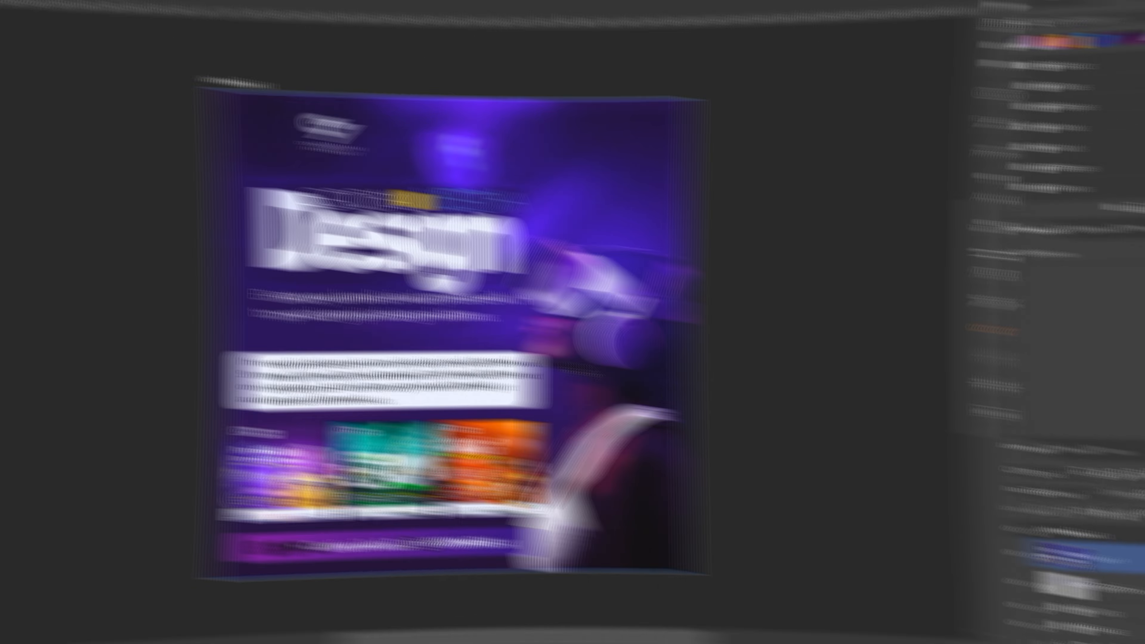
Start a new document of 1080 × 1080 pixels at 300 pixels/inch in RGB Color mode.
left_click(14, 7)
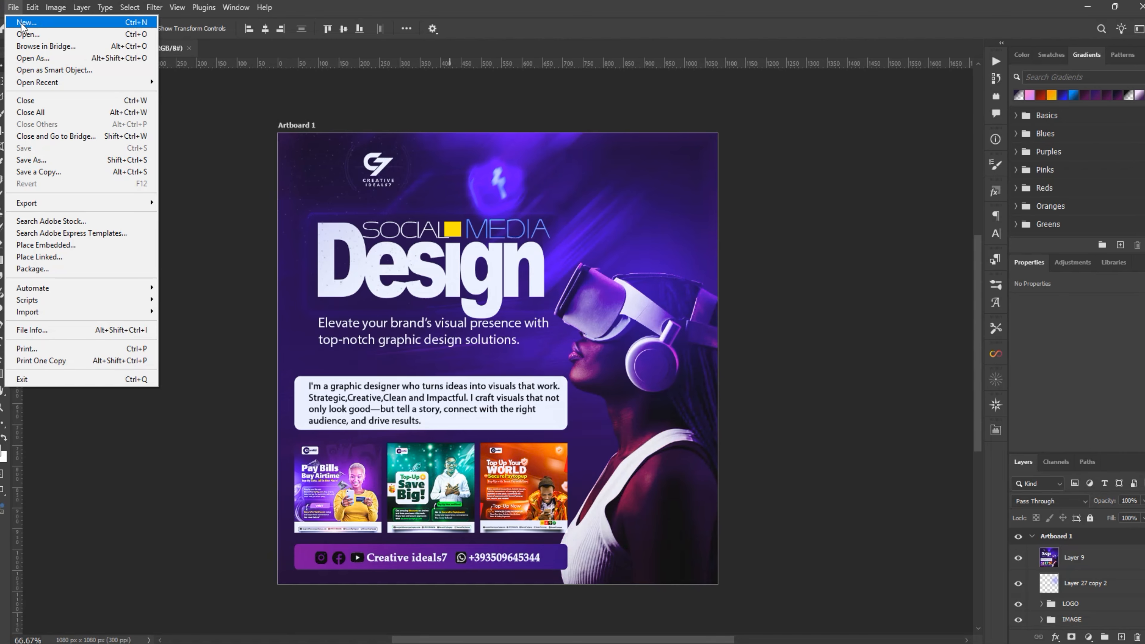
left_click(33, 24)
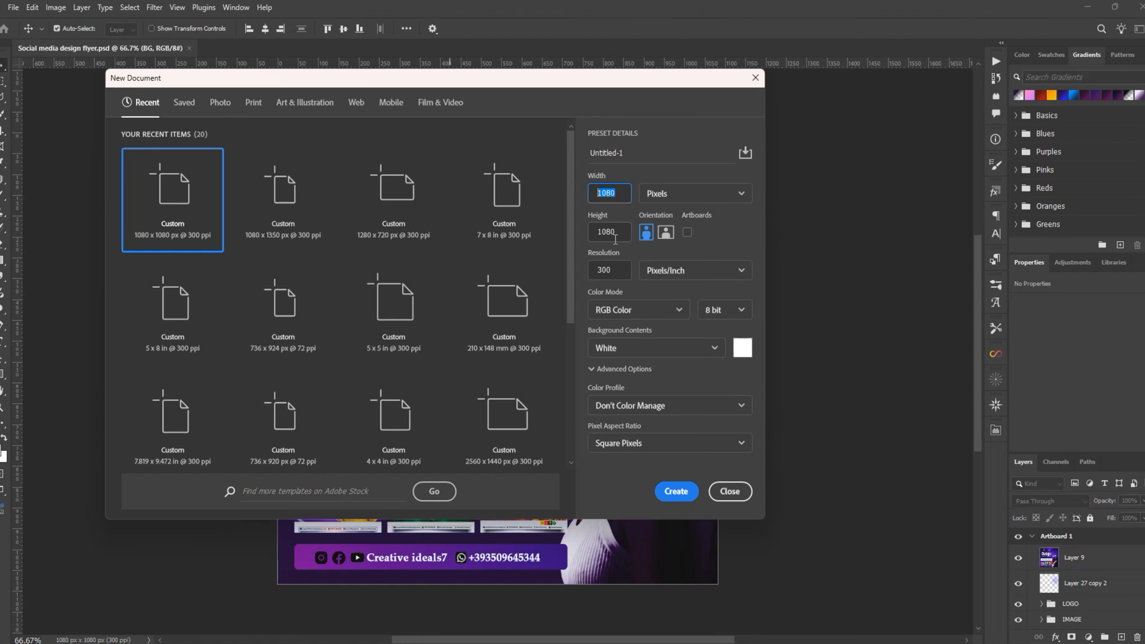
left_click(618, 230)
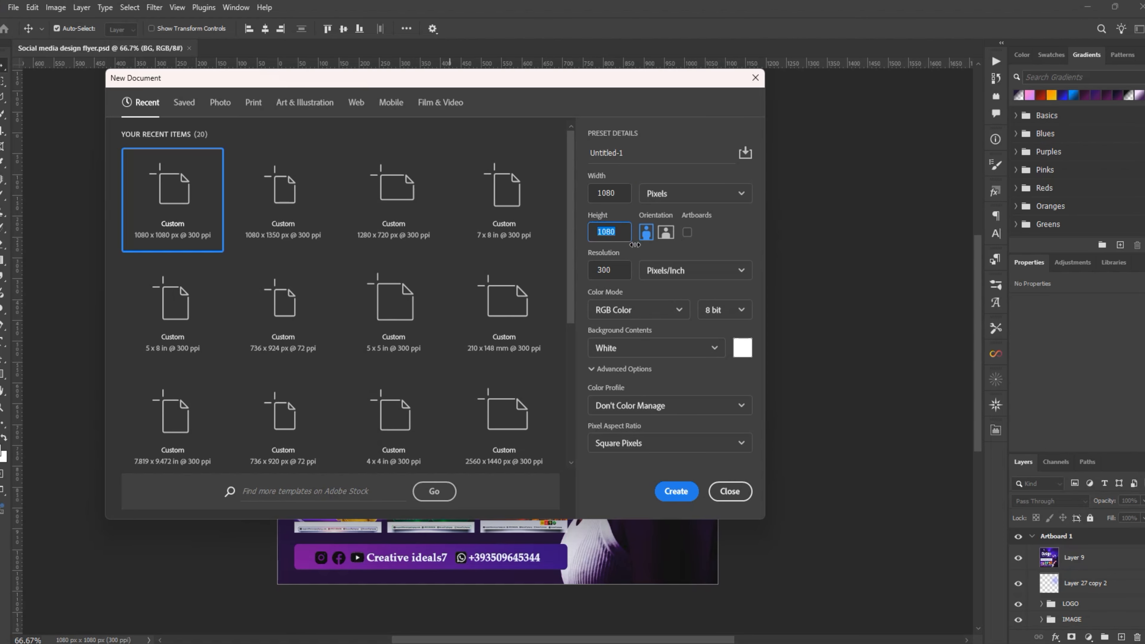
left_click_drag(622, 195, 609, 193)
left_click(734, 193)
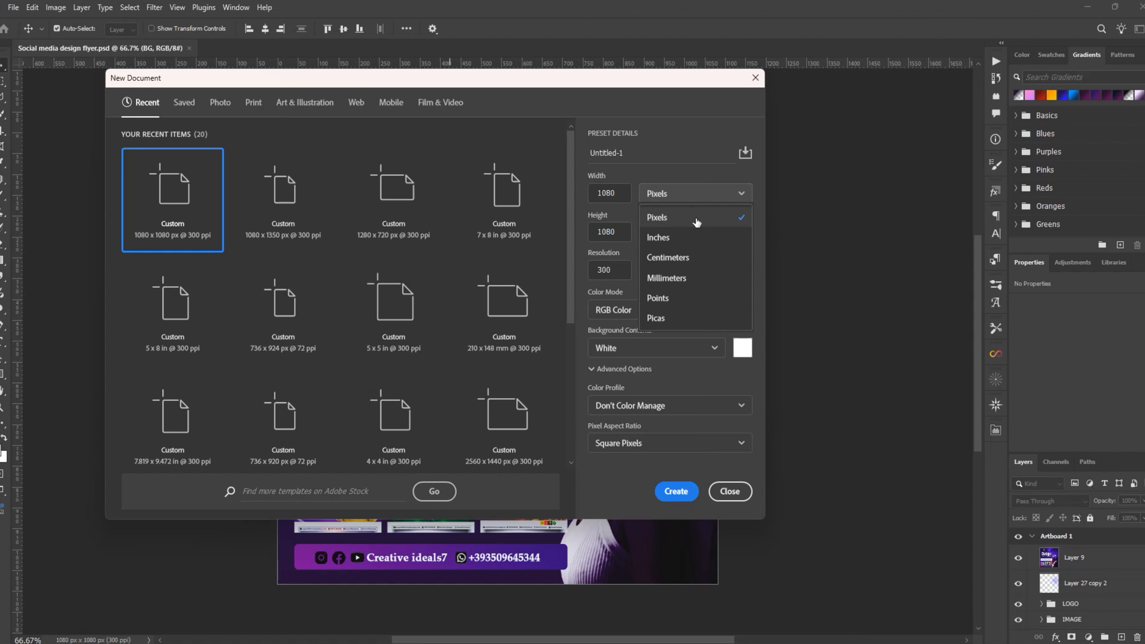
left_click(698, 220)
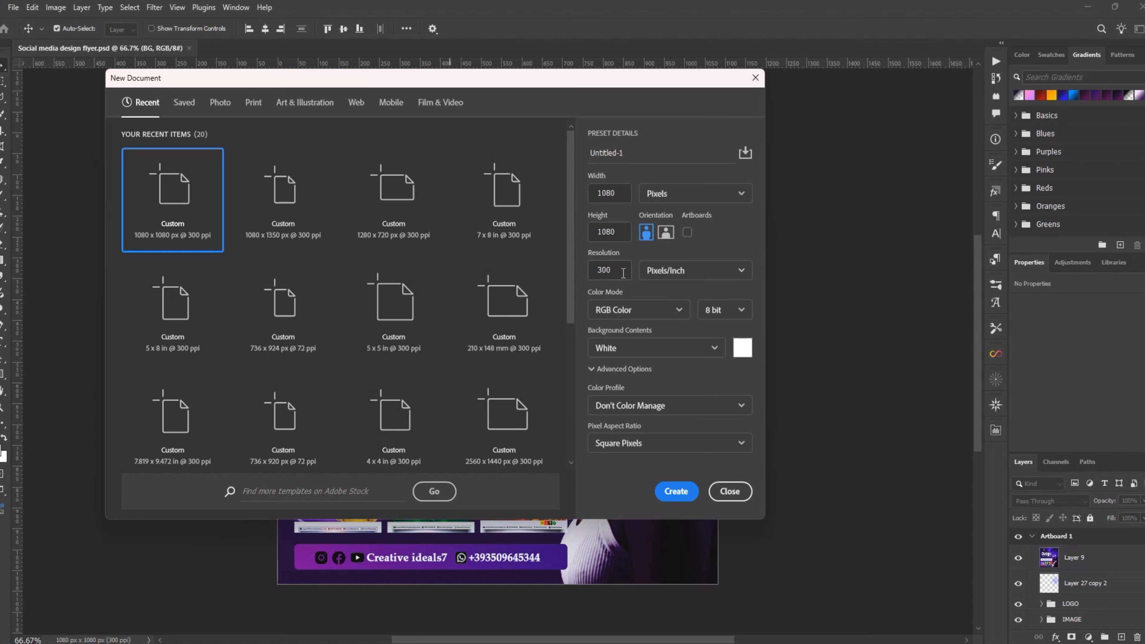
double_click(625, 270)
type("30")
left_click(676, 310)
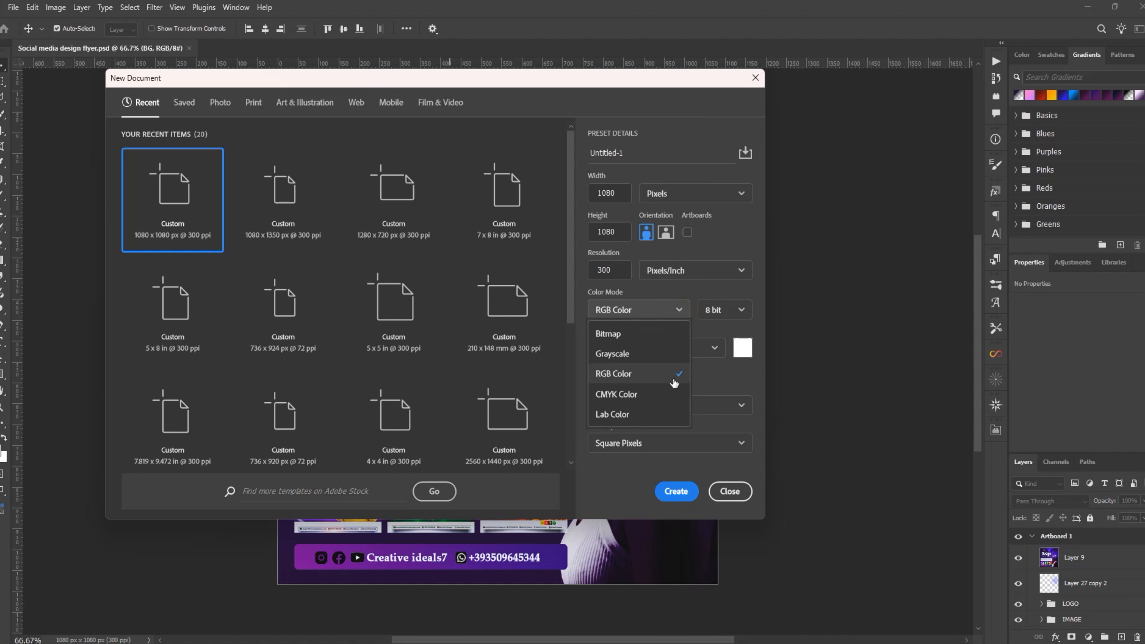
left_click(623, 316)
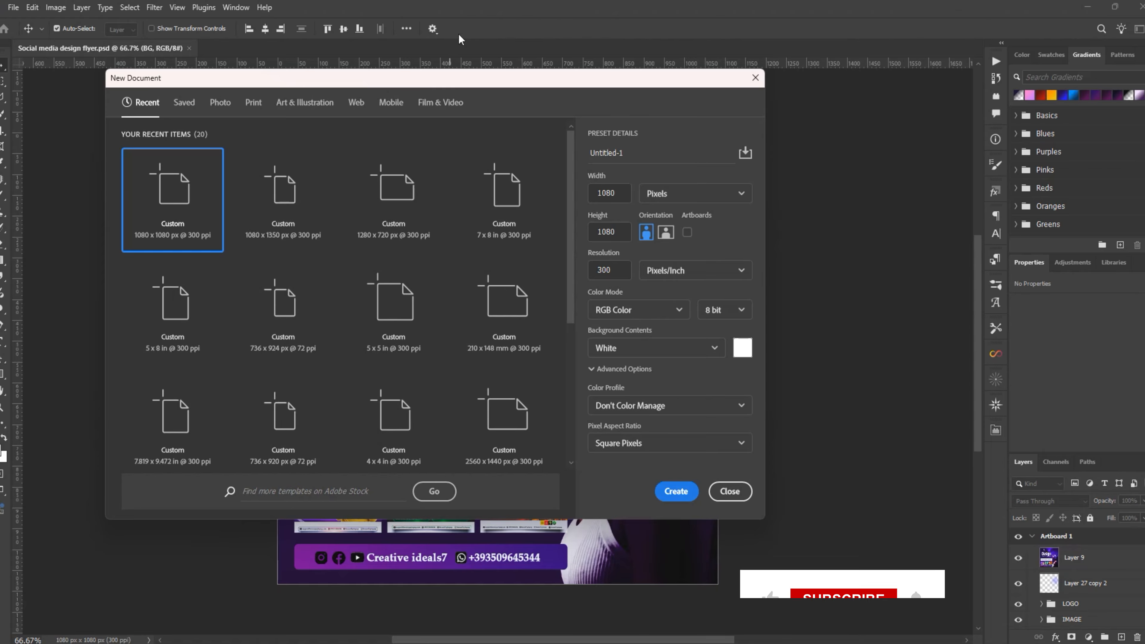
Name the document "Social Media Flyer Tutorial" and create it.
left_click_drag(625, 153, 597, 153)
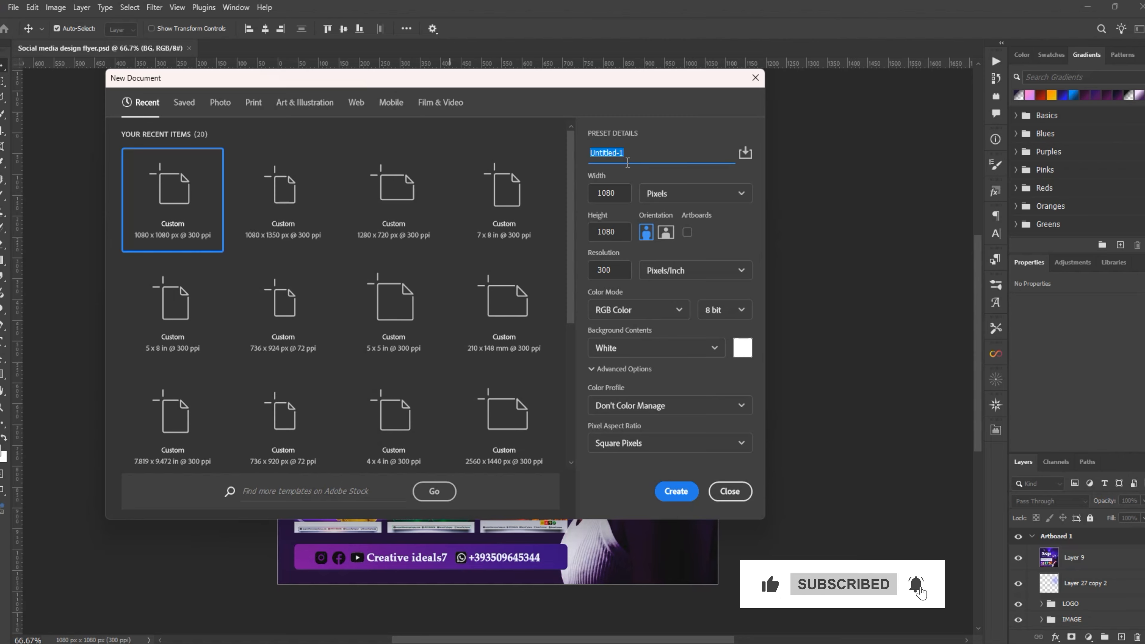
type("Social")
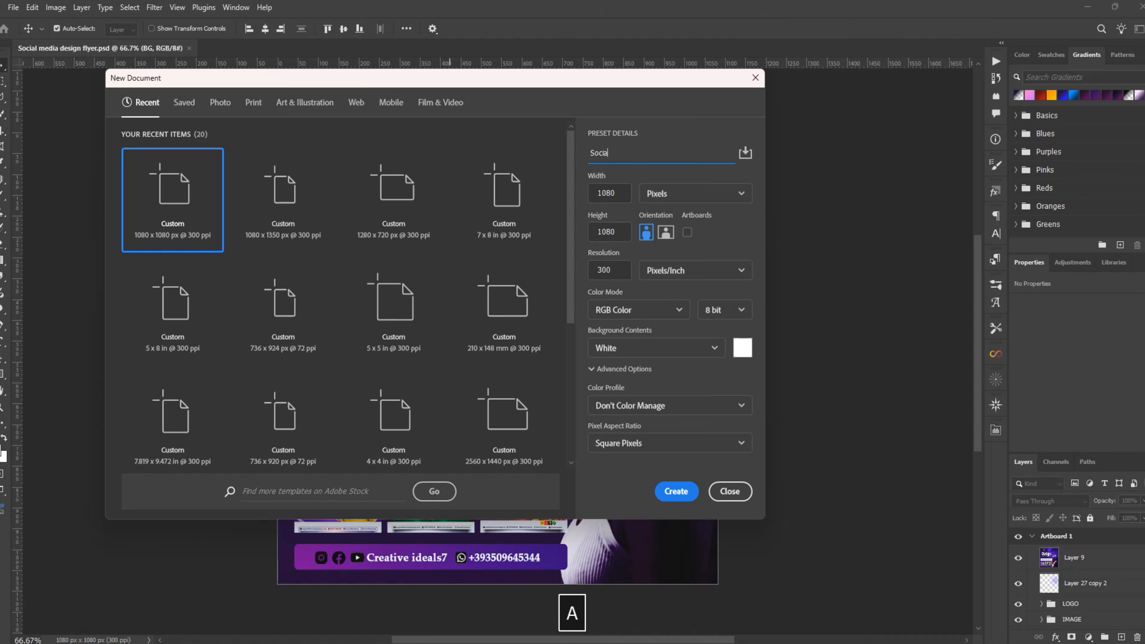
type(" Media Flyer")
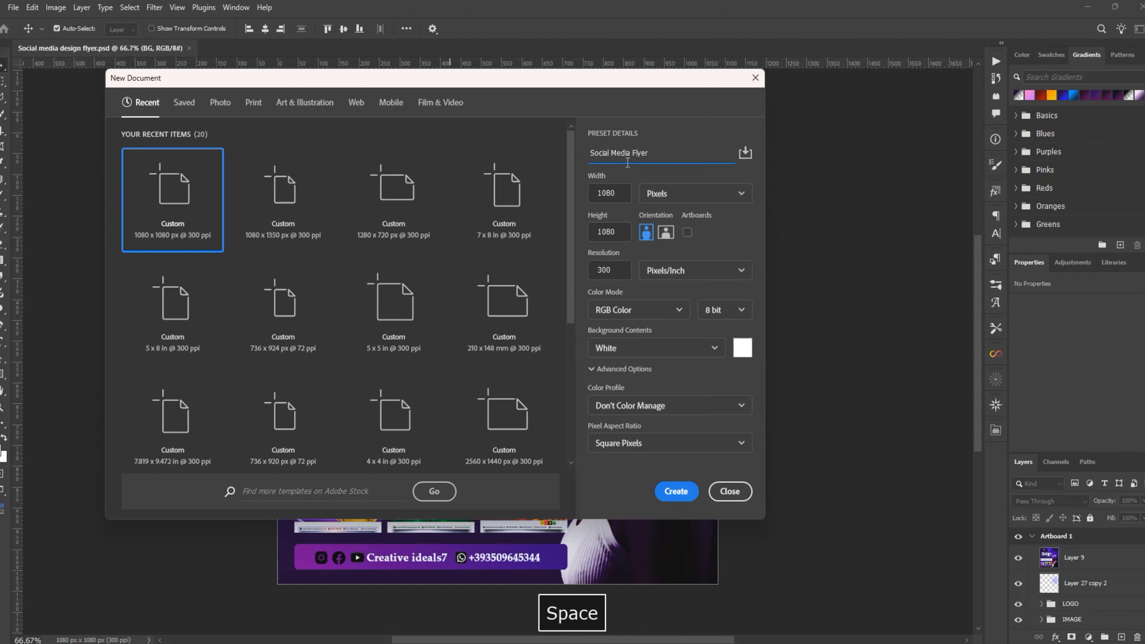
type(" Tutorial")
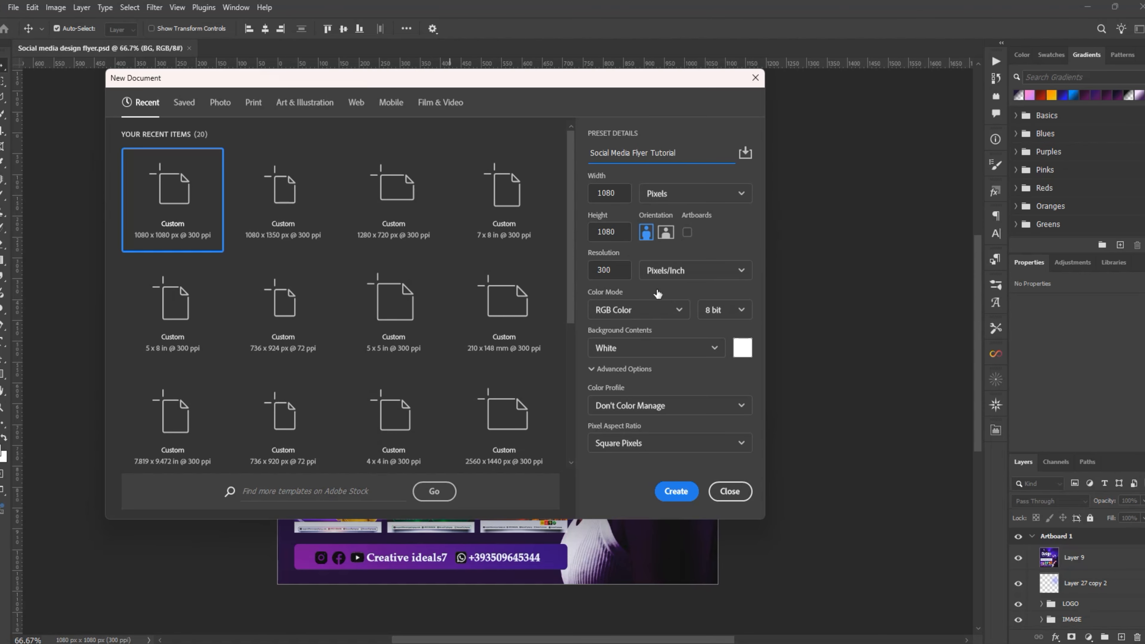
left_click(682, 499)
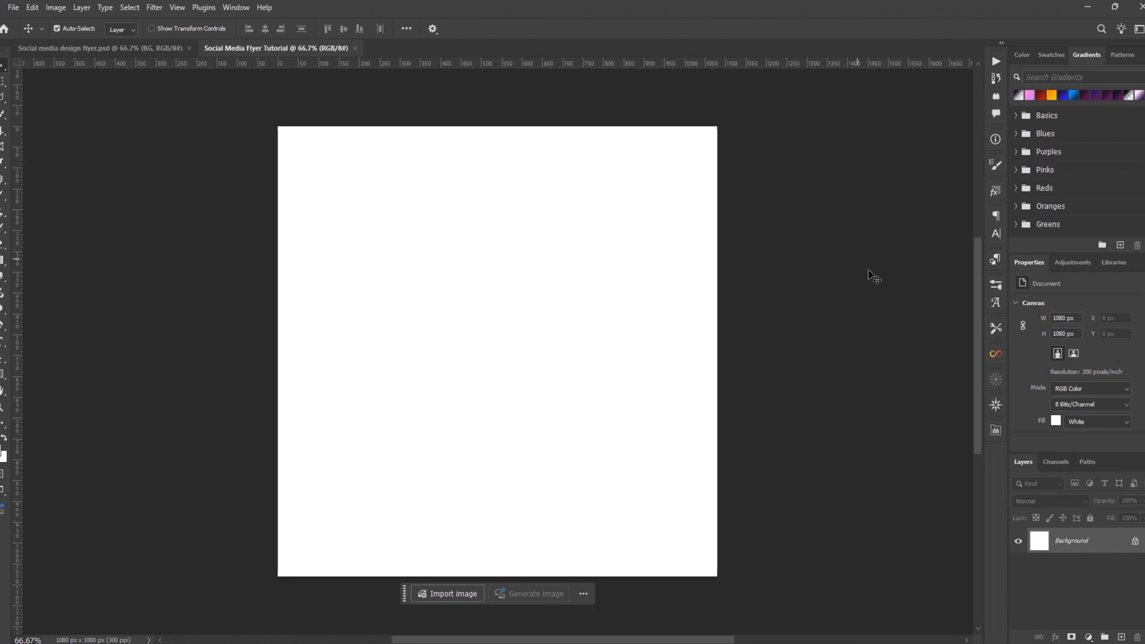
Switch to File Explorer and place all seven images from the Flyer Design Resources folder into the new Photoshop document.
key("alt+Tab")
left_click(374, 11)
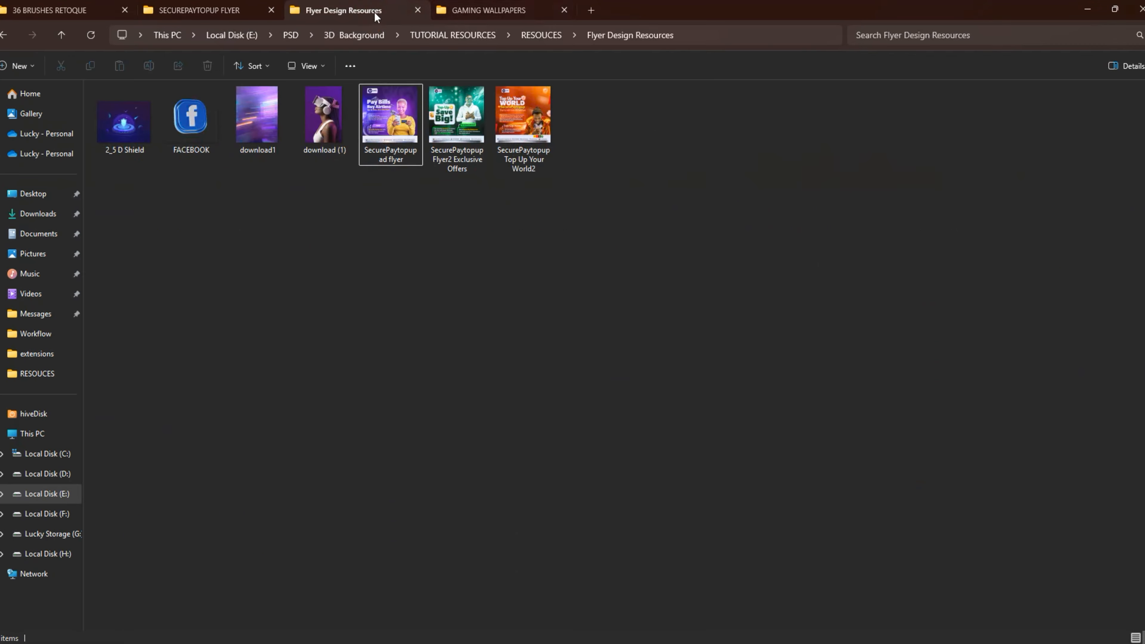
left_click_drag(623, 244, 97, 116)
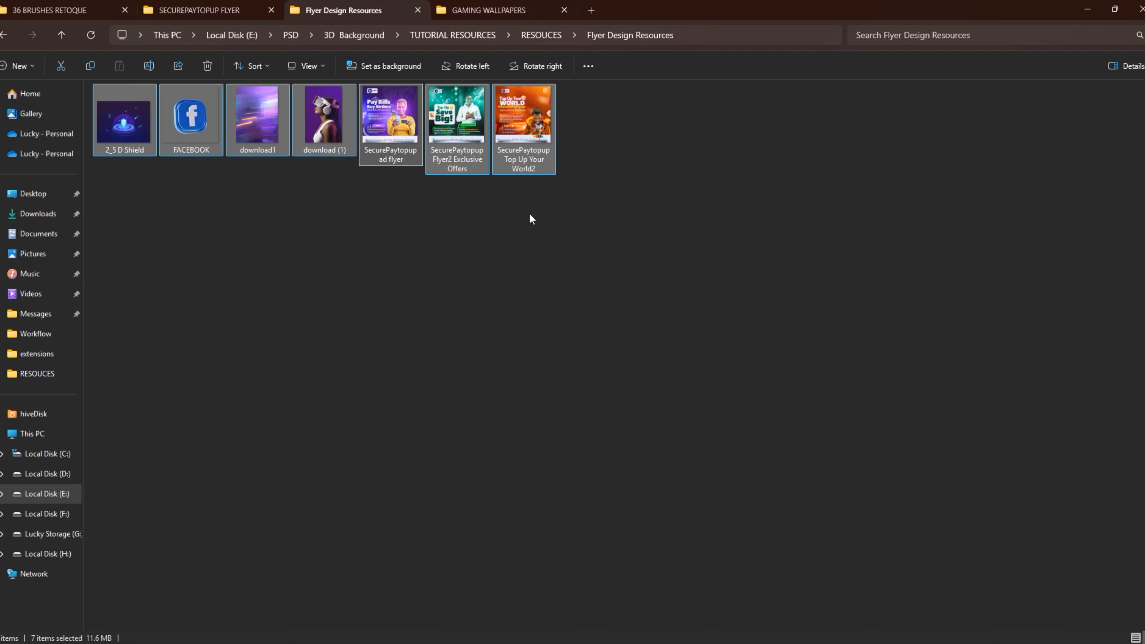
left_click_drag(605, 225, 207, 146)
left_click_drag(390, 117, 171, 601)
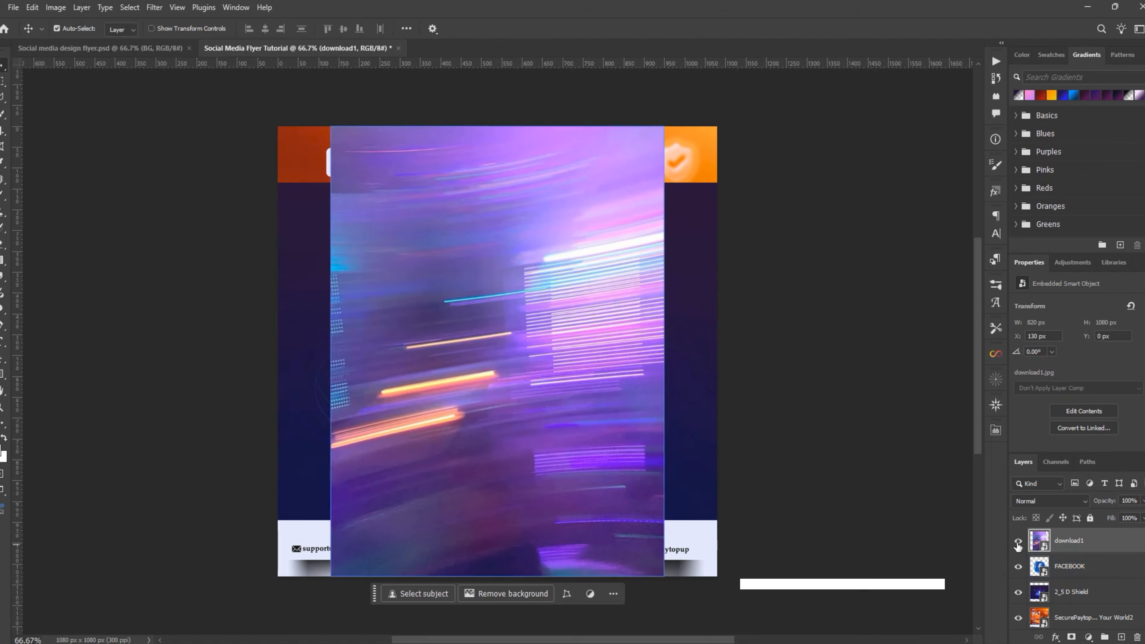
Hide every placed image except the VR headset photo "download (1)", and move that layer to the top of the stack.
left_click_drag(1019, 545, 1019, 617)
scroll(1020, 616, "down", 2)
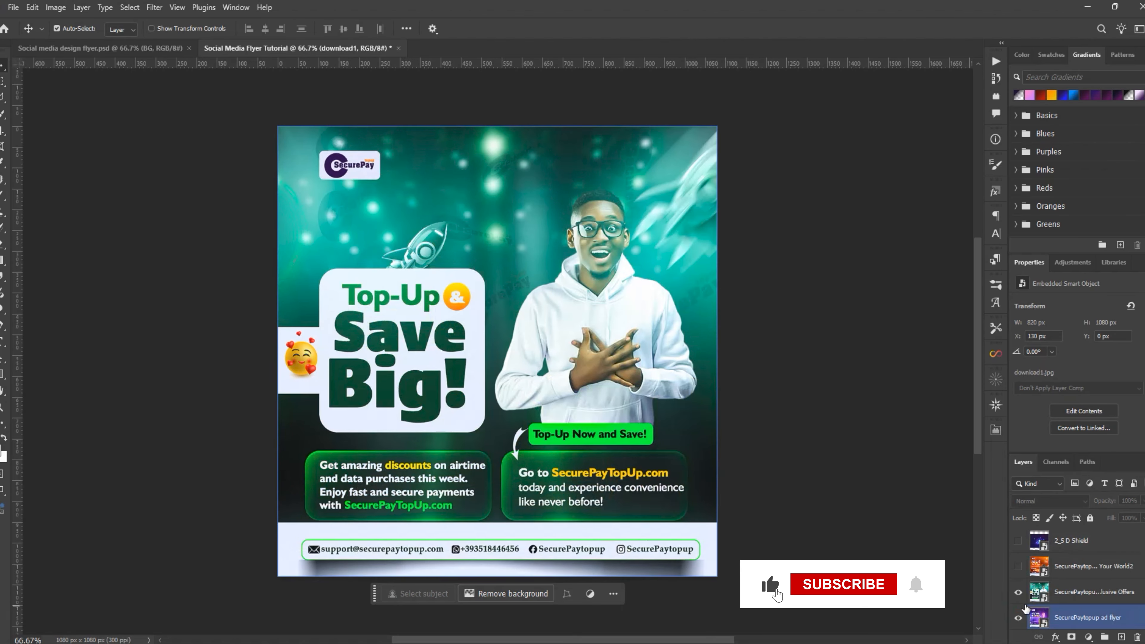
left_click(1019, 595)
left_click(1019, 619)
scroll(1021, 618, "down", 2)
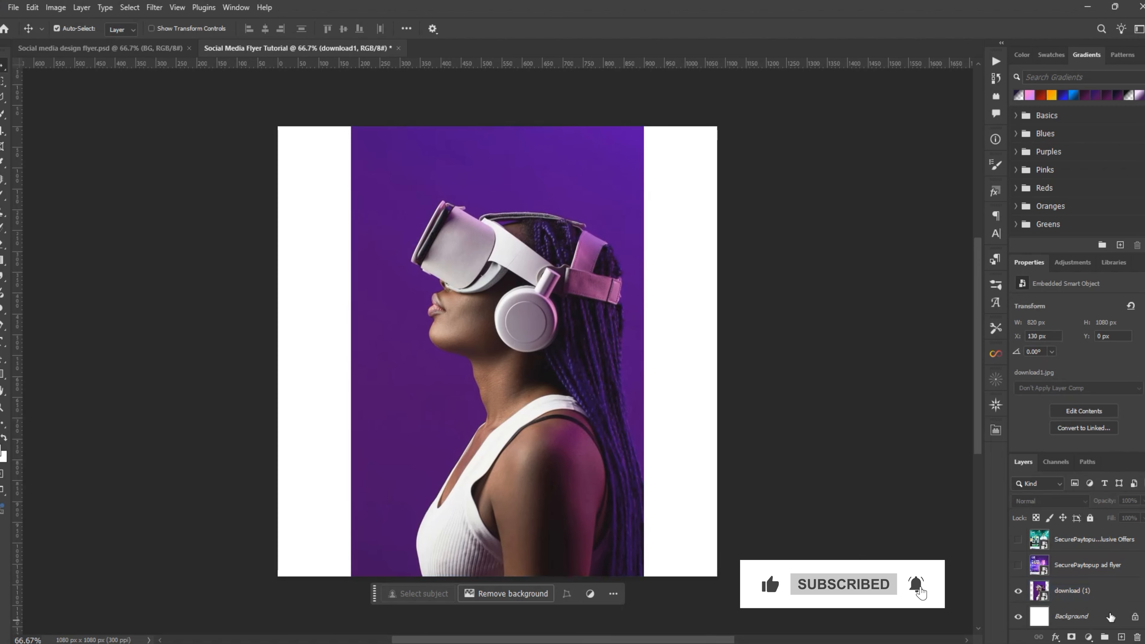
left_click_drag(1102, 597, 1092, 522)
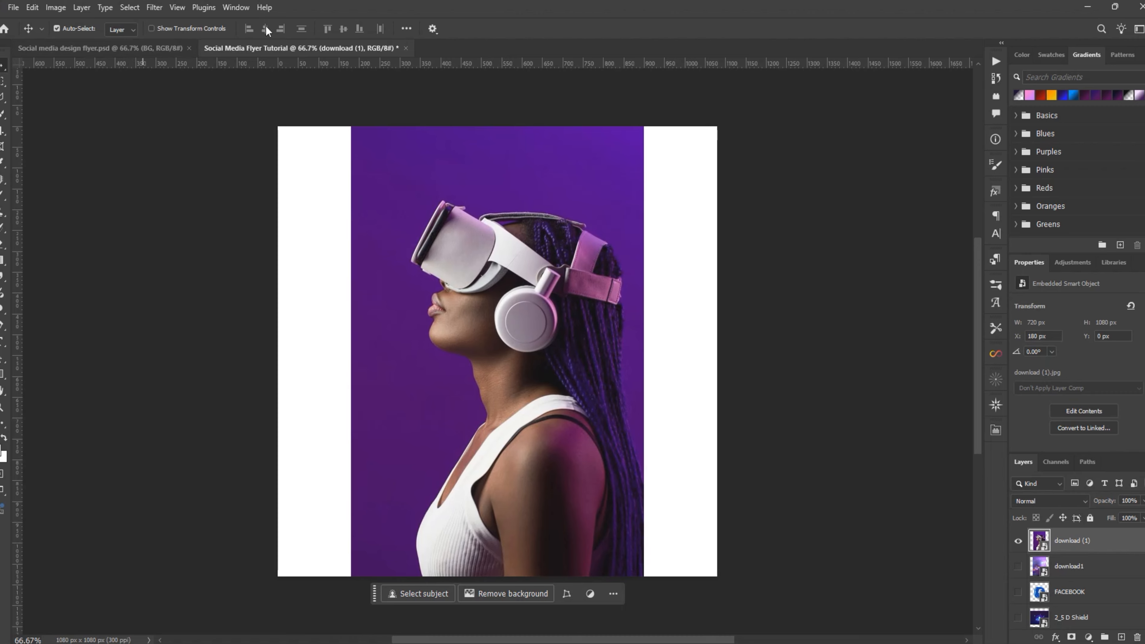
Try Select Subject on the woman in the VR headset photo, and clear the selection.
mouse_move(372, 595)
left_mouse_down()
mouse_move(324, 493)
mouse_move(368, 441)
mouse_move(364, 597)
left_mouse_up()
left_click(406, 593)
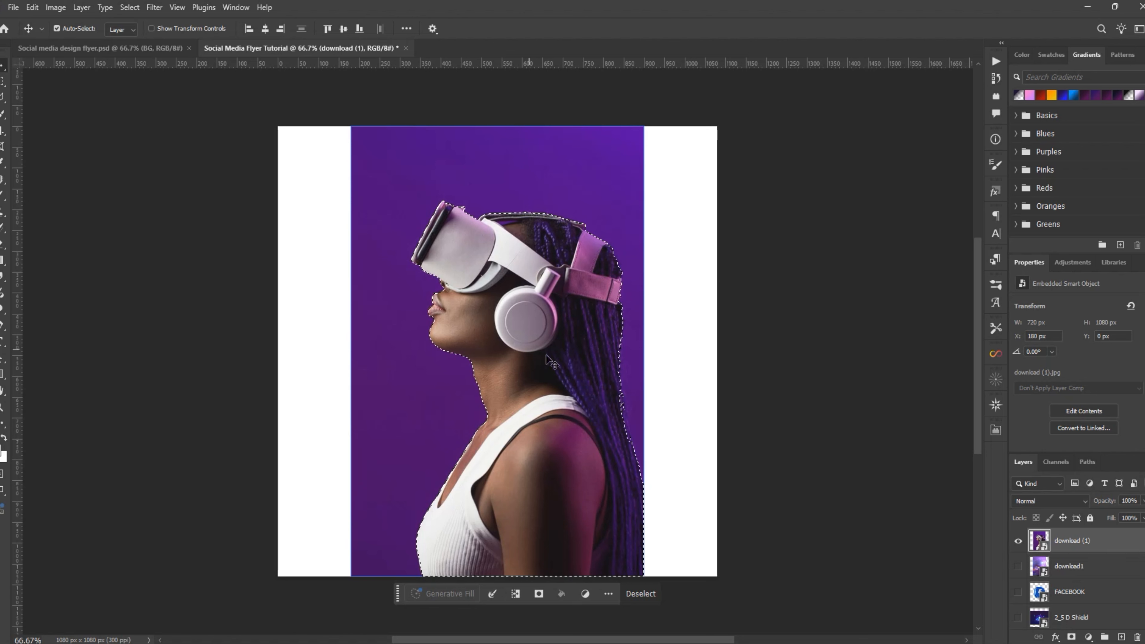
key("ctrl+d")
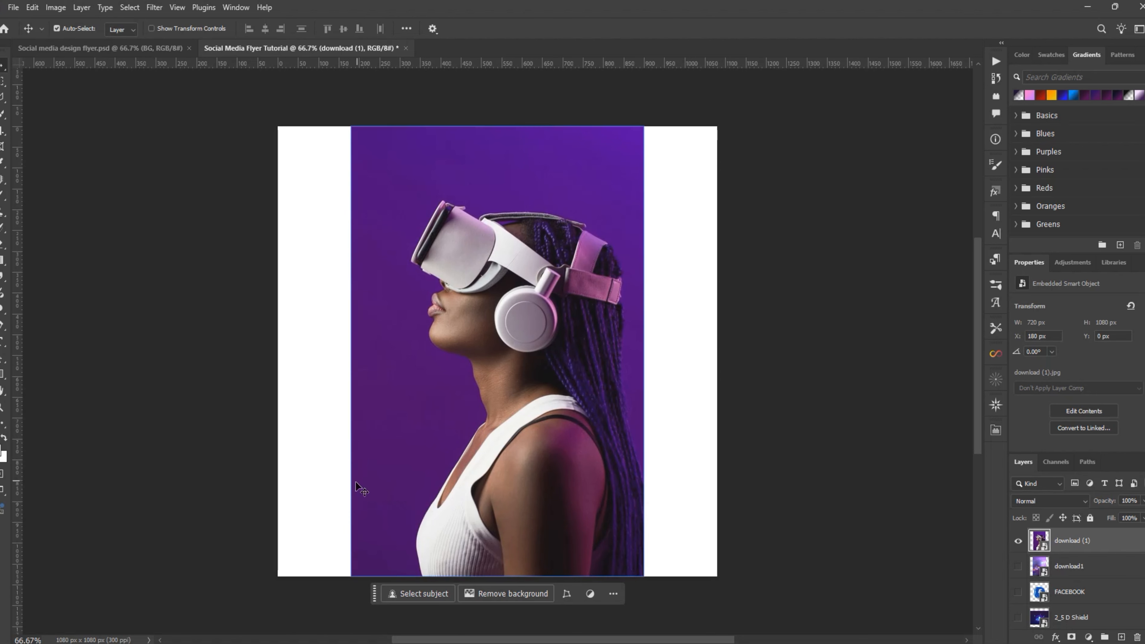
Try selecting the woman and her headset with the Quick Selection tool, and clear the selection.
left_click(3, 115)
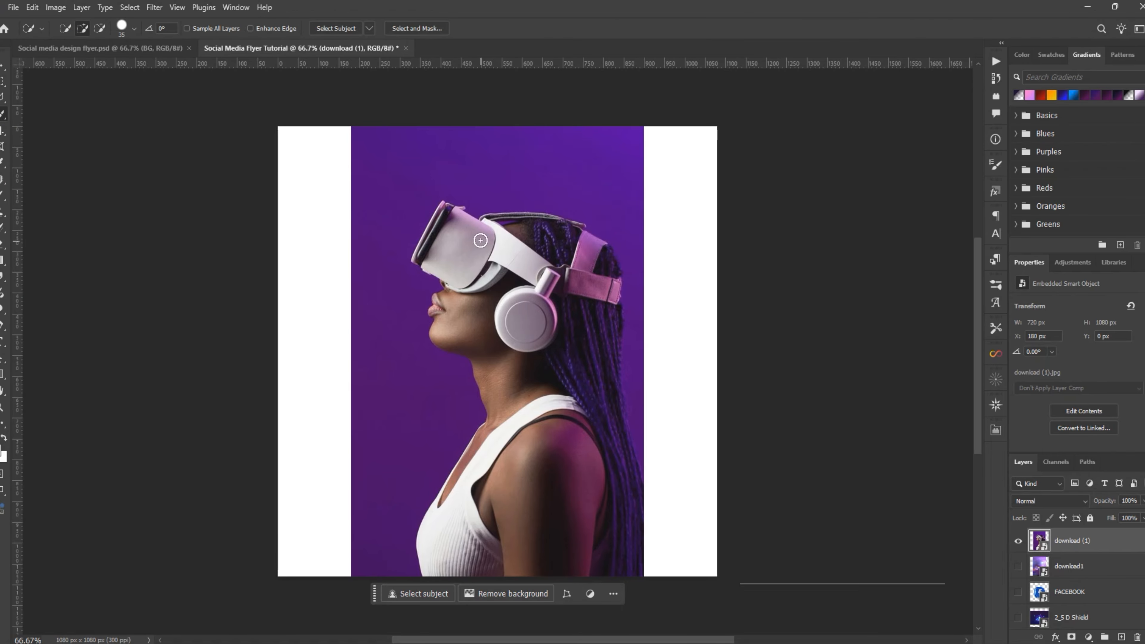
mouse_move(453, 230)
left_mouse_down()
mouse_move(450, 276)
mouse_move(546, 333)
mouse_move(486, 443)
mouse_move(499, 225)
left_mouse_up()
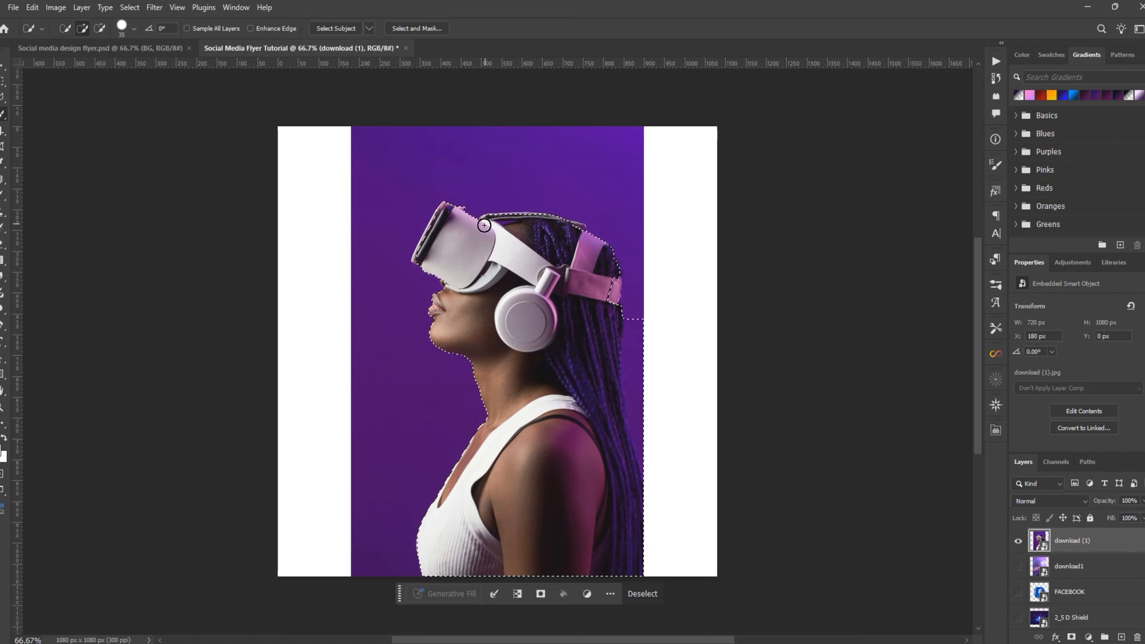
left_click(421, 259)
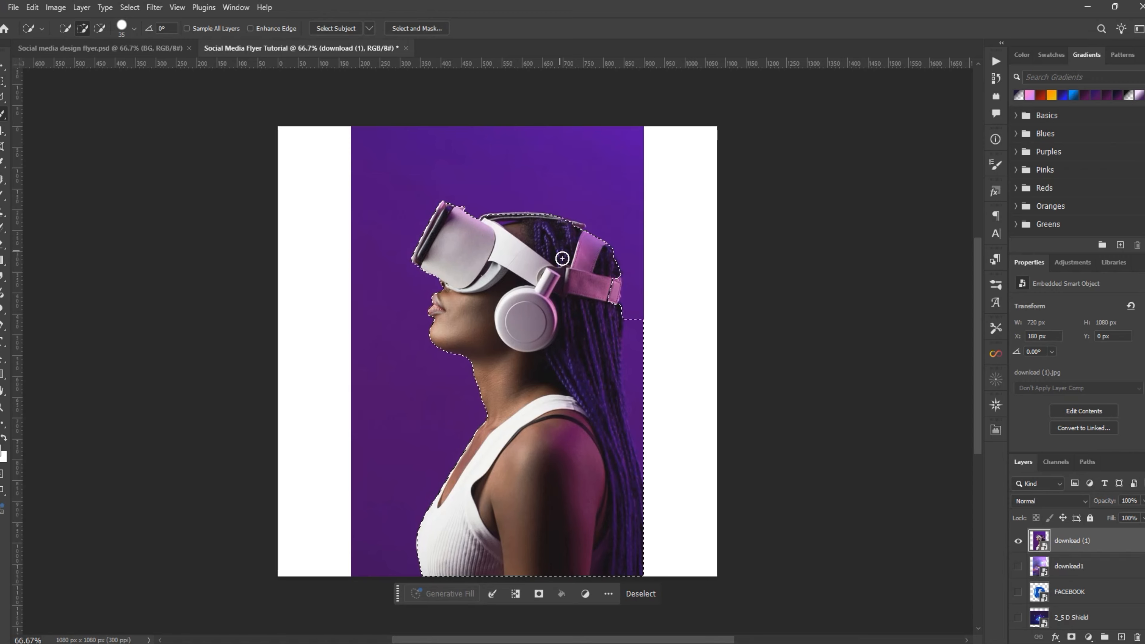
key("ctrl+d")
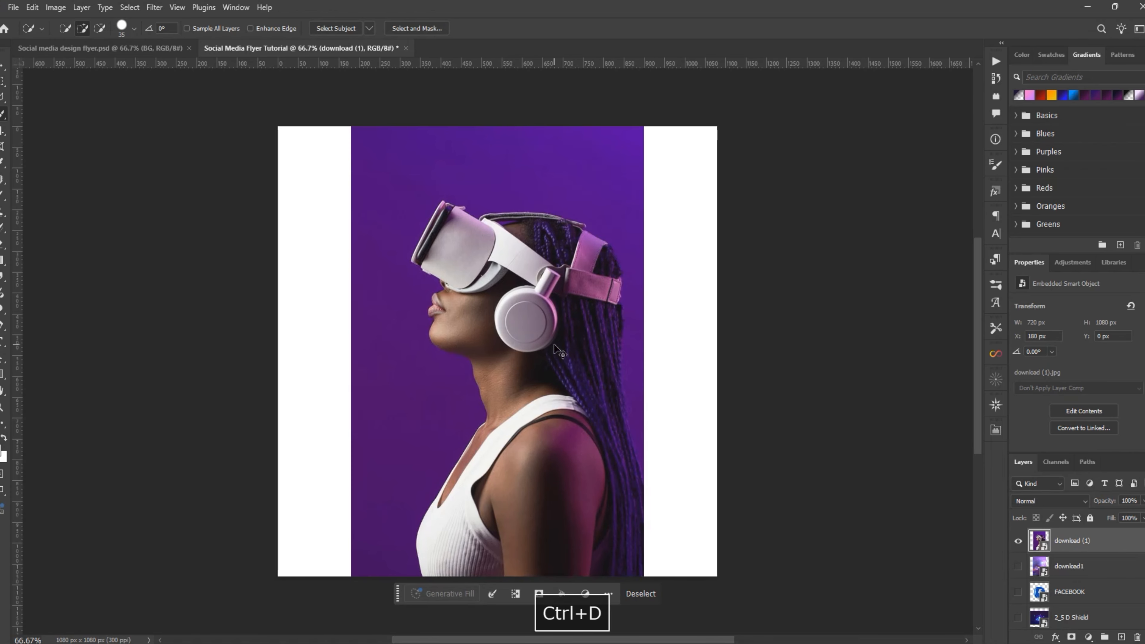
Select the woman with Select Subject and output her from Select and Mask to a New Layer, without decontaminating colors.
left_click(416, 595)
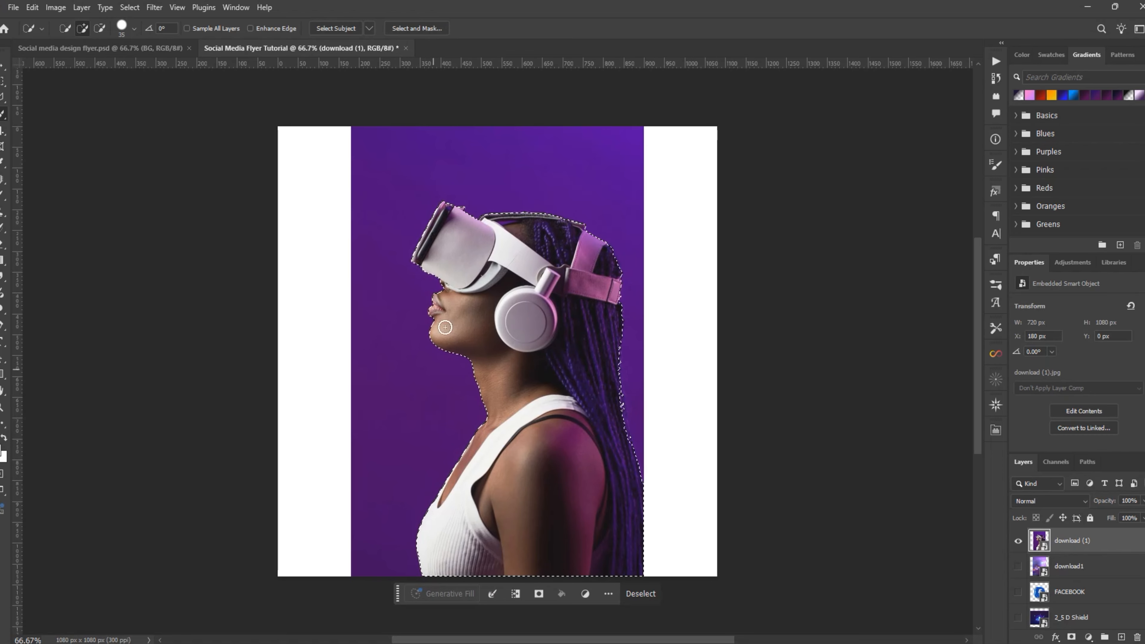
left_click(417, 28)
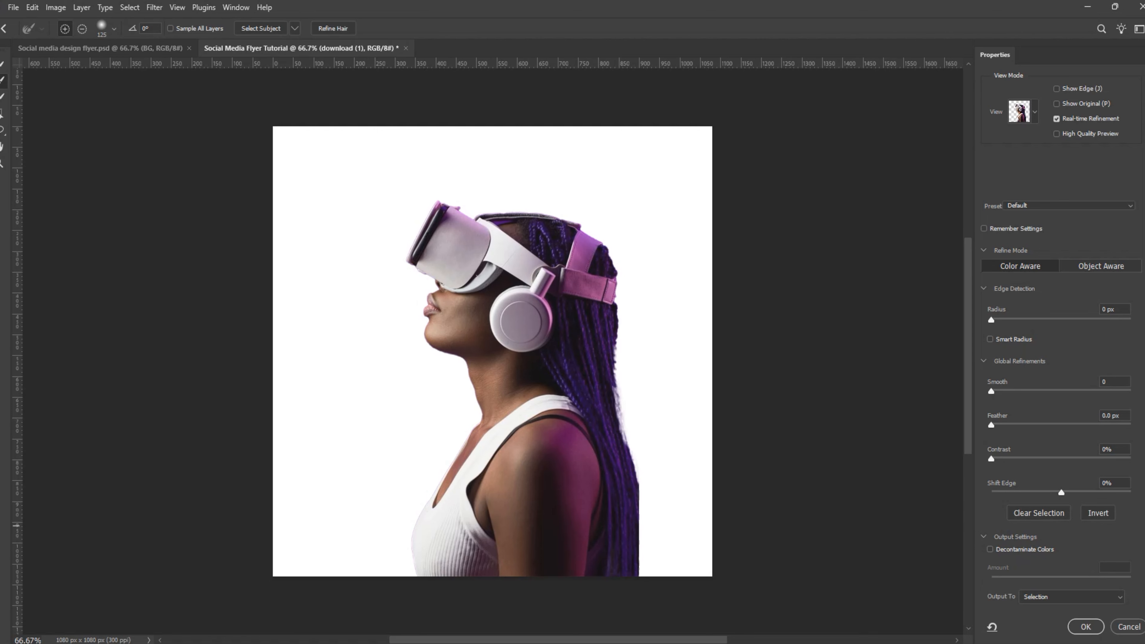
left_click(990, 550)
left_click(990, 550)
left_click(1043, 601)
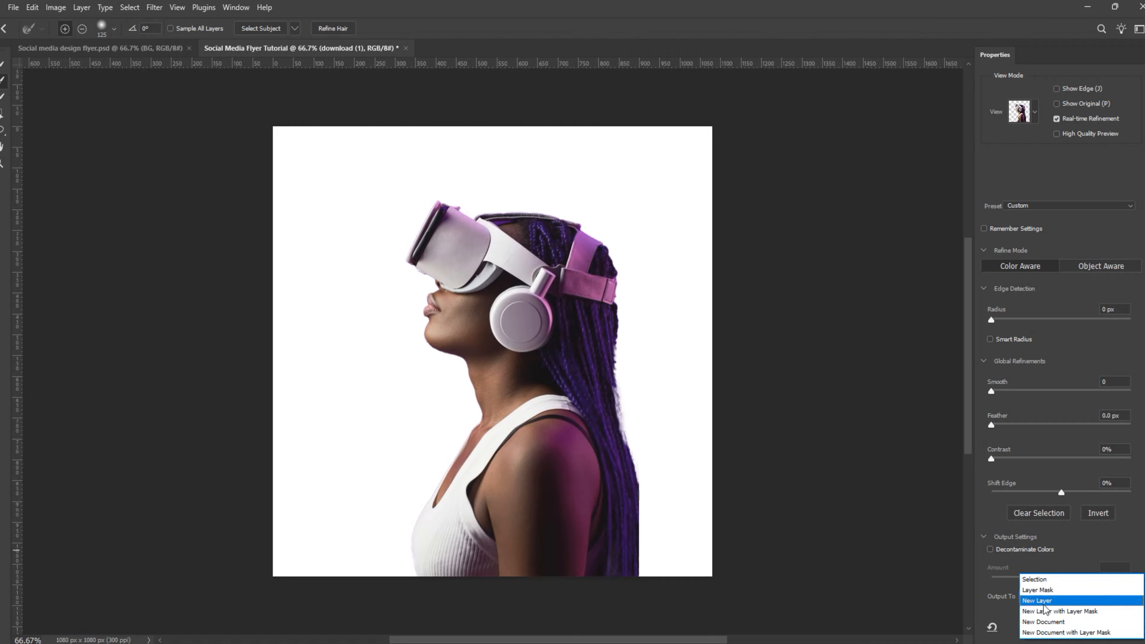
left_click(1047, 601)
left_click(1081, 629)
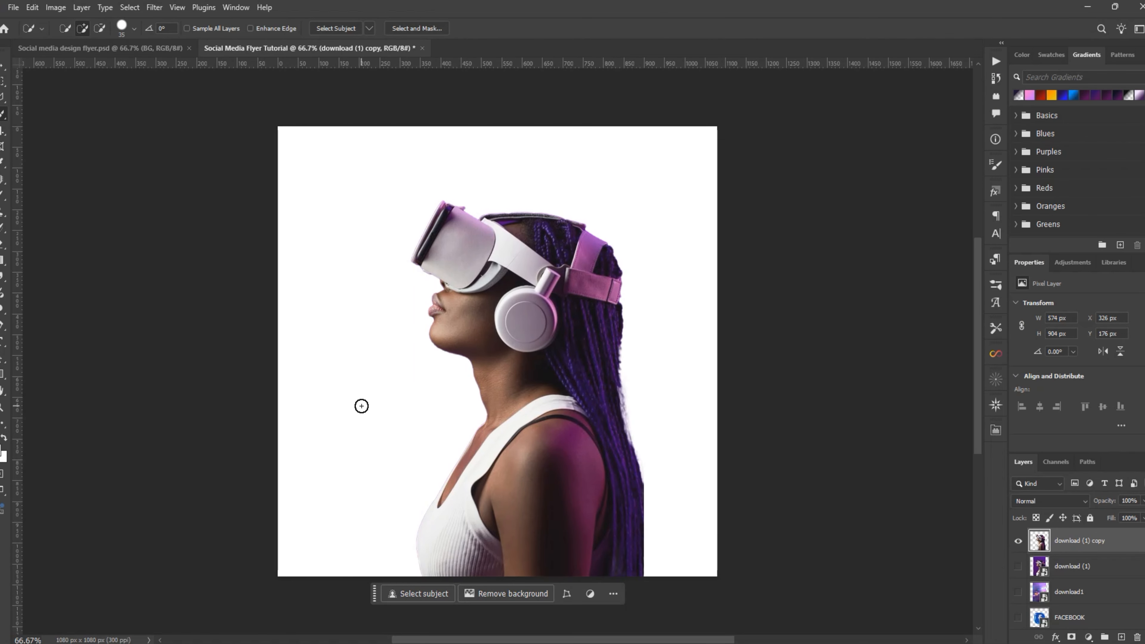
Hide the woman cutout, unlock the Background as Layer 0, and show the 2_5 D Shield image directly above it.
key("v")
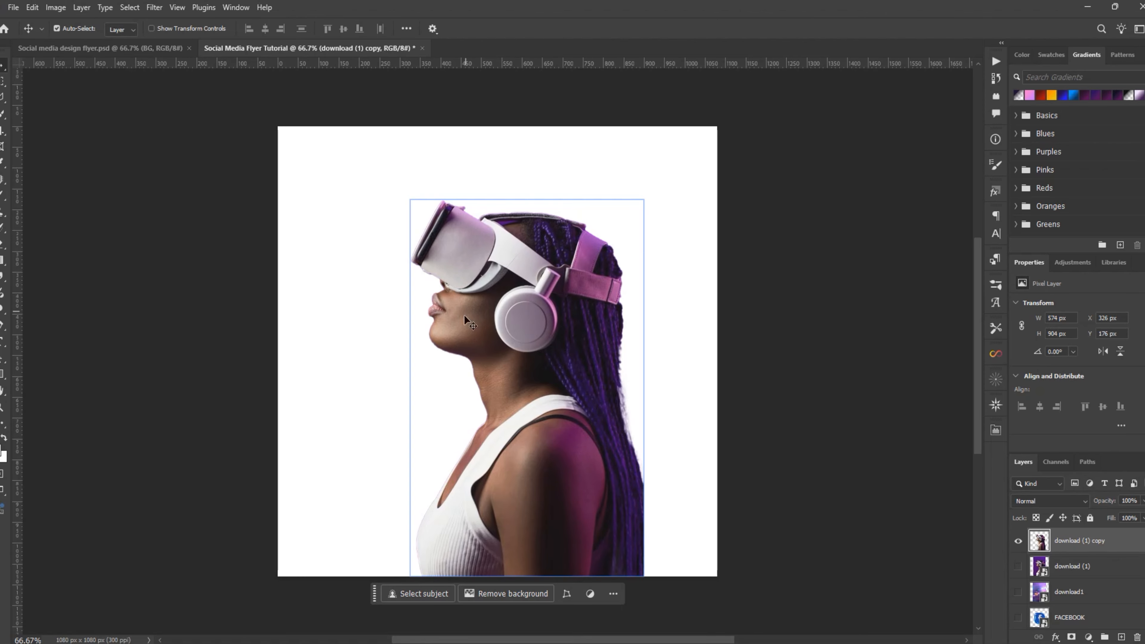
left_click(1017, 541)
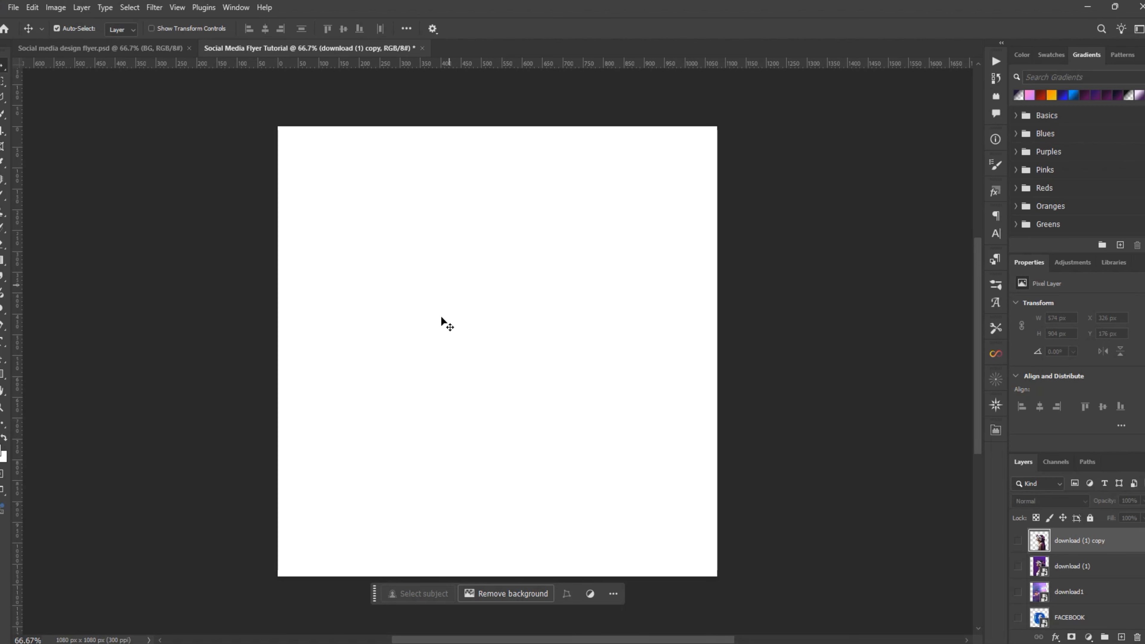
scroll(1064, 569, "down", 5)
left_click_drag(1063, 616, 1019, 596)
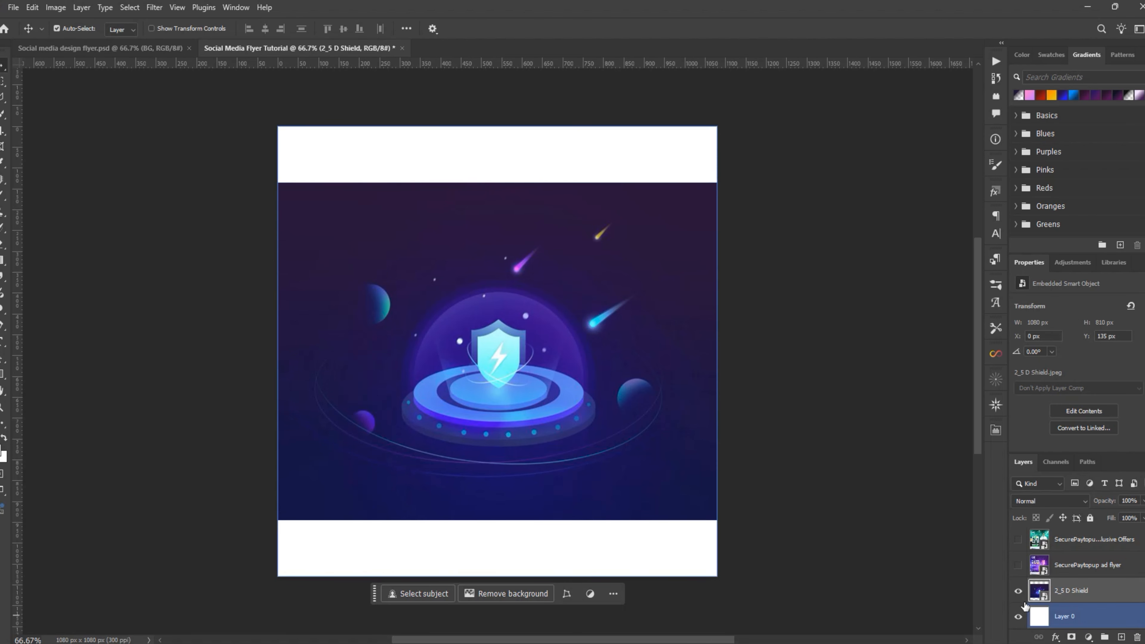
Hide the 2_5 D Shield image and add a Gradient fill layer directly above Layer 0.
left_click(1051, 618)
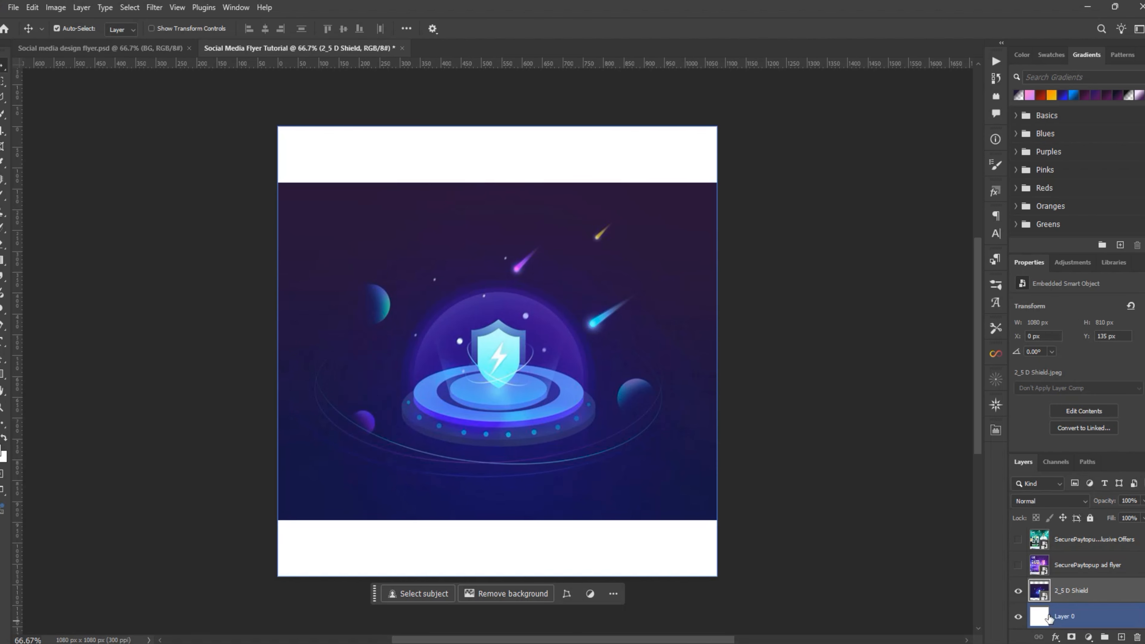
left_click(1018, 591)
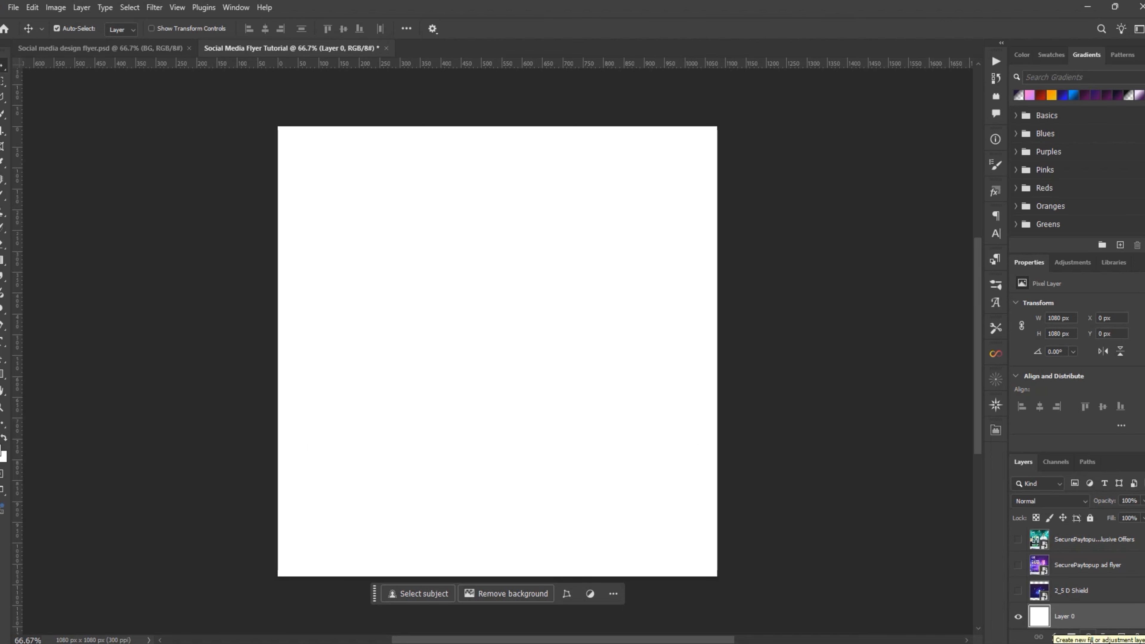
left_click(1090, 638)
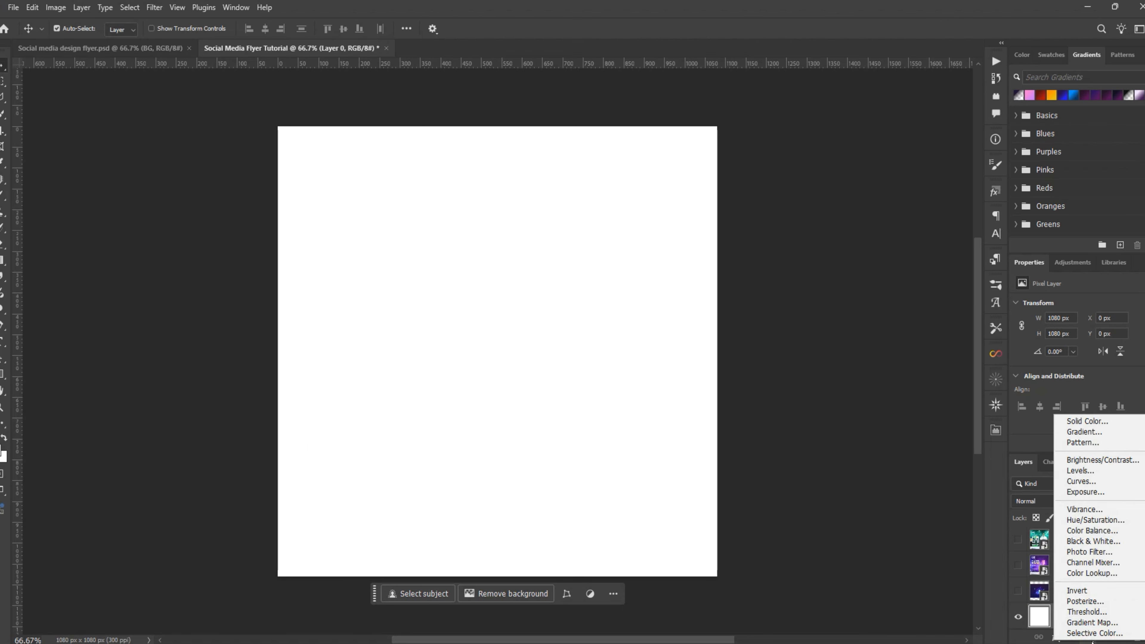
left_click(1084, 431)
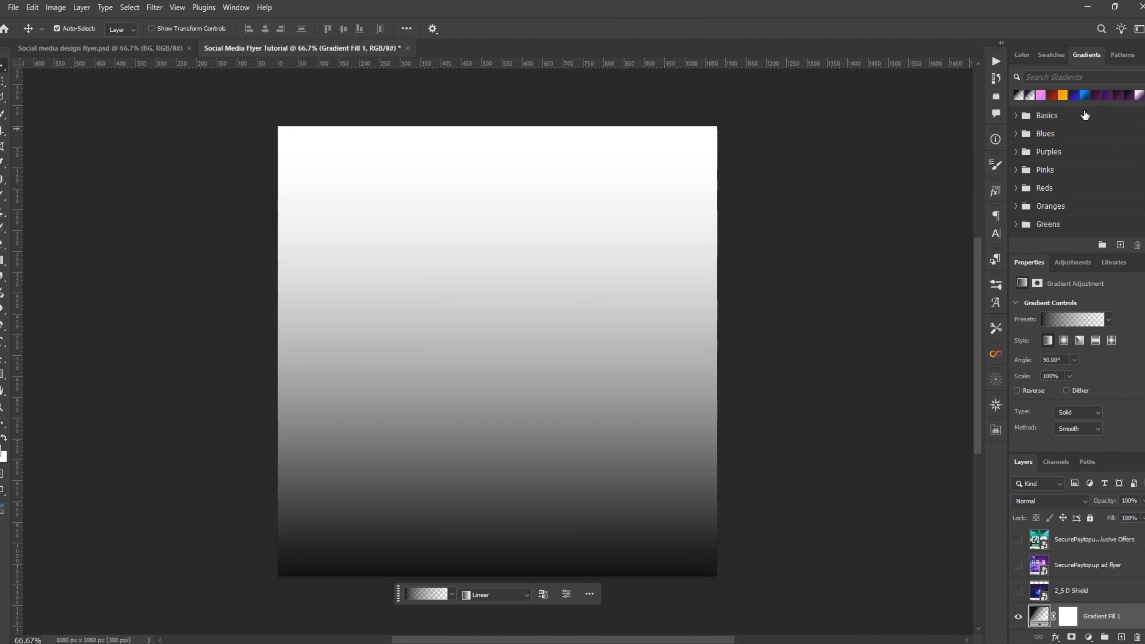
Try a plum preset and a bright-blue-to-dark-violet preset on the gradient fill layer, and check the latter's two stop colors.
left_click(1095, 96)
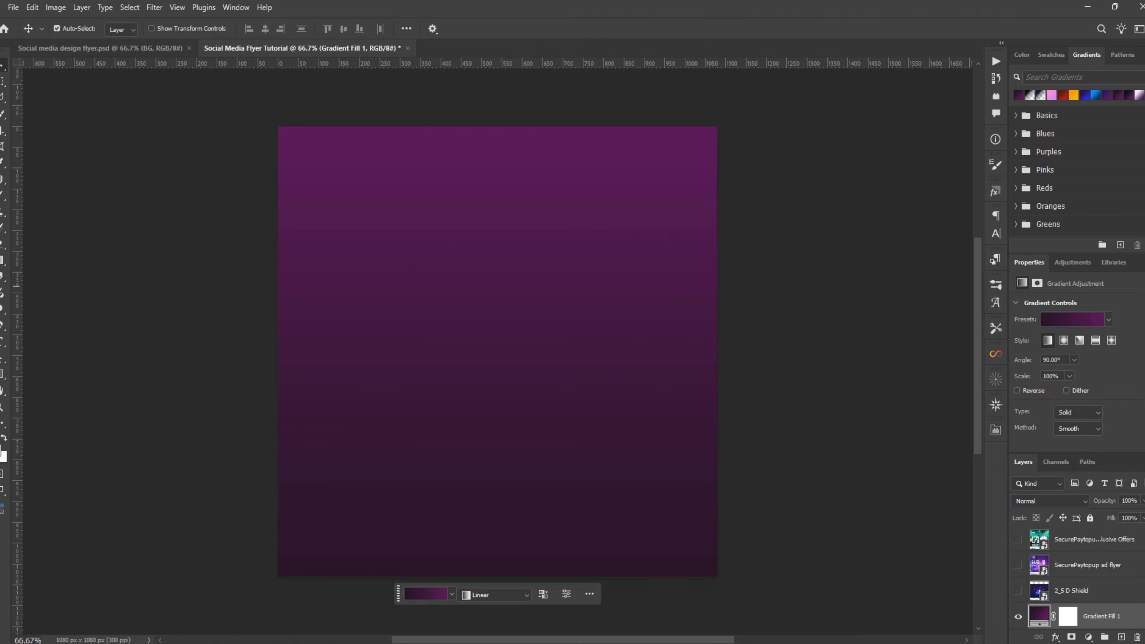
left_click(1087, 93)
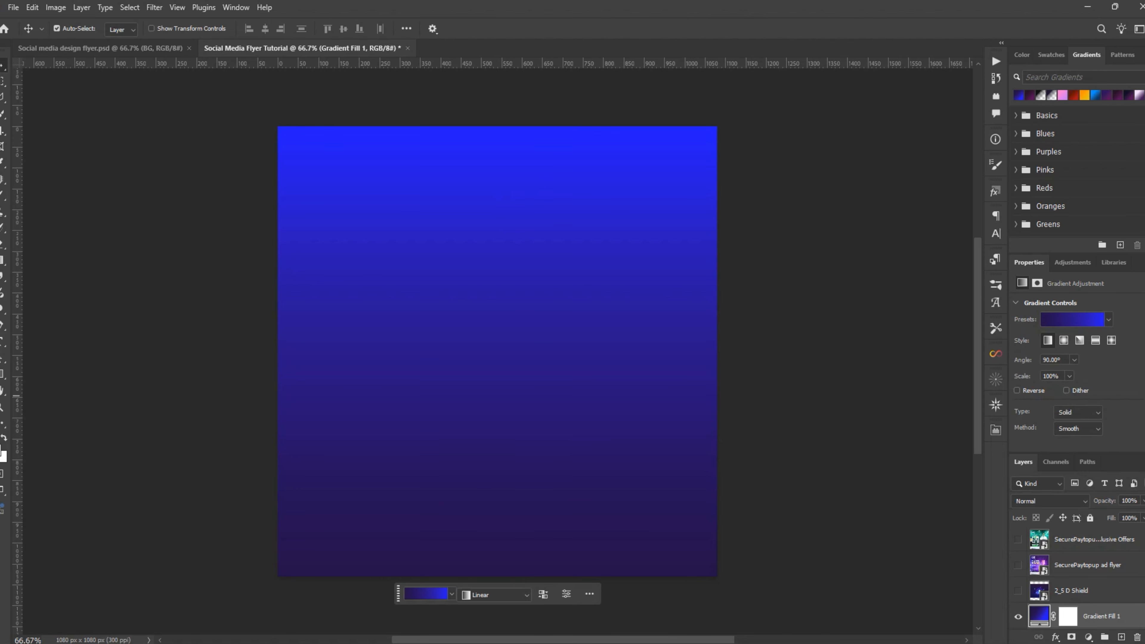
double_click(1038, 617)
double_click(820, 508)
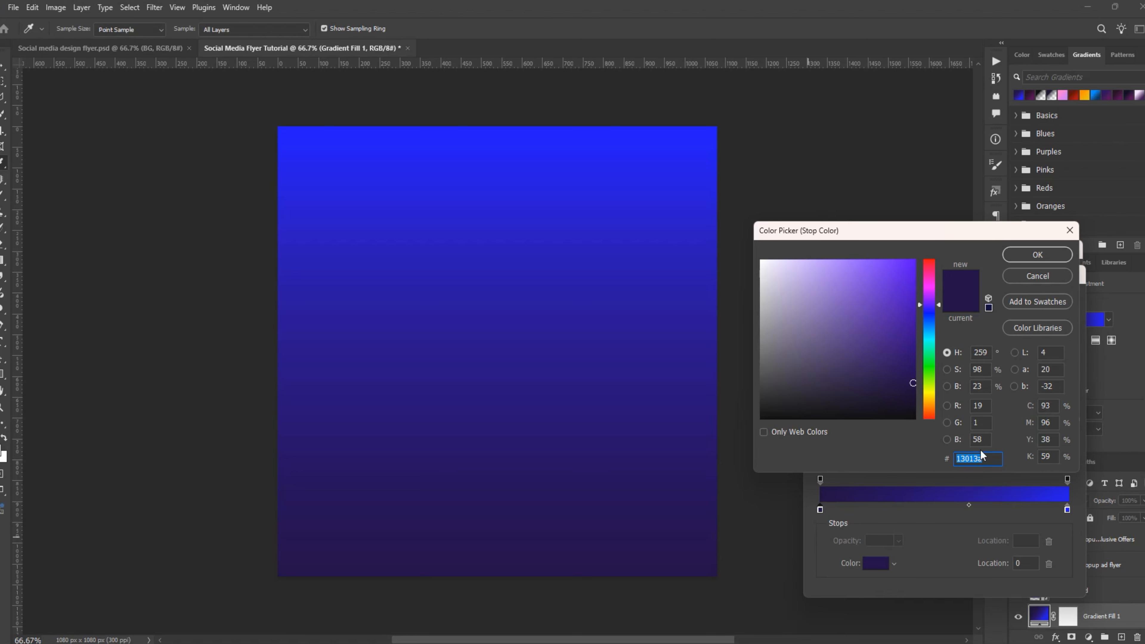
key("Return")
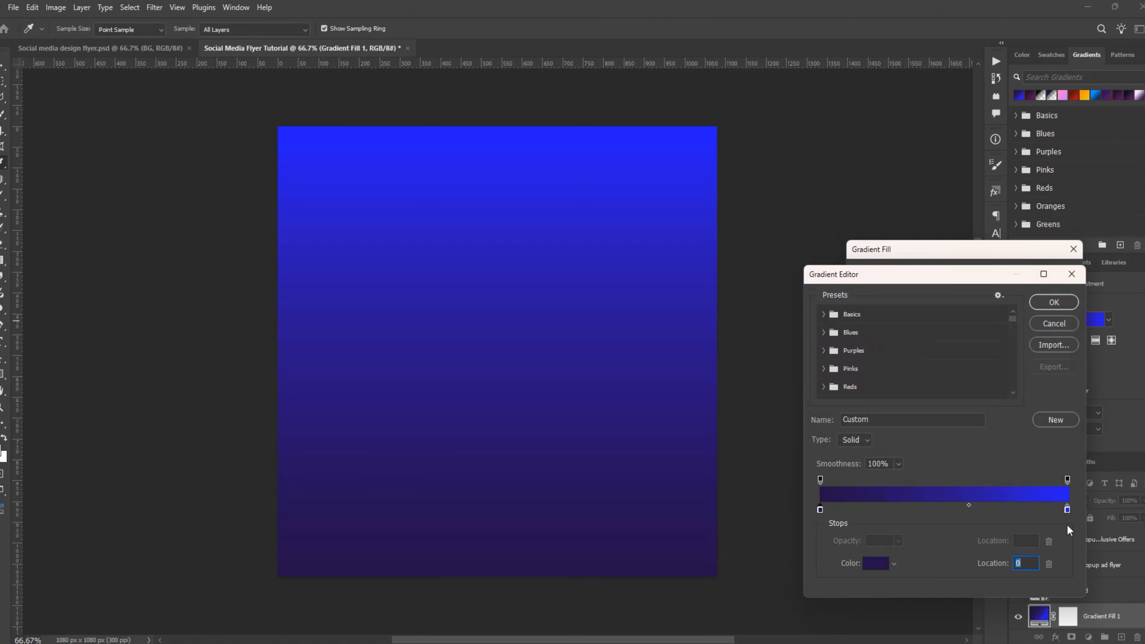
left_click(1067, 510)
left_click(875, 563)
key("Return")
left_click(1054, 302)
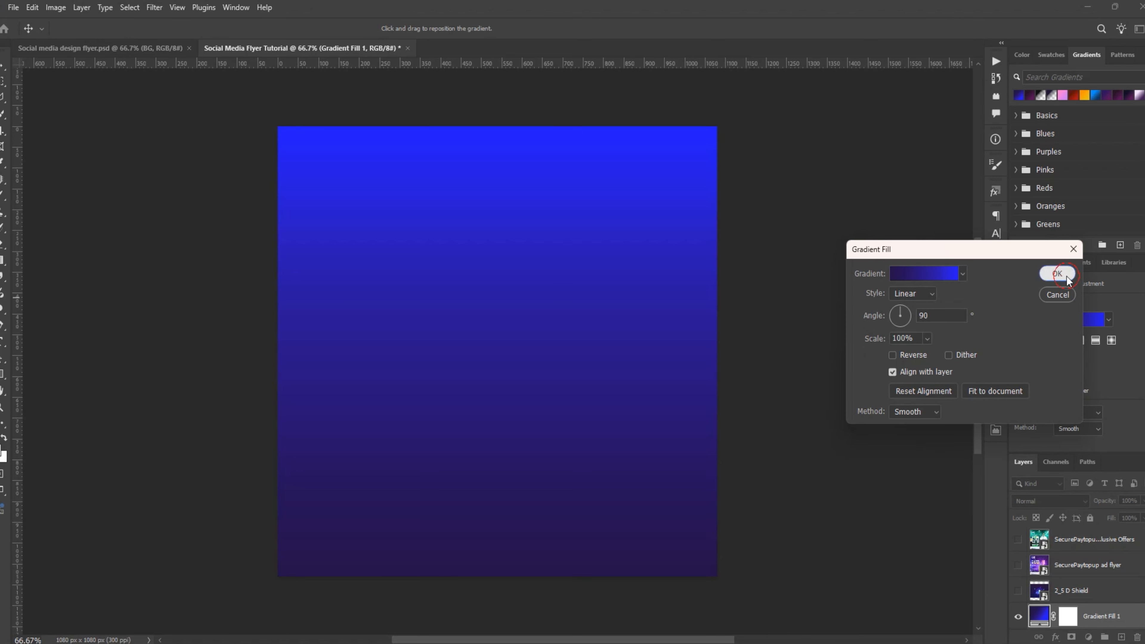
left_click(1065, 277)
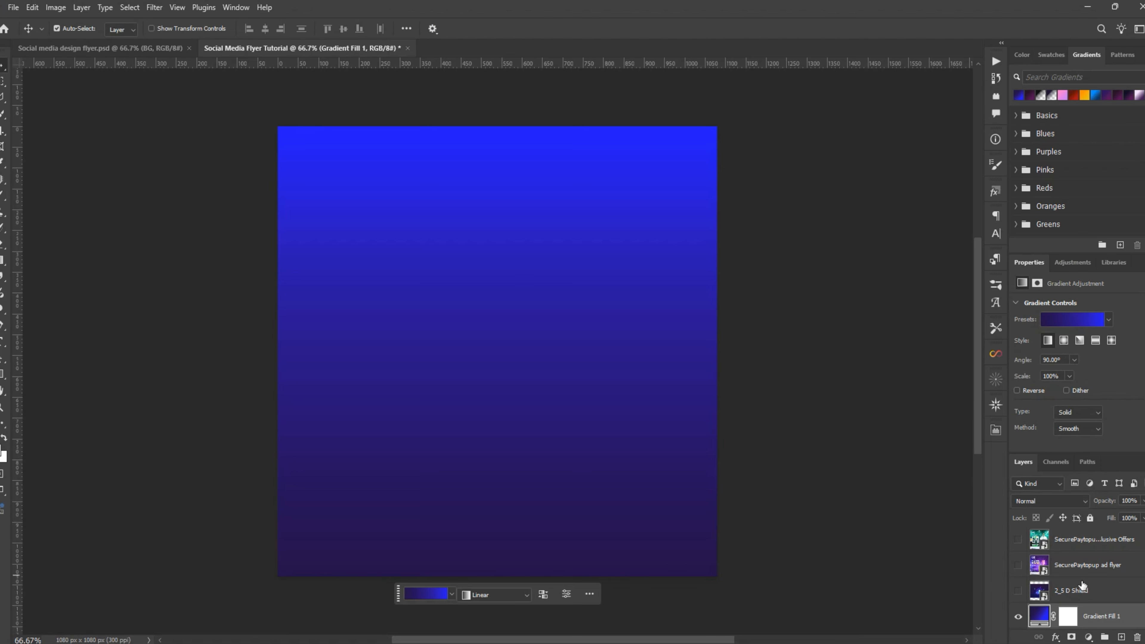
Show the 2_5 D Shield image, group it with the gradient fill and Layer 0, and name the group BG.
scroll(1129, 609, "down", 1)
left_click(1080, 618)
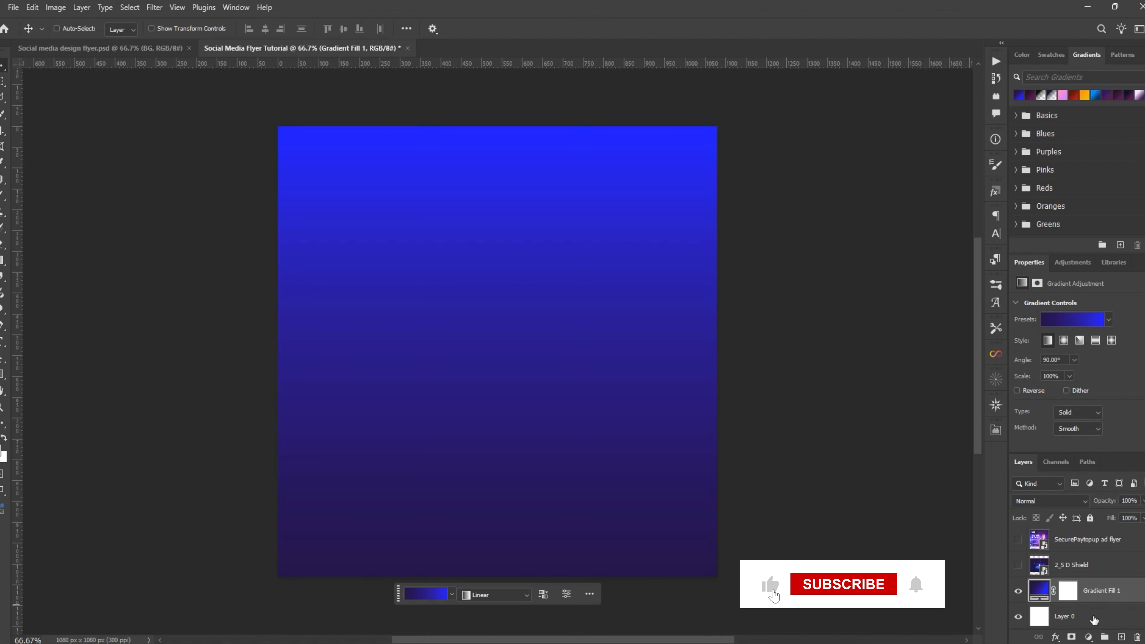
left_click(1094, 620, "ctrl")
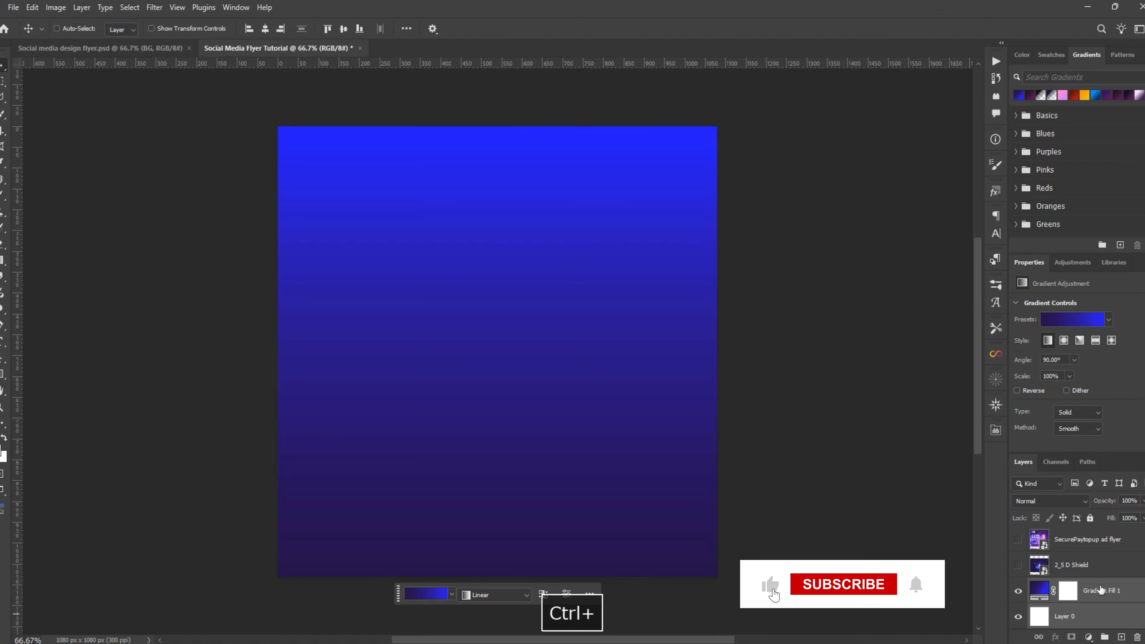
left_click(1018, 565)
left_click(1072, 569, "ctrl")
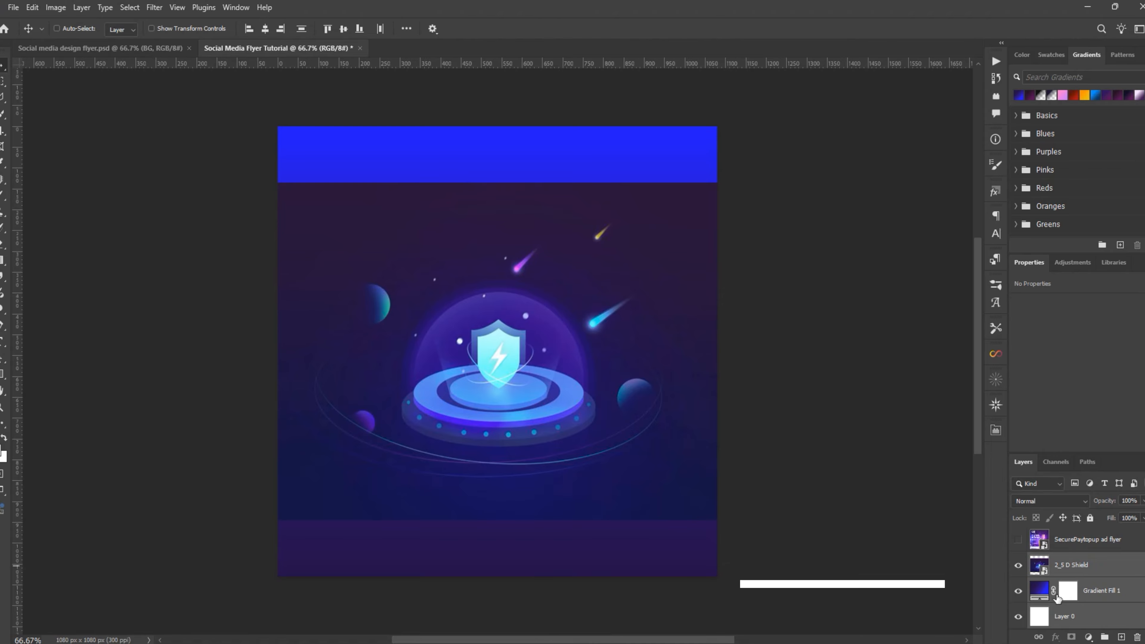
key("ctrl+g")
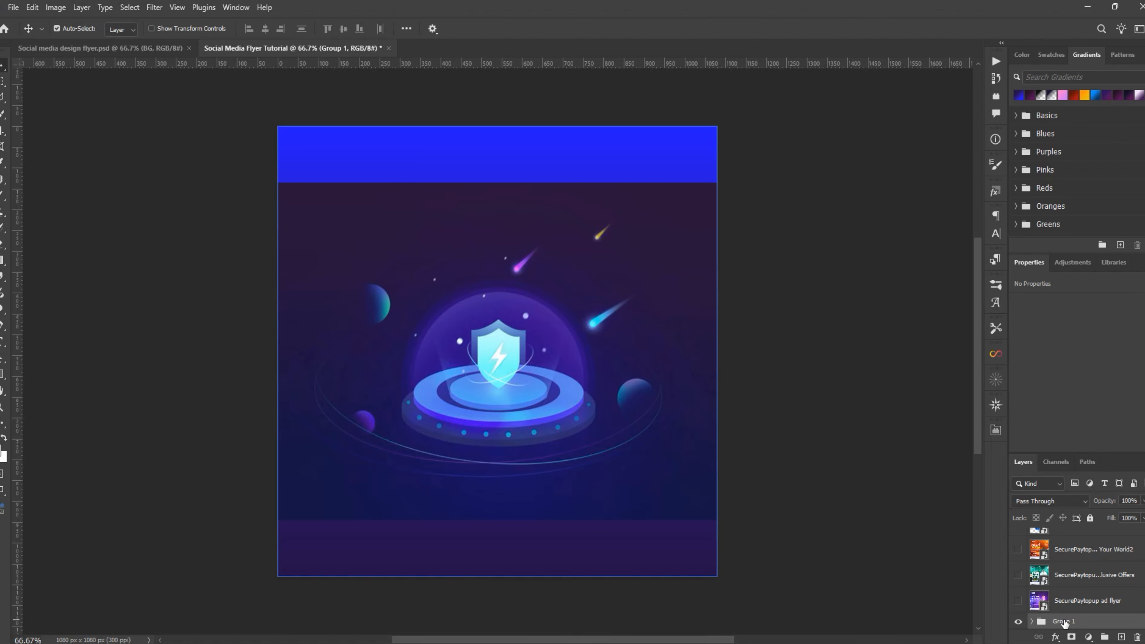
double_click(1063, 623)
type("BG")
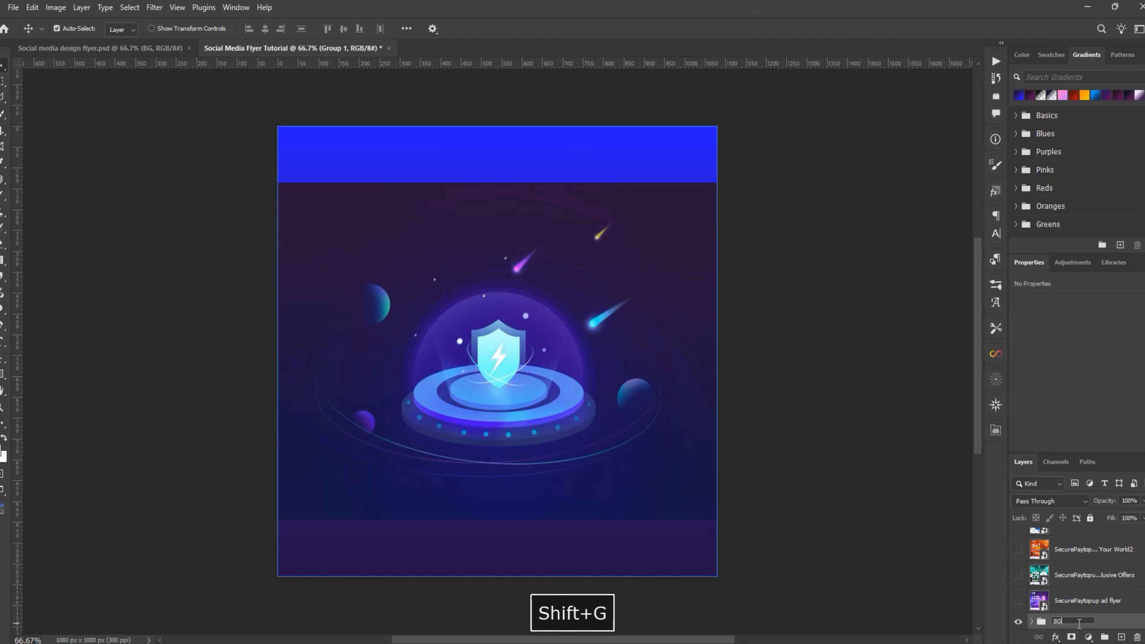
key("Return")
Save the document as Social Media Flyer Tutorial in Photoshop format in the SECUREPAYTOPUP FLYER folder.
key("ctrl+s")
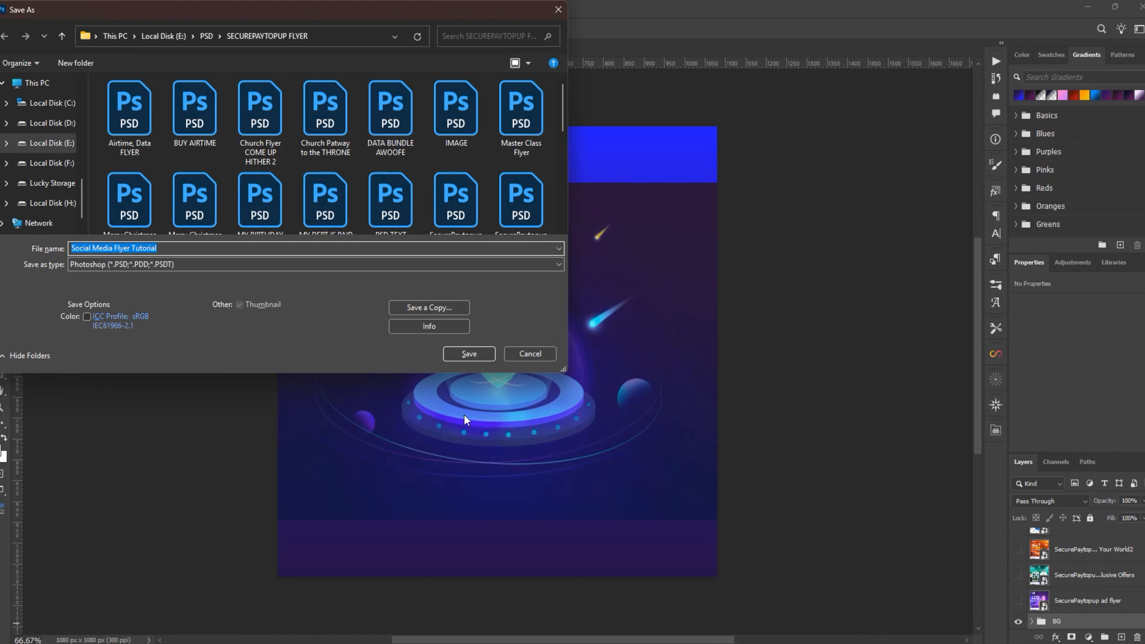
left_click(474, 355)
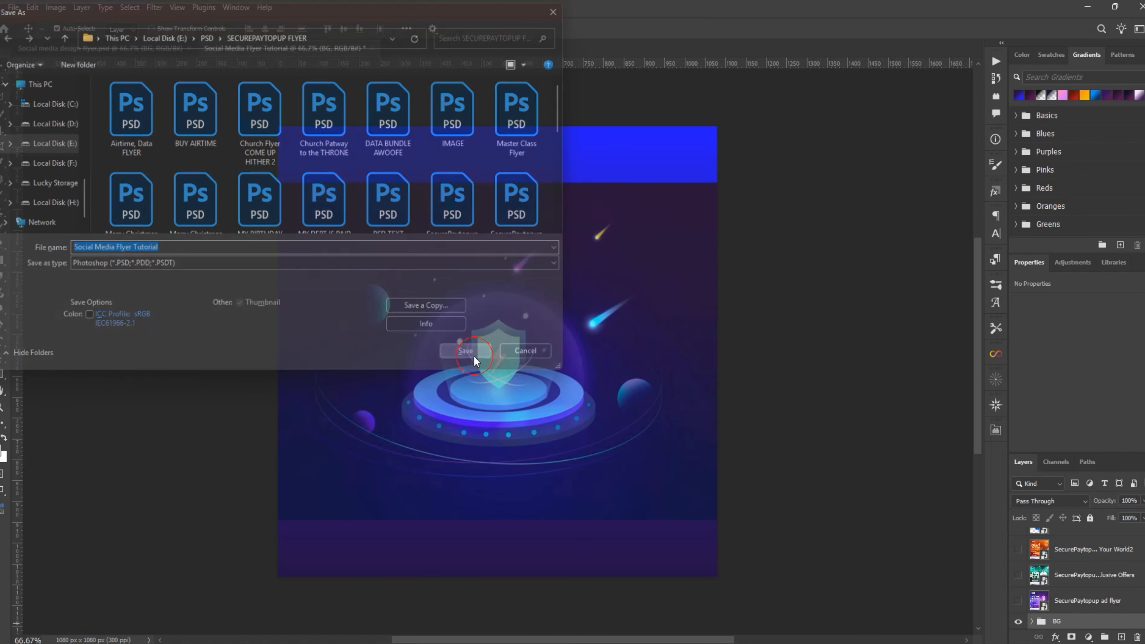
left_click(612, 244)
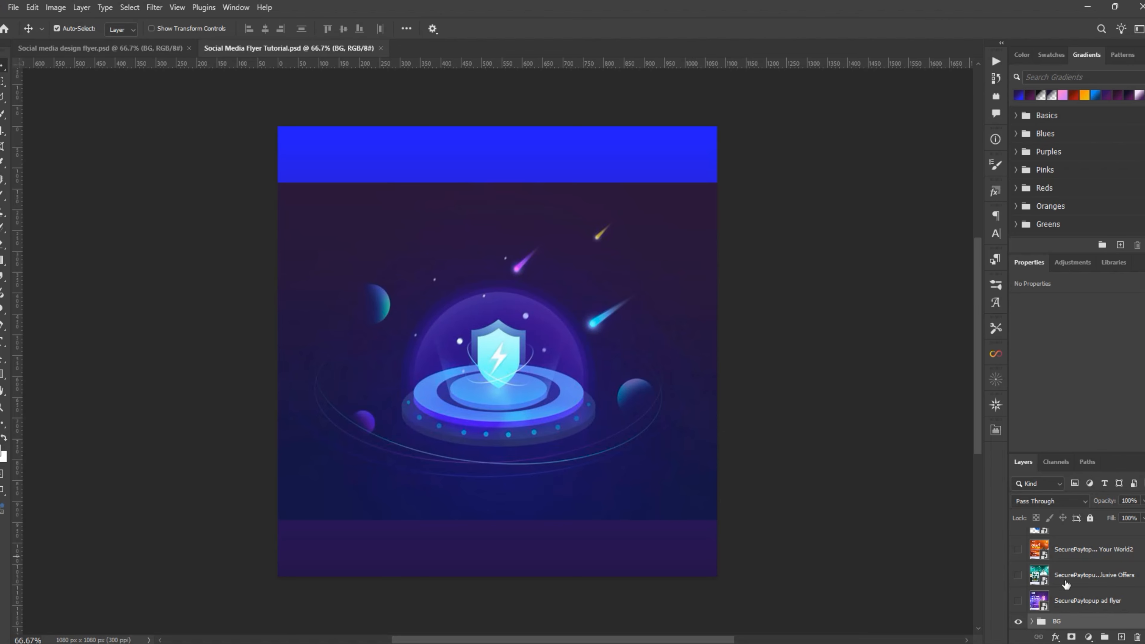
Move the 2_5 D Shield image up so its upper edge meets the top edge of the canvas.
left_click(528, 361)
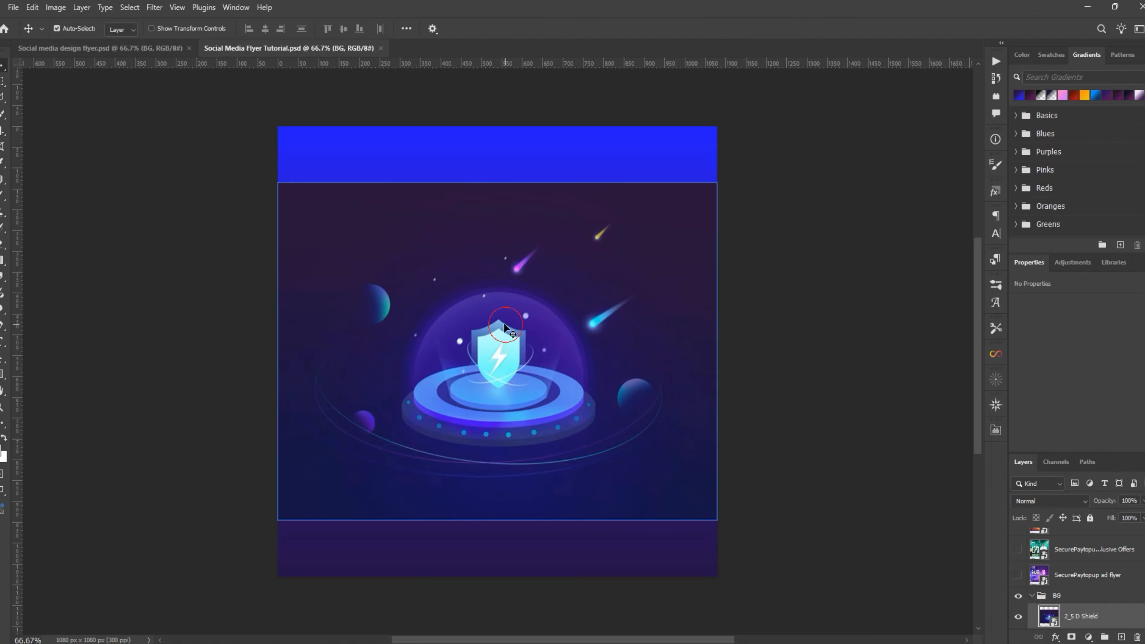
left_click_drag(512, 353, 515, 301)
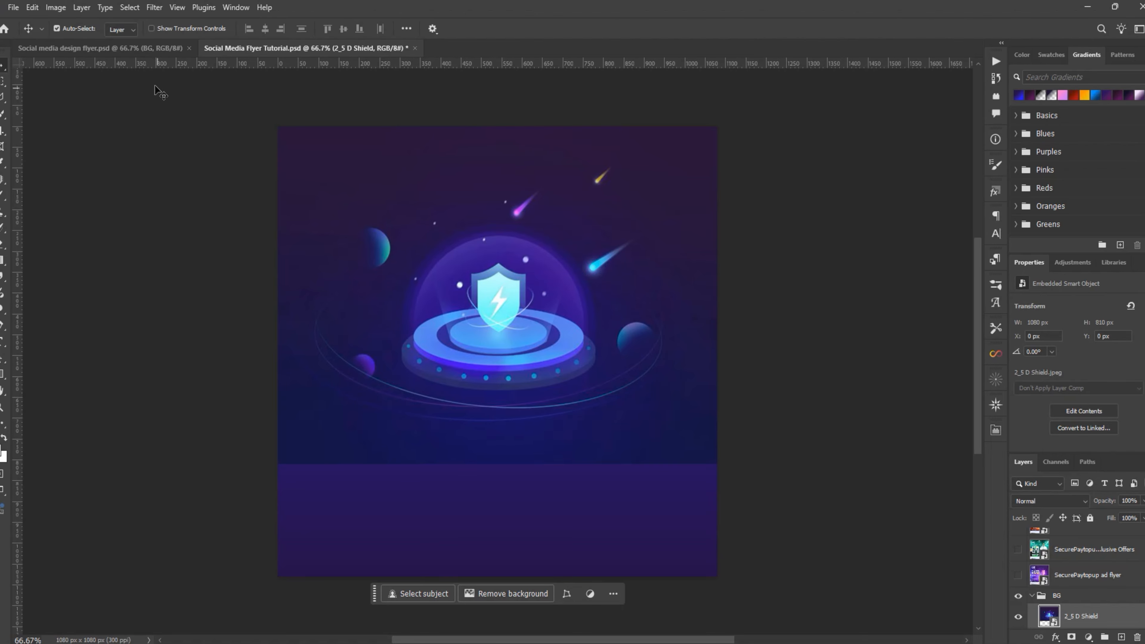
Examine the 2_5 D Shield layer in the BG group of Social media design flyer.psd, and return to the tutorial document.
left_click(146, 51)
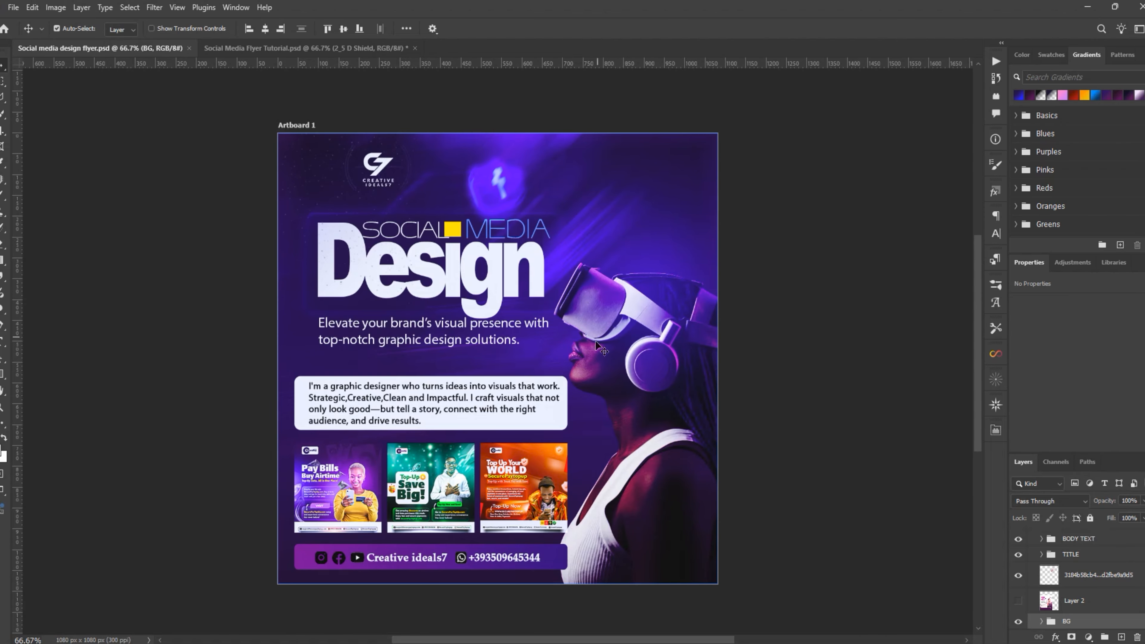
scroll(628, 230, "down", 1)
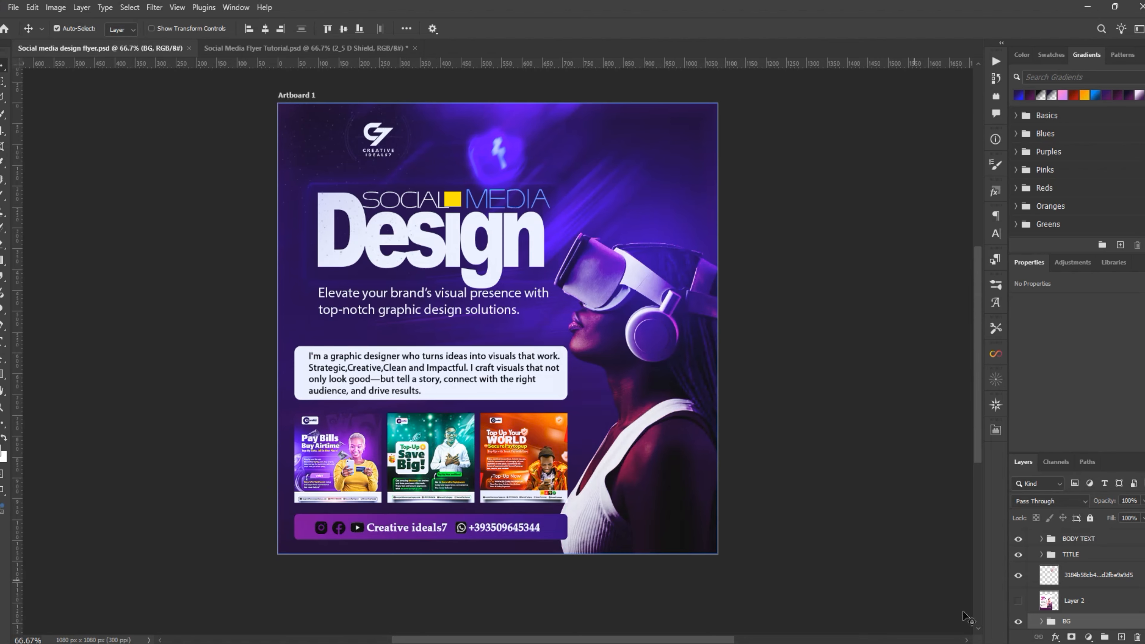
left_click(1042, 622)
scroll(1064, 609, "down", 4)
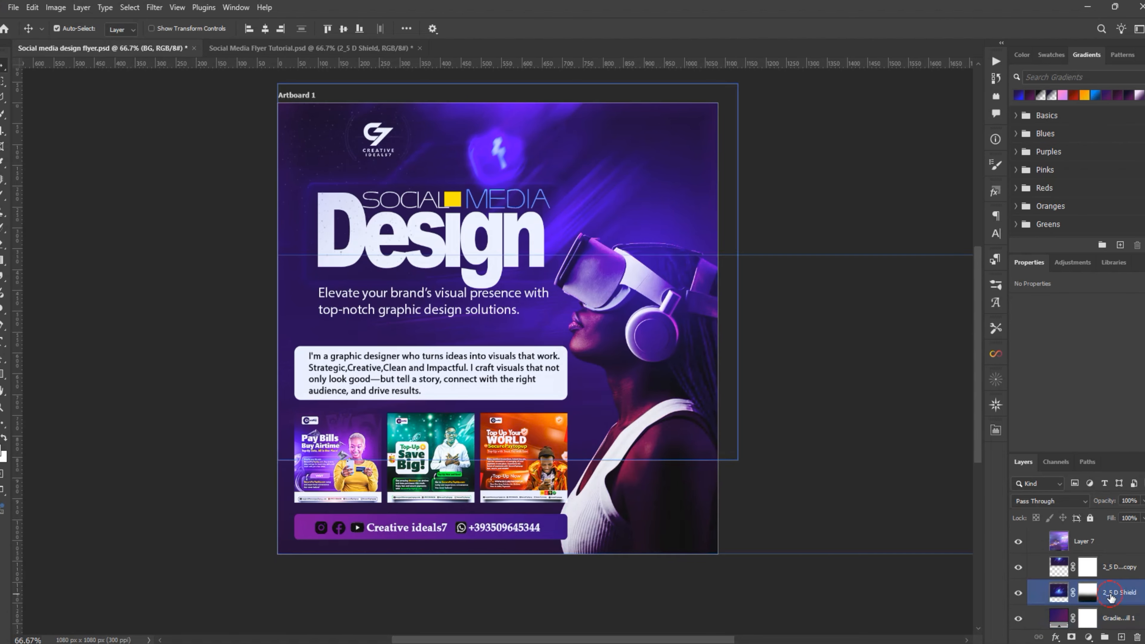
left_click(1109, 596)
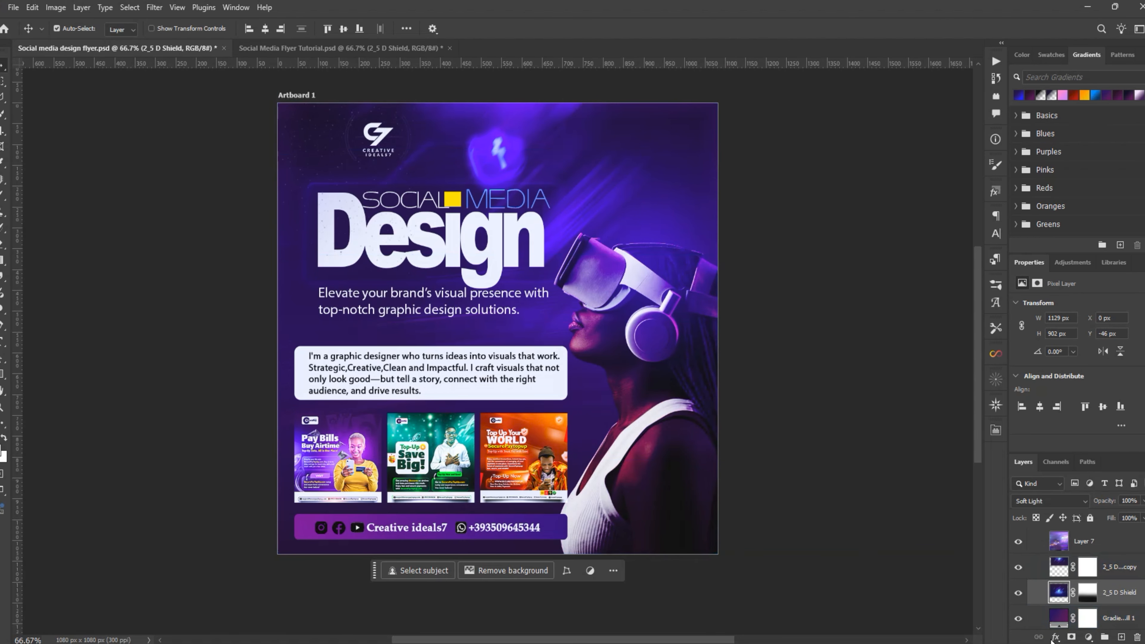
left_click(372, 47)
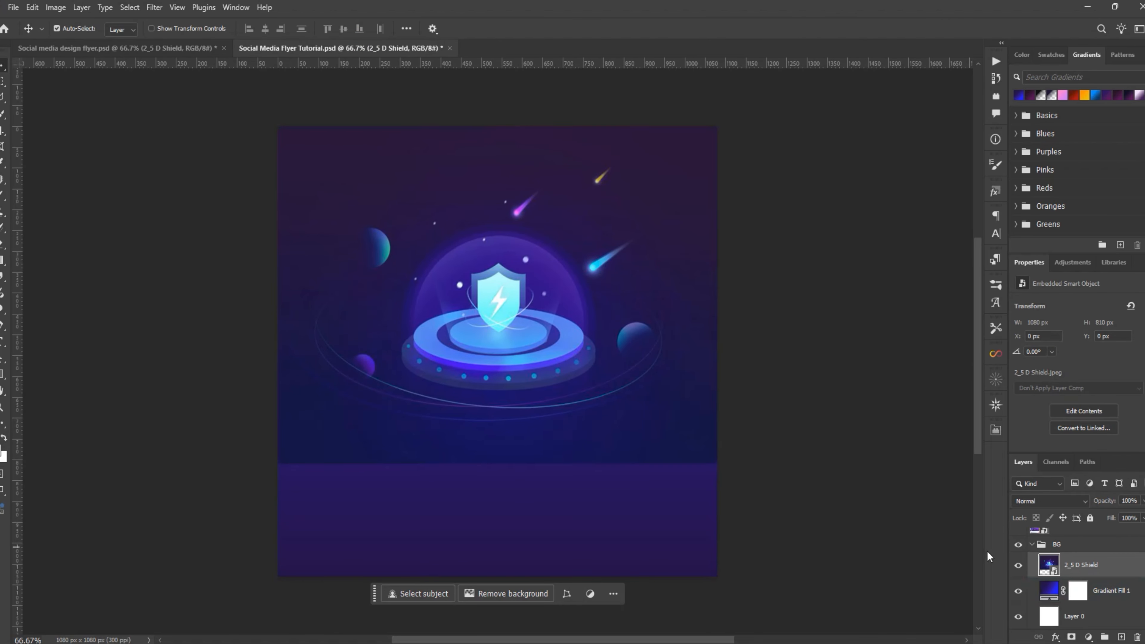
Hide the 2_5 D Shield image and apply the dark-violet-to-plum gradient preset to the gradient fill layer.
left_click(1018, 566)
left_click(1045, 592)
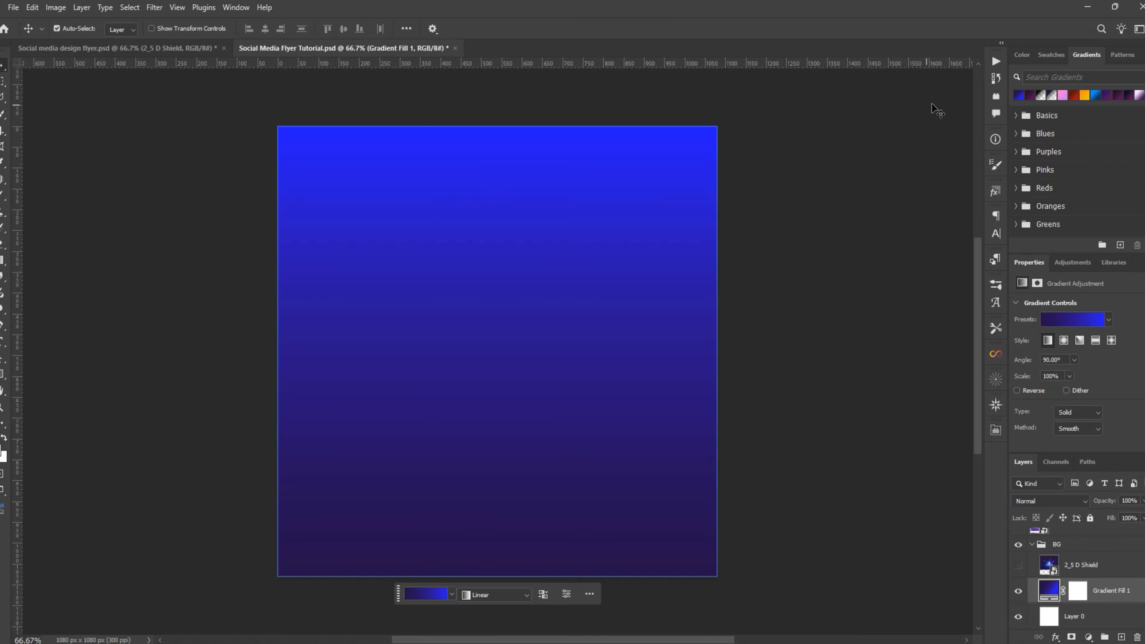
left_click(1105, 95)
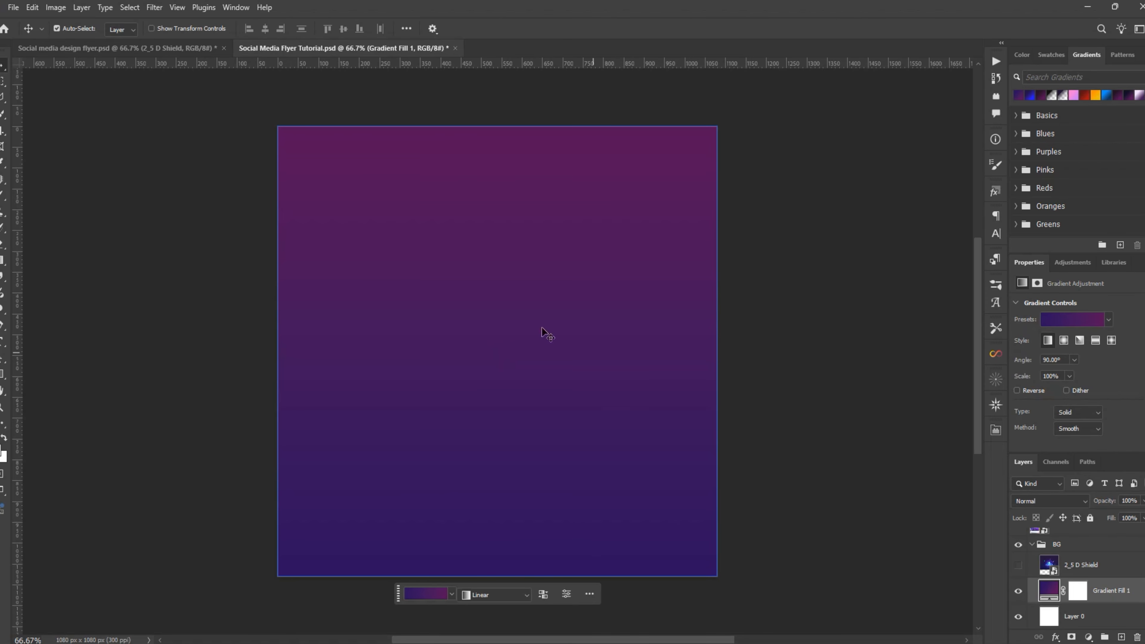
Check the hex color codes of both stops in the gradient fill layer's gradient.
double_click(1048, 591)
left_click(924, 274)
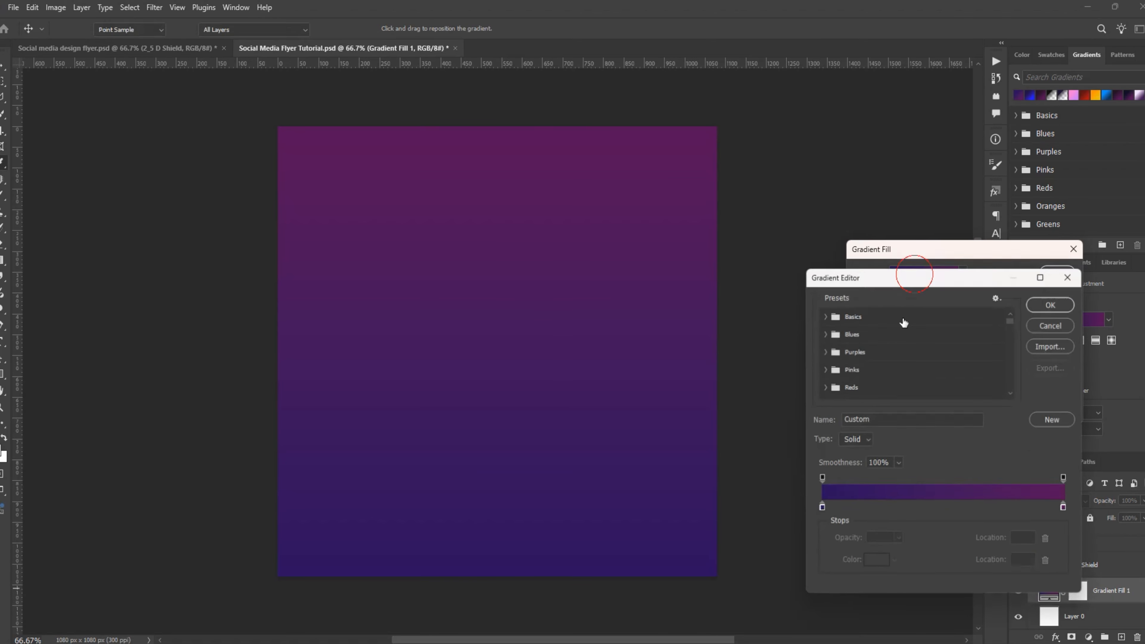
left_click(819, 509)
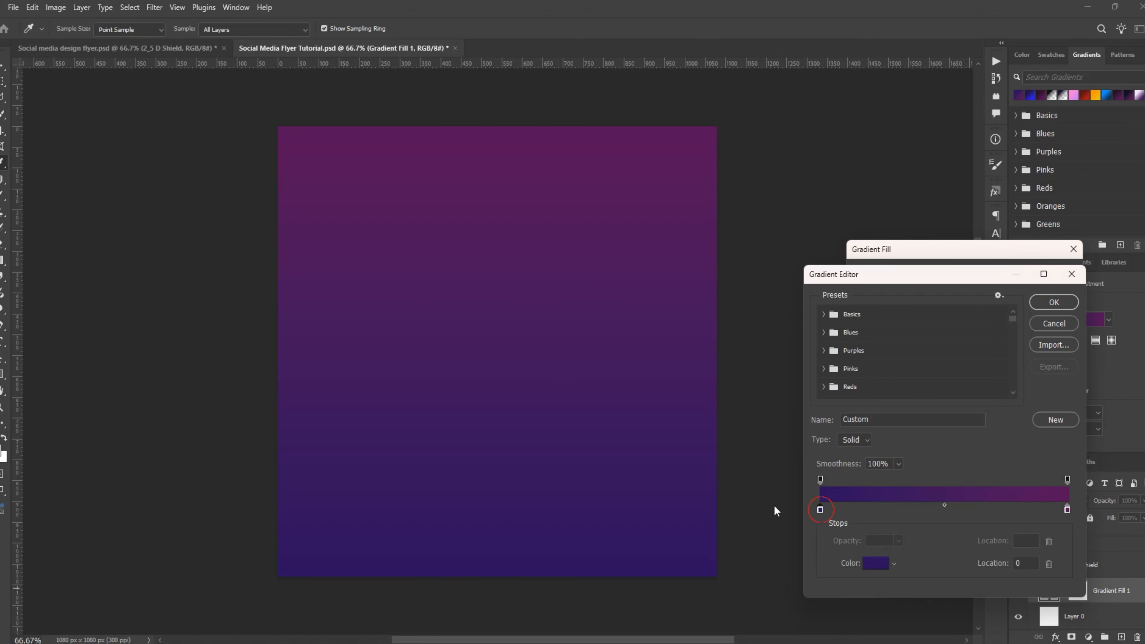
left_click(872, 563)
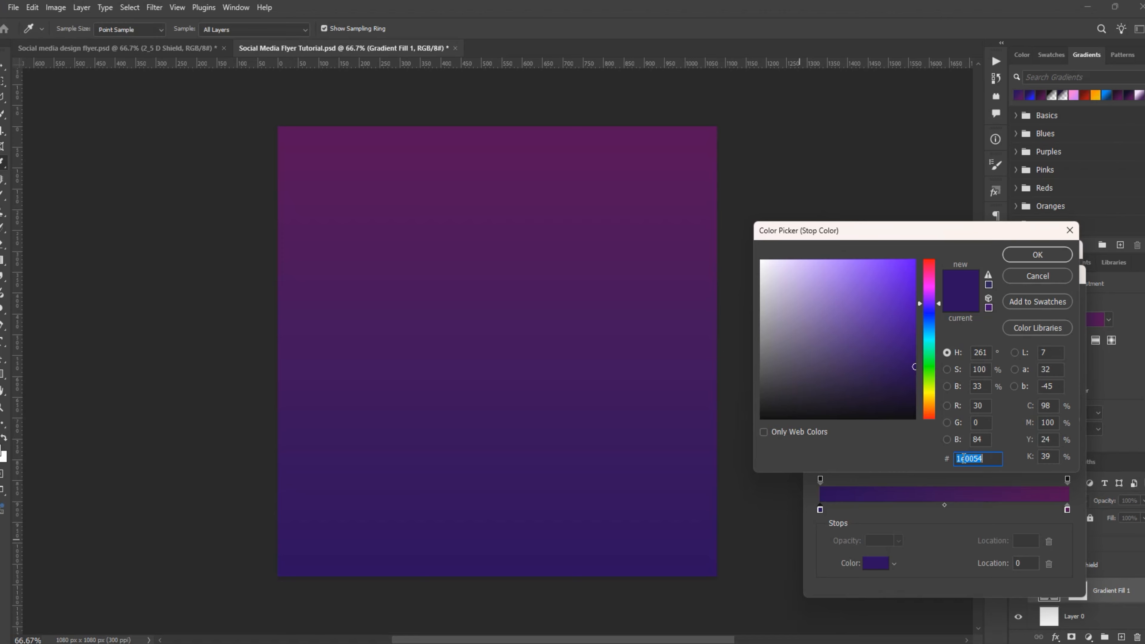
left_click(1037, 255)
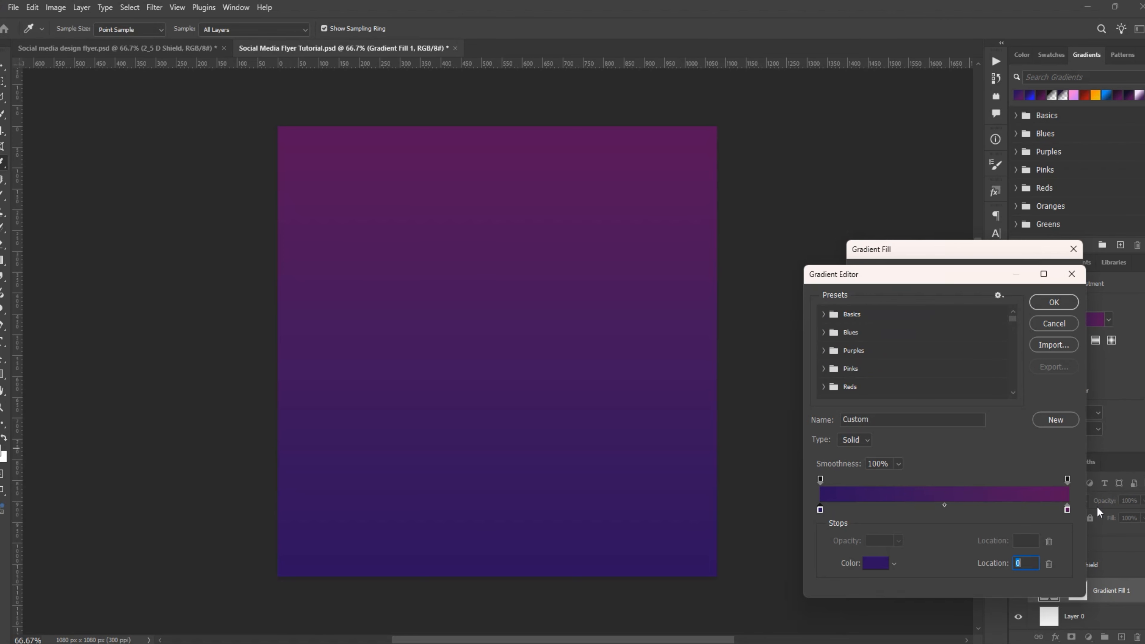
left_click(1067, 510)
left_click(874, 563)
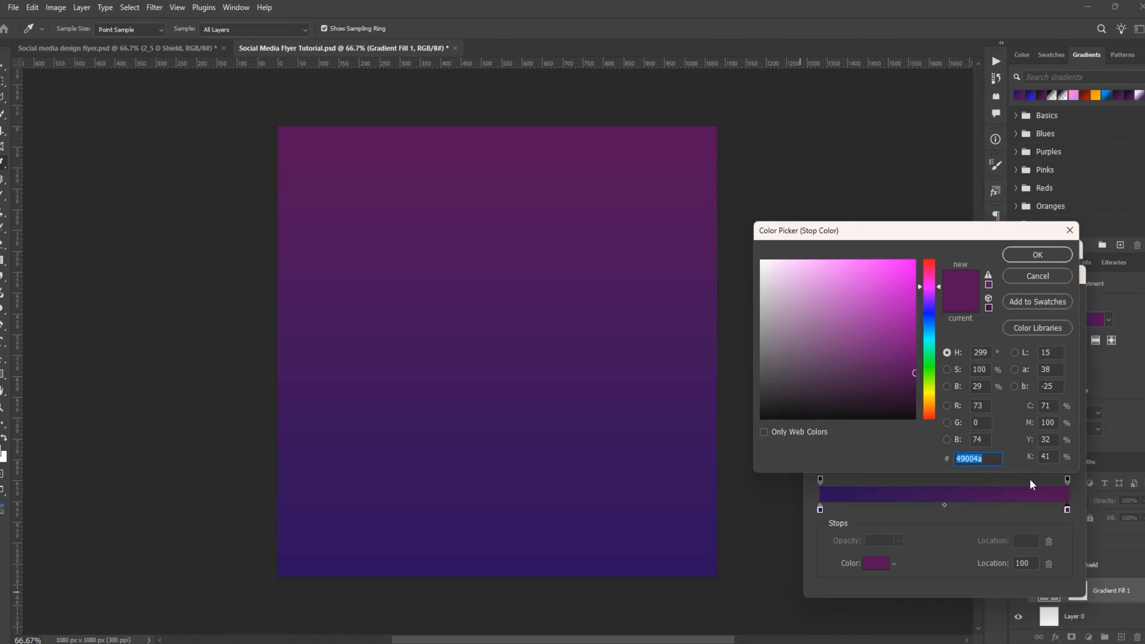
left_click(1038, 256)
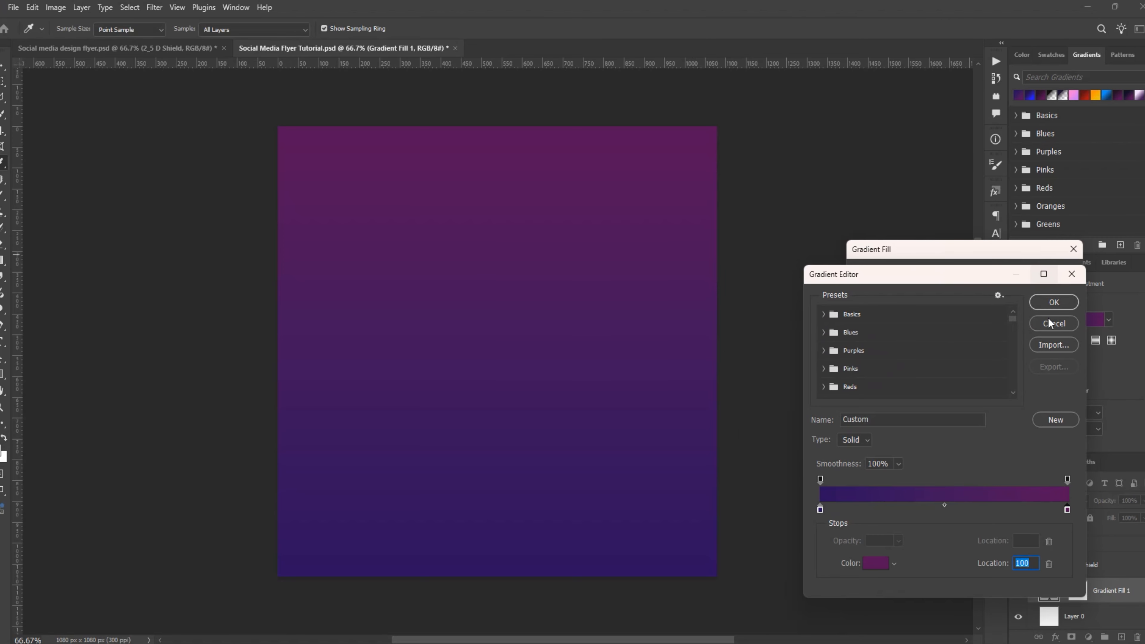
left_click(1053, 302)
left_click(1050, 274)
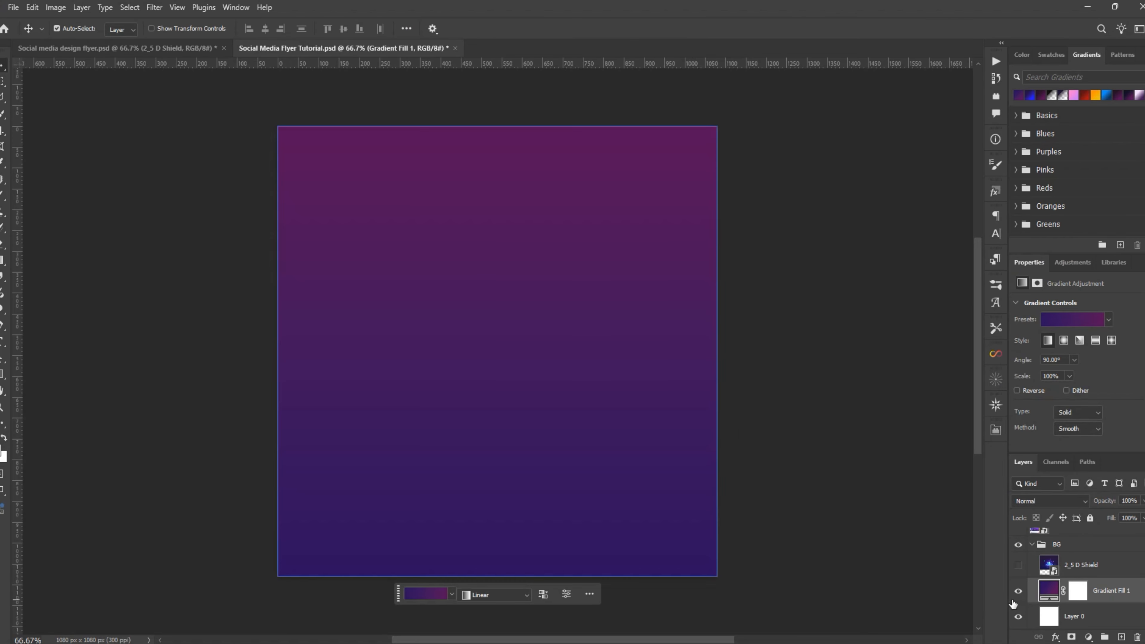
Show the 2_5 D Shield image again and set its blend mode to Soft Light.
left_click(1017, 565)
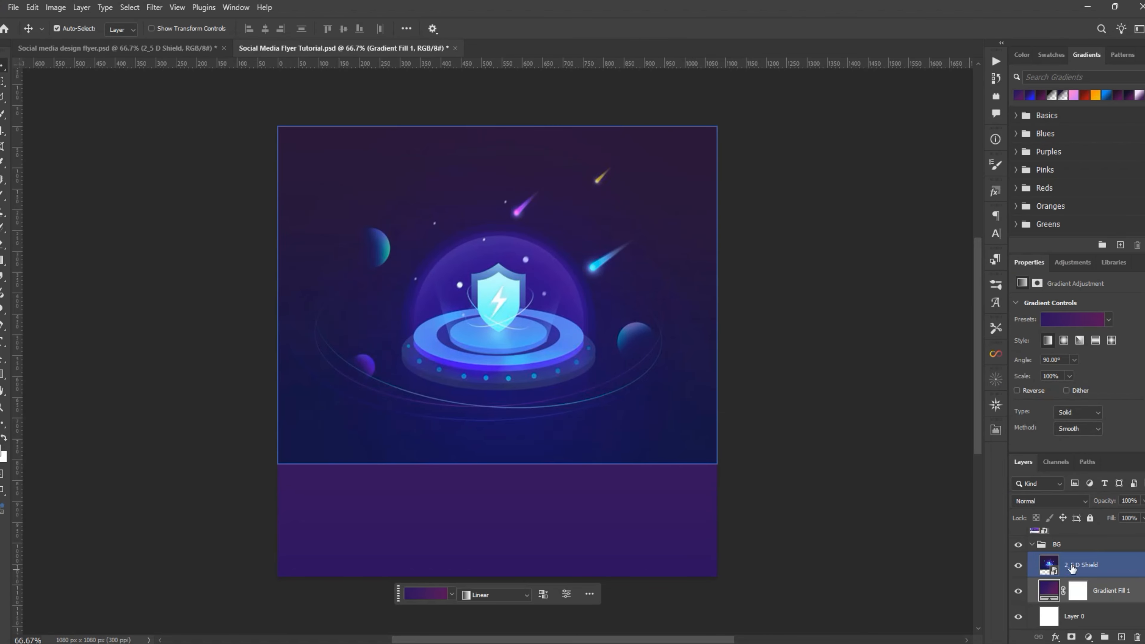
left_click(1075, 569)
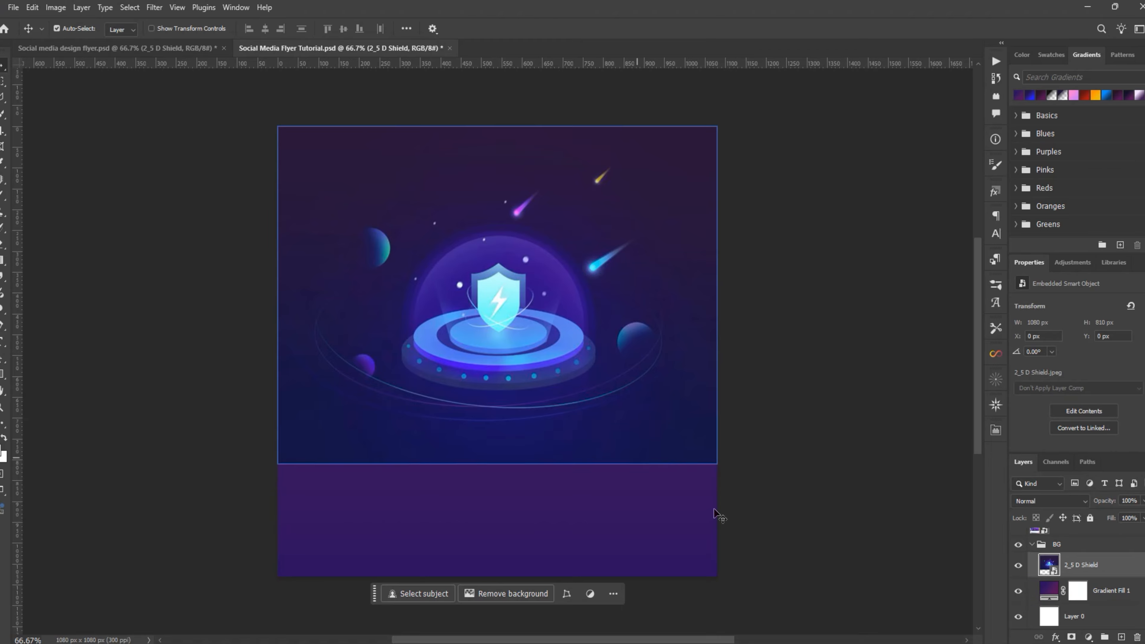
left_click(1047, 499)
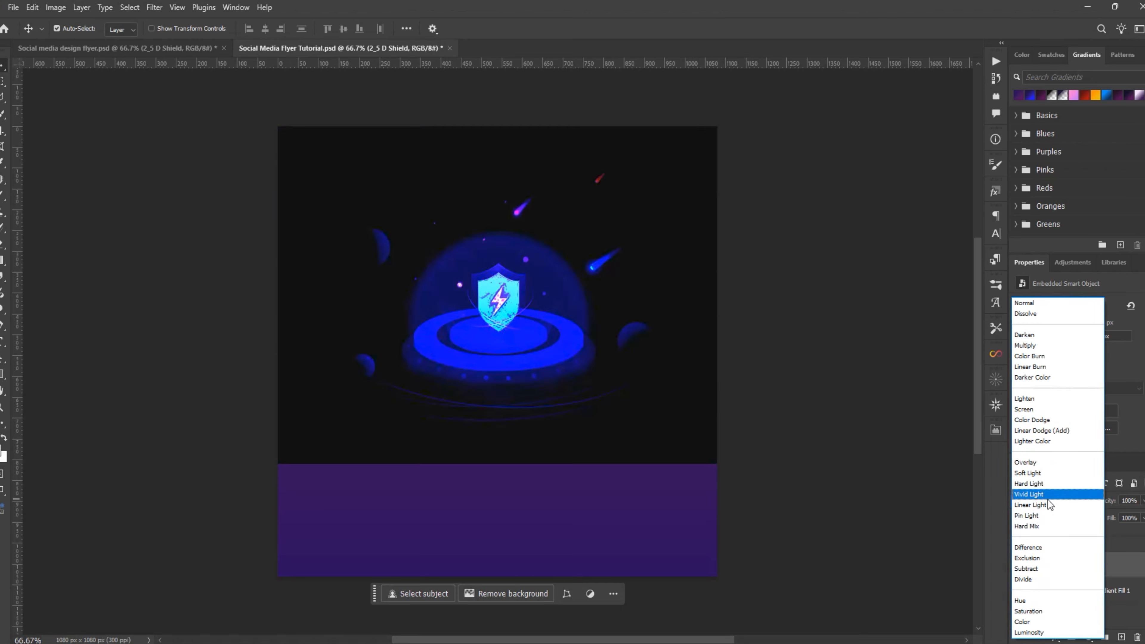
left_click(1035, 473)
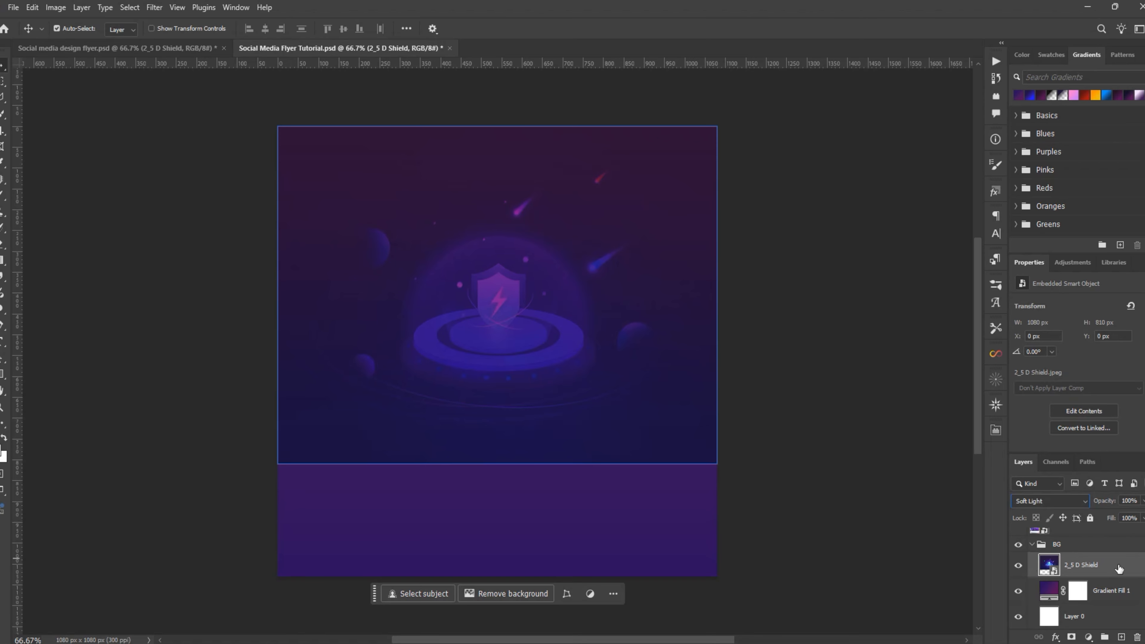
Rasterize the Soft Light 2_5 D Shield layer in the BG group.
right_click(1107, 568)
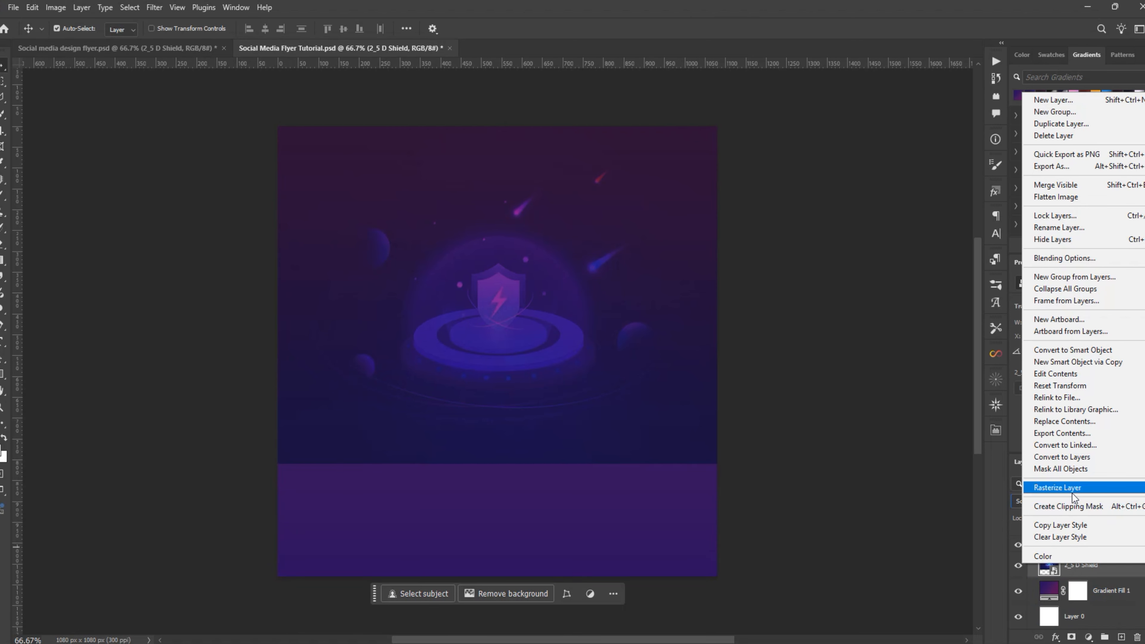
left_click(1080, 561)
right_click(1086, 566)
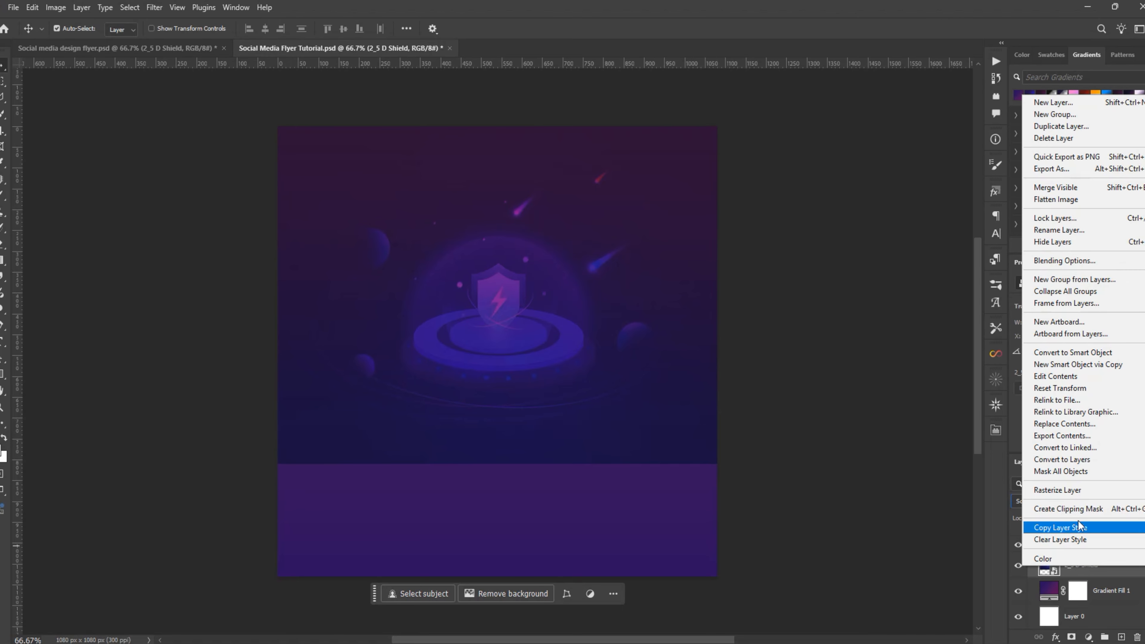
left_click(1095, 572)
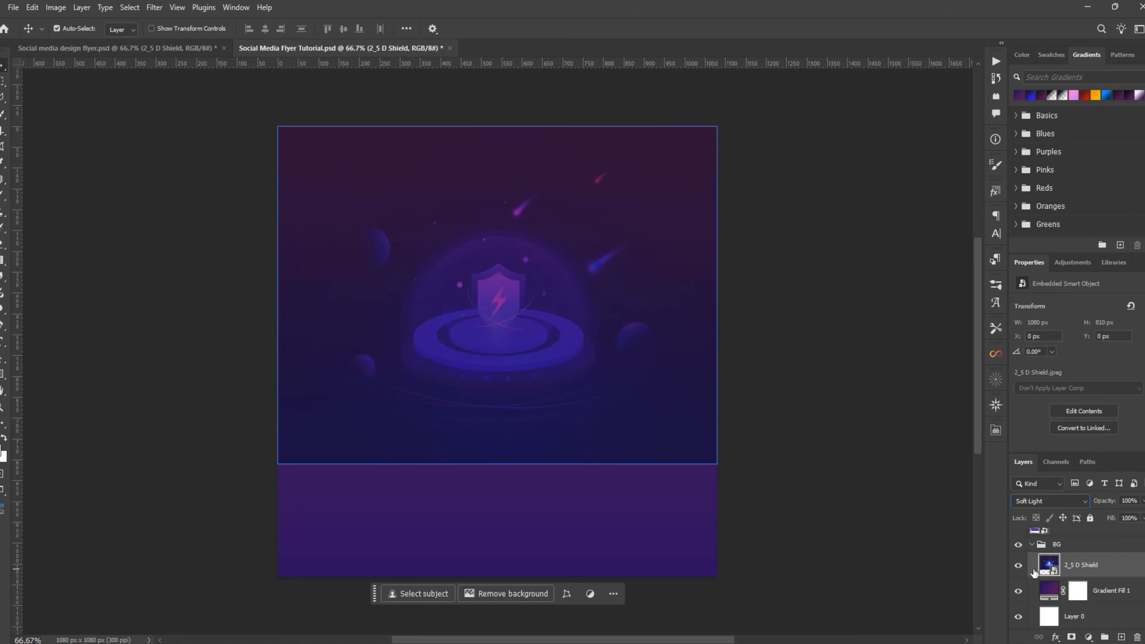
right_click(1103, 566)
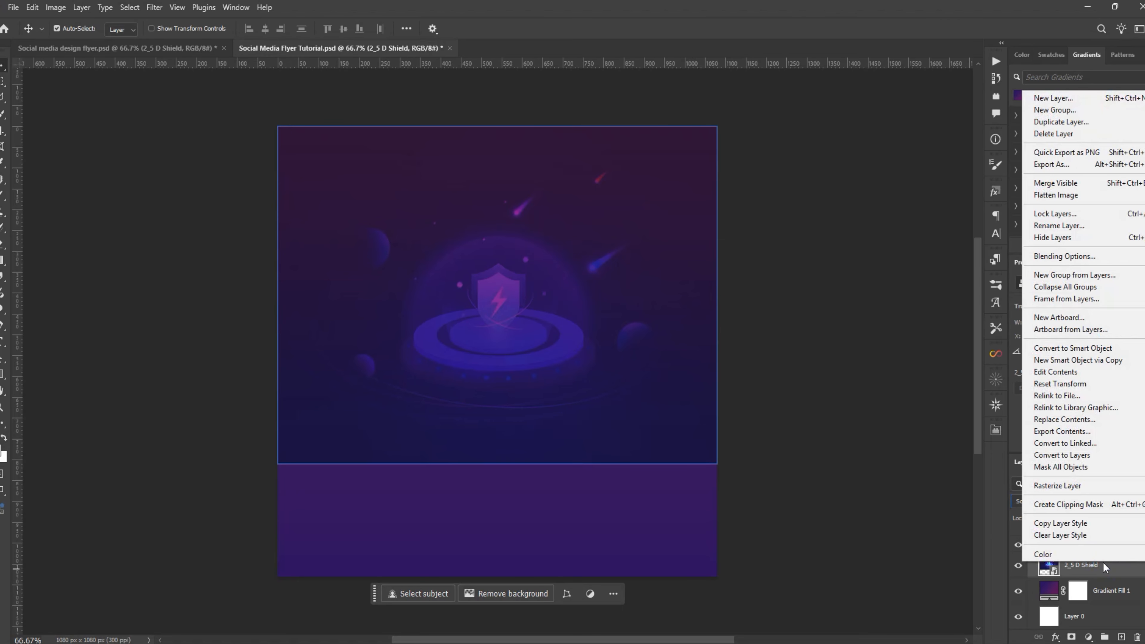
left_click(1057, 486)
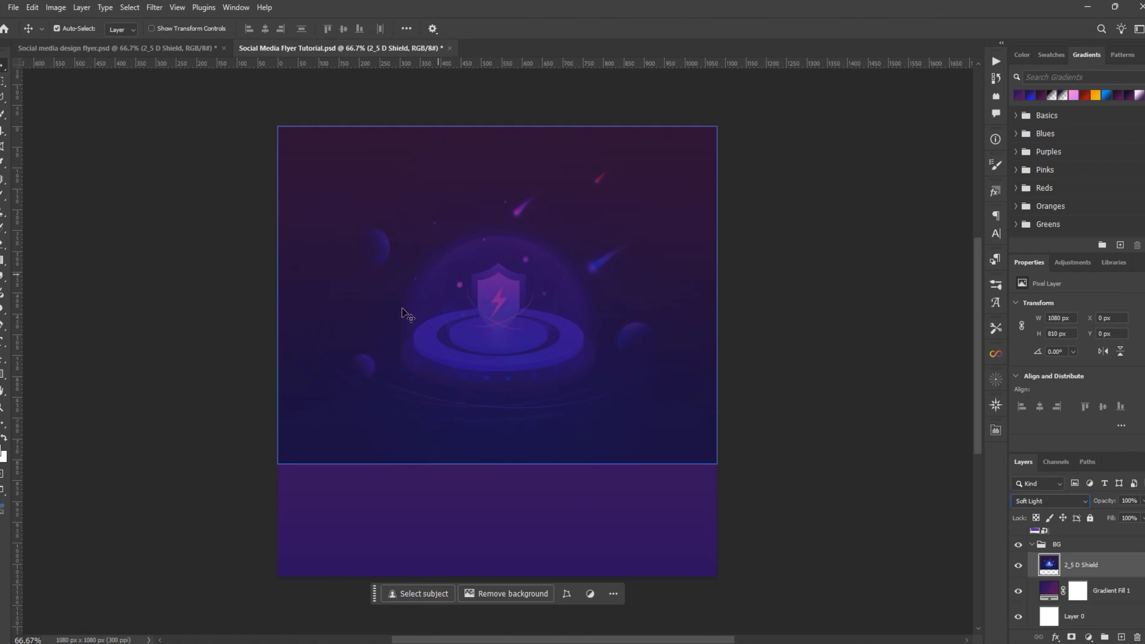
Apply a Motion Blur to the rasterized 2_5 D Shield layer with an angle of 43° and a distance of 230 pixels.
left_click(155, 8)
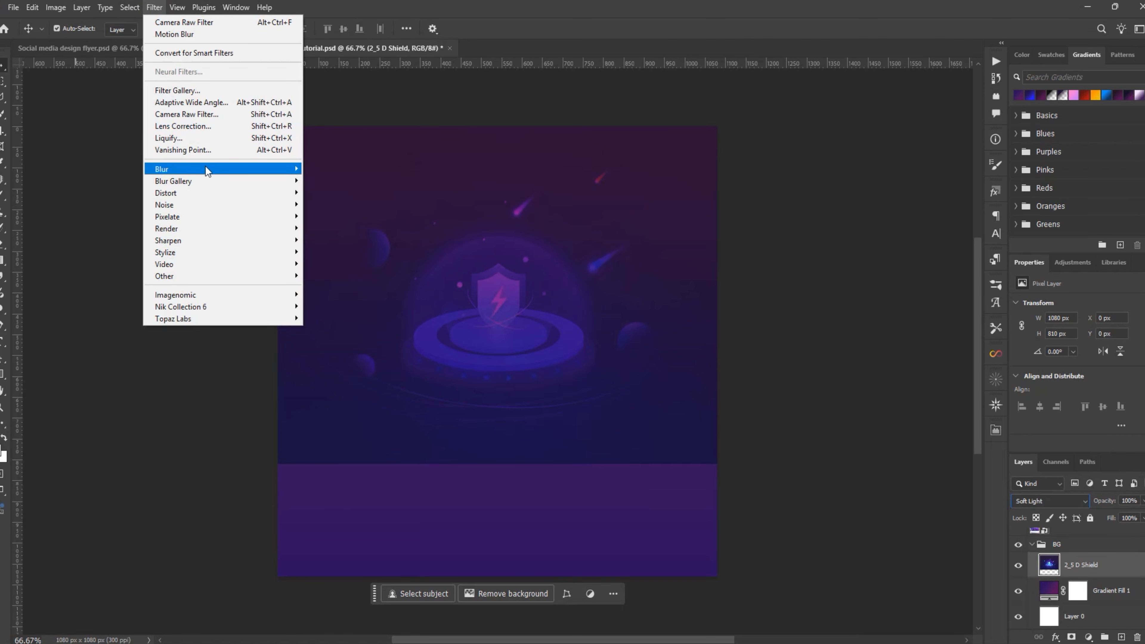
mouse_move(207, 167)
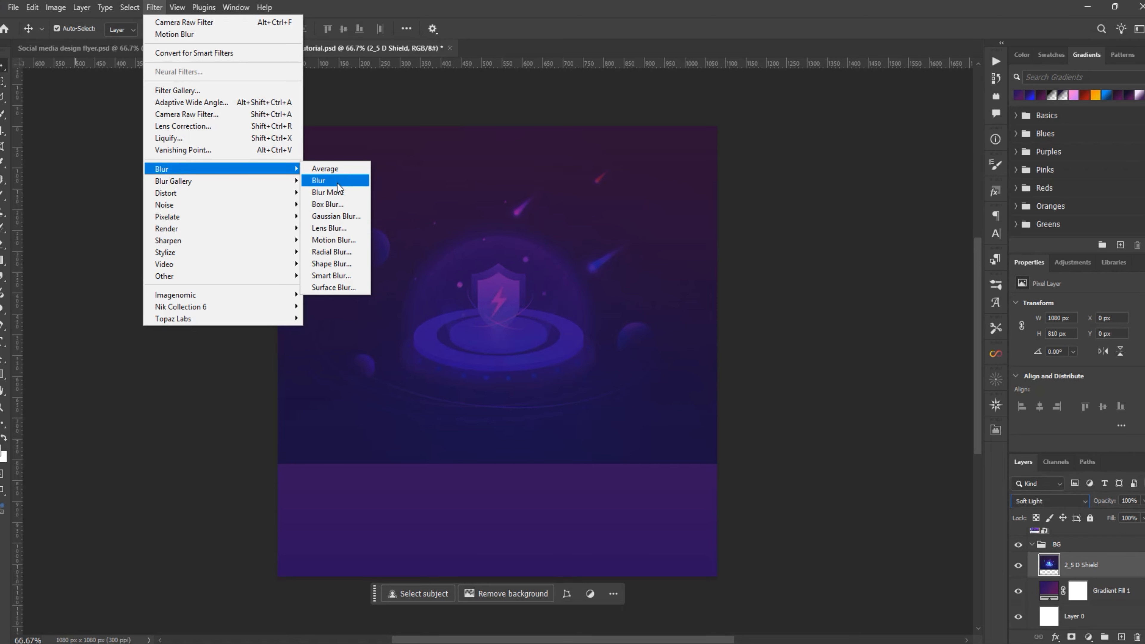
left_click(350, 243)
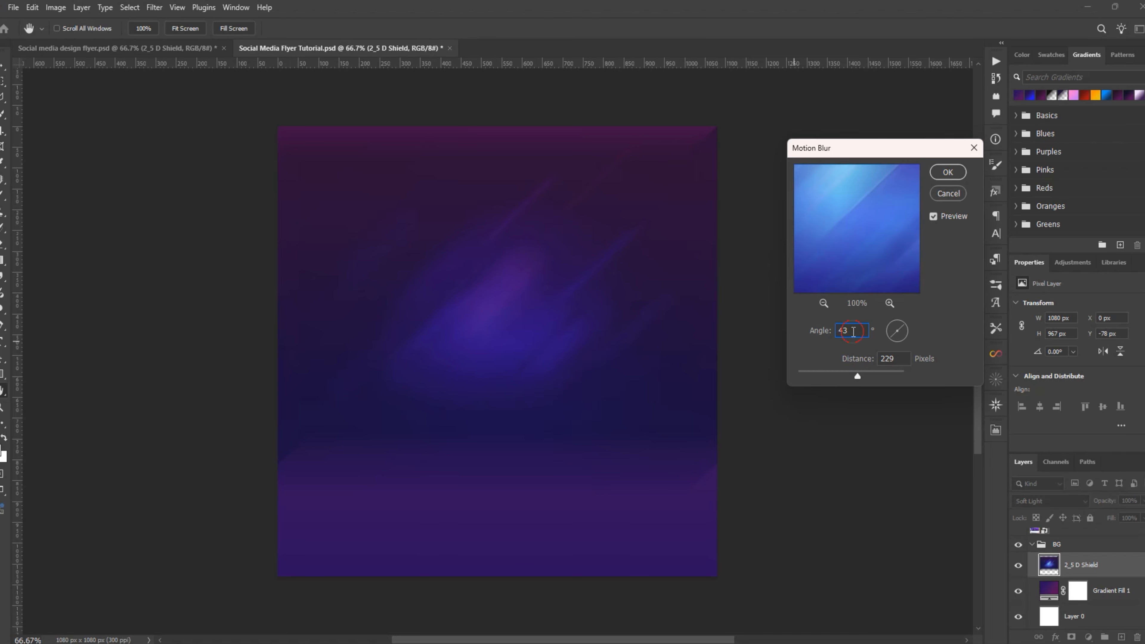
double_click(854, 331)
type("43")
type("230")
left_click(948, 172)
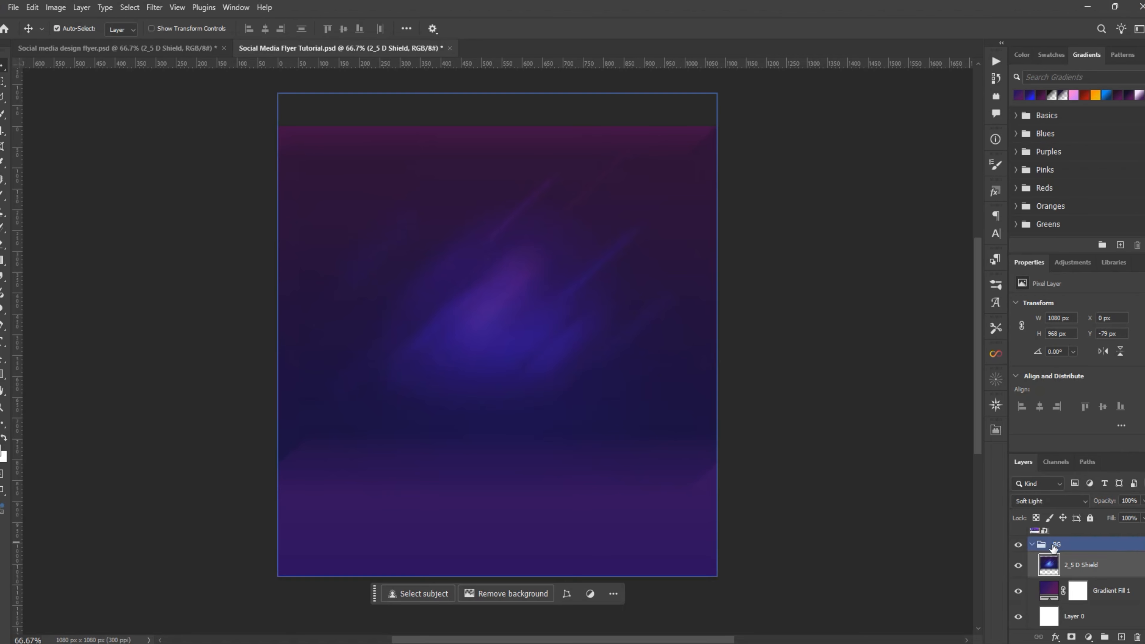
Place the 2_5 D Shield image from the Flyer Design Resources folder as a new layer above the blurred shield layer.
scroll(1124, 564, "up", 2)
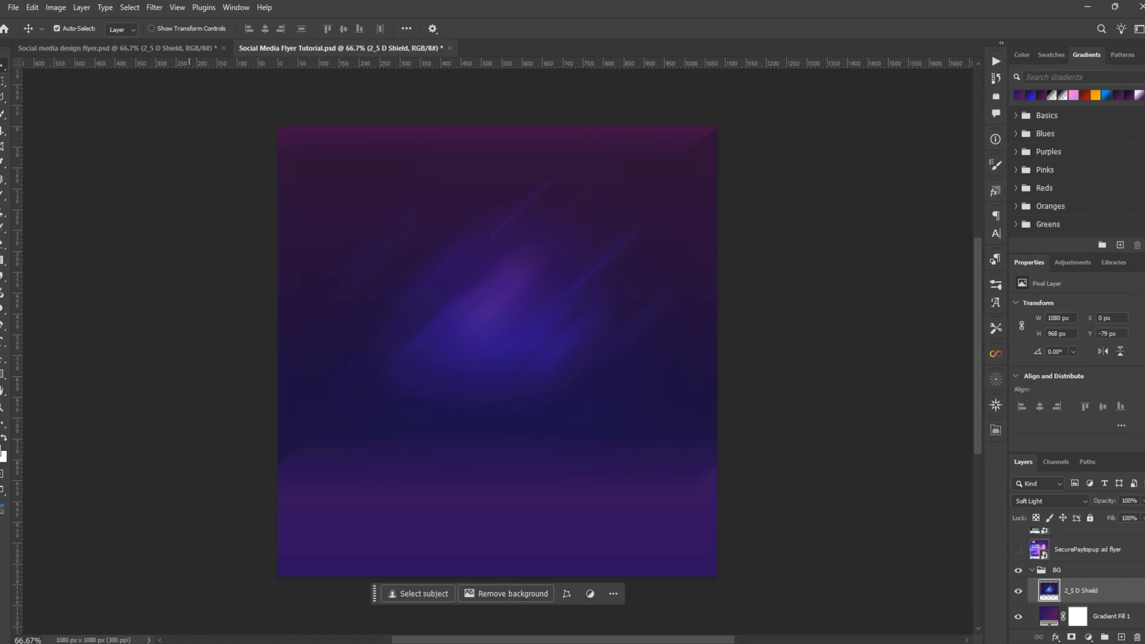
left_click(113, 642)
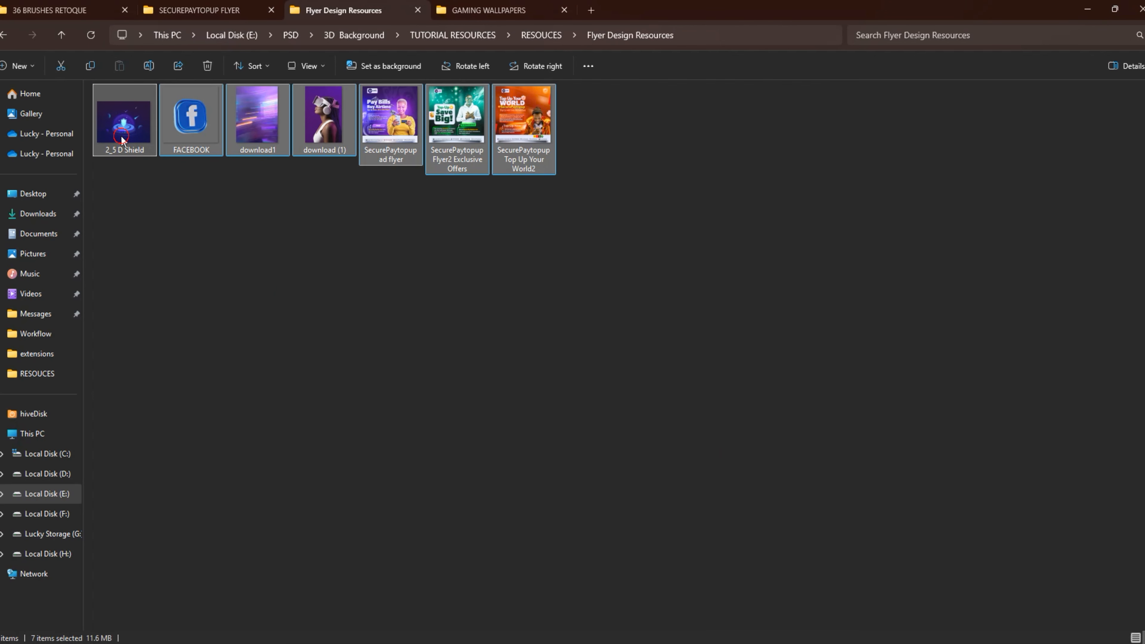
left_click_drag(126, 132, 555, 398)
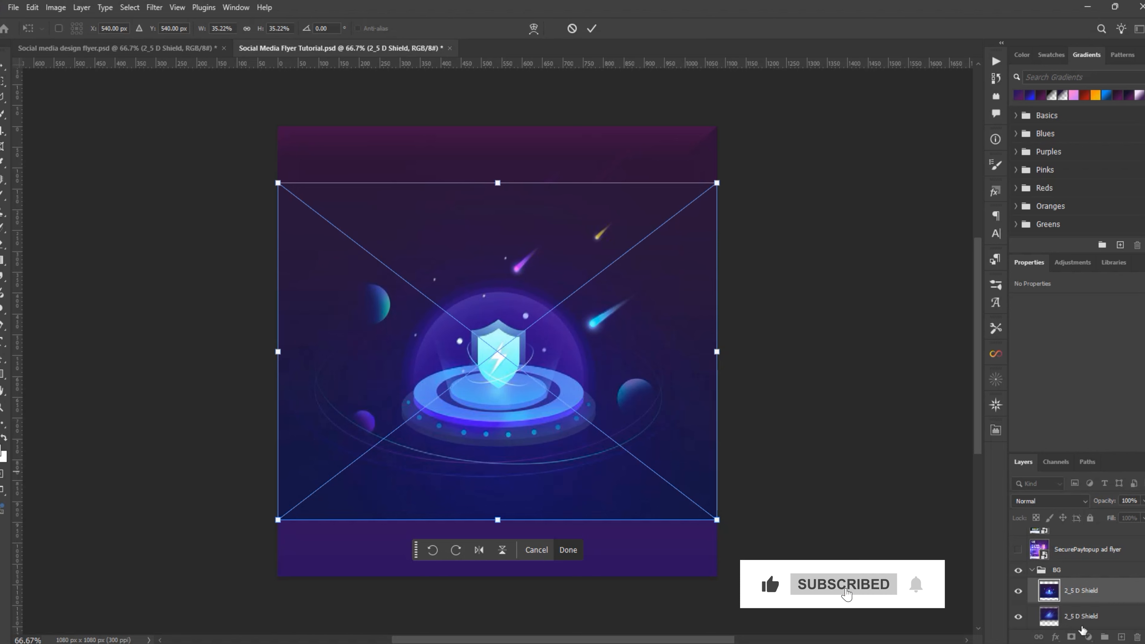
left_click(592, 30)
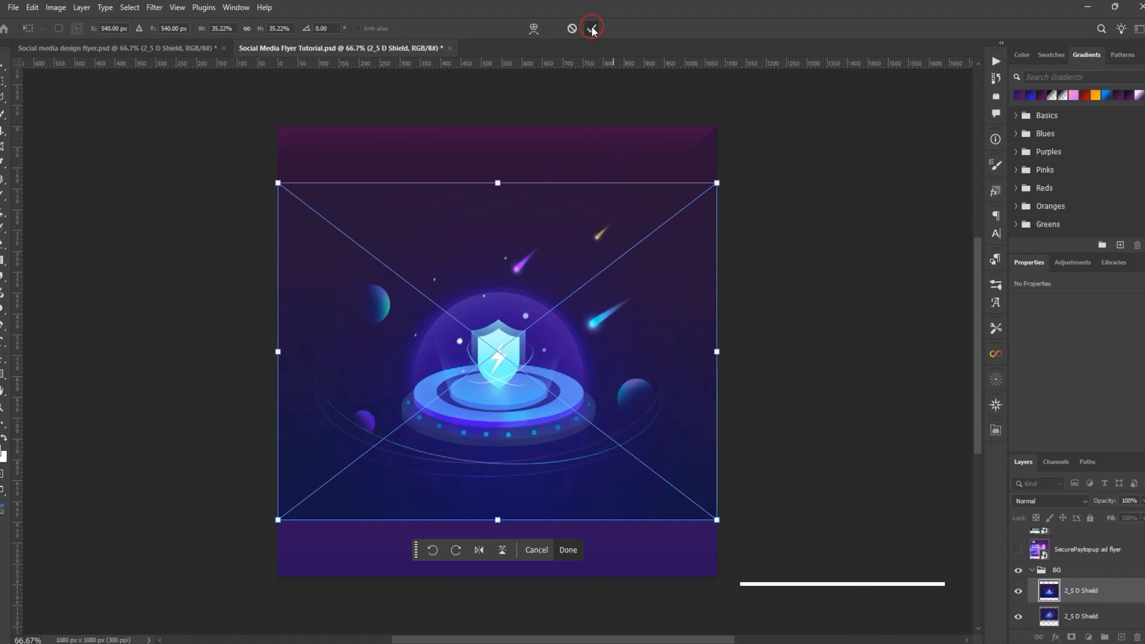
Align the newly placed shield image with the canvas's upper edge and scale it to about 35.77%, slightly wider than the canvas.
left_click_drag(521, 431, 509, 352)
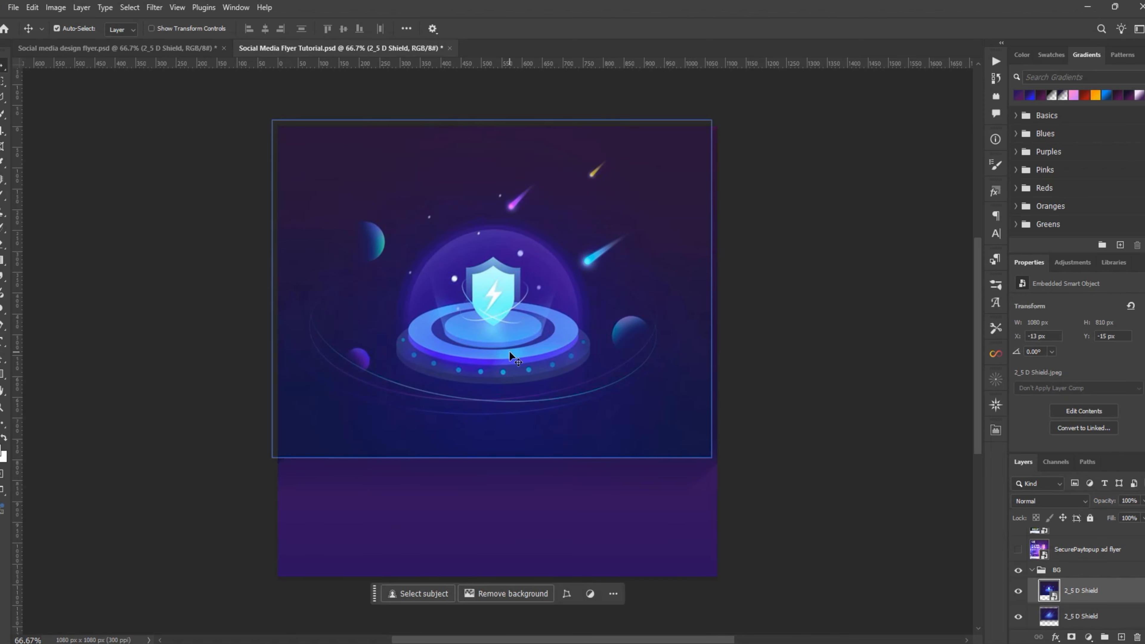
key("ctrl+t")
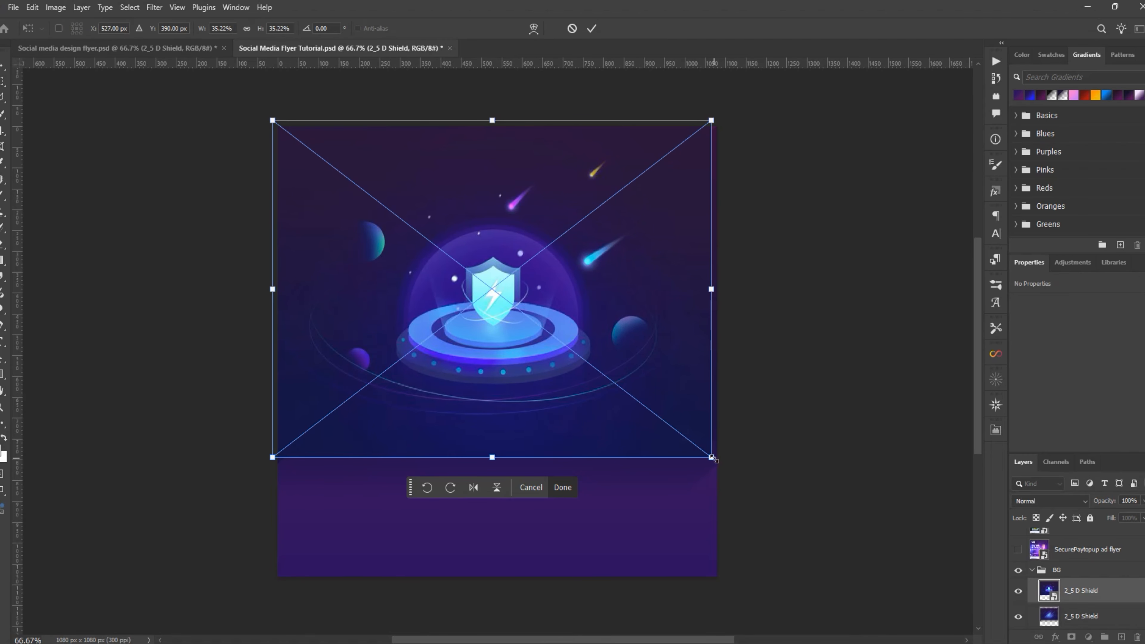
left_click(574, 29)
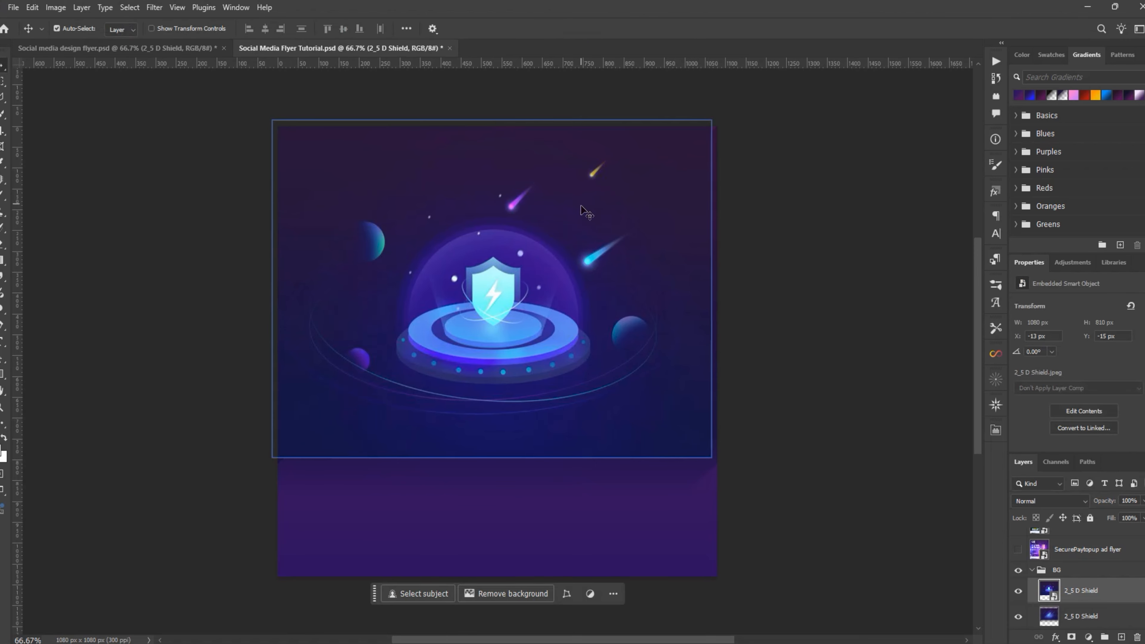
left_click_drag(545, 321, 550, 325)
key("ctrl+t")
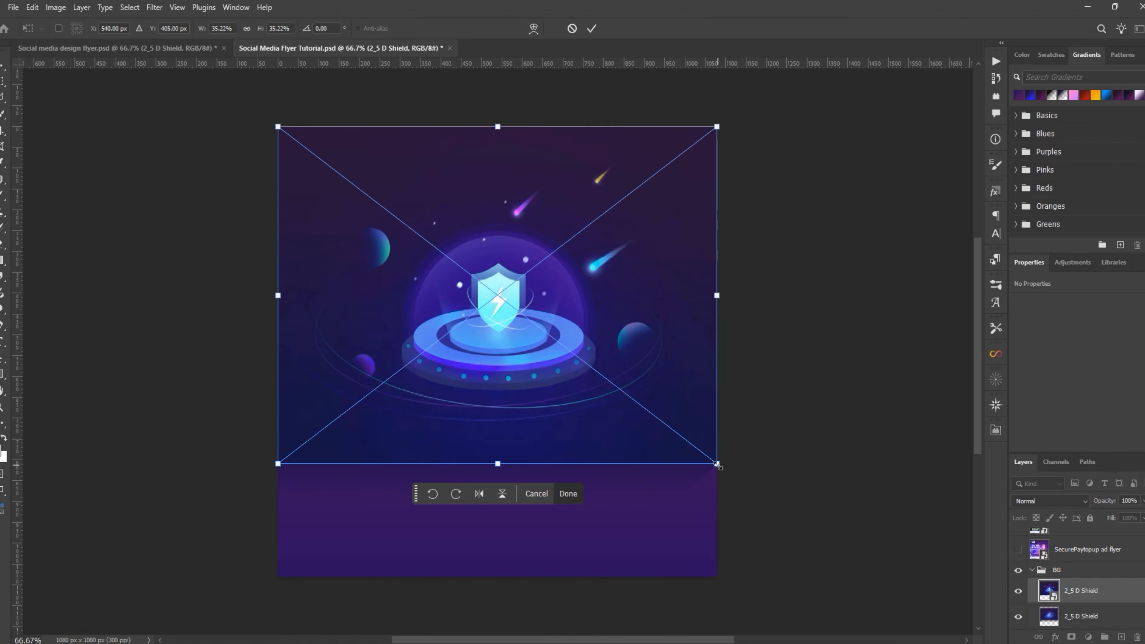
mouse_move(718, 466)
left_mouse_down()
mouse_move(730, 480)
mouse_move(719, 473)
left_mouse_up()
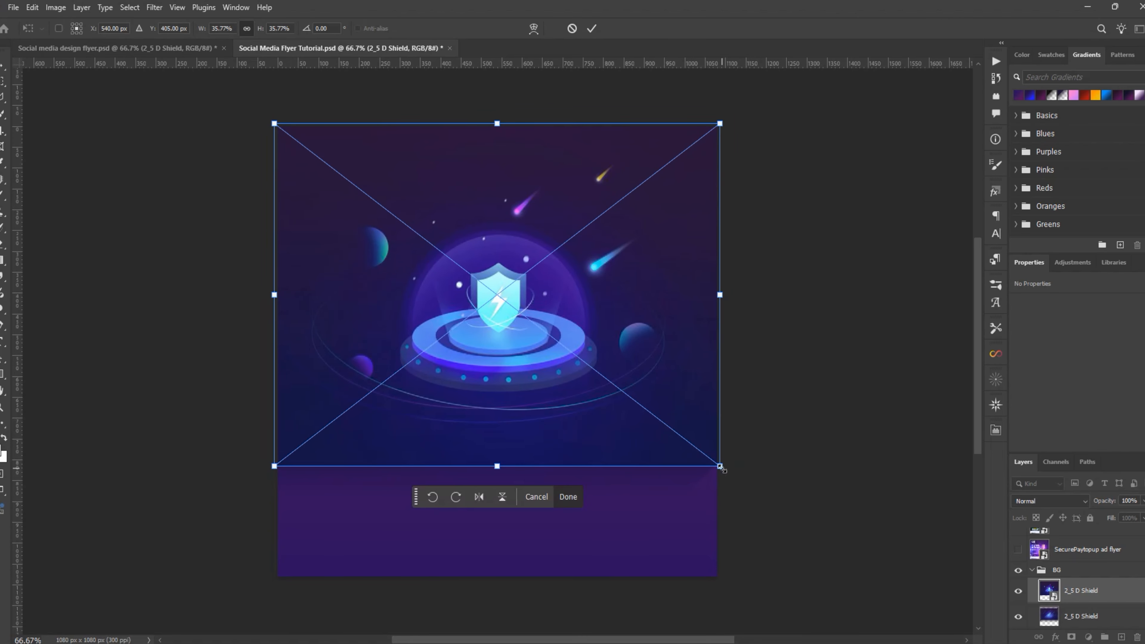
left_click(592, 29)
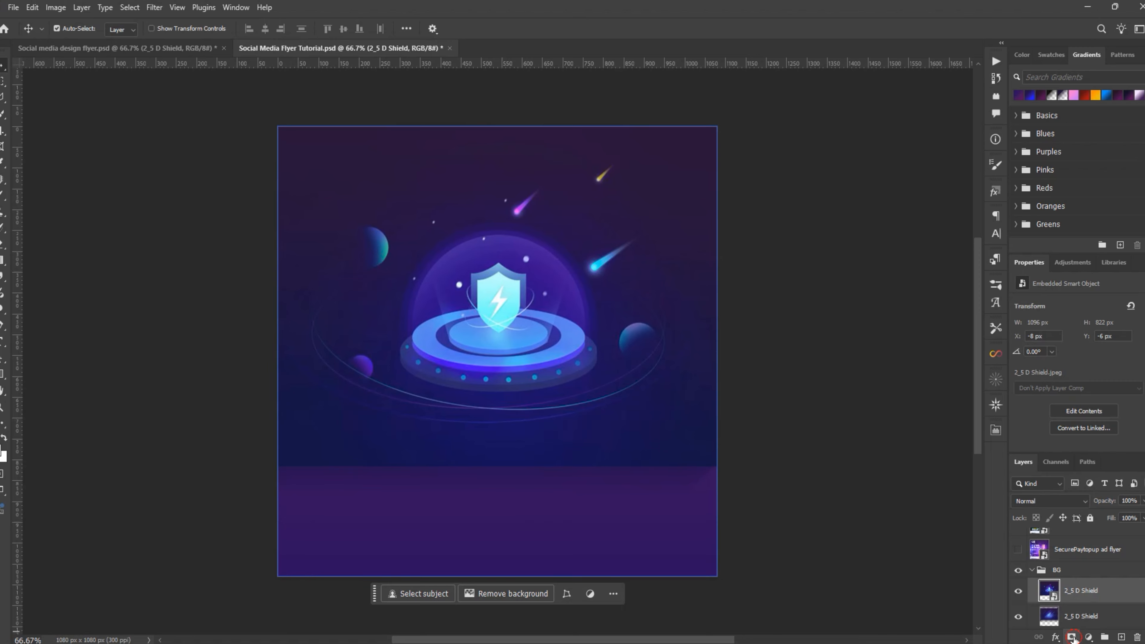
Add a layer mask to the upper 2_5 D Shield layer and set up a 600 px Soft Round brush with 25% flow.
left_click(1072, 637)
left_click(1080, 596)
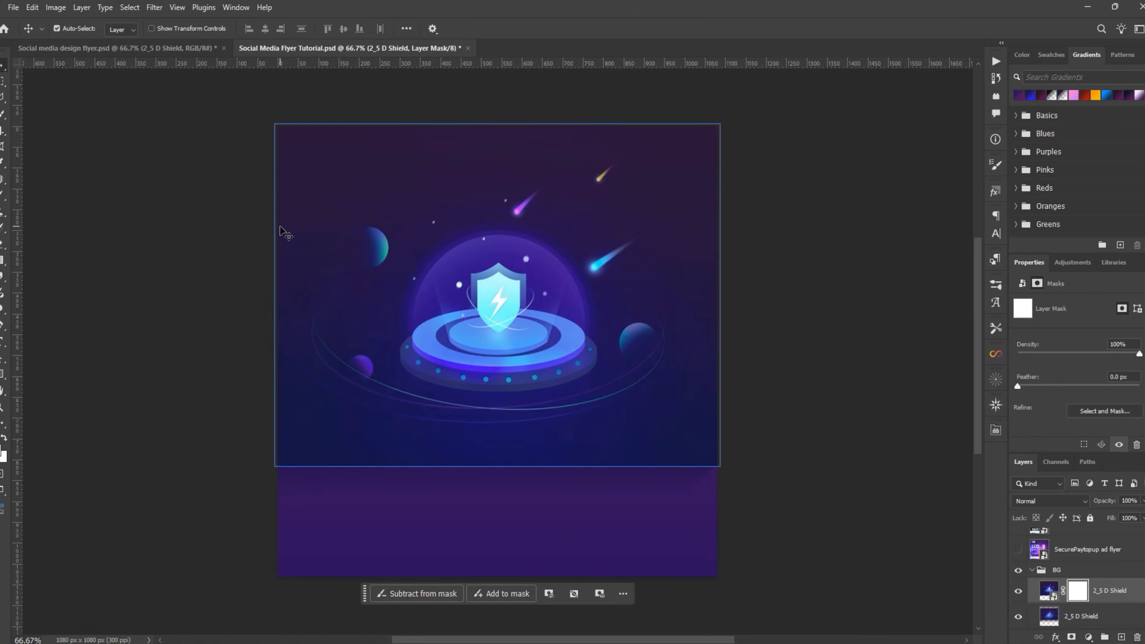
key("b")
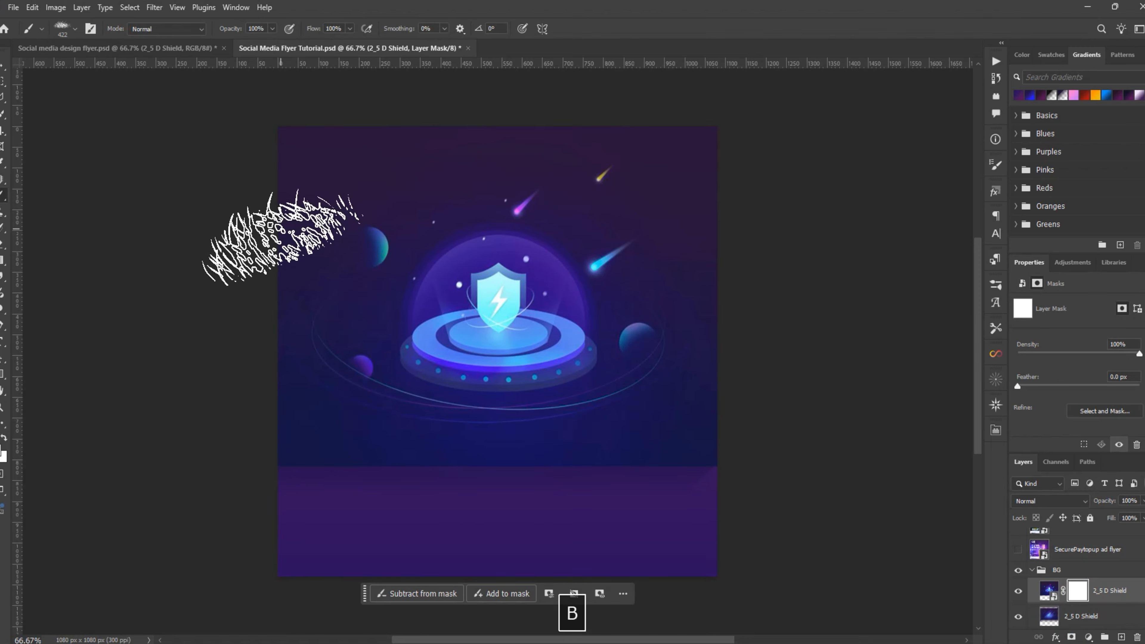
left_click(75, 29)
left_click(42, 198)
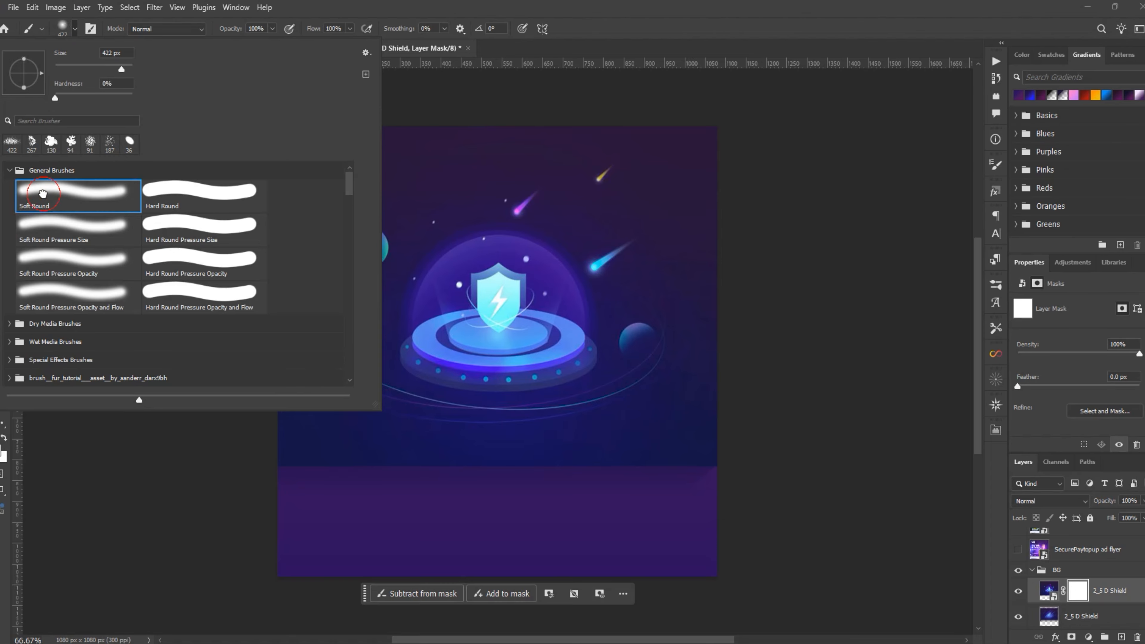
left_click(526, 16)
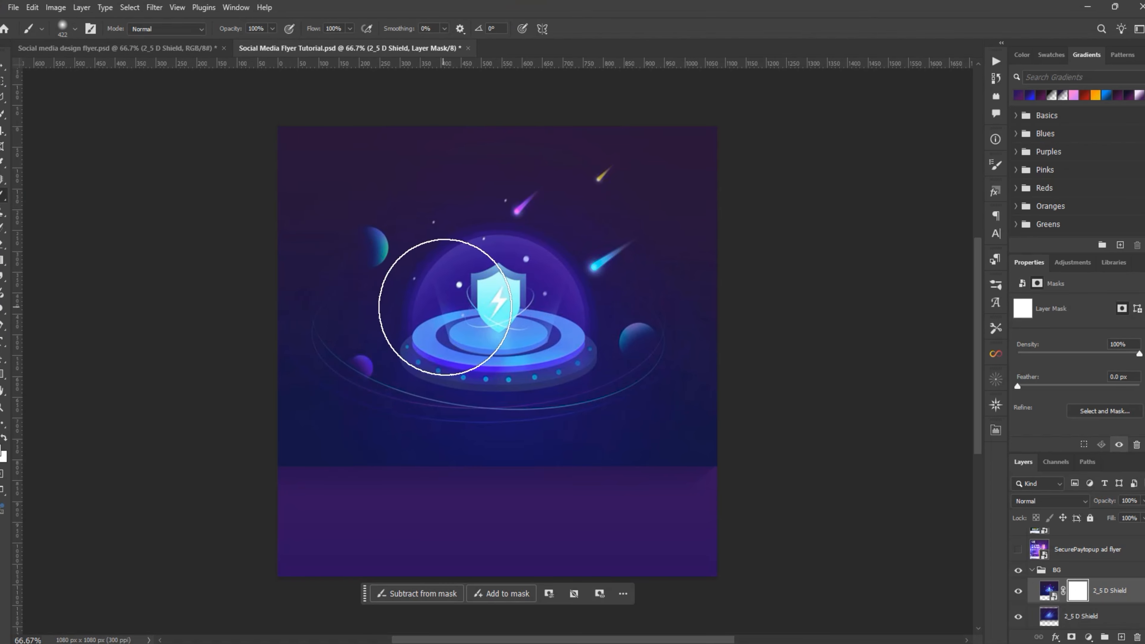
key("bracketright")
key("bracketright")
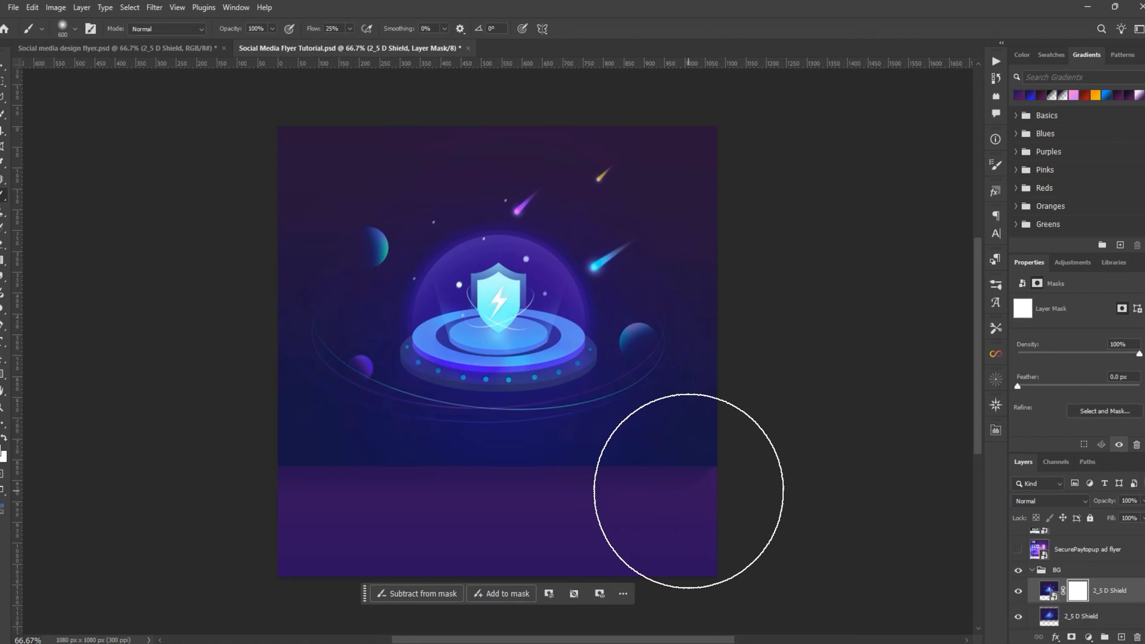
Paint on the layer mask along the shield image's lower part to fade its hard edge into the violet background.
mouse_move(688, 491)
left_mouse_down()
mouse_move(236, 493)
mouse_move(739, 515)
mouse_move(166, 503)
left_mouse_up()
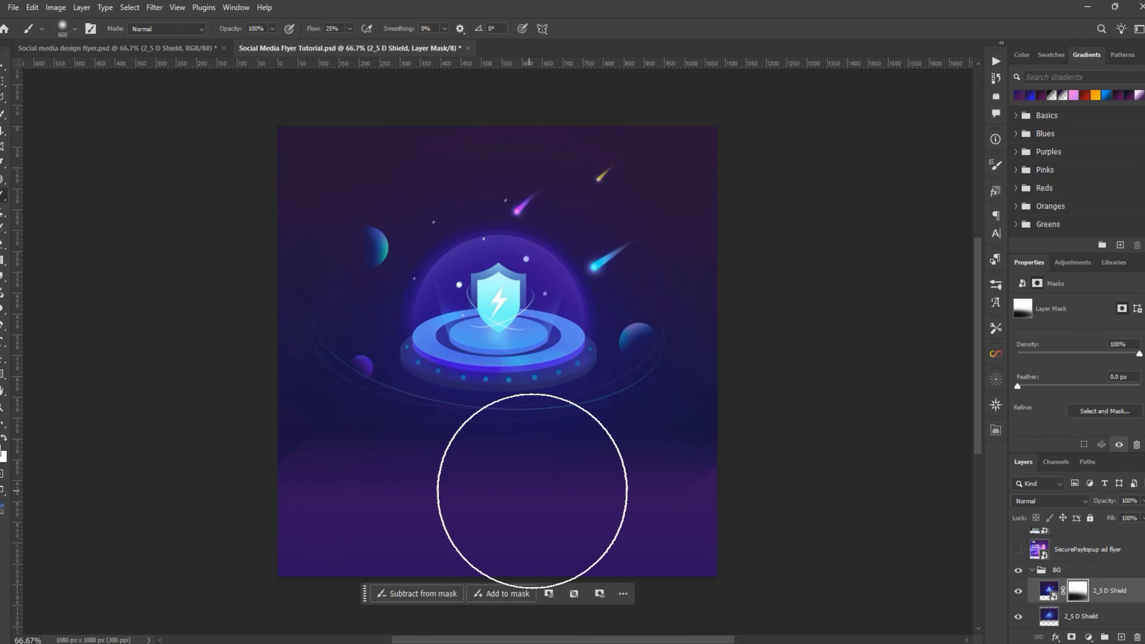
mouse_move(554, 465)
left_mouse_down()
mouse_move(332, 463)
mouse_move(226, 371)
mouse_move(308, 423)
mouse_move(156, 390)
left_mouse_up()
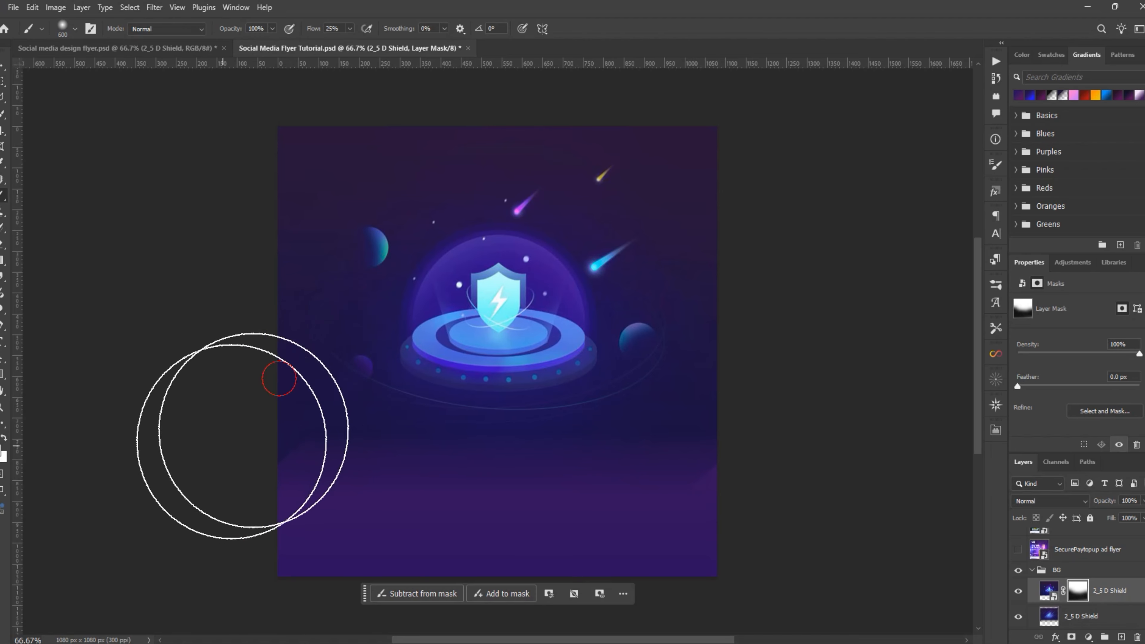
left_click_drag(218, 455, 504, 429)
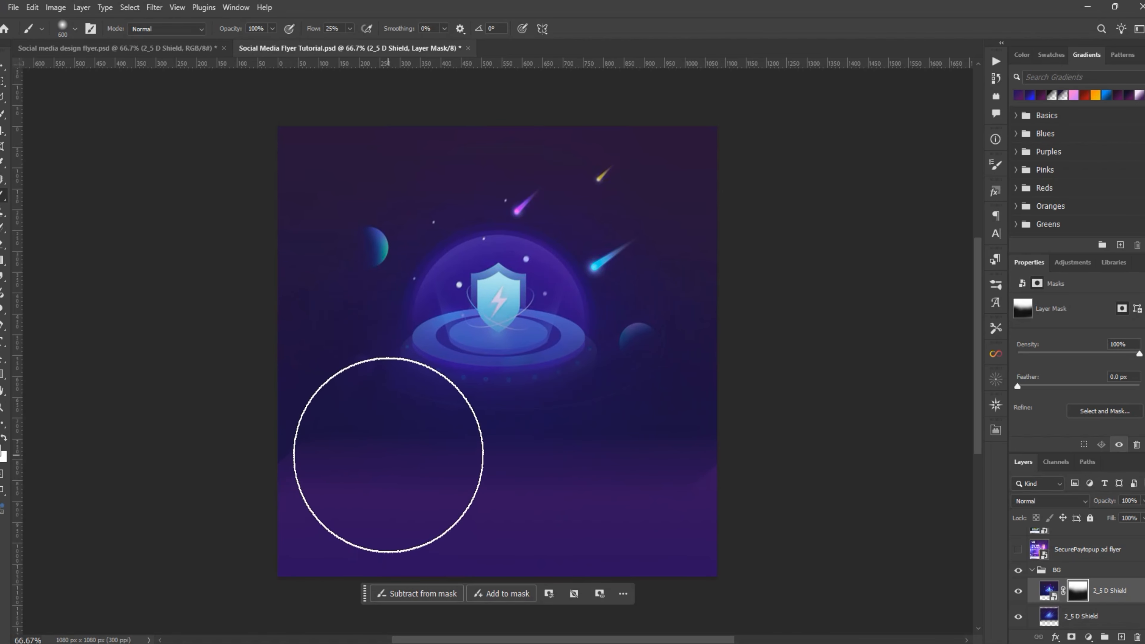
key("v")
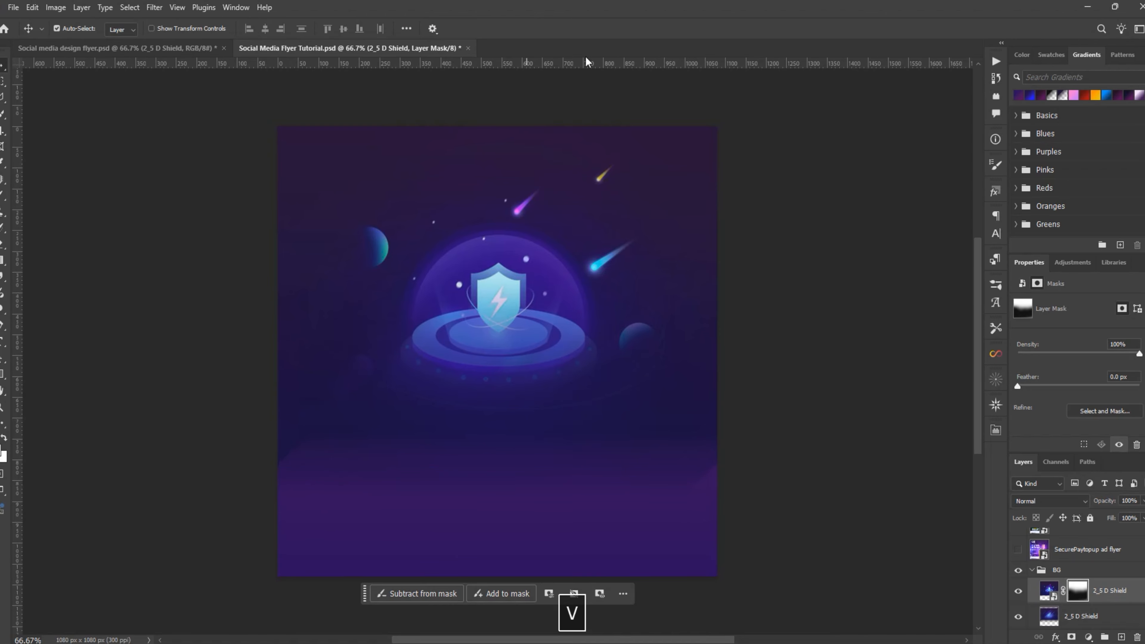
Rasterize the masked 2_5 D Shield layer and reapply the last Motion Blur to its image.
left_click(508, 239)
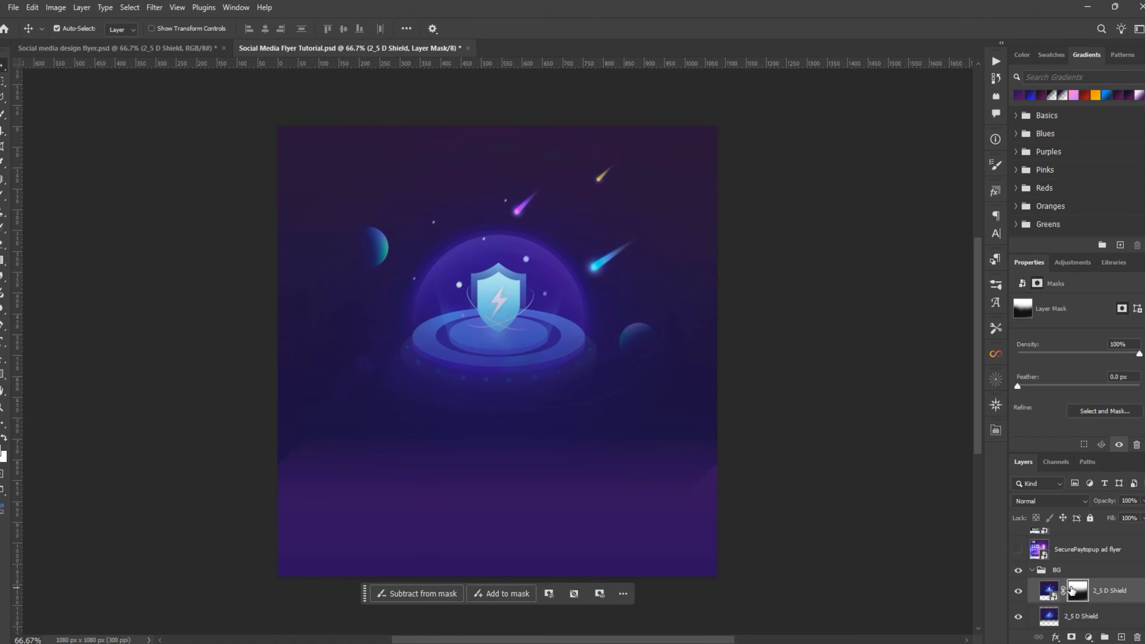
right_click(1056, 593)
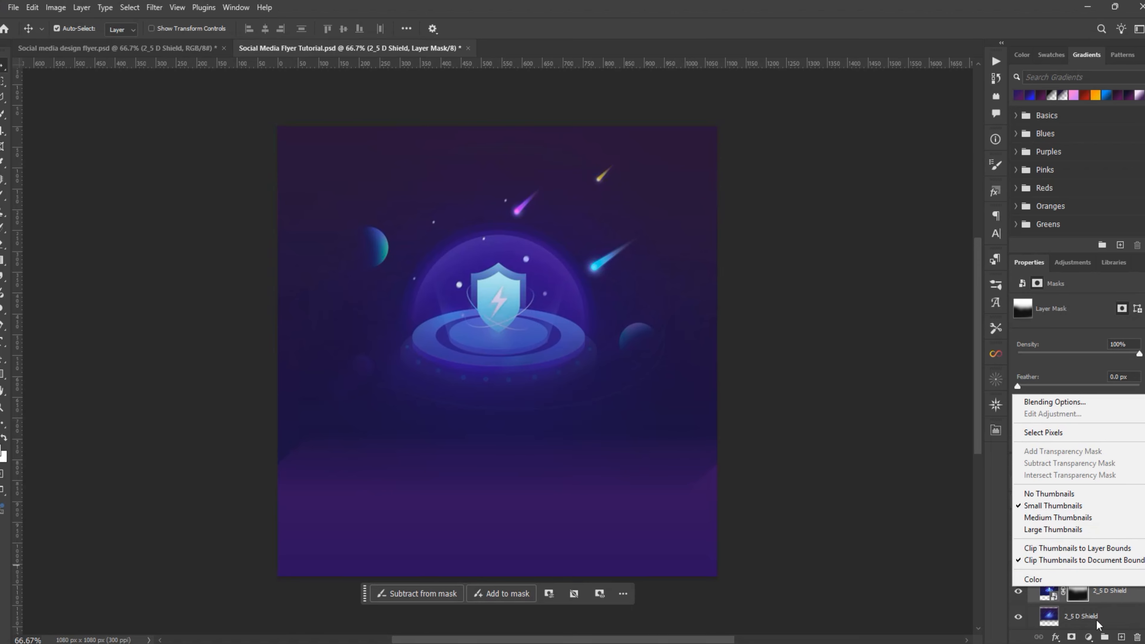
right_click(1111, 596)
left_click(1051, 591)
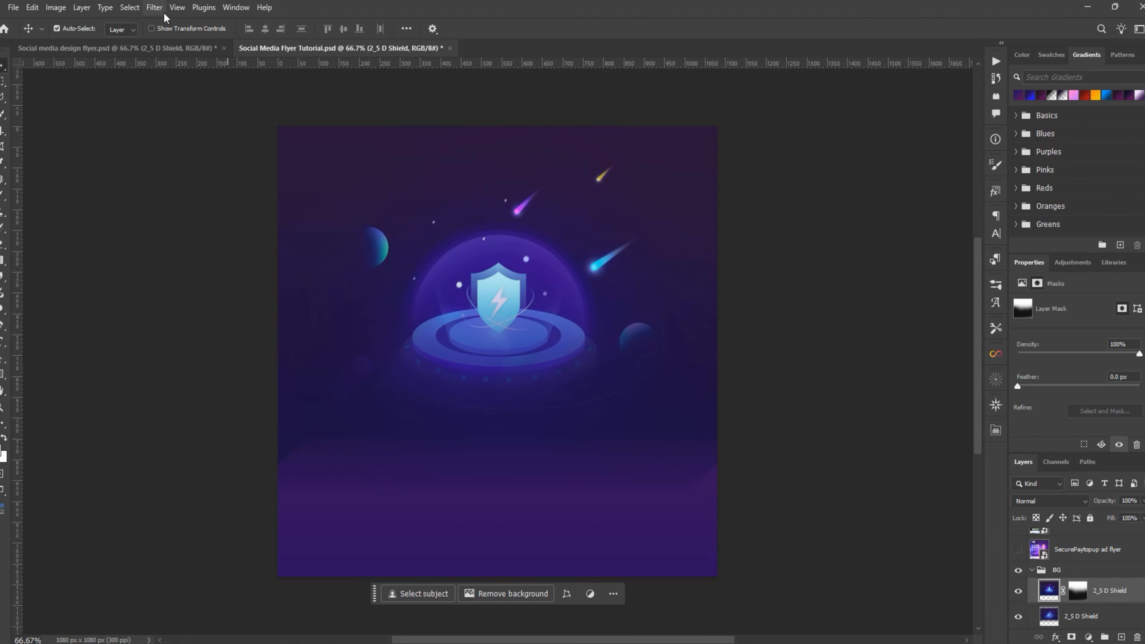
left_click(154, 8)
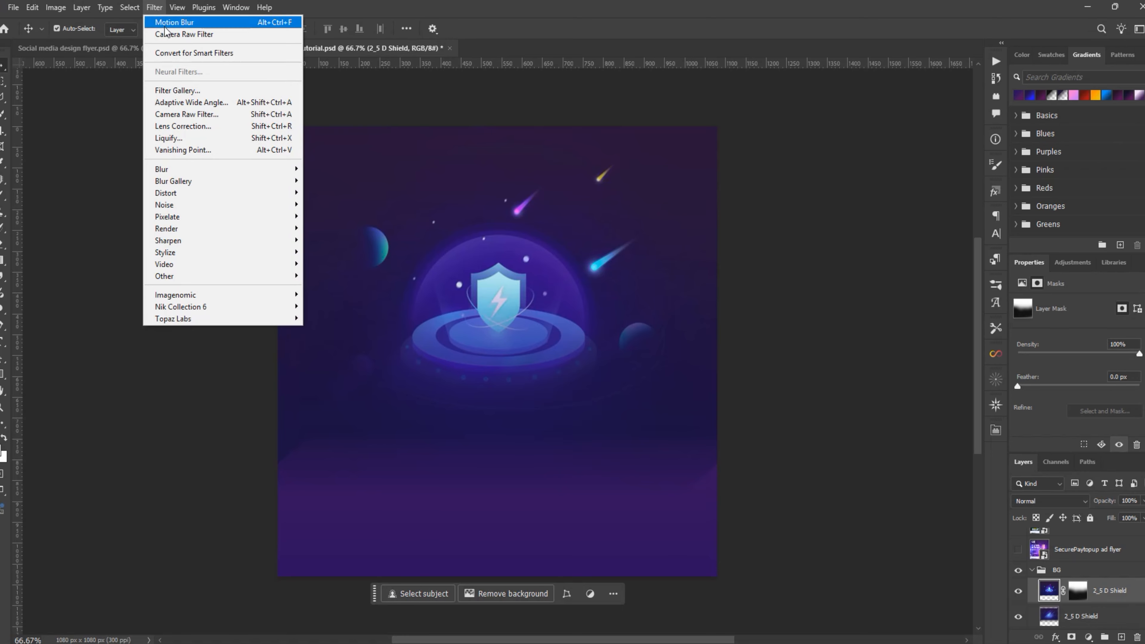
left_click(176, 22)
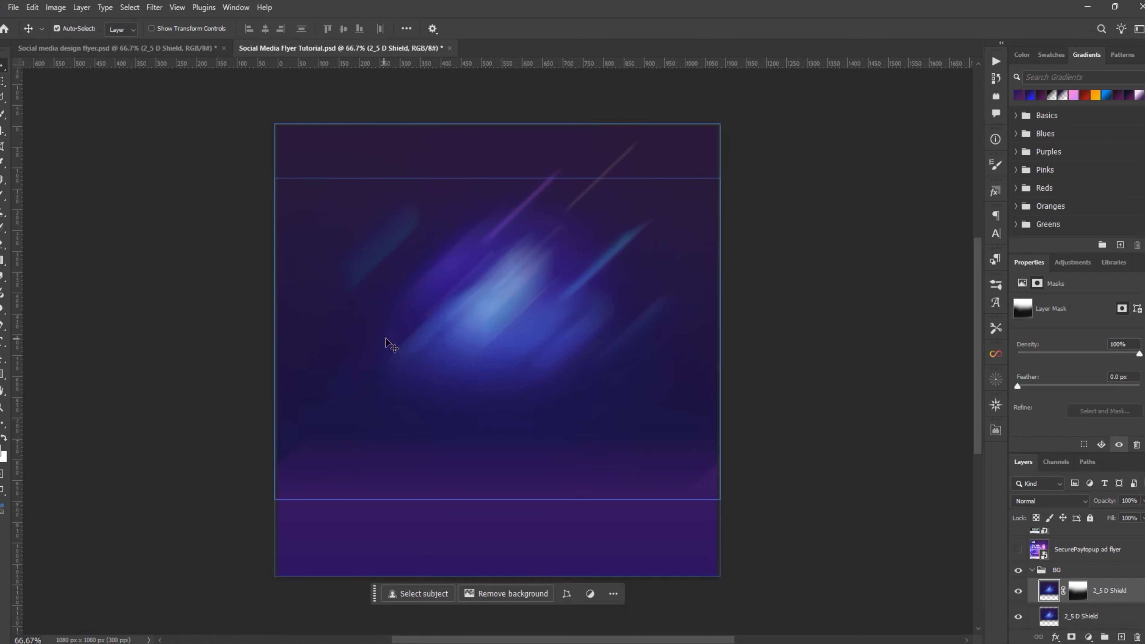
left_click_drag(386, 342, 454, 424)
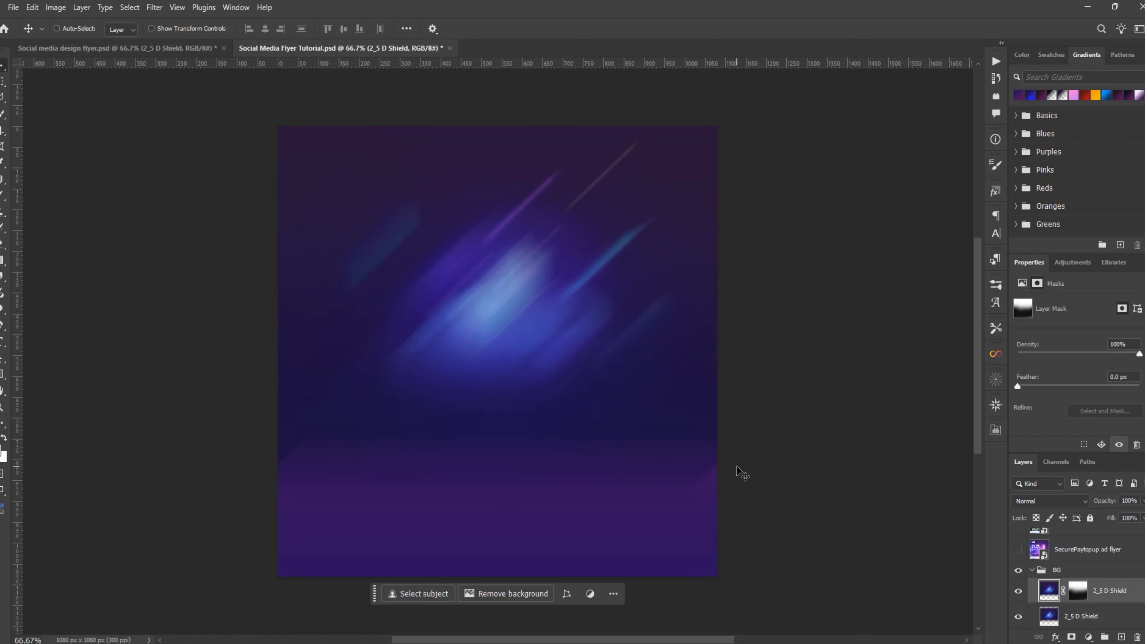
key("ctrl+t")
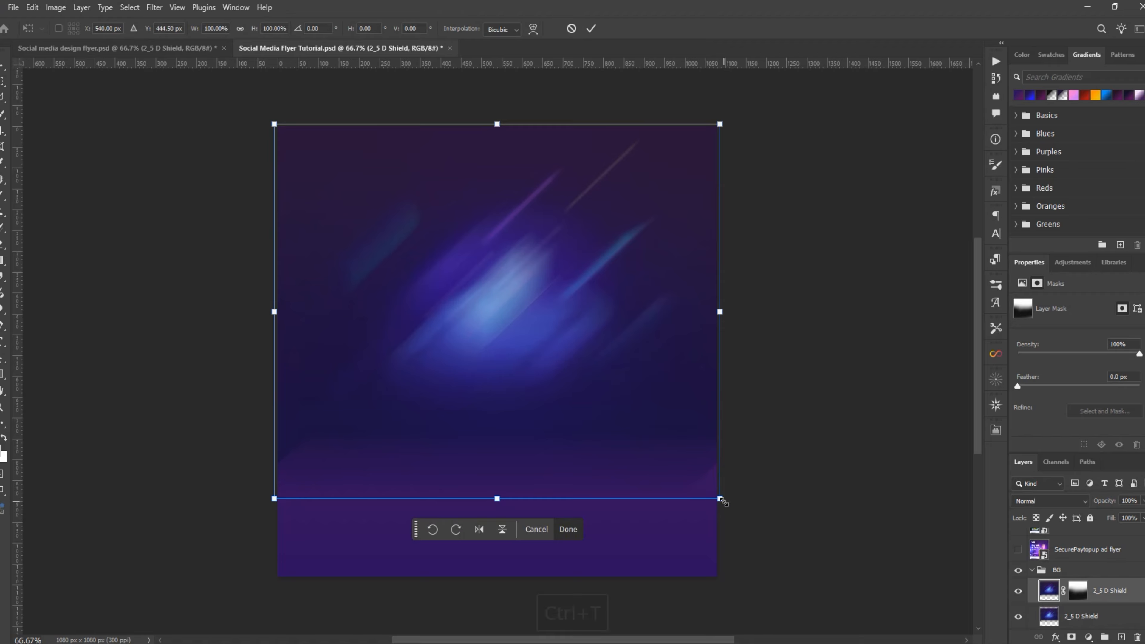
left_click_drag(721, 499, 651, 434)
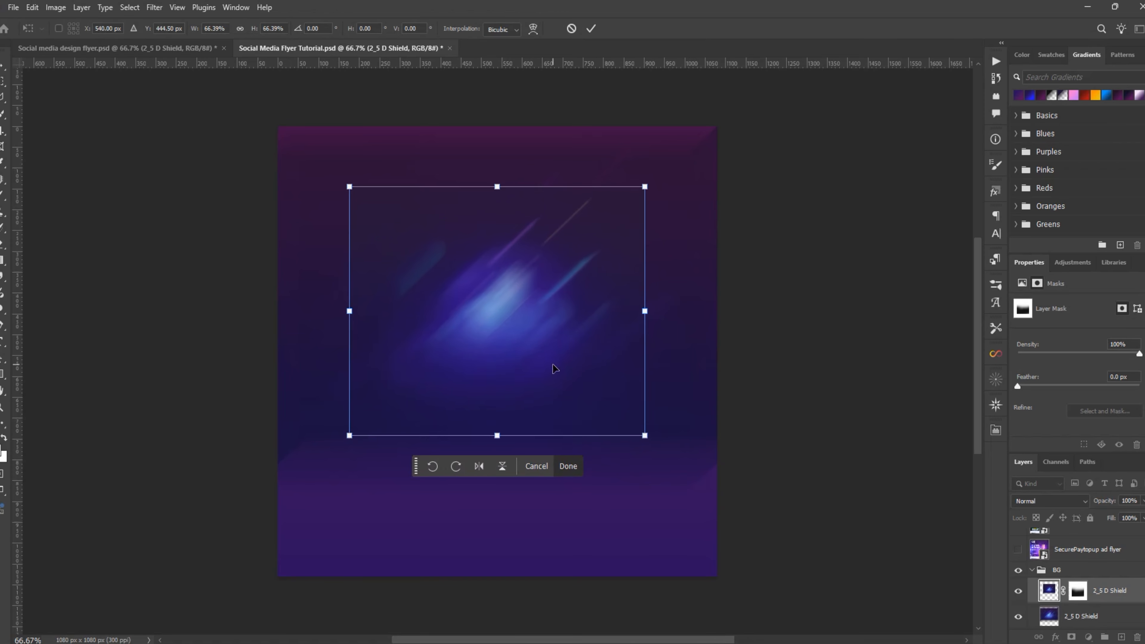
left_click_drag(553, 368, 496, 322)
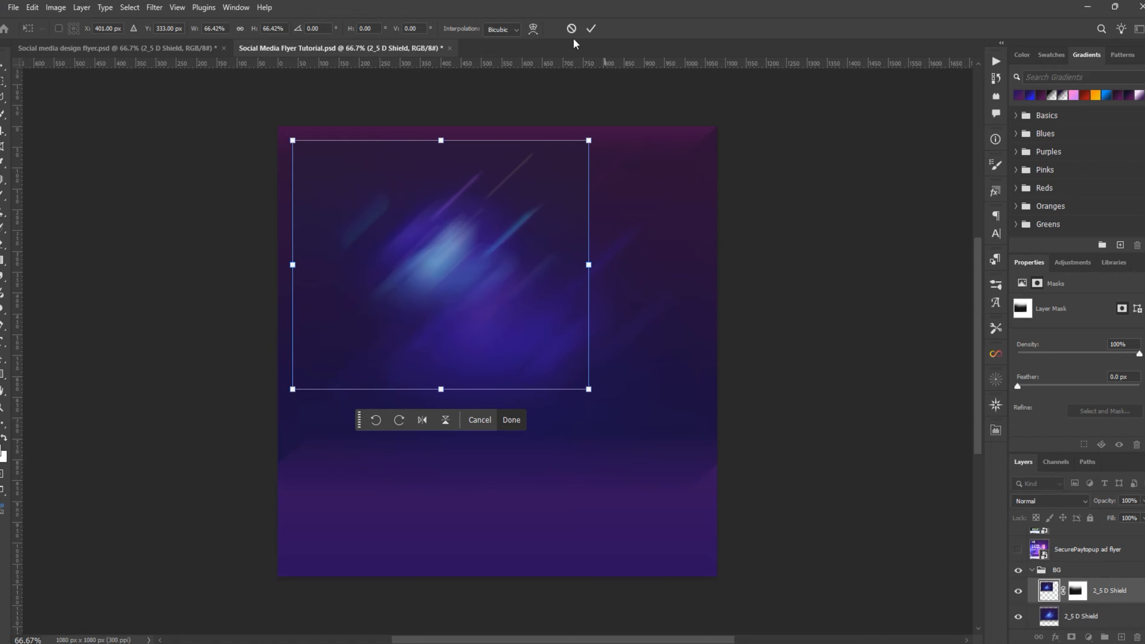
left_click(571, 28)
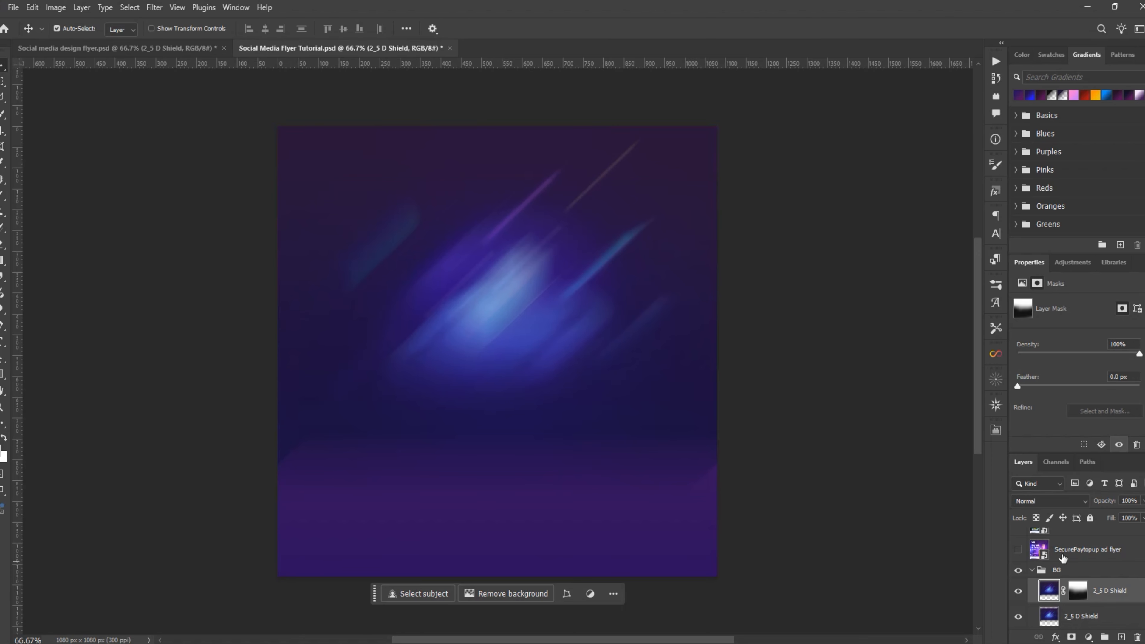
Try the Luminosity blend mode on the upper 2_5 D Shield layer.
left_click(1045, 502)
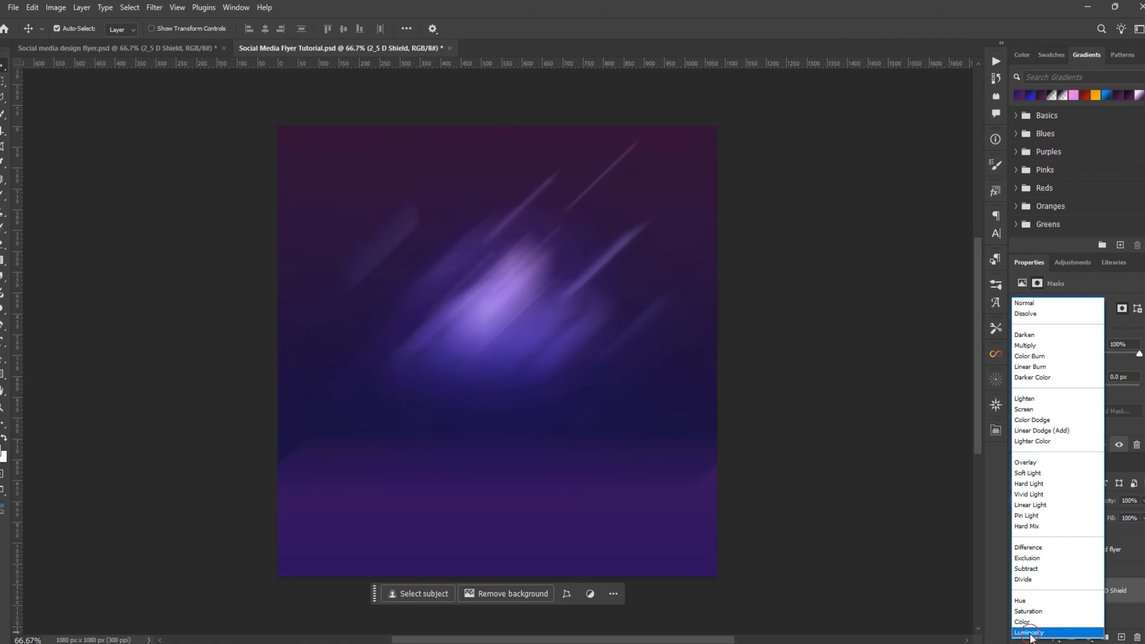
left_click(1030, 632)
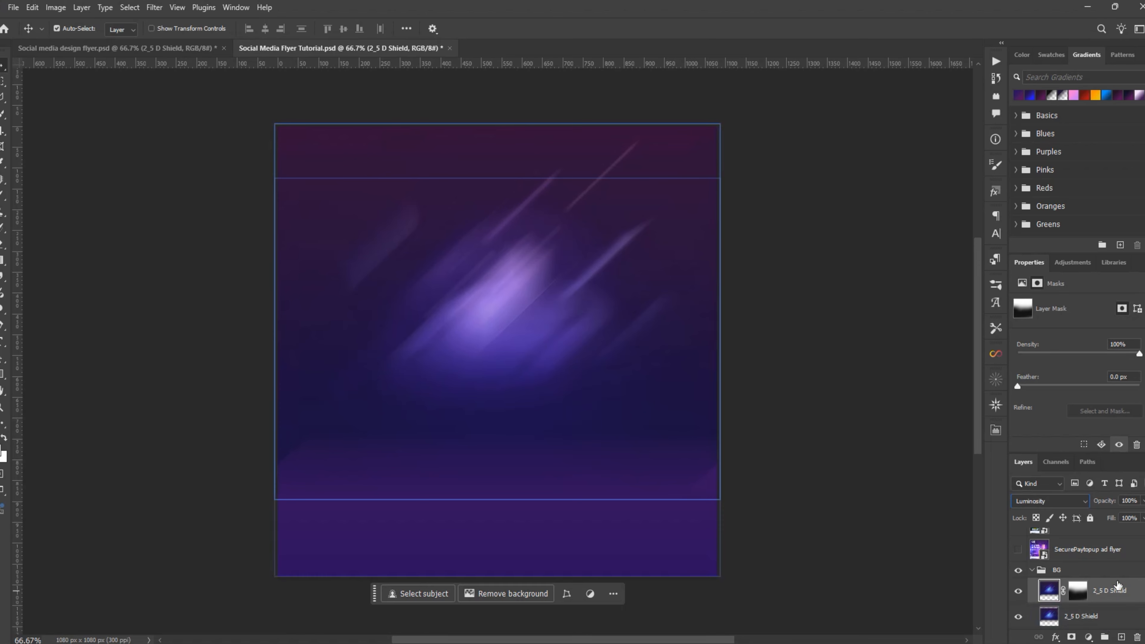
left_click(1117, 584)
Check the shield layer's blend mode in Social media design flyer.psd and set the tutorial file's upper 2_5 D Shield layer to Soft Light.
left_click(187, 49)
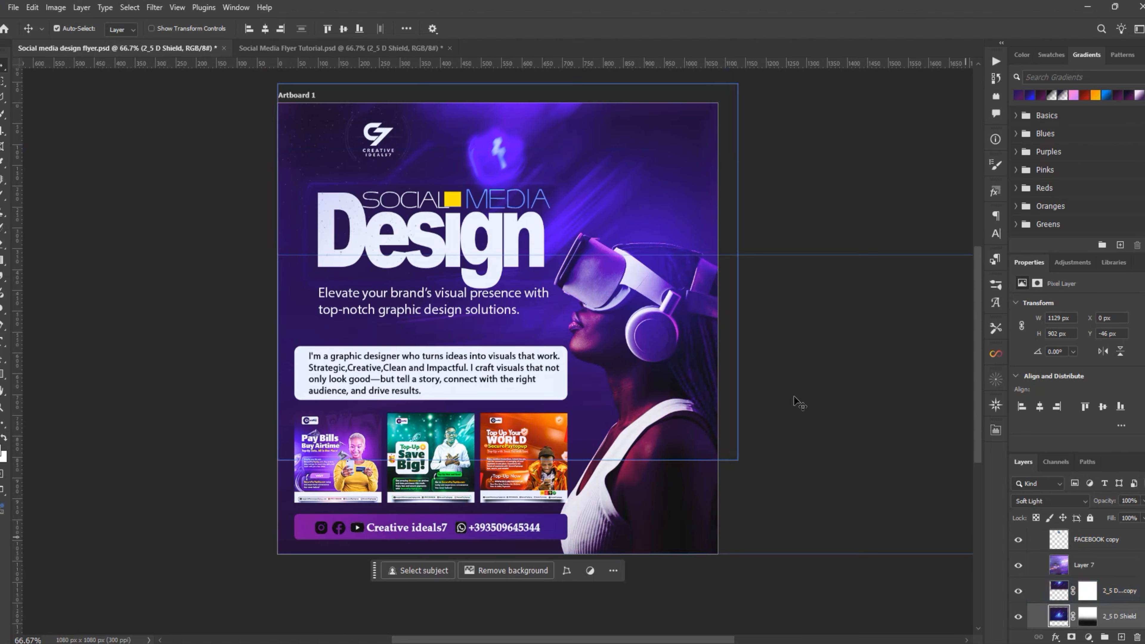
left_click(299, 48)
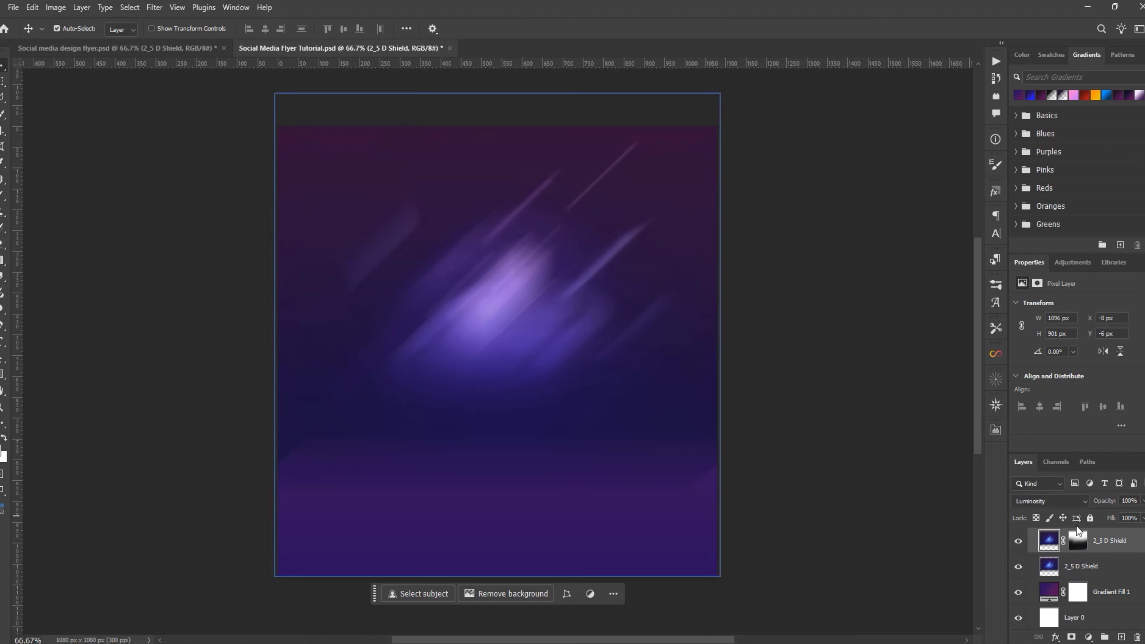
left_click(1097, 569)
left_click(1081, 540)
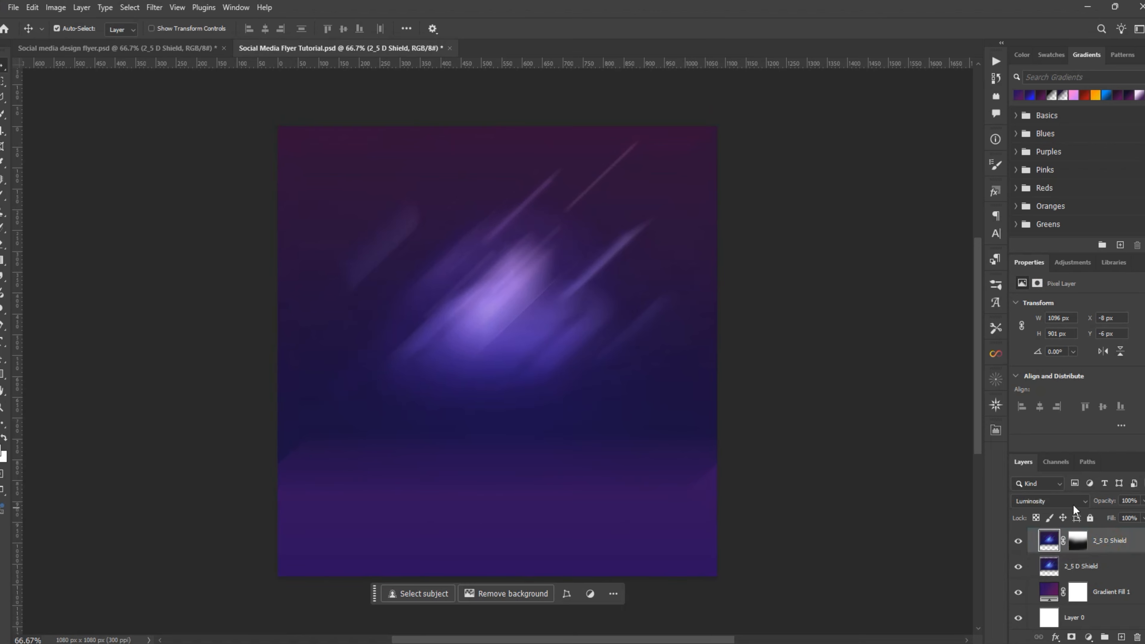
left_click(1071, 500)
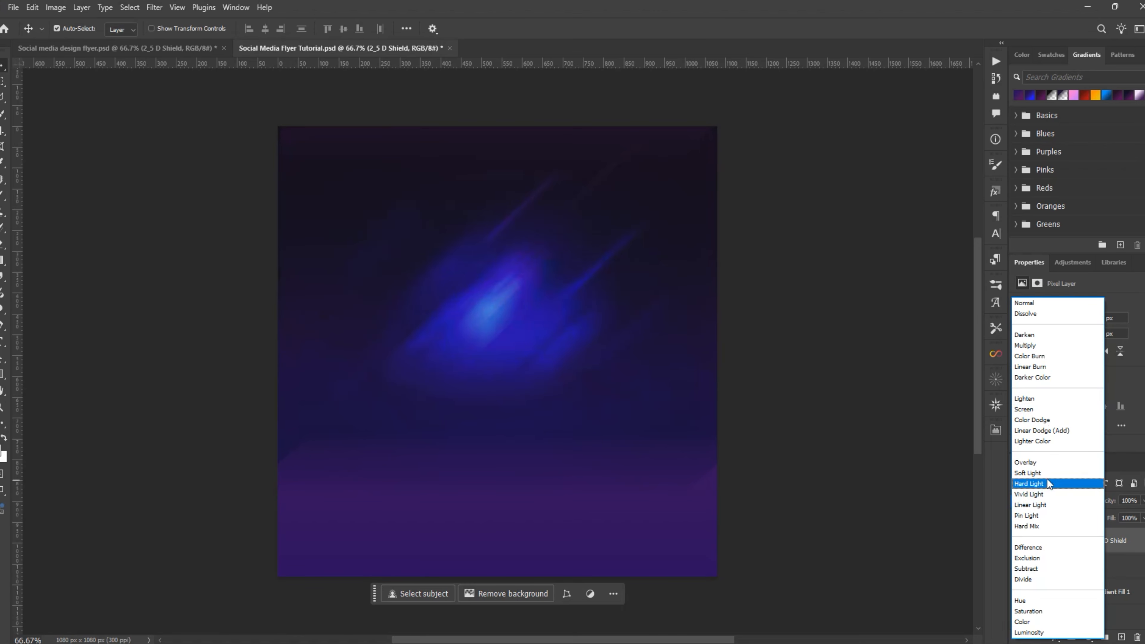
left_click(1044, 473)
Scale the upper shield image to about 81.93% and move it towards the canvas's upper-left corner, partly beyond its edges.
key("ctrl+t")
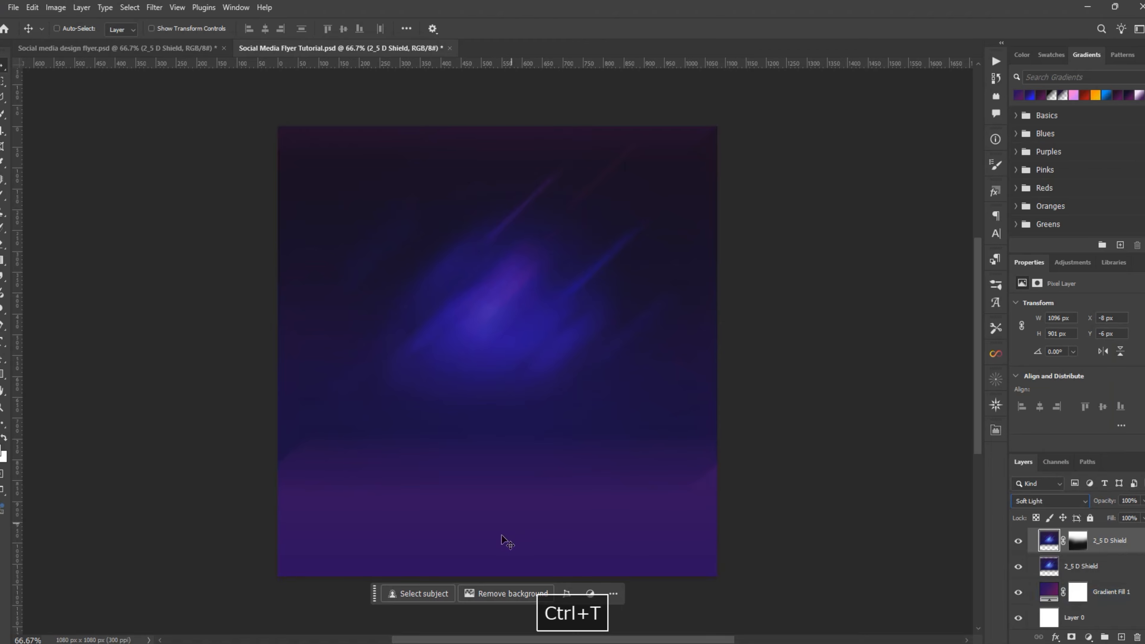
left_click_drag(524, 462, 469, 339)
left_click_drag(656, 382, 582, 317)
left_click_drag(516, 269, 543, 310)
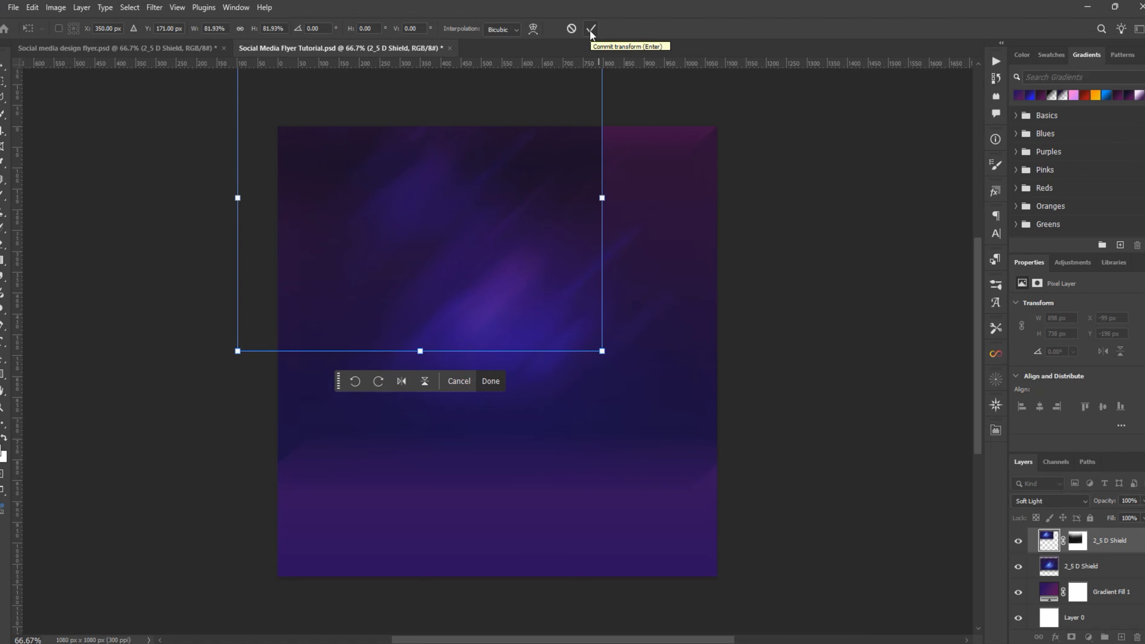
left_click(590, 29)
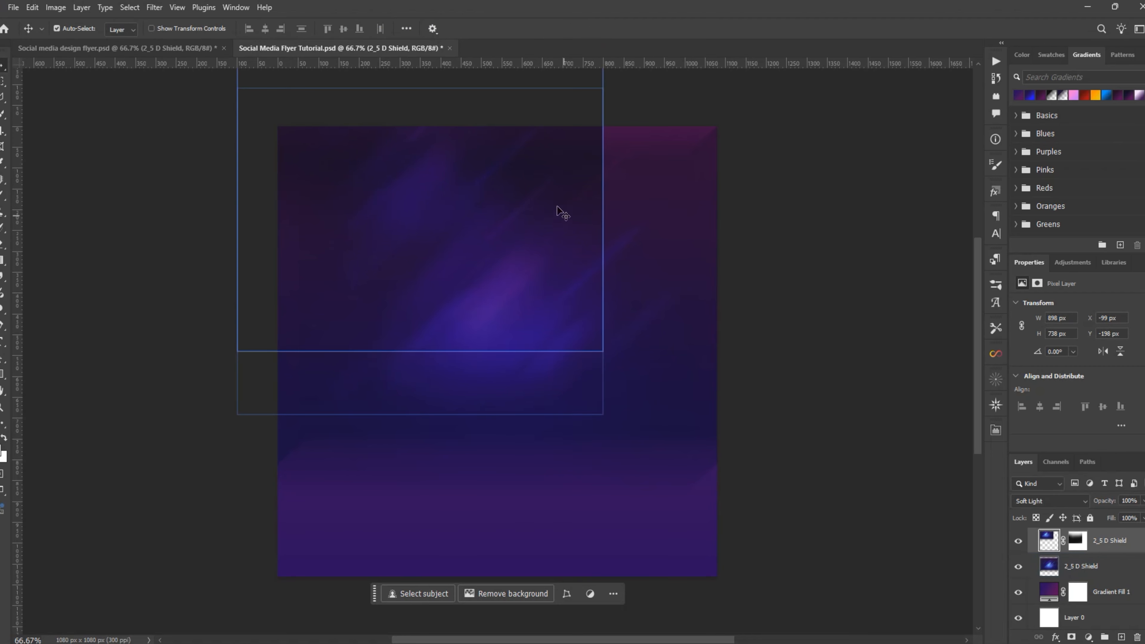
Paint on the upper 2_5 D Shield layer's mask to fade the image's hard right edge near the canvas's upper-right corner.
left_click(1075, 541)
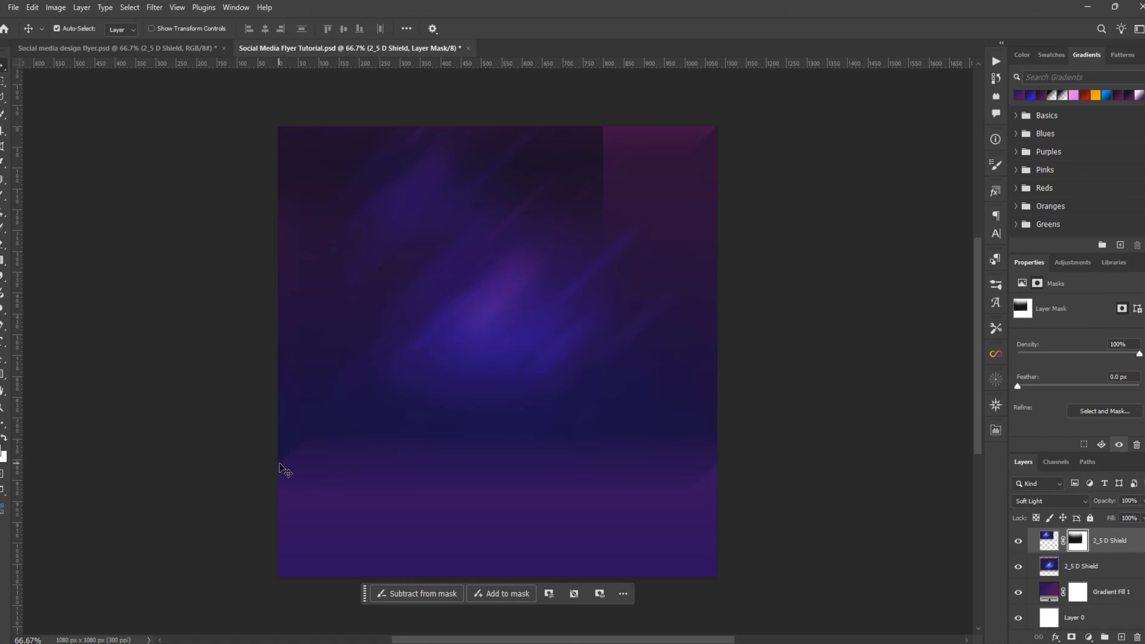
key("b")
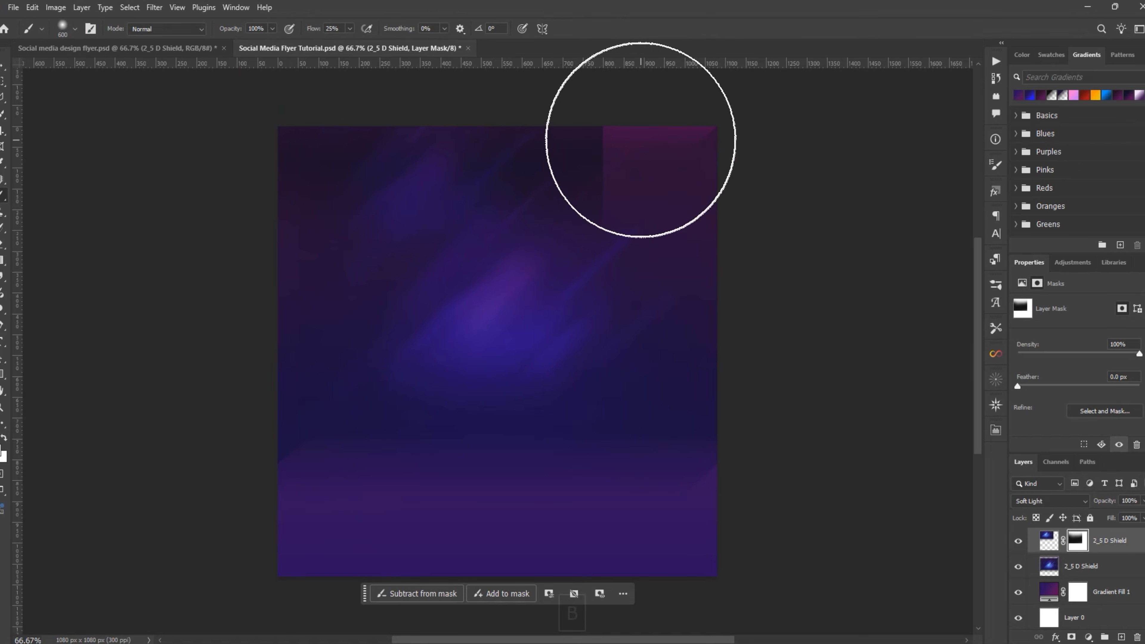
left_click_drag(638, 137, 652, 160)
mouse_move(653, 233)
left_mouse_down()
mouse_move(657, 122)
mouse_move(638, 128)
mouse_move(606, 192)
mouse_move(615, 173)
left_mouse_up()
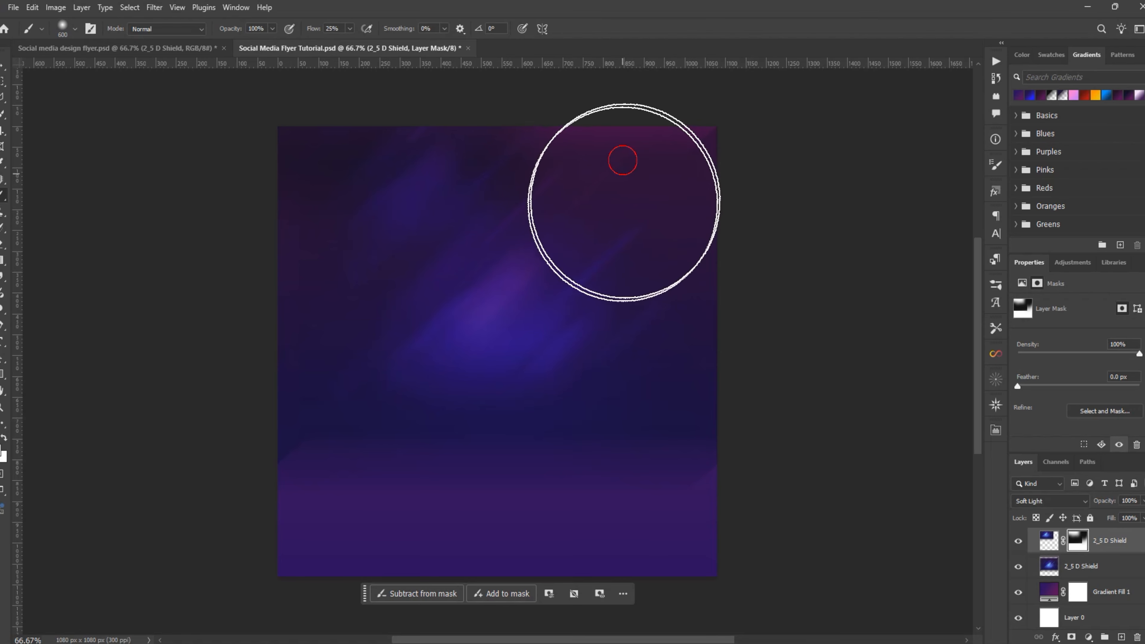
key("v")
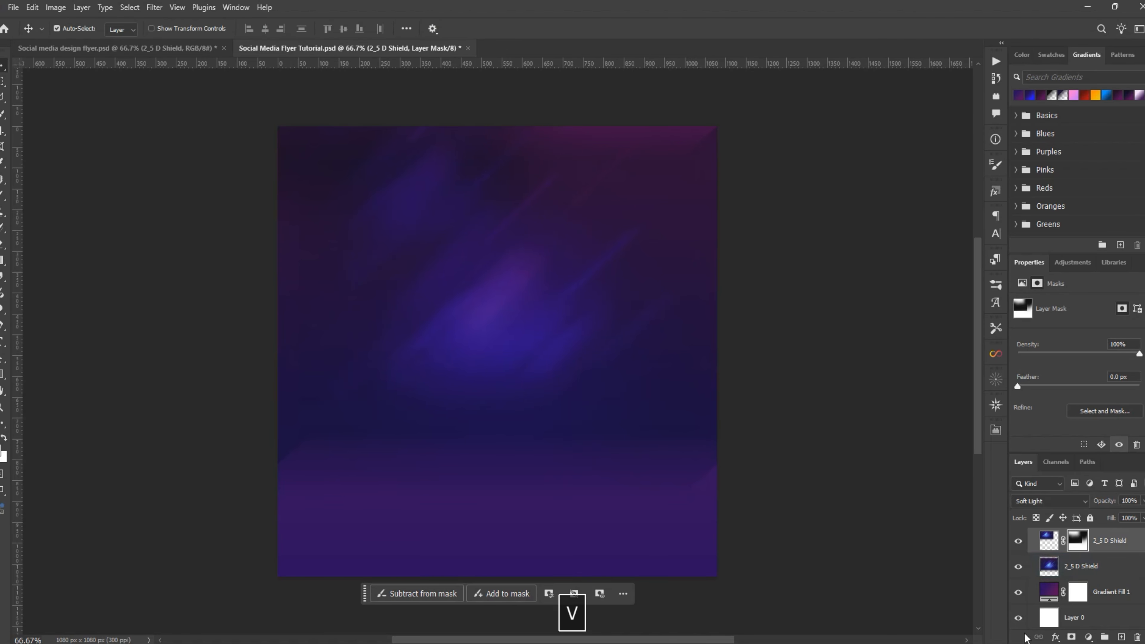
Add a mask to the lower 2_5 D Shield layer, fade its lower left and right edges with the brush, and save the document.
left_click(1074, 570)
scroll(1093, 565, "up", 1)
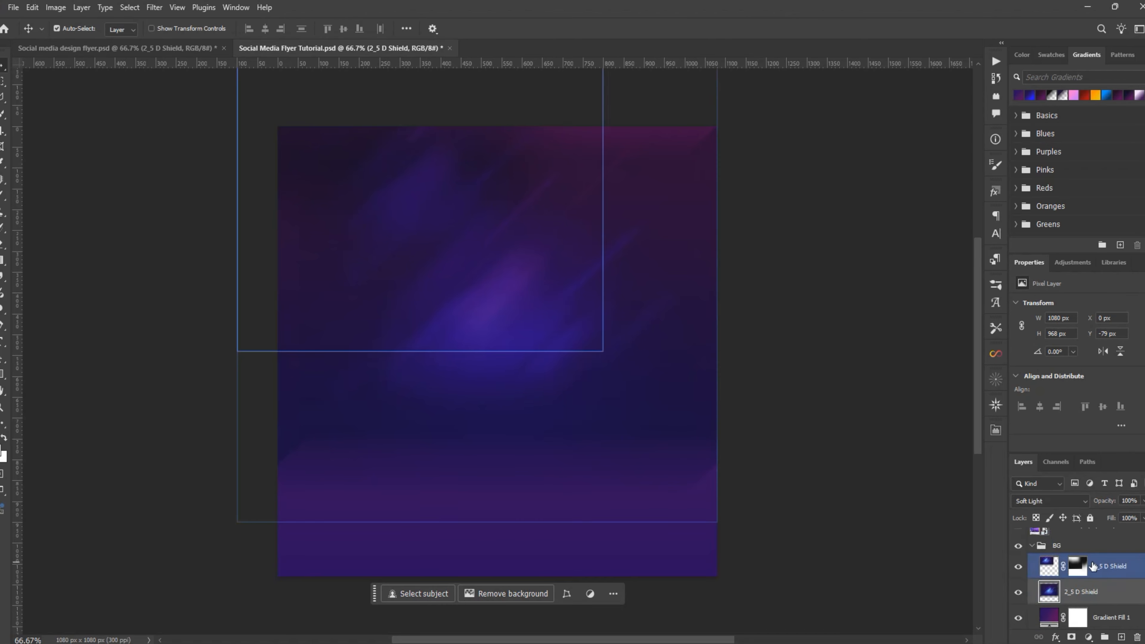
left_click(1072, 637)
key("b")
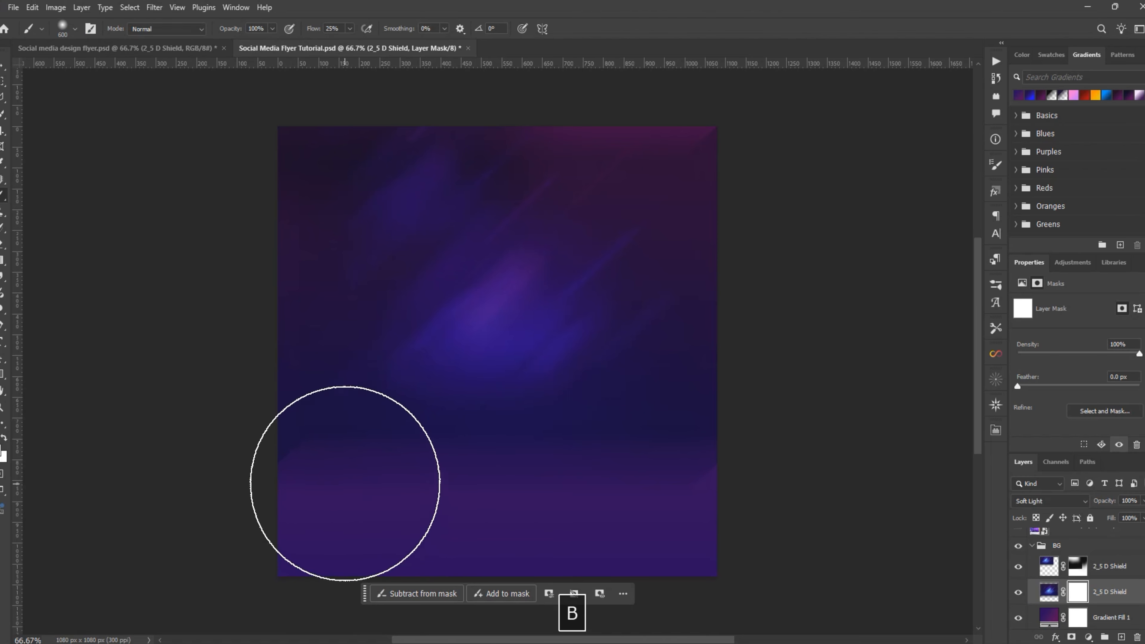
mouse_move(192, 458)
left_mouse_down()
mouse_move(315, 468)
mouse_move(163, 499)
left_mouse_up()
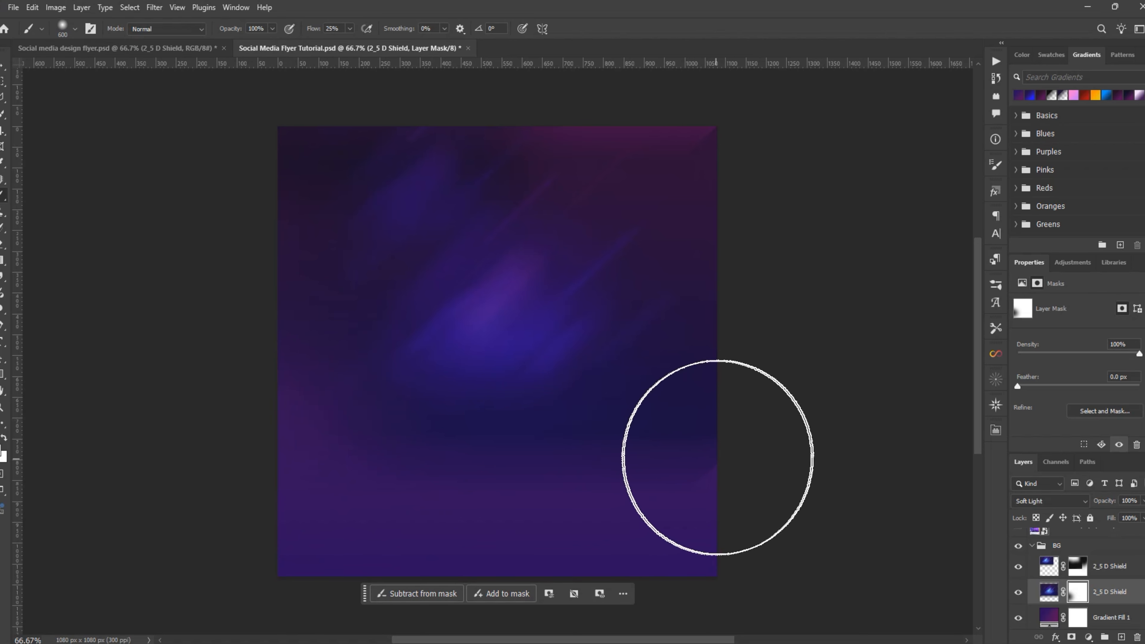
mouse_move(719, 458)
left_mouse_down()
mouse_move(719, 522)
mouse_move(614, 514)
mouse_move(636, 516)
left_mouse_up()
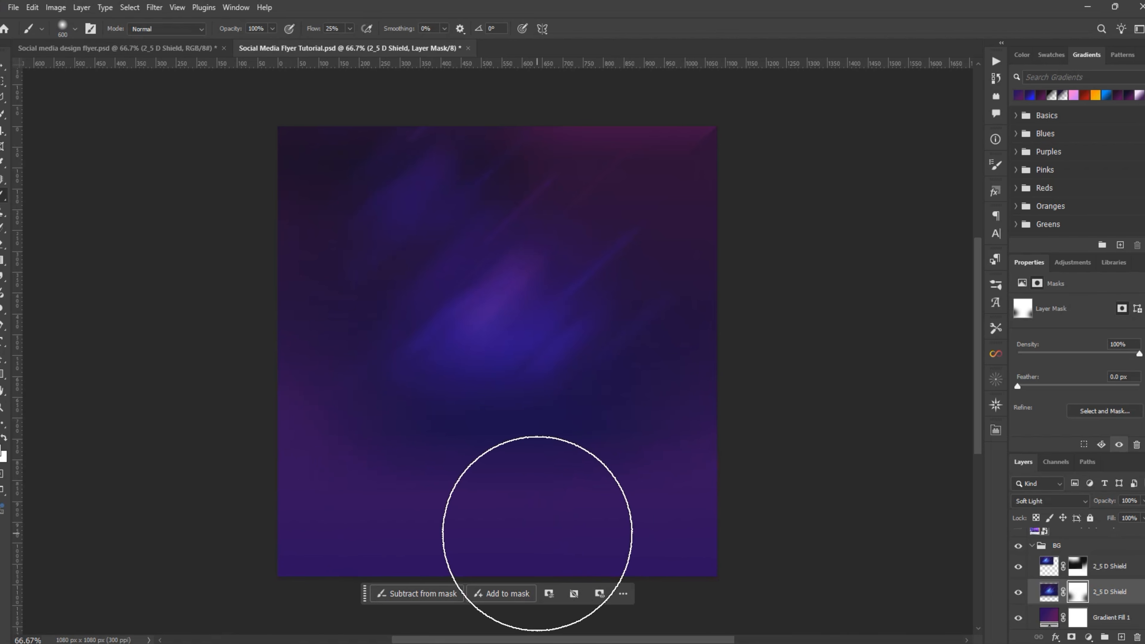
key("v")
key("ctrl+s")
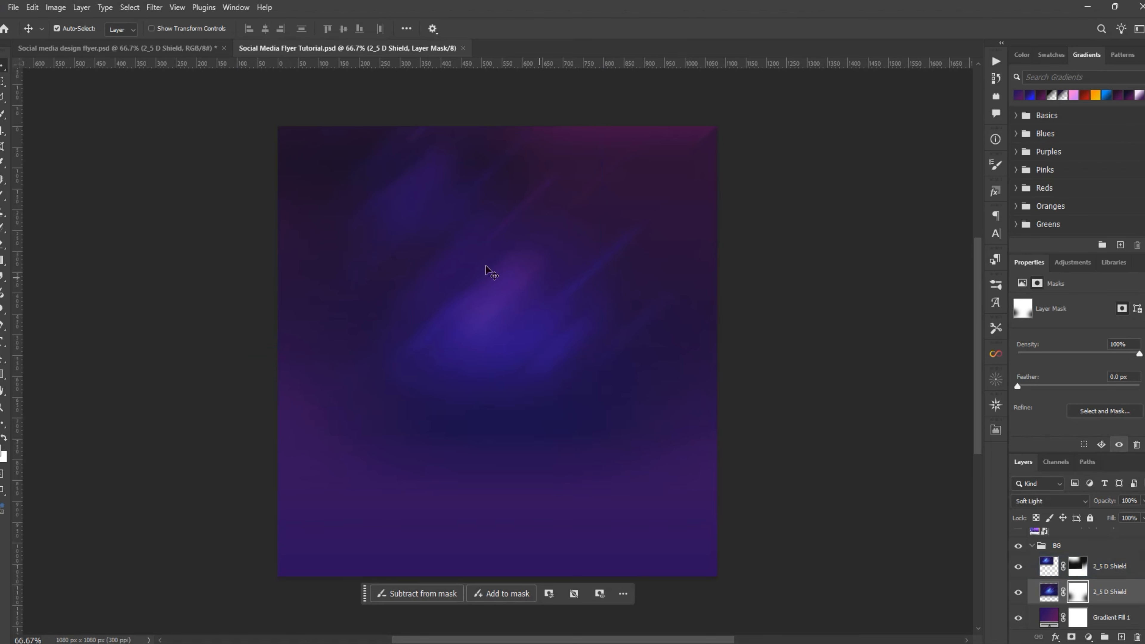
Consult the finished flyer, make the download1 layer visible and move it above the two shield layers in the BG group.
left_click(181, 49)
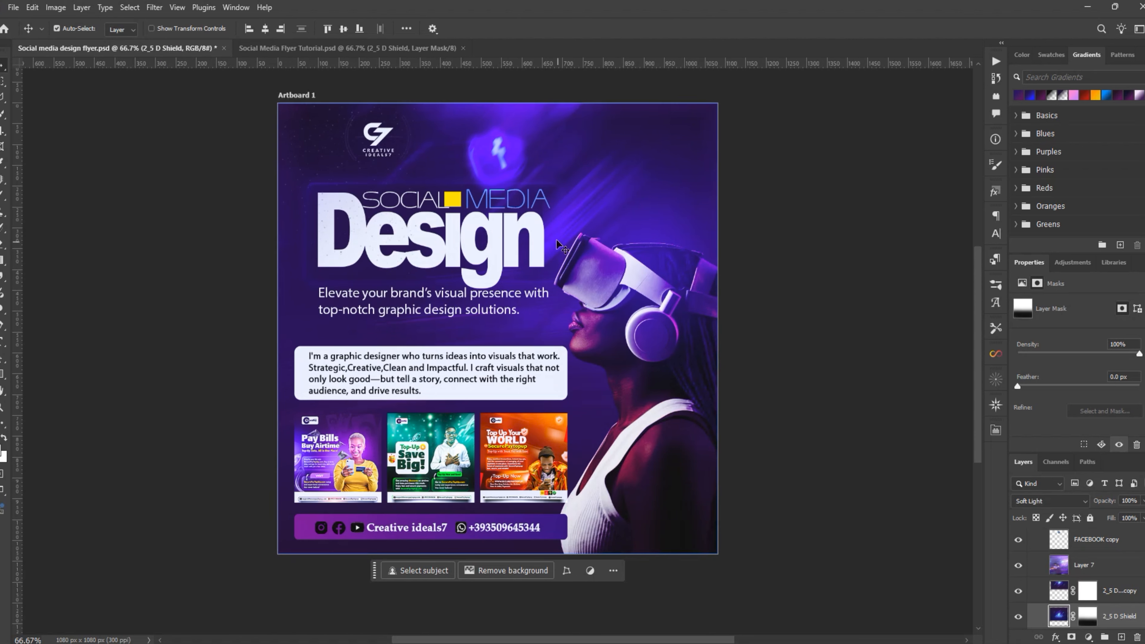
left_click(334, 49)
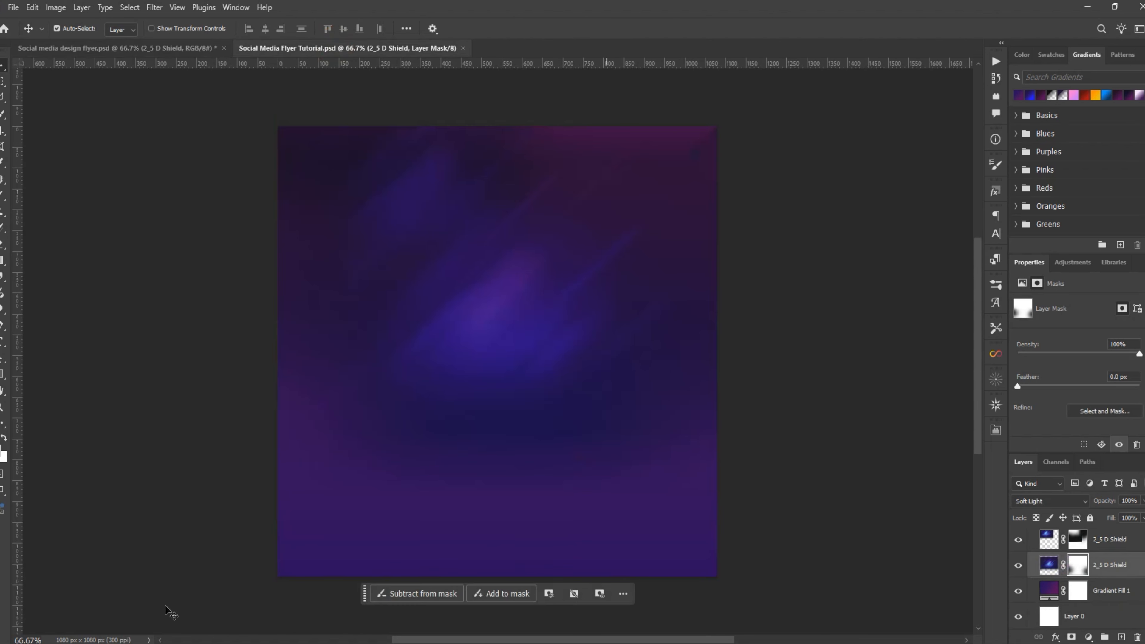
scroll(1091, 591, "down", 2)
scroll(1091, 592, "down", 3)
scroll(1091, 582, "up", 5)
scroll(1091, 581, "up", 1)
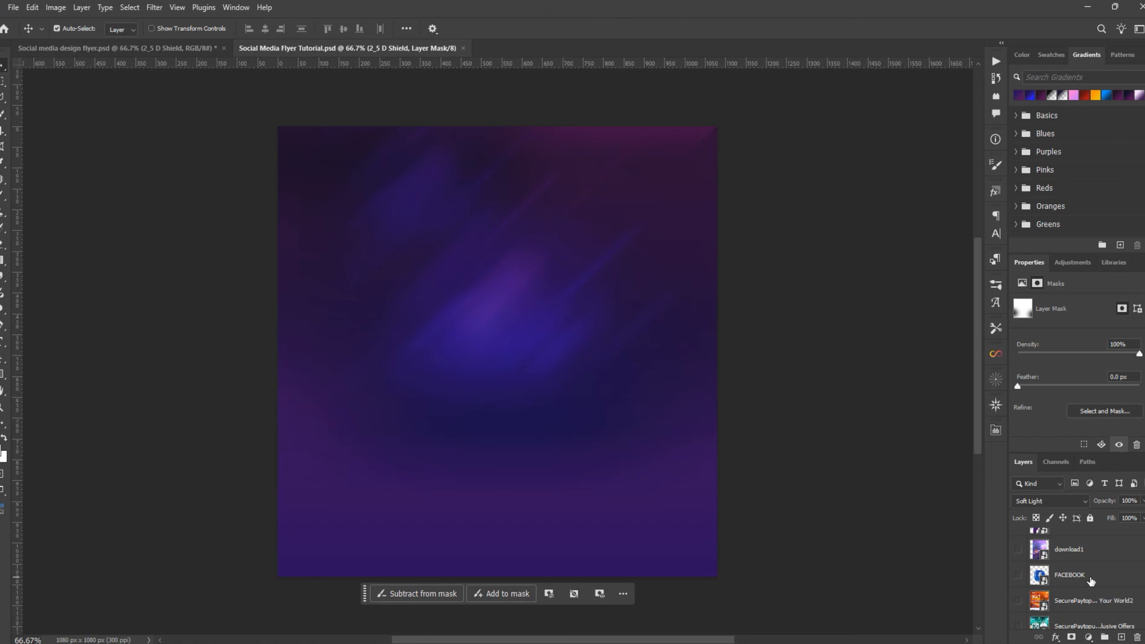
left_click(1022, 551)
left_click_drag(1085, 562, 1106, 547)
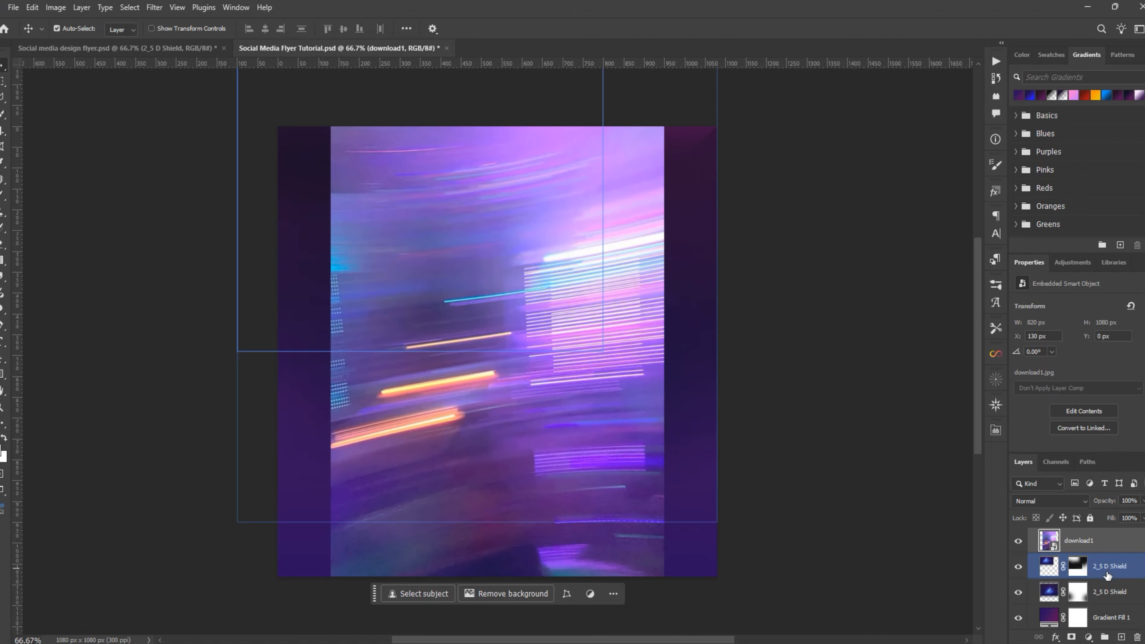
Compare with the finished flyer's light-streak layer and stretch the download1 image sideways to the full 1080 px canvas width.
left_click(171, 49)
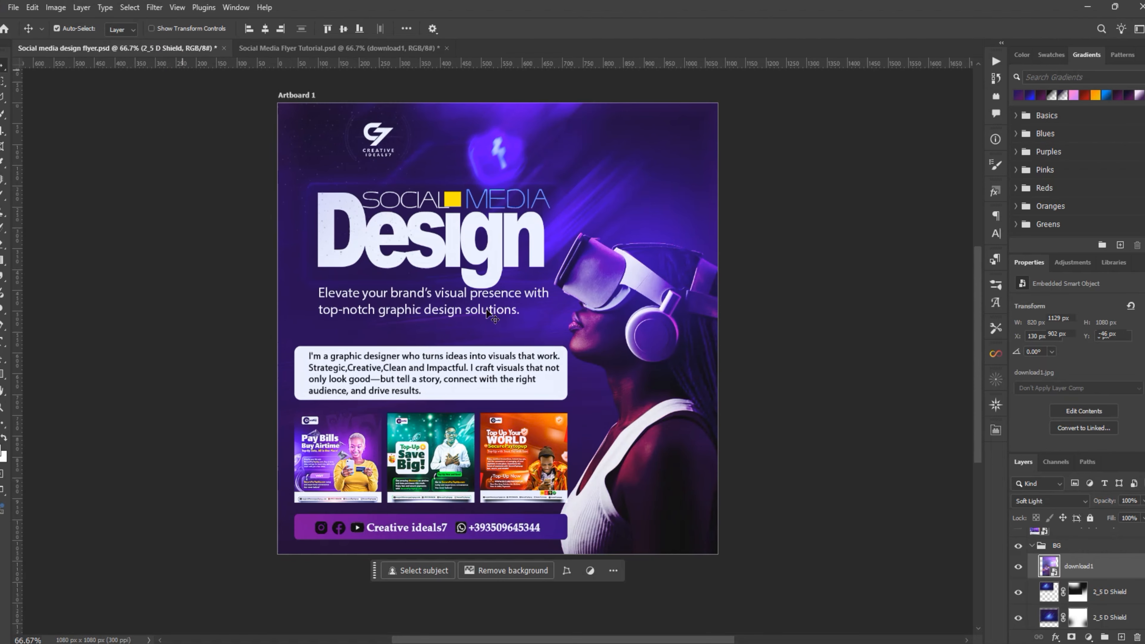
left_click(1077, 578)
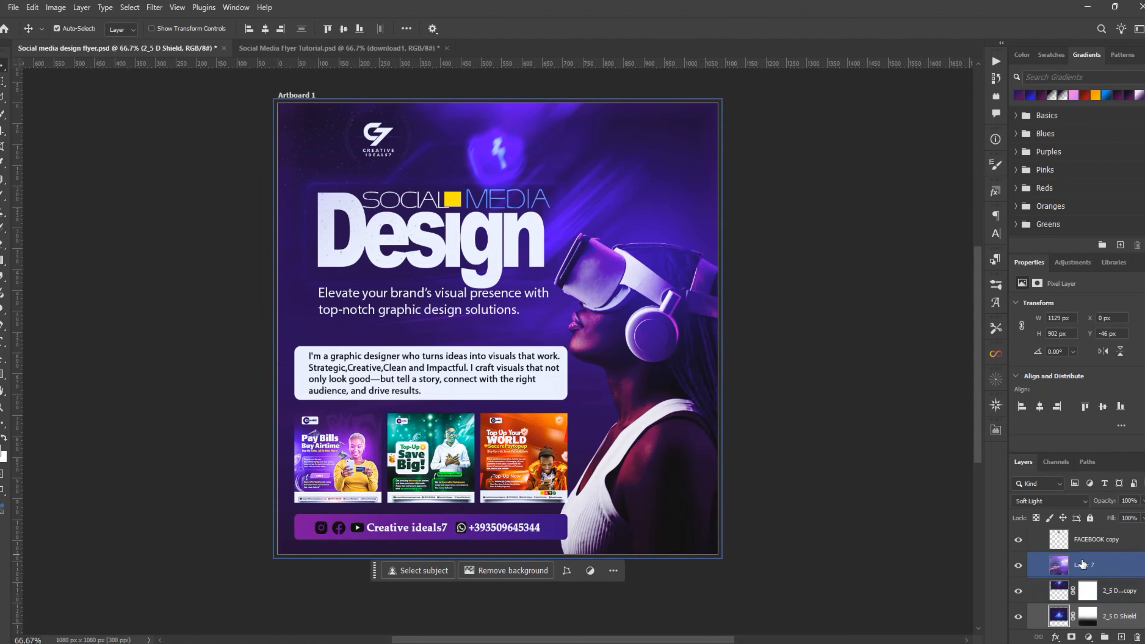
left_click(331, 48)
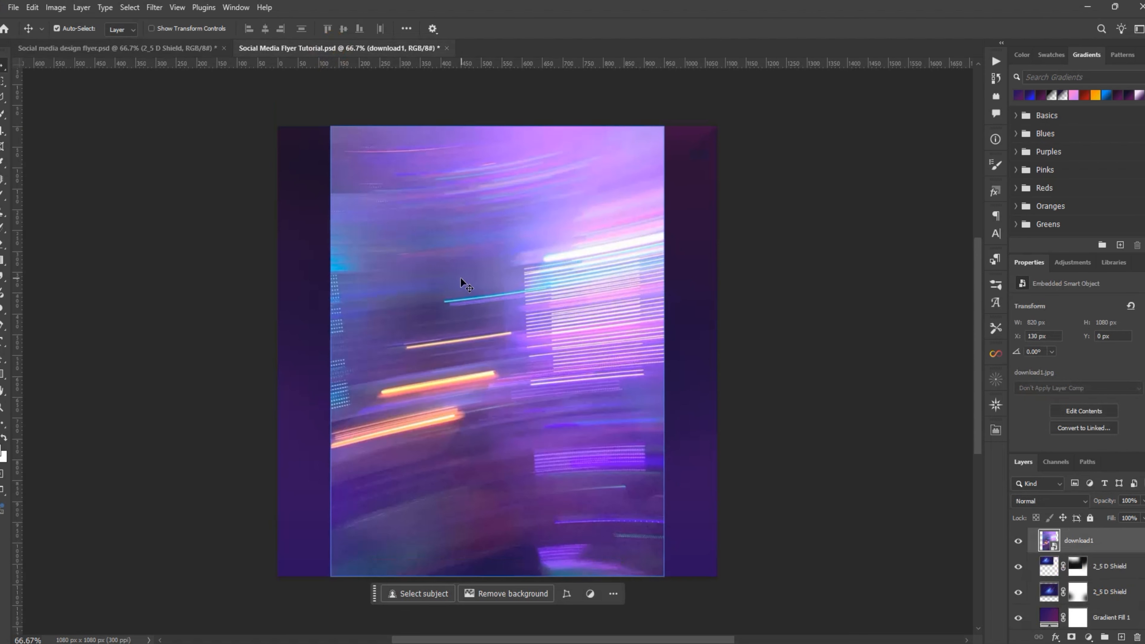
key("ctrl+t")
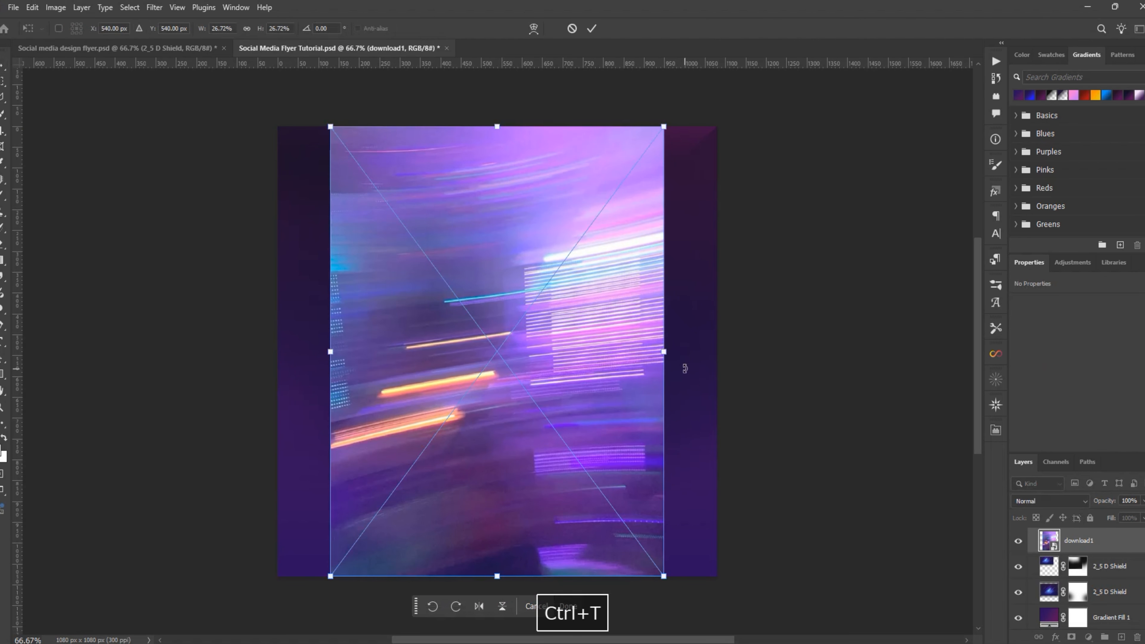
left_click_drag(665, 357, 719, 364)
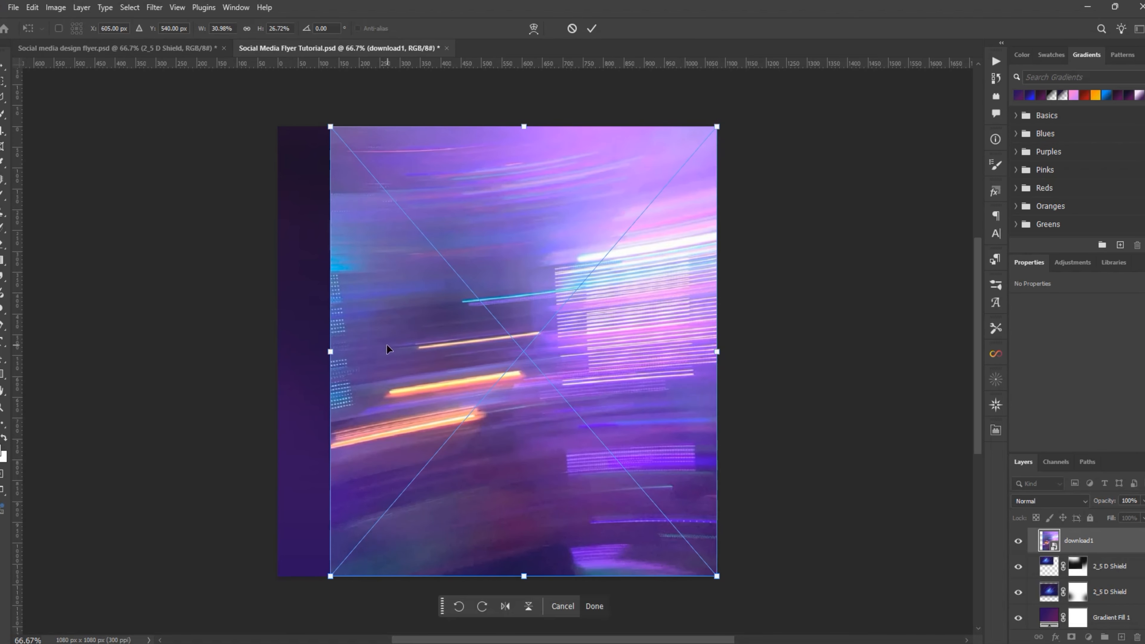
left_click_drag(326, 354, 278, 352)
left_click(591, 29)
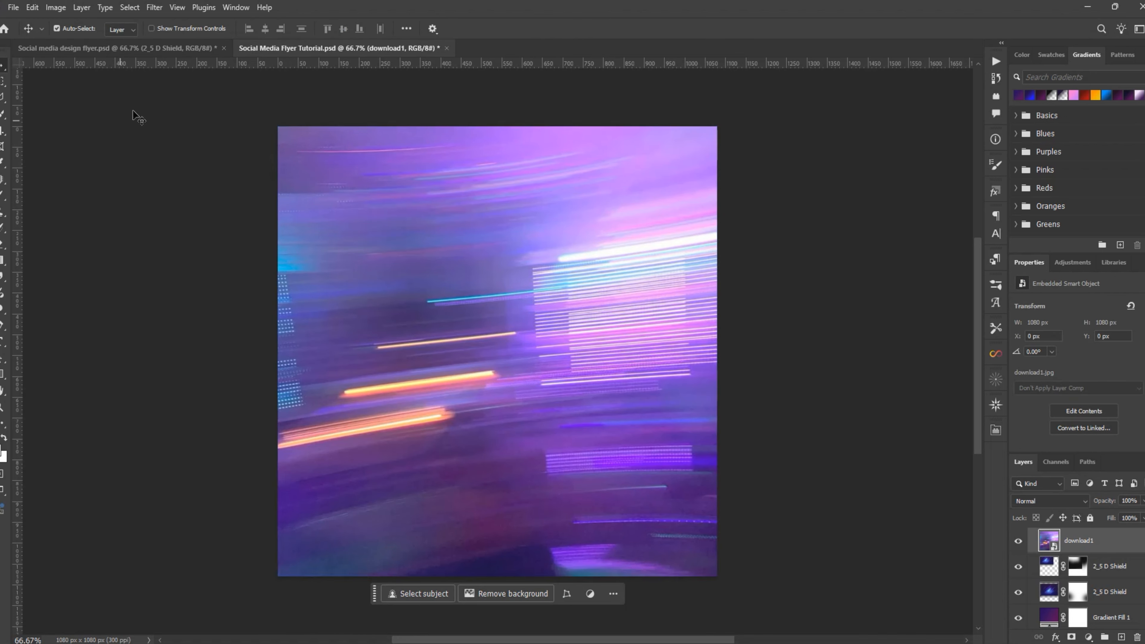
Select Layer 7 in Social media design flyer.psd to check its blend settings and return to the tutorial document.
left_click(185, 48)
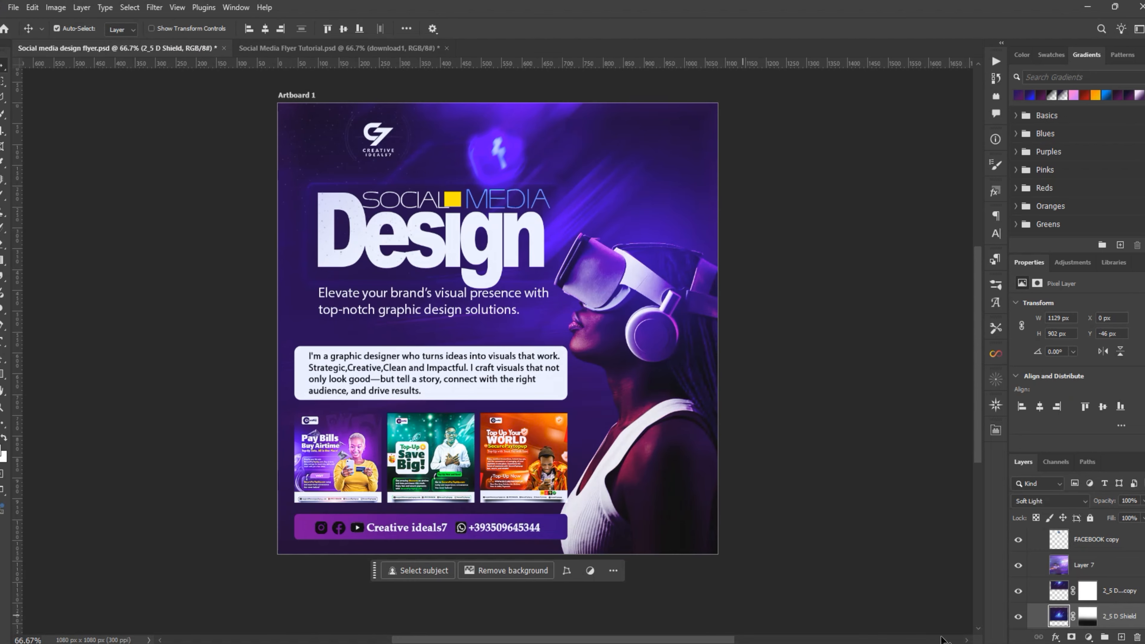
left_click(1102, 572)
left_click(403, 53)
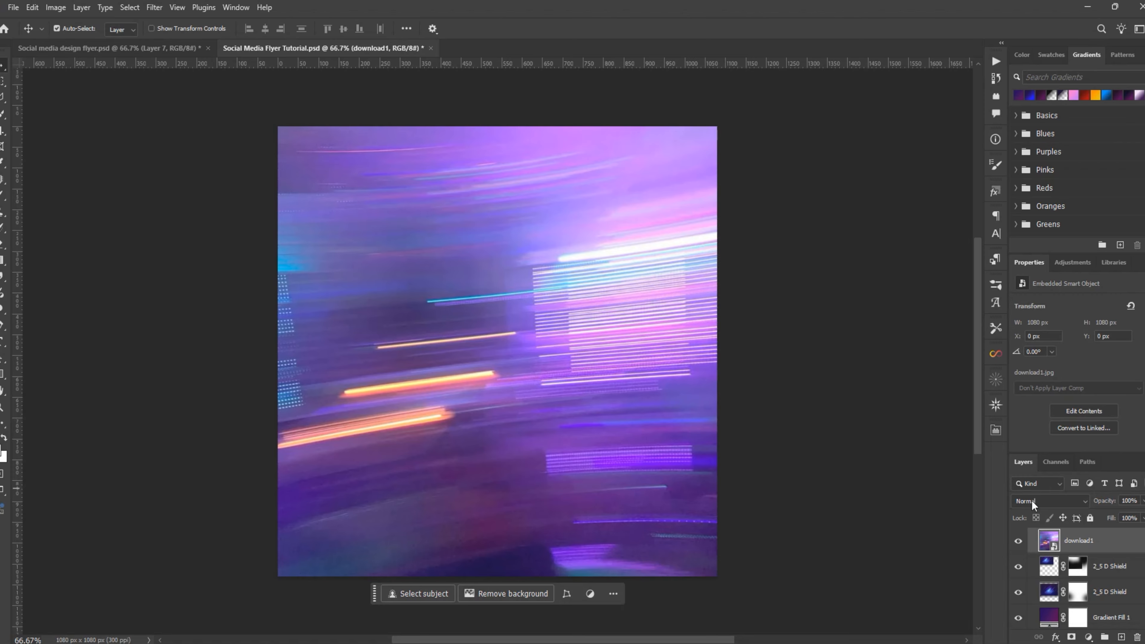
Set the download1 layer's blend mode to Overlay and save the document.
left_click(1050, 499)
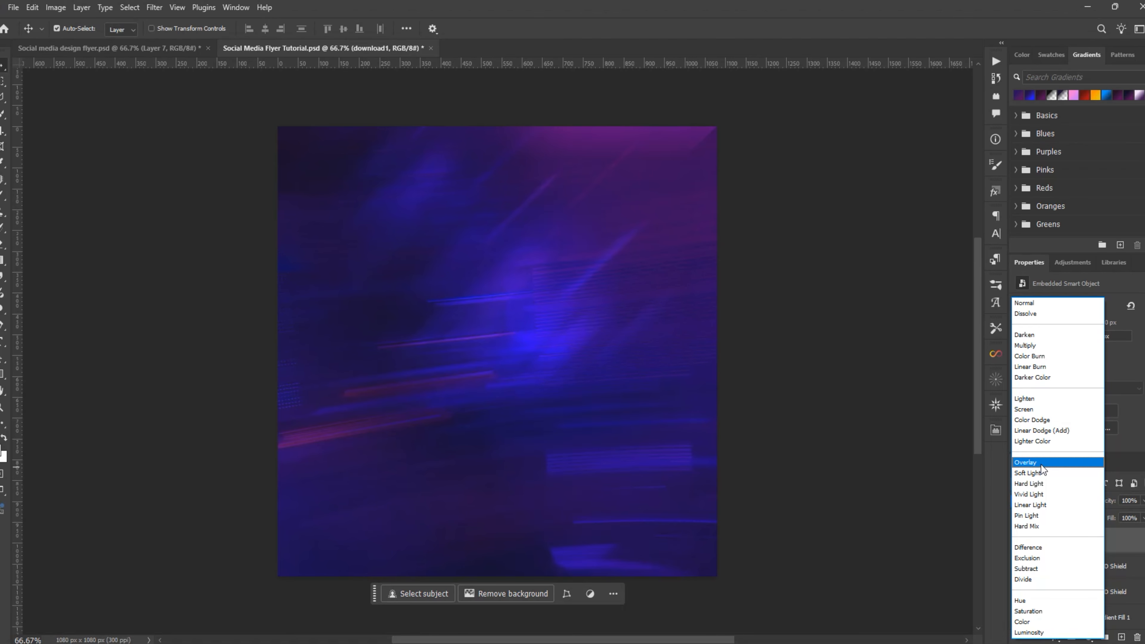
left_click(1041, 462)
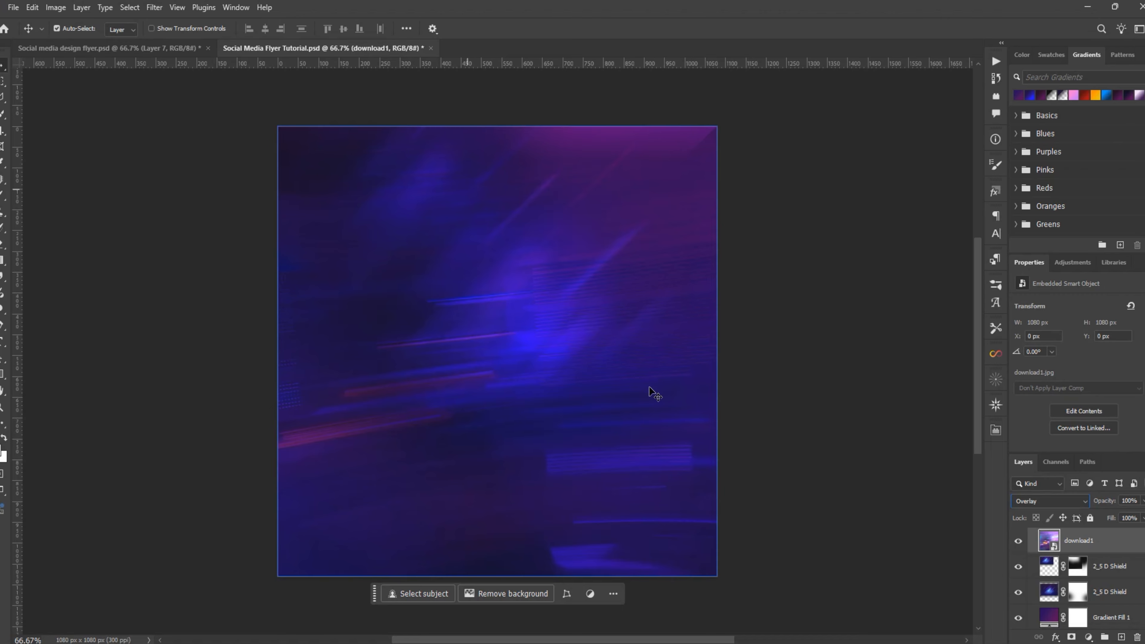
key("ctrl+s")
scroll(1083, 556, "up", 2)
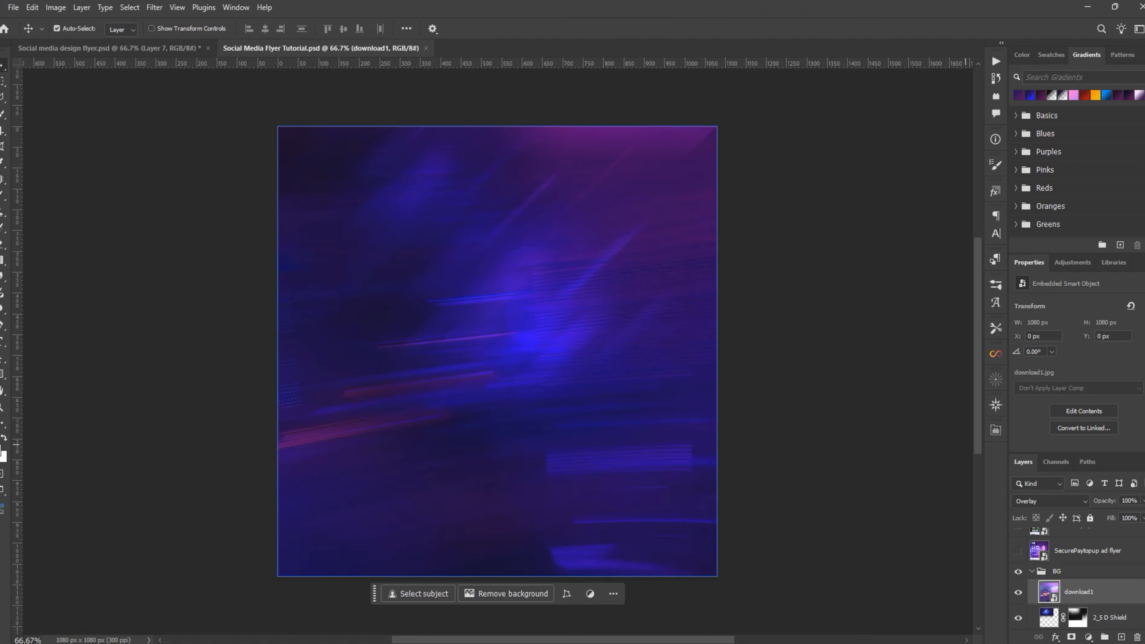
Compare the blended background with the finished flyer in Social media design flyer.psd and save the tutorial document.
left_click(129, 47)
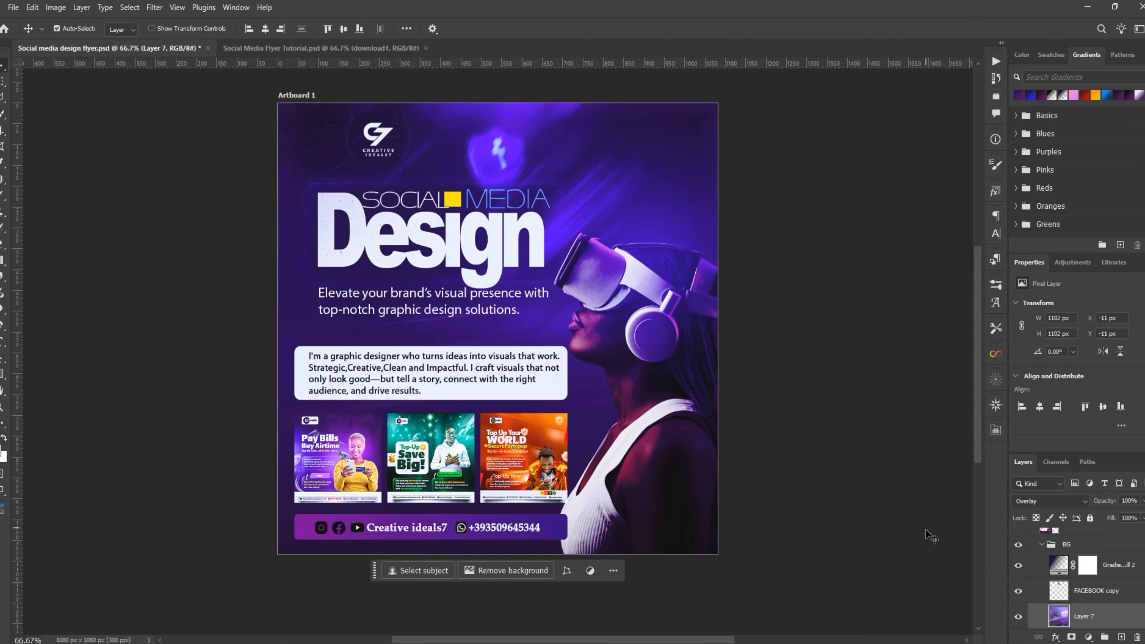
left_click(366, 47)
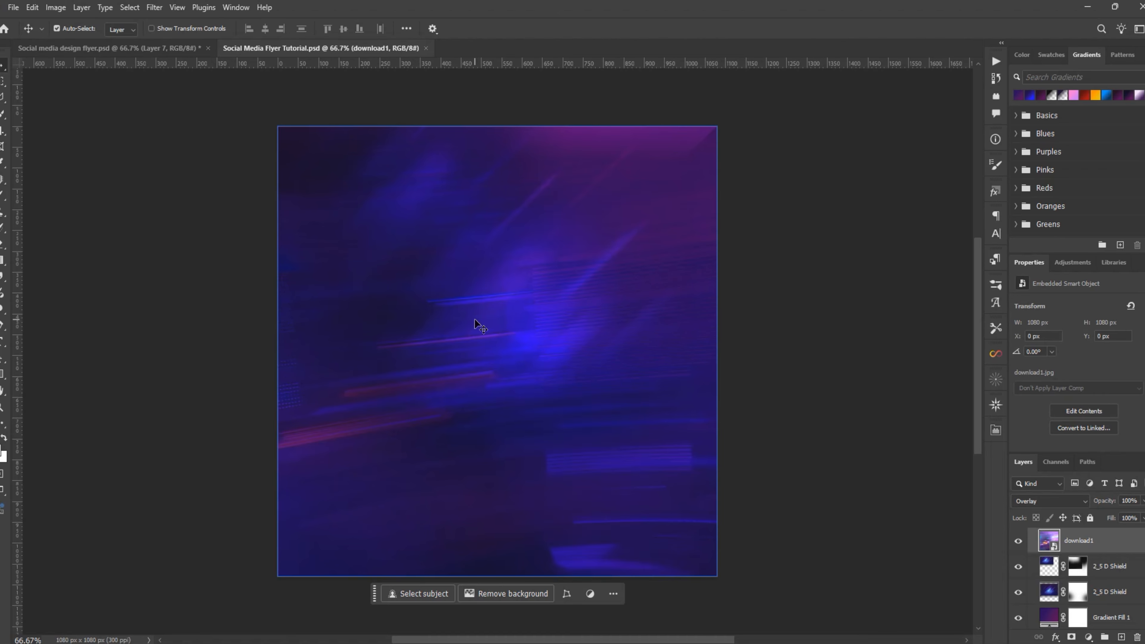
key("ctrl+s")
left_click(145, 49)
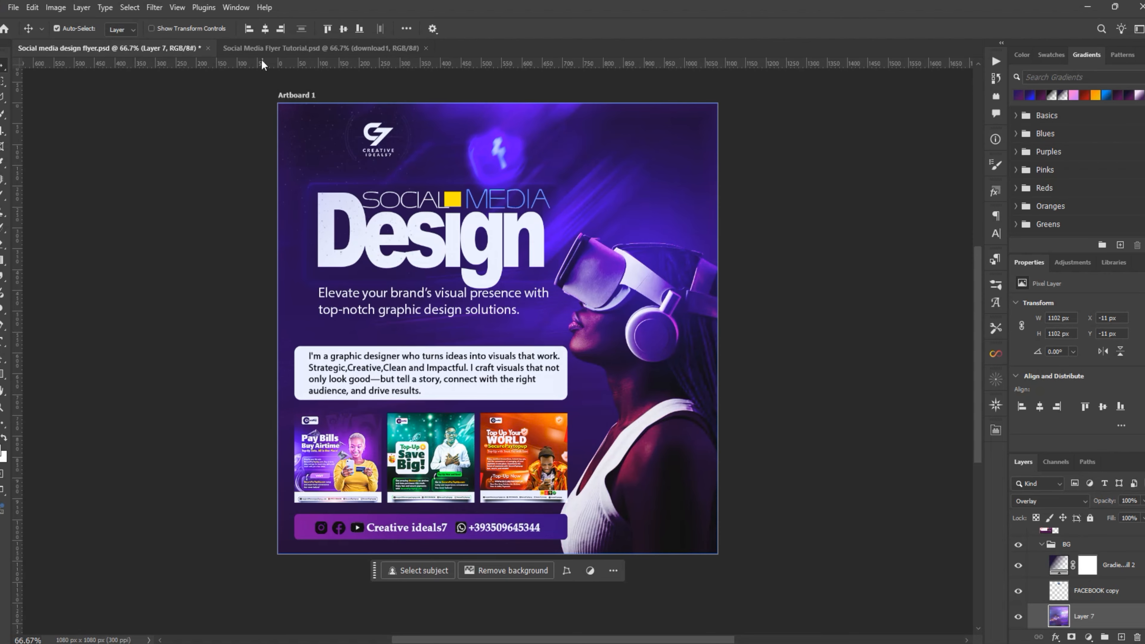
key("ctrl+Tab")
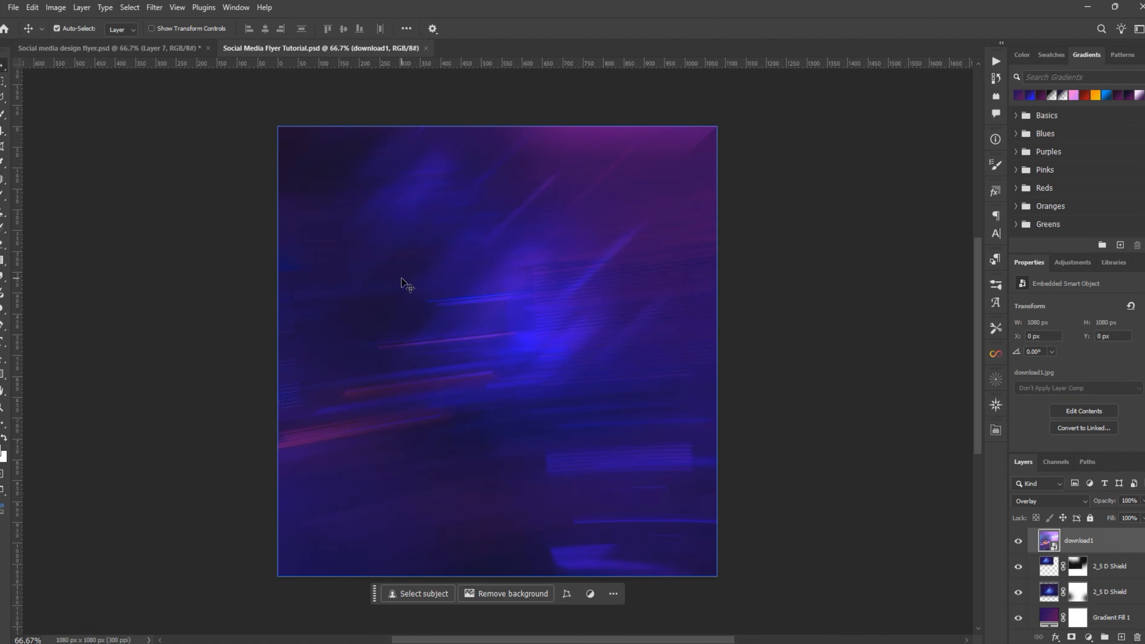
Sample the pale lavender e4e8fb from the finished flyer's Design title as the text colour and return to the tutorial document.
key("t")
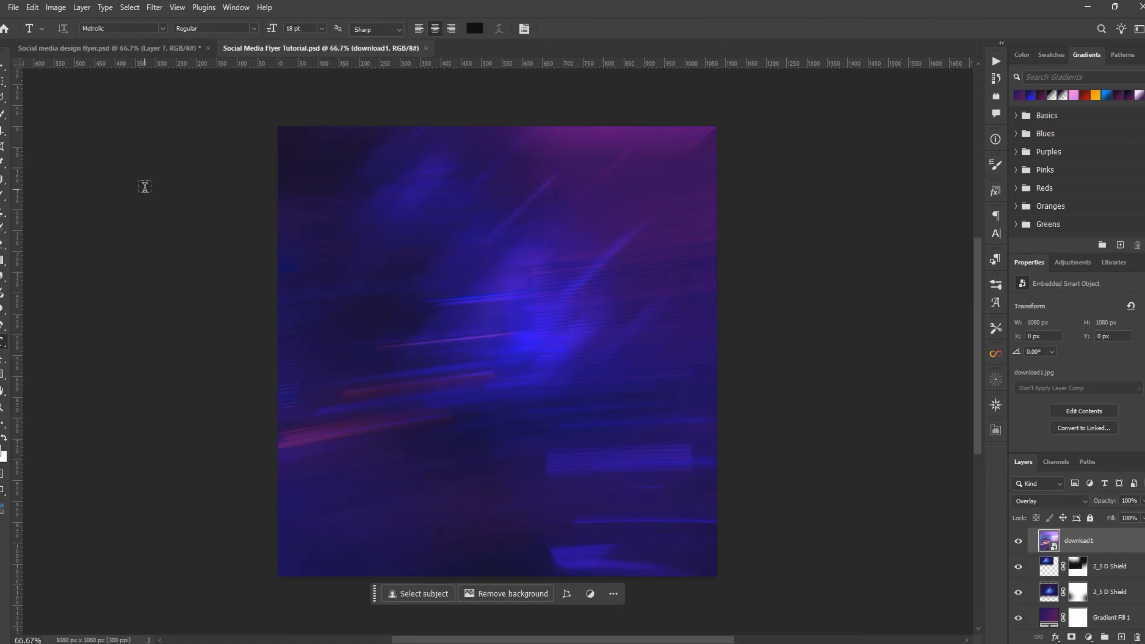
left_click(164, 50)
left_click(1, 453)
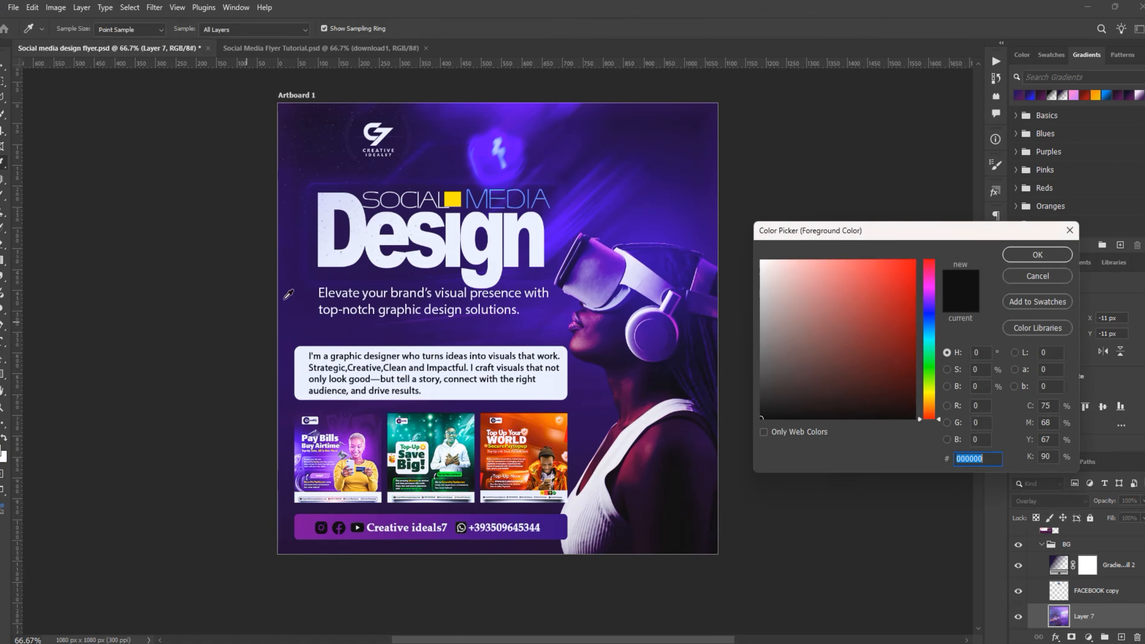
left_click(325, 262)
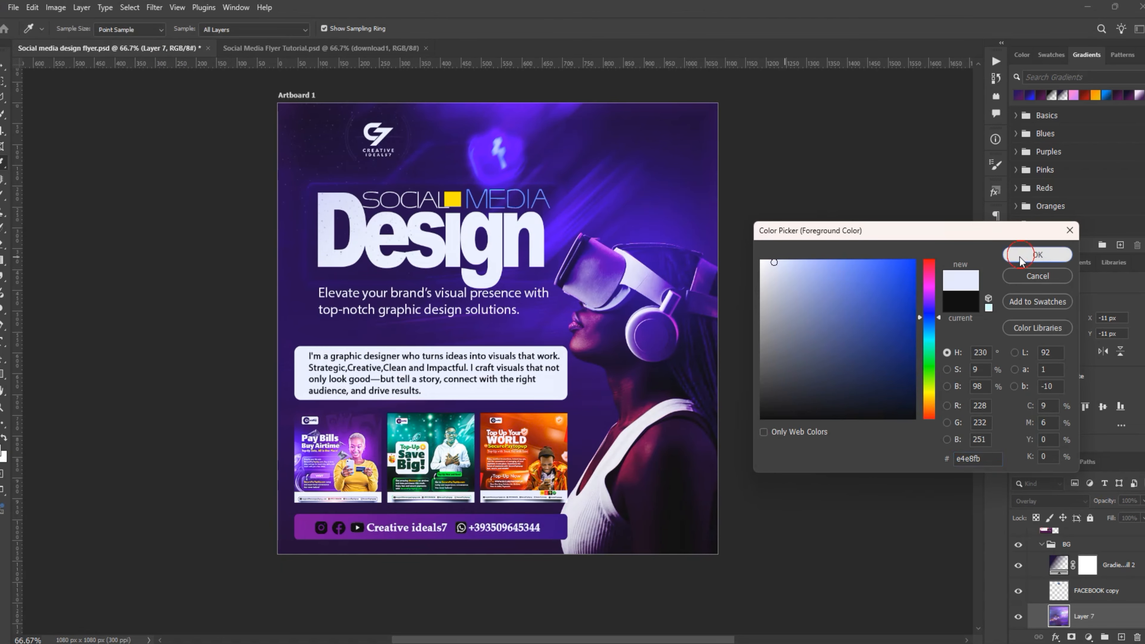
left_click(1036, 255)
key("t")
left_click(389, 51)
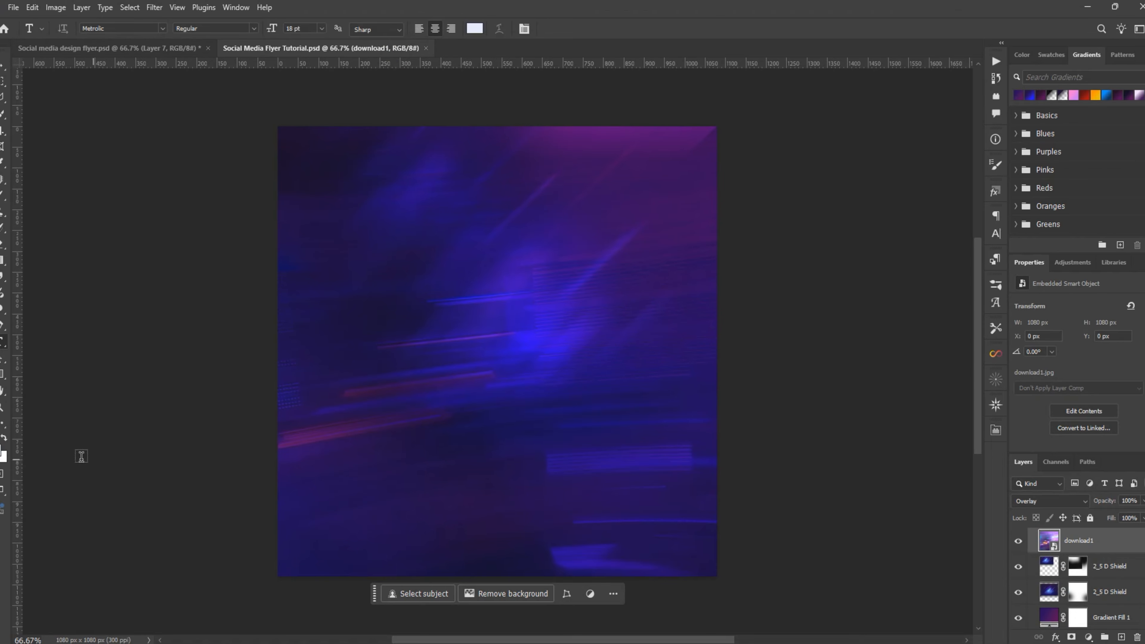
Add the text "Design" to the canvas's upper left area in Metrolic Regular at 18 pt.
left_click(404, 268)
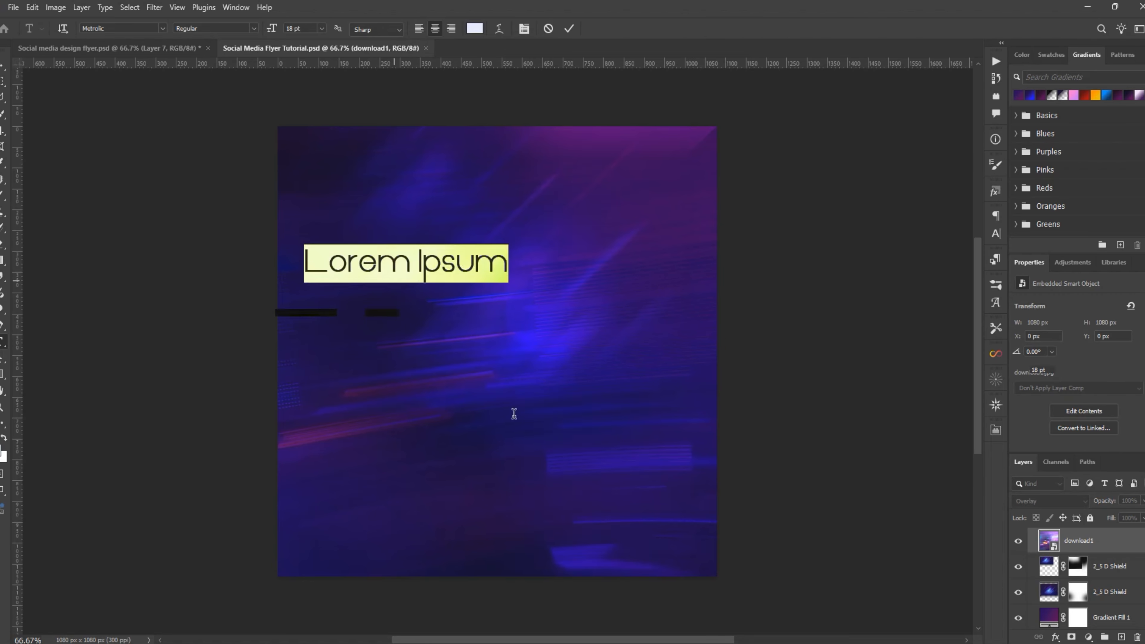
type("De")
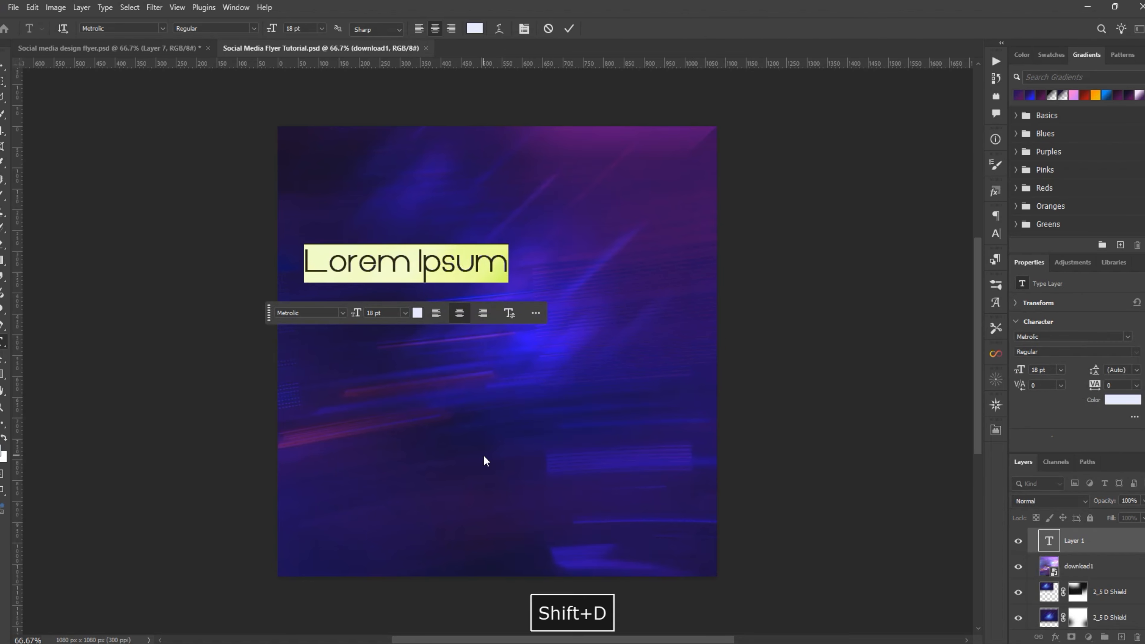
type("s")
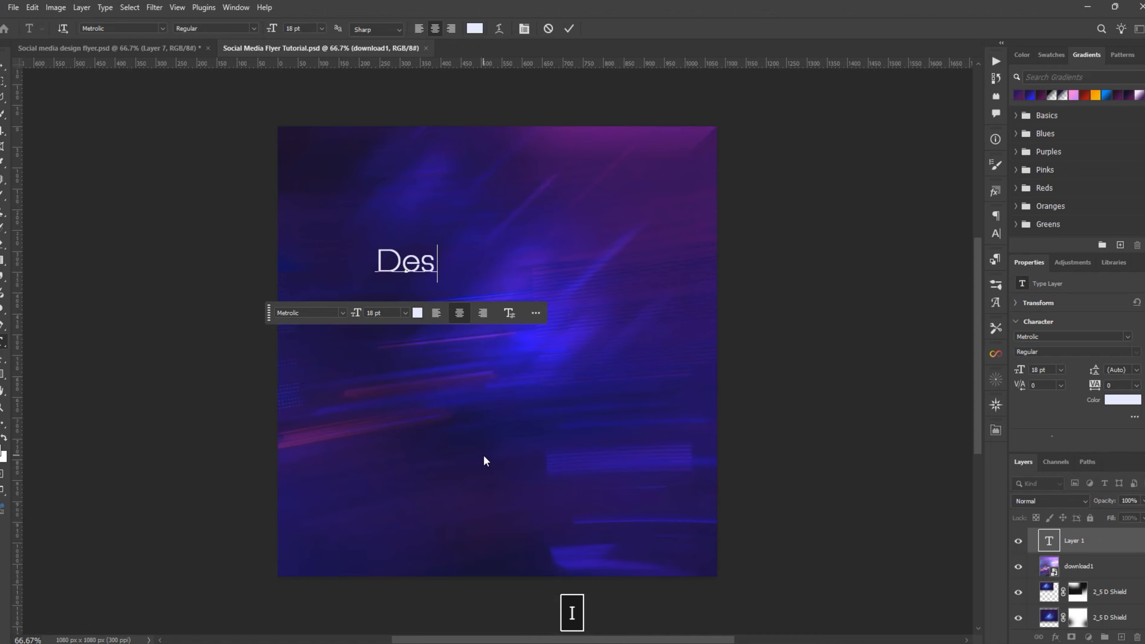
type("ign")
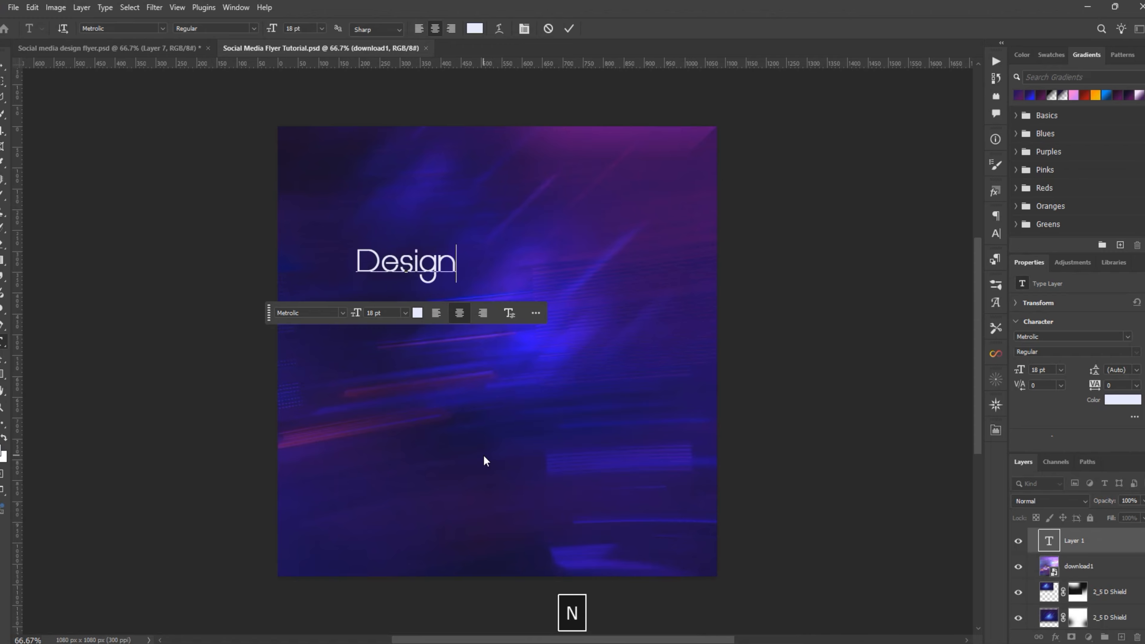
left_click(569, 30)
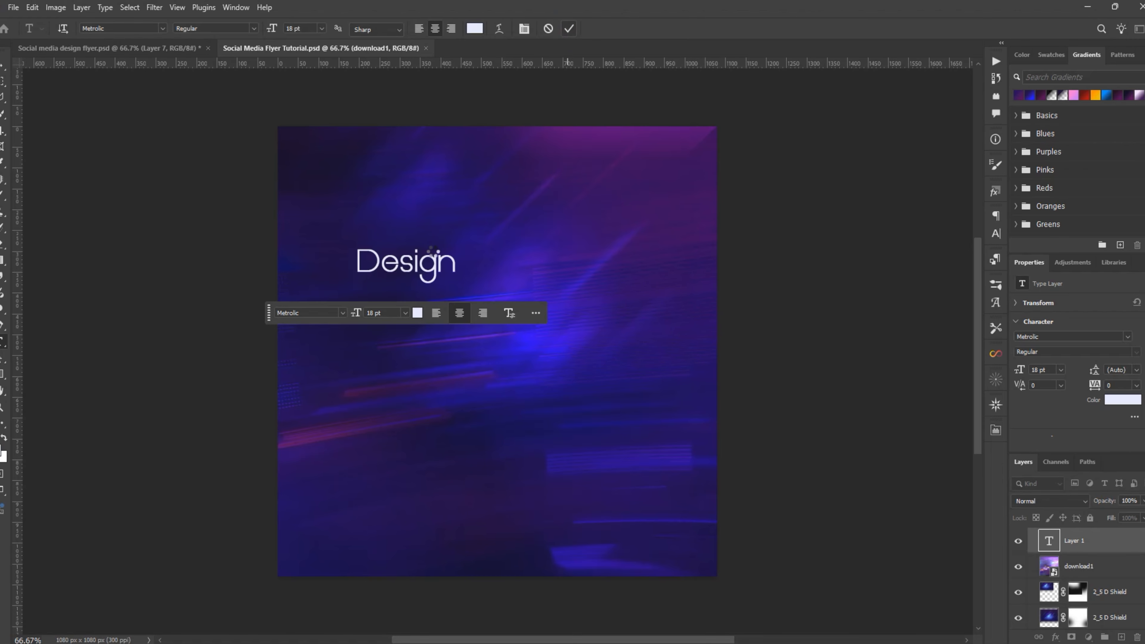
key("v")
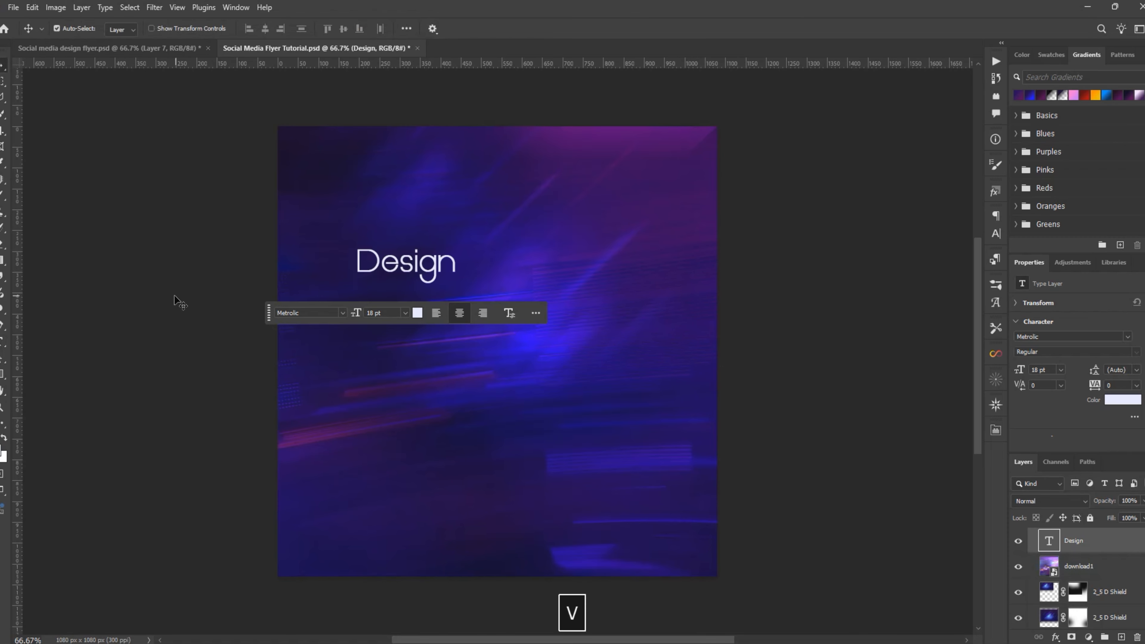
Hide Layer 9 in Social media design flyer.psd and show the character settings.
left_click(195, 48)
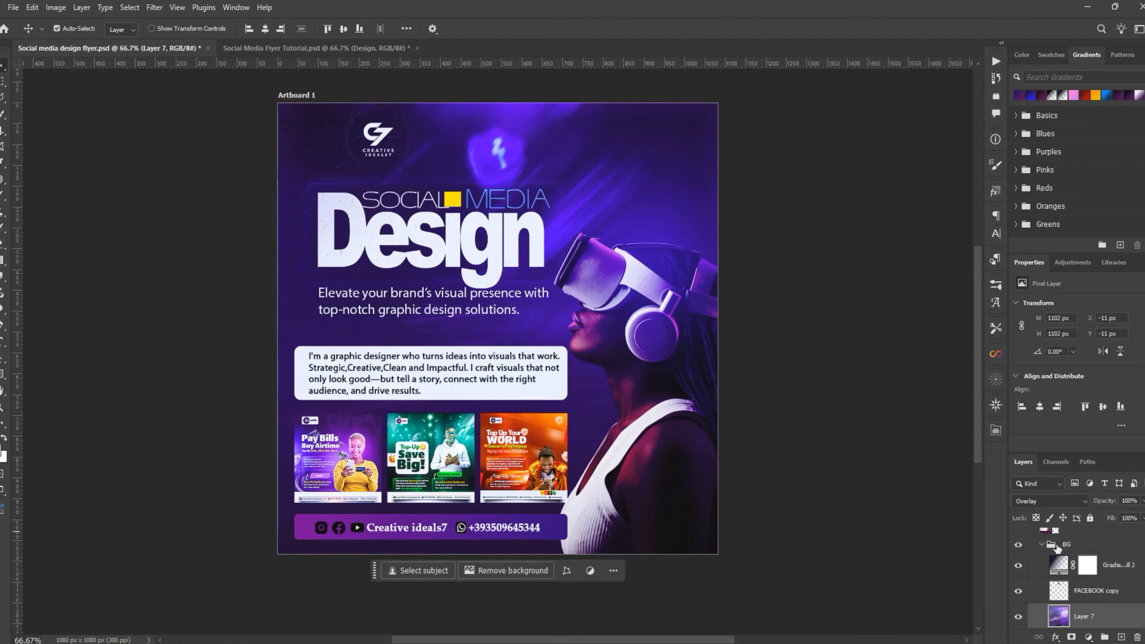
left_click(645, 327)
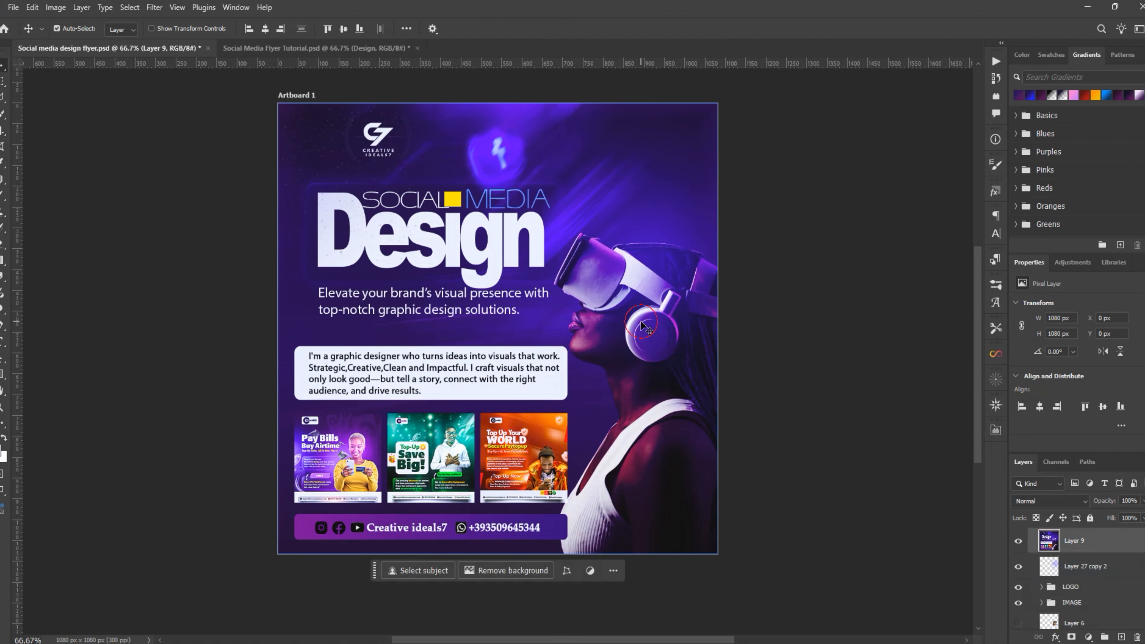
left_click(1019, 541)
left_click(362, 260)
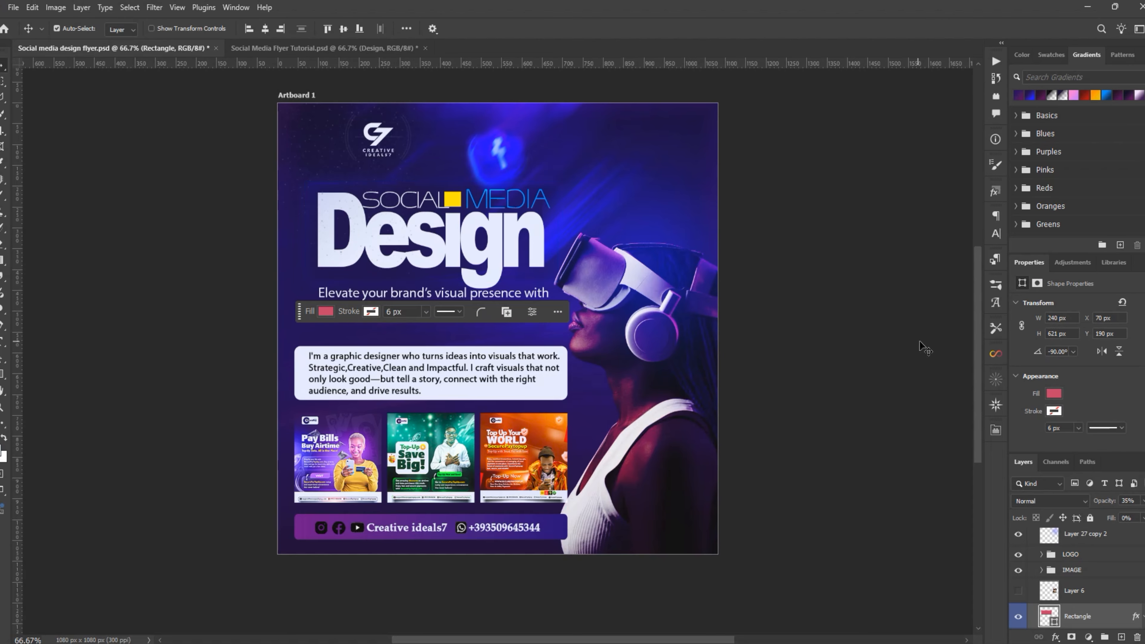
left_click(997, 233)
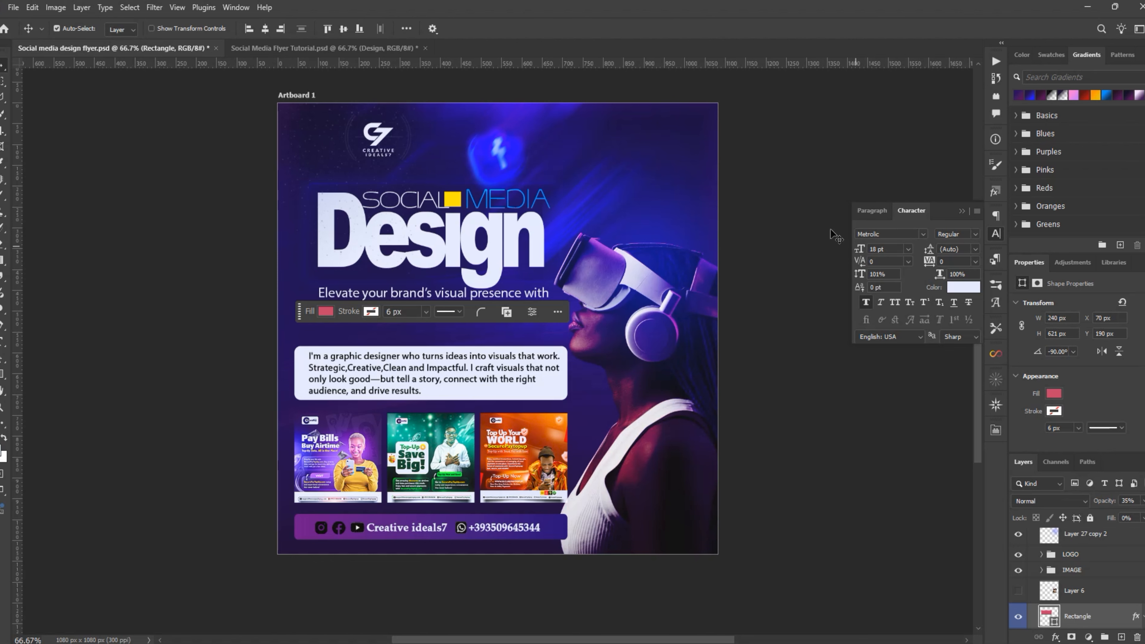
Try to select the finished flyer's Design title to compare its character settings, and return to the tutorial document.
left_click(310, 50)
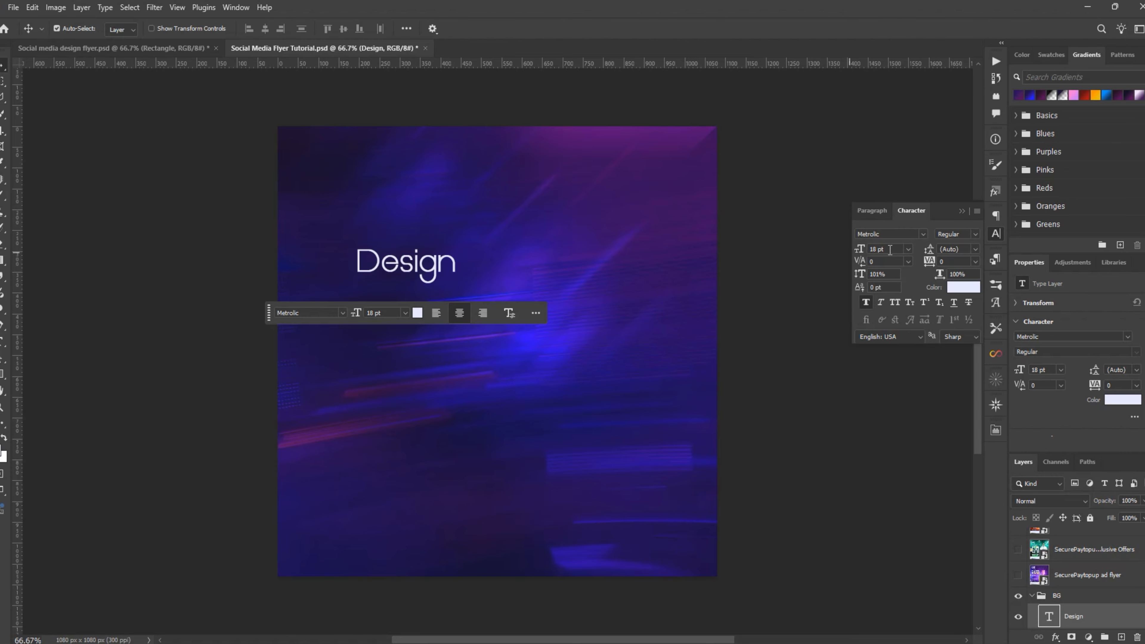
left_click(182, 48)
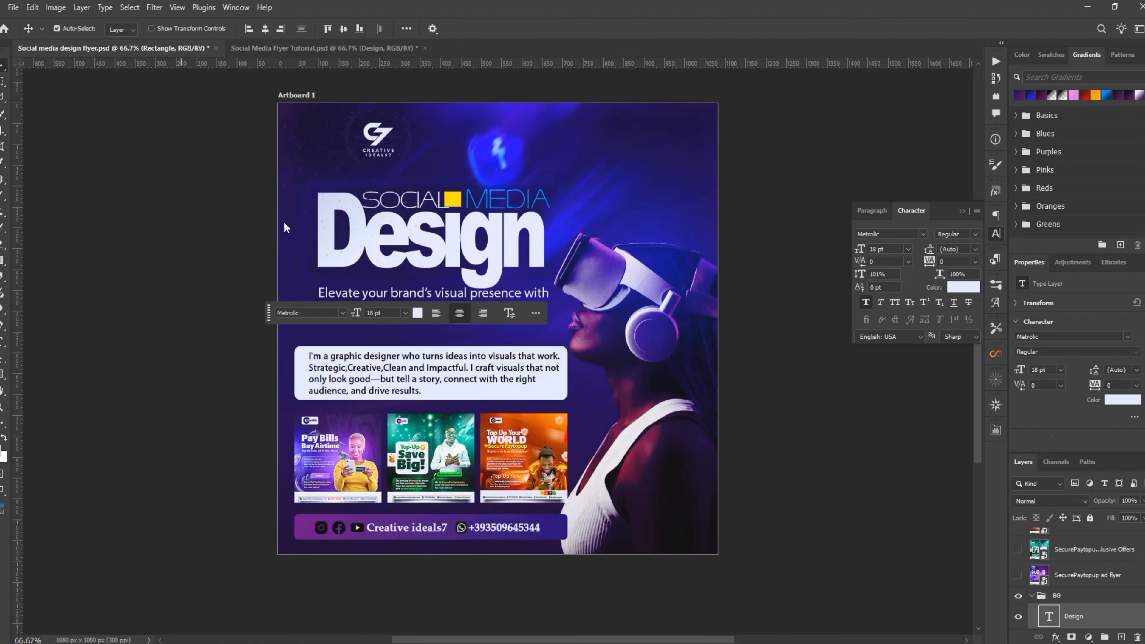
left_click(435, 248)
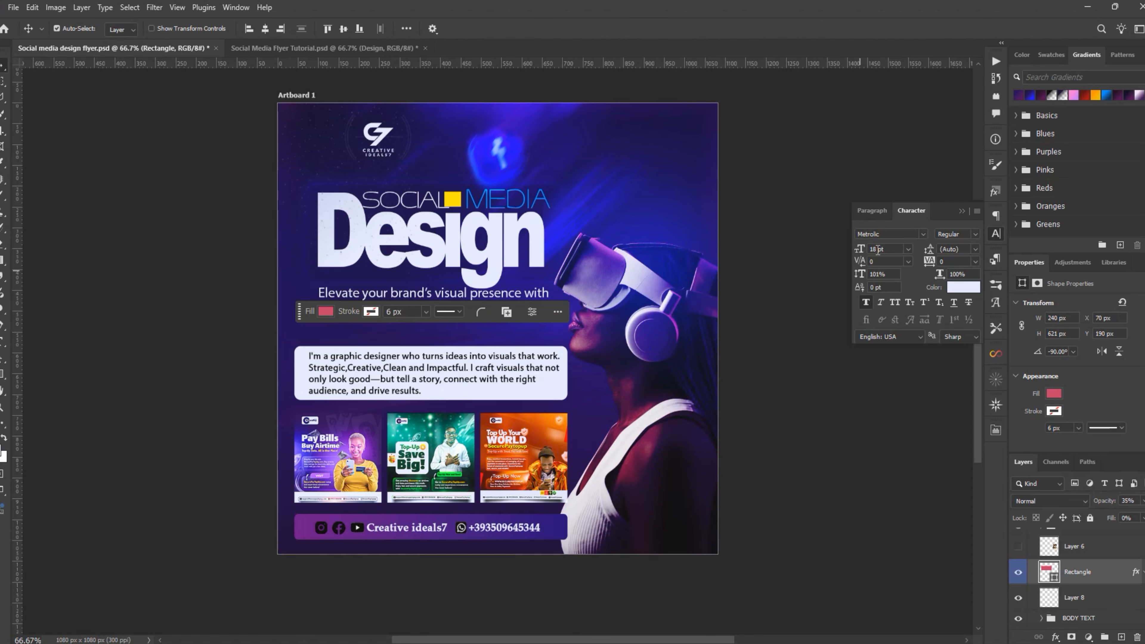
left_click(325, 48)
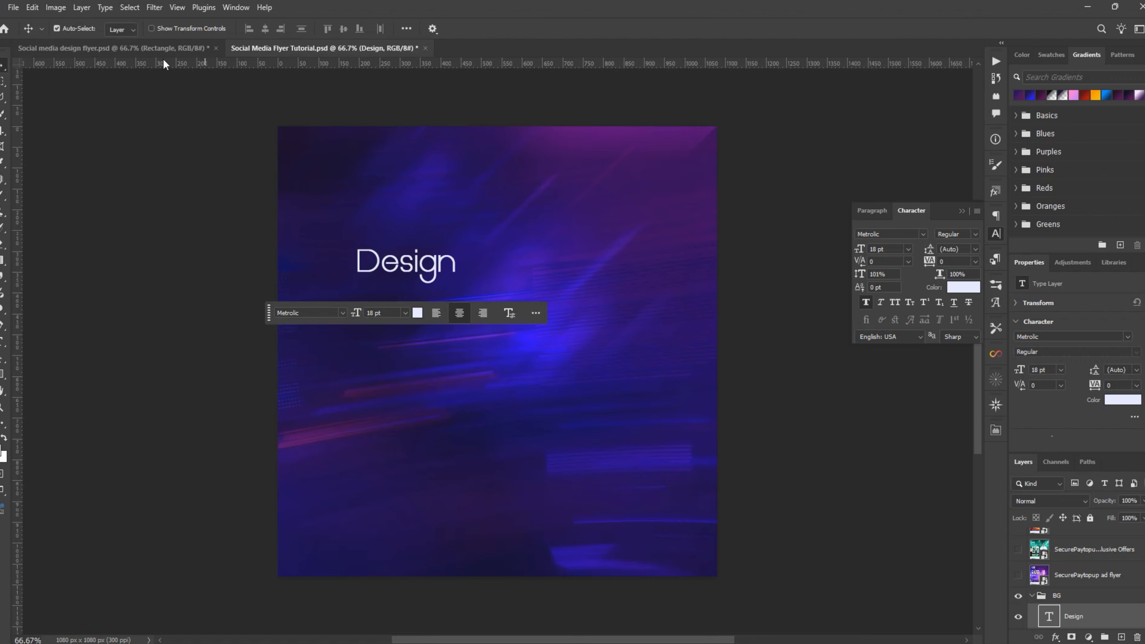
Scale the Design text up proportionally to about 455 × 170 px.
key("ctrl")
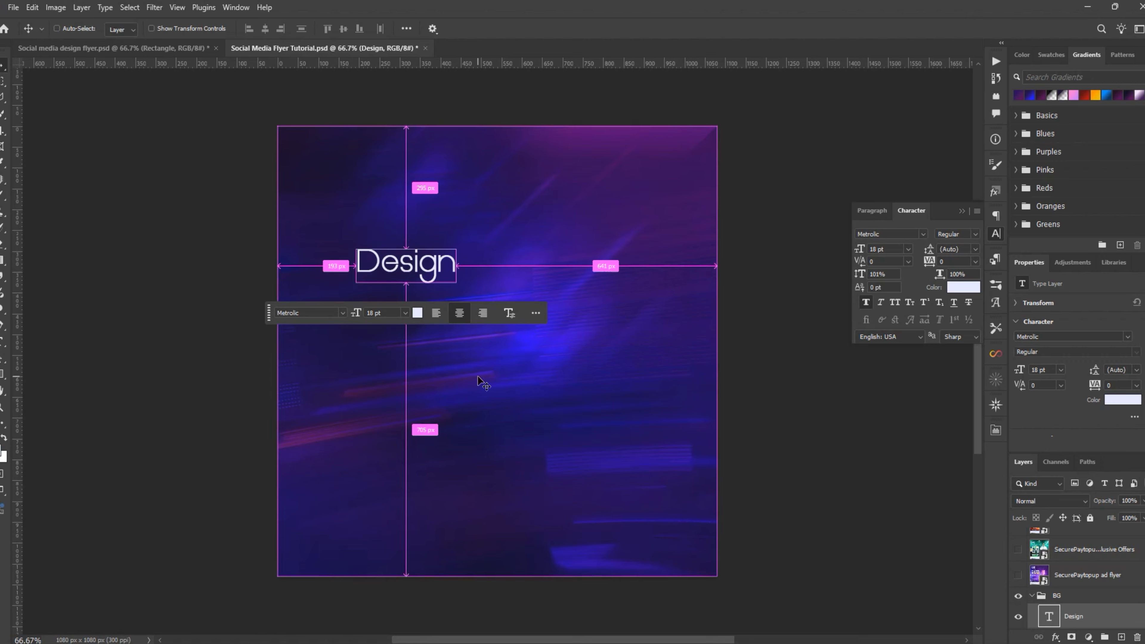
key("ctrl+t")
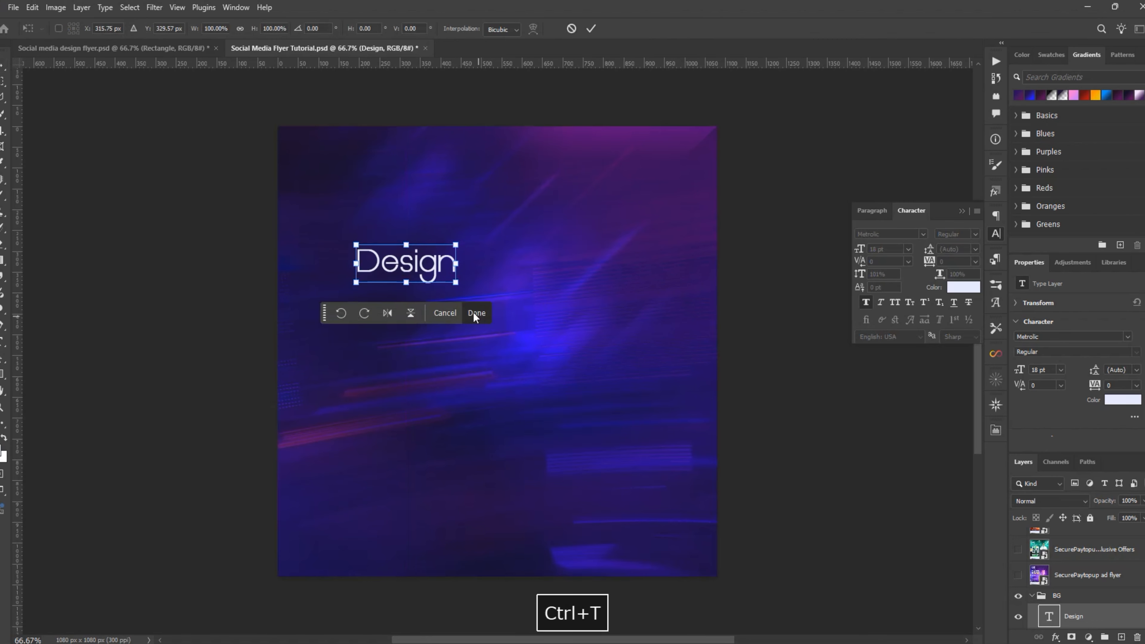
key("shift")
left_click_drag(456, 284, 537, 341)
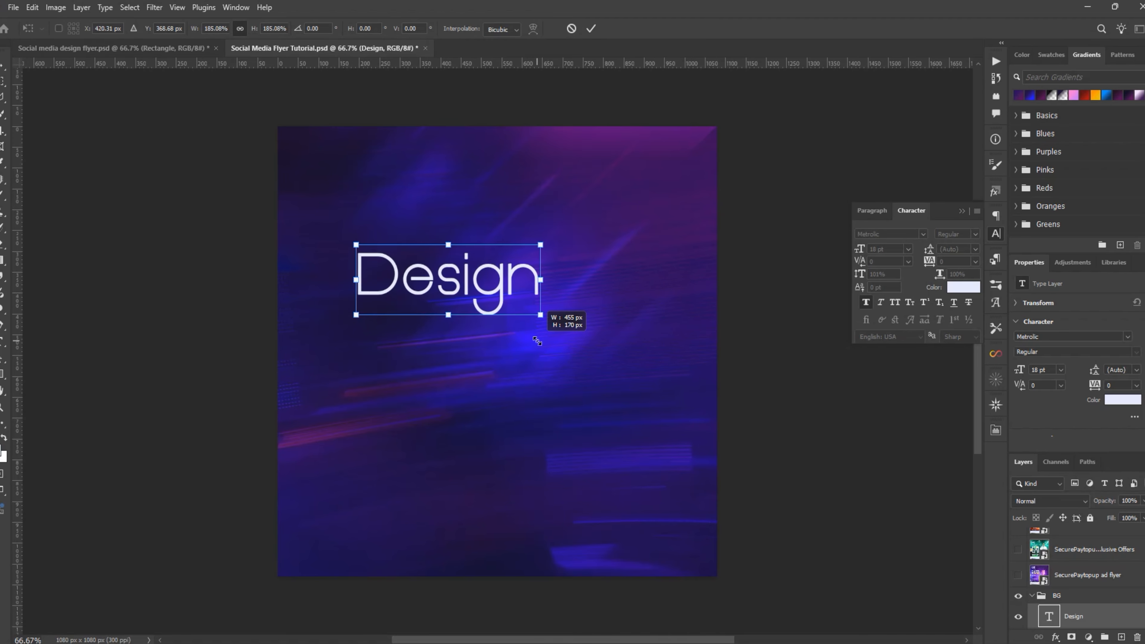
left_click(590, 29)
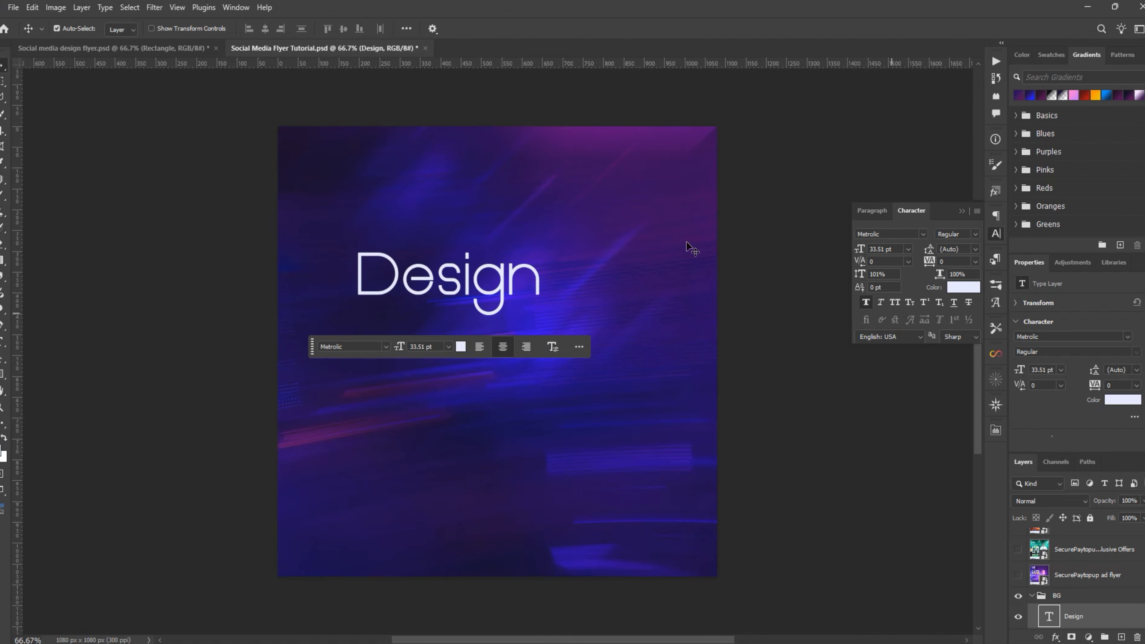
Find the Design text layer in the finished flyer's TITLE group and select it to examine its character settings.
left_click(113, 49)
left_click(334, 266)
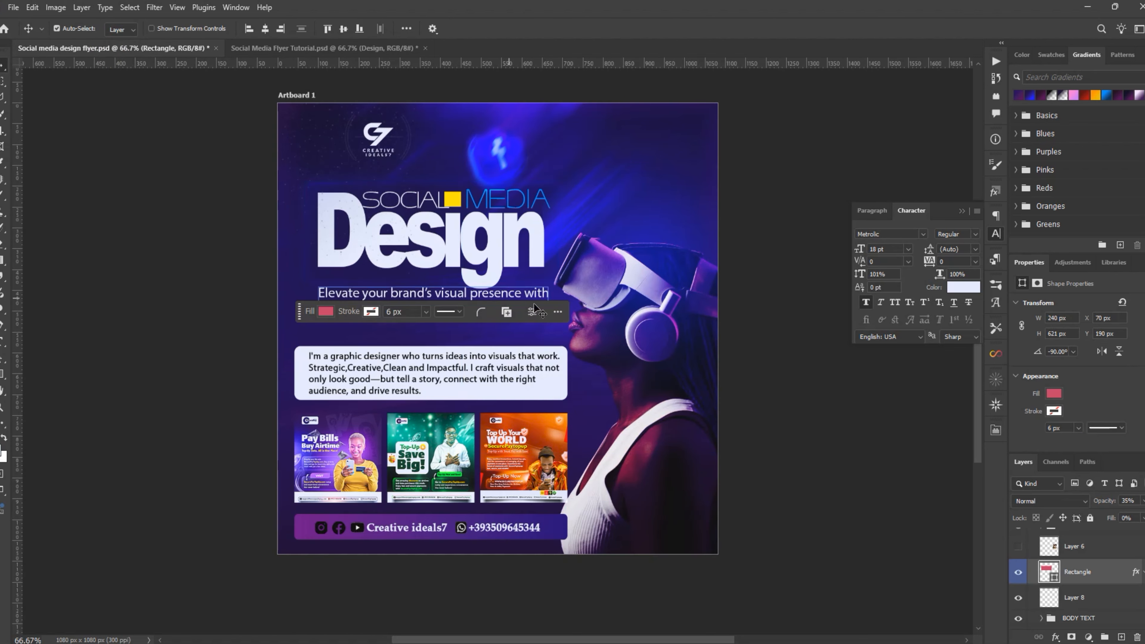
scroll(1092, 590, "up", 5)
scroll(1094, 586, "down", 5)
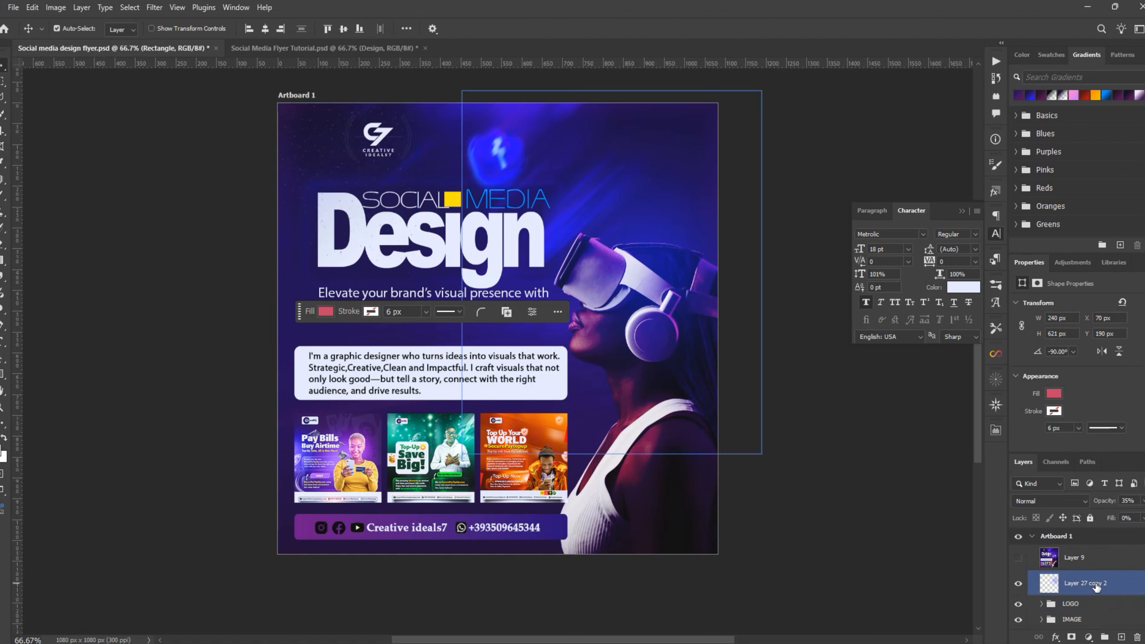
scroll(1077, 587, "down", 2)
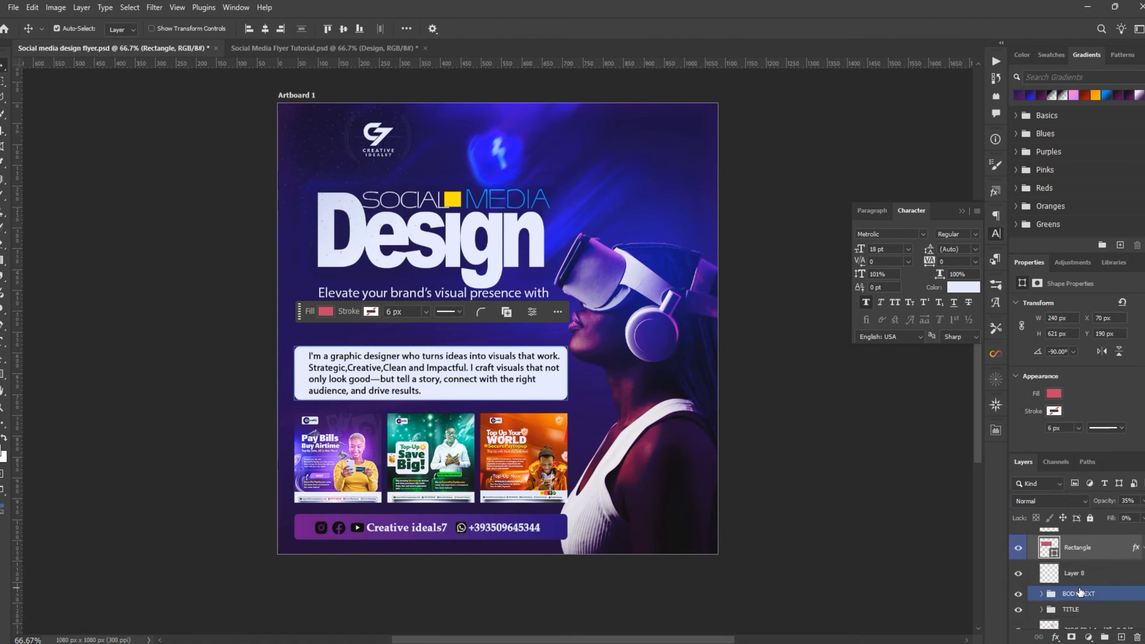
left_click(1062, 593)
scroll(1061, 594, "down", 2)
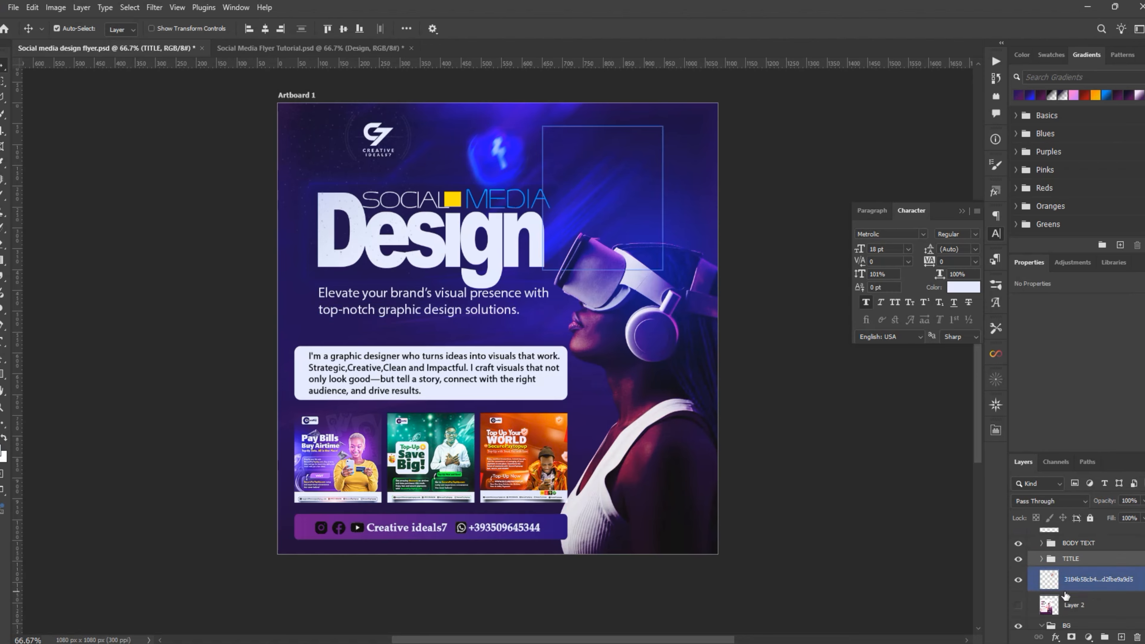
scroll(1062, 592, "up", 1)
left_click(1041, 561)
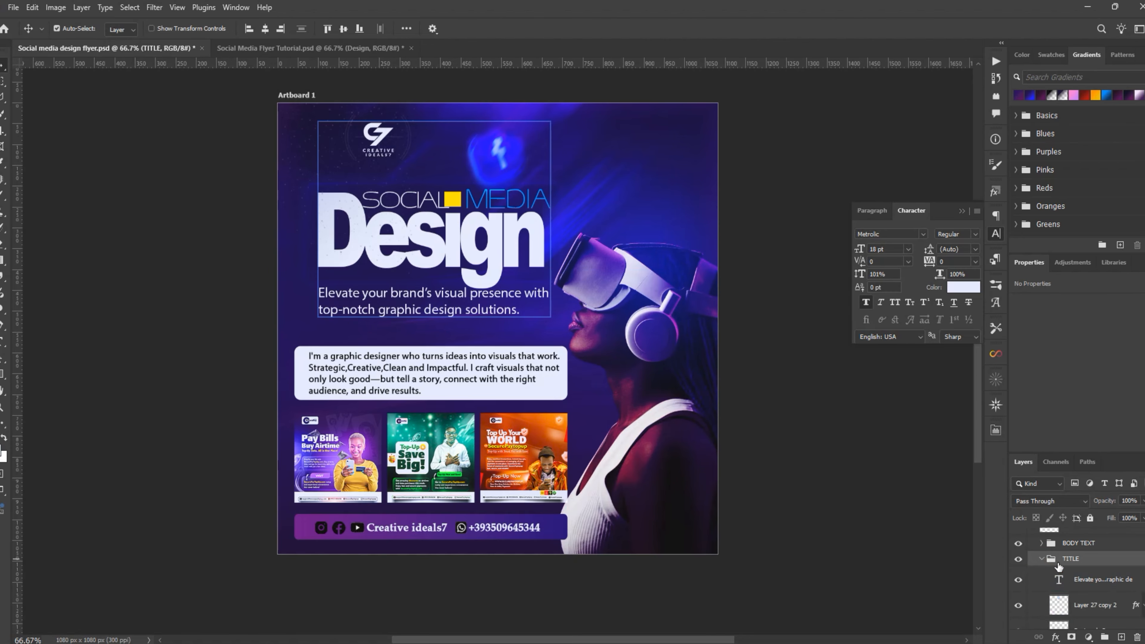
scroll(1059, 569, "down", 4)
left_click(1077, 595)
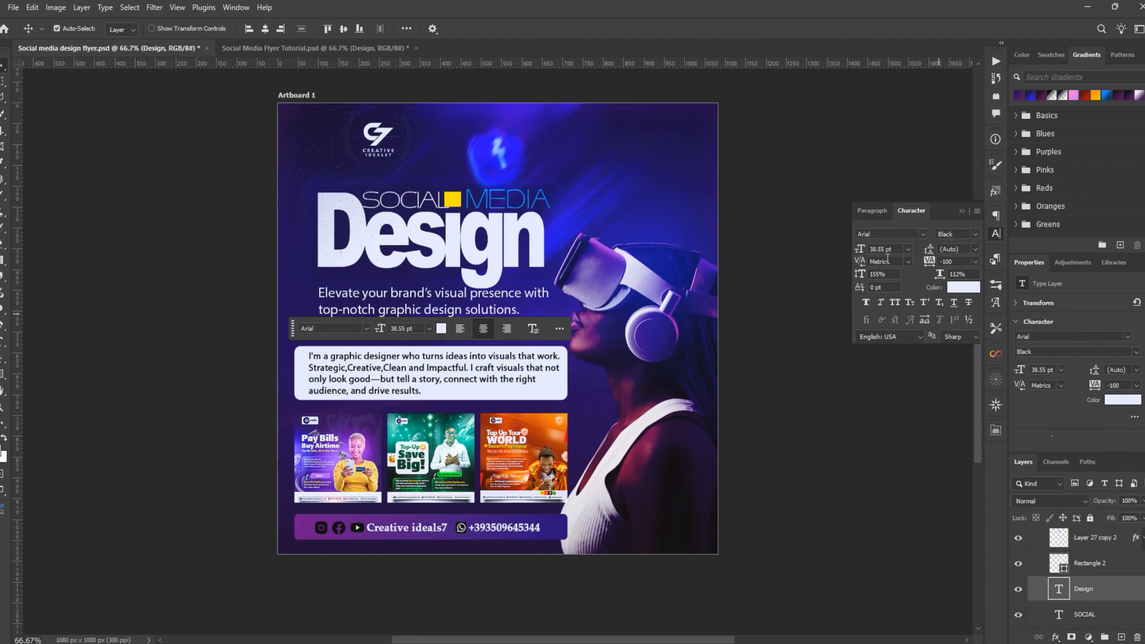
Examine the font size and font family of the Design title in the finished flyer.
left_click_drag(886, 249, 838, 246)
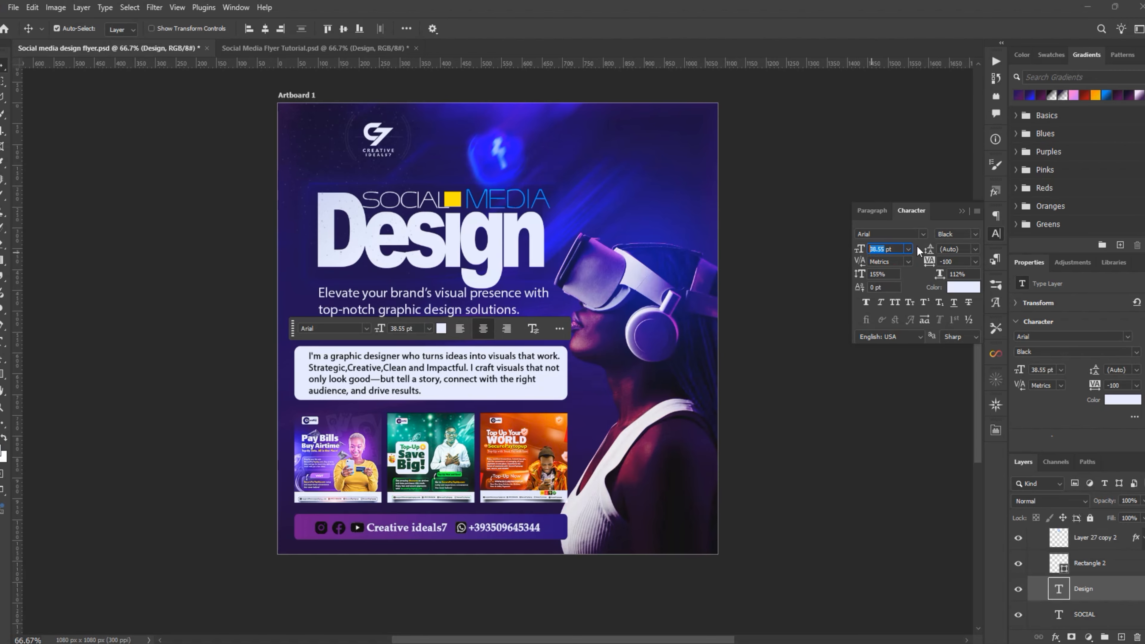
left_click(922, 233)
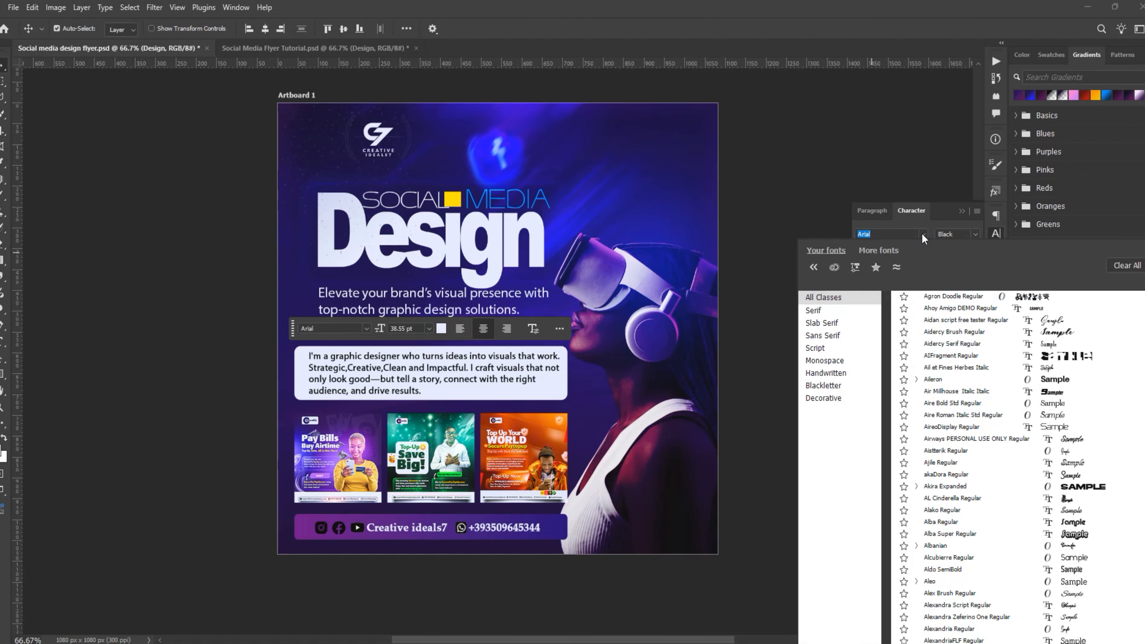
key("Up")
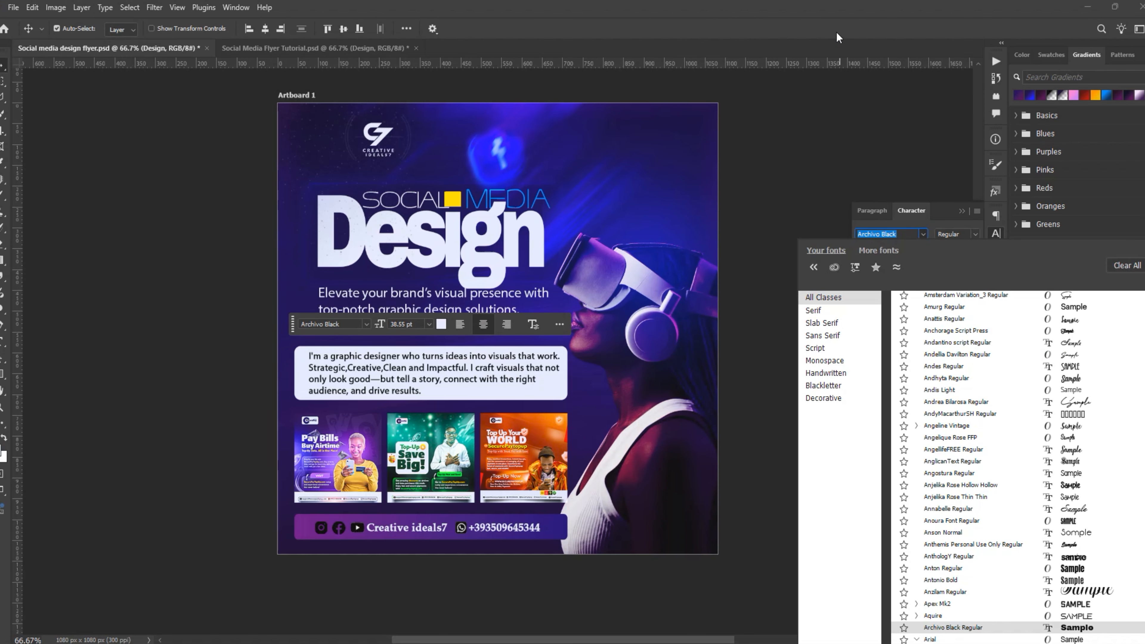
key("Return")
Set the Design text in Social Media Flyer Tutorial.psd to a size of 38.55 pt.
left_click(253, 48)
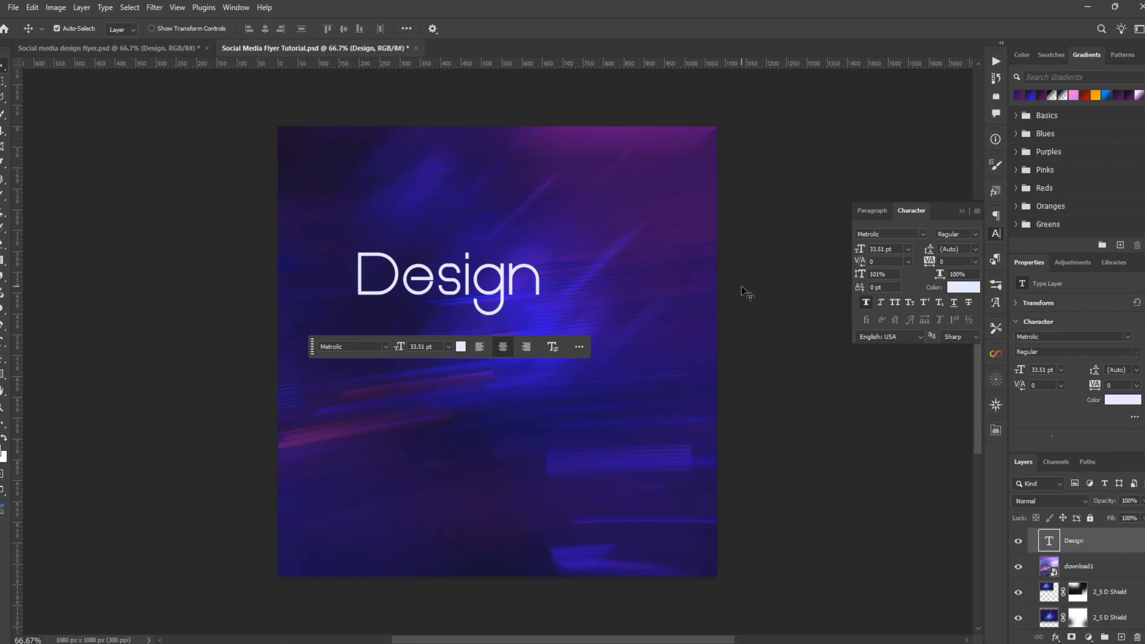
double_click(885, 249)
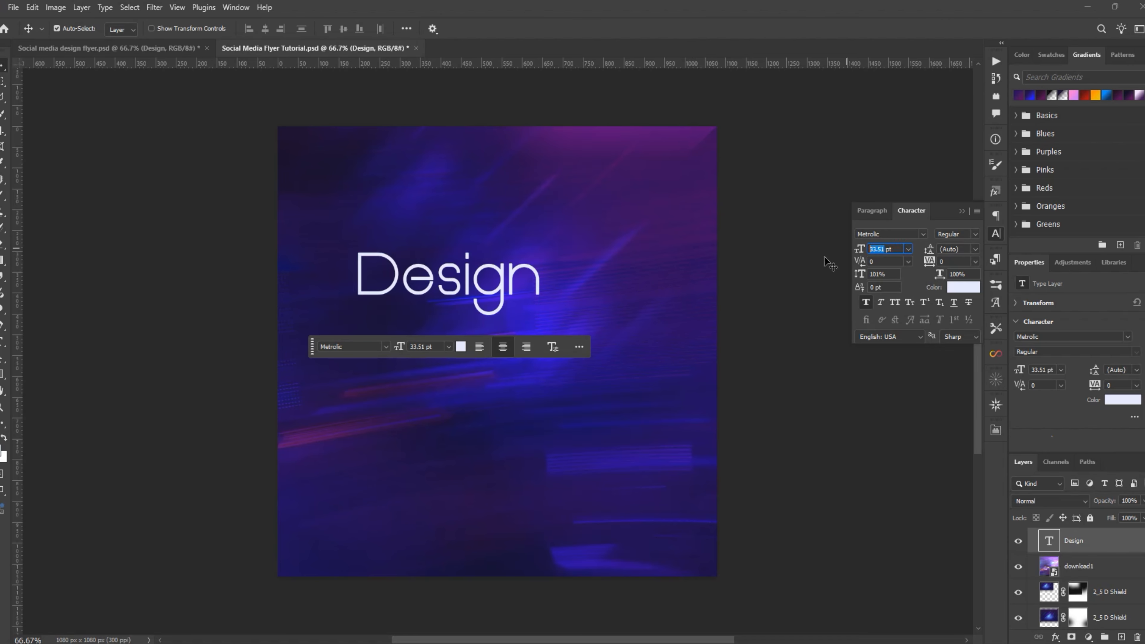
type("38.55")
key("Return")
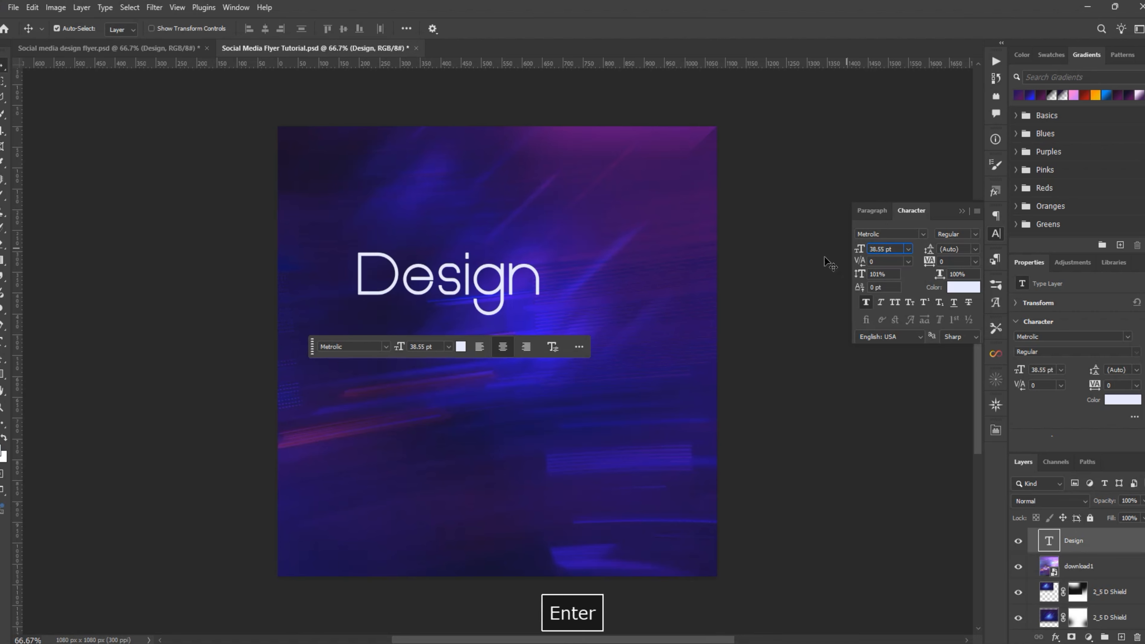
Find Arial among the fonts and apply Arial Narrow to the Design text.
left_click(923, 233)
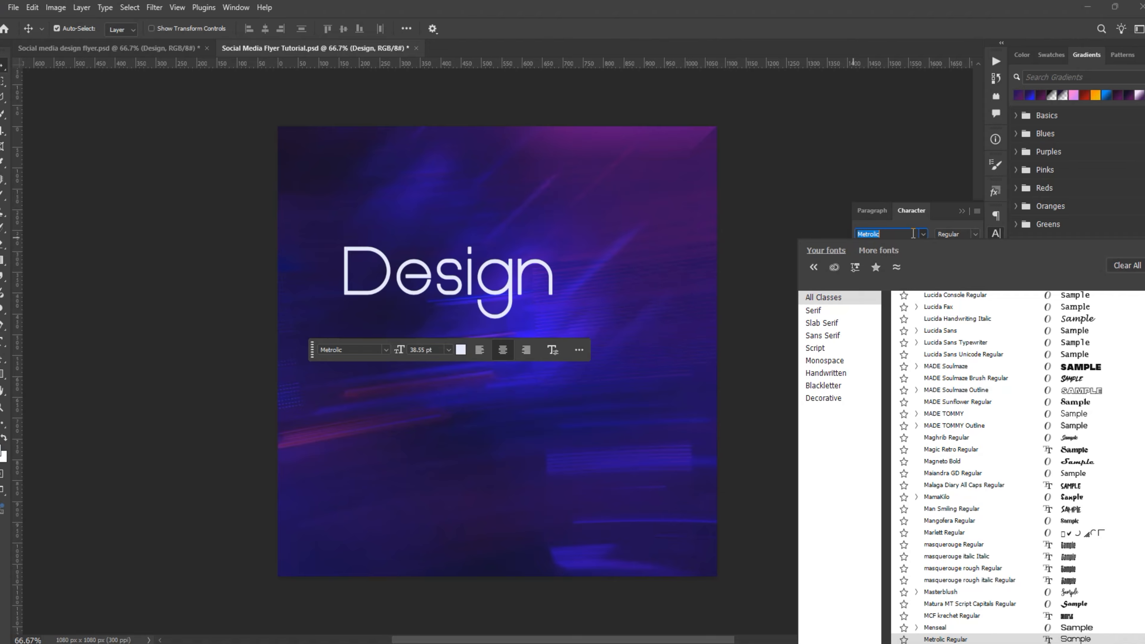
type("ari")
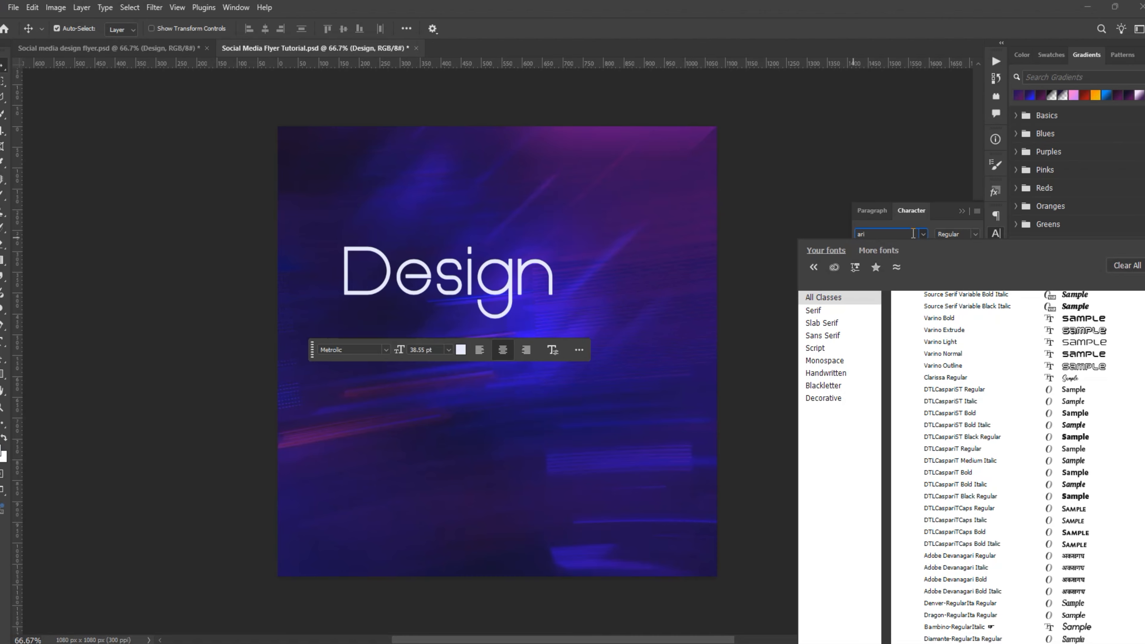
type("al")
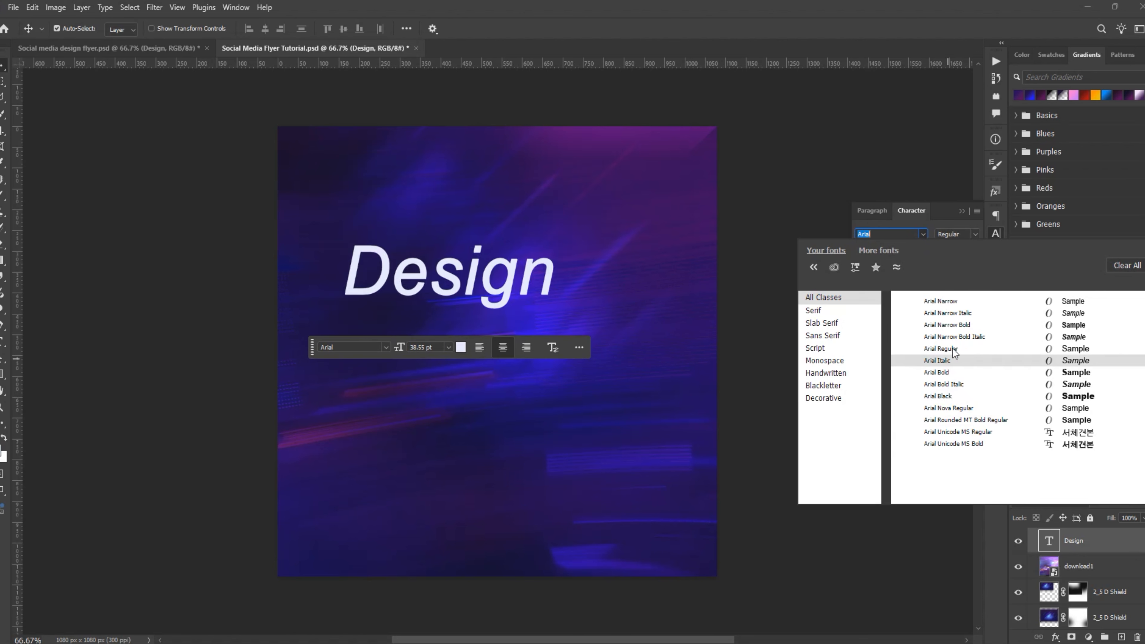
left_click(957, 302)
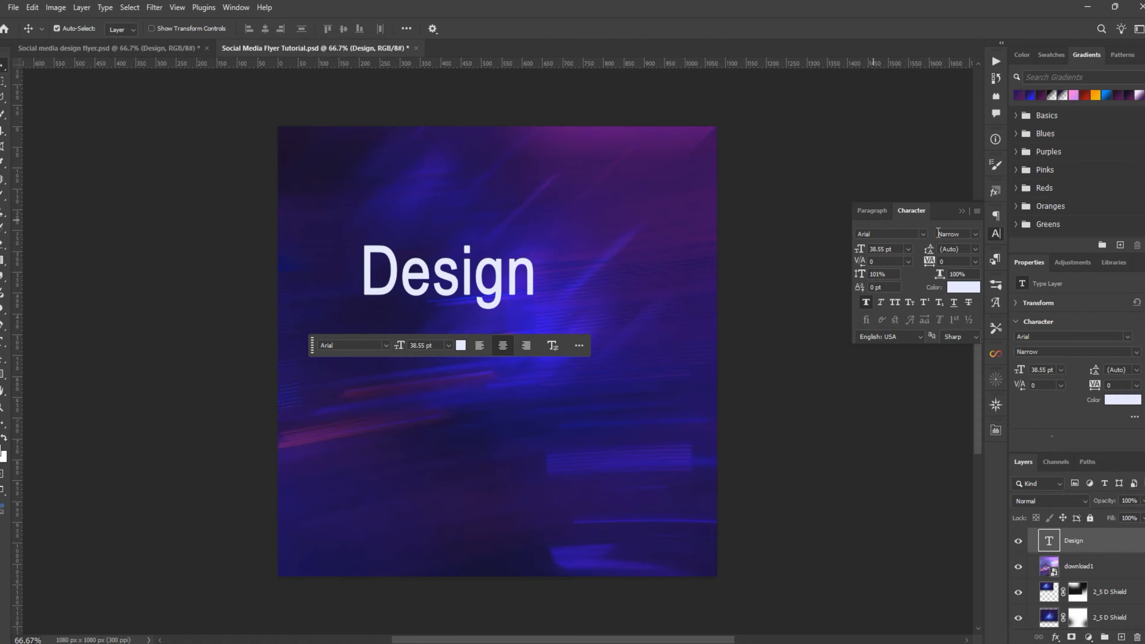
Check the title's font style in the finished flyer and set the tutorial's Design text to Arial Black.
left_click(131, 52)
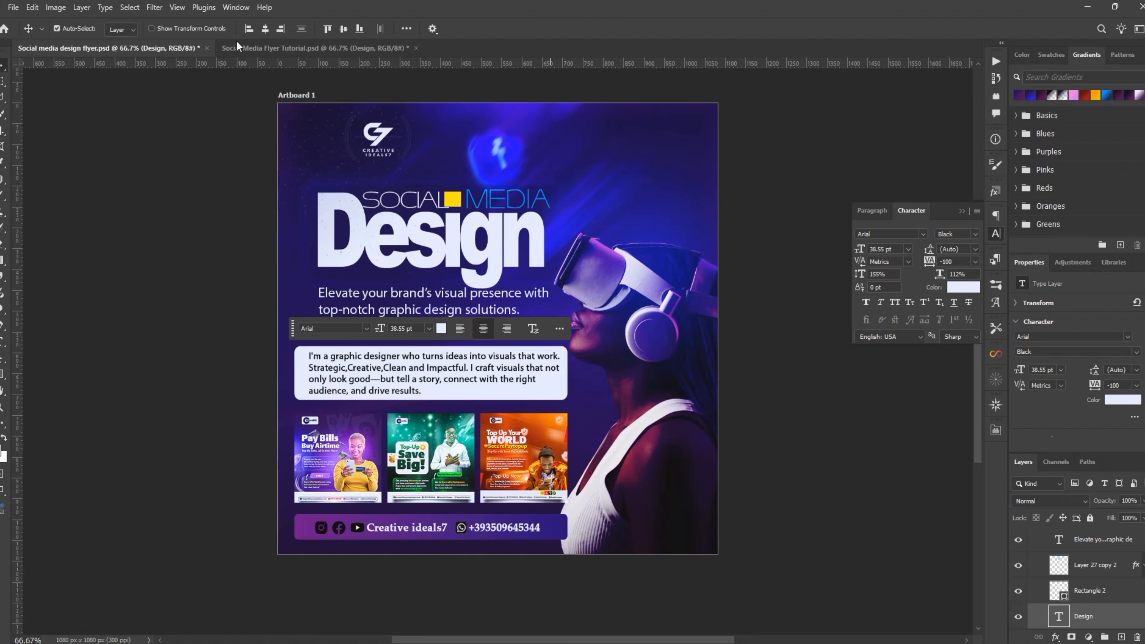
left_click(975, 234)
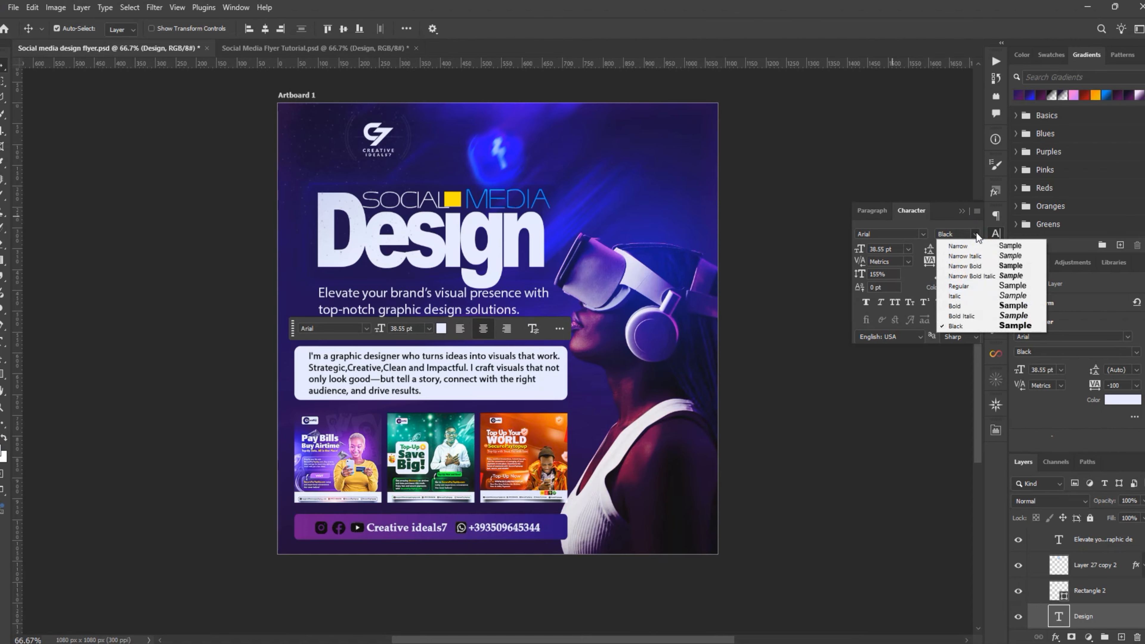
left_click(303, 49)
left_click(380, 47)
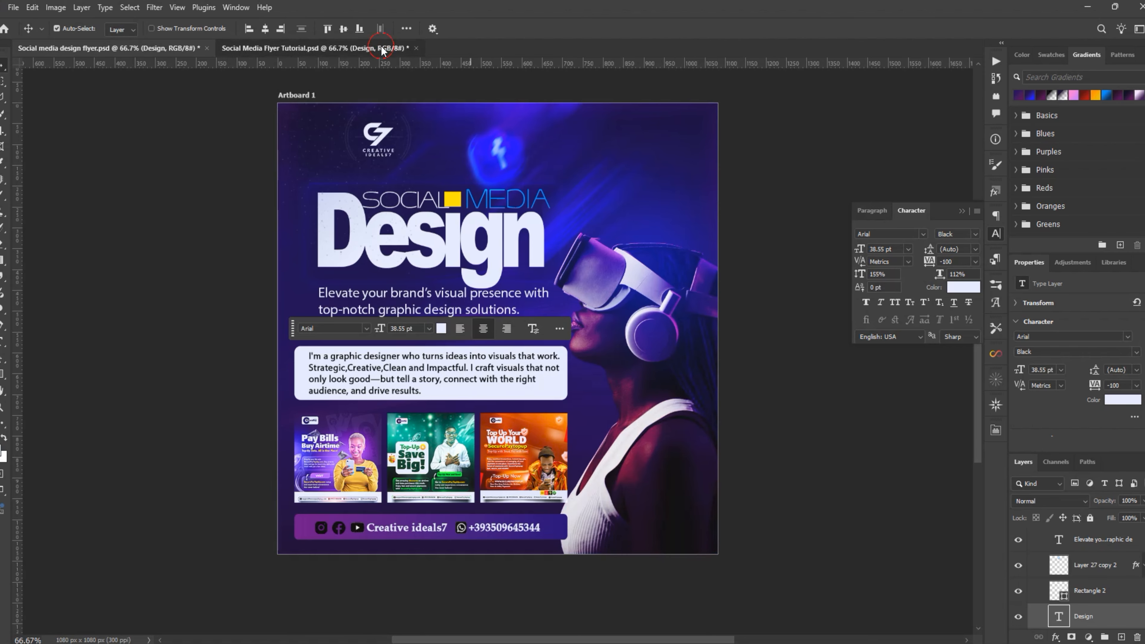
left_click(972, 233)
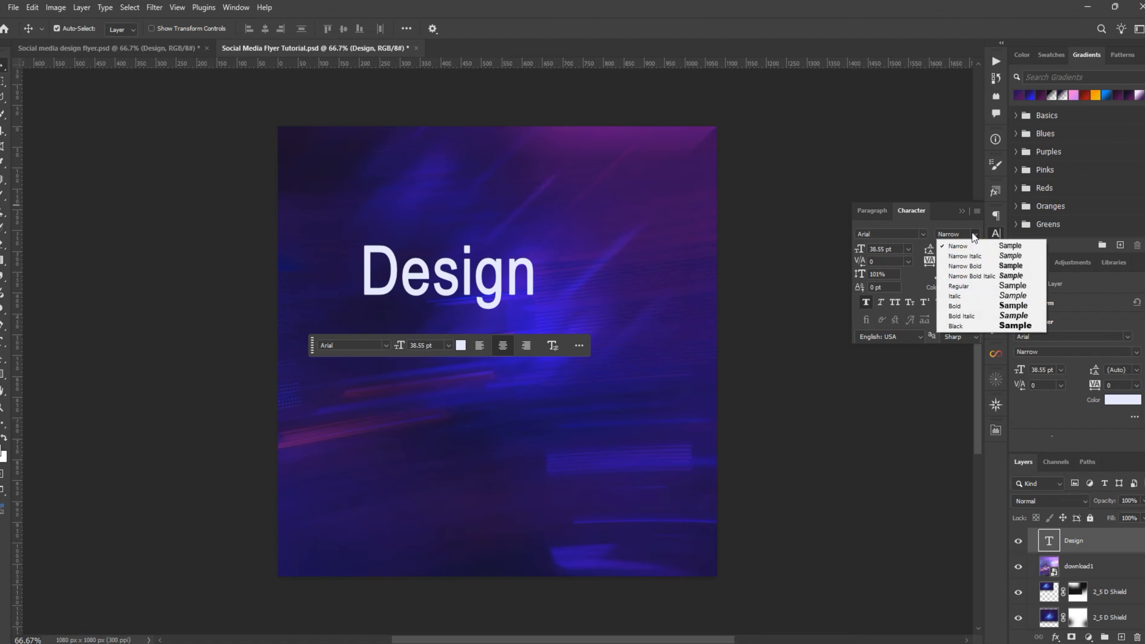
left_click(971, 323)
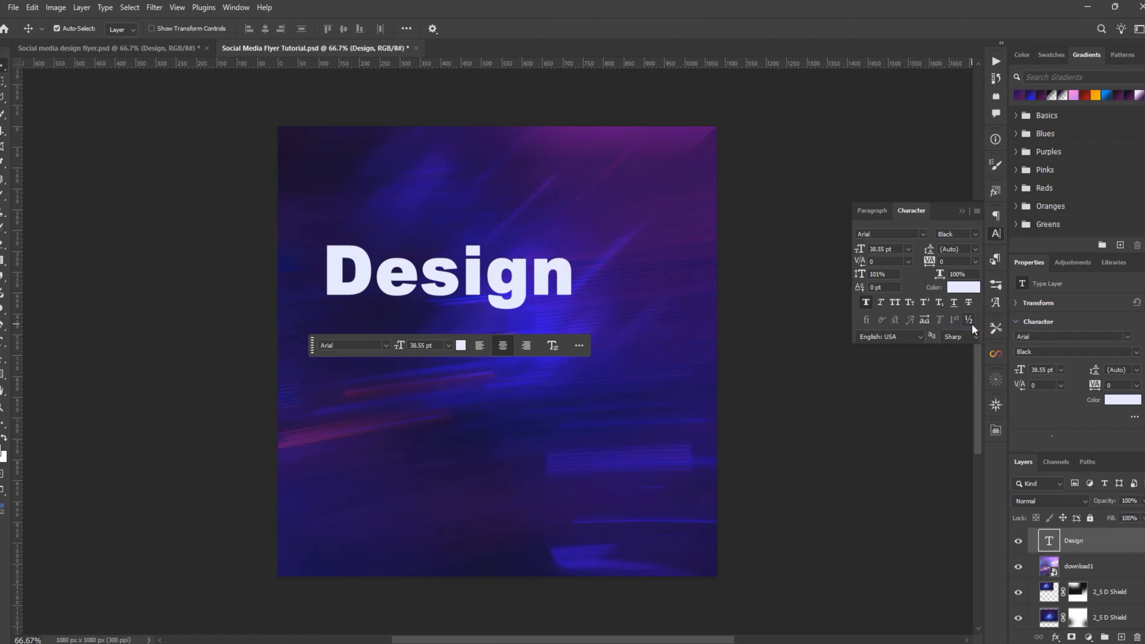
Turn faux bold off and back on for the Design text and compare it with the finished flyer's title.
left_click(862, 304)
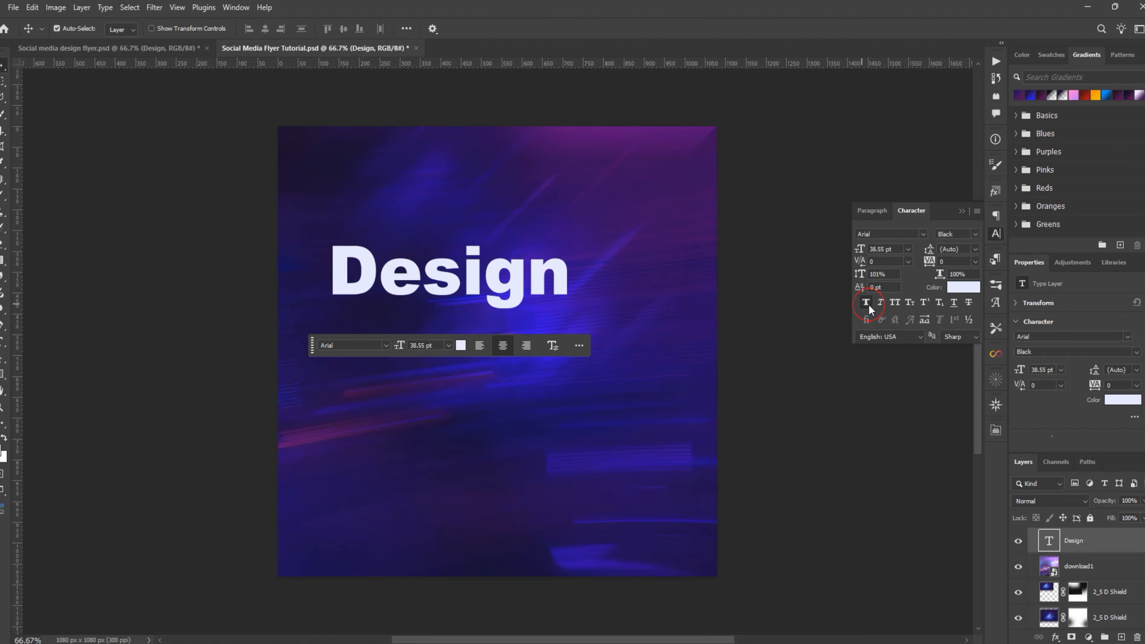
left_click(868, 305)
left_click(202, 53)
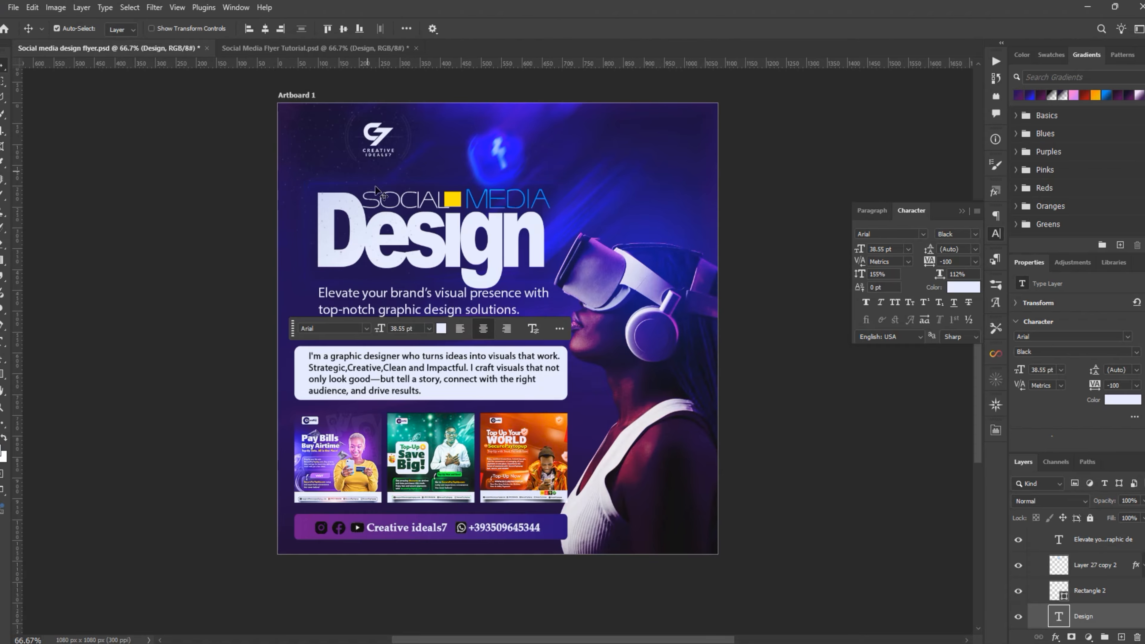
left_click(309, 49)
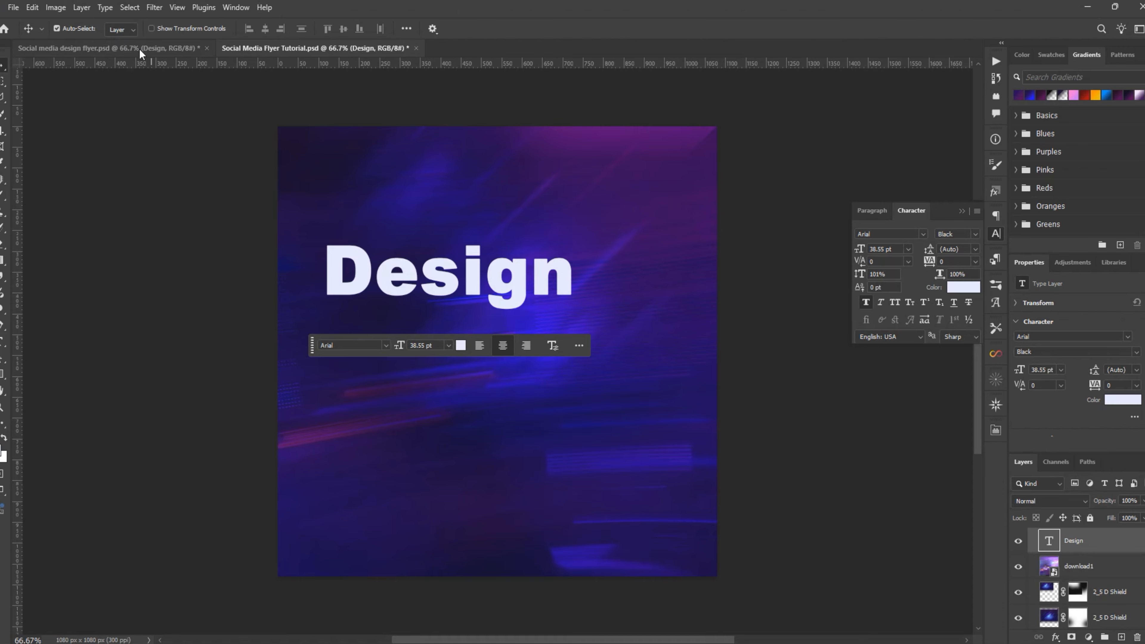
Check the title's letter spacing in the finished flyer and set the tutorial's Design text tracking to -100.
left_click(164, 45)
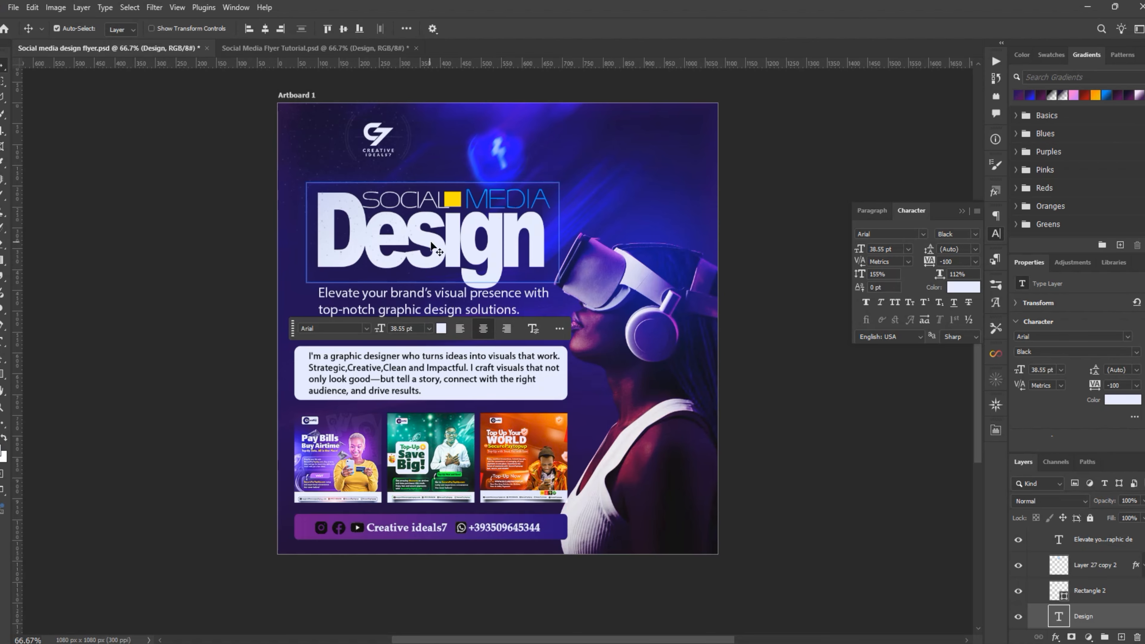
left_click(334, 46)
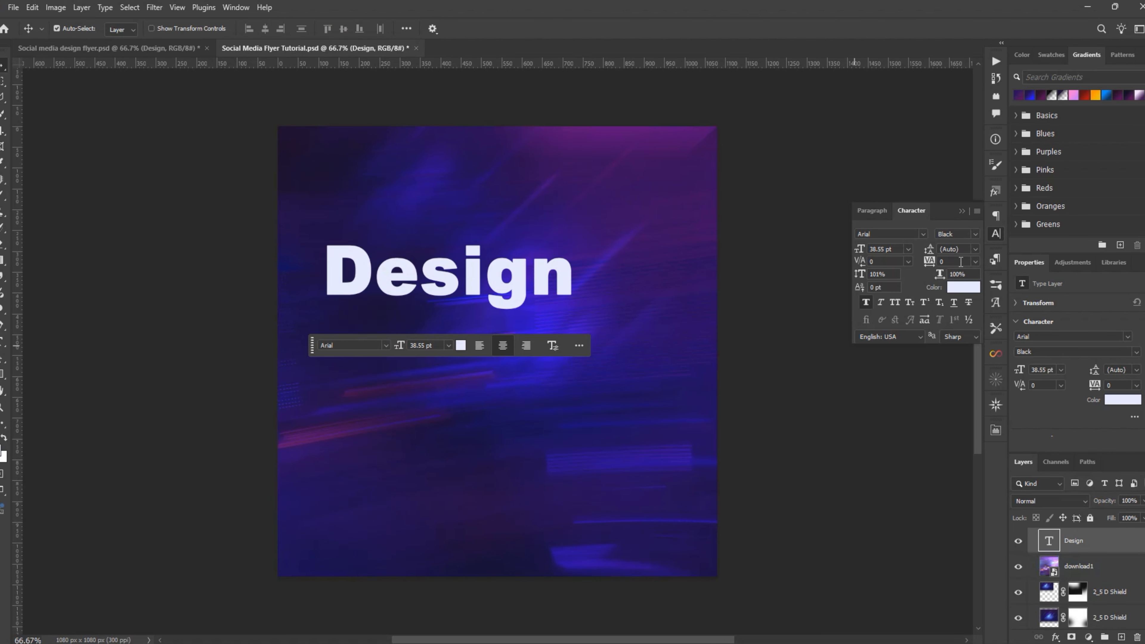
left_click(974, 261)
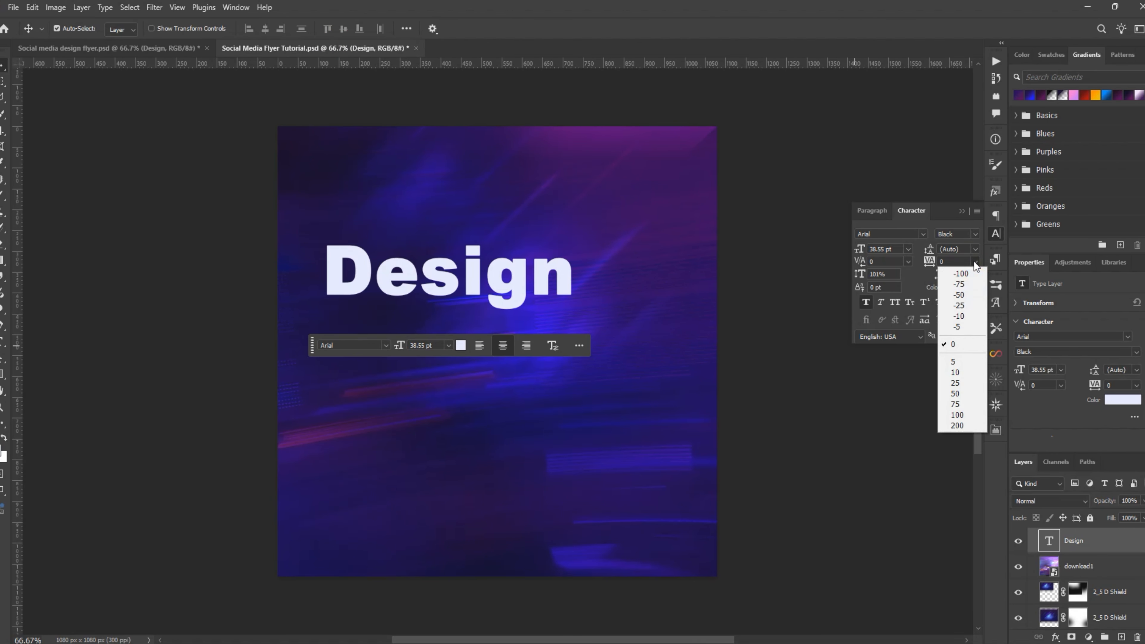
left_click(961, 274)
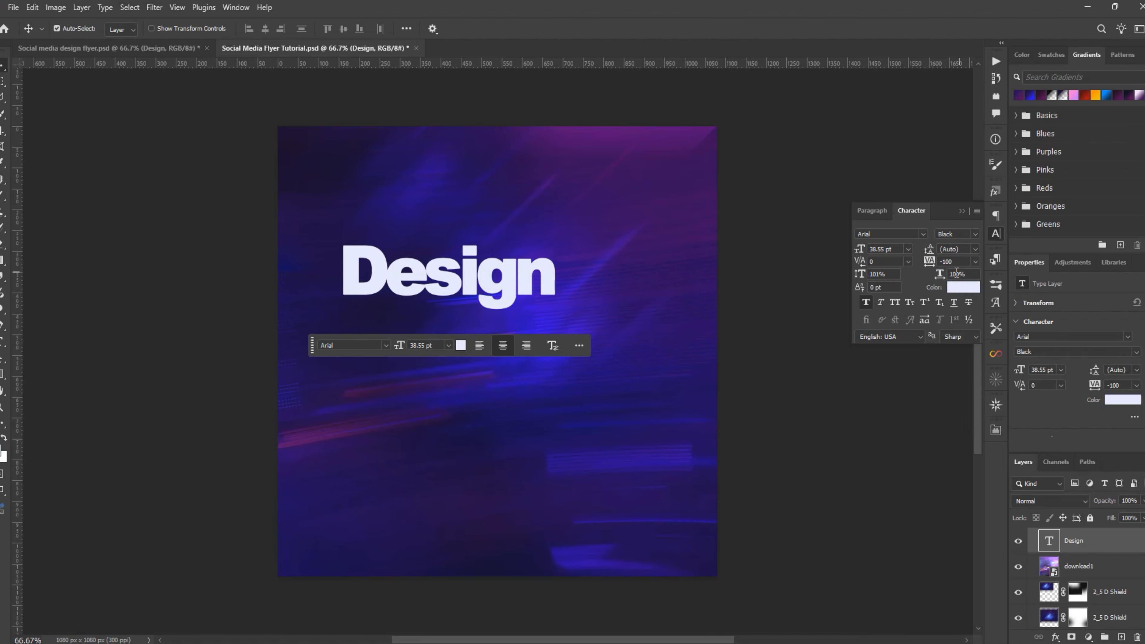
Set the Design text's vertical scale to 155%.
left_click(861, 271)
type("155")
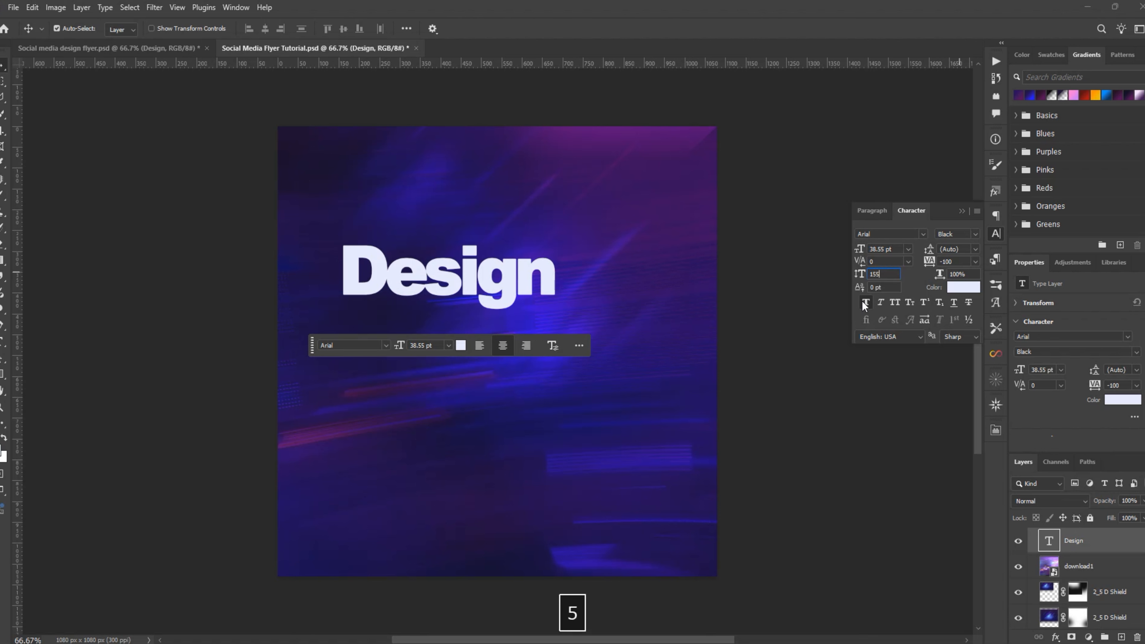
key("Return")
left_click(862, 301)
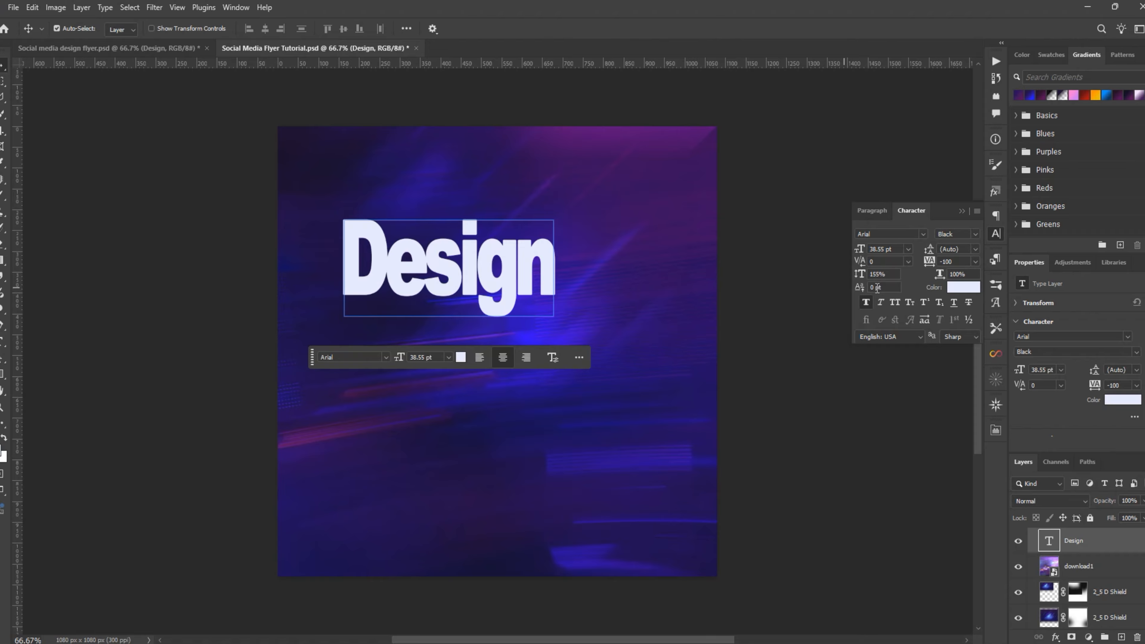
Check the title's scaling in the finished flyer and set the tutorial's Design text horizontal scale to 112%.
left_click(185, 50)
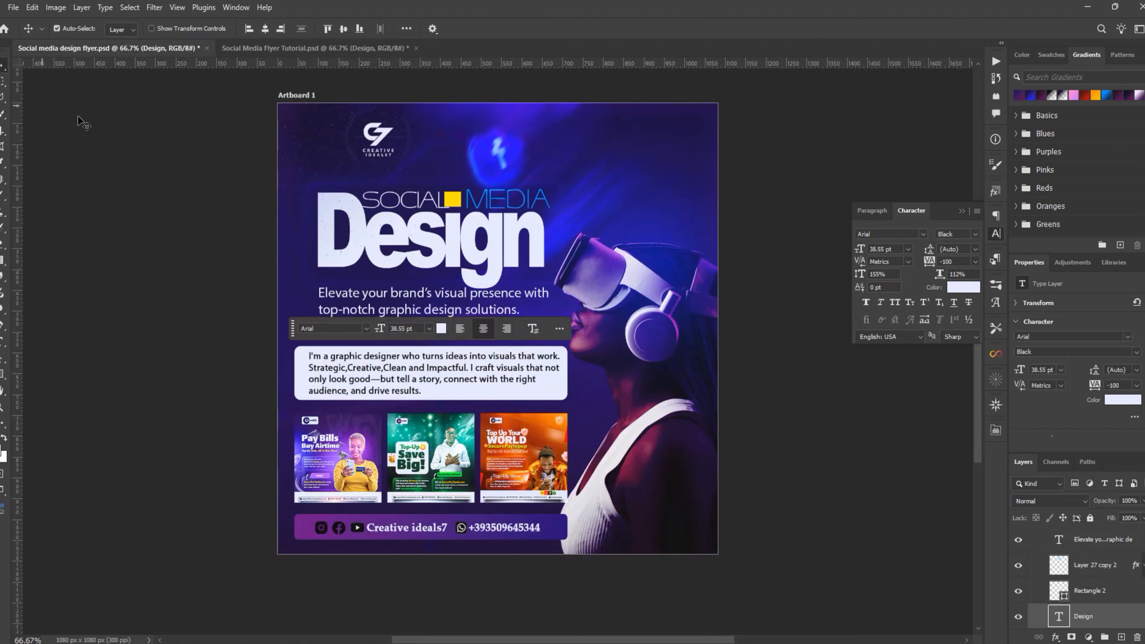
left_click(346, 47)
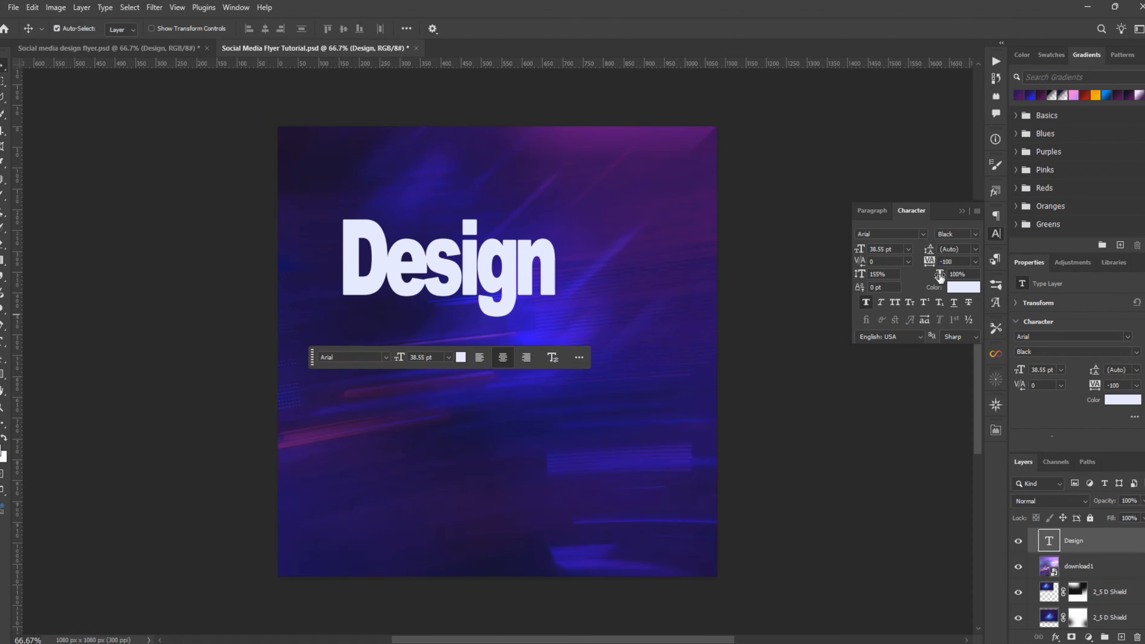
left_click(969, 273)
type("112")
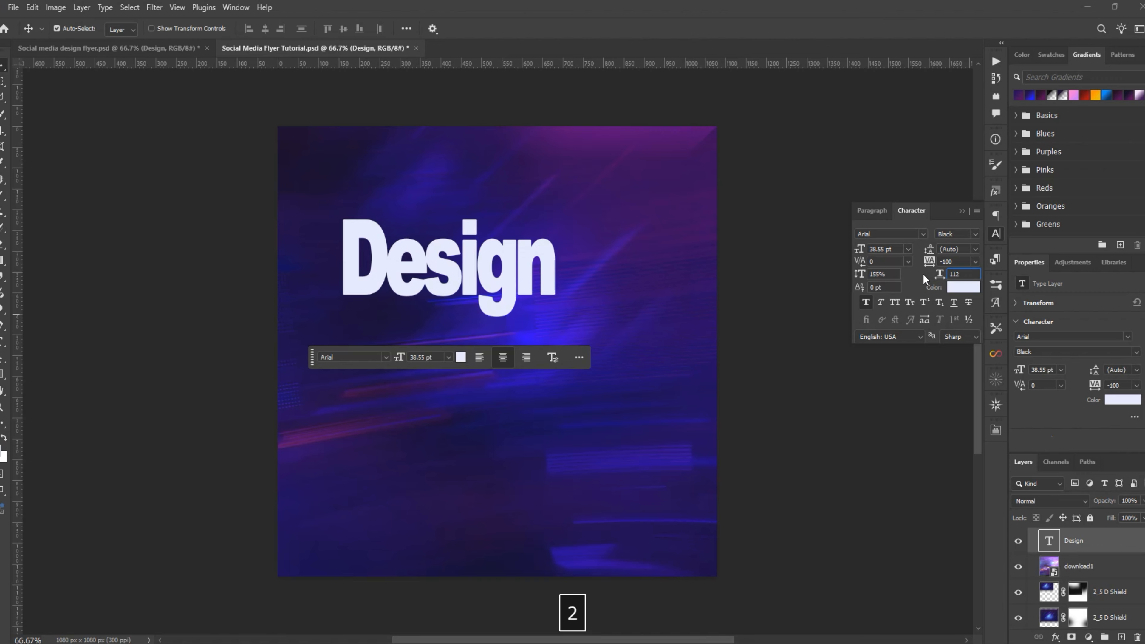
key("Return")
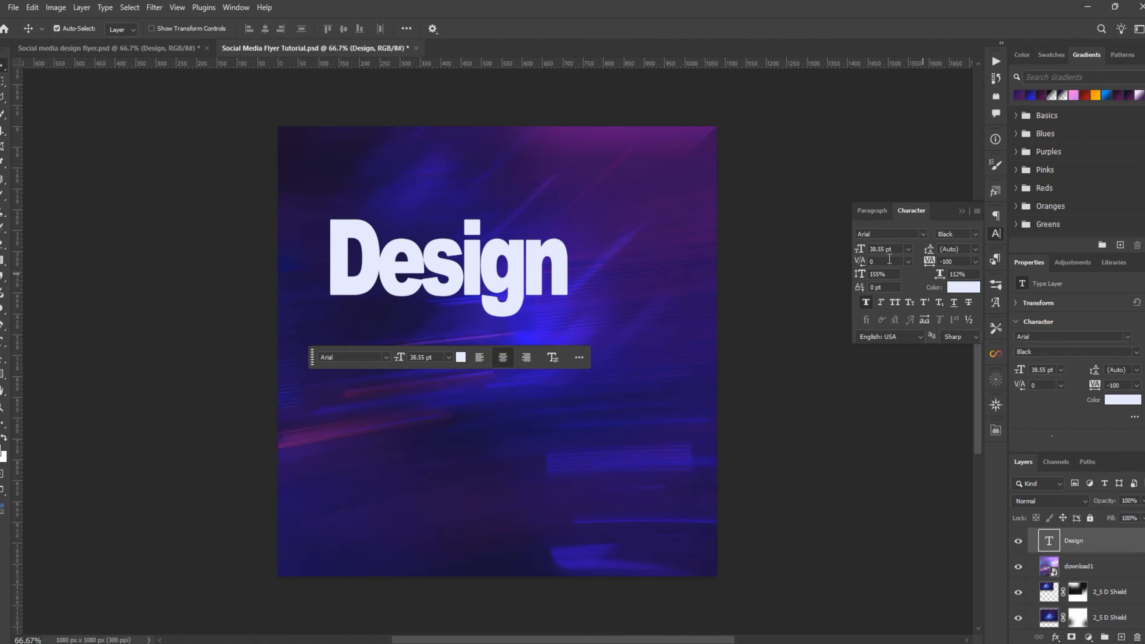
Set the Design text's kerning to Metrics and save the document.
left_click(908, 262)
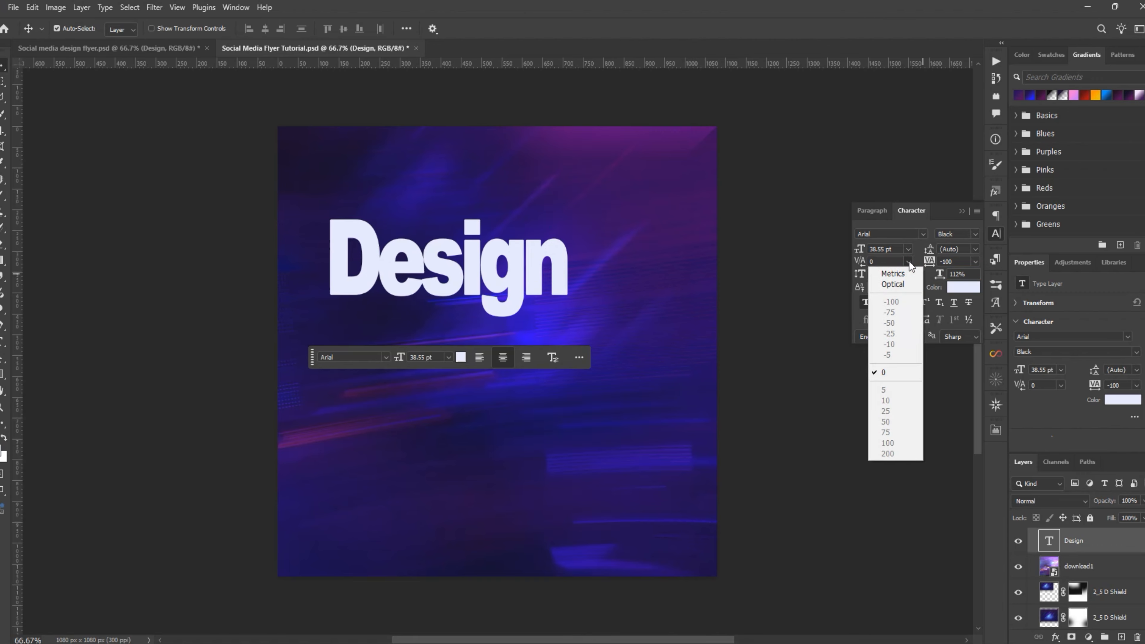
left_click(902, 274)
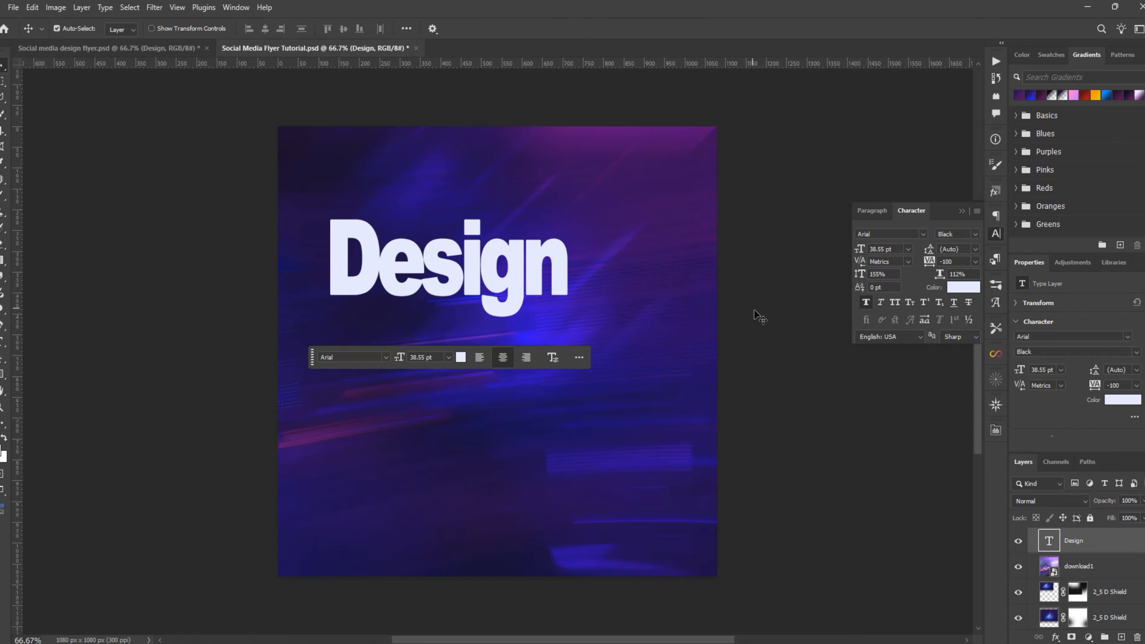
key("ctrl+s")
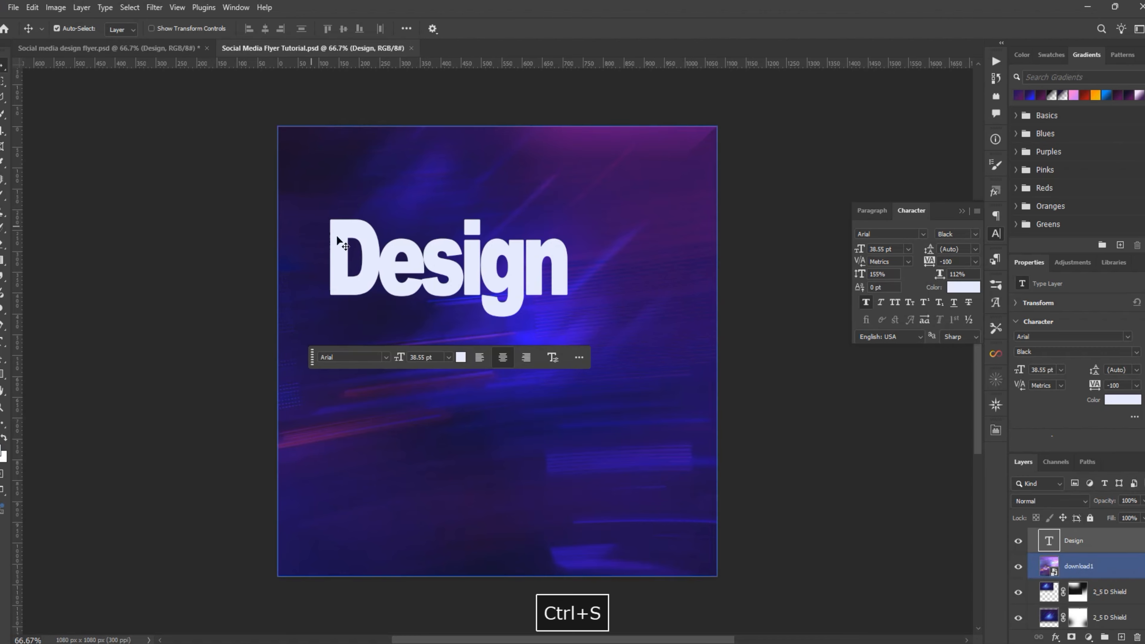
Move the Design title slightly down and to the right on the canvas and save the document.
left_click_drag(512, 309, 518, 317)
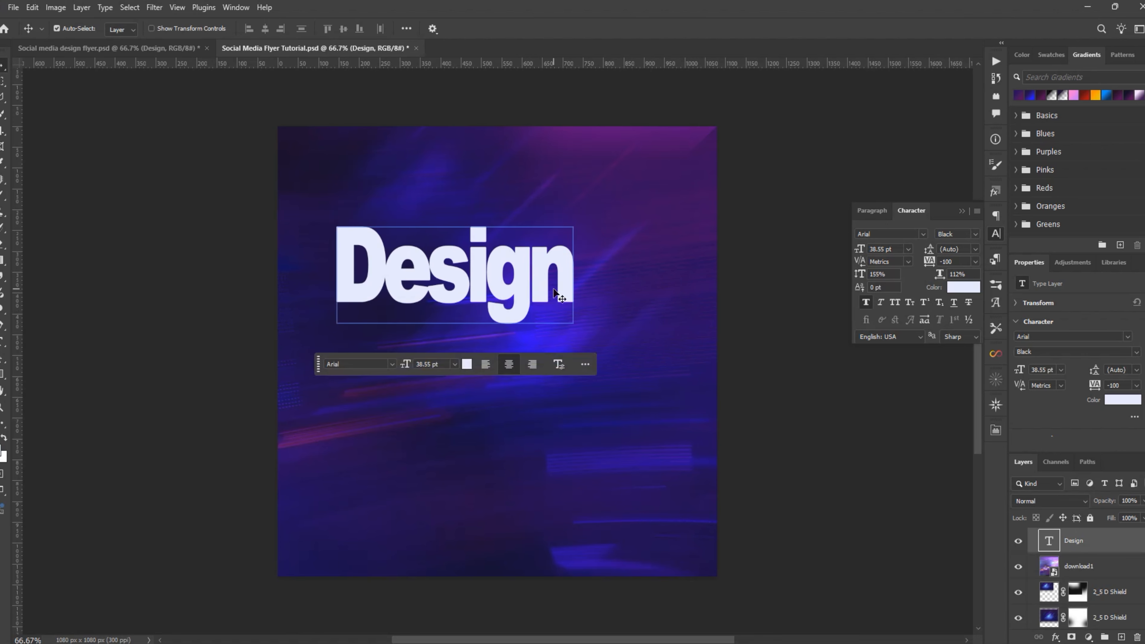
key("ctrl+s")
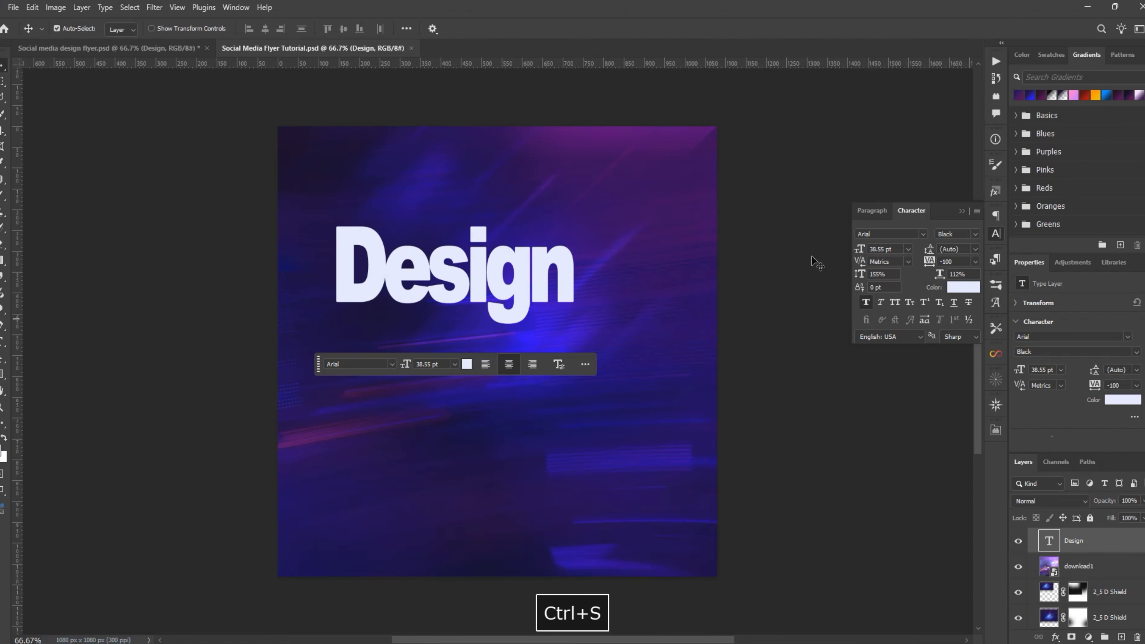
Check the finished flyer's title, add a separate Social text above the tutorial's Design title and set its font to AireoDisplay Regular.
left_click(143, 48)
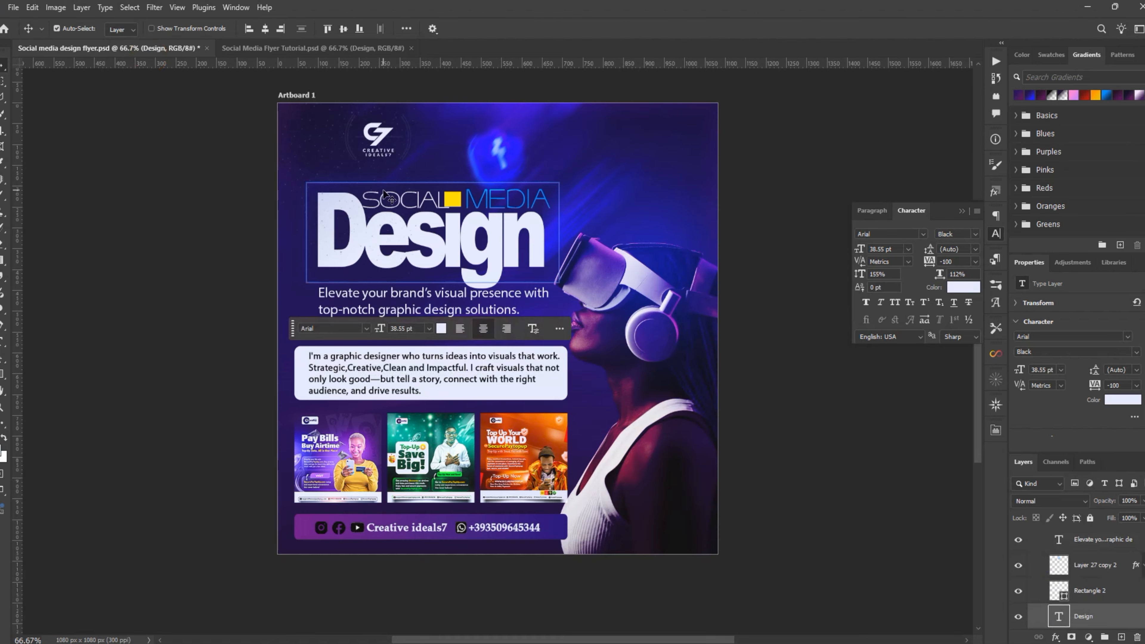
left_click(263, 48)
key("t")
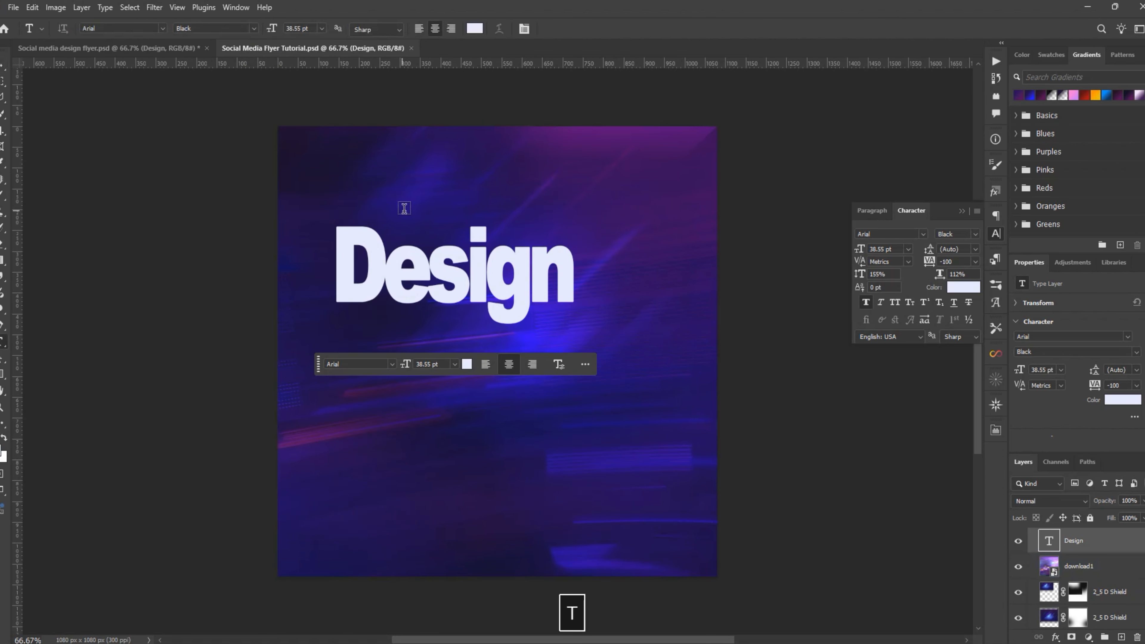
left_click(413, 189)
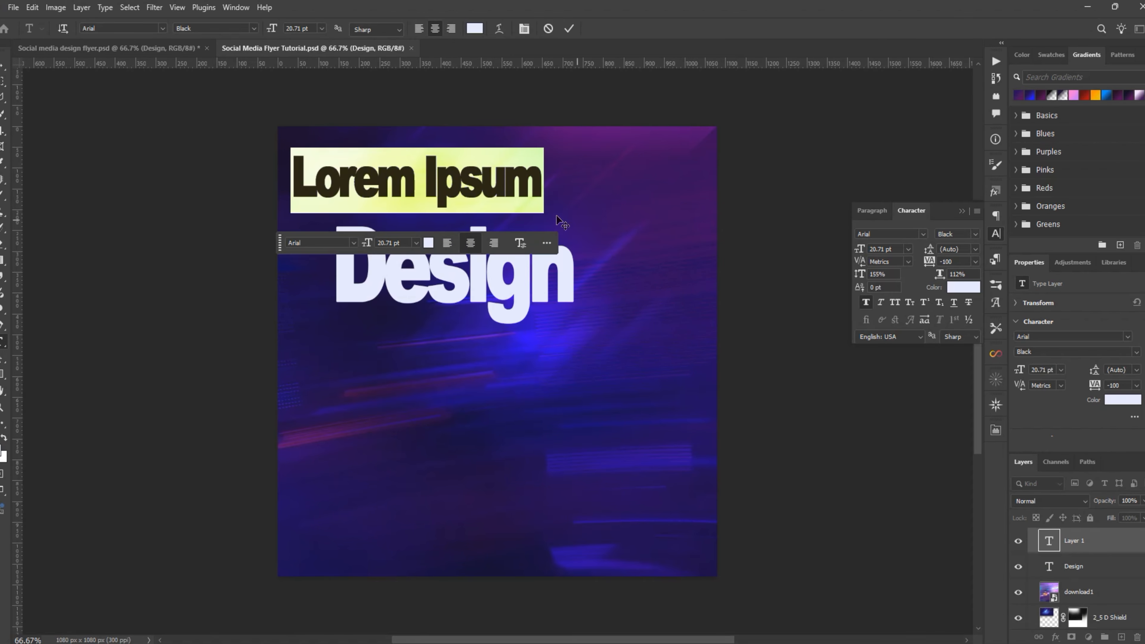
type("So")
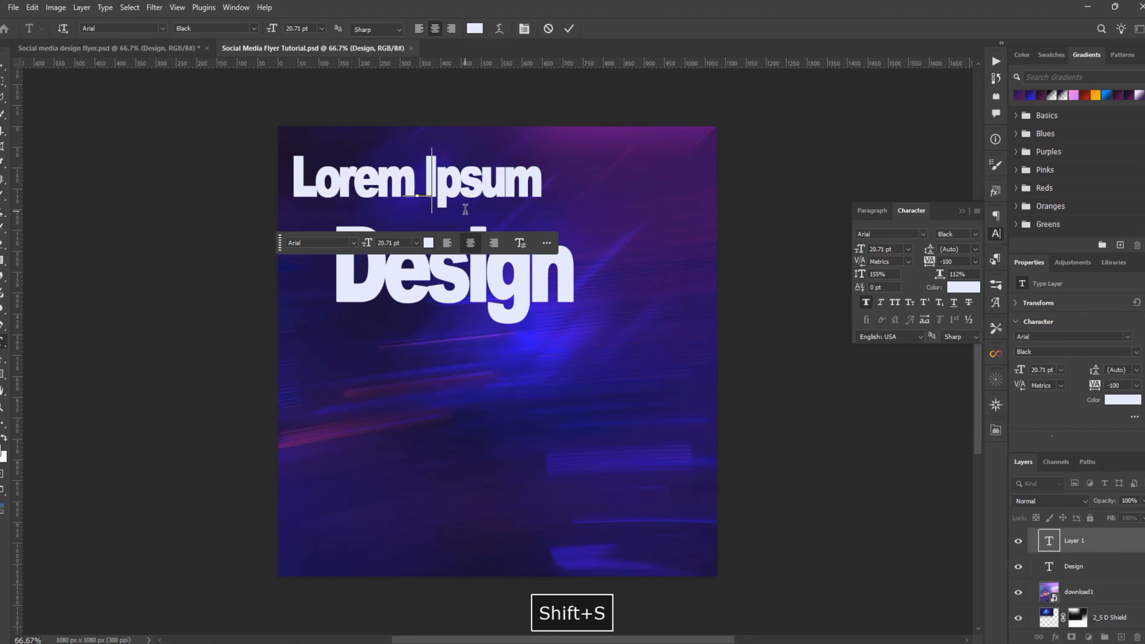
type("cial")
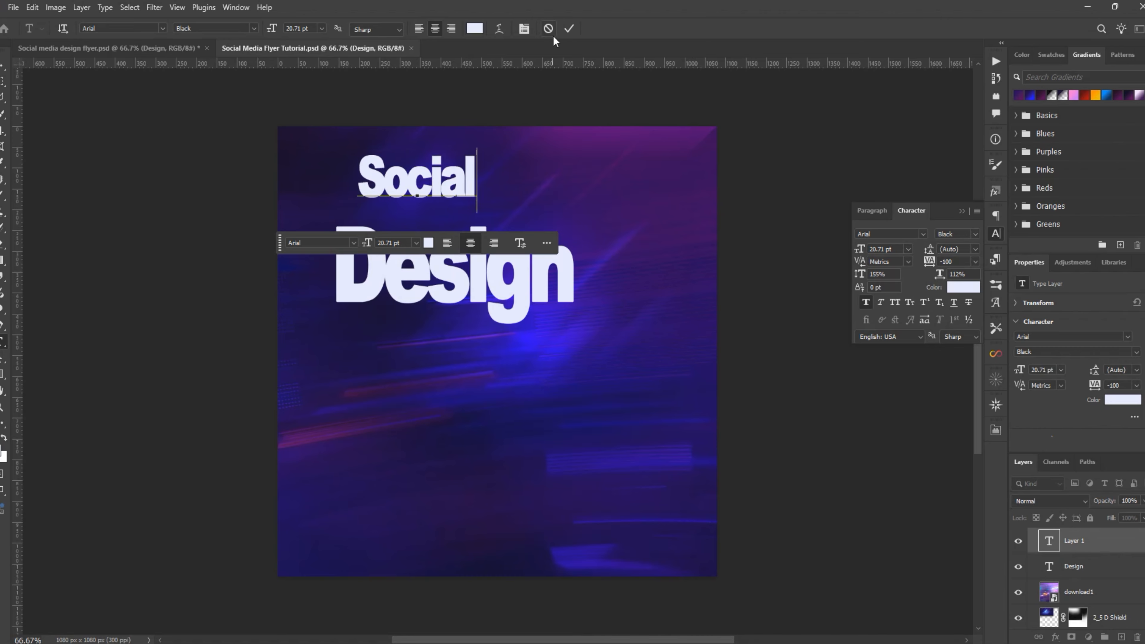
left_click(570, 30)
key("v")
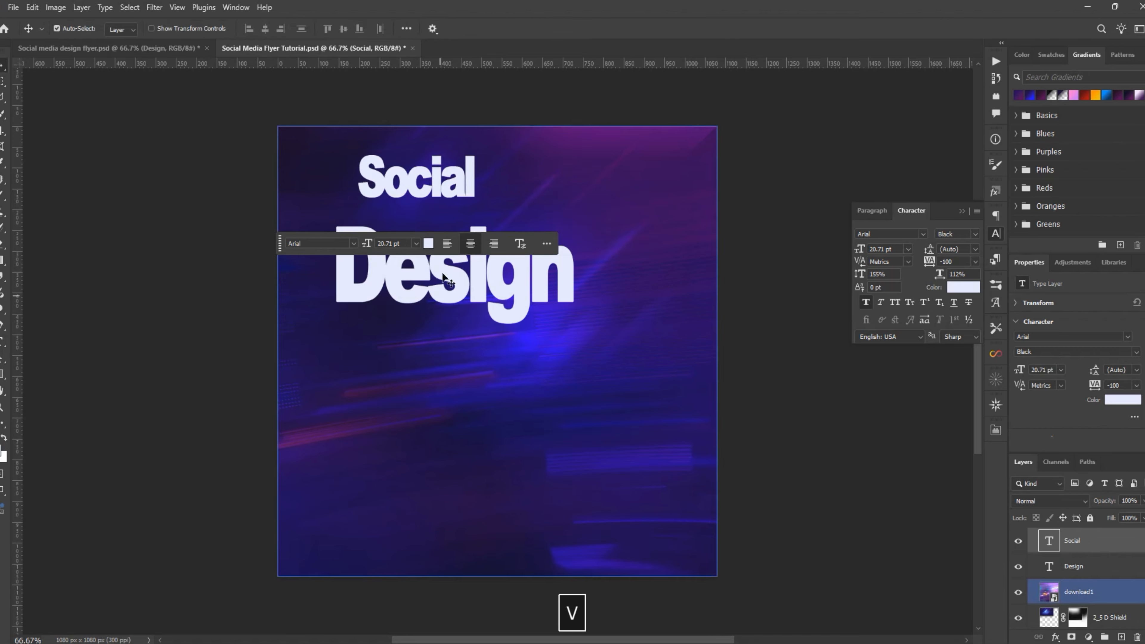
left_click(923, 235)
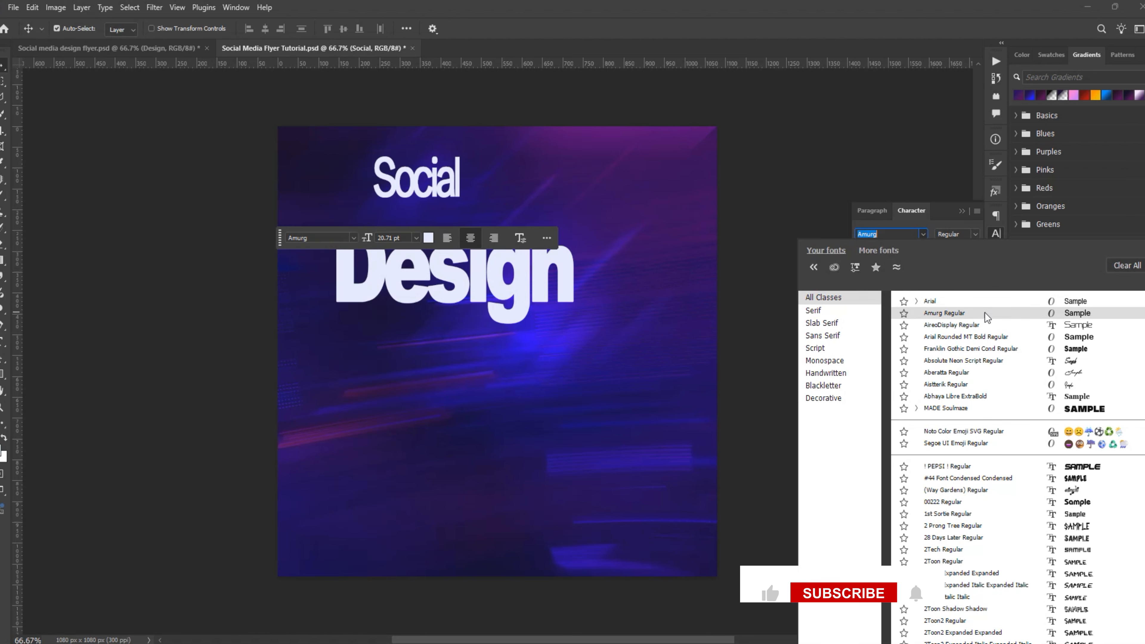
left_click(984, 329)
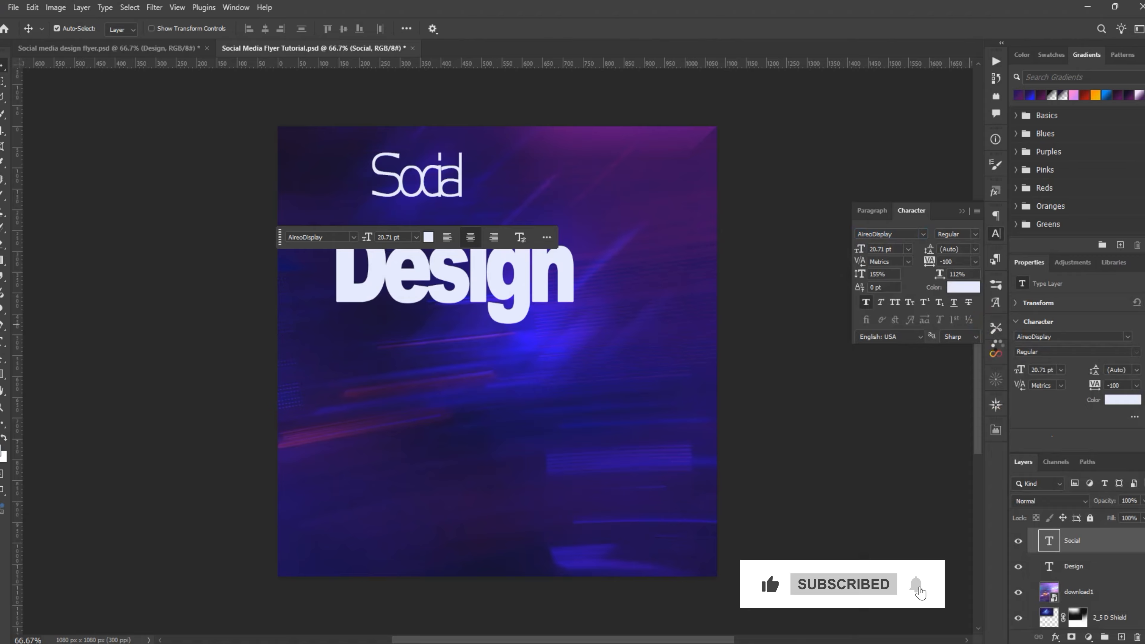
Find and select the SOCIAL text layer in the finished flyer, temporarily hiding the Design layer.
left_click(134, 48)
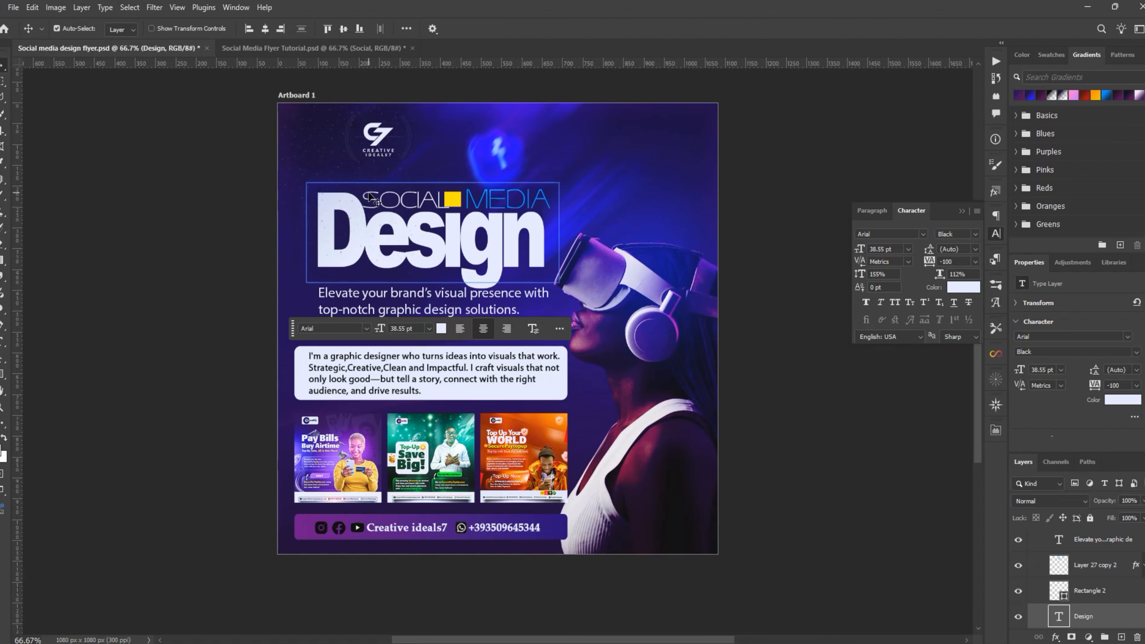
left_click(1019, 617)
left_click(400, 201)
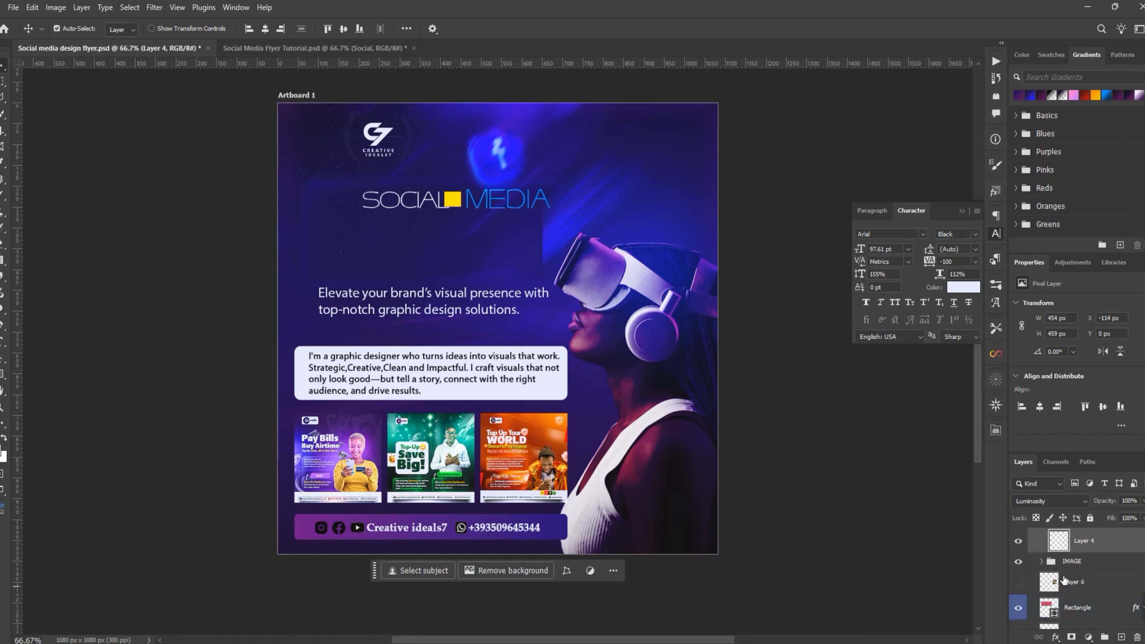
scroll(1064, 582, "up", 1)
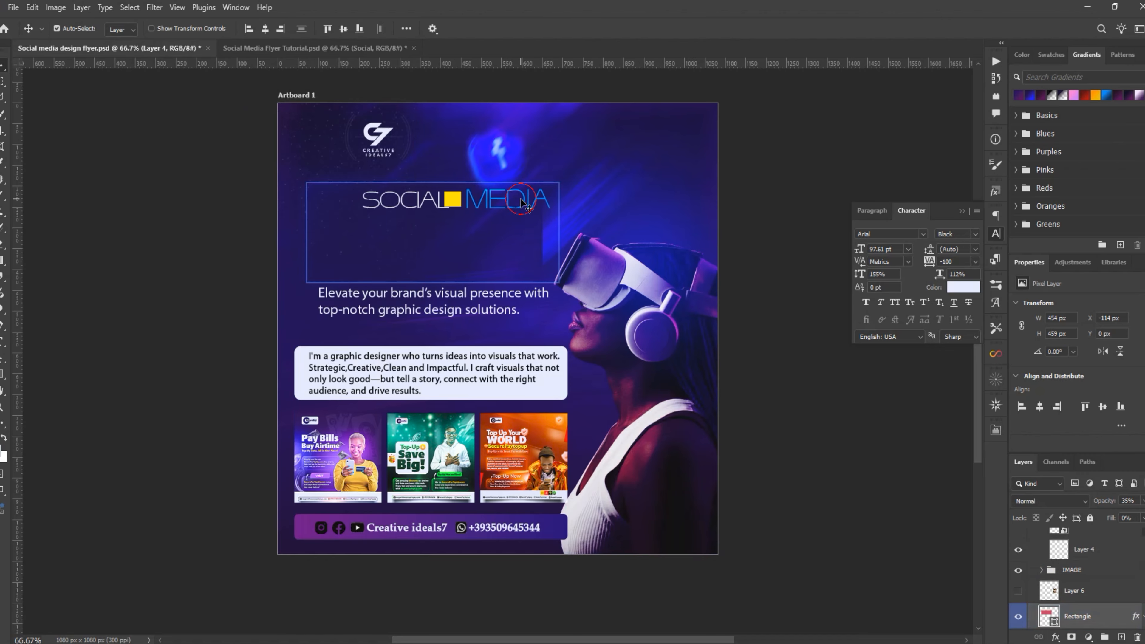
scroll(1103, 571, "up", 3)
left_click(1102, 576)
scroll(1103, 572, "down", 3)
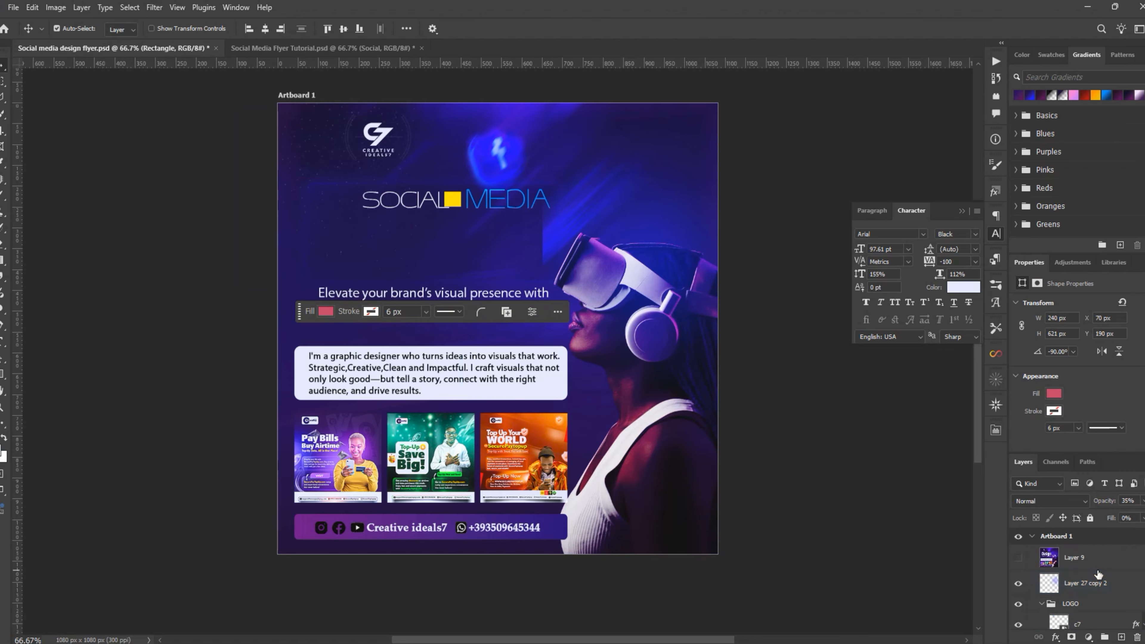
left_click(1085, 580)
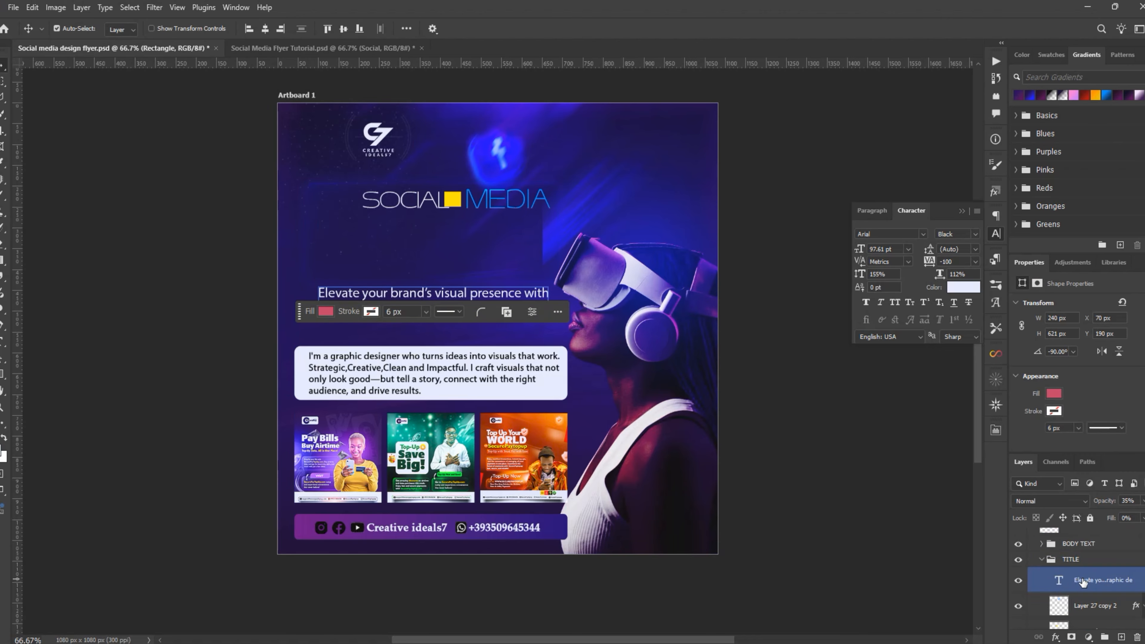
scroll(1078, 578, "down", 3)
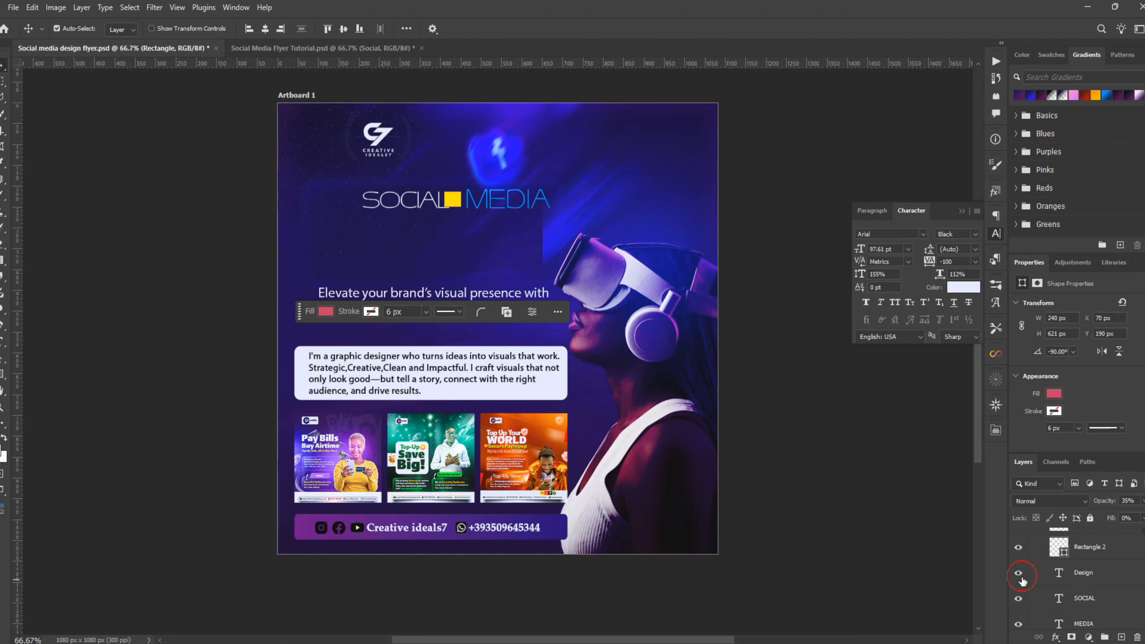
left_click(1018, 574)
left_click(1087, 576)
left_click(1086, 599)
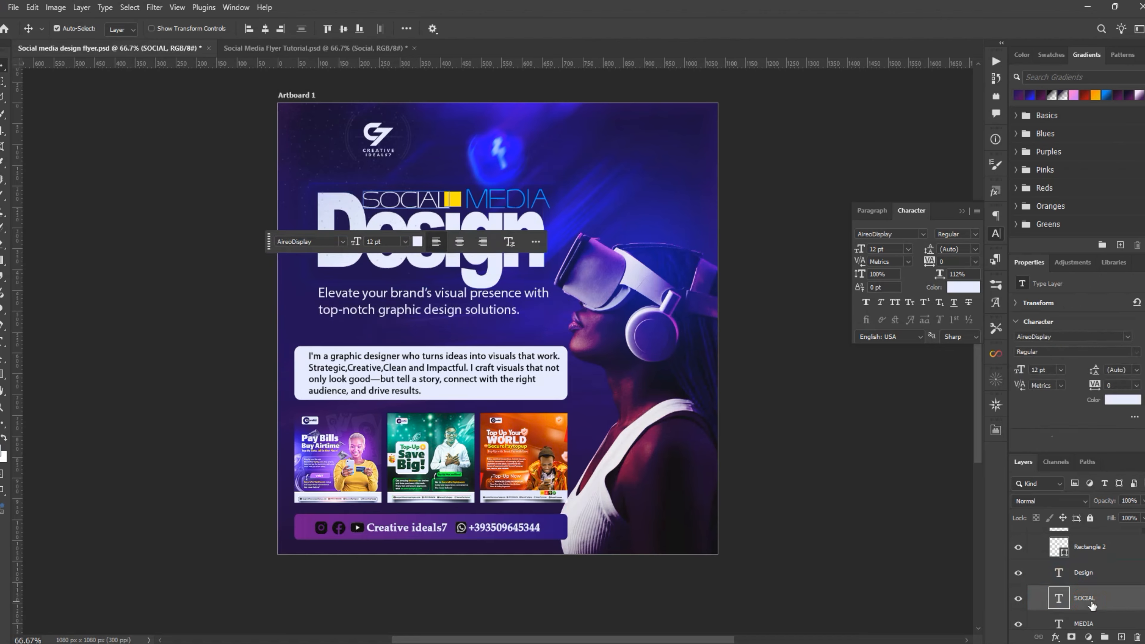
Examine the font and character settings of the finished flyer's SOCIAL text.
left_click(893, 236)
left_click(923, 235)
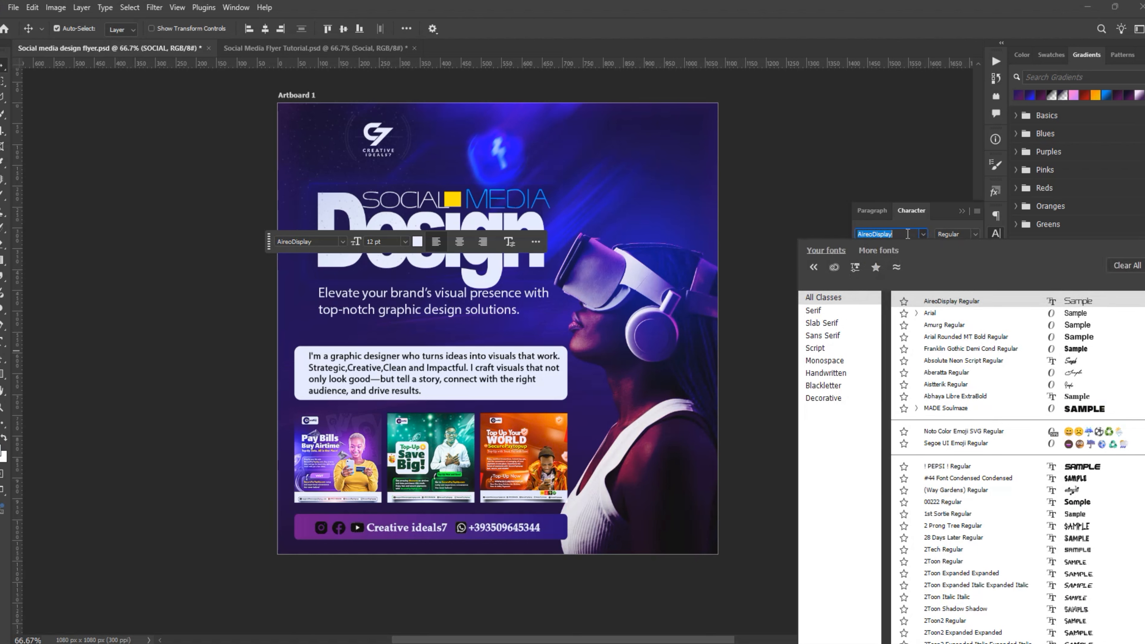
left_click(908, 234)
left_click(900, 219)
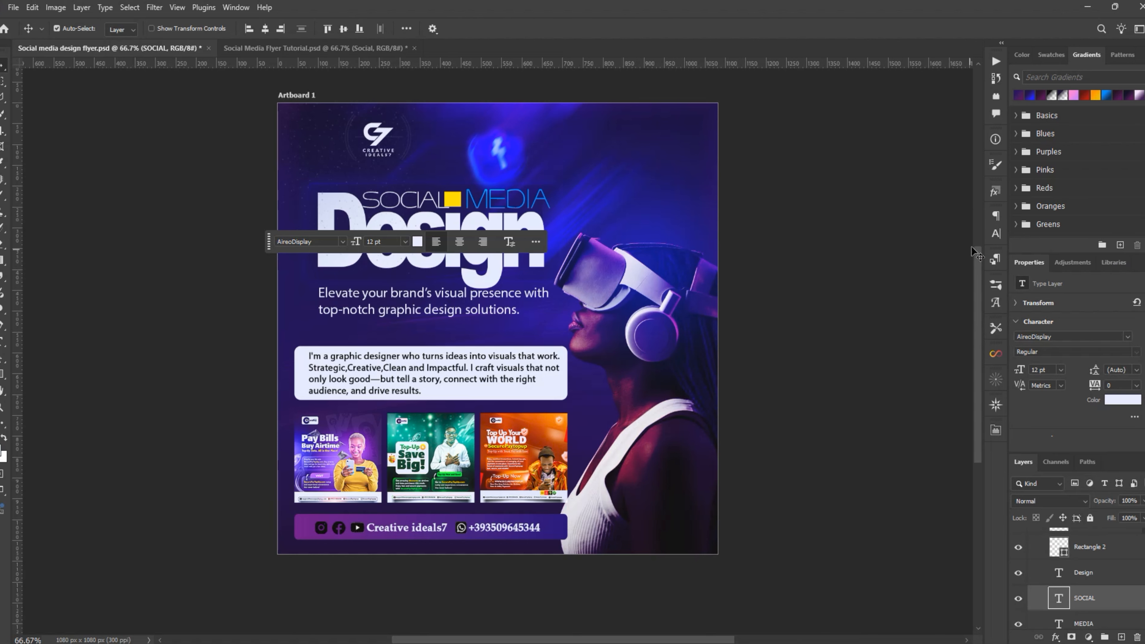
left_click(996, 233)
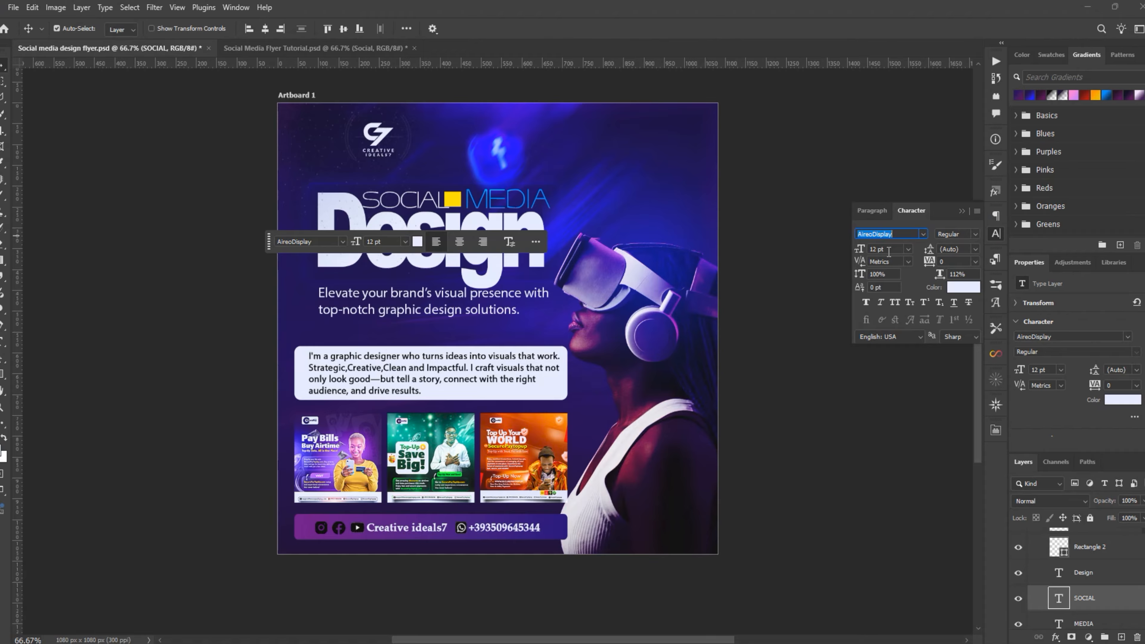
Set both the tracking and the kerning of the tutorial's Social text to 0.
left_click(342, 48)
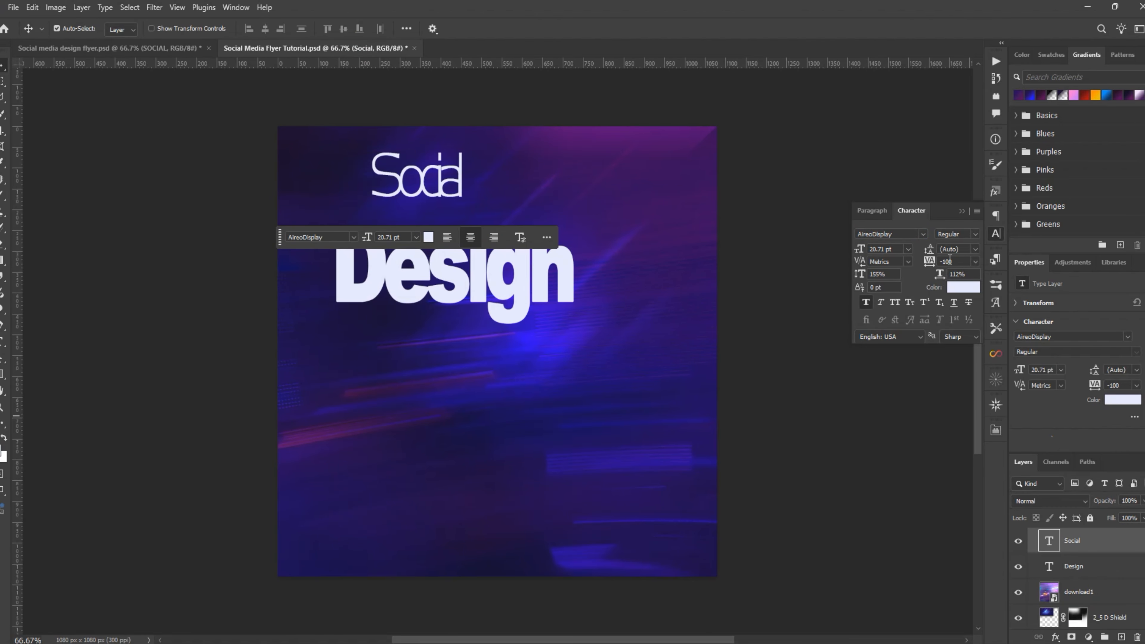
left_click(975, 262)
left_click(964, 343)
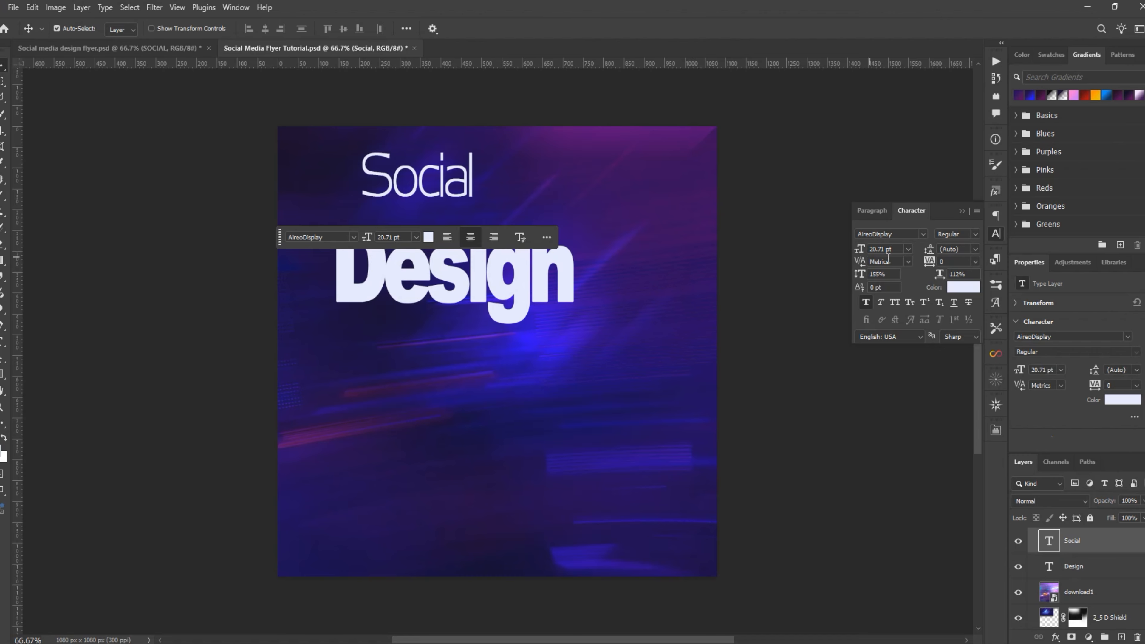
left_click(908, 261)
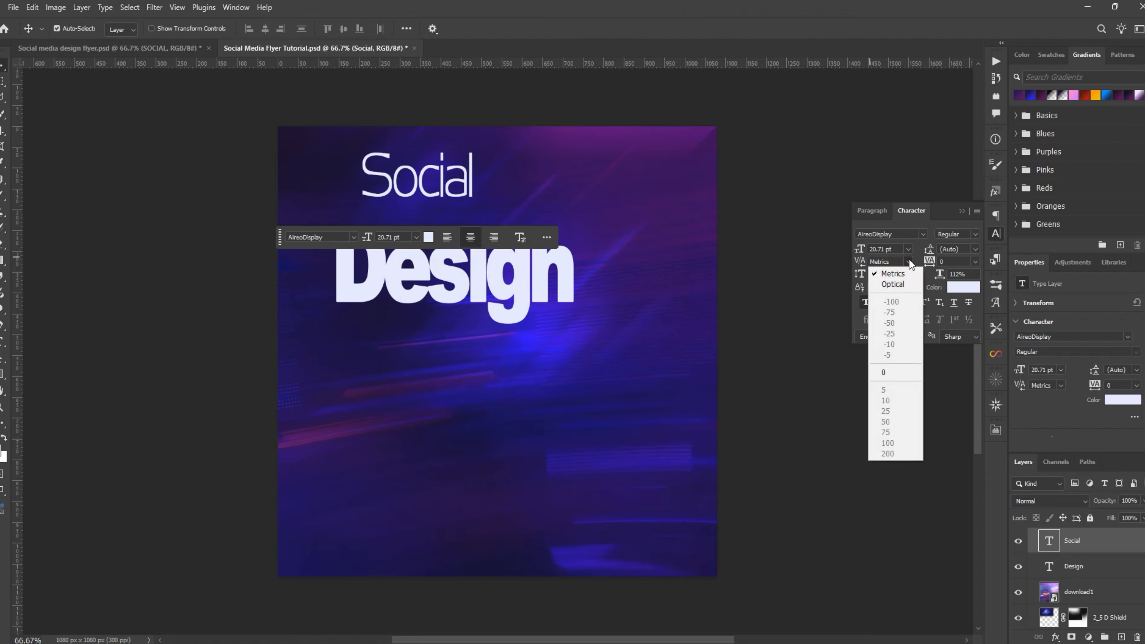
left_click(889, 372)
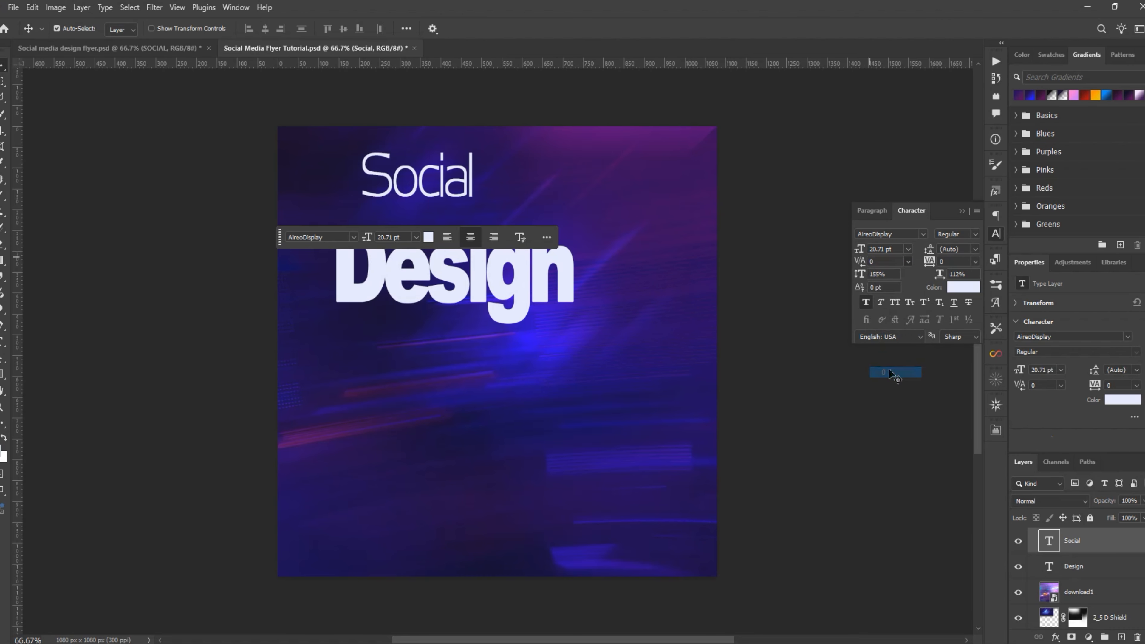
Turn off Faux Bold for the Social text and set its vertical scale to 100%.
left_click(865, 303)
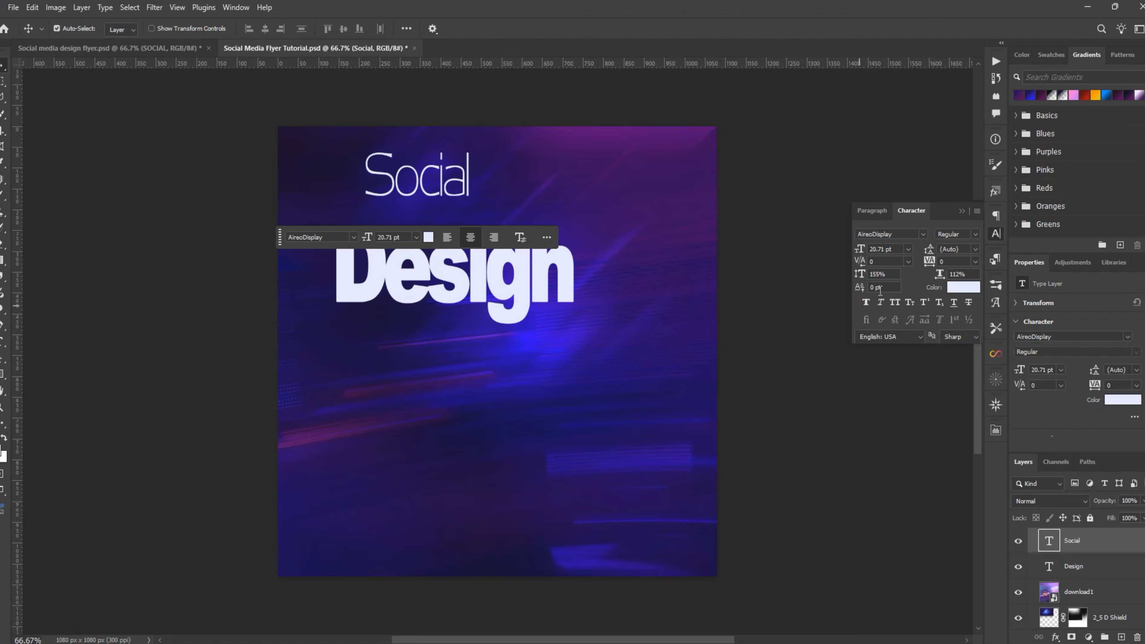
left_click(892, 273)
type("10")
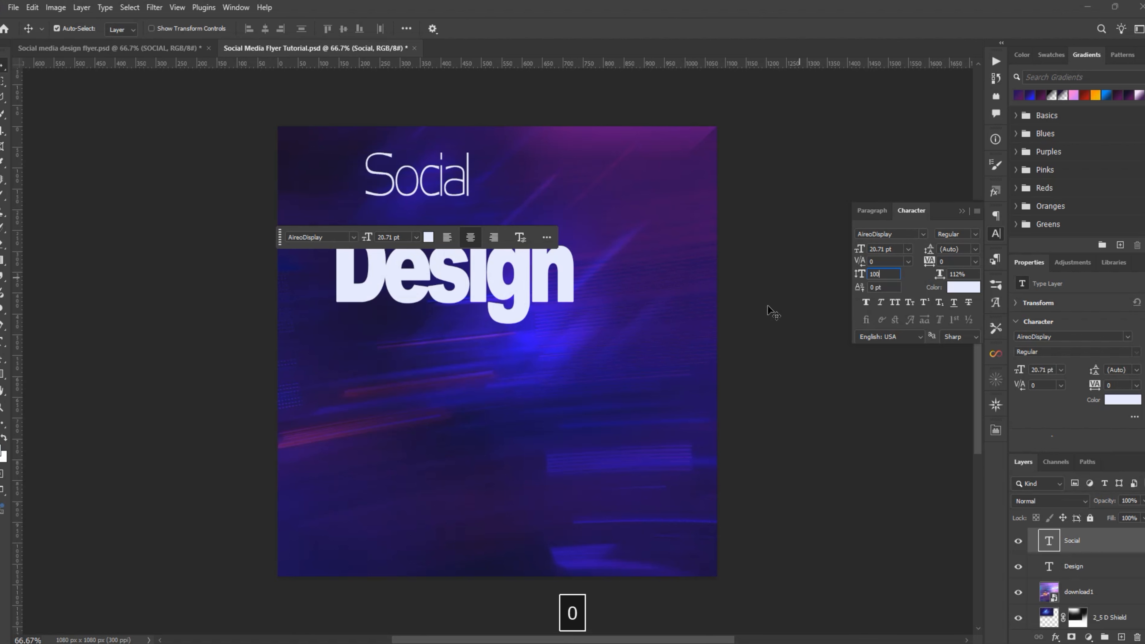
type("0")
key("Return")
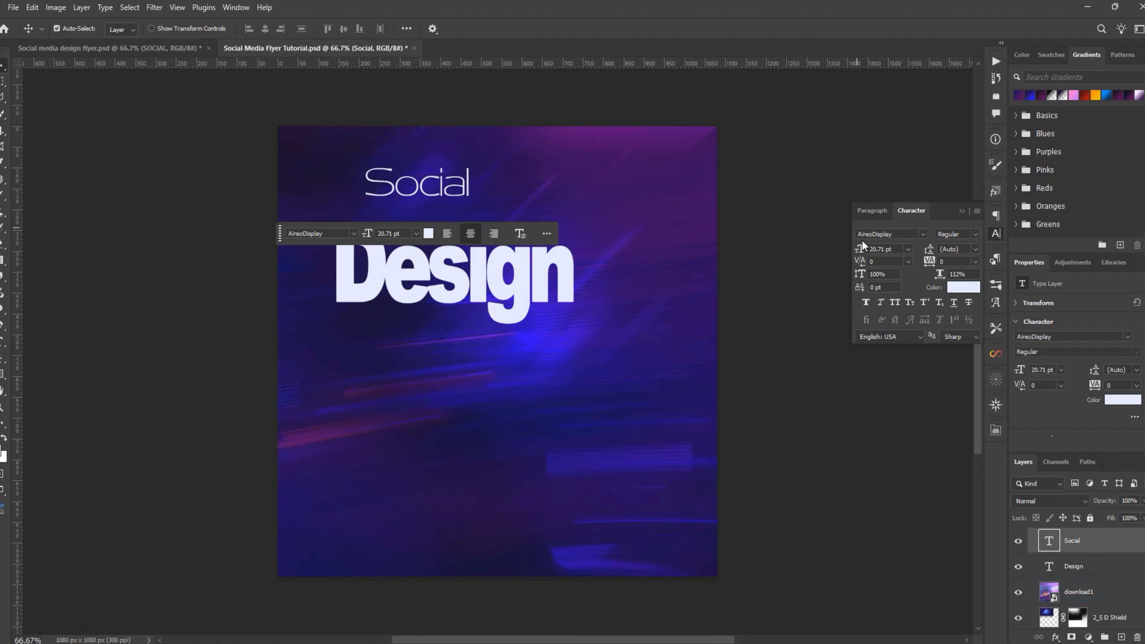
Set the Social text's font size to 16 pt and move the floating text options bar clear of the title.
left_click_drag(862, 253, 858, 254)
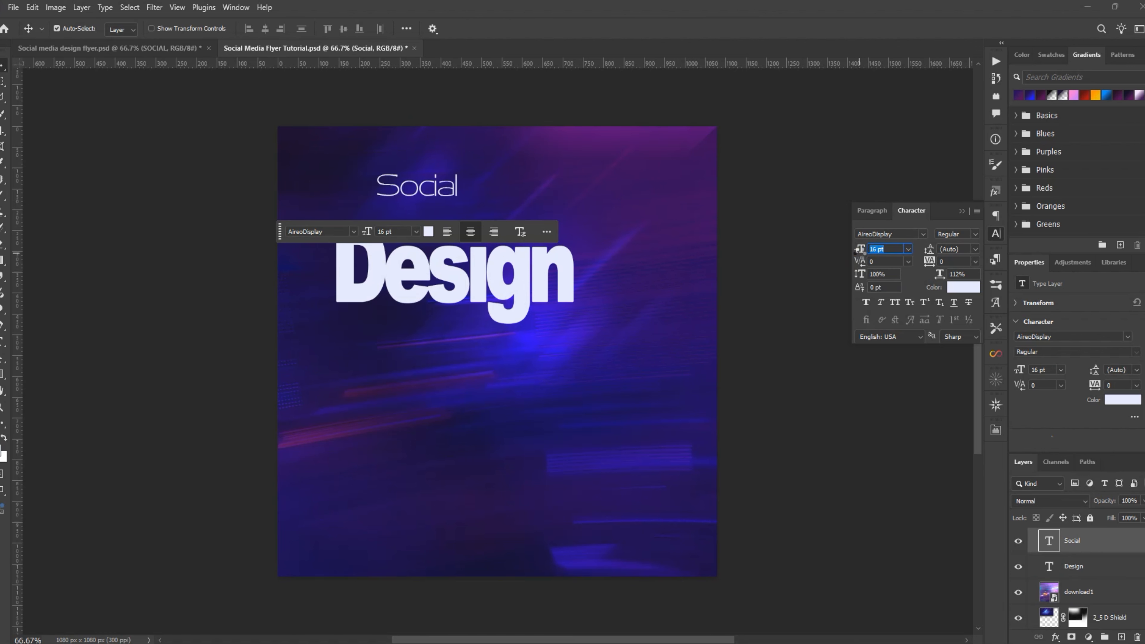
left_click(301, 232)
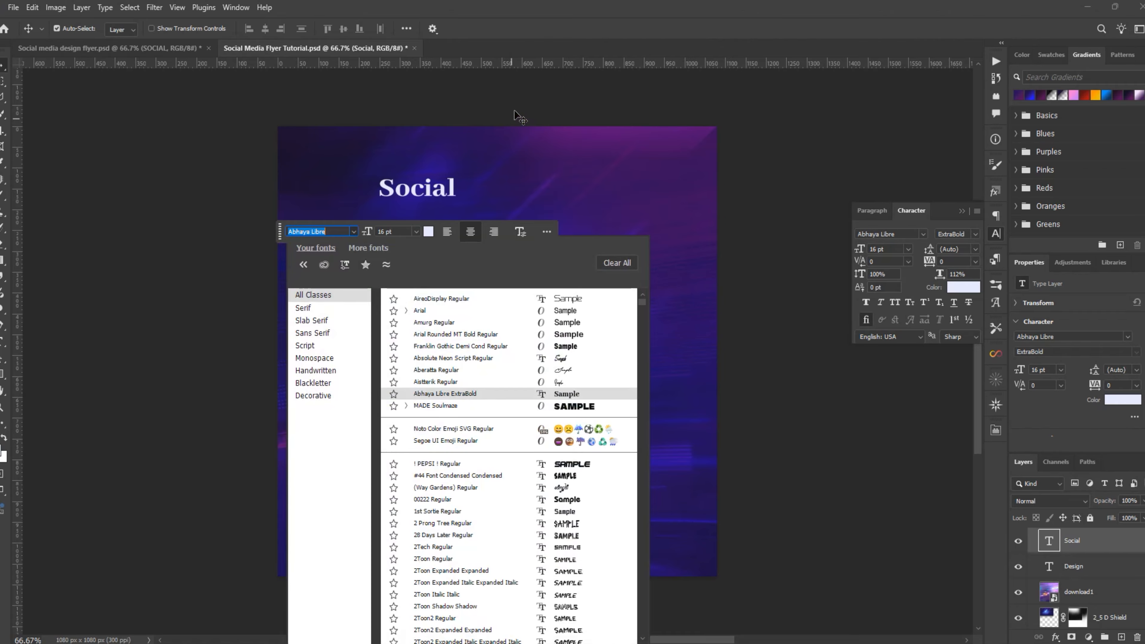
left_click(532, 62)
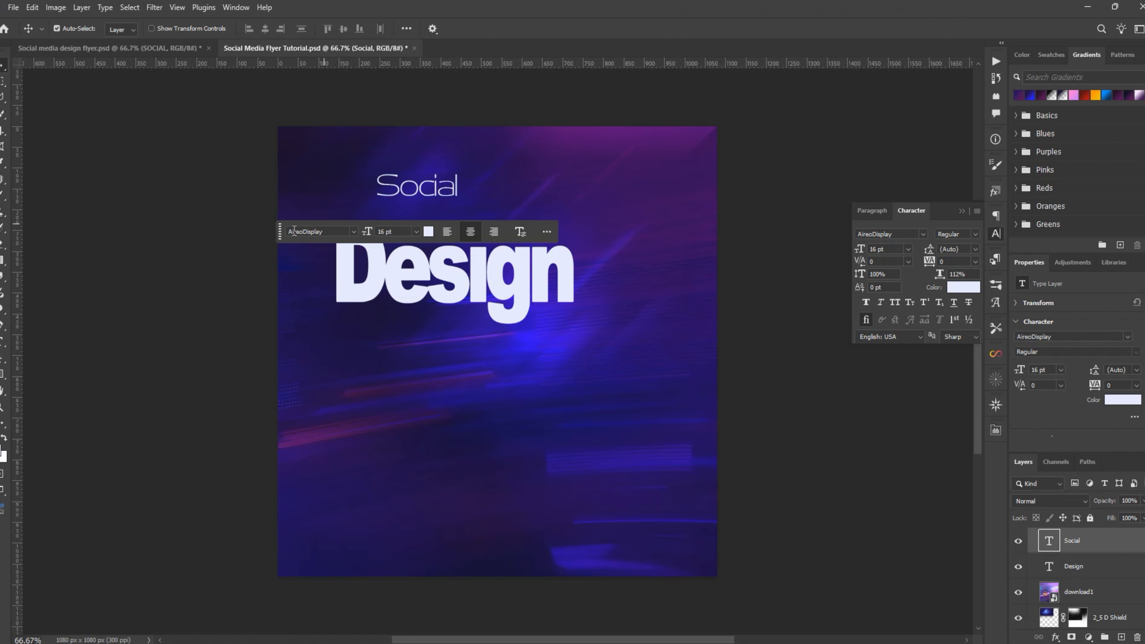
left_click_drag(282, 231, 325, 456)
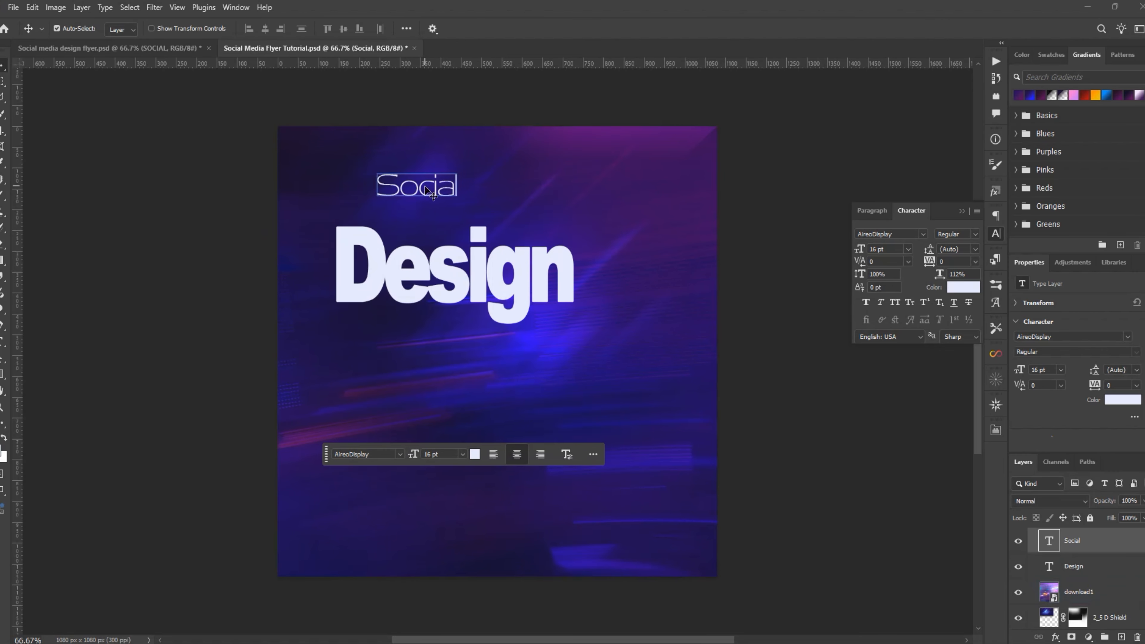
Move the Social text down onto the top of the Design title, fitting it between the D and the i.
left_click_drag(425, 192, 435, 237)
key("Down")
key("Down")
key("Down")
key("Down")
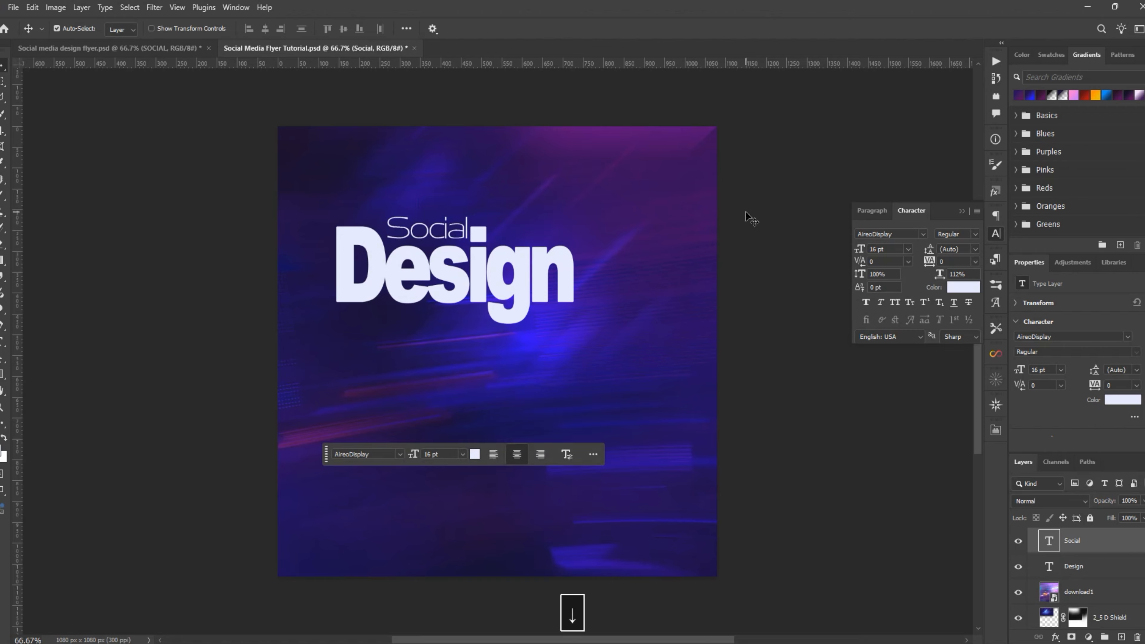
key("Down")
key("Down")
key("Down")
key("Down")
key("Left")
key("Left")
key("Left")
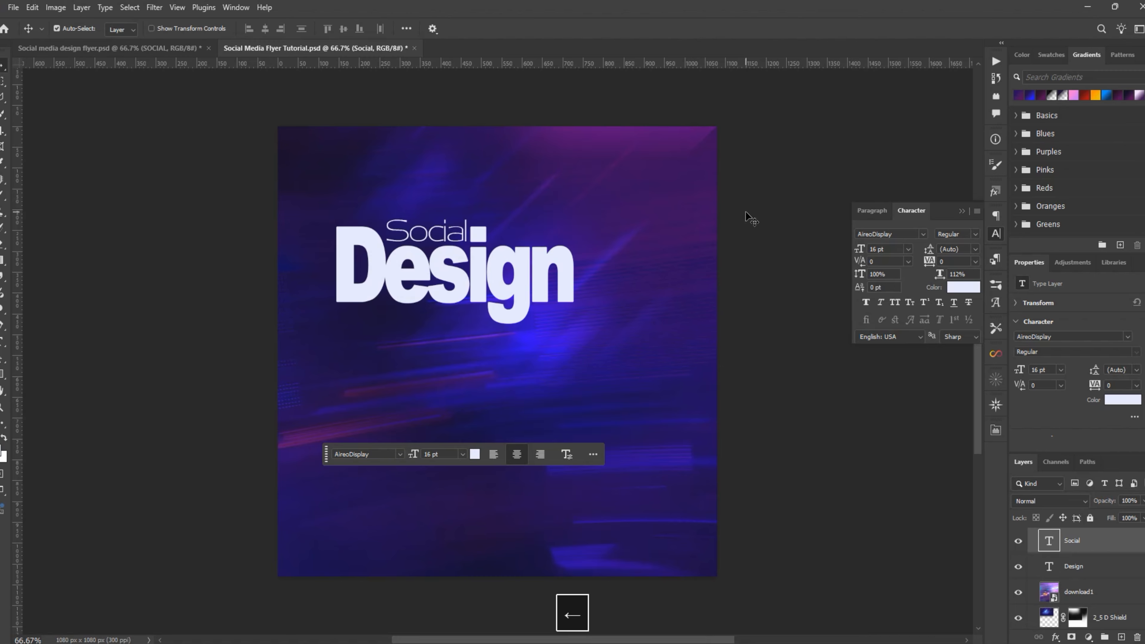
key("Down")
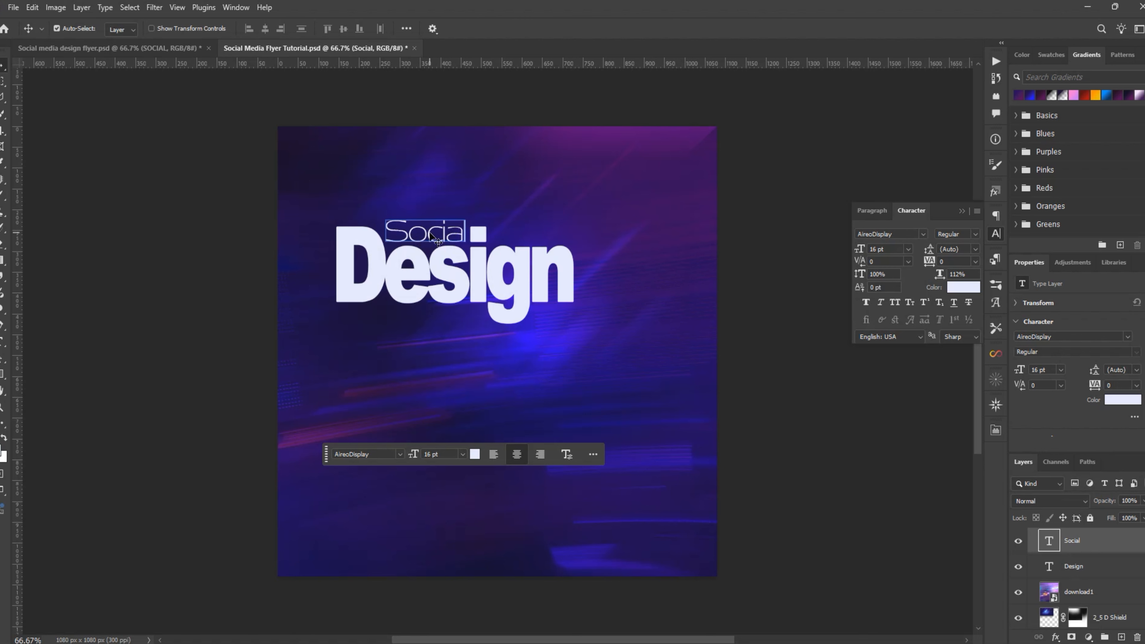
Duplicate the Social text and place the copy to its right, ending at the right edge of the Design title.
key("ctrl+j")
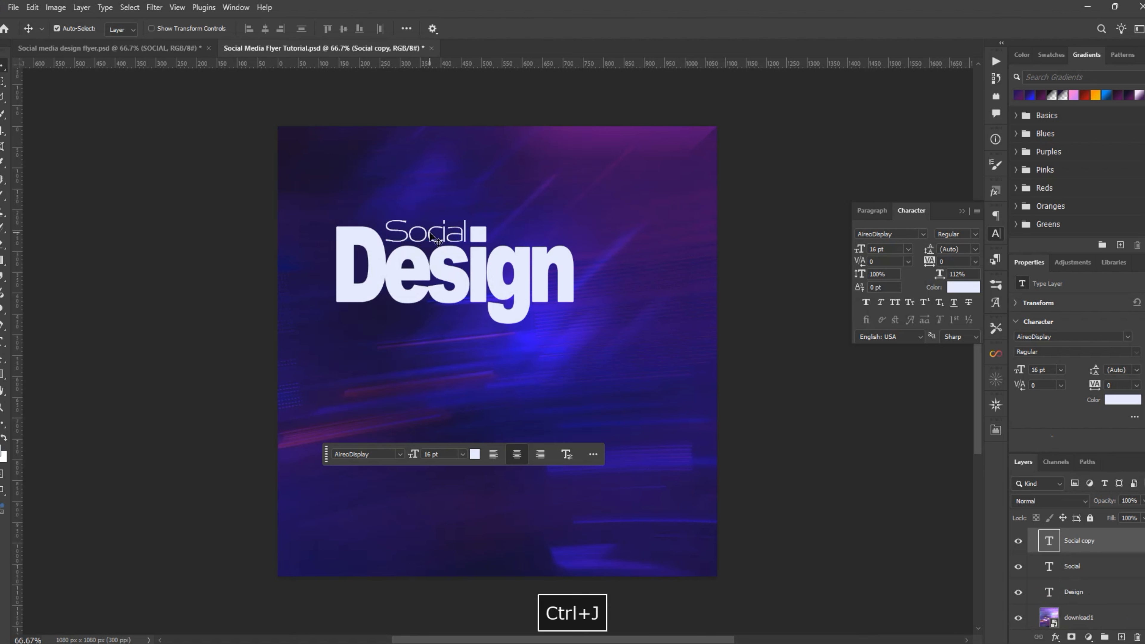
key("ctrl+t")
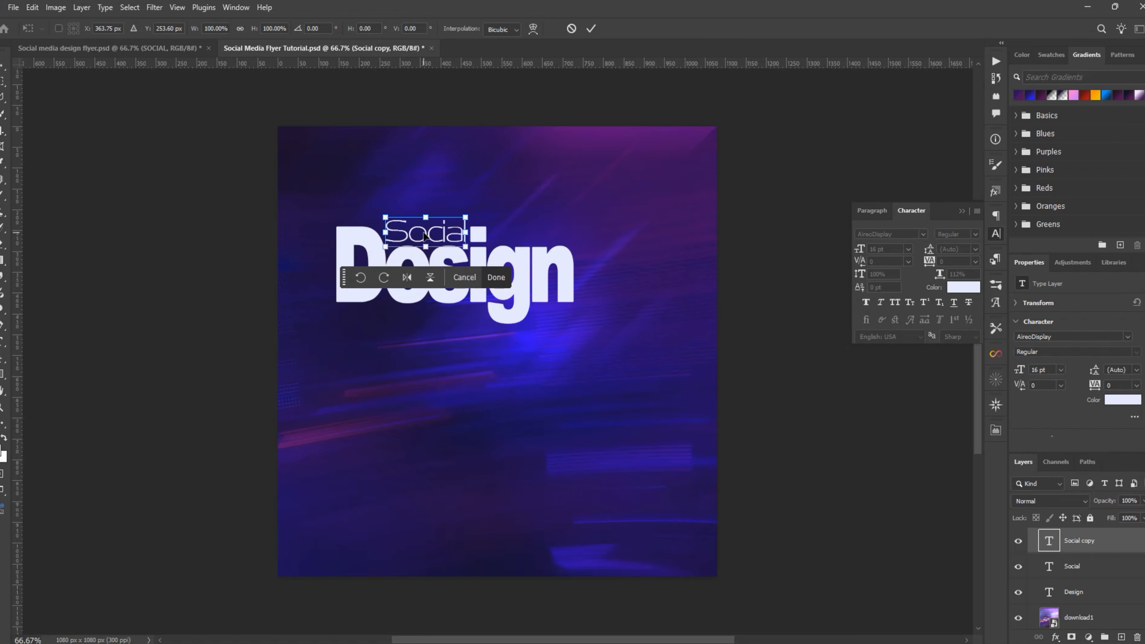
left_click_drag(418, 235, 521, 243)
left_click(590, 29)
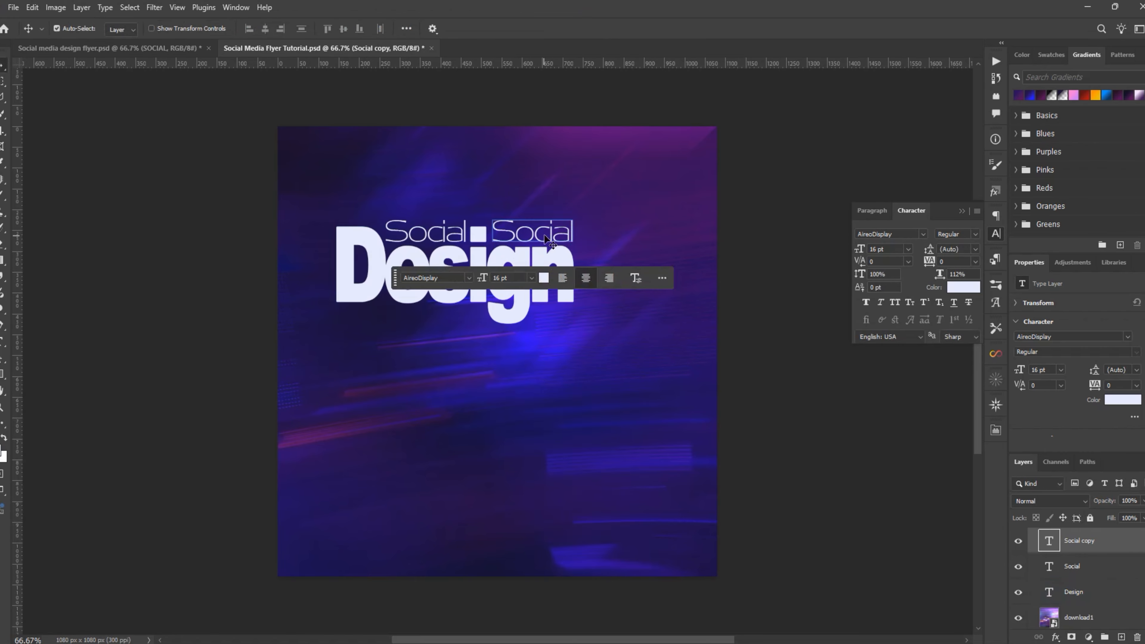
Replace the wording of the copied Social text with MEDIA.
double_click(545, 239)
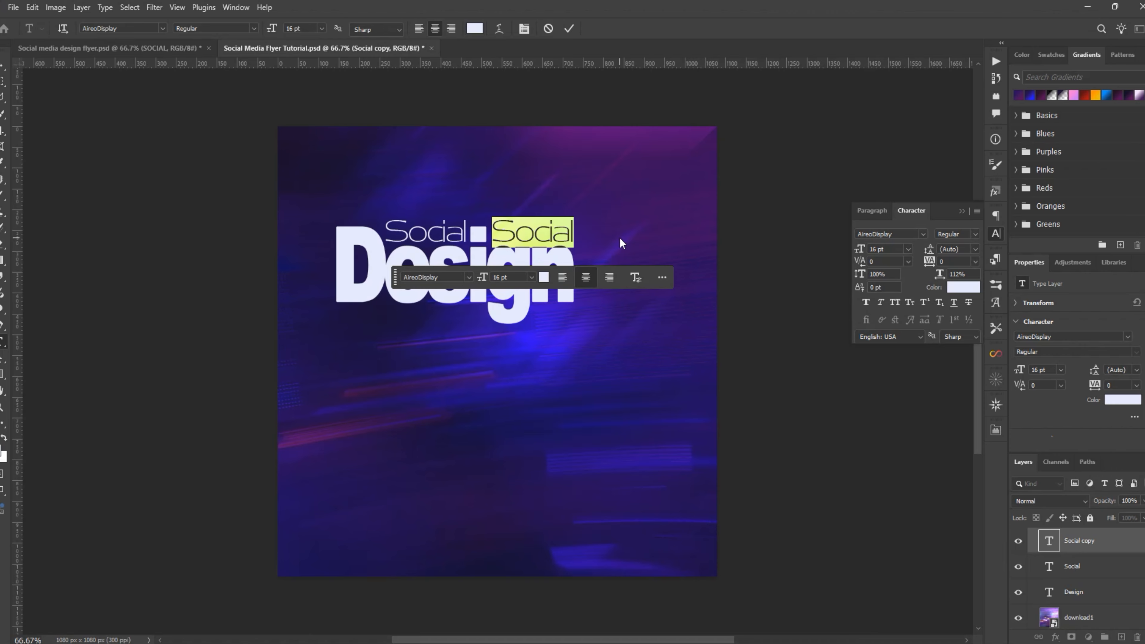
type("M")
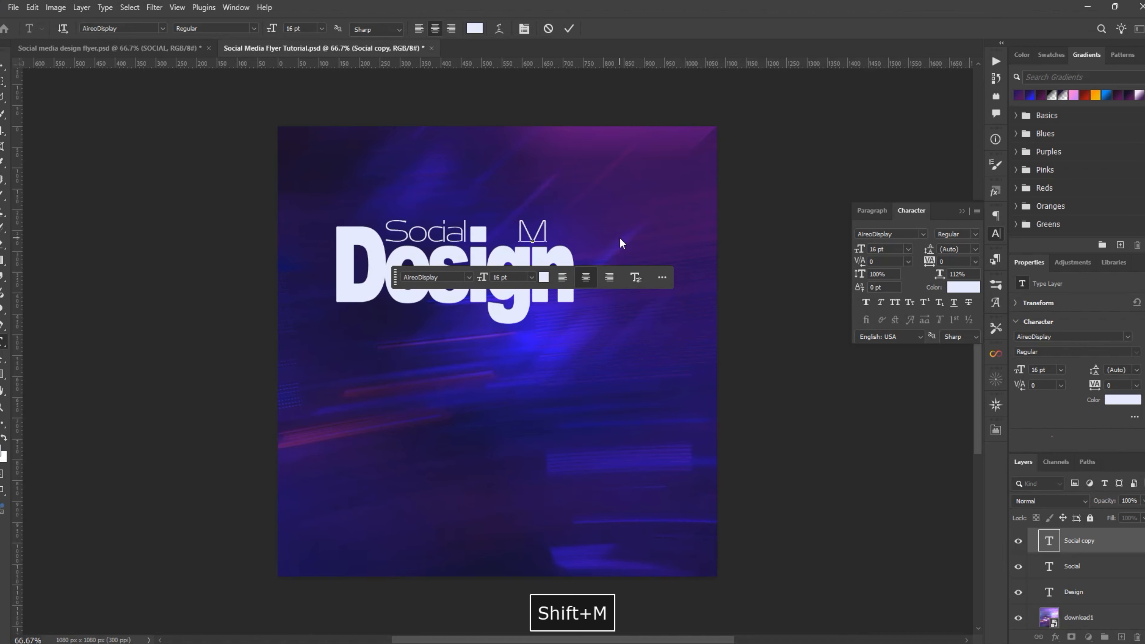
type("EDIA")
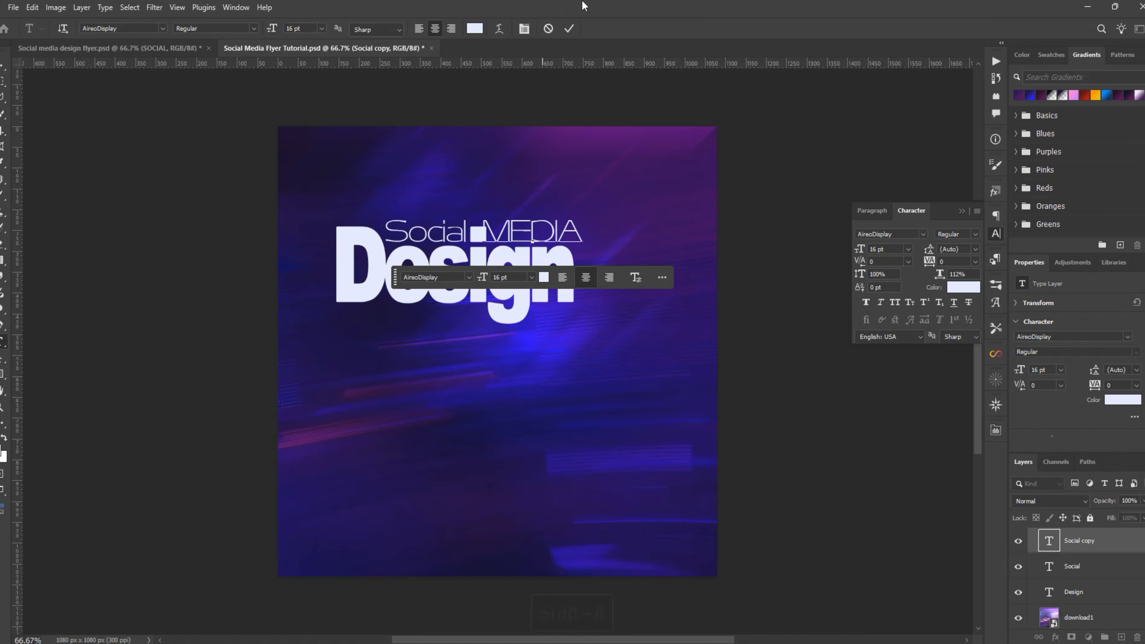
left_click(569, 28)
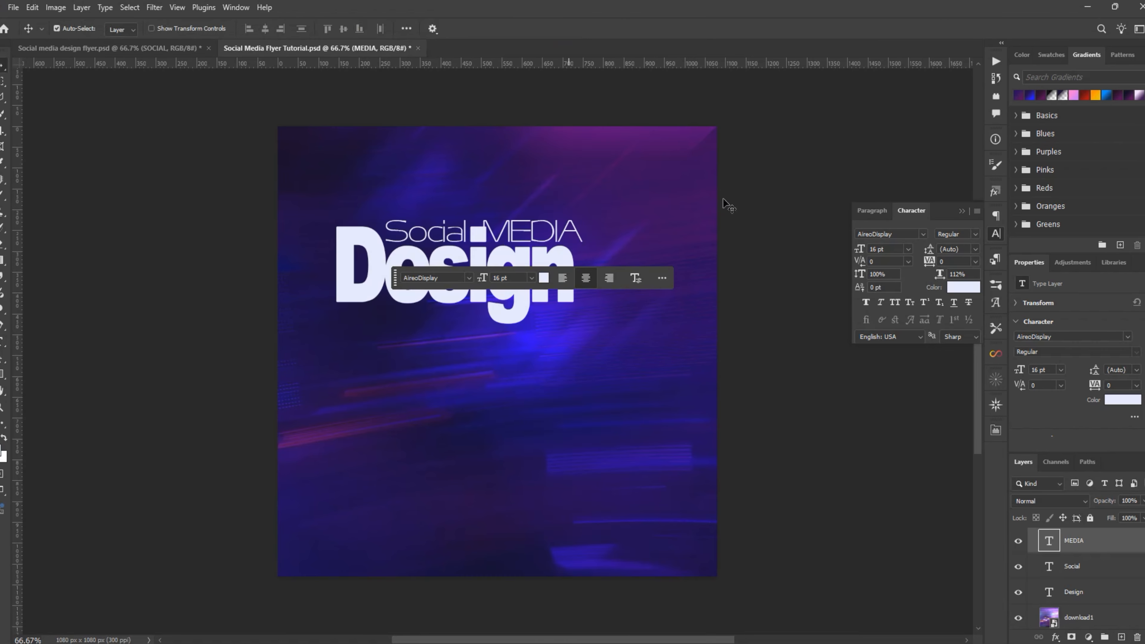
Set the MEDIA text's font size to 13 pt and save the document.
double_click(878, 249)
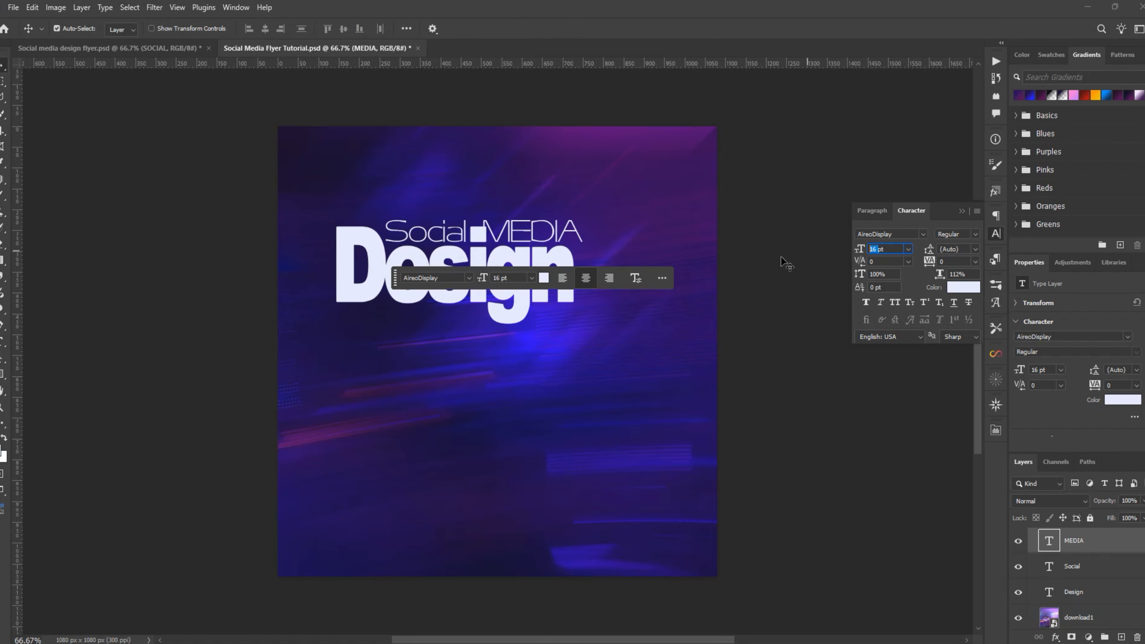
key("Down")
key("Down")
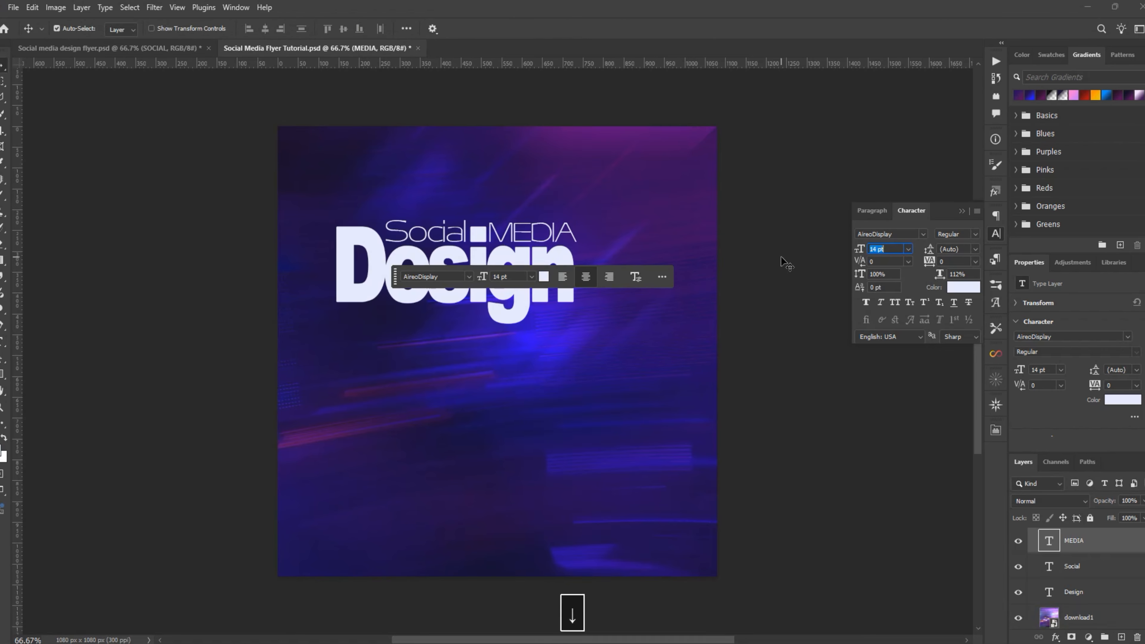
key("Down")
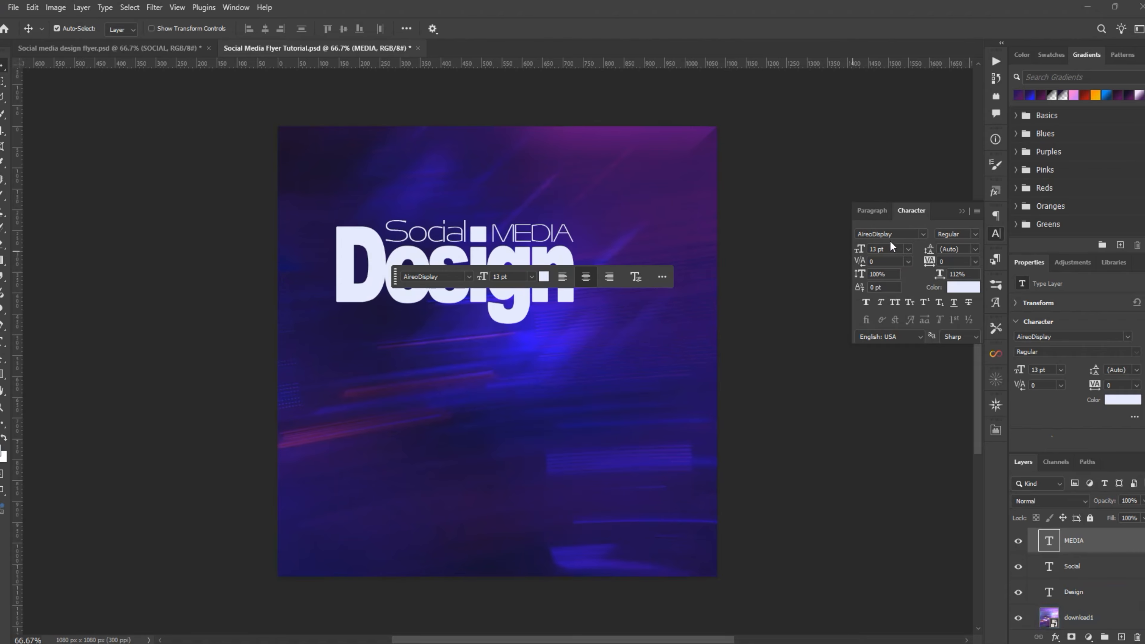
left_click(901, 236)
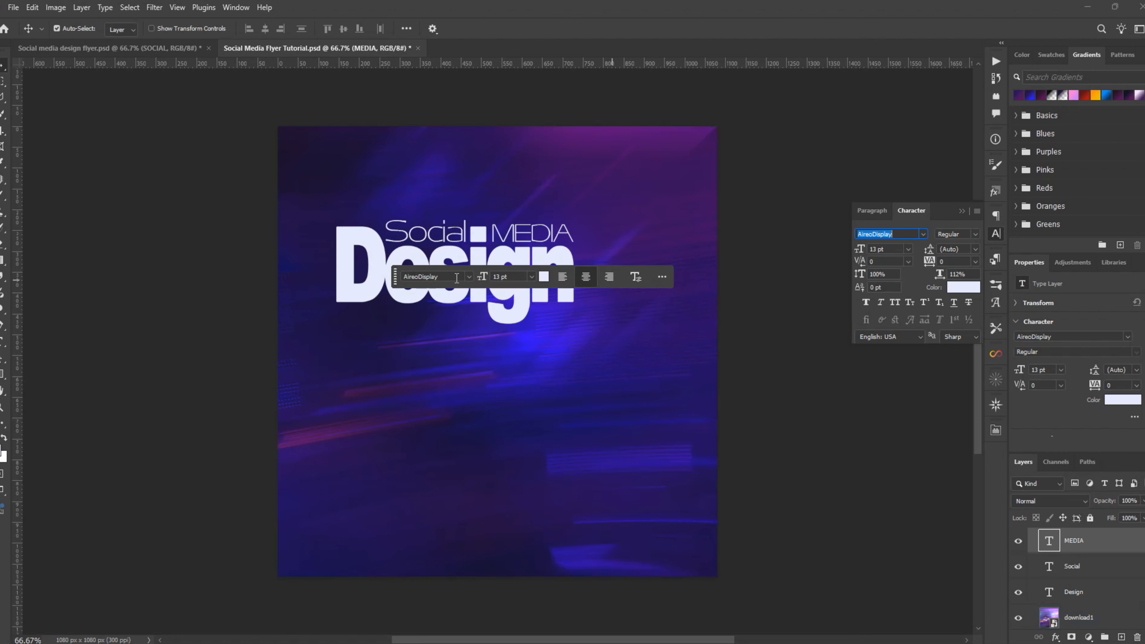
left_click(465, 304)
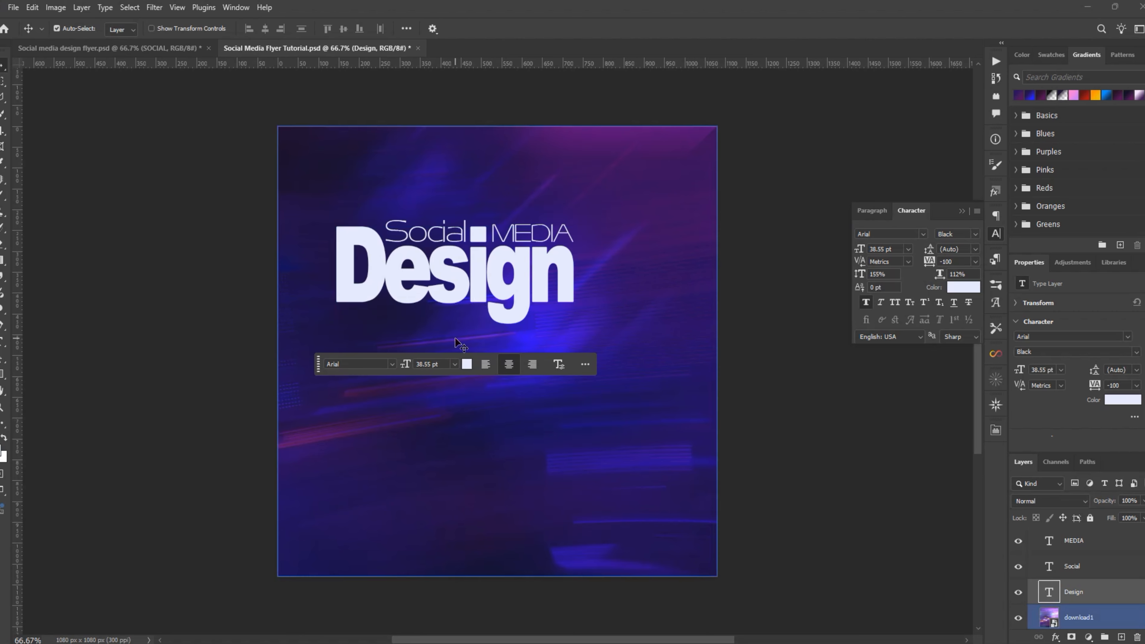
key("ctrl+s")
Switch to the Social media design flyer document and show its Layer 9 to examine the finished title design.
left_click(170, 47)
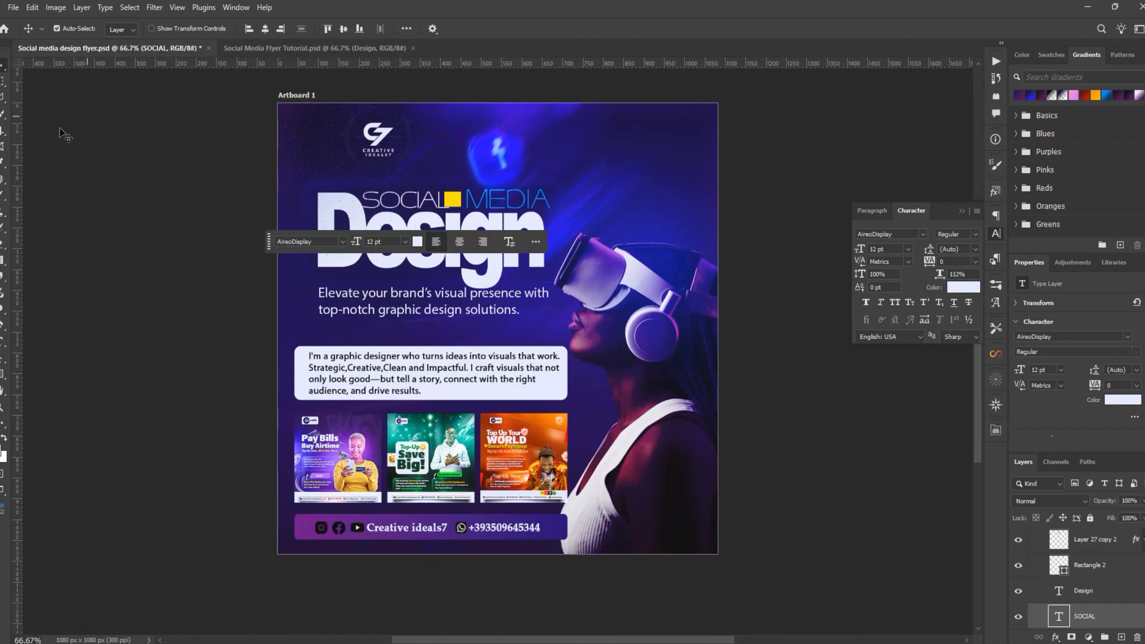
scroll(1064, 572, "up", 1)
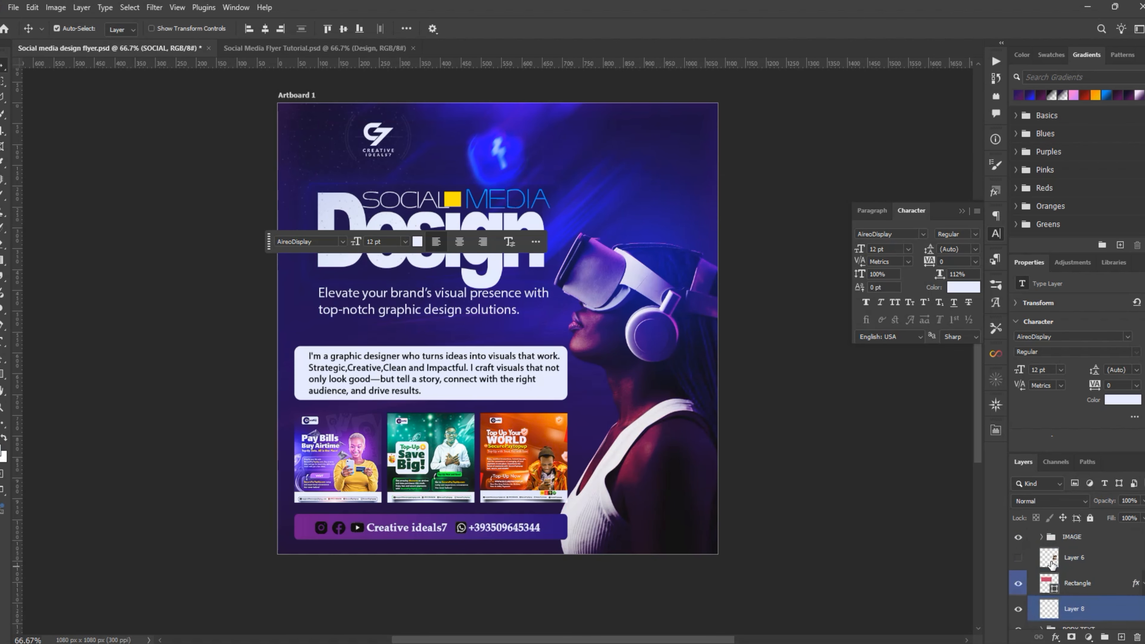
scroll(1025, 578, "up", 3)
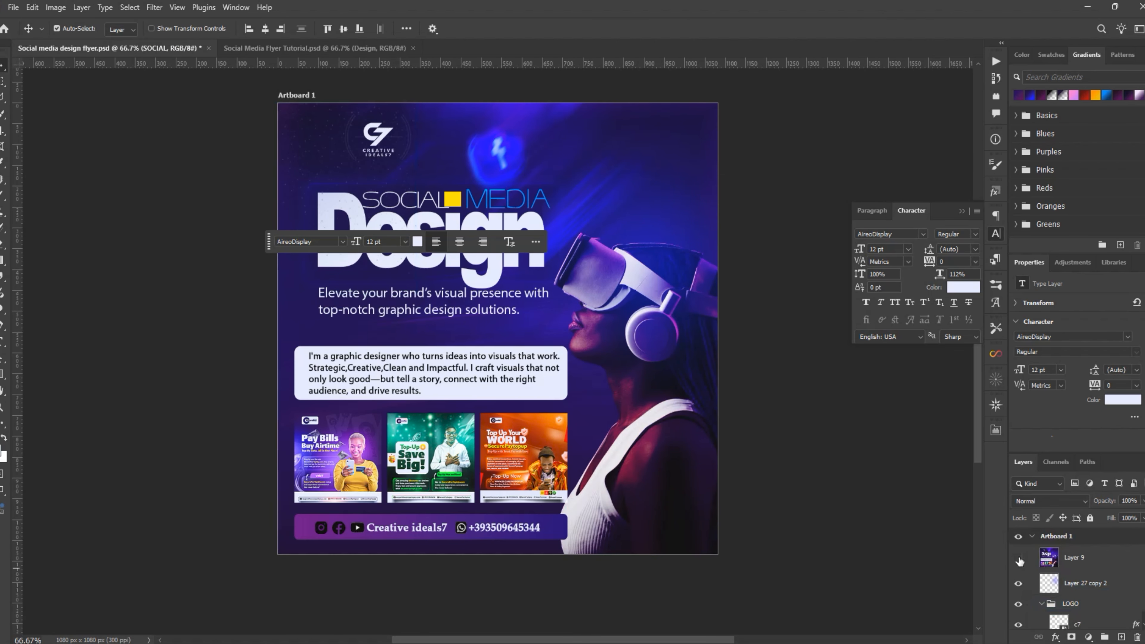
left_click(1018, 558)
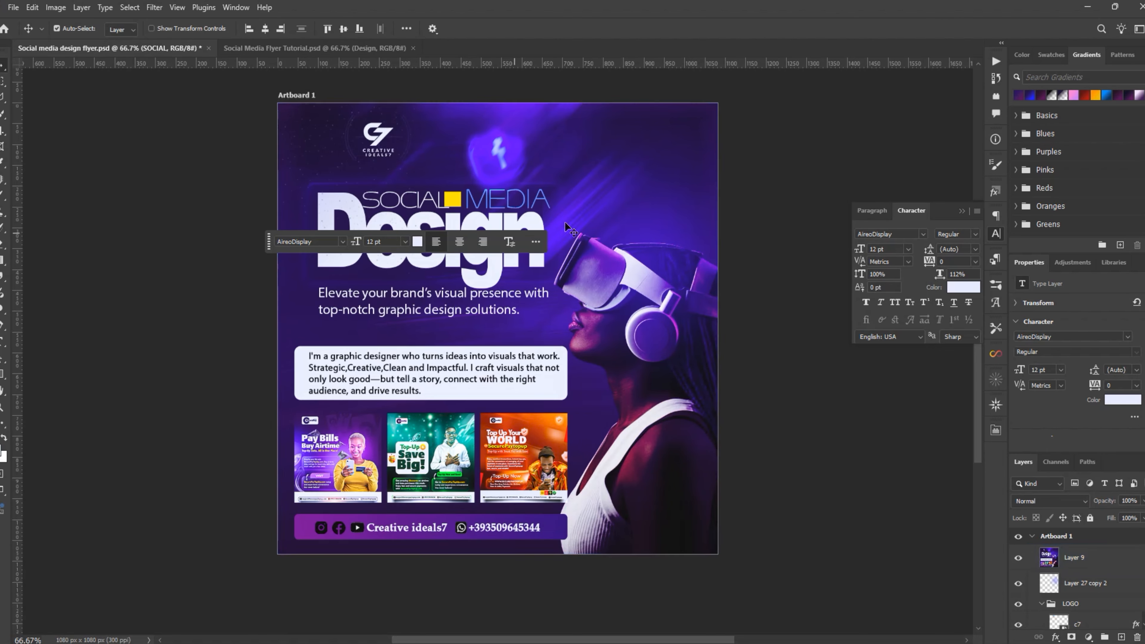
Return to the Social Media Flyer Tutorial document and draw a rectangle about 42 × 38 px over the dot of the i in Design.
left_click(255, 49)
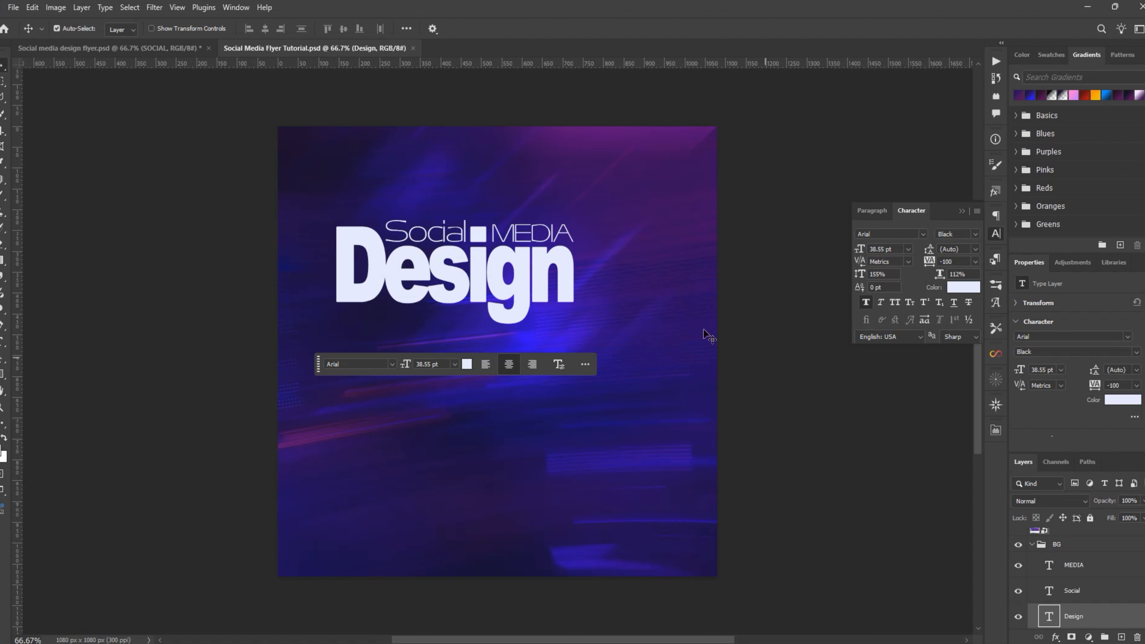
left_click(2, 375)
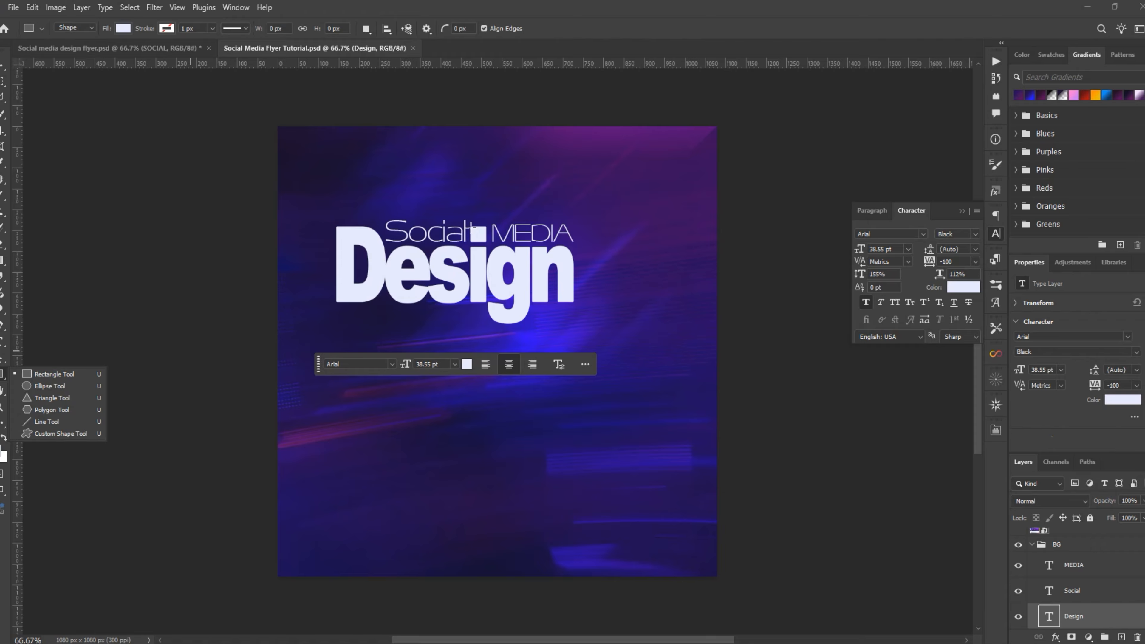
left_click_drag(470, 227, 487, 242)
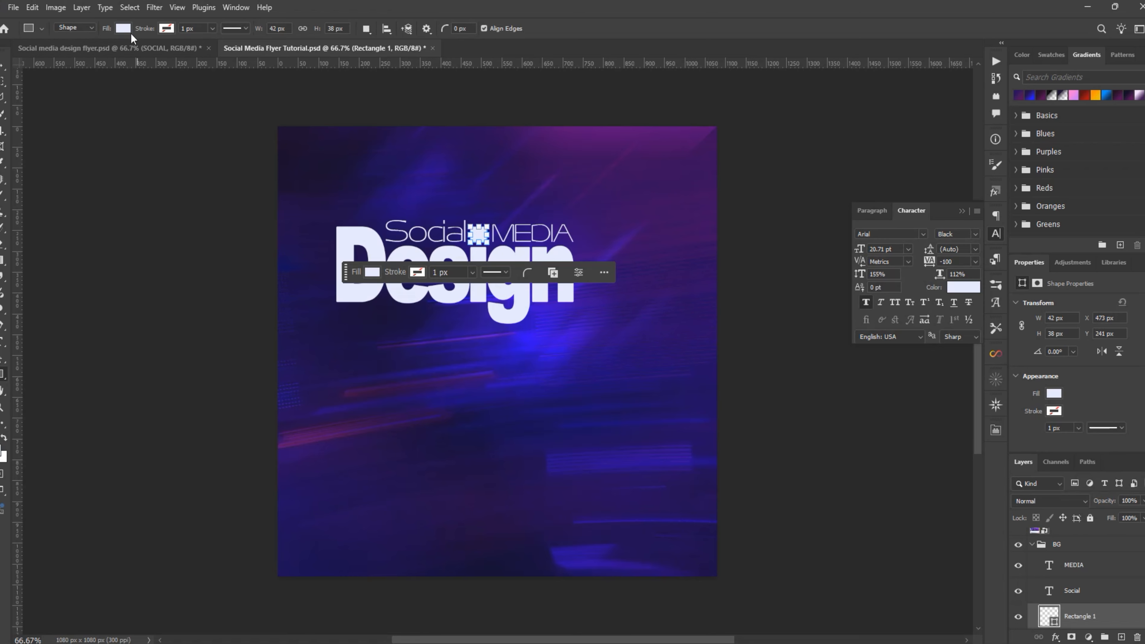
Fill the small rectangle with bright yellow, about #ffea00, and move the floating shape options bar clear of the title.
left_click(371, 271)
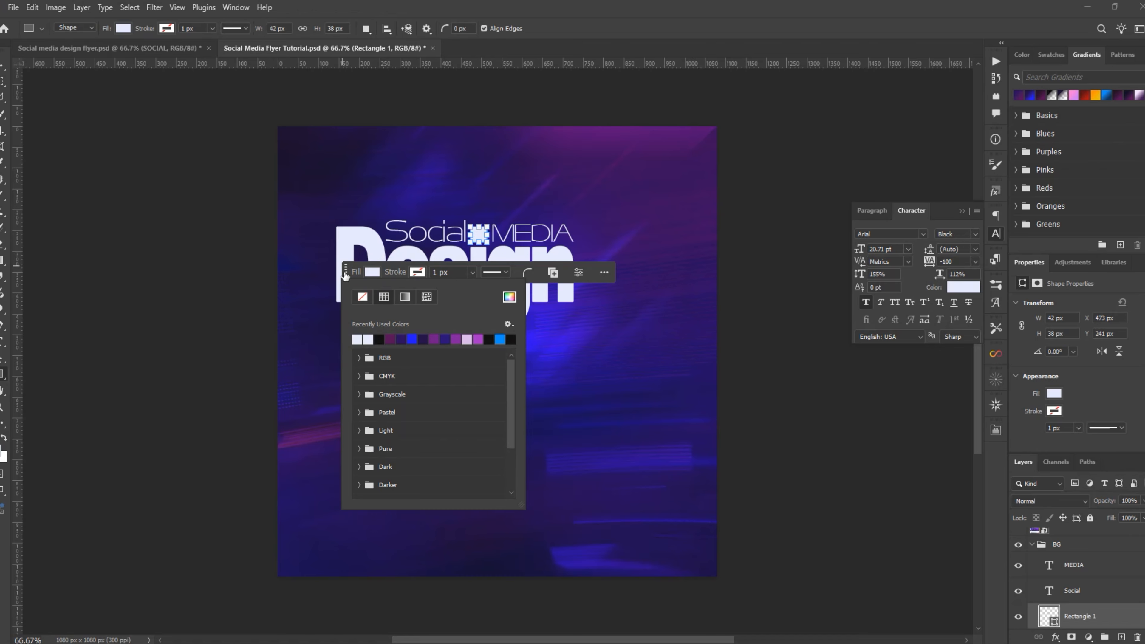
left_click(371, 272)
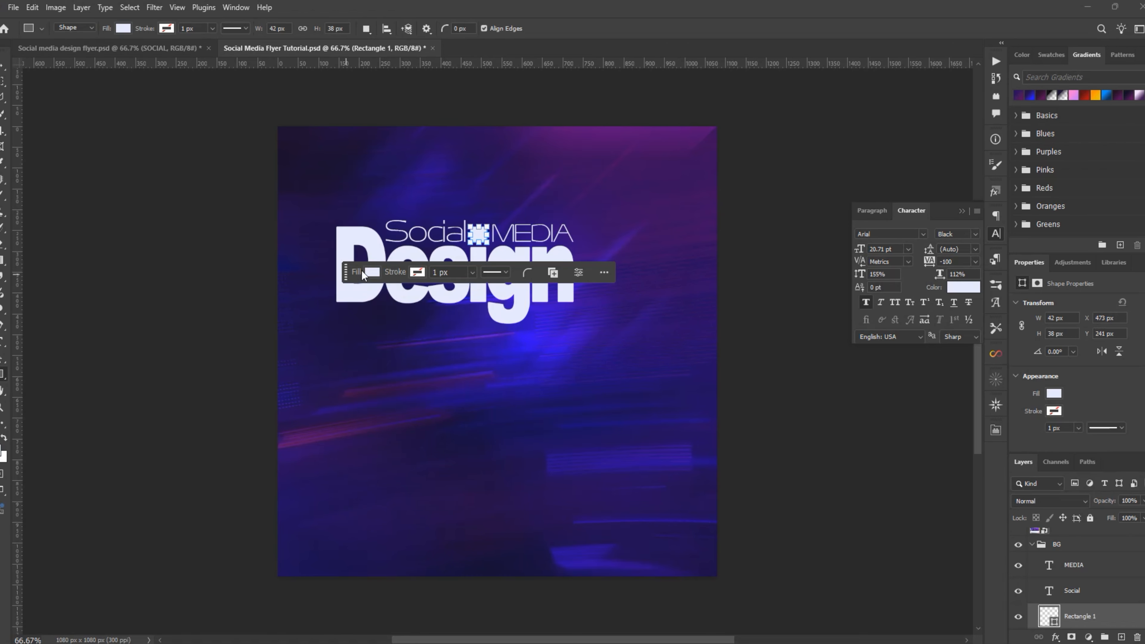
left_click(364, 271)
left_click(509, 296)
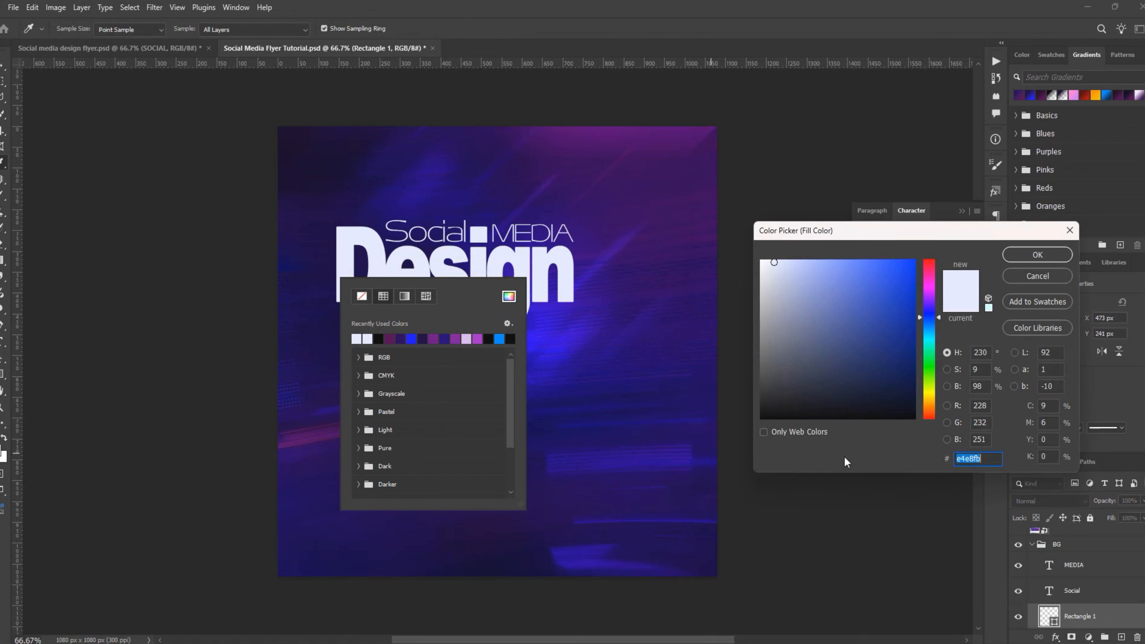
left_click(931, 389)
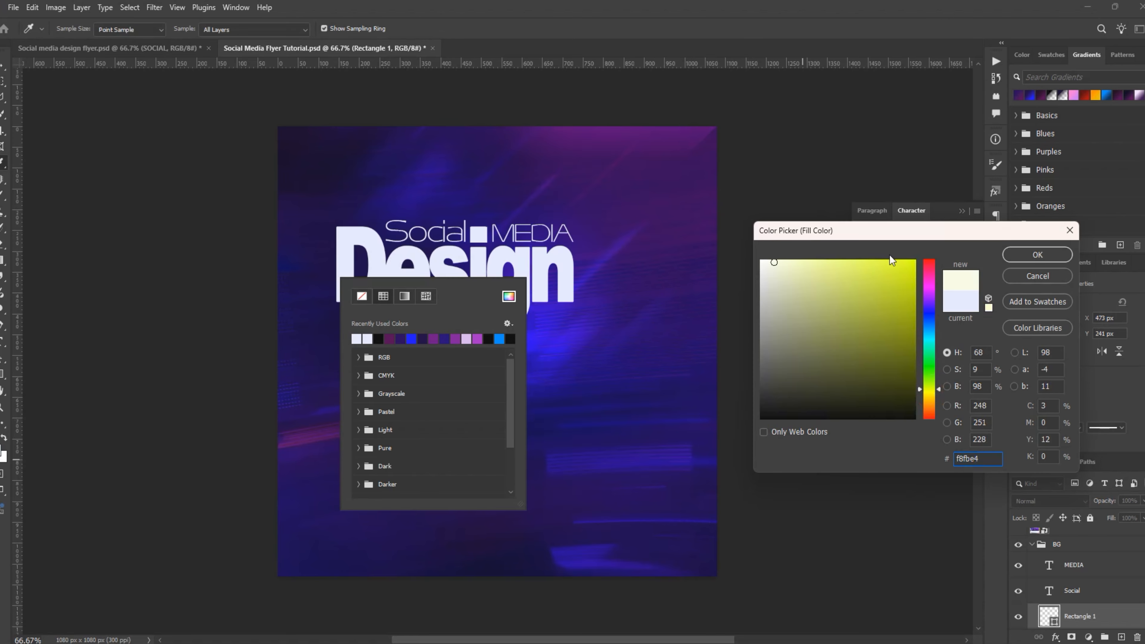
left_click(914, 260)
left_click_drag(937, 387, 938, 395)
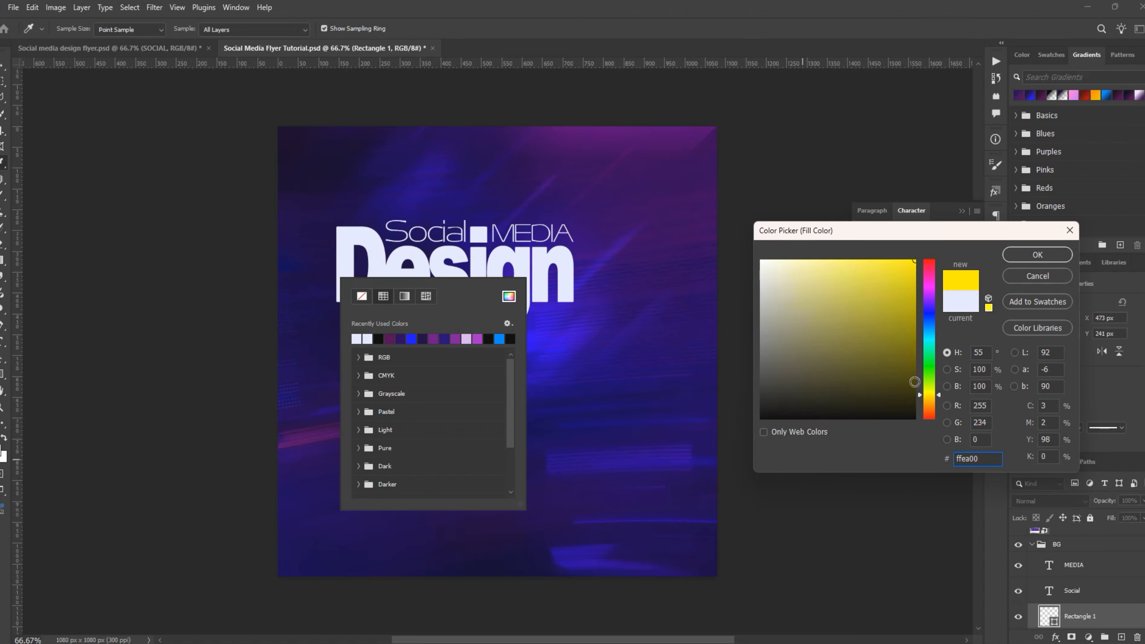
left_click(1032, 254)
left_click(4, 78)
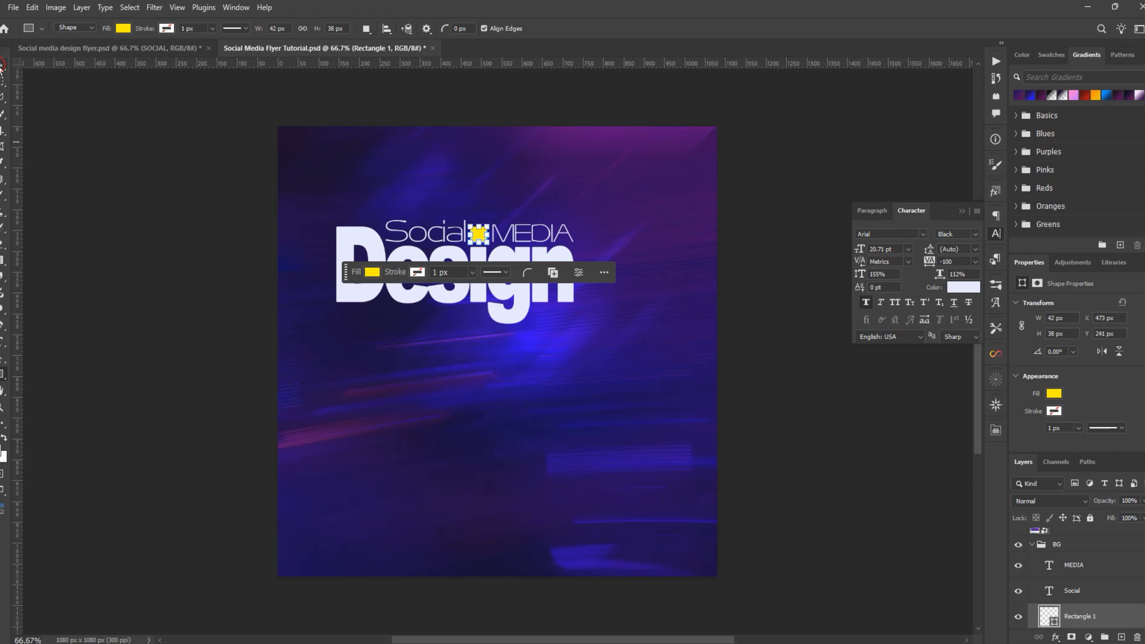
mouse_move(345, 277)
left_mouse_down()
mouse_move(519, 471)
mouse_move(672, 419)
left_mouse_up()
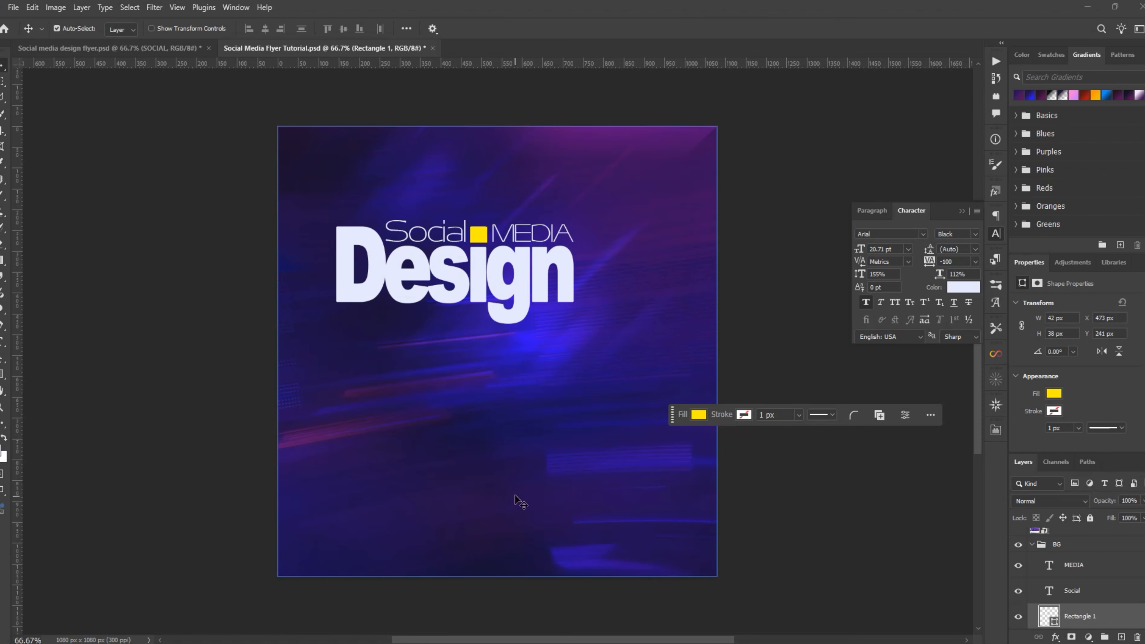
left_click(502, 516)
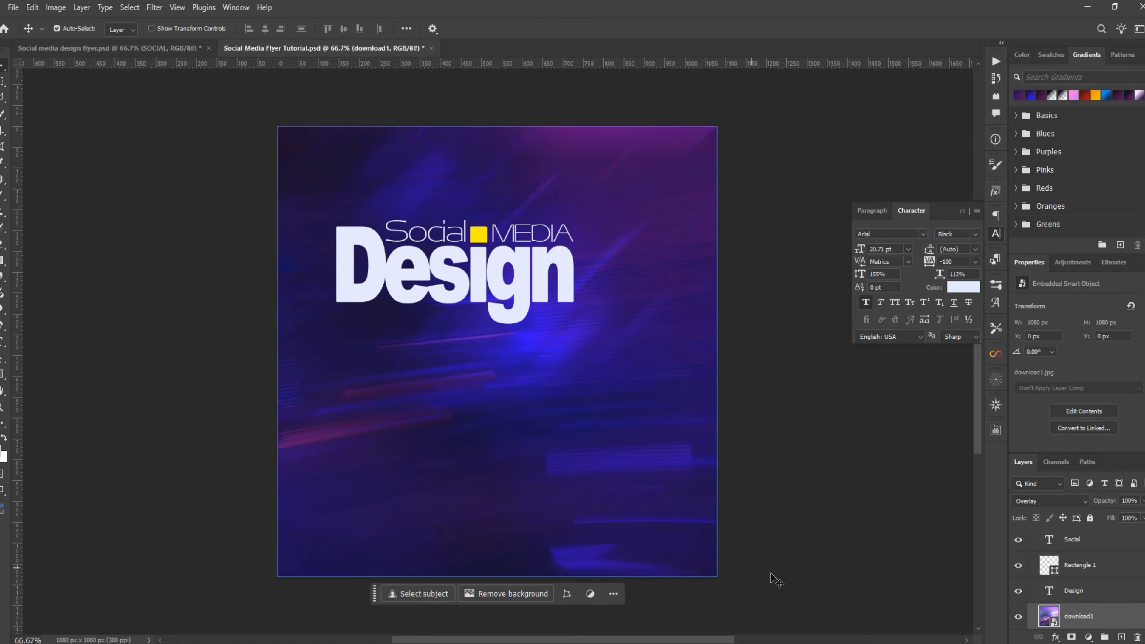
Group the MEDIA, Social, Rectangle 1 and Design layers and name the group TEXT.
scroll(1070, 593, "up", 1)
scroll(1075, 606, "down", 3)
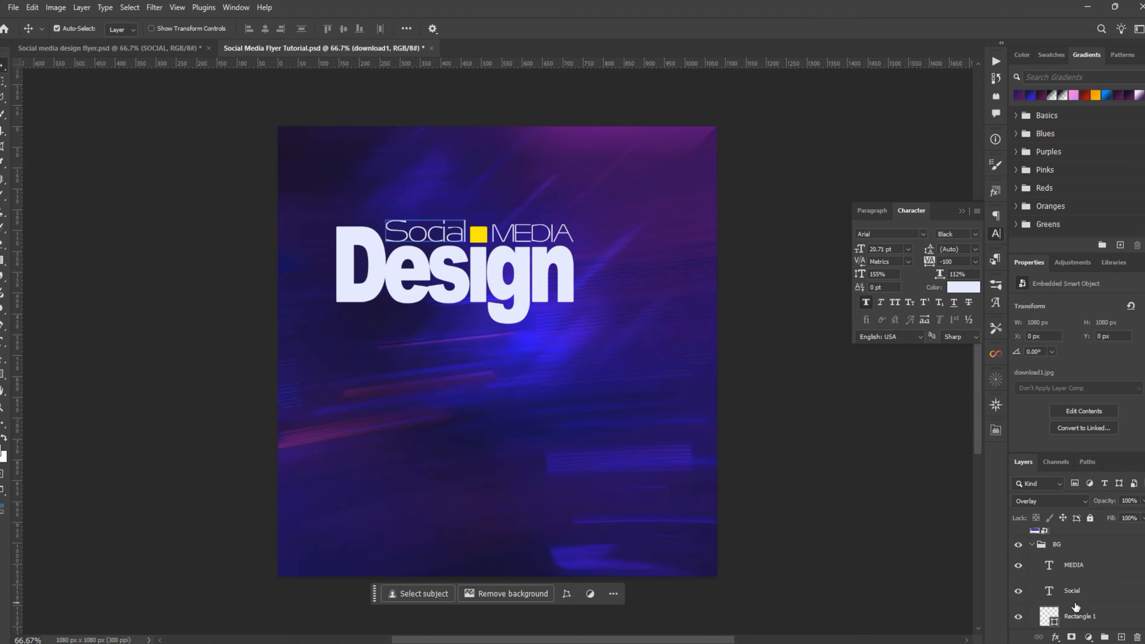
scroll(1079, 606, "down", 3)
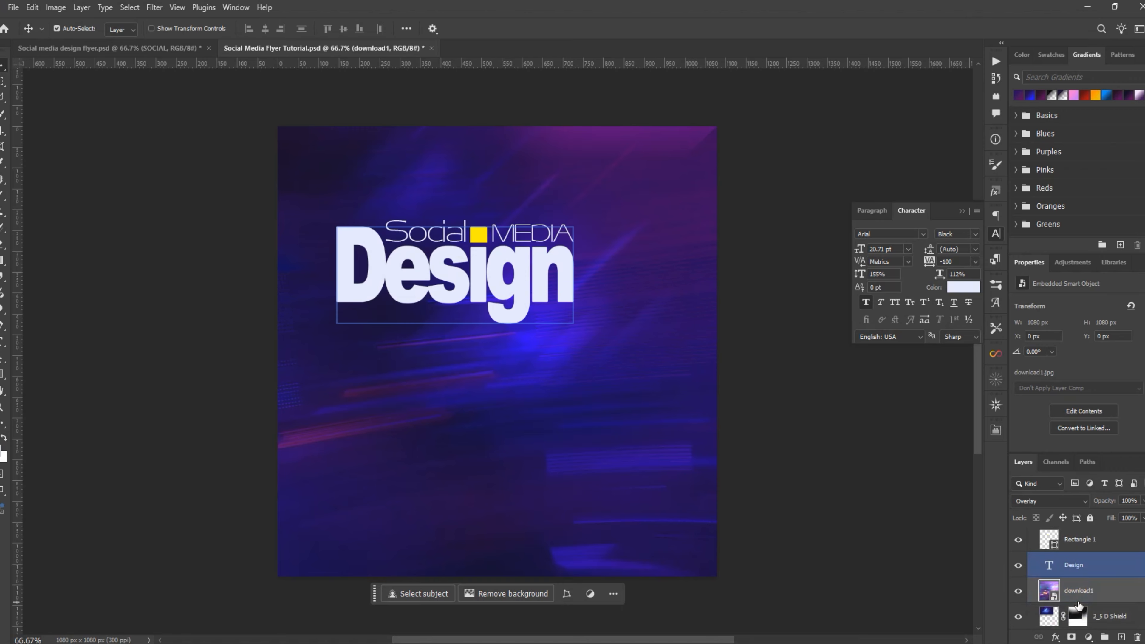
scroll(1079, 606, "up", 3)
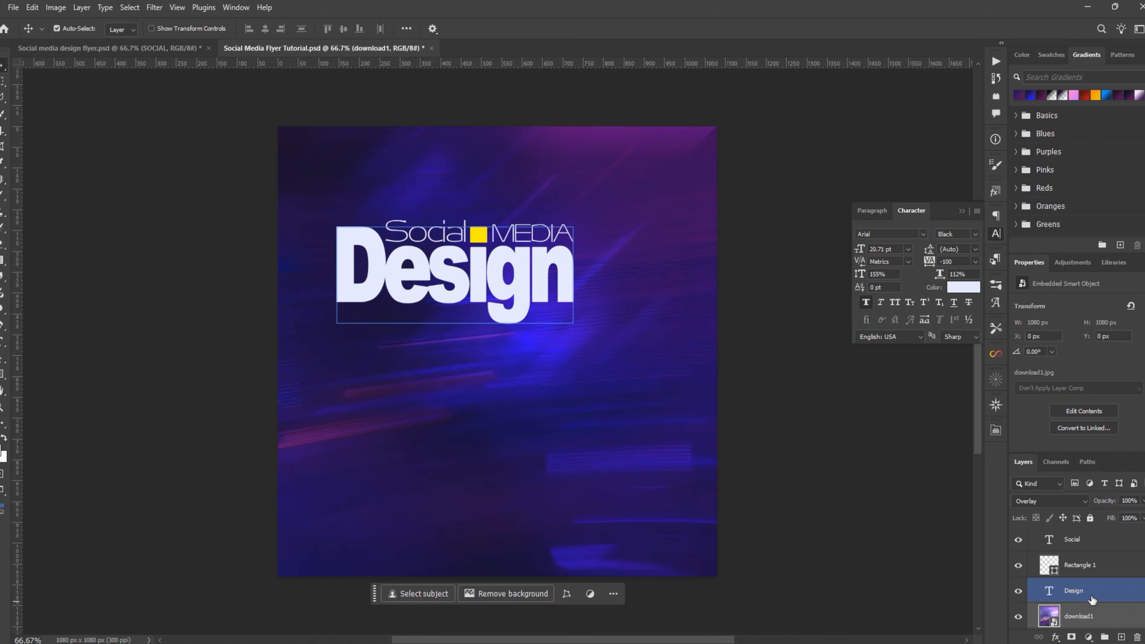
left_click(1088, 590)
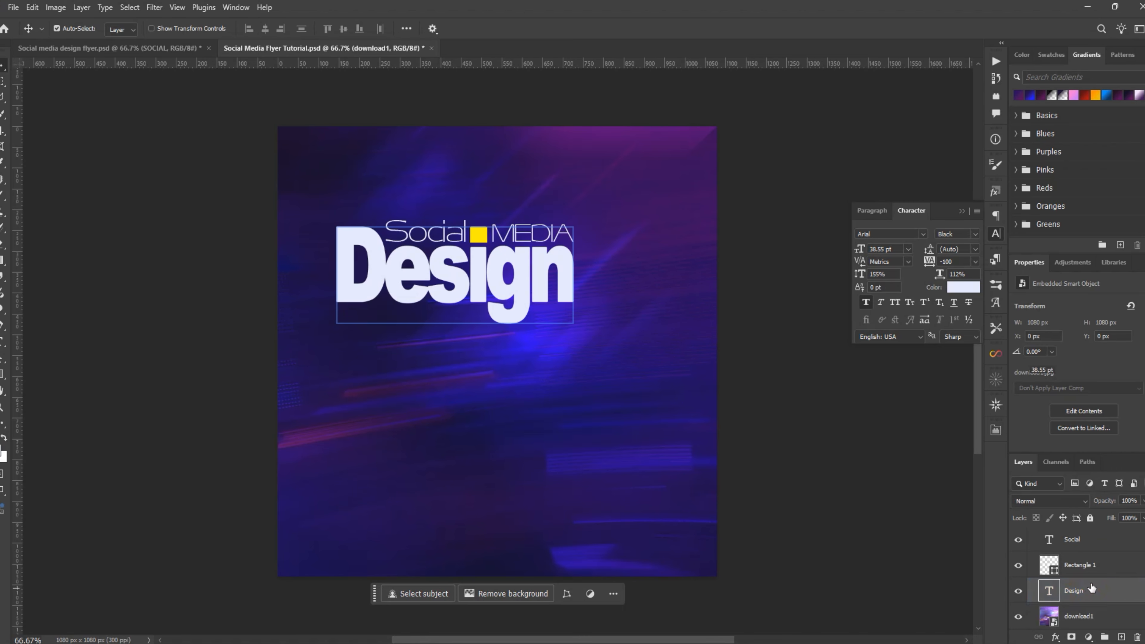
scroll(1092, 600, "up", 1)
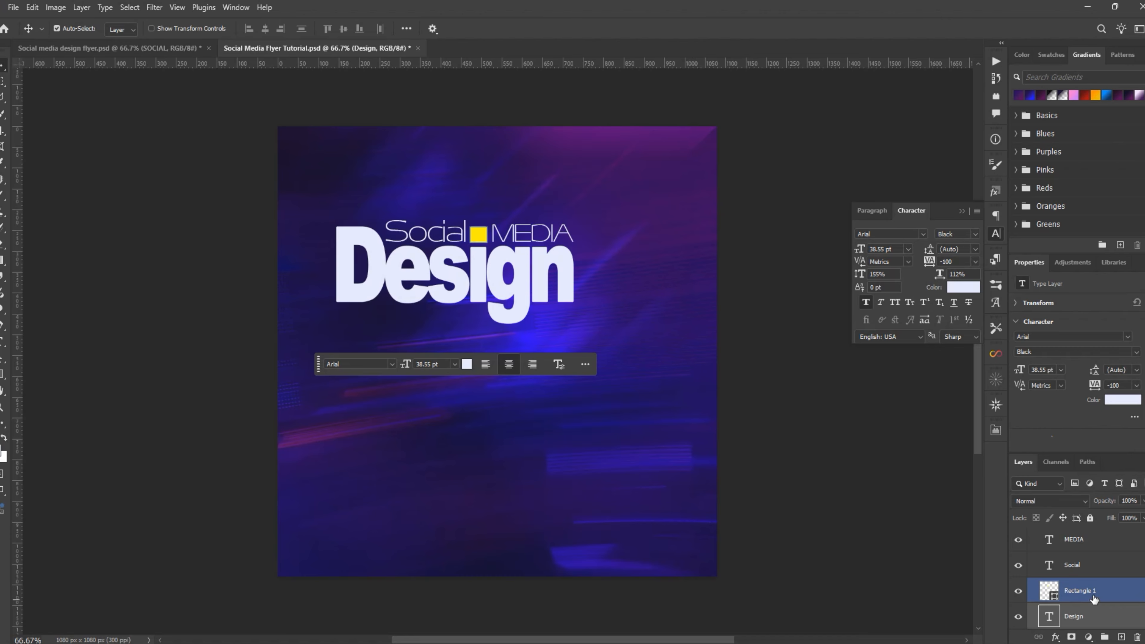
scroll(1085, 591, "up", 2)
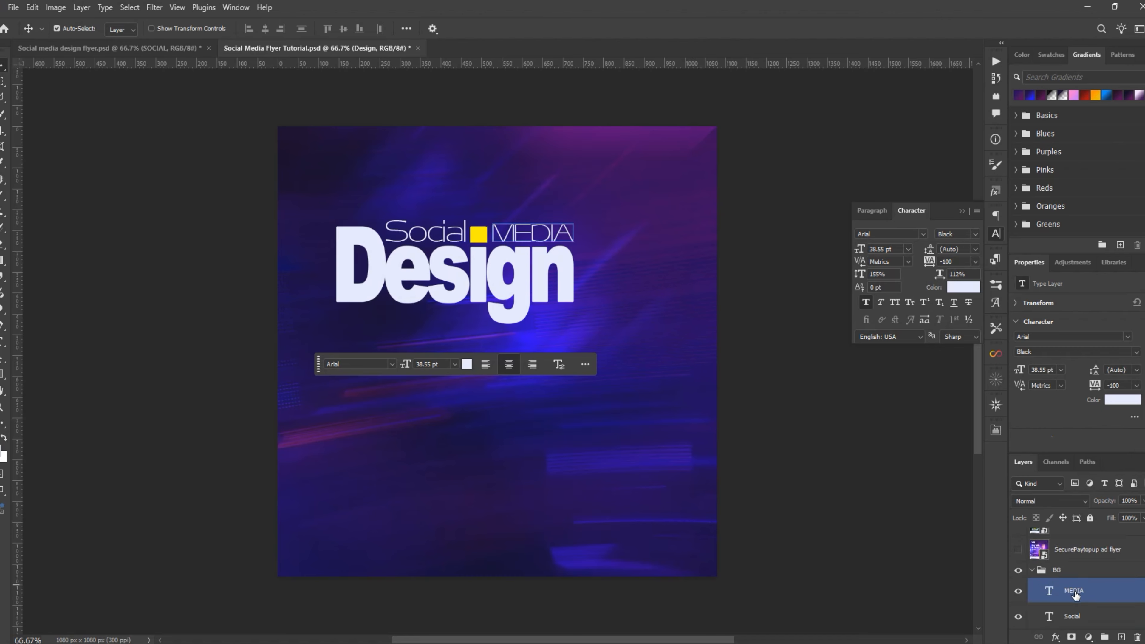
scroll(1076, 595, "down", 2)
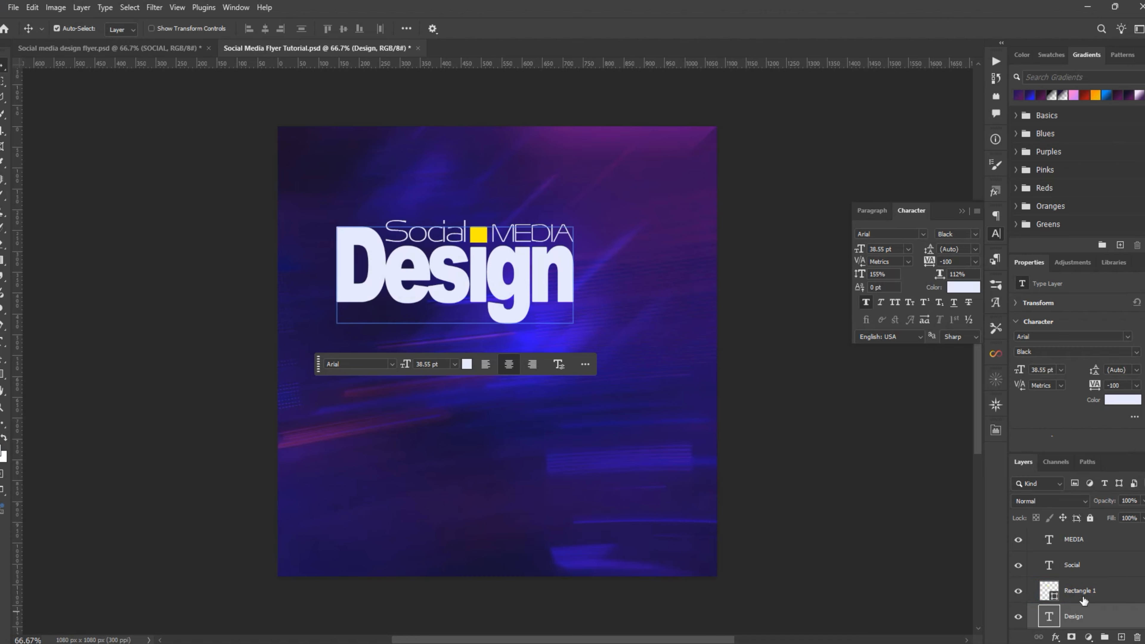
left_click(1091, 565, "ctrl")
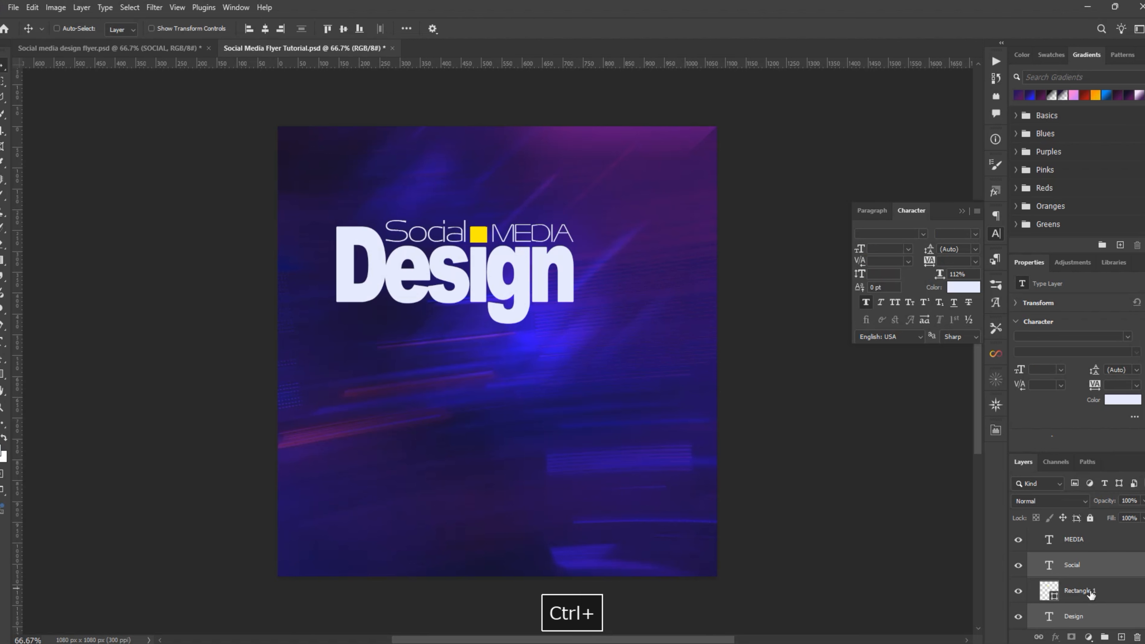
left_click(1096, 592, "ctrl")
scroll(1088, 532, "up", 1)
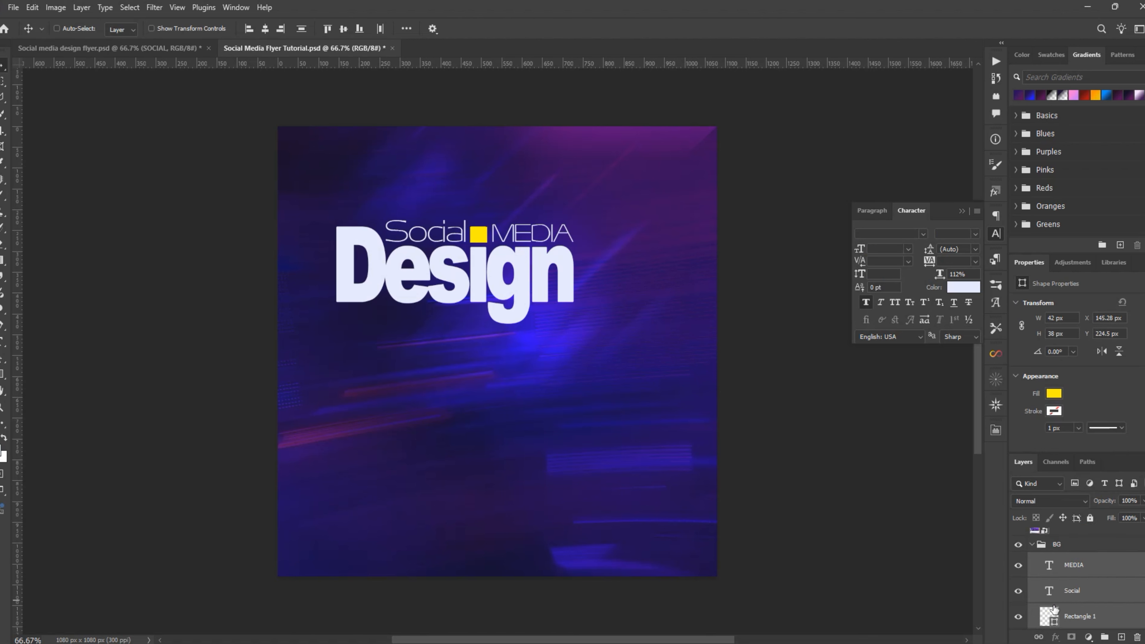
key("ctrl+g")
double_click(1074, 561)
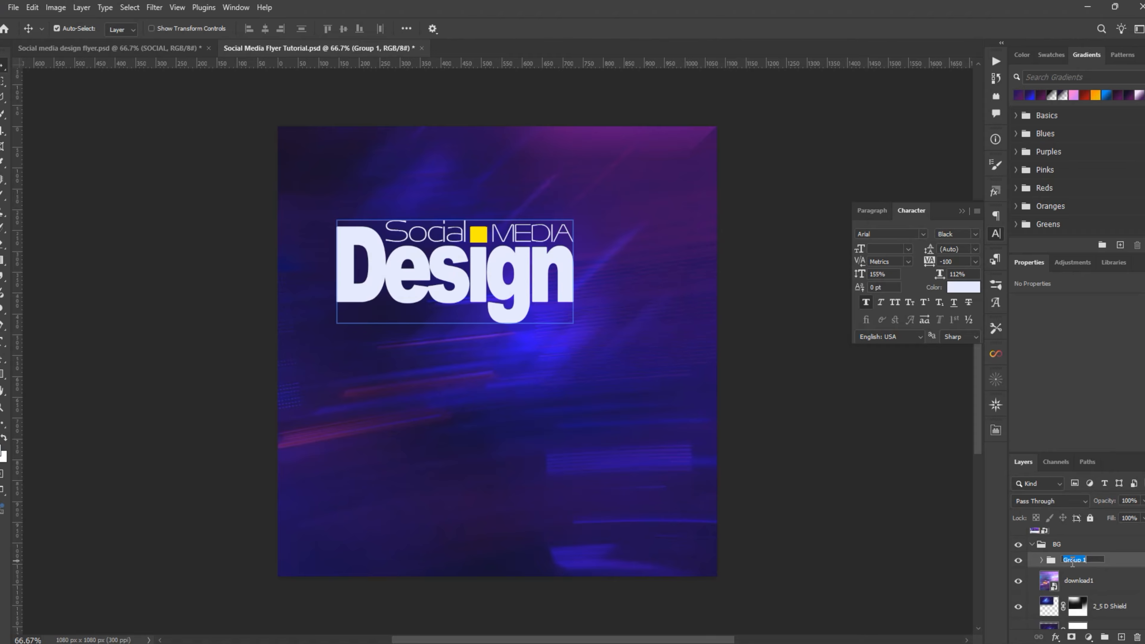
type("TEXT")
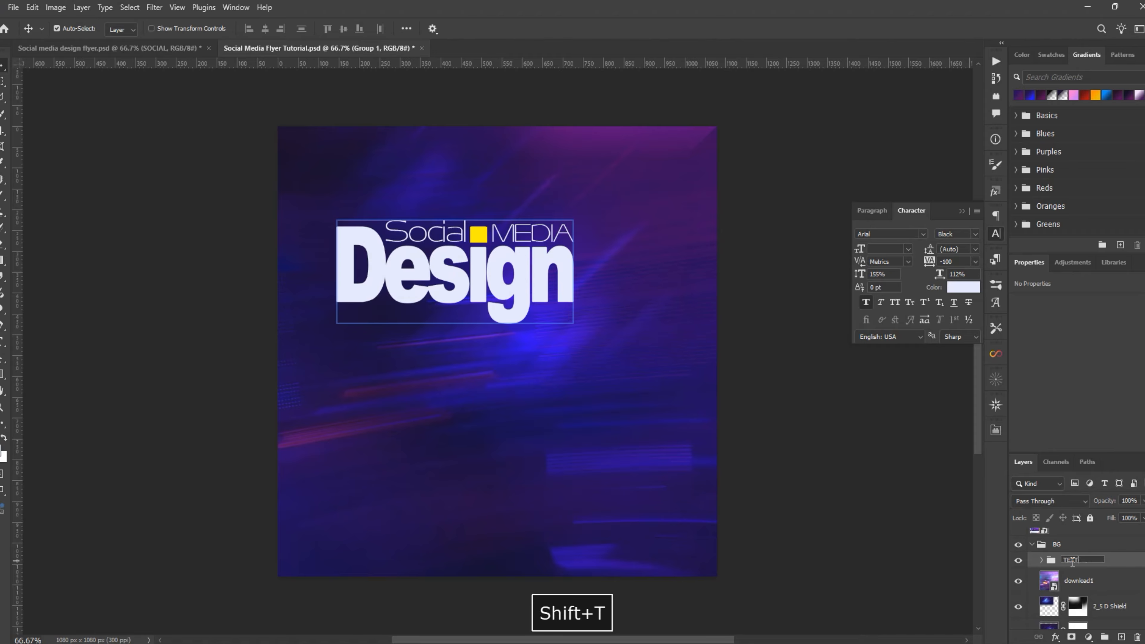
Move the TEXT group out of the BG group to directly above it, collapse the BG group and save the document.
key("Return")
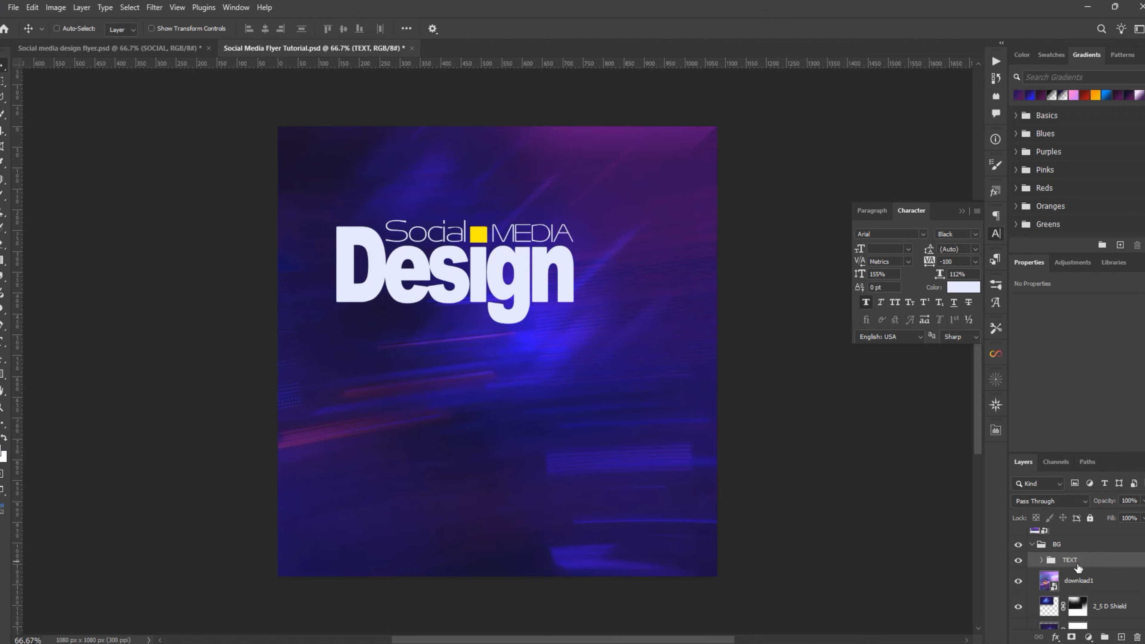
left_click_drag(1085, 556, 1098, 539)
left_click(1035, 559)
left_click(1033, 560)
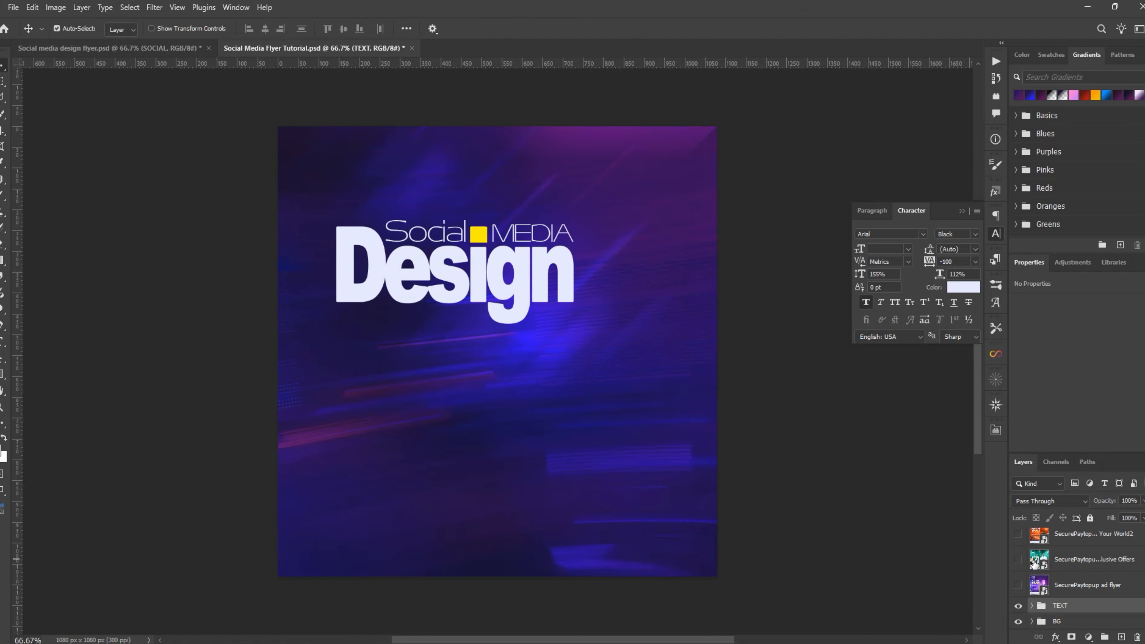
key("ctrl+s")
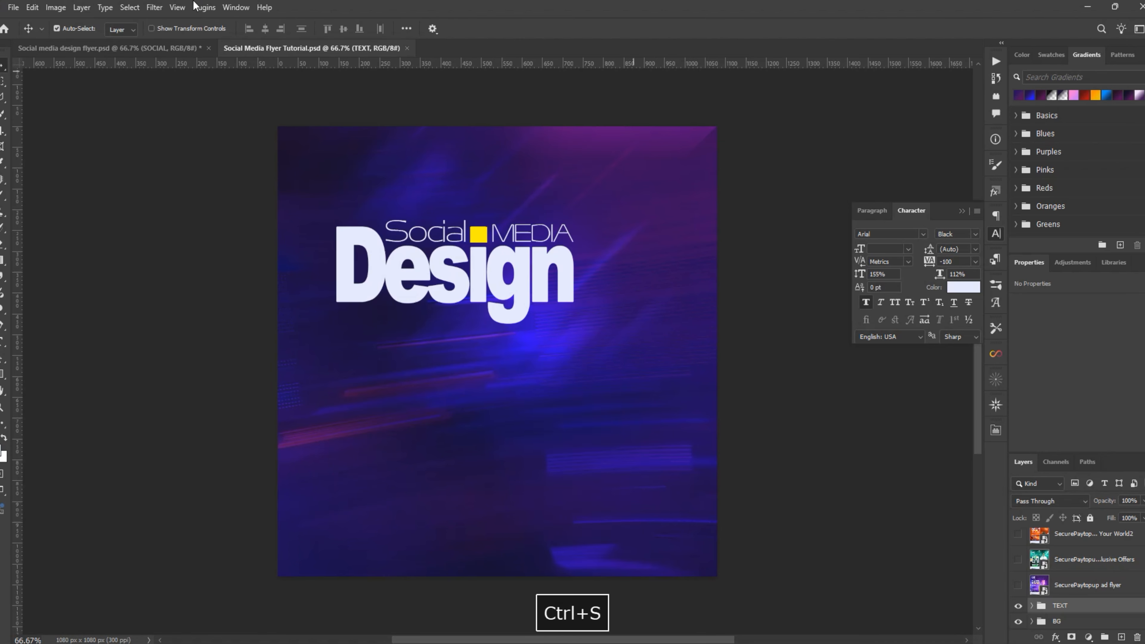
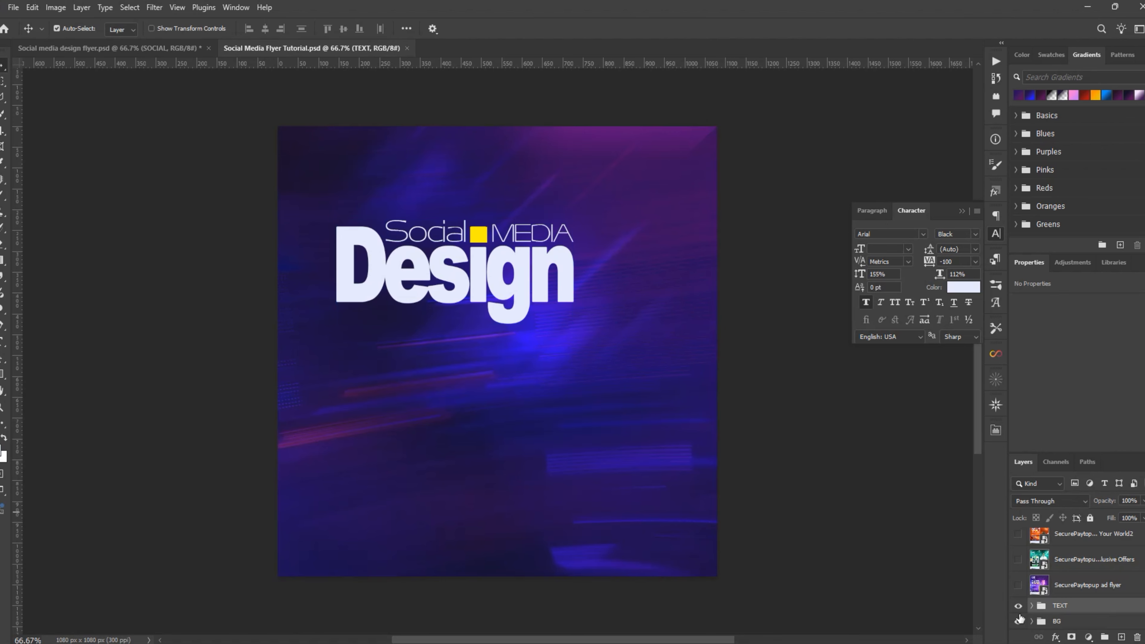
Switch to the Social media design flyer document and select its Layer 9 to examine the finished flyer layout.
left_click(115, 48)
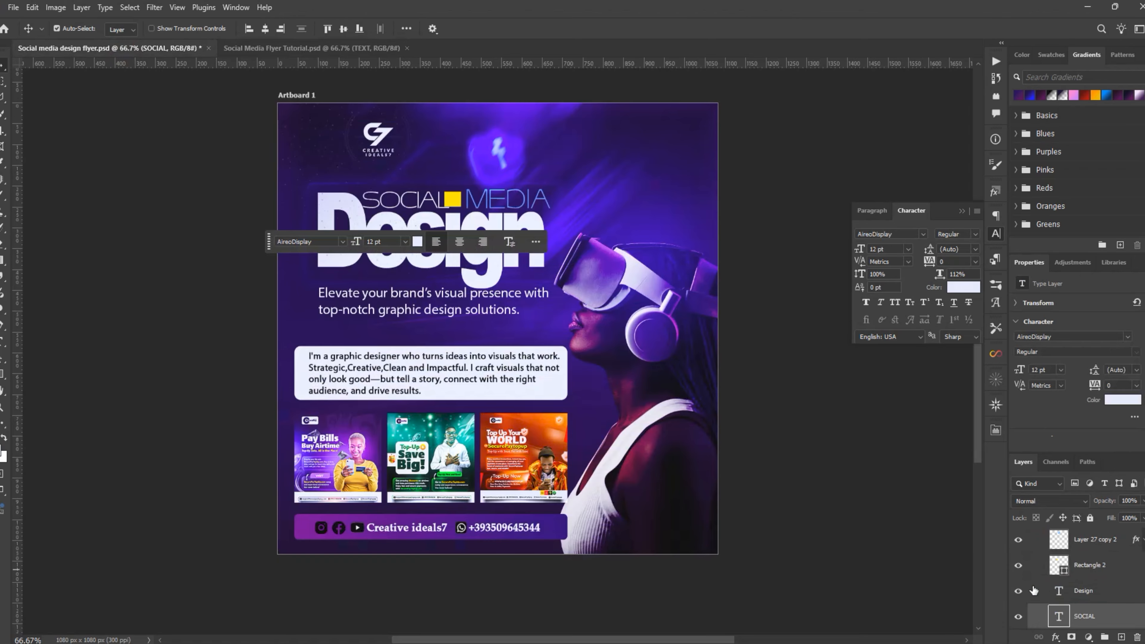
key("ctrl+alt+shift+e")
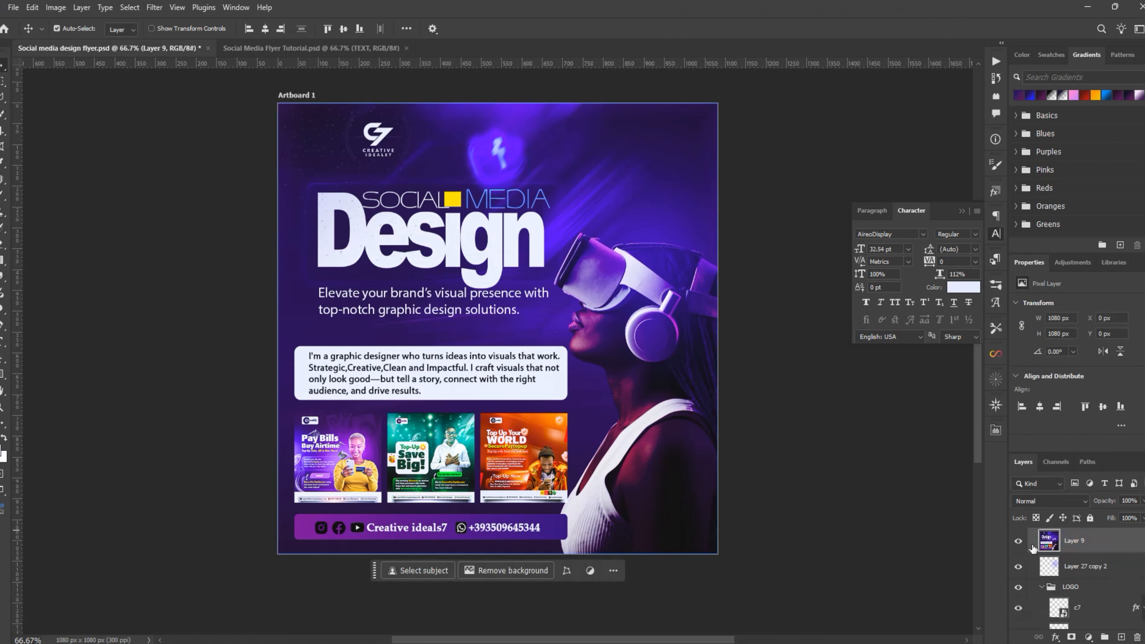
Hide Layer 9 in Social media design flyer.psd and select the gradient fill layer inside its BG group.
left_click(1023, 540)
scroll(1055, 559, "down", 5)
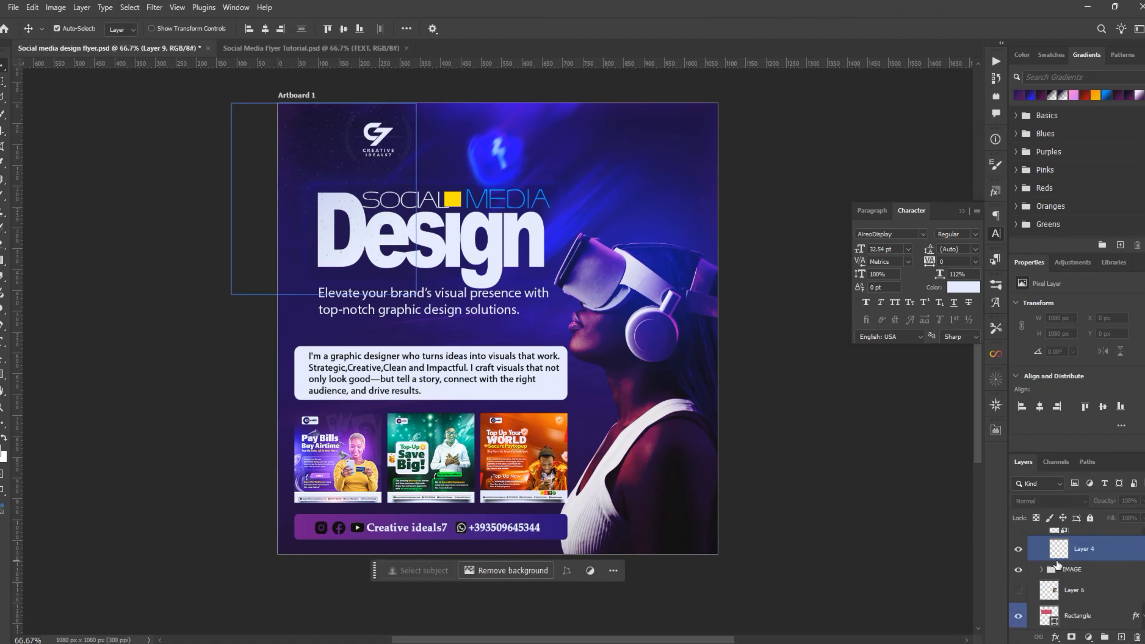
scroll(1056, 564, "down", 10)
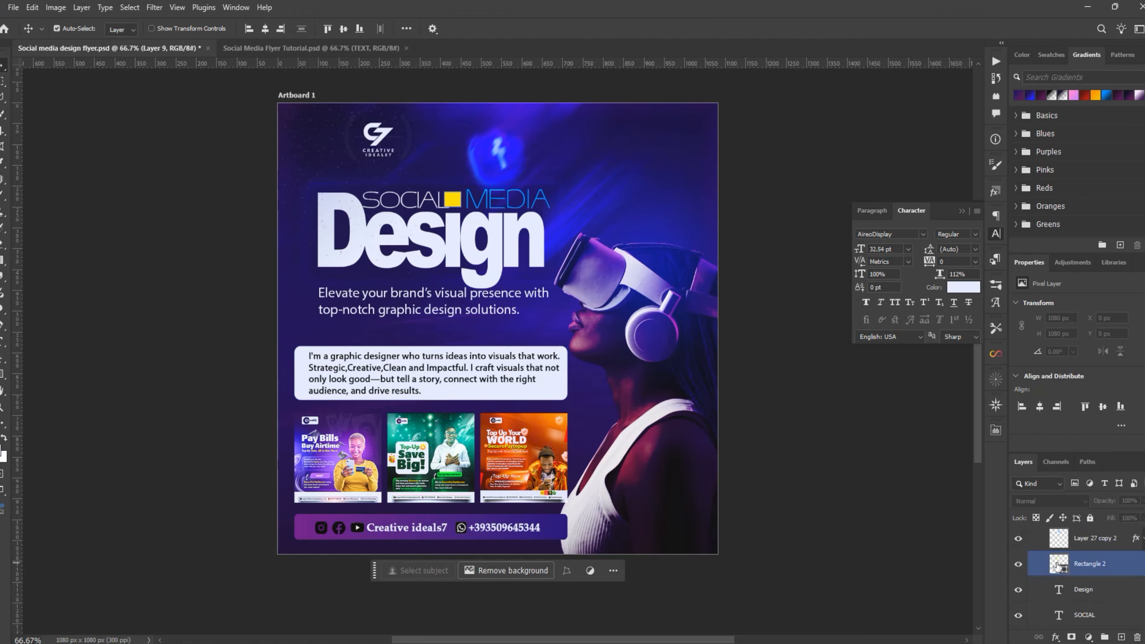
scroll(1051, 570, "down", 1)
left_click(1051, 571)
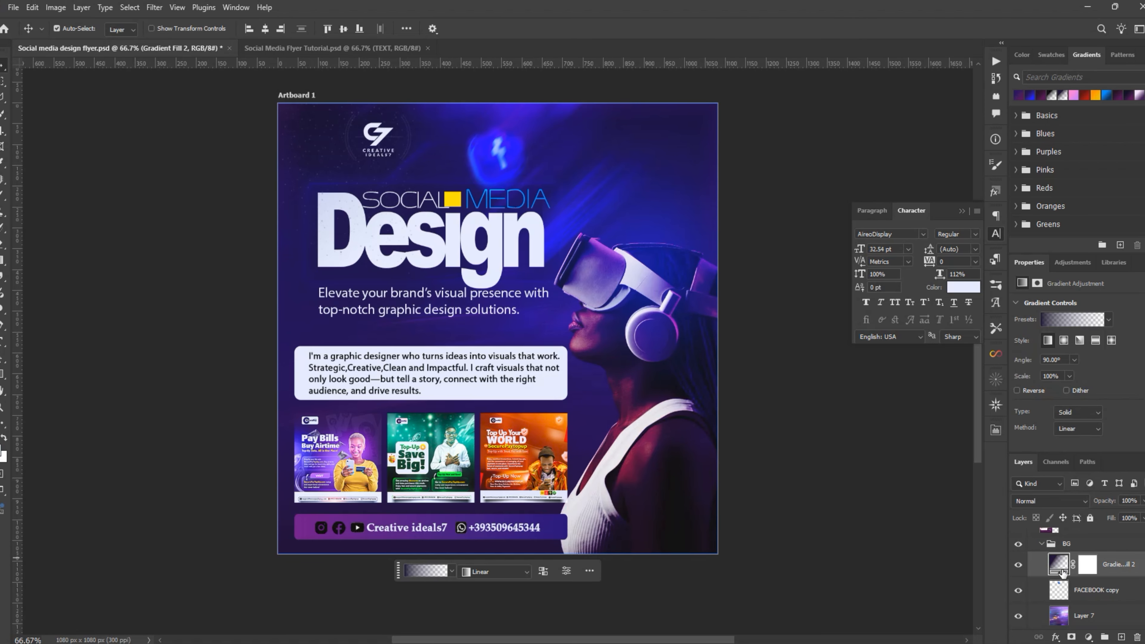
In Social Media Flyer Tutorial.psd, add a 90° linear gradient fill above download1 in the BG group, using the Basics dark-purple-to-transparent preset.
left_click(332, 47)
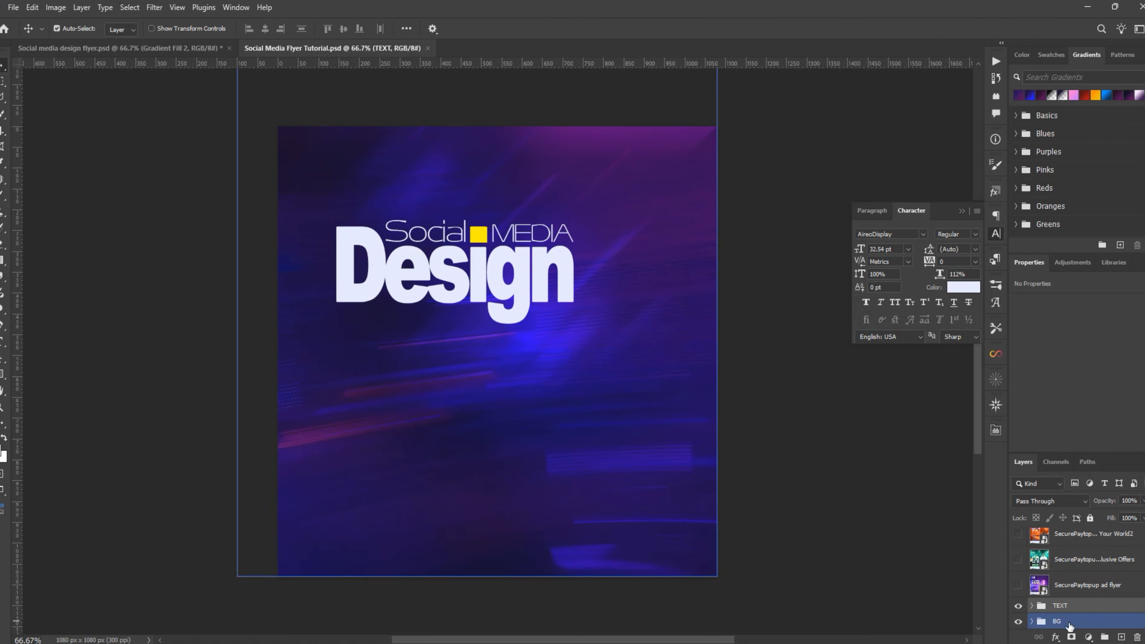
left_click(1032, 622)
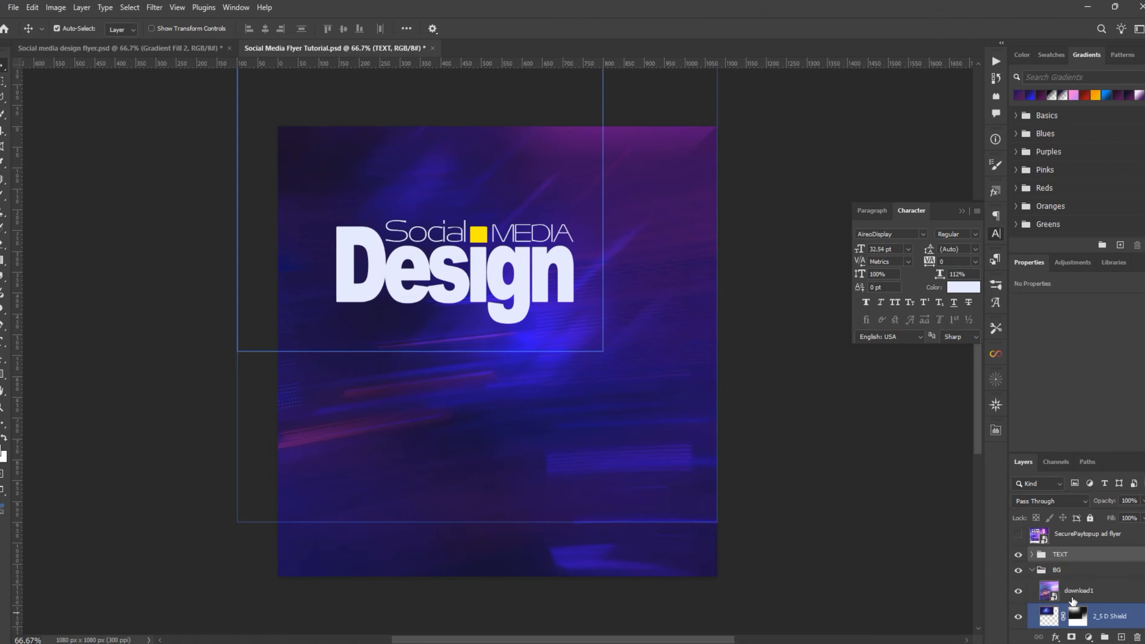
left_click(1090, 593)
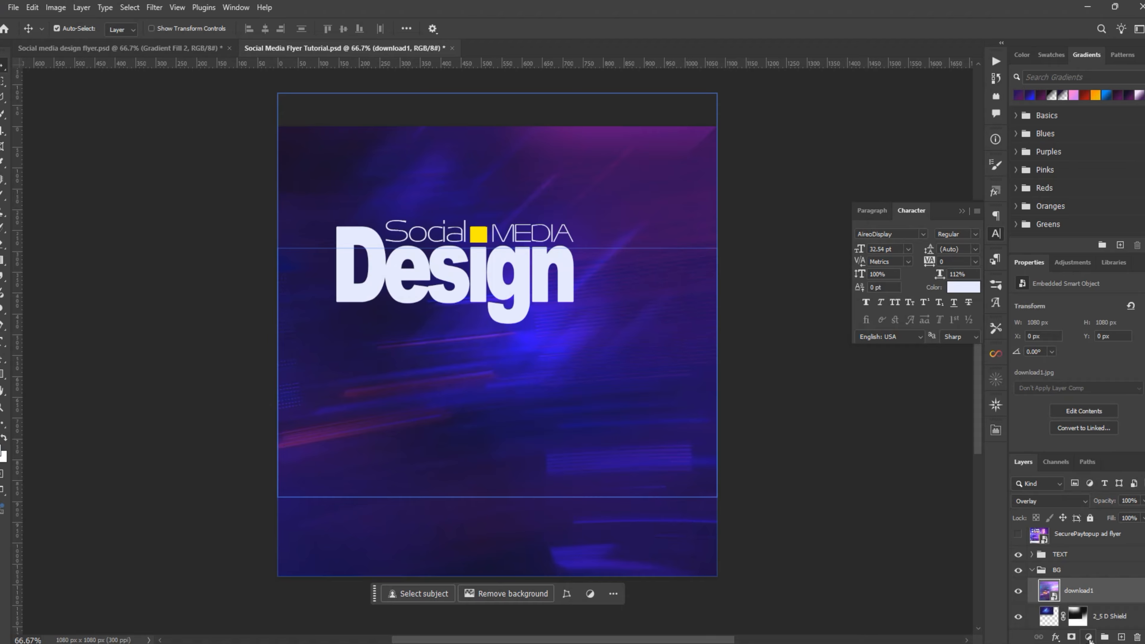
left_click(1089, 637)
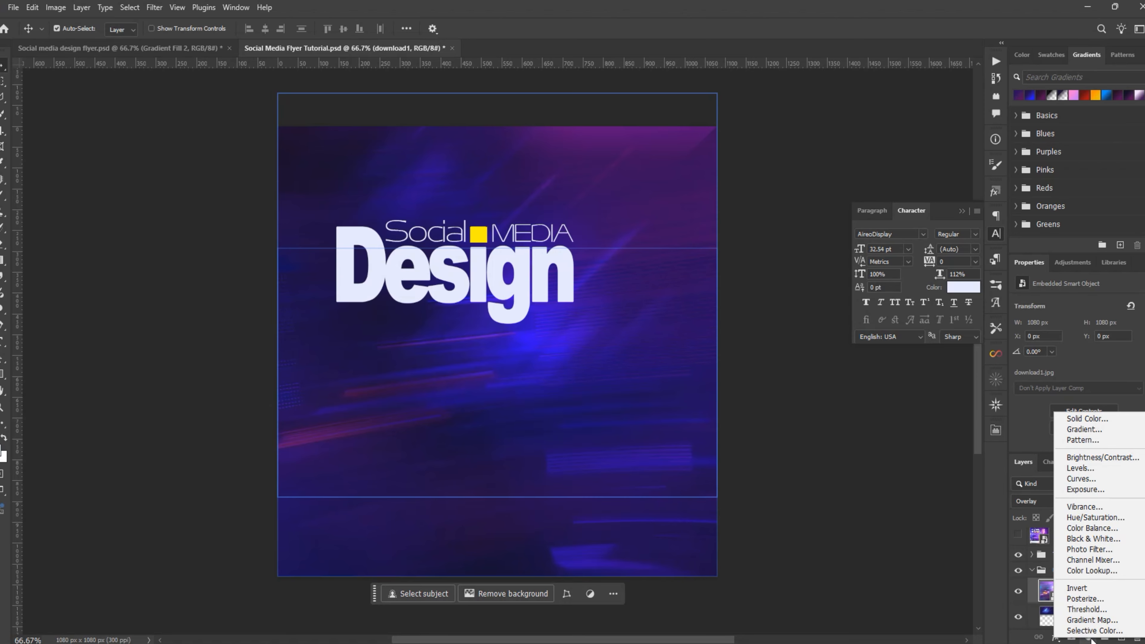
left_click(1094, 432)
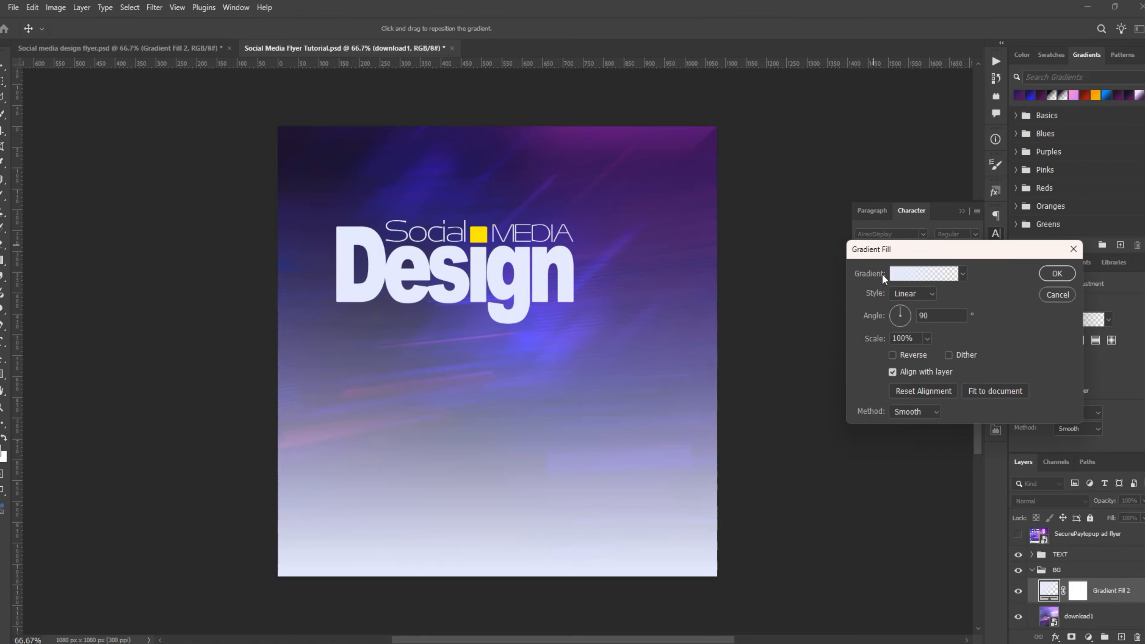
left_click(1052, 273)
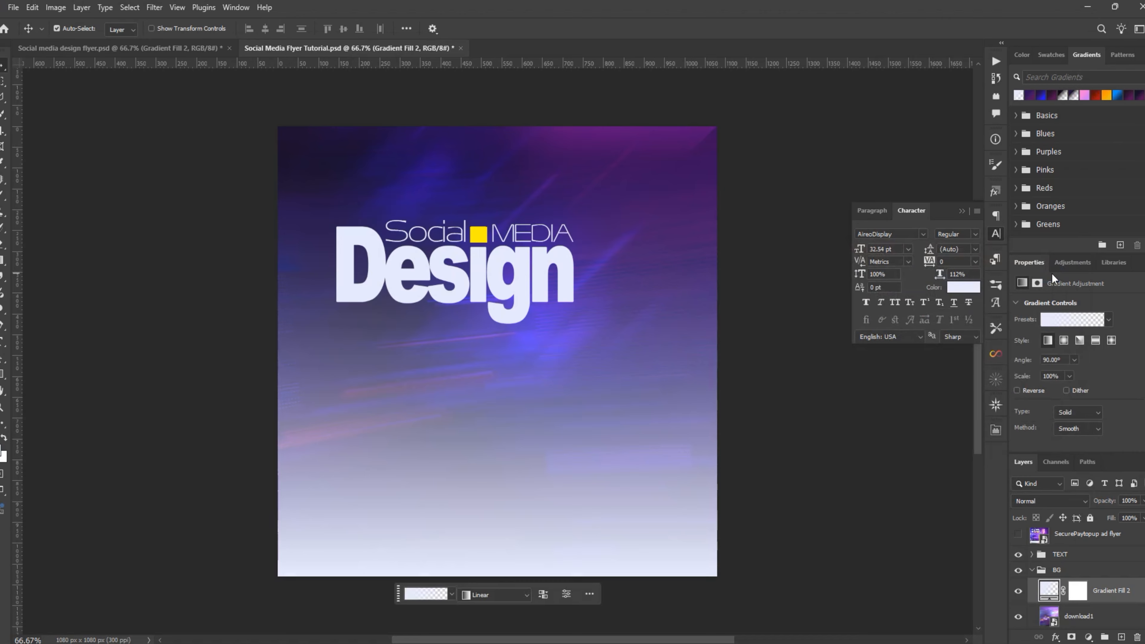
left_click(1017, 117)
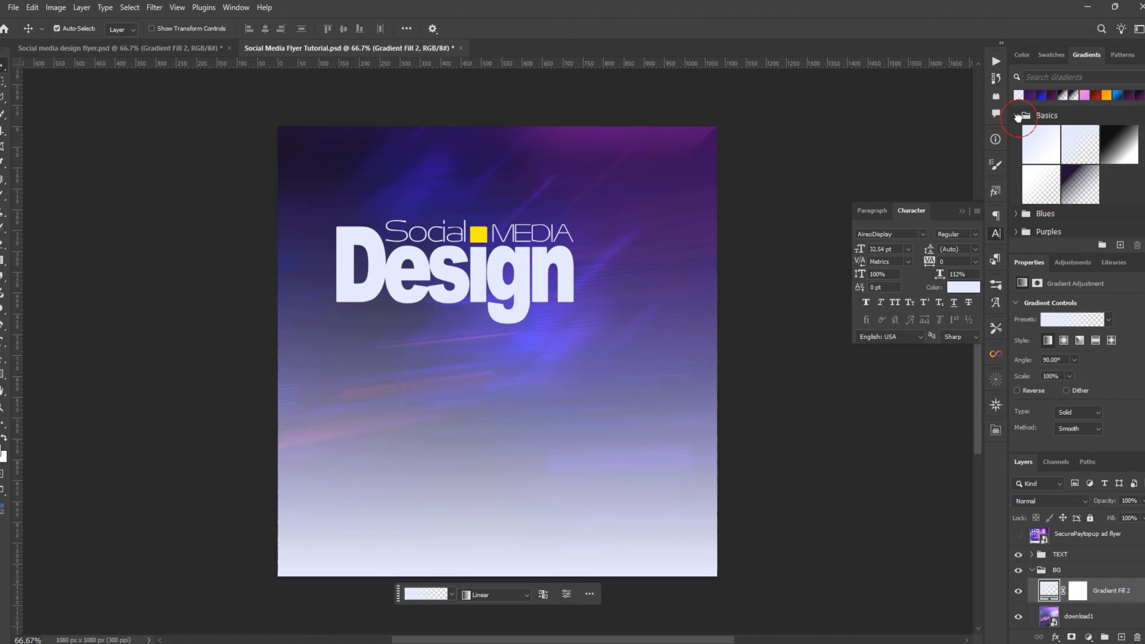
left_click(1078, 192)
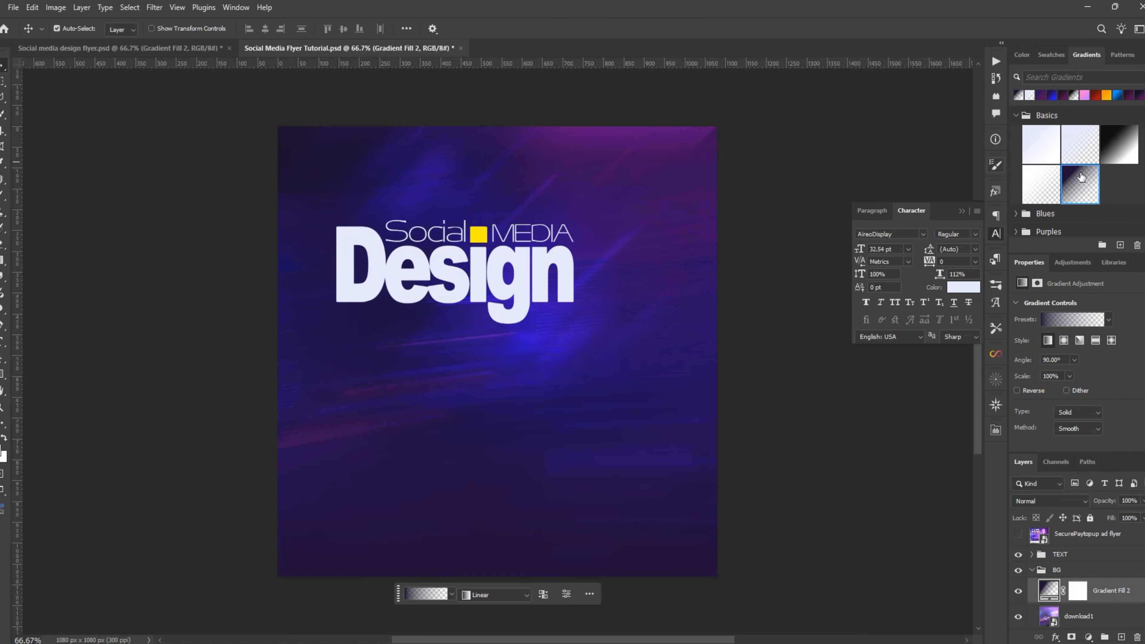
double_click(1056, 596)
left_click(926, 275)
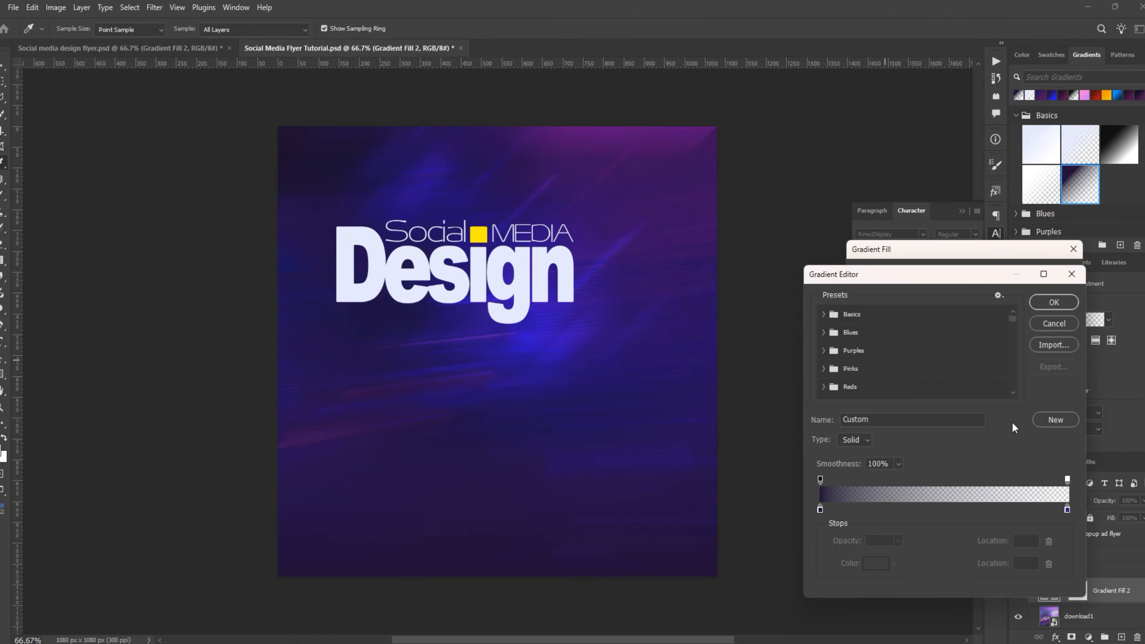
left_click(819, 508)
left_click(874, 564)
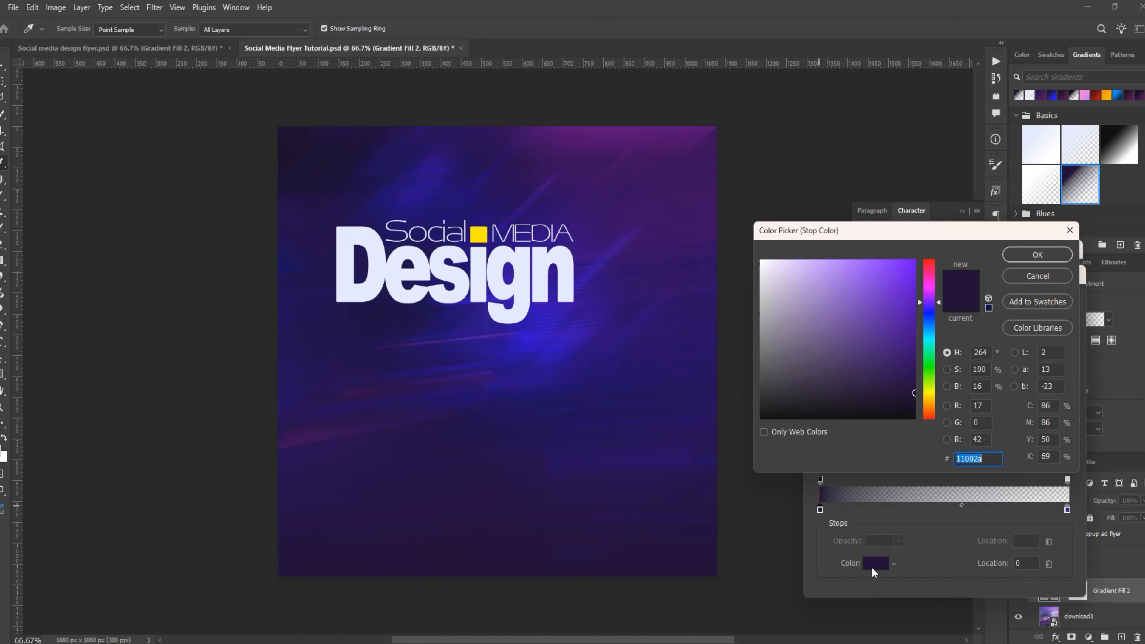
left_click(1068, 232)
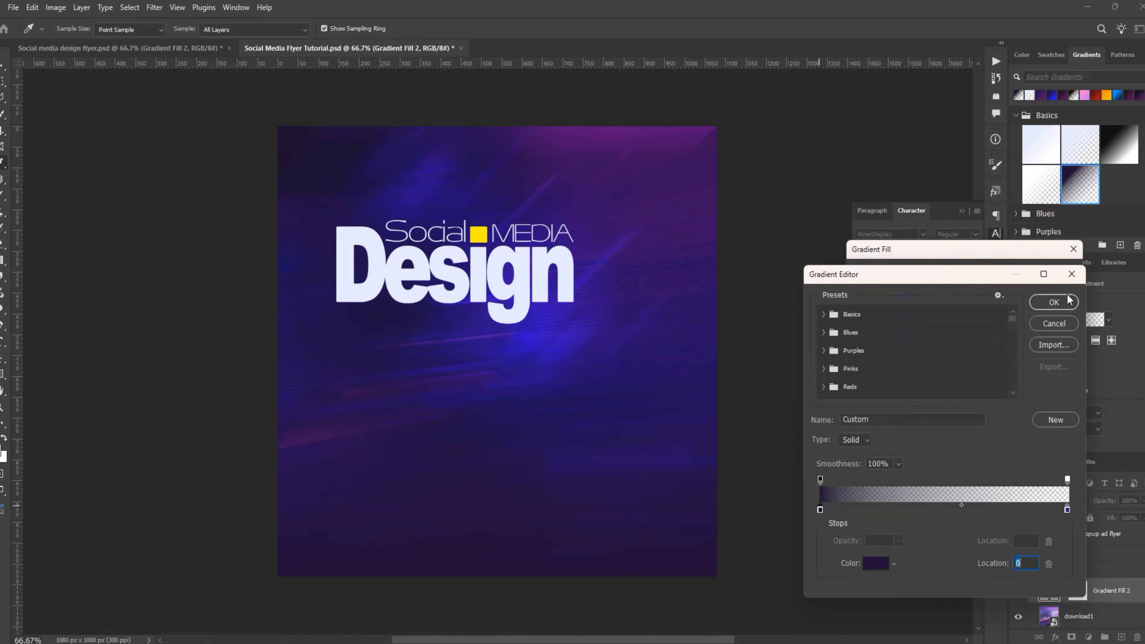
left_click(1072, 274)
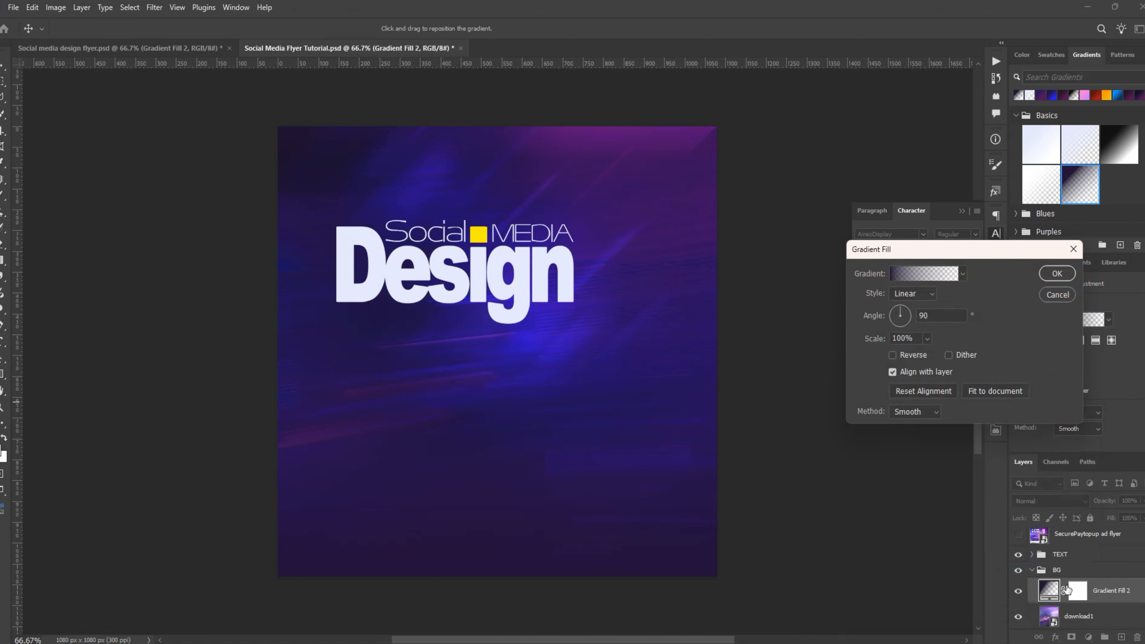
left_click(1073, 249)
Edit the new gradient fill and set its starting color stop at location 0 to #11002a.
left_click(1050, 586)
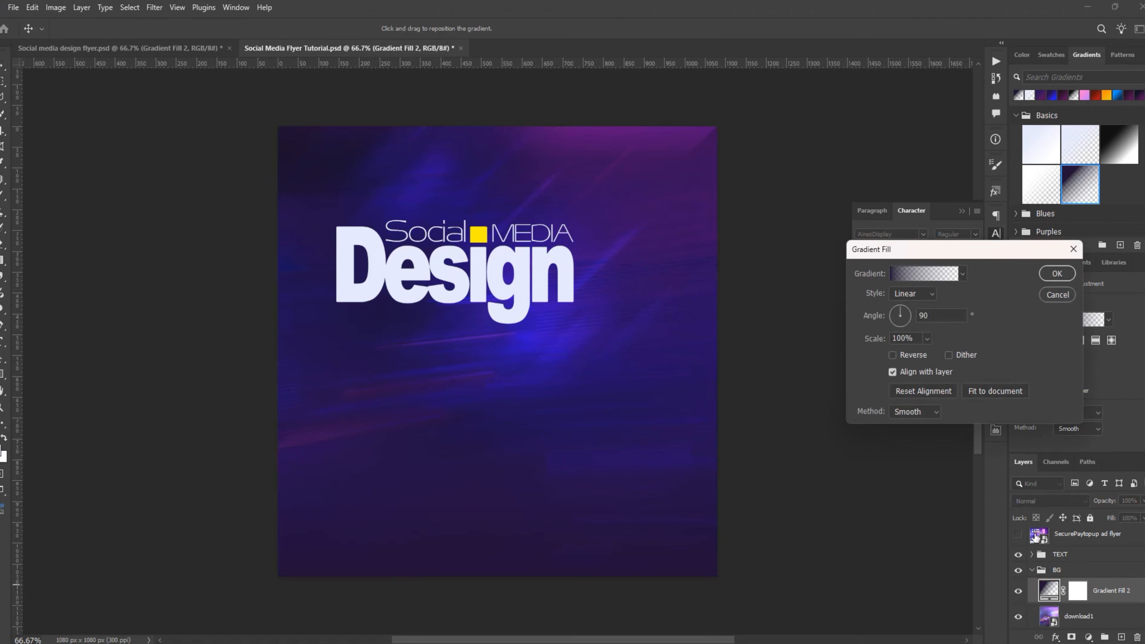
left_click(916, 275)
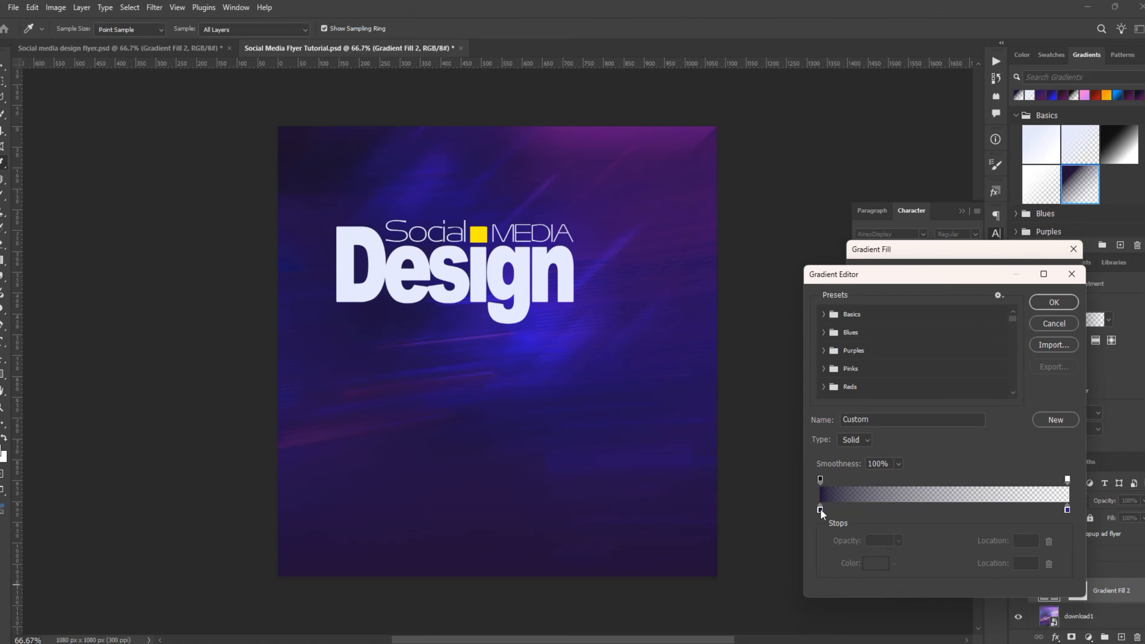
left_click(820, 508)
left_click(872, 563)
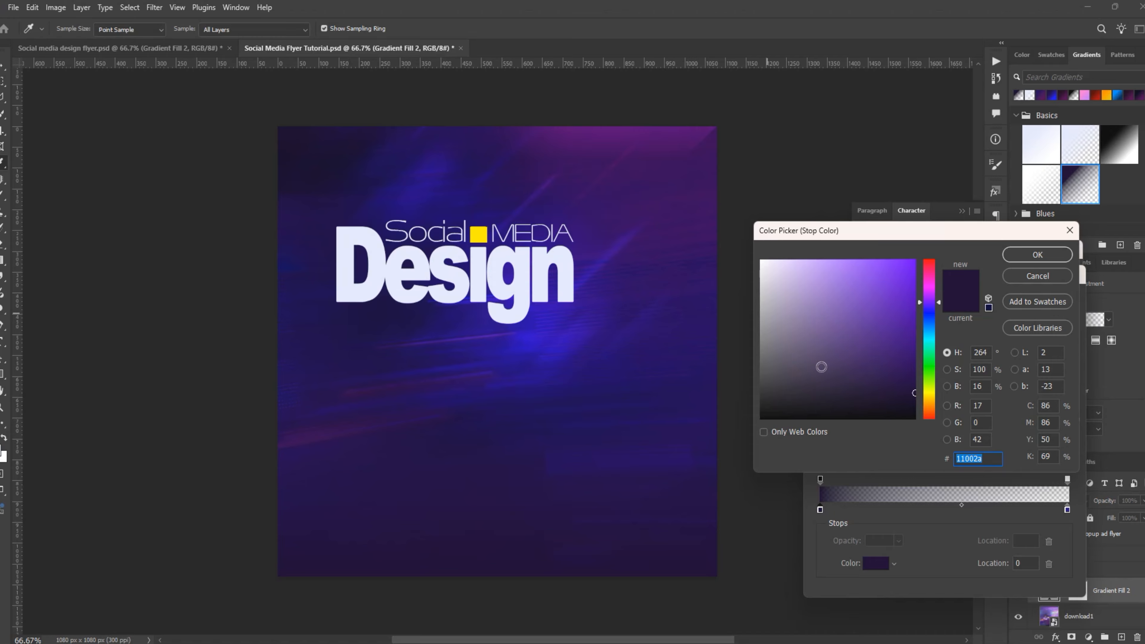
type("000000")
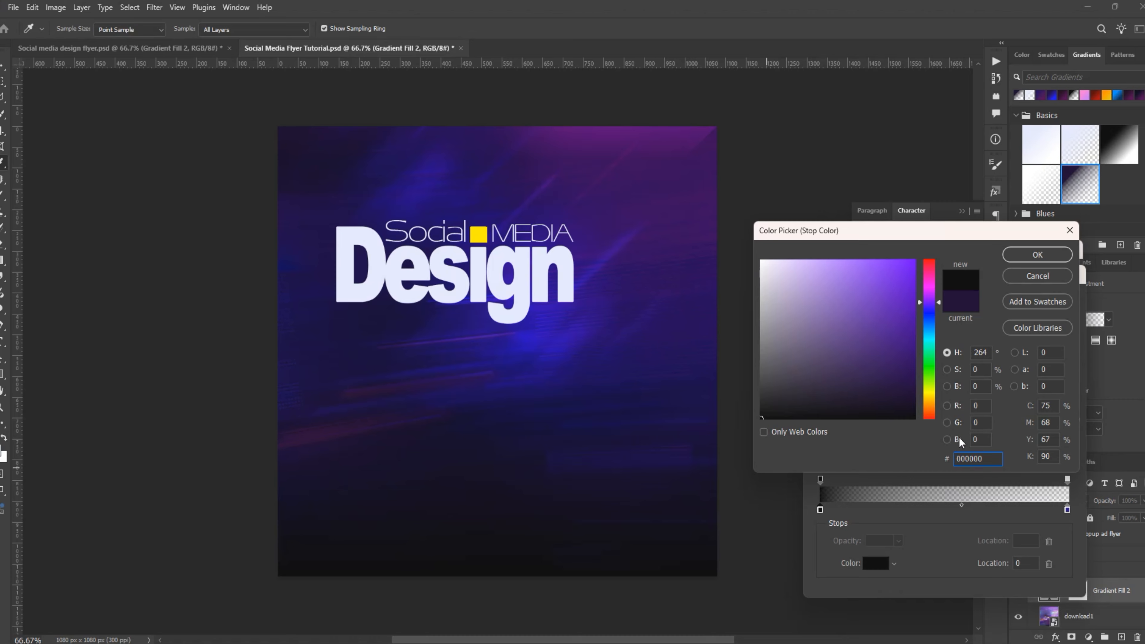
left_click(955, 314)
left_click_drag(989, 457, 946, 458)
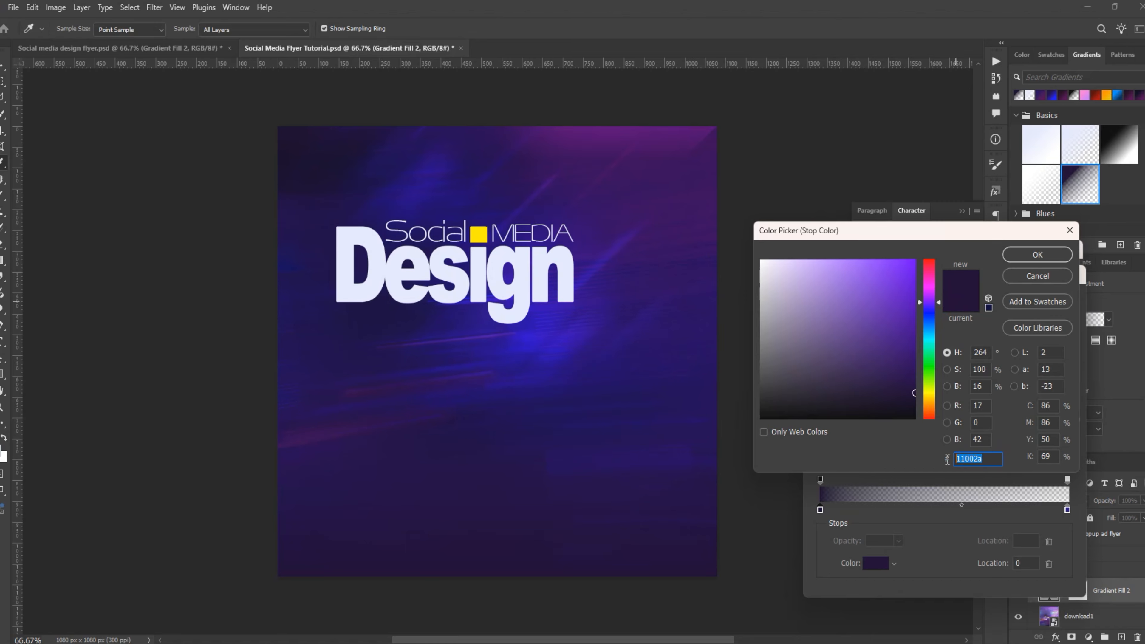
left_click(1020, 255)
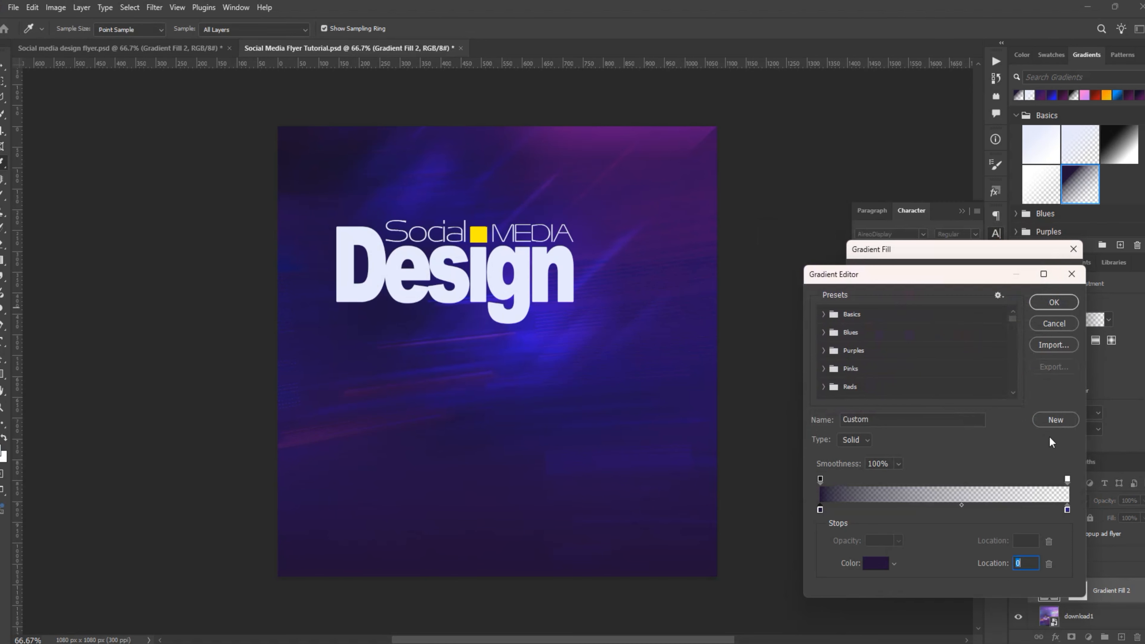
Set the gradient's ending color stop at location 100 to #20097d and apply the gradient fill.
left_click(1067, 510)
left_click(879, 562)
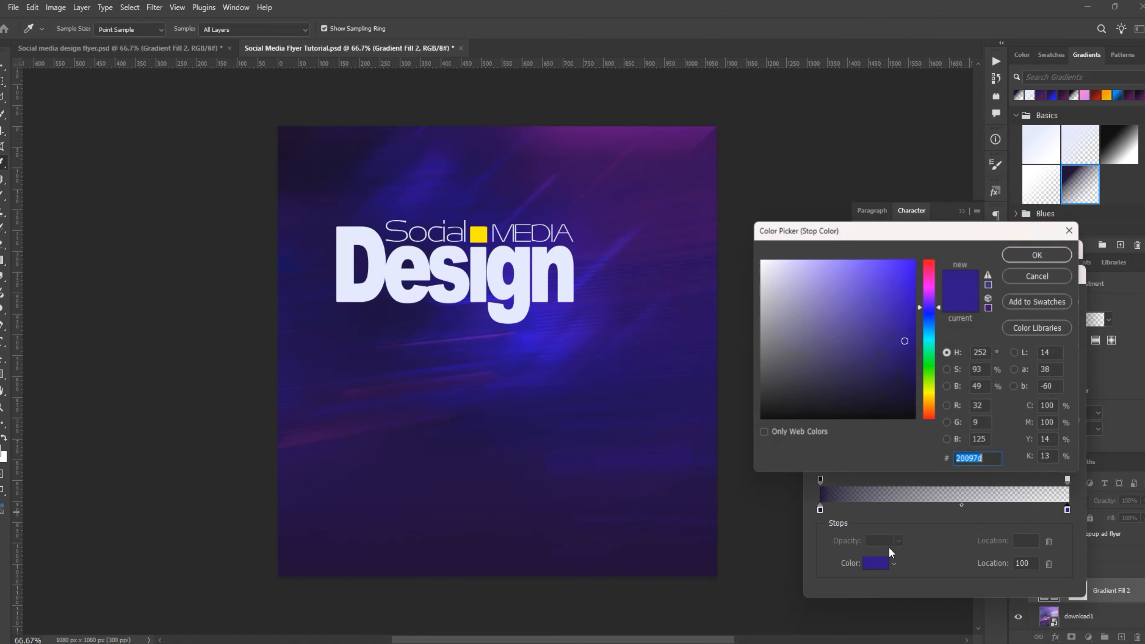
left_click(987, 460)
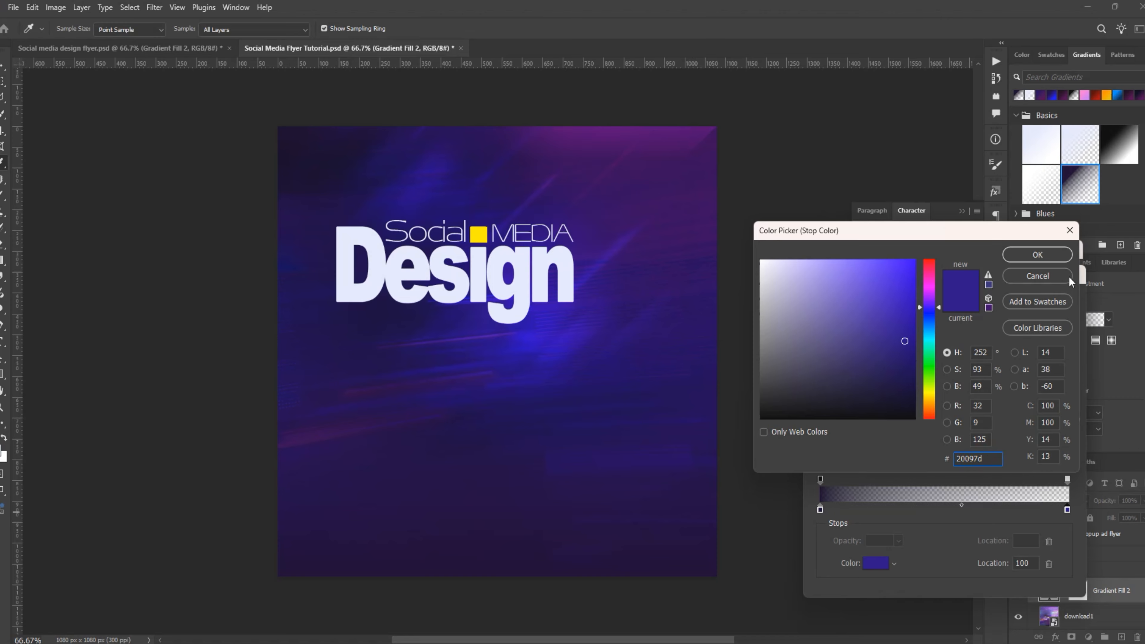
left_click(1036, 255)
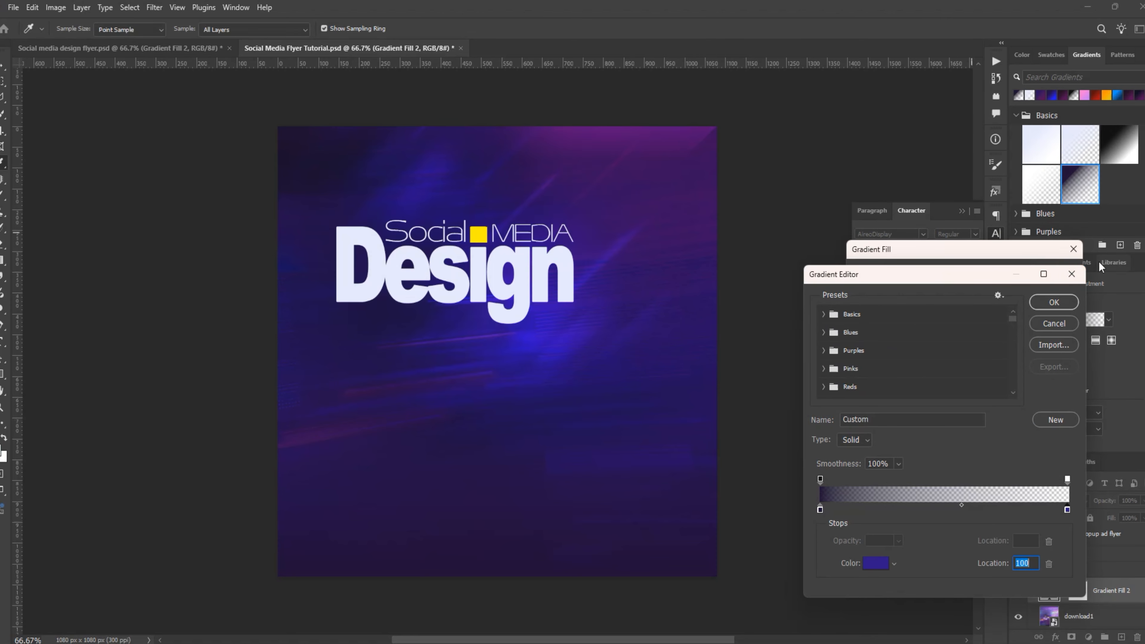
left_click(1069, 306)
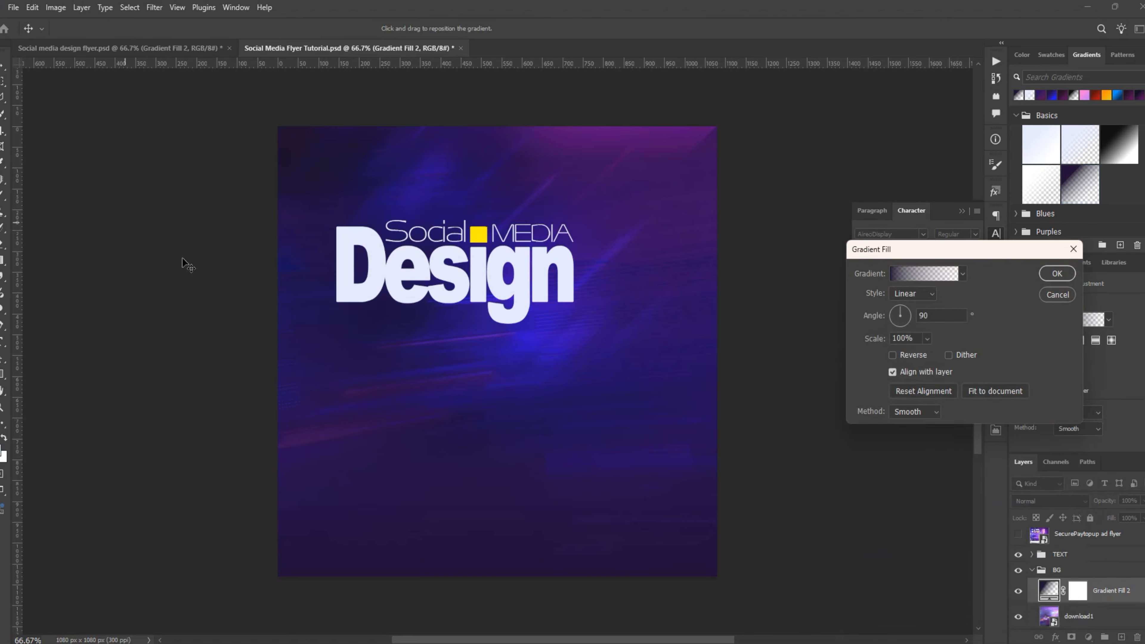
left_click(1057, 274)
Save the tutorial document and collapse the BG group.
key("ctrl+s")
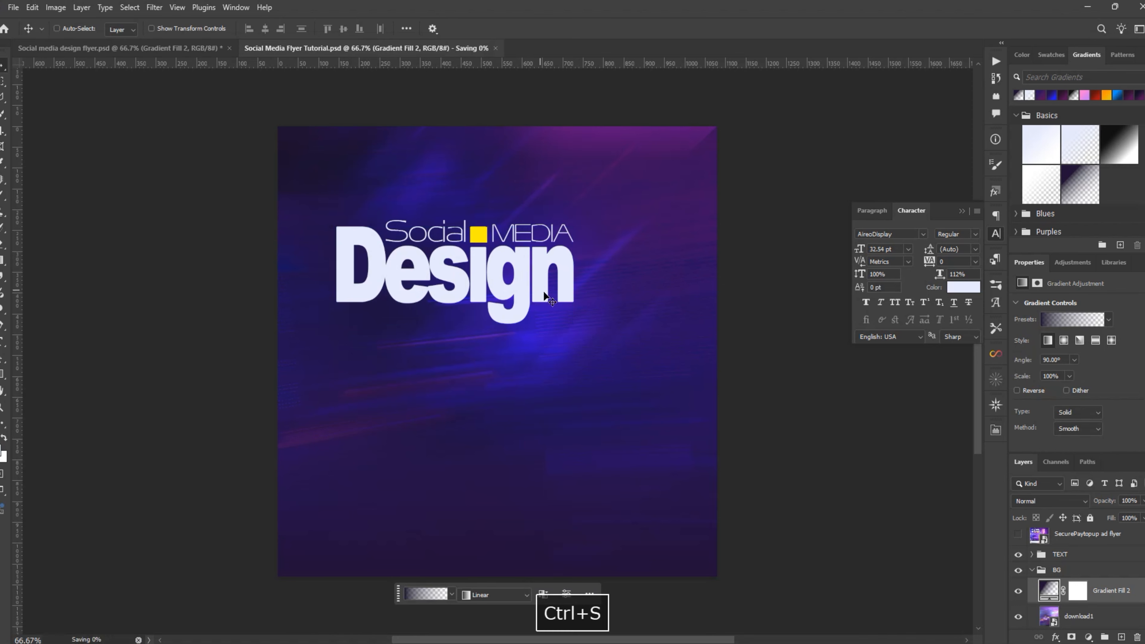
left_click(1034, 573)
left_click(1032, 571)
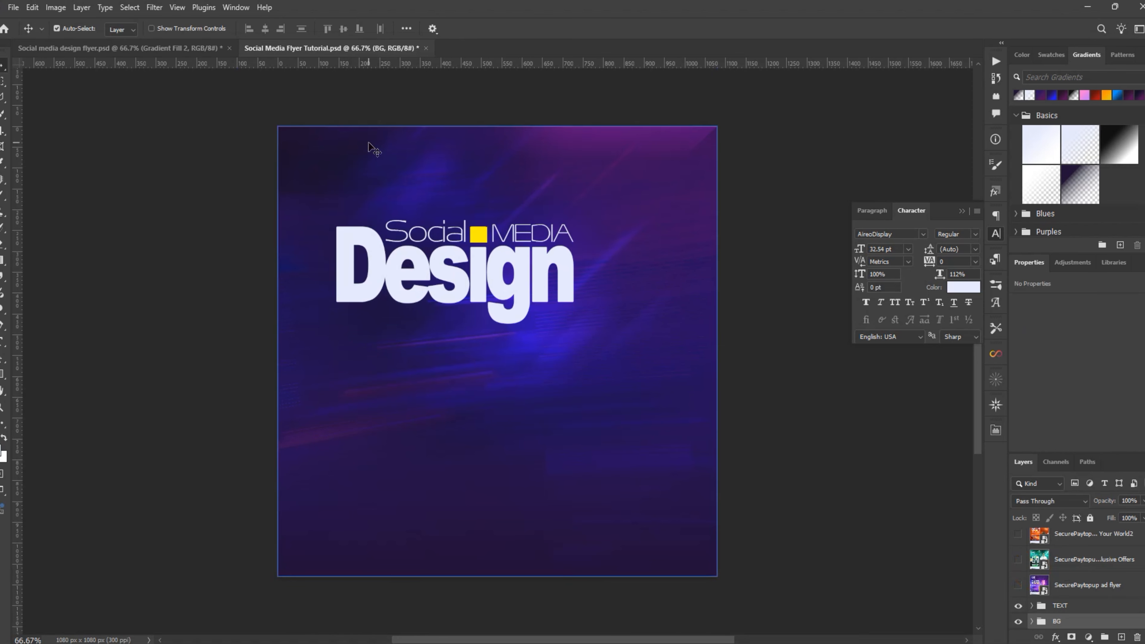
Copy the tagline text "Elevate your brand's visual presence with top-notch graphic design solutions." from Social media design flyer.psd.
left_click(155, 49)
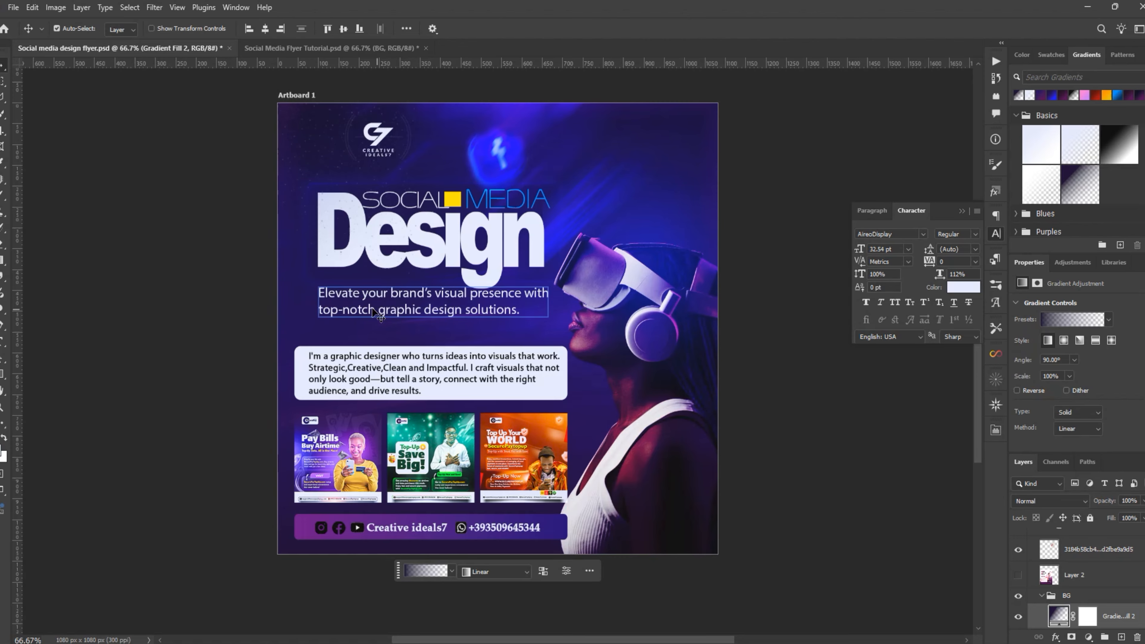
left_click(381, 299)
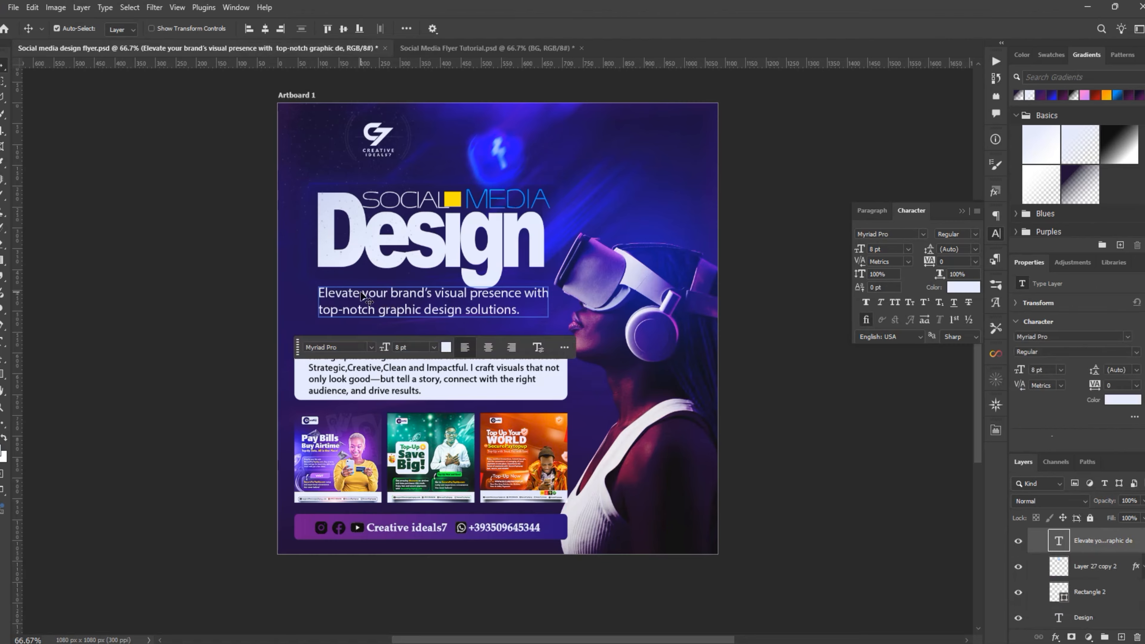
double_click(370, 295)
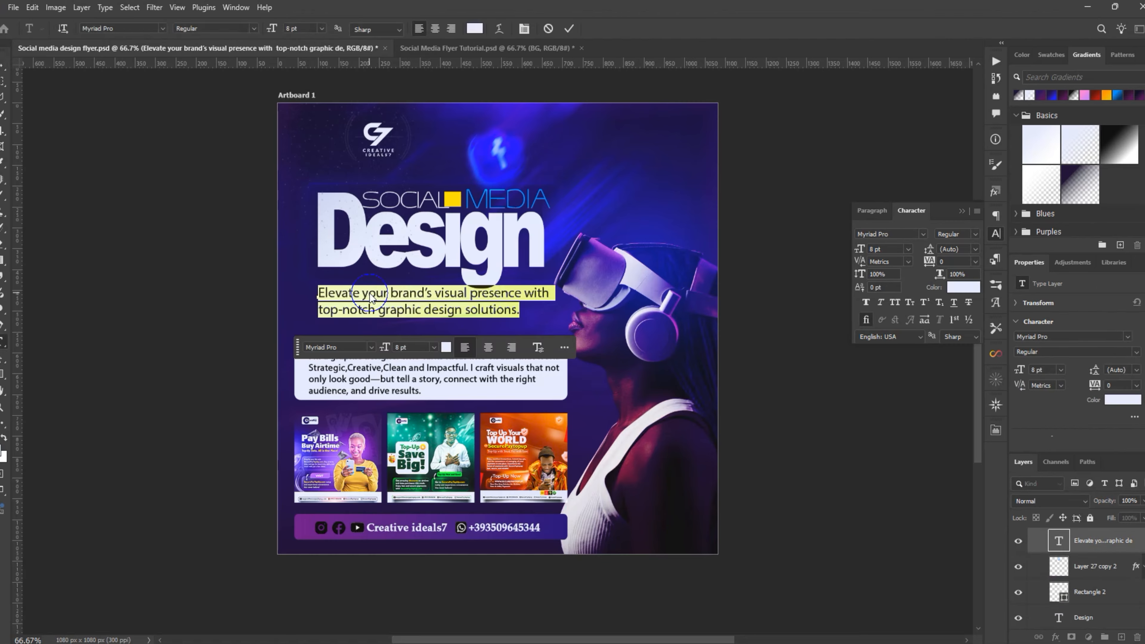
right_click(370, 294)
left_click(386, 329)
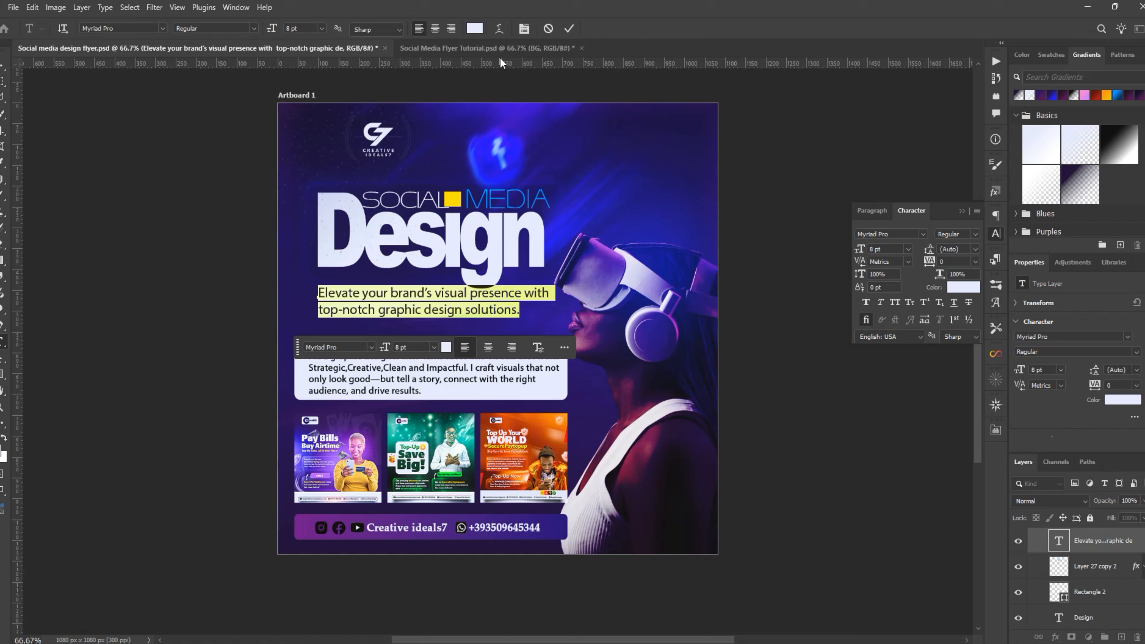
left_click(569, 28)
Add a text layer below the heading in Social Media Flyer Tutorial.psd containing the copied tagline.
left_click(442, 50)
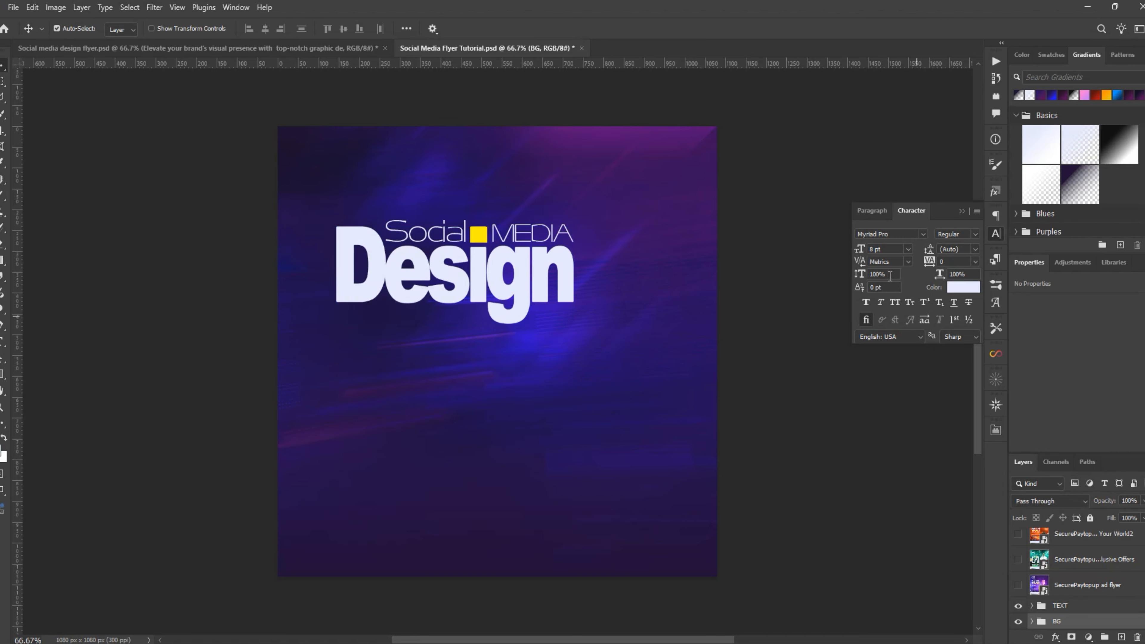
key("t")
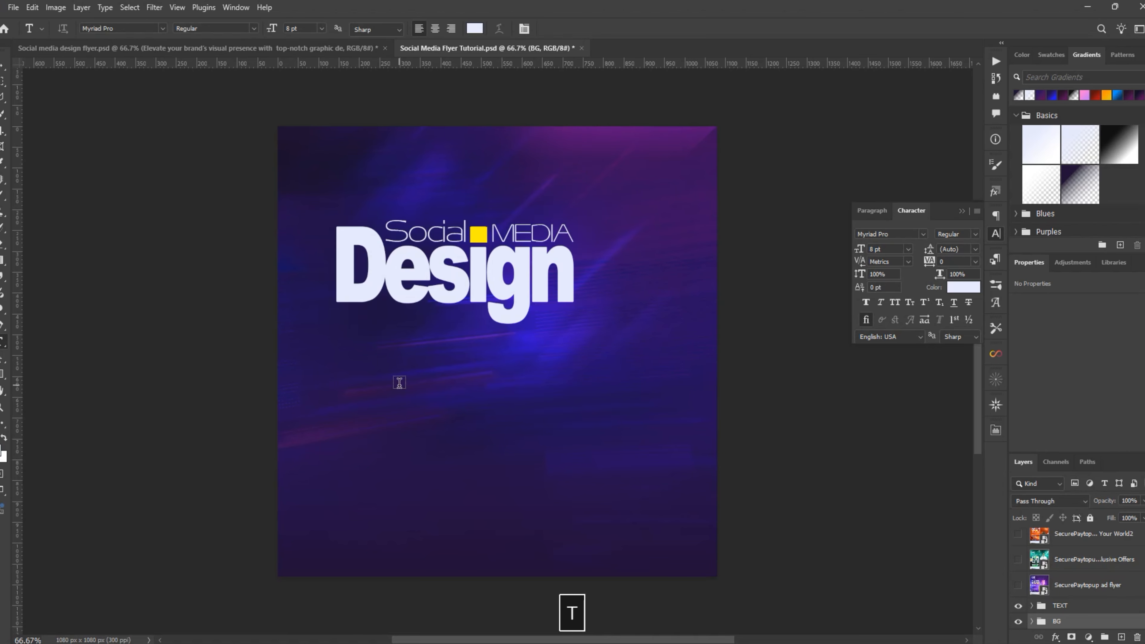
left_click(402, 381)
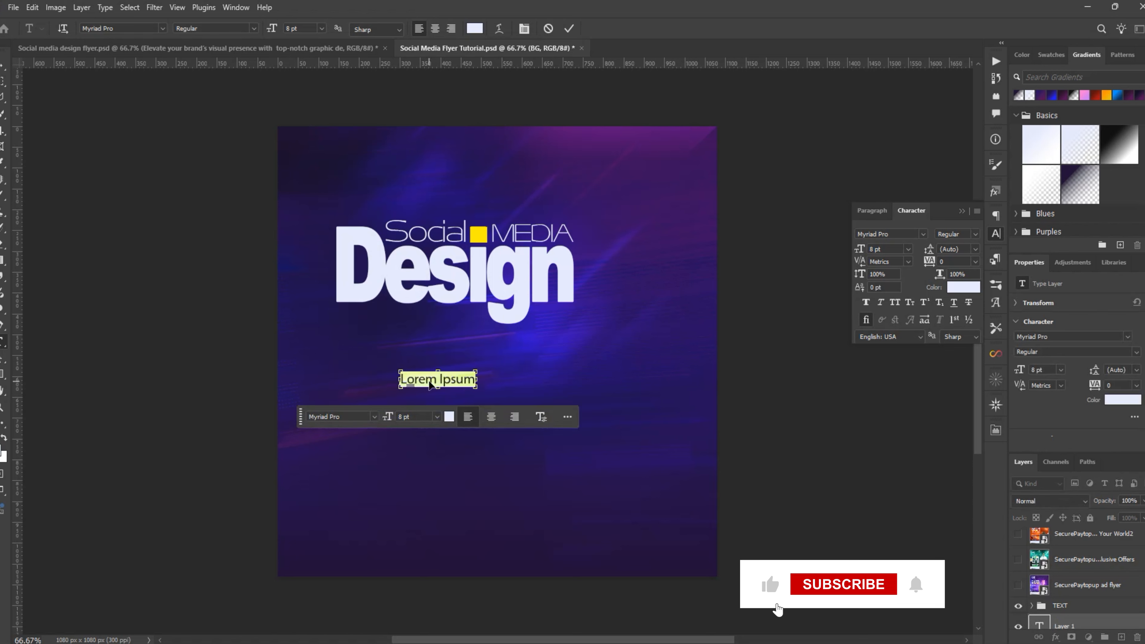
key("ctrl+v")
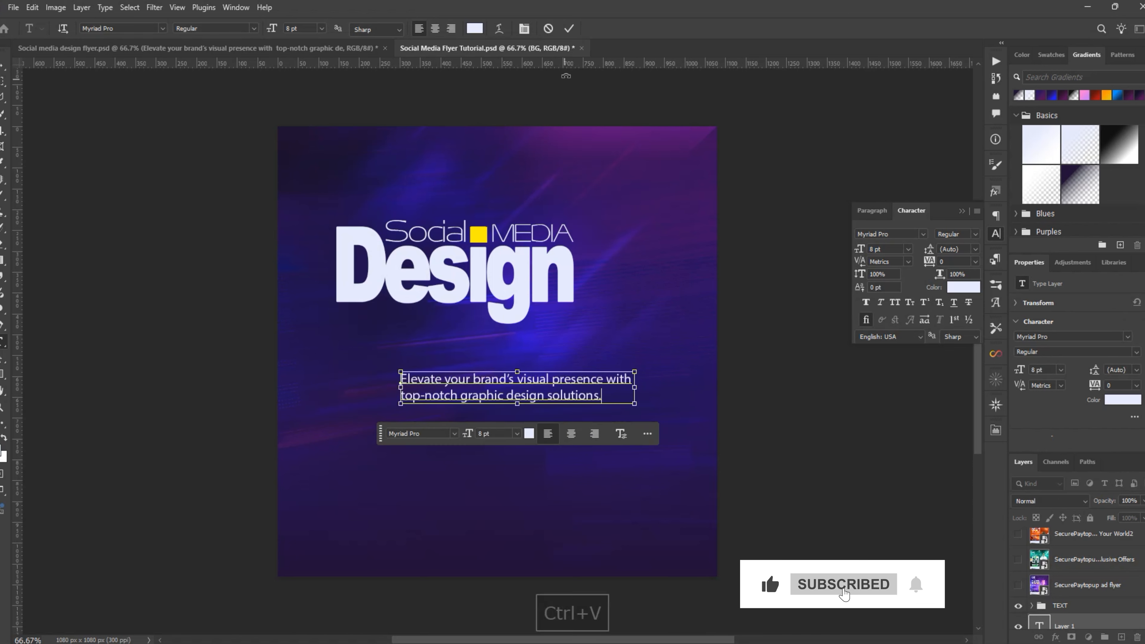
left_click(569, 28)
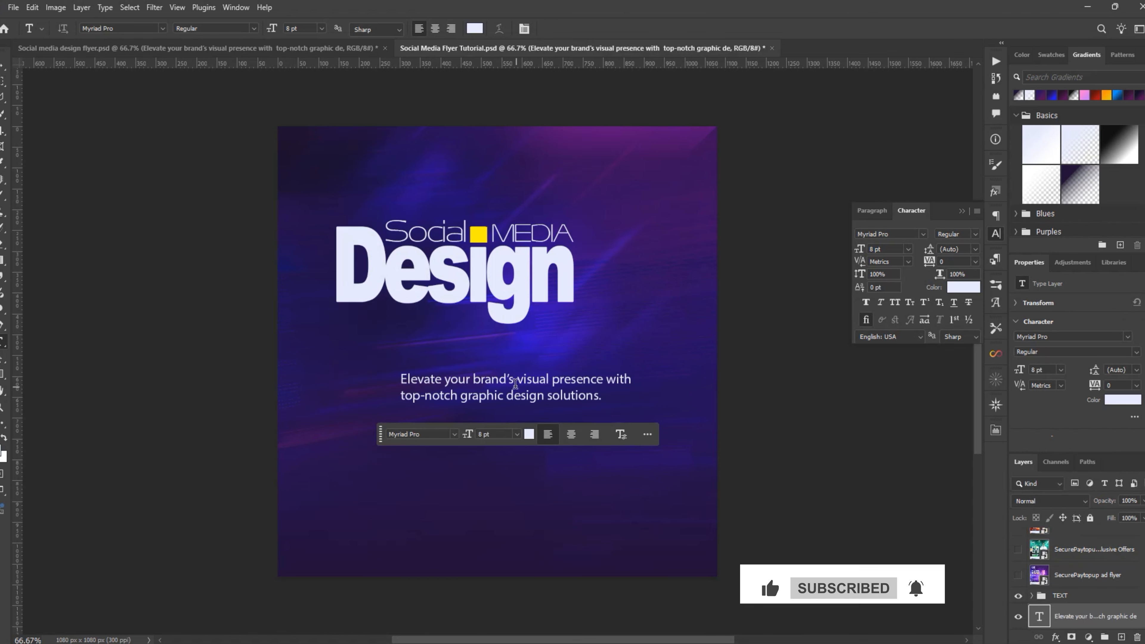
Position the tagline directly beneath "Design", aligned with the heading's left edge, and save the document.
key("v")
left_click_drag(519, 383, 460, 337)
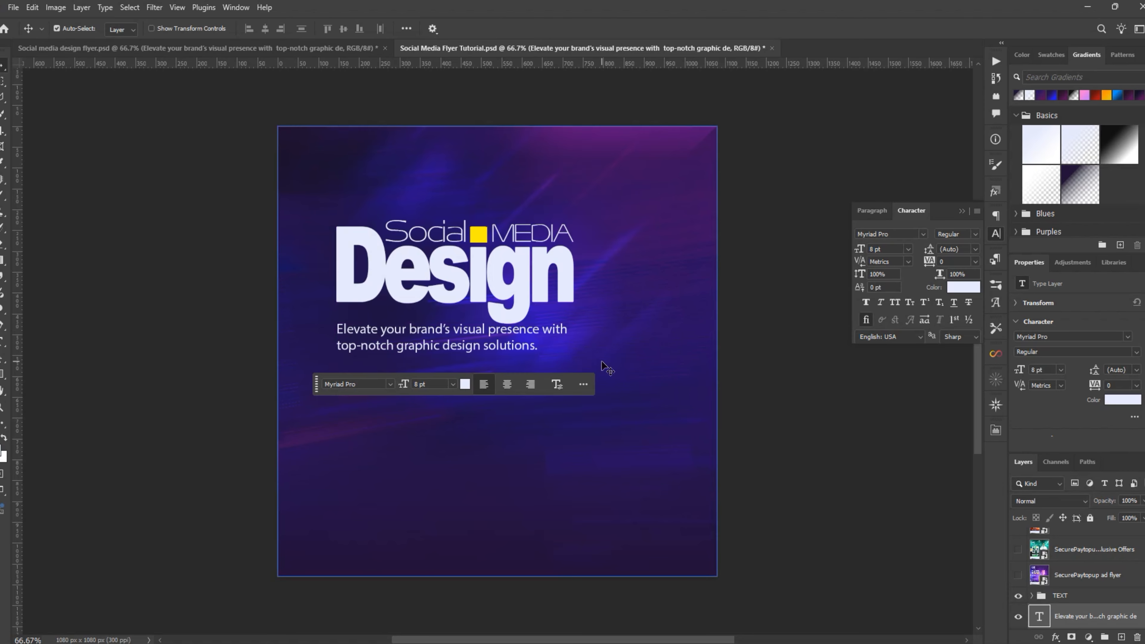
key("Up")
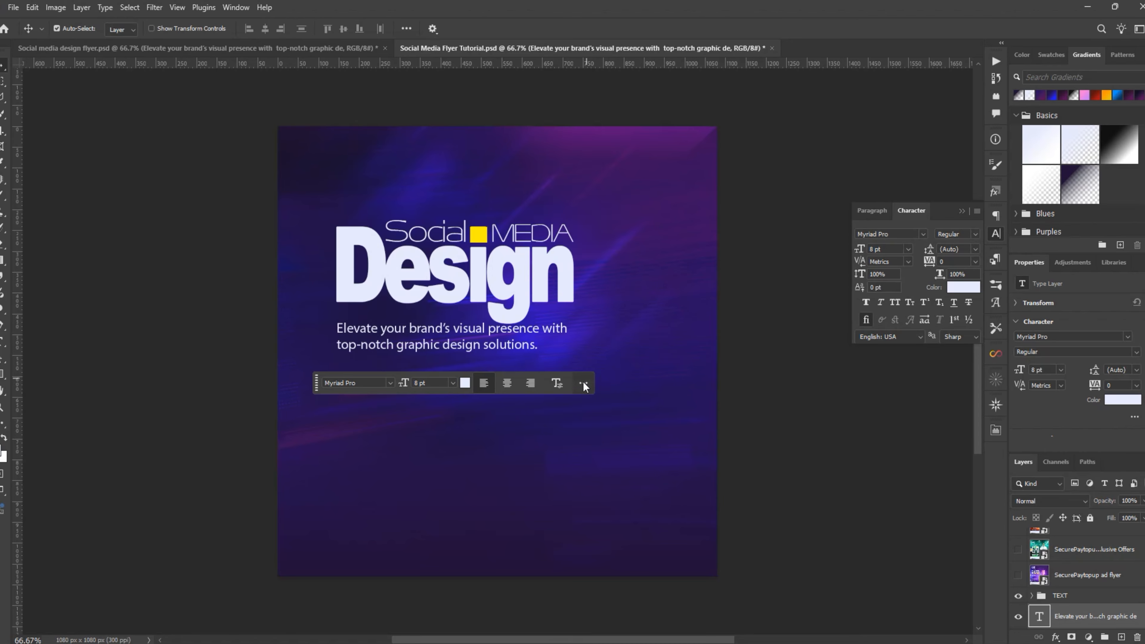
key("ctrl+s")
Show the download (1) copy layer and move the woman in the VR headset to the flyer's right side, at about X 540, Y 171 px.
scroll(1098, 582, "up", 3)
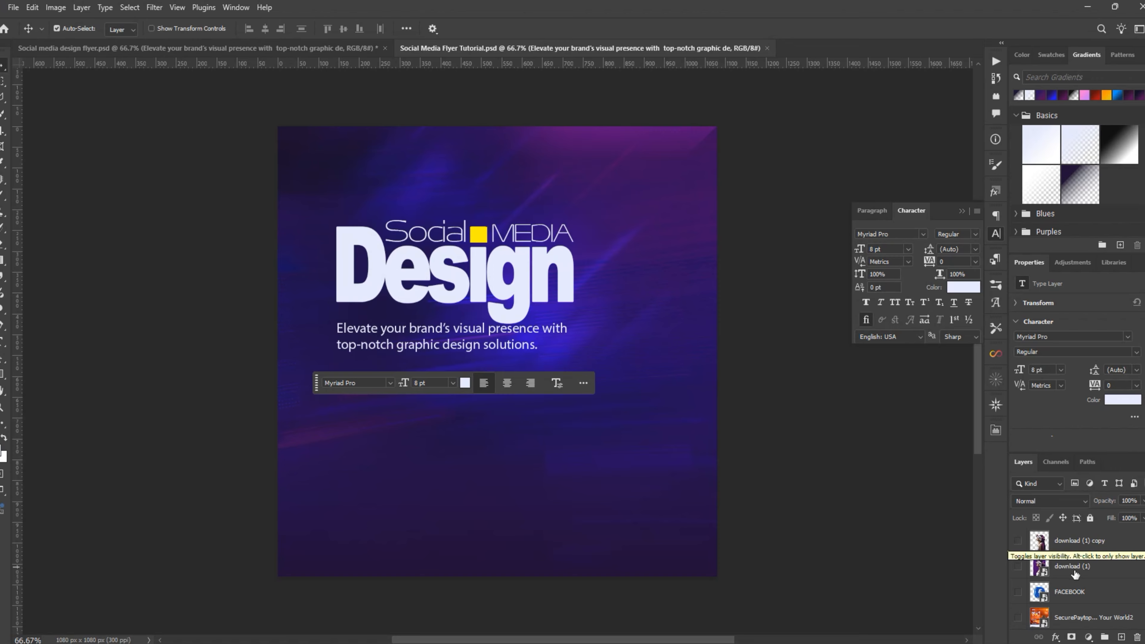
left_click(1018, 541)
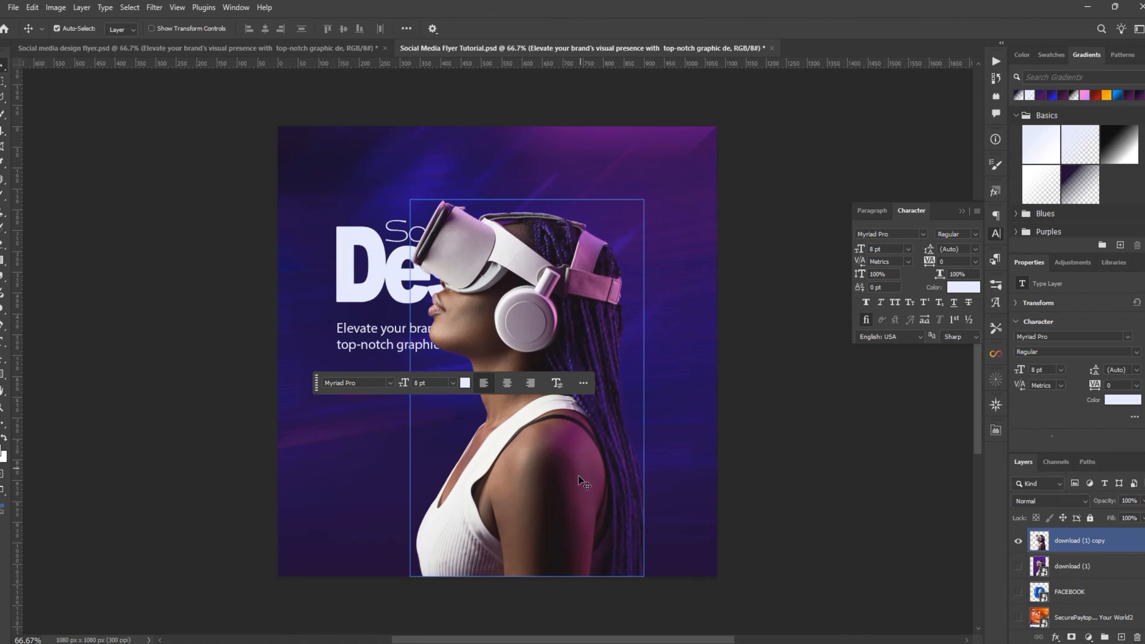
left_click(570, 485)
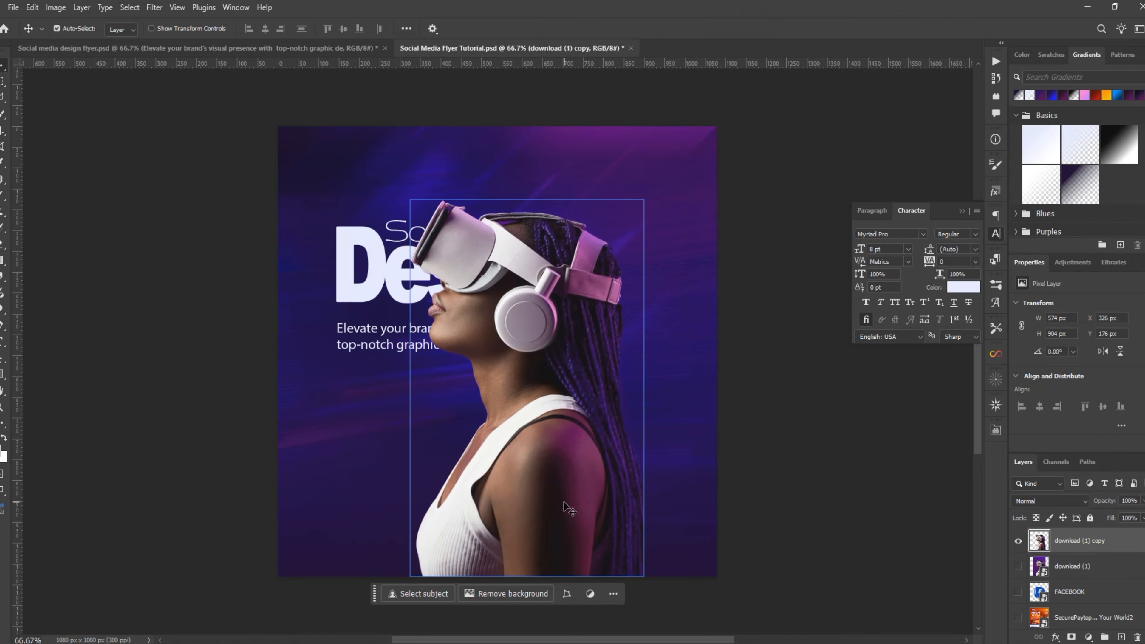
left_click_drag(566, 508, 653, 497)
key("ctrl")
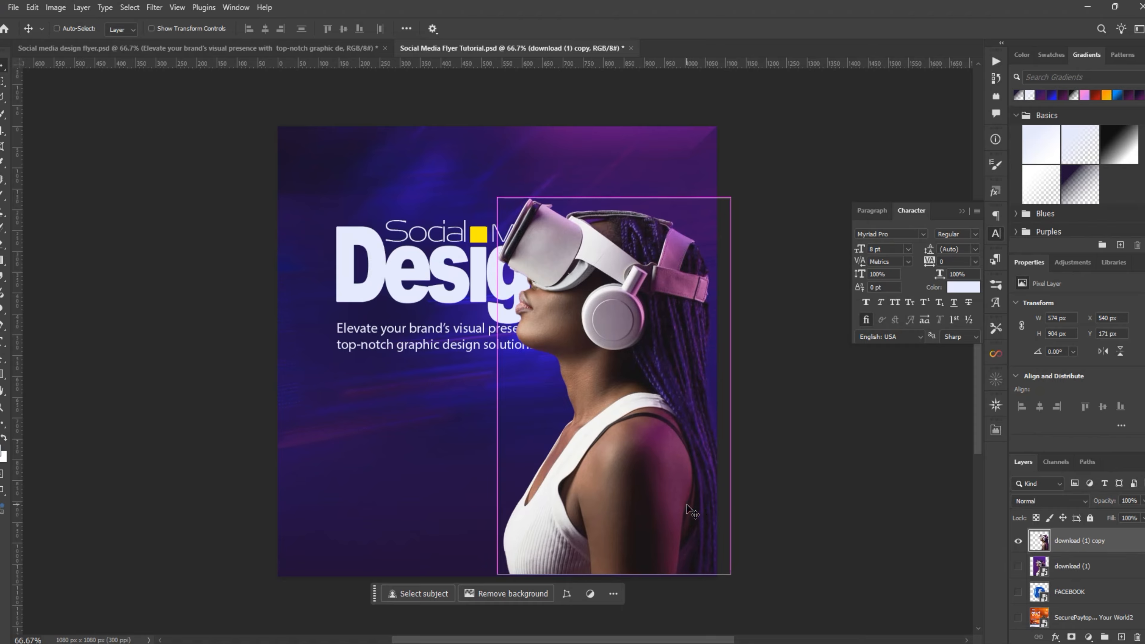
Scale the woman image to about 70% and place it in the flyer's lower-right corner.
key("ctrl+t")
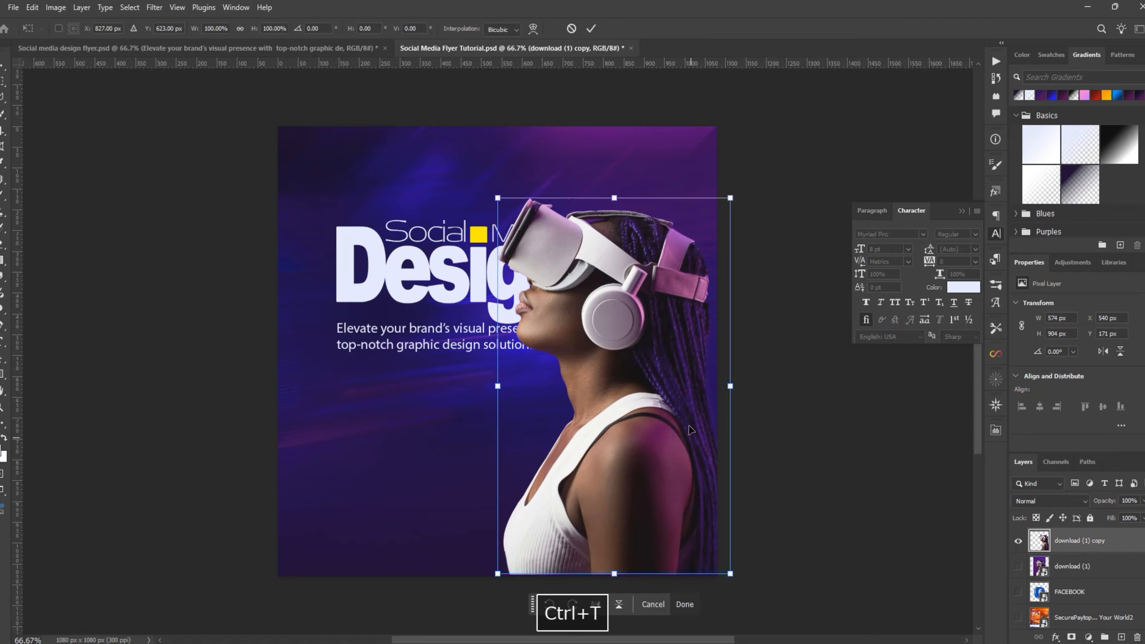
key("shift")
left_click_drag(730, 197, 698, 335)
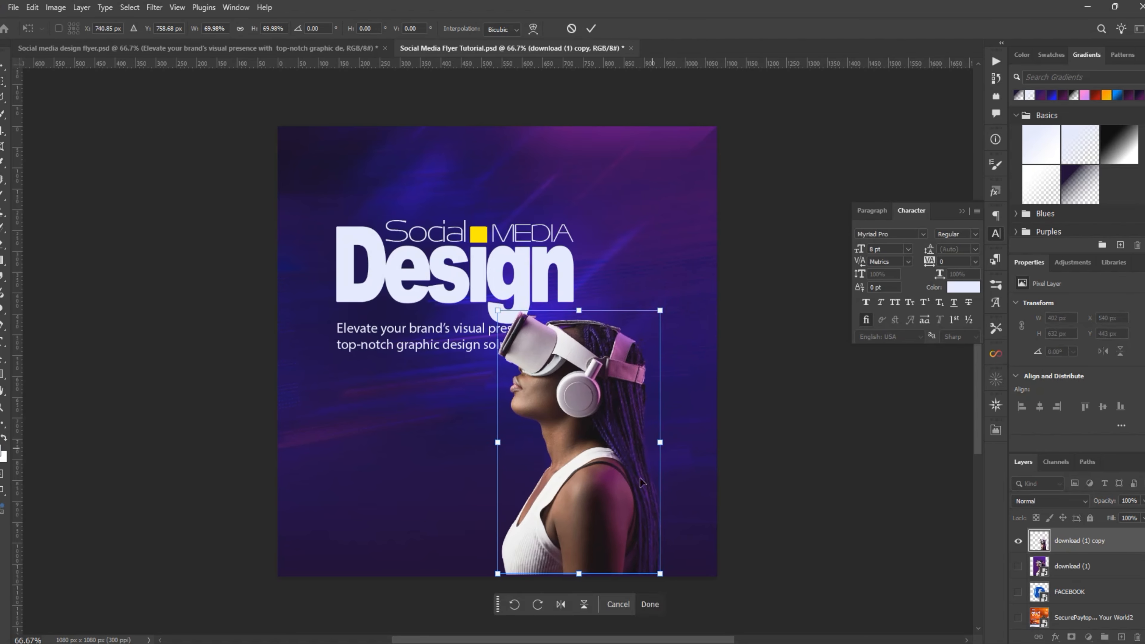
left_click_drag(615, 512, 686, 515)
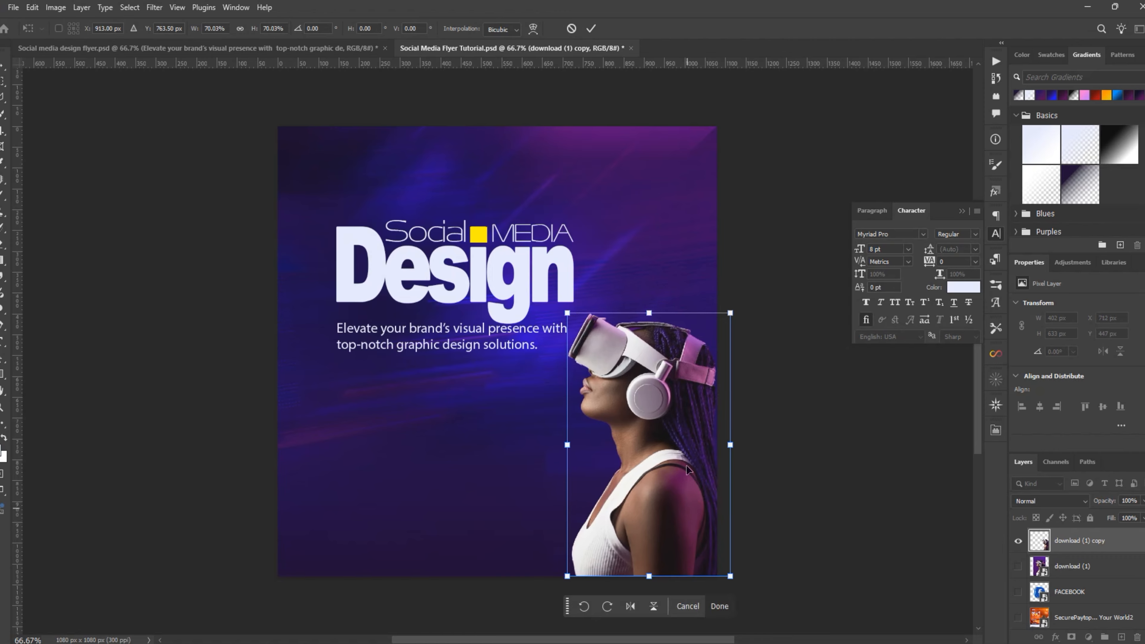
left_click(590, 29)
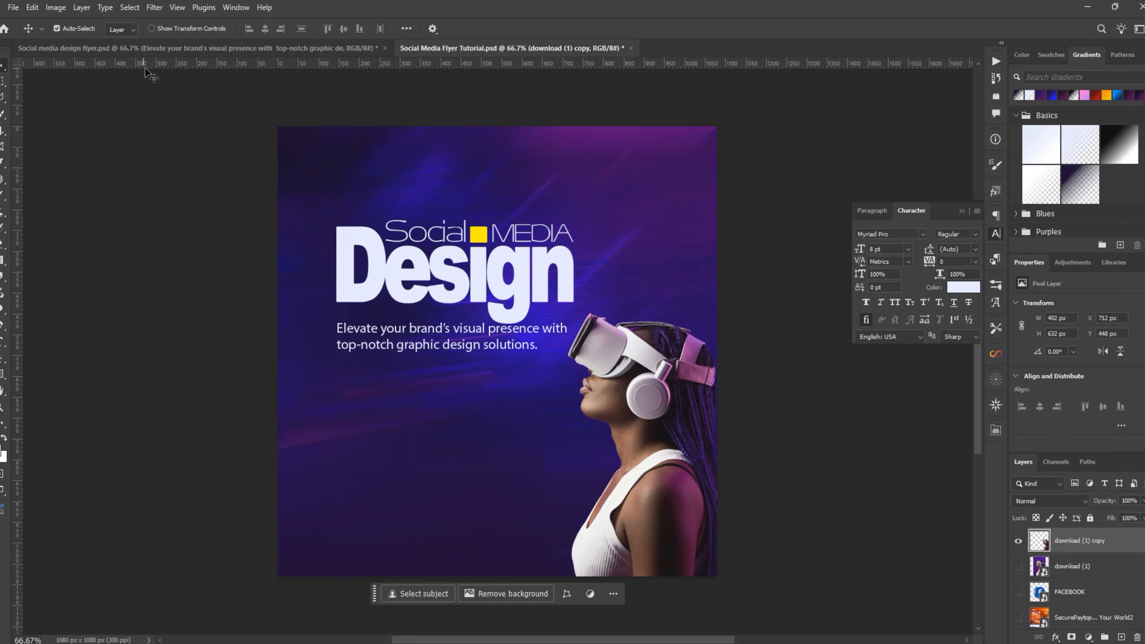
Put the tagline layer into the TEXT group and shift the whole group slightly left and up, using the reference flyer as a guide.
left_click(191, 51)
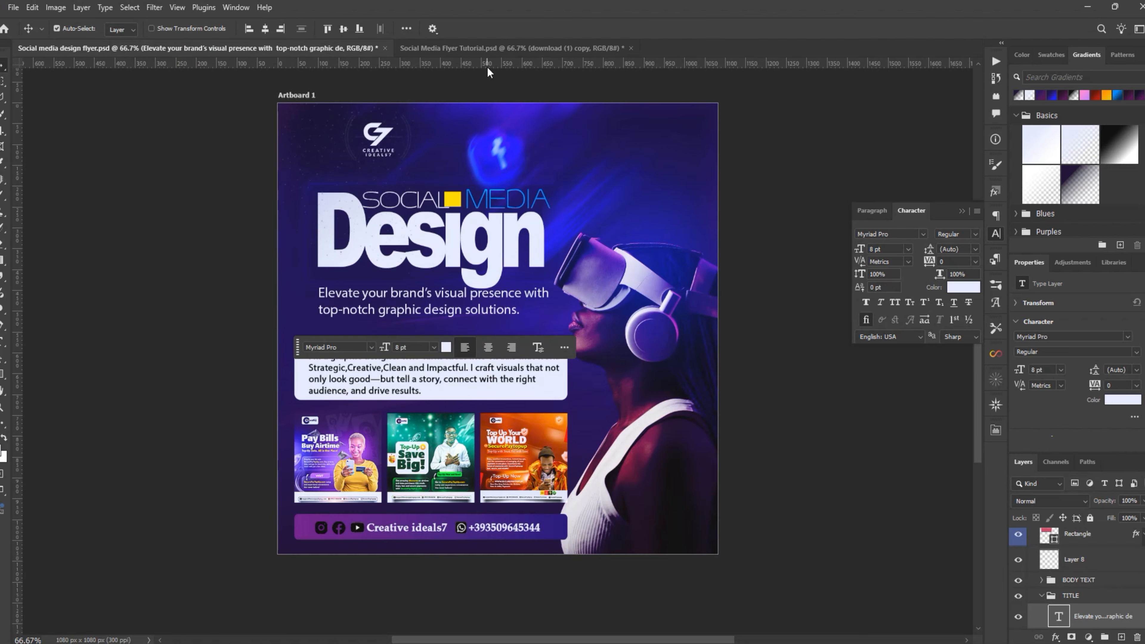
left_click(493, 48)
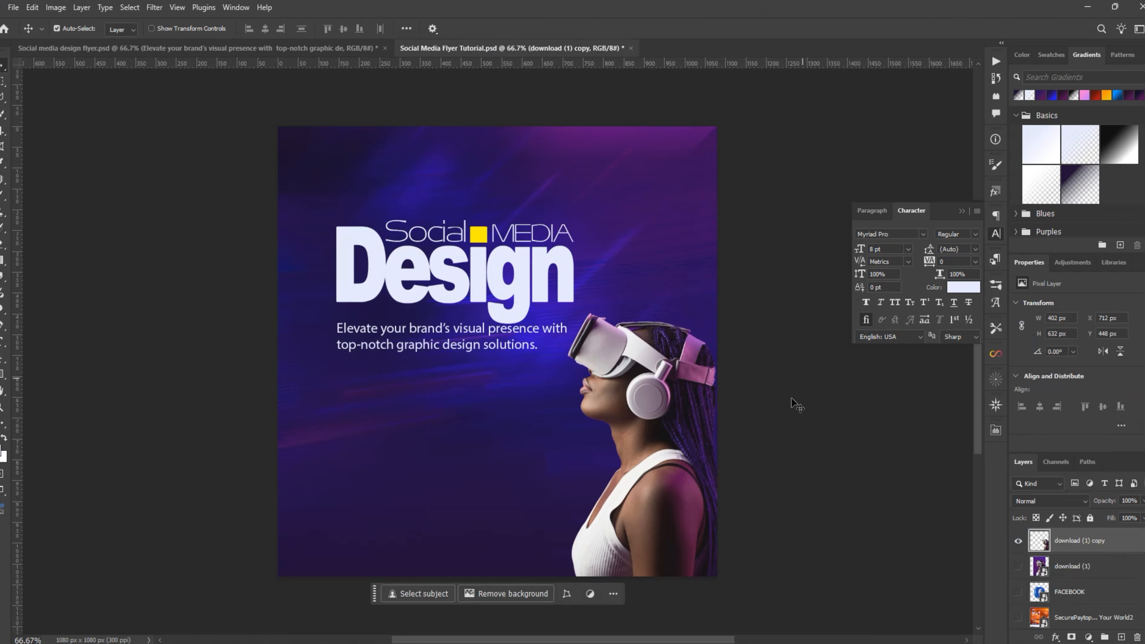
scroll(1075, 591, "down", 5)
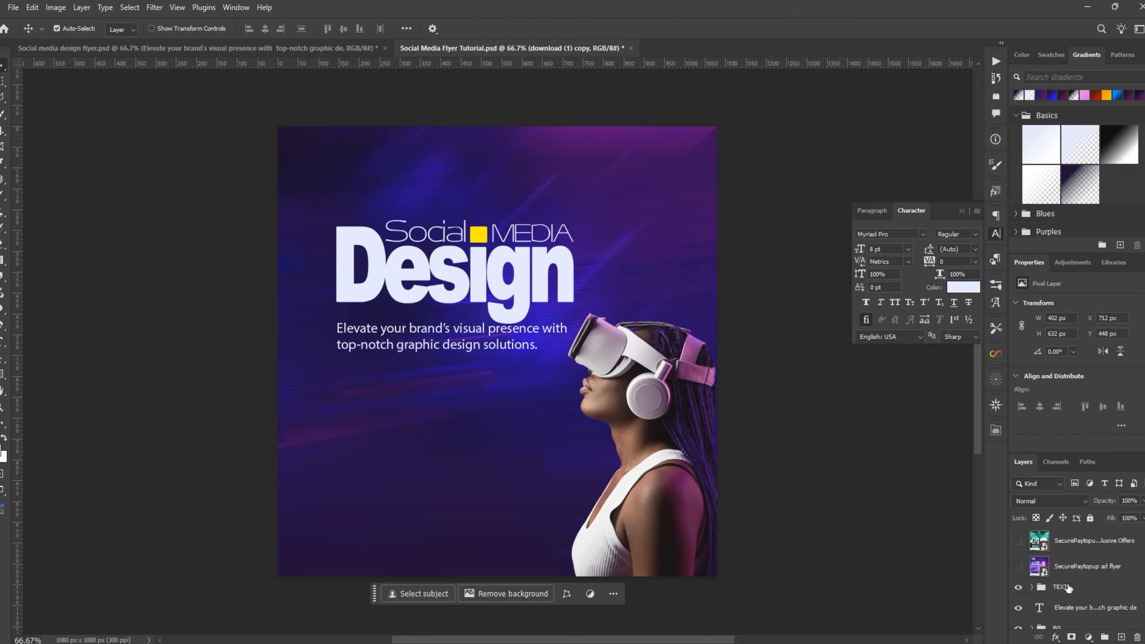
left_click(1066, 587)
left_click(1082, 609)
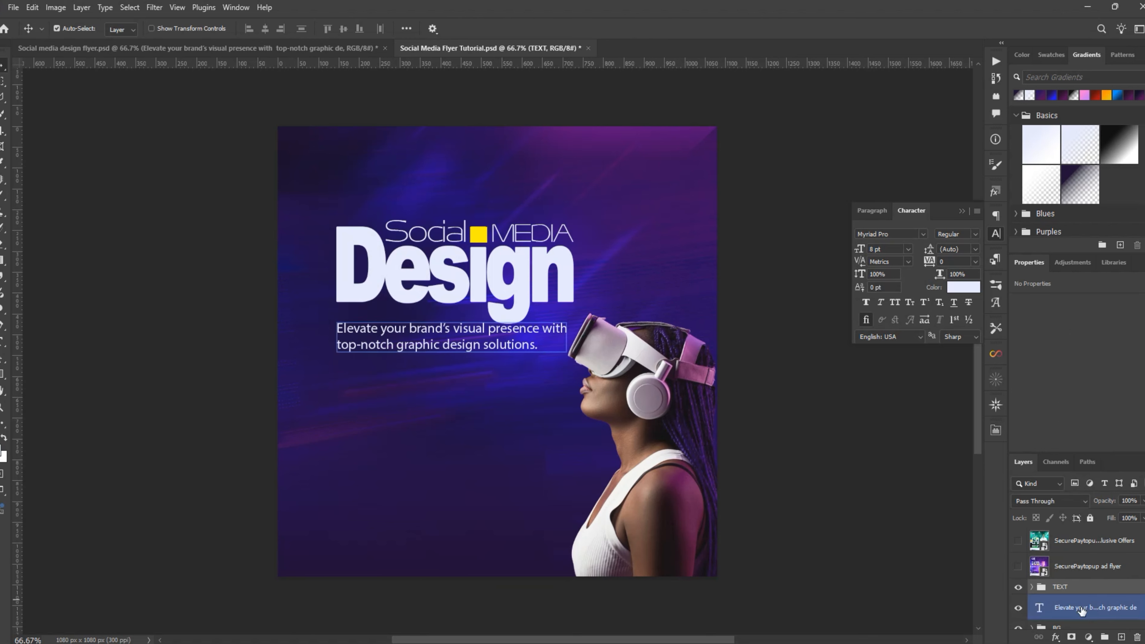
left_click_drag(1087, 610, 1091, 588)
mouse_move(520, 348)
left_mouse_down()
mouse_move(501, 320)
mouse_move(499, 344)
left_mouse_up()
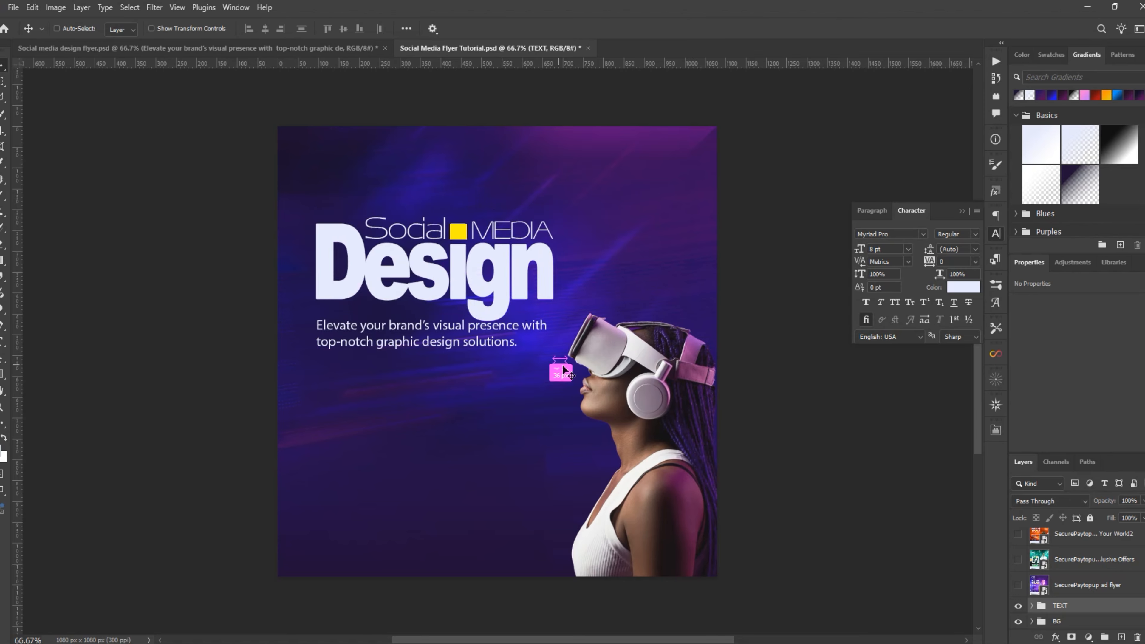
Enlarge the woman image to about 116%, nudge it to about X 662, Y 350 px, and save the document.
left_click(622, 392, "ctrl")
key("ctrl+t")
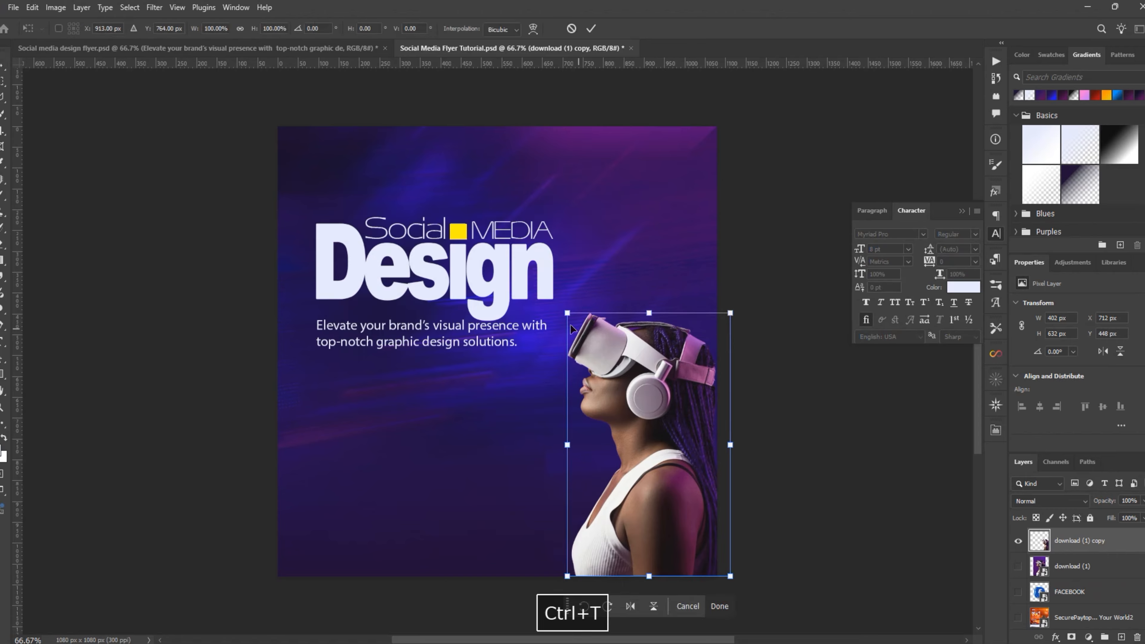
left_click_drag(567, 313, 557, 264)
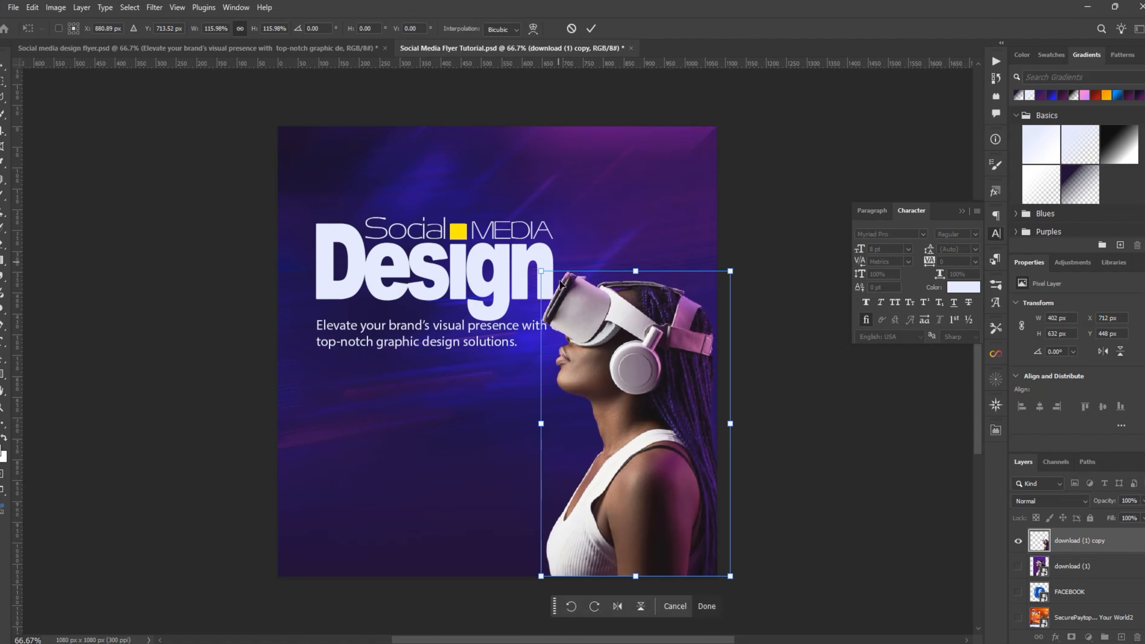
left_click_drag(609, 413, 617, 417)
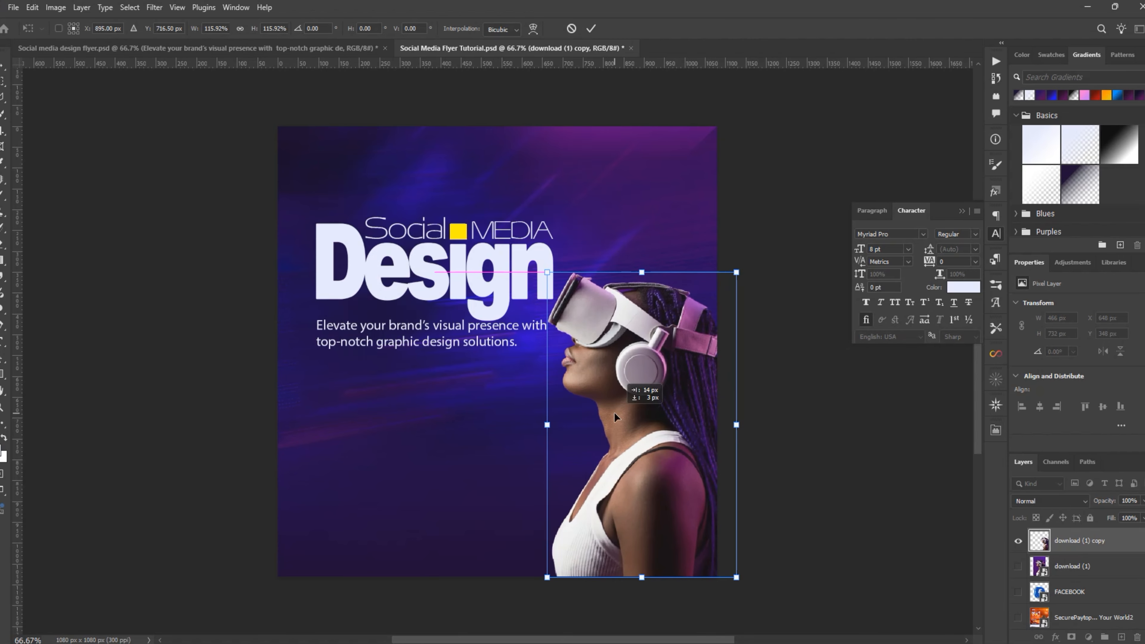
left_click_drag(615, 417, 614, 417)
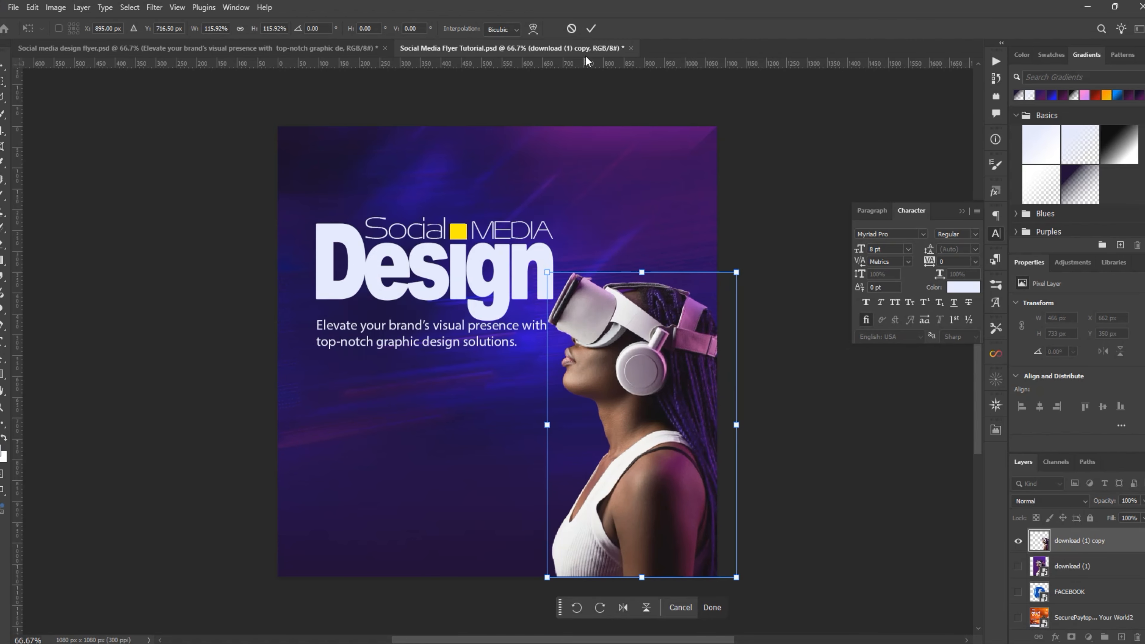
left_click(592, 29)
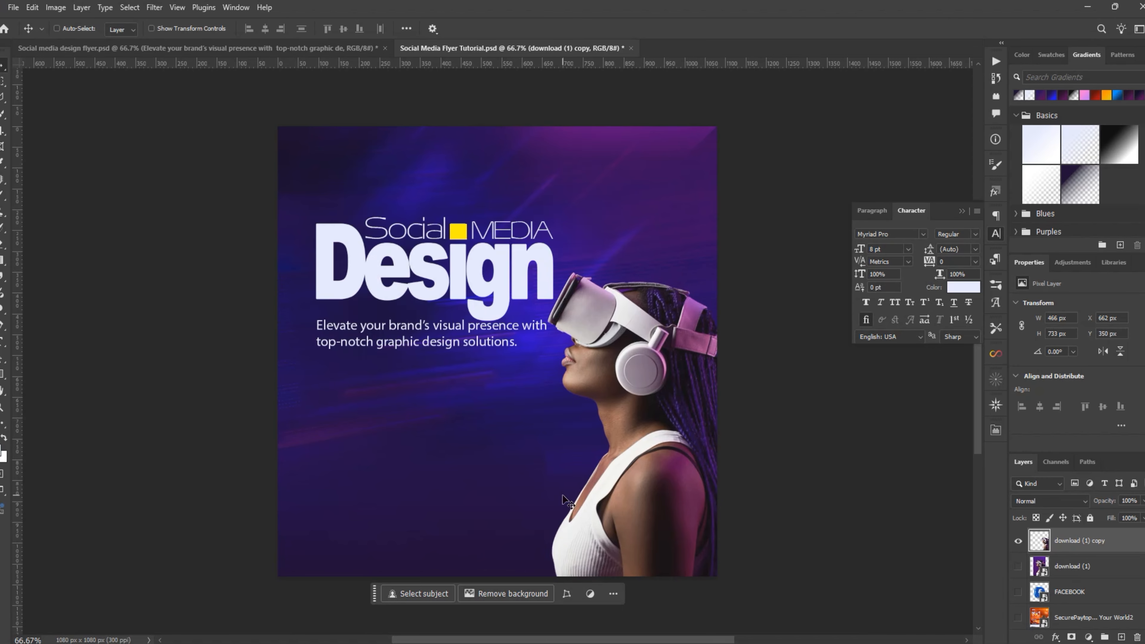
key("ctrl+s")
Copy the whole body paragraph starting "I'm a graphic designer who turns ideas into visuals that work." from Social media design flyer.psd.
left_click(218, 49)
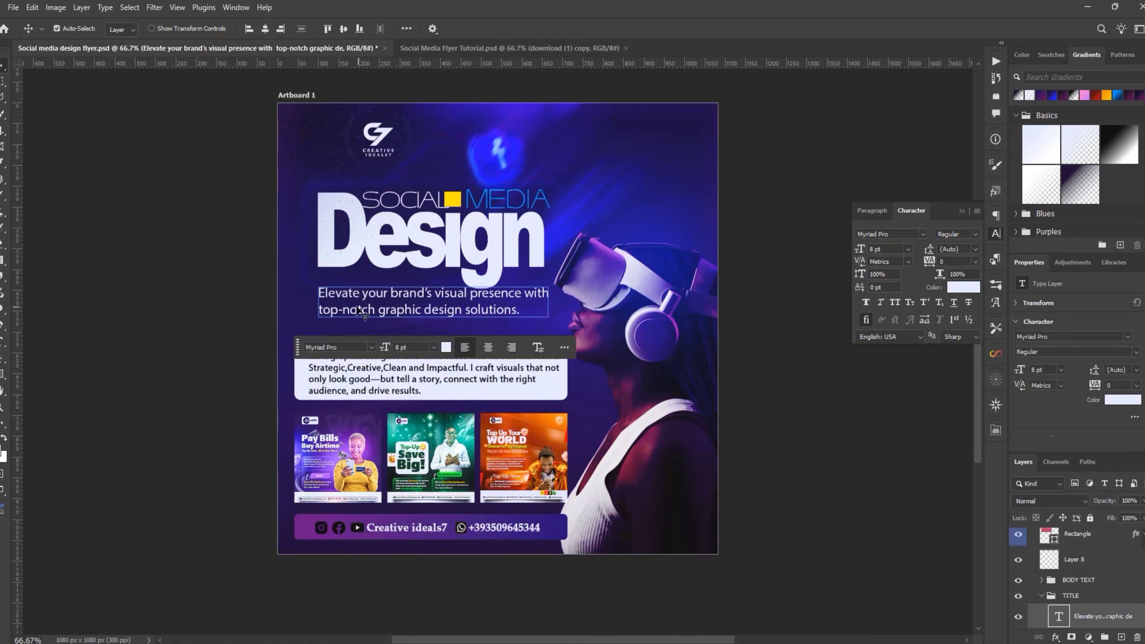
double_click(421, 380)
key("ctrl")
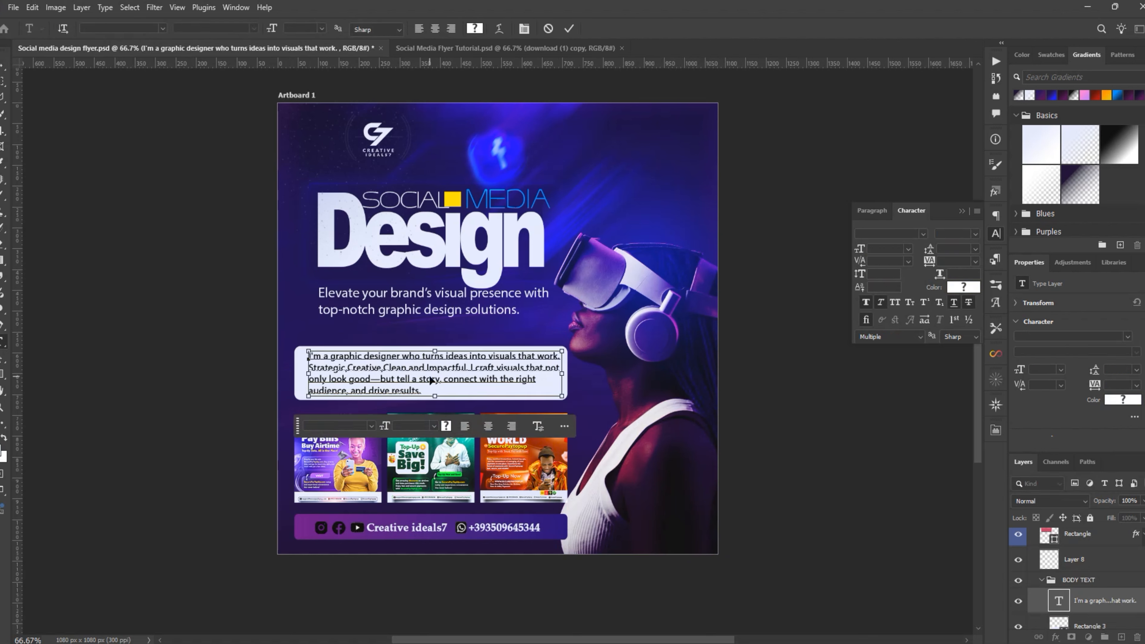
key("ctrl+a")
right_click(434, 368)
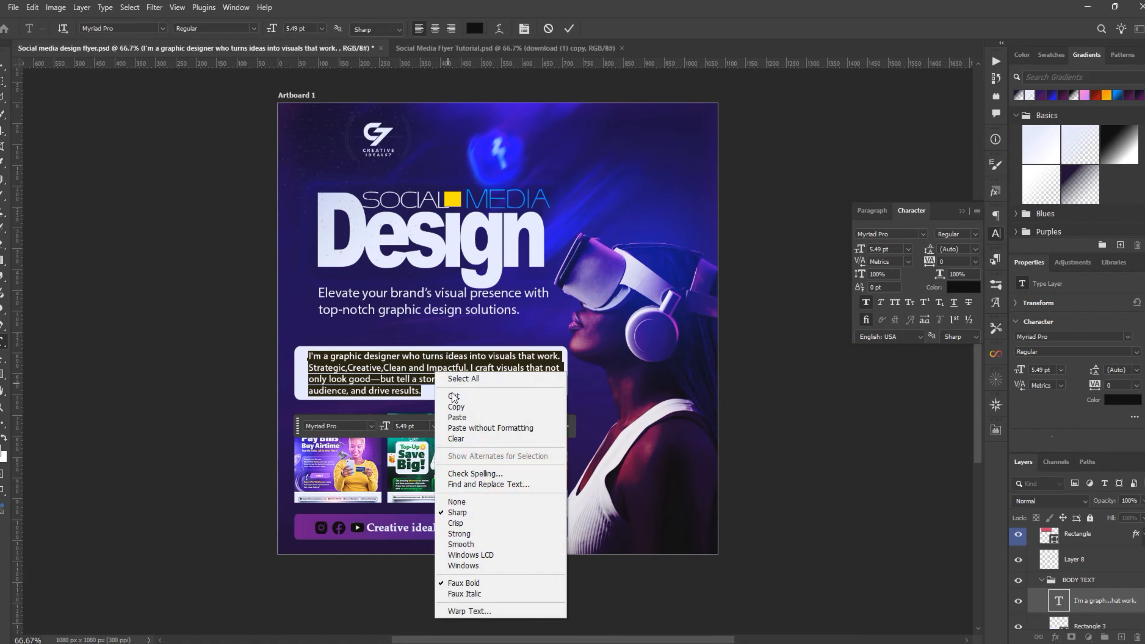
left_click(456, 413)
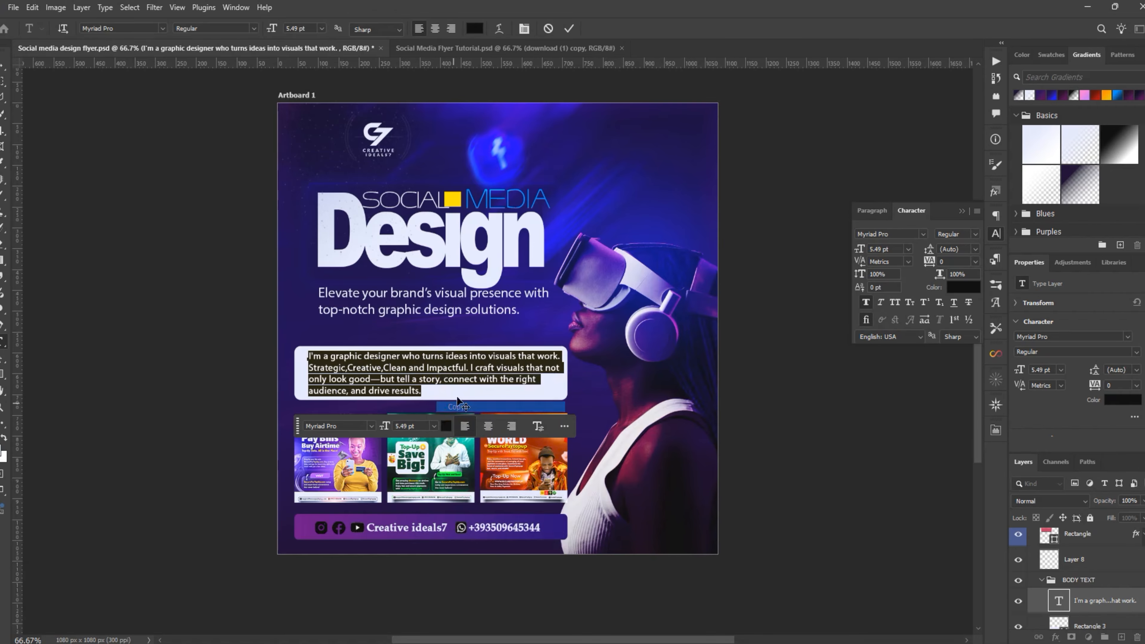
left_click(570, 29)
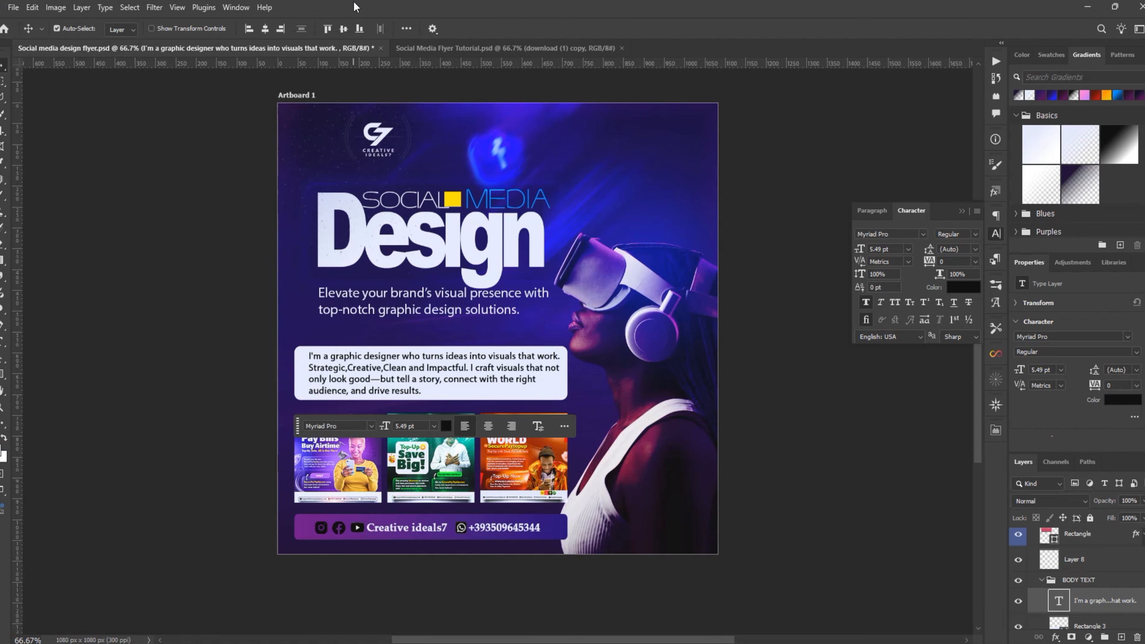
Draw a rectangle about 599 × 130 px below the tagline in Social Media Flyer Tutorial.psd.
left_click(410, 46)
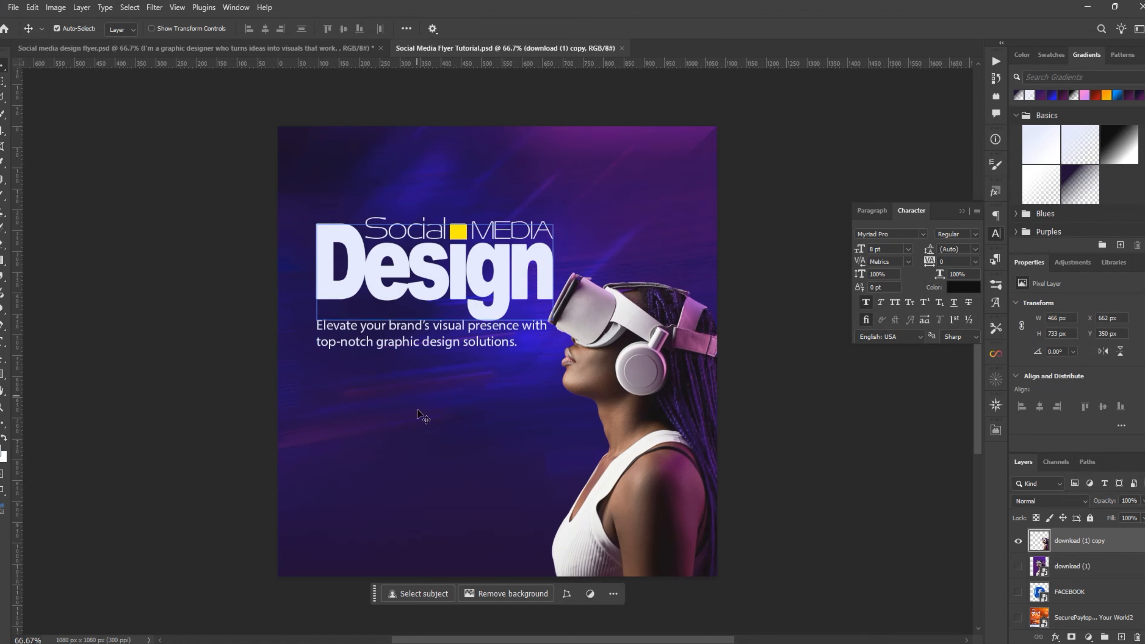
left_click(2, 380)
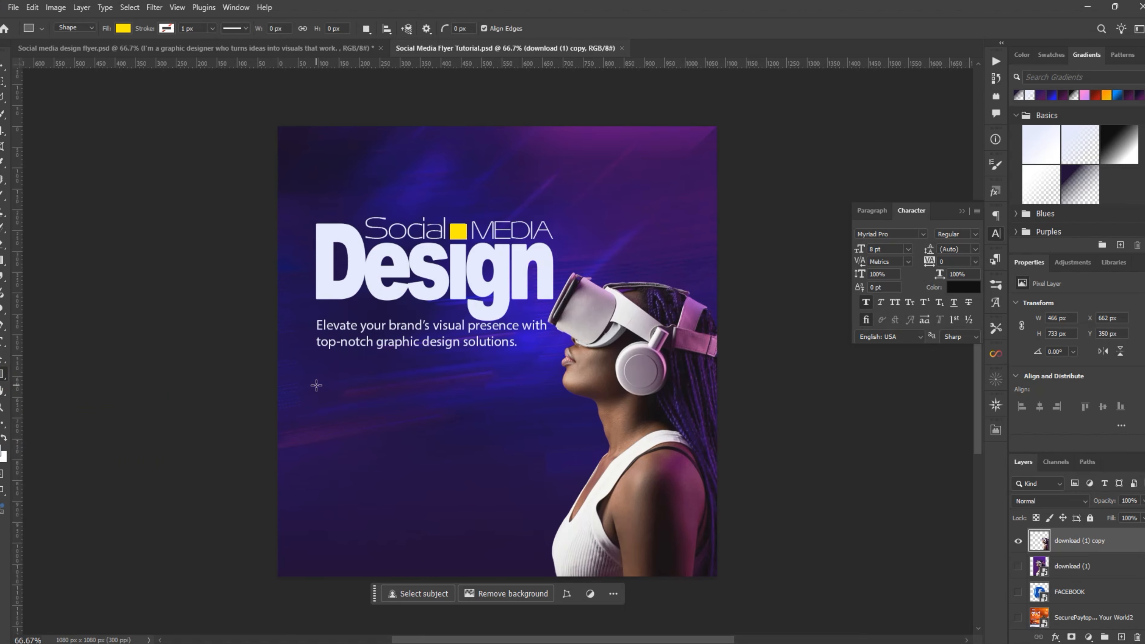
left_click_drag(321, 379, 564, 433)
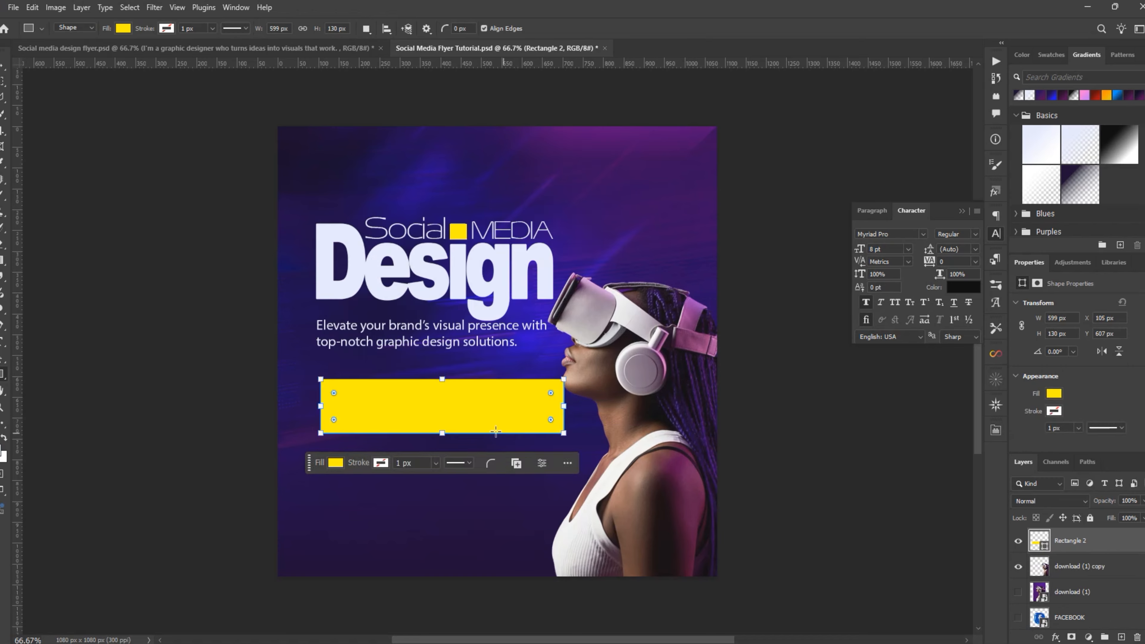
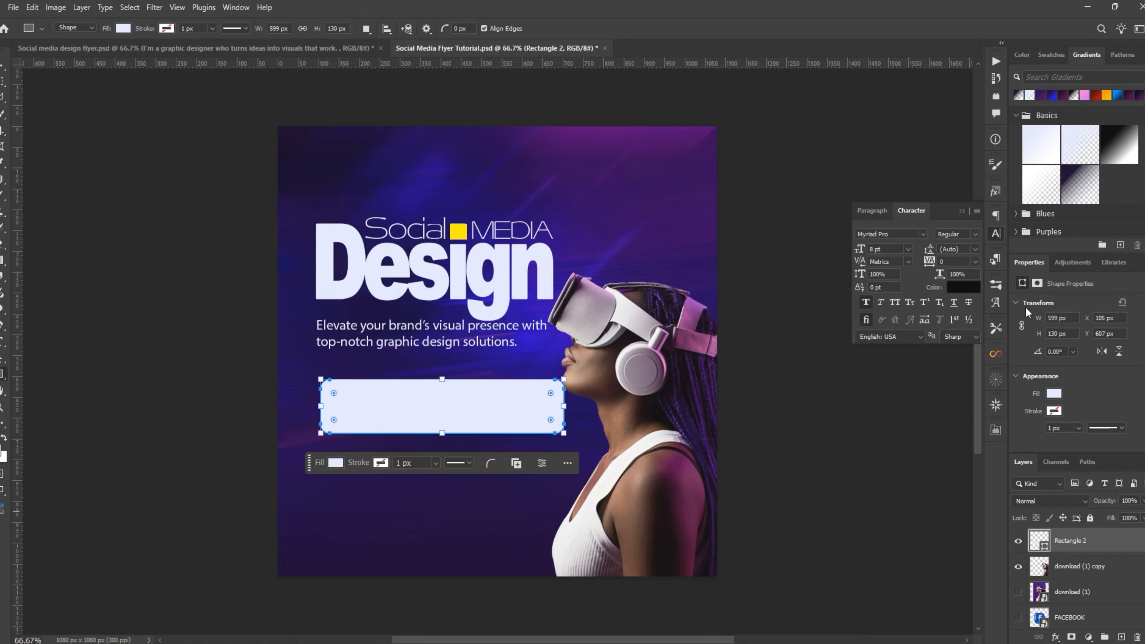
scroll(1042, 364, "down", 1)
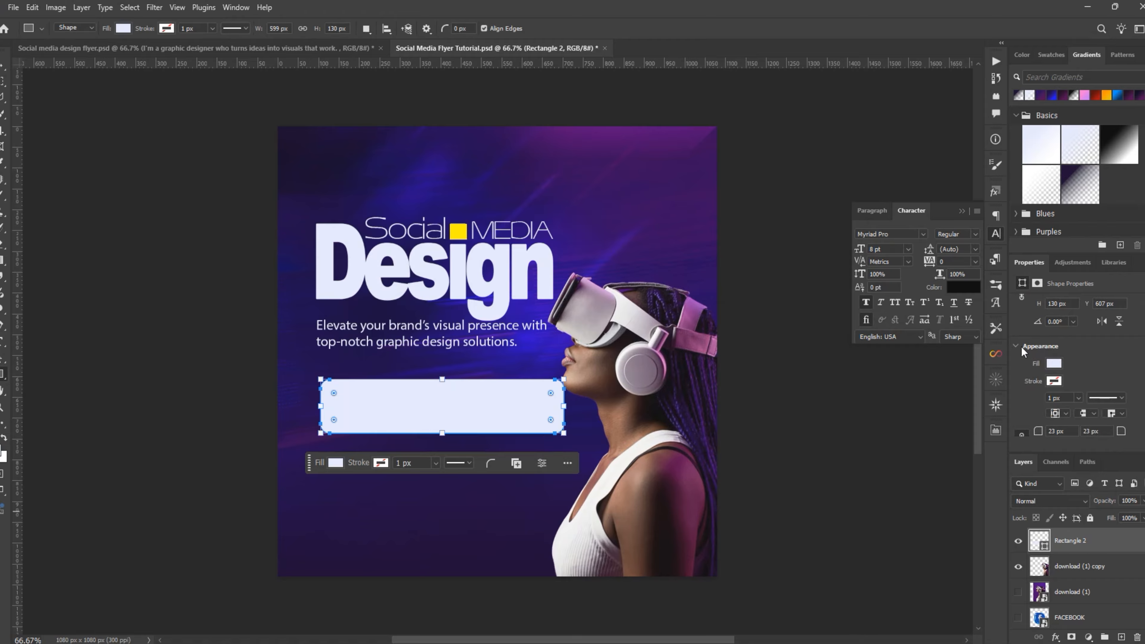
Set all four corner radii of the rectangle below the tagline to 19 px.
left_click(1069, 263)
left_click(1027, 264)
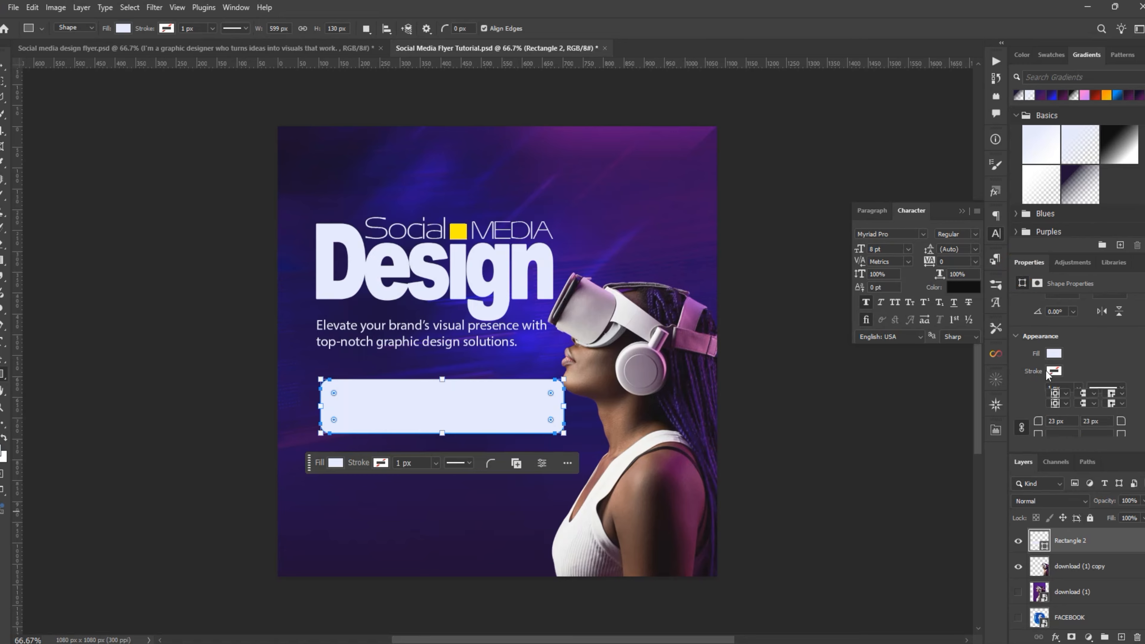
scroll(1046, 373, "down", 1)
left_click_drag(1058, 391, 1043, 397)
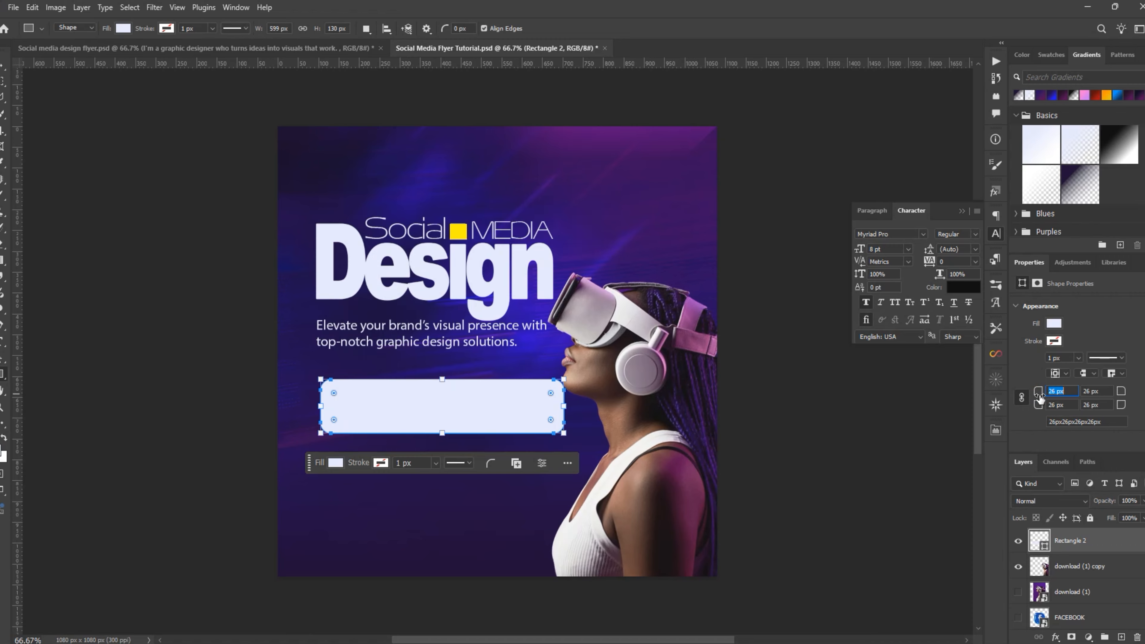
mouse_move(1039, 395)
left_mouse_down()
mouse_move(1103, 399)
mouse_move(1037, 398)
left_mouse_up()
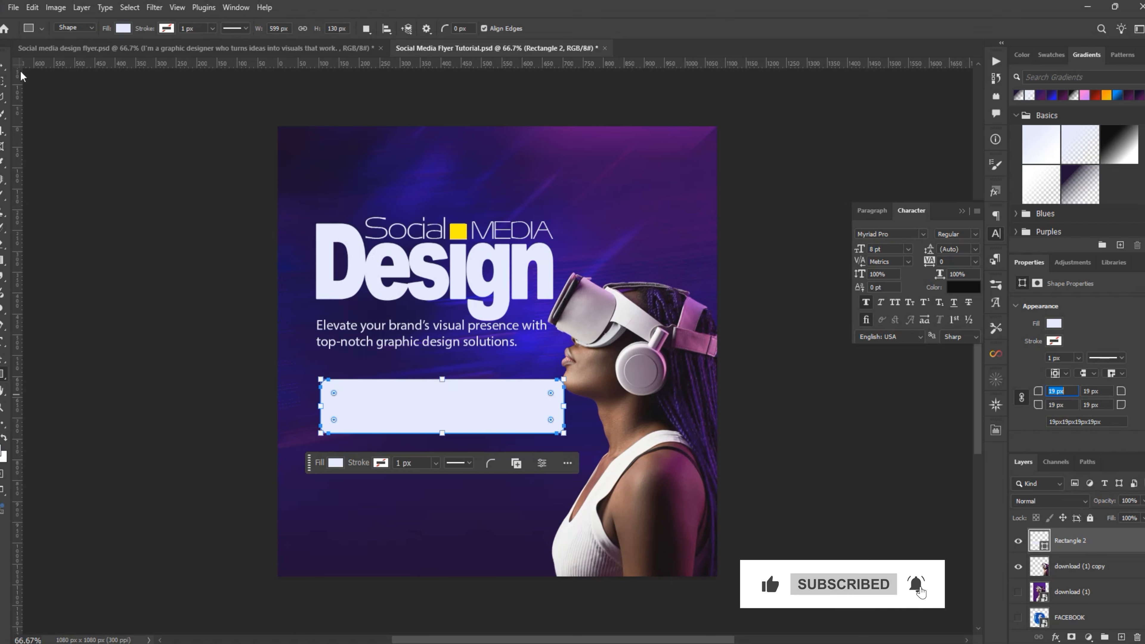
Save the document and move the rounded rectangle slightly up and left, closer beneath the tagline.
left_click(3, 69)
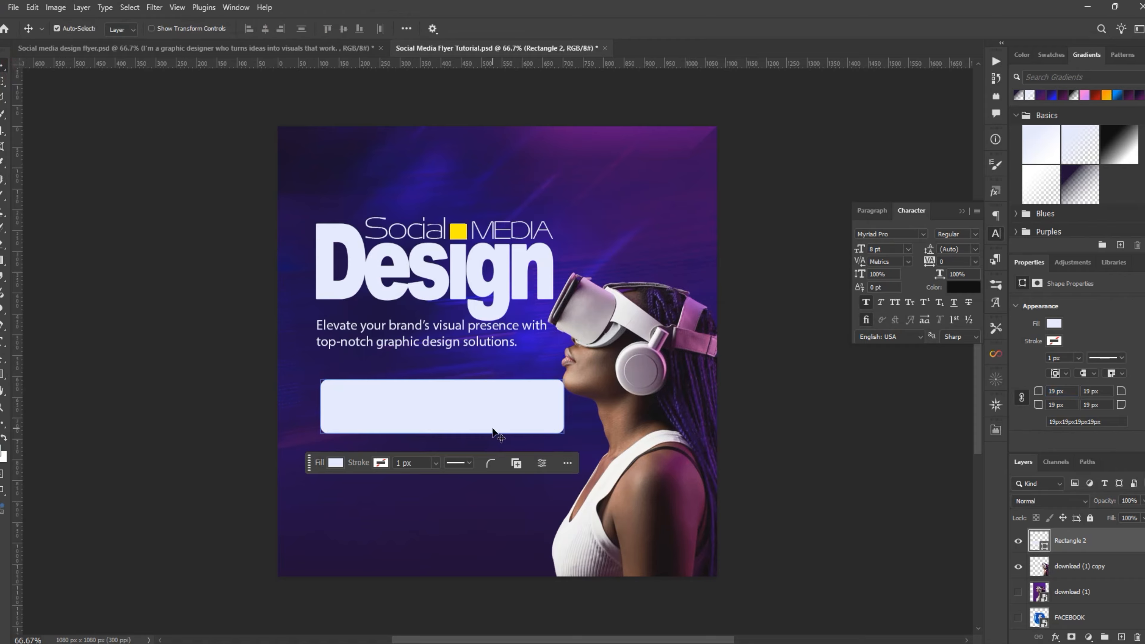
key("ctrl+s")
mouse_move(487, 421)
left_mouse_down()
mouse_move(464, 403)
mouse_move(479, 405)
left_mouse_up()
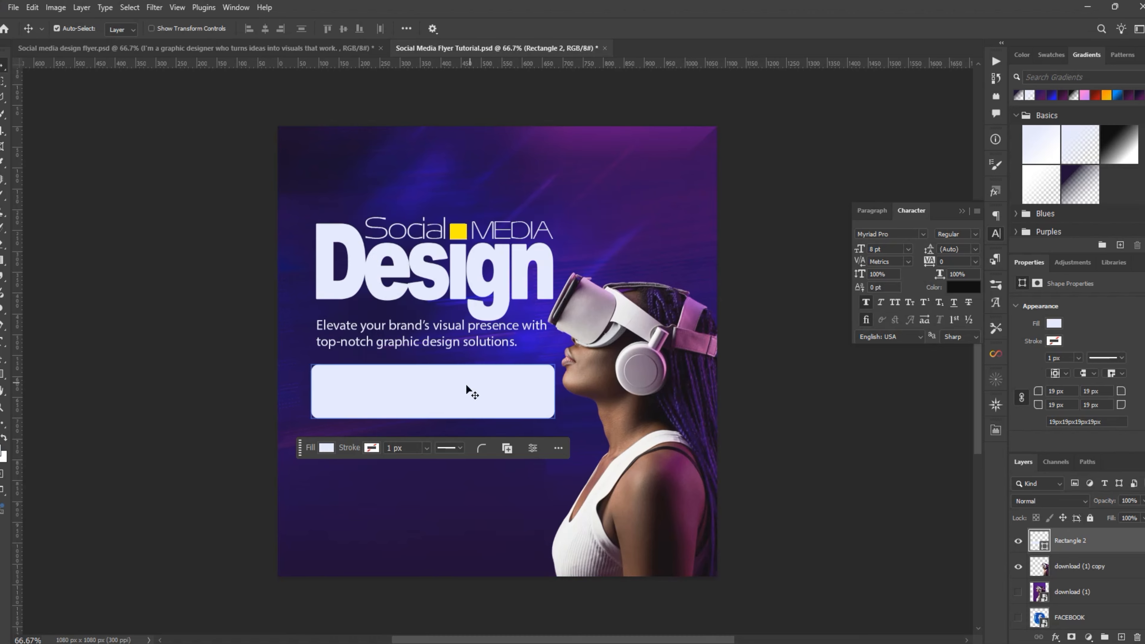
Paste the copied paragraph starting "I'm a graphic designer who turns ideas into visuals that work." as a new text layer below the rectangle.
key("t")
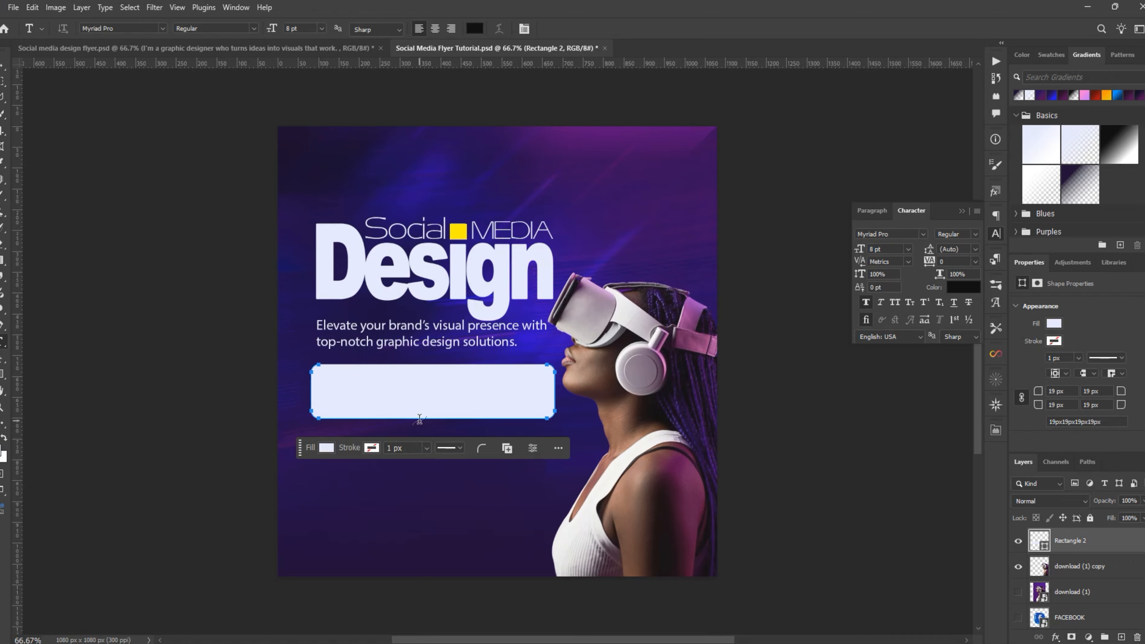
left_click(397, 493)
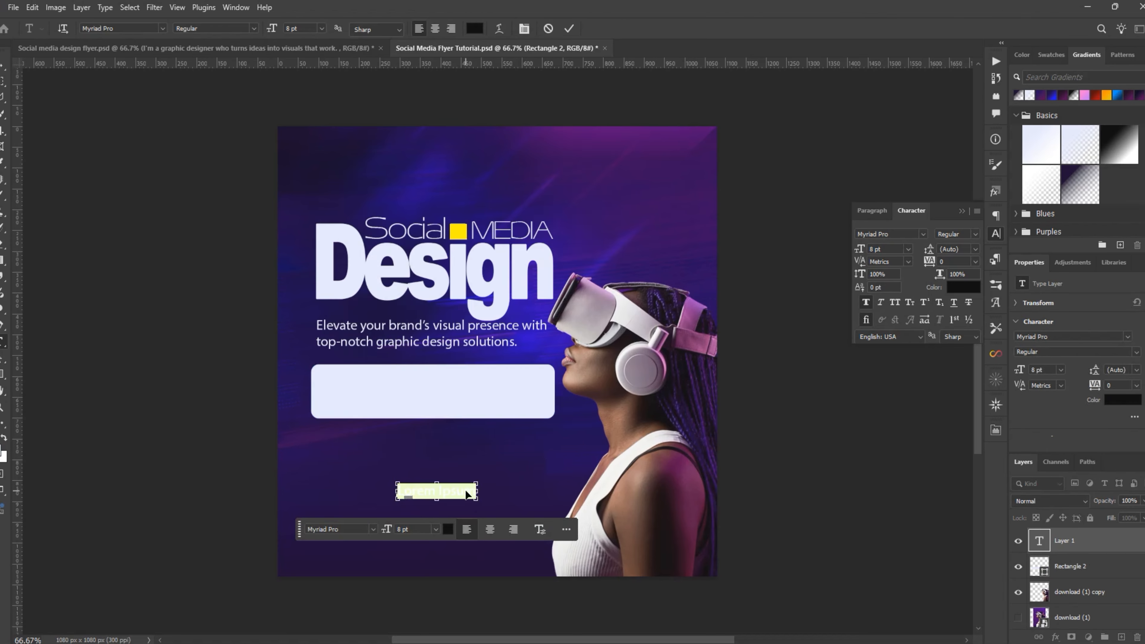
type("I'm a graphic designer who turns ideas into visuals that work: strategic, creative, clean and impactful. I craft visuals that not only look good — but tell a story, connect with the right audience, and drive results.")
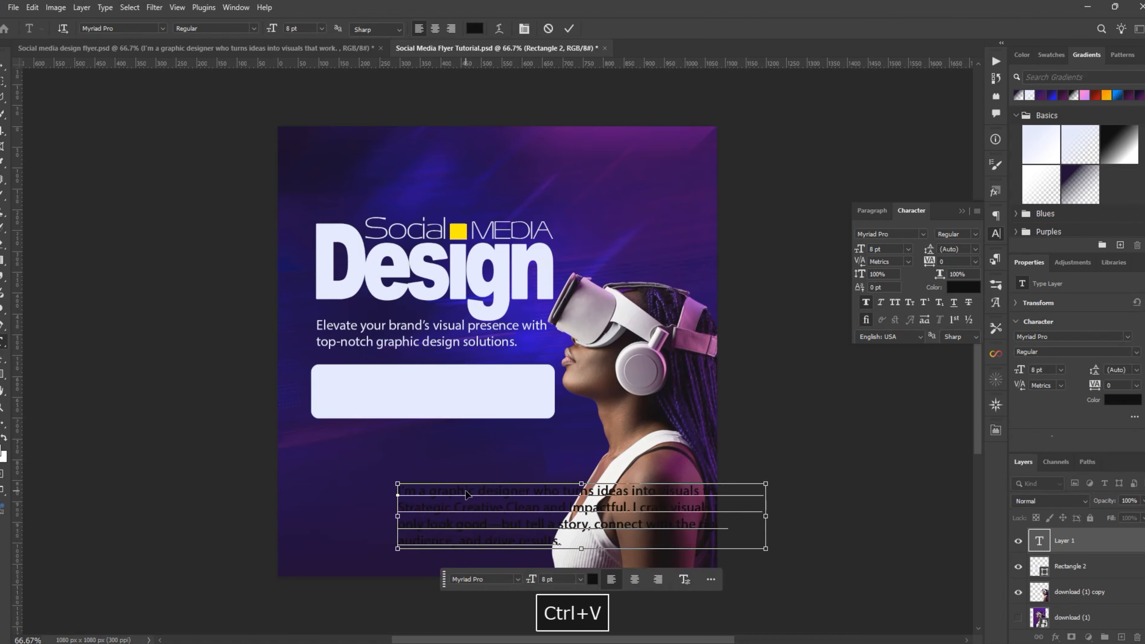
left_click(570, 30)
key("v")
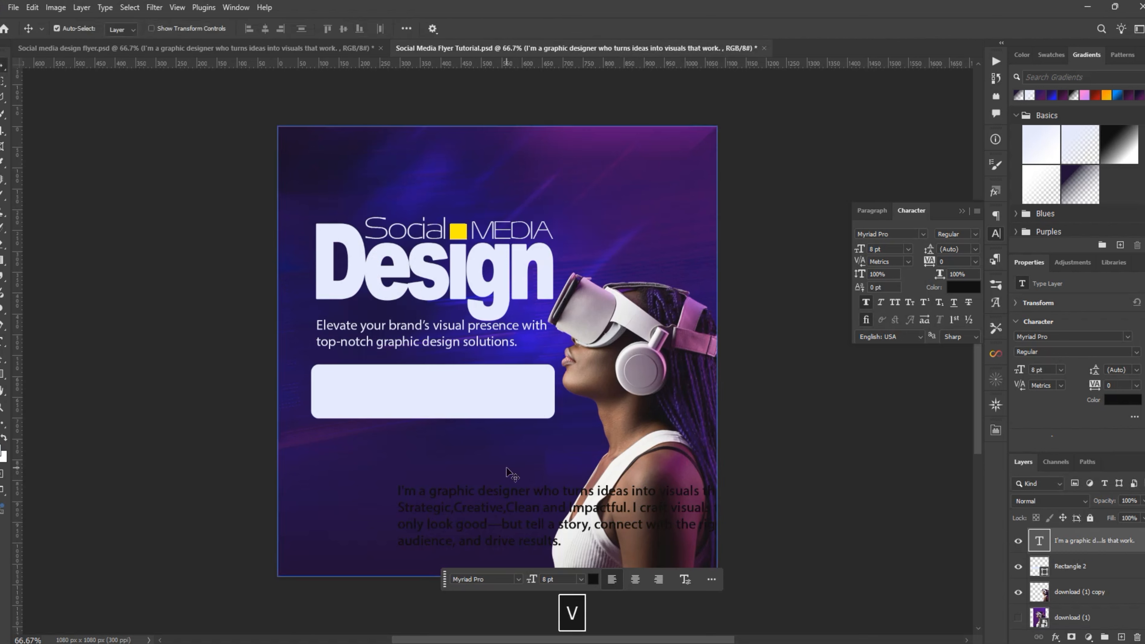
Move the body paragraph onto the rounded rectangle and scale it to about 62.7% so it fits the box width.
left_click_drag(517, 496, 435, 375)
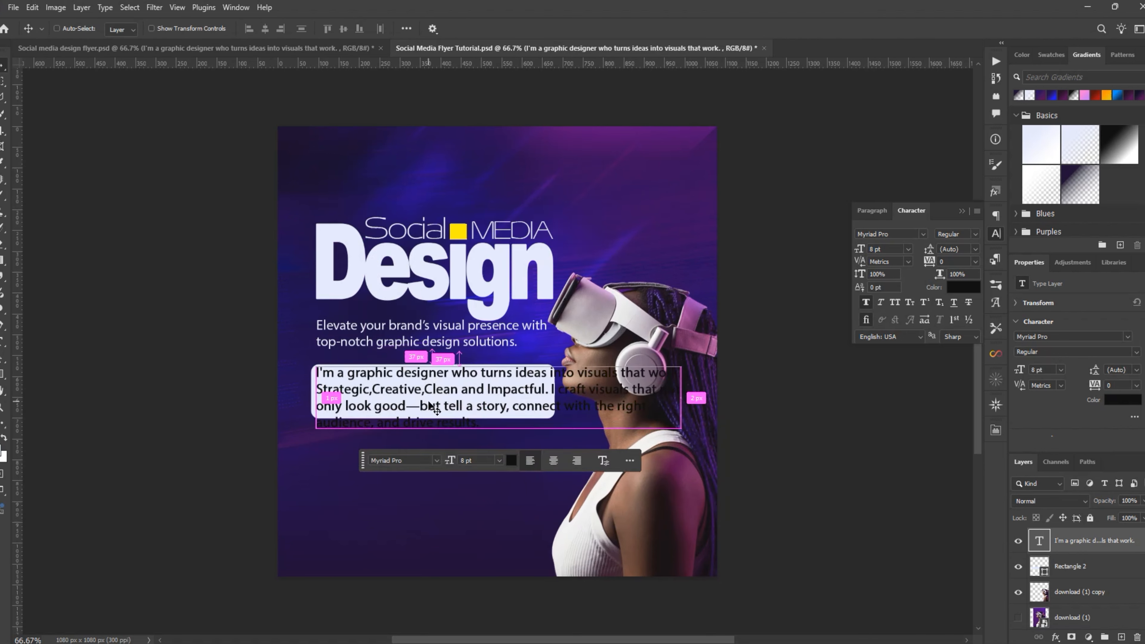
key("ctrl+t")
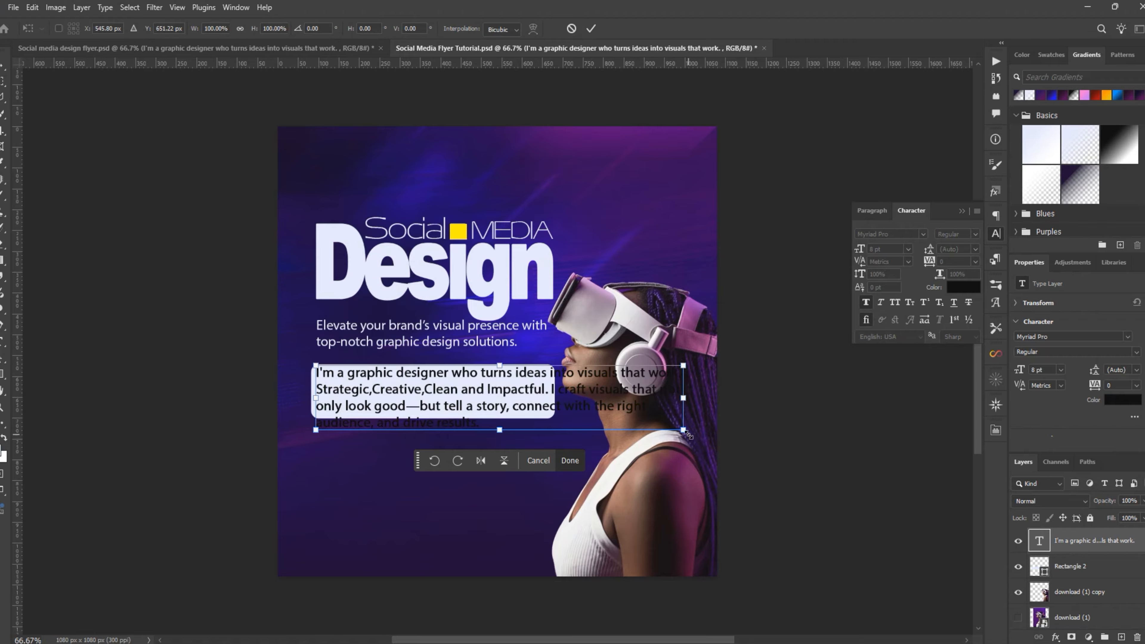
left_click_drag(686, 433, 544, 432)
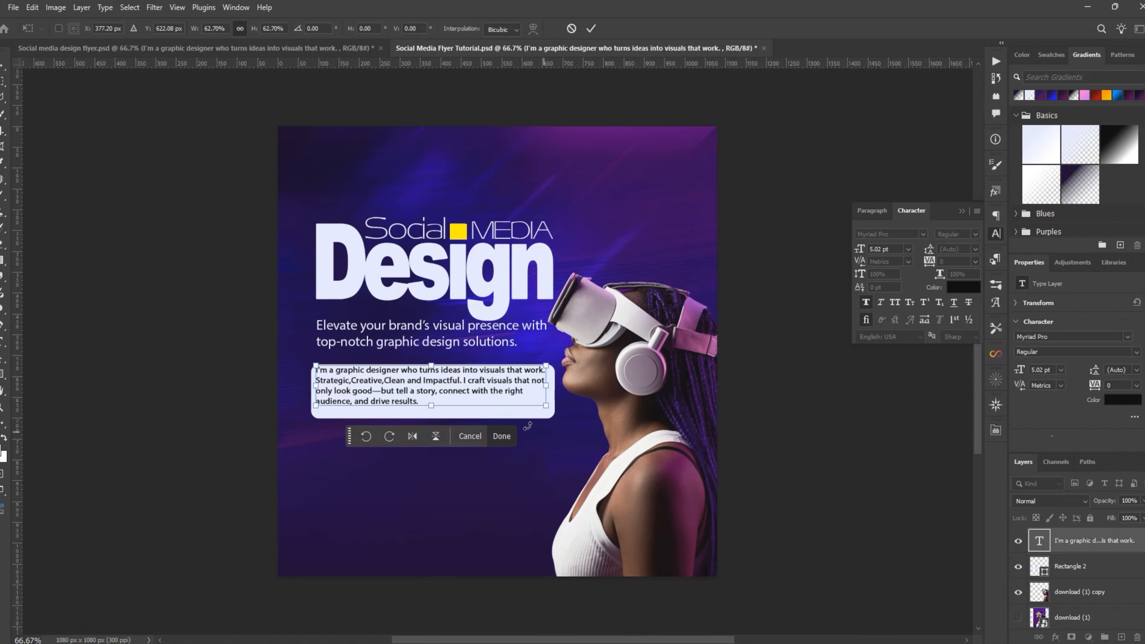
left_click(590, 28)
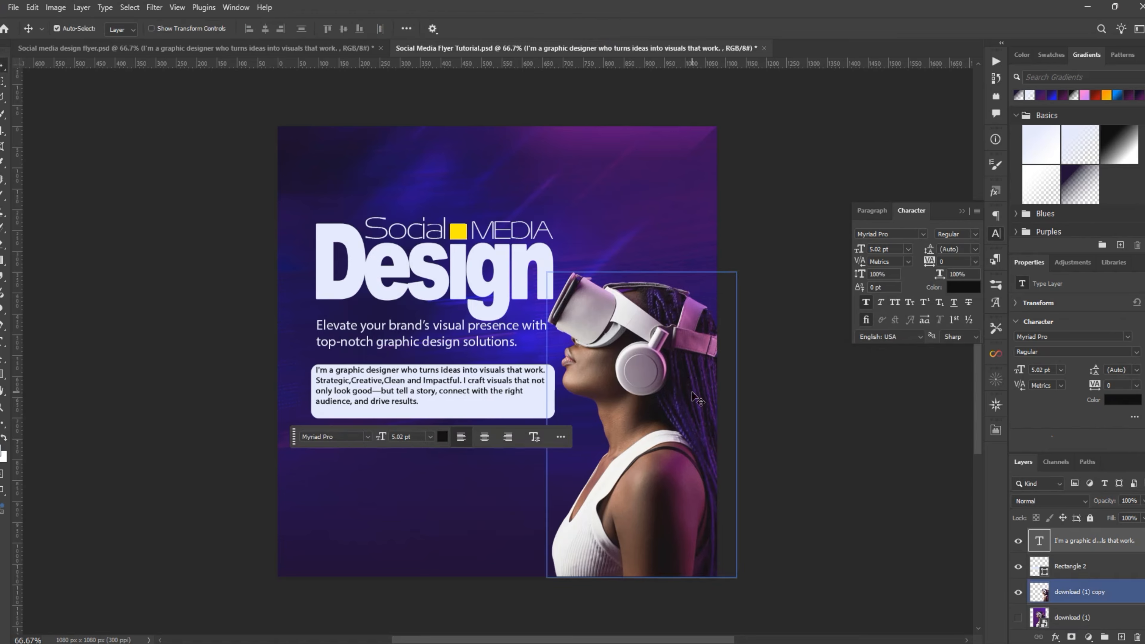
Nudge the body paragraph down in small increments to centre it vertically inside the rounded rectangle.
key("Down")
key("Down")
key("Down")
key("Down")
key("Down")
key("Down")
key("Down")
key("Down")
key("Down")
key("Down")
key("Down")
key("Down")
key("Down")
key("Down")
key("Down")
key("Down")
key("Down")
key("Down")
key("Down")
key("Down")
key("Down")
key("Down")
key("Down")
key("Down")
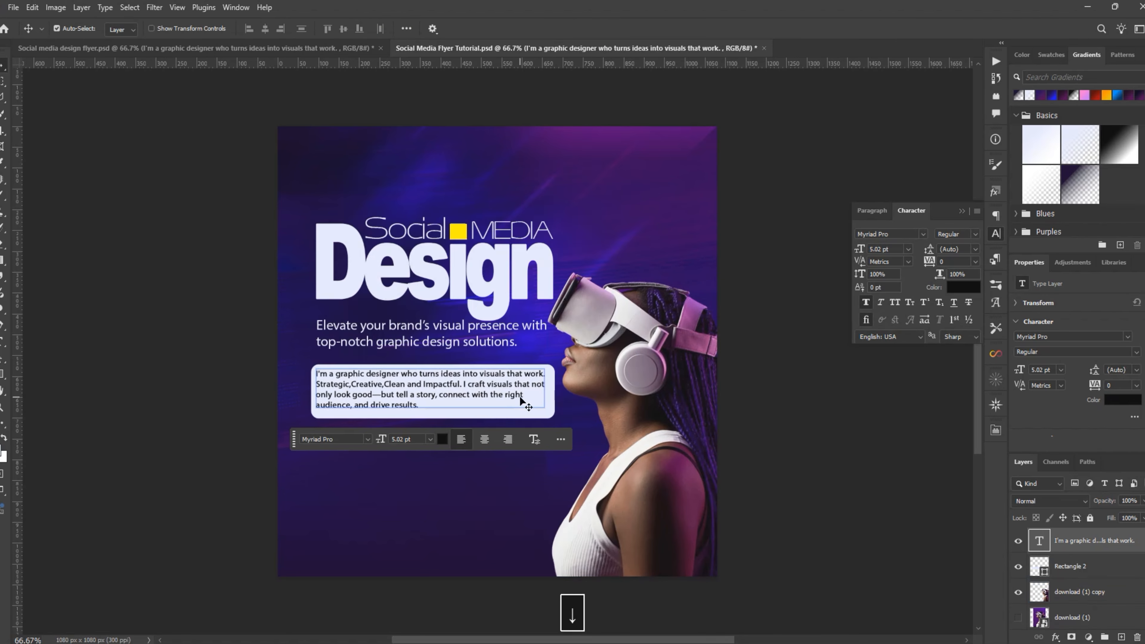
key("Up")
key("Up")
key("Up")
key("Up")
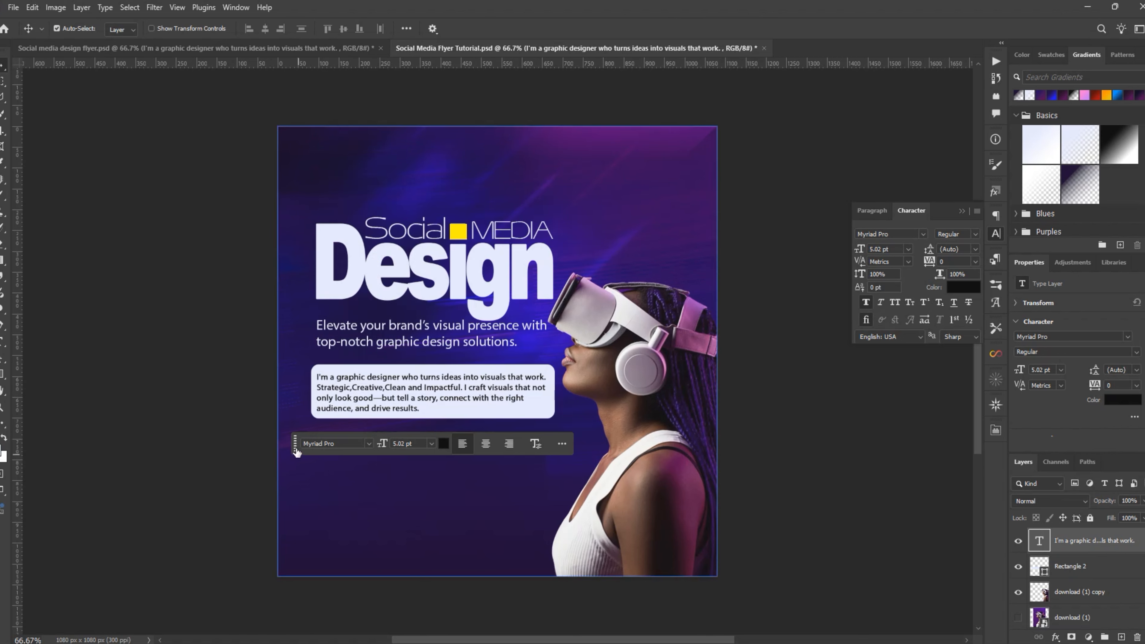
Compare the body text box with the reference in Social media design flyer.psd and save Social Media Flyer Tutorial.psd.
left_click_drag(295, 443, 725, 534)
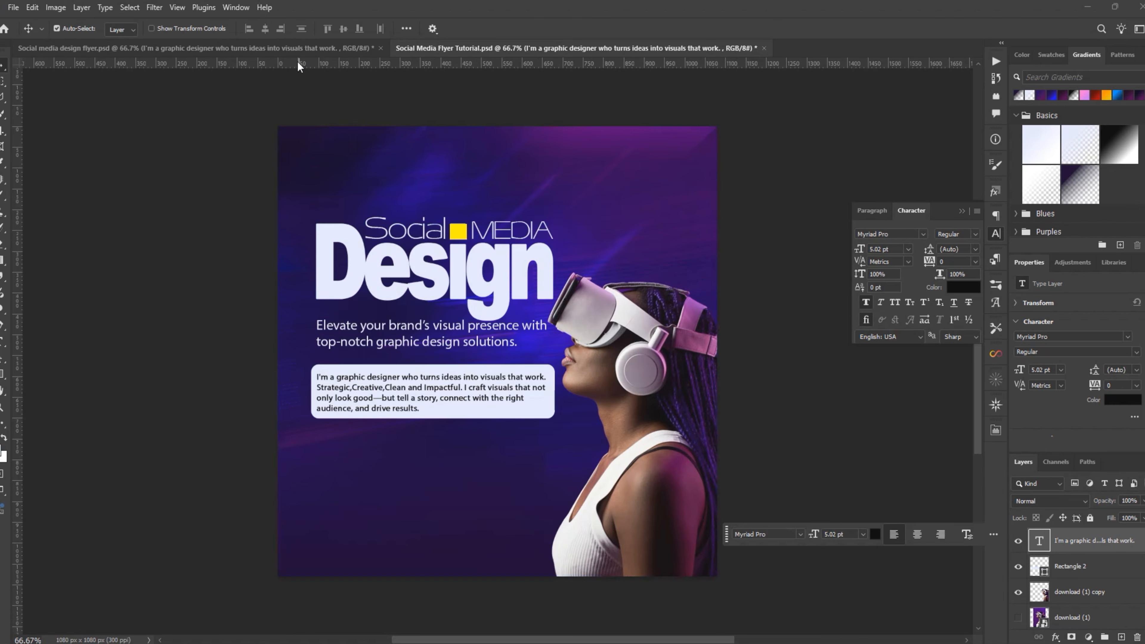
left_click(297, 48)
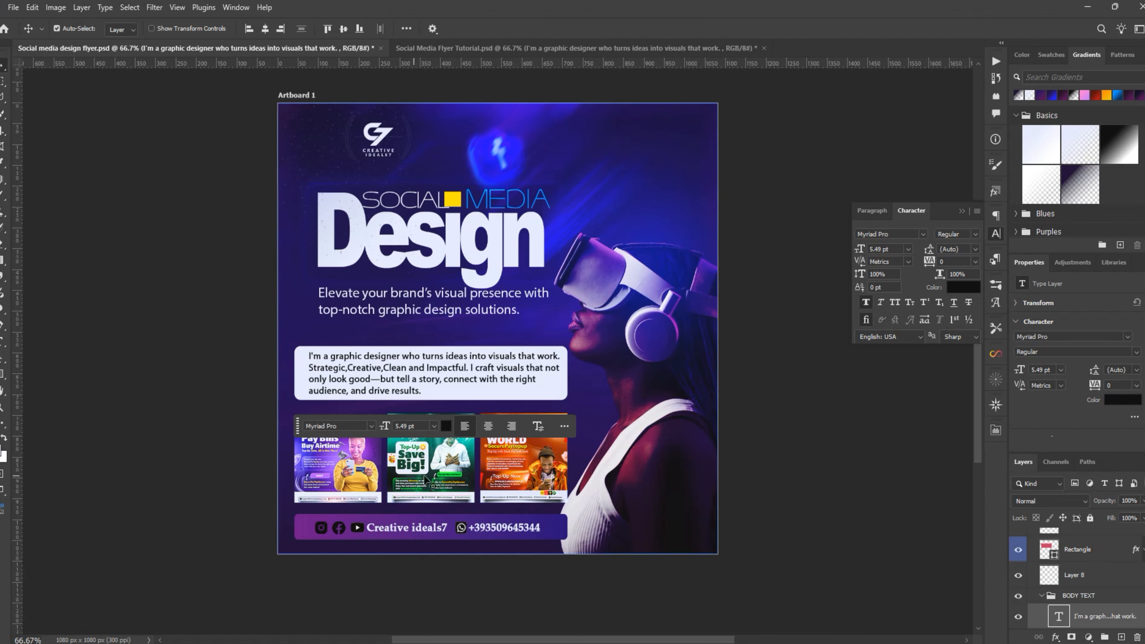
left_click(447, 50)
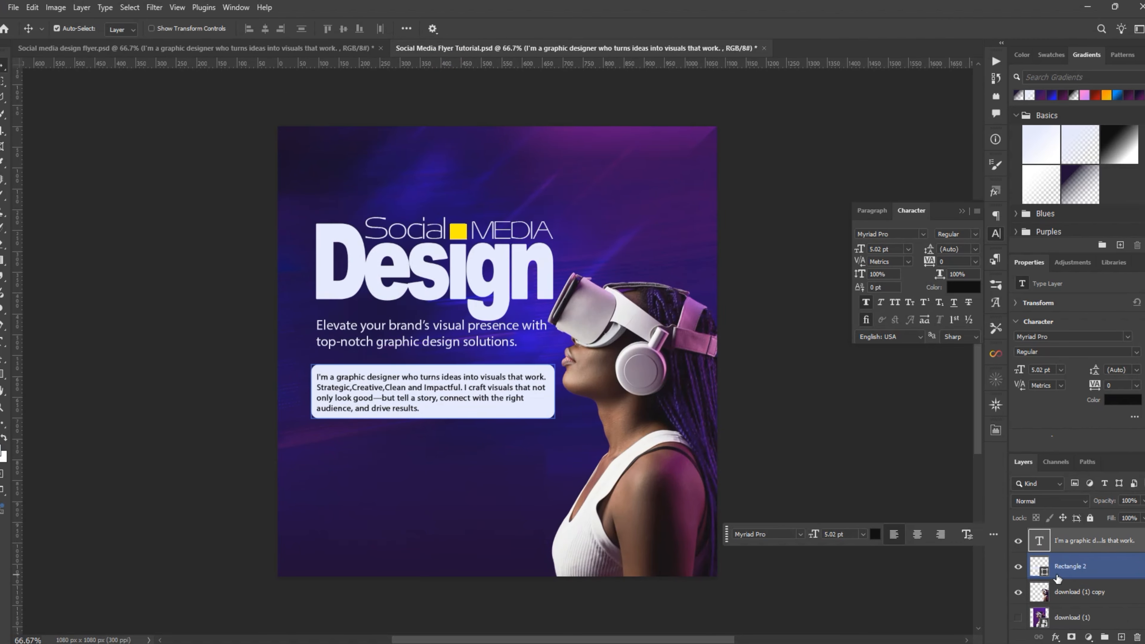
key("ctrl+s")
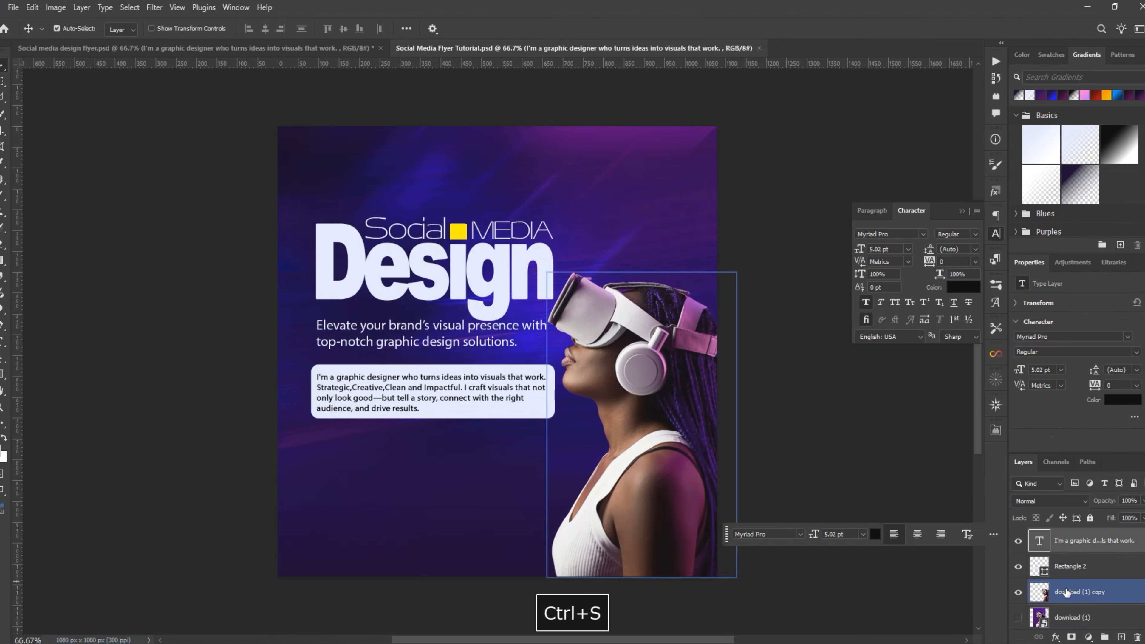
Group the body paragraph and Rectangle 2 layers, name the group BODY TEXT, and save the document.
left_click(1079, 568)
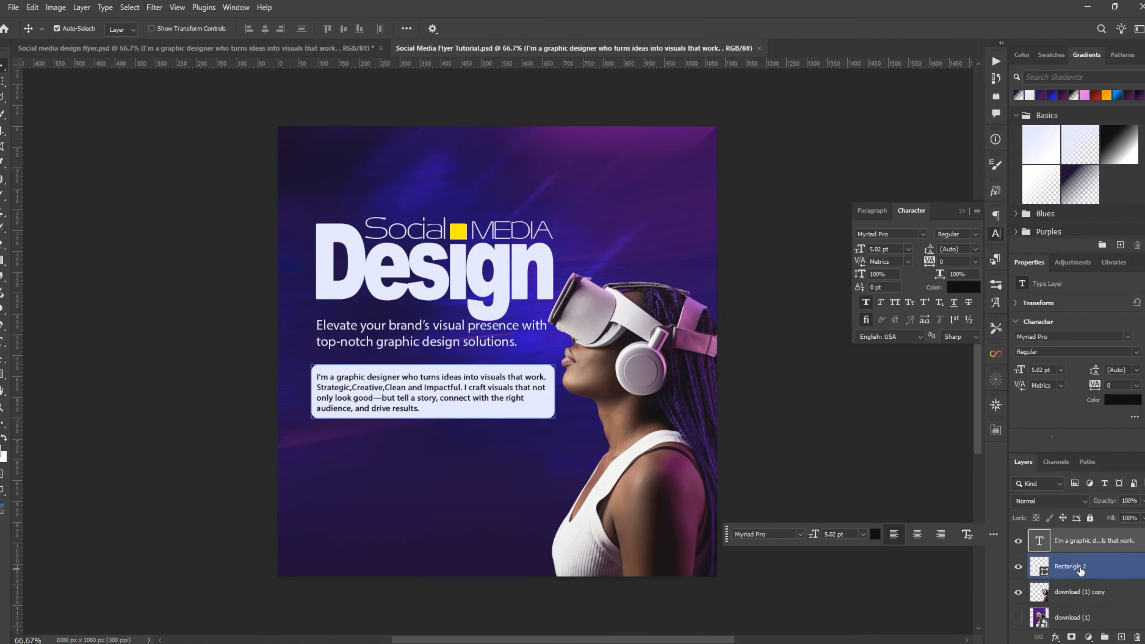
left_click(1098, 569, "ctrl")
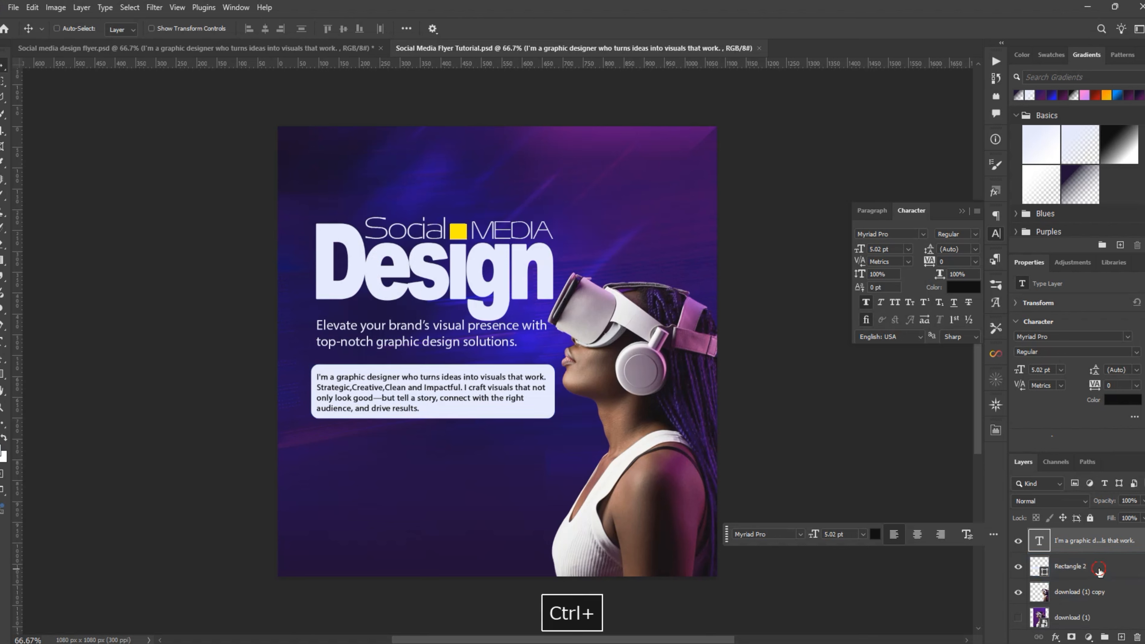
key("ctrl+g")
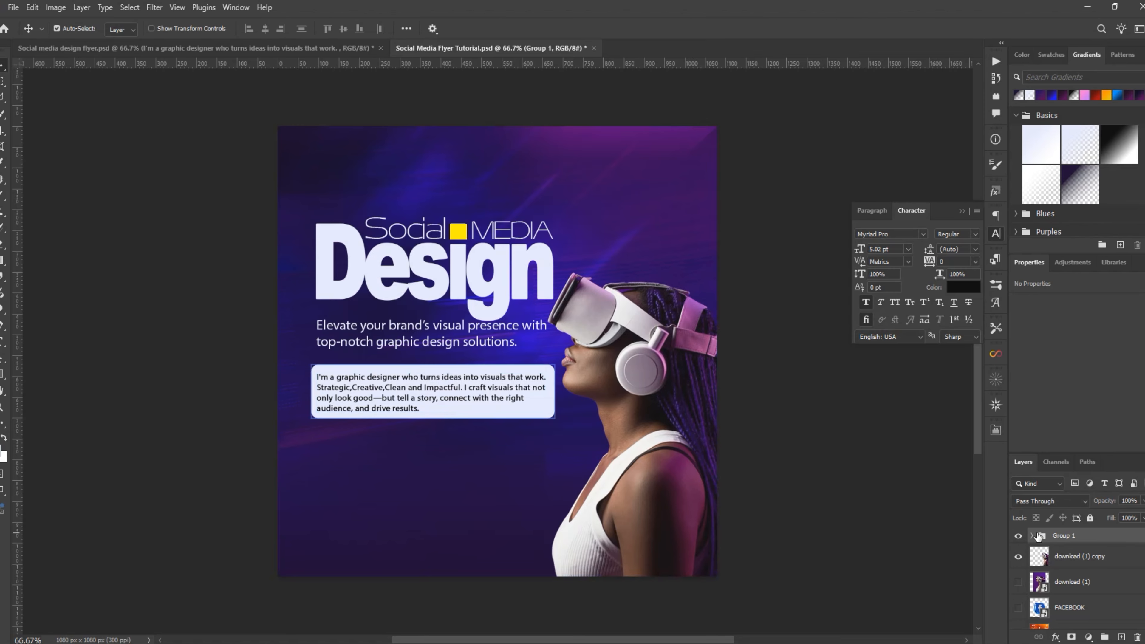
double_click(1064, 535)
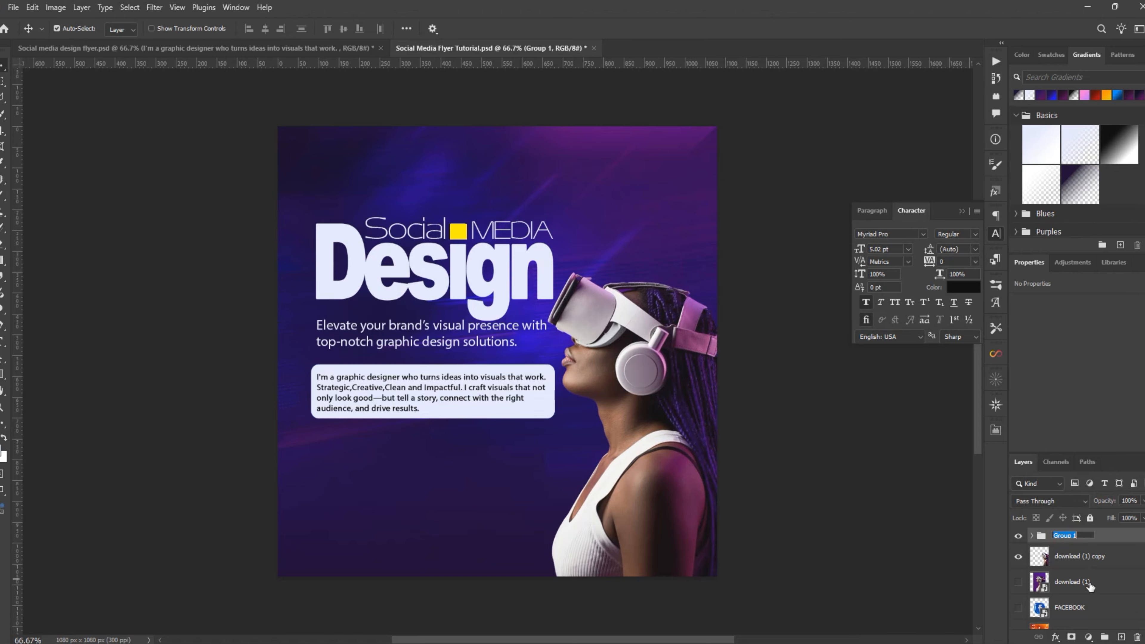
type("BODY ")
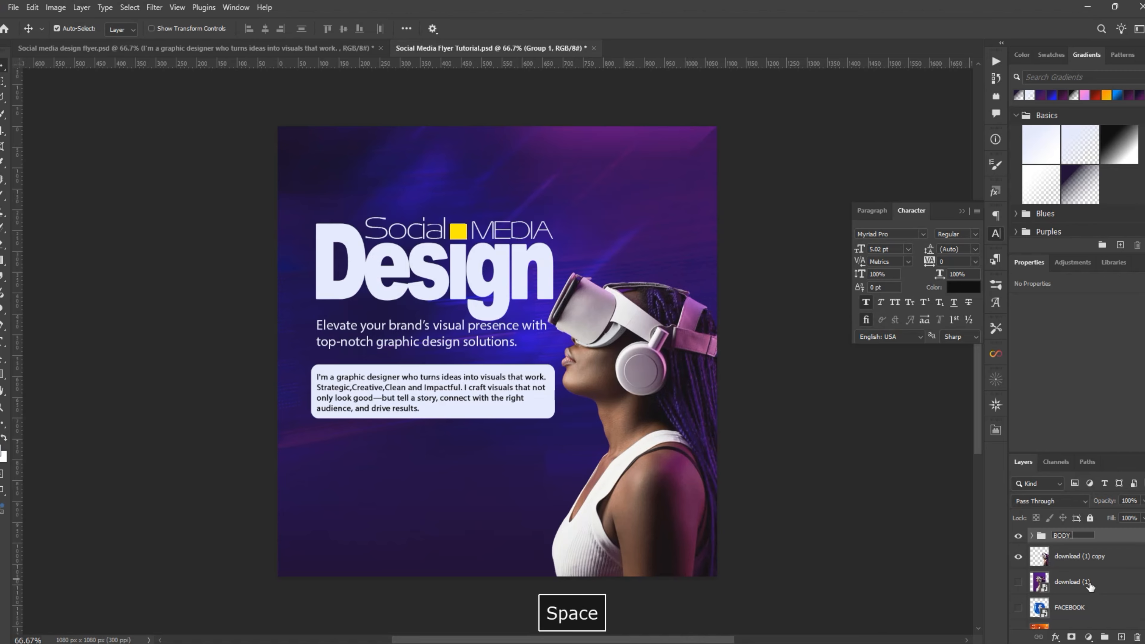
type("TEXT")
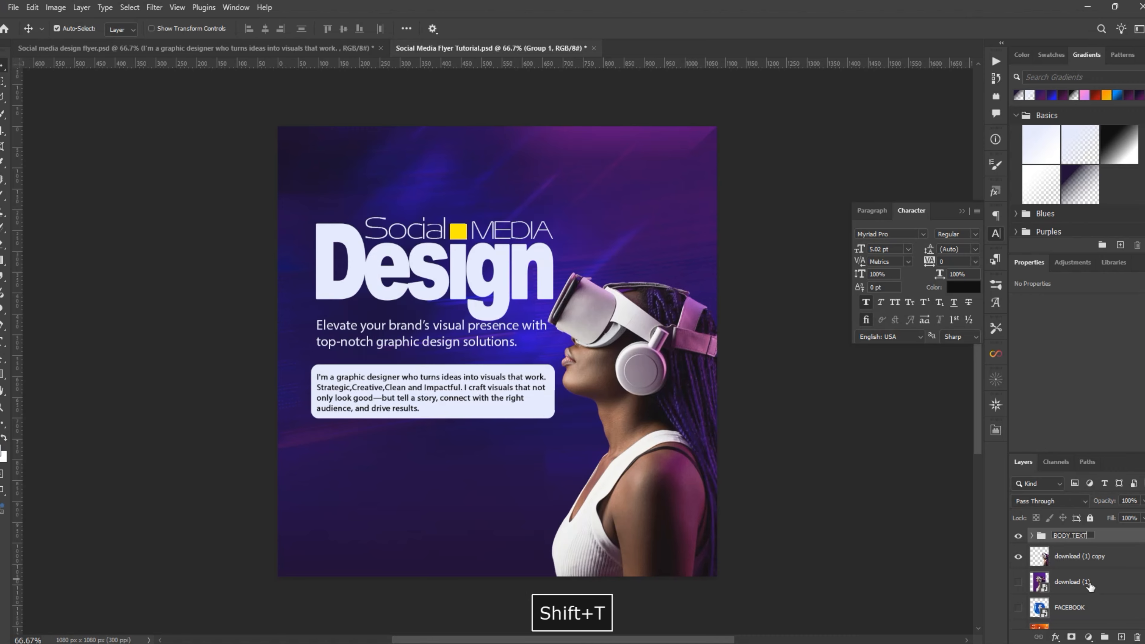
key("Return")
key("ctrl+s")
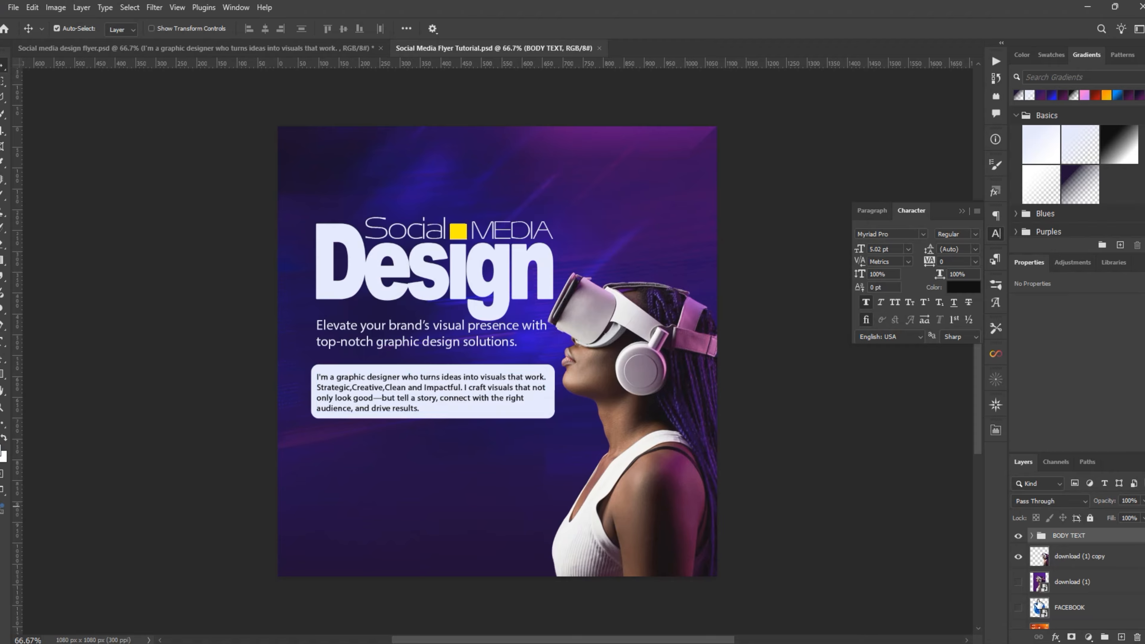
Delete the hidden download (1) layer and select the download (1) copy layer.
left_click(1110, 588)
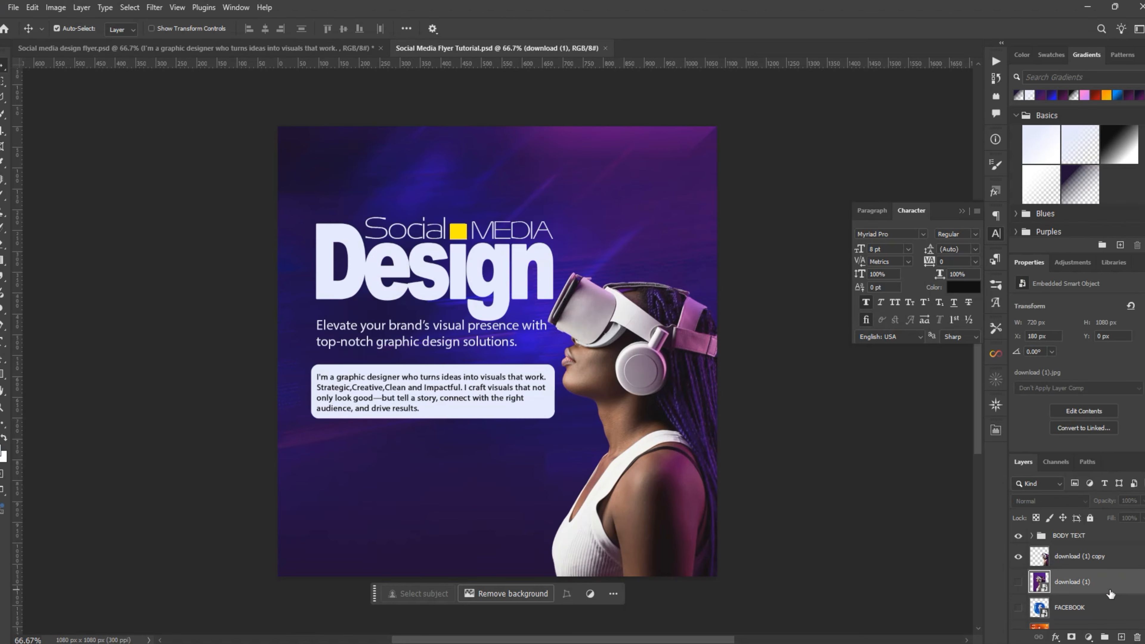
key("Delete")
left_click(1097, 559)
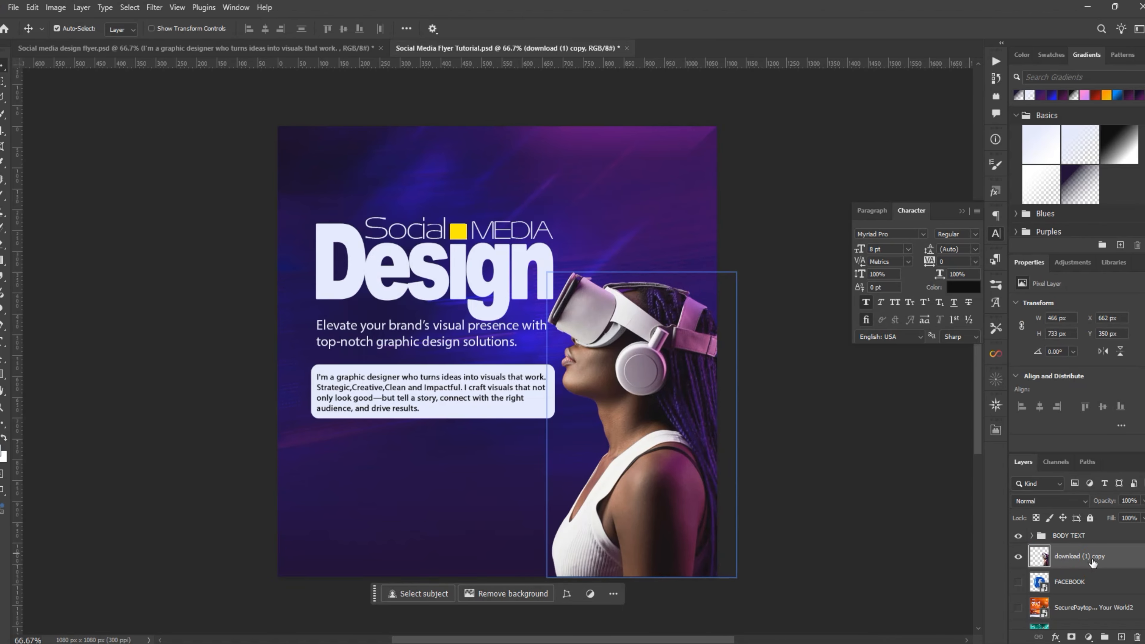
Preview the hidden FACEBOOK and orange SecurePaytopup layers one at a time, hiding each again.
left_click(1018, 582)
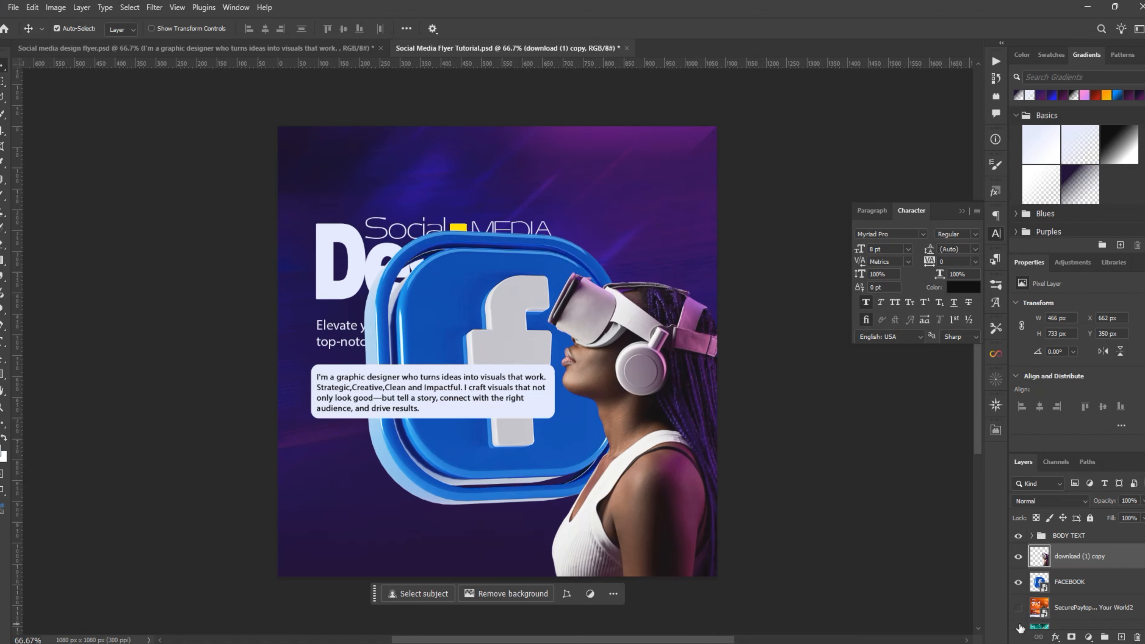
left_click(1018, 582)
left_click(1018, 607)
left_click(1047, 609)
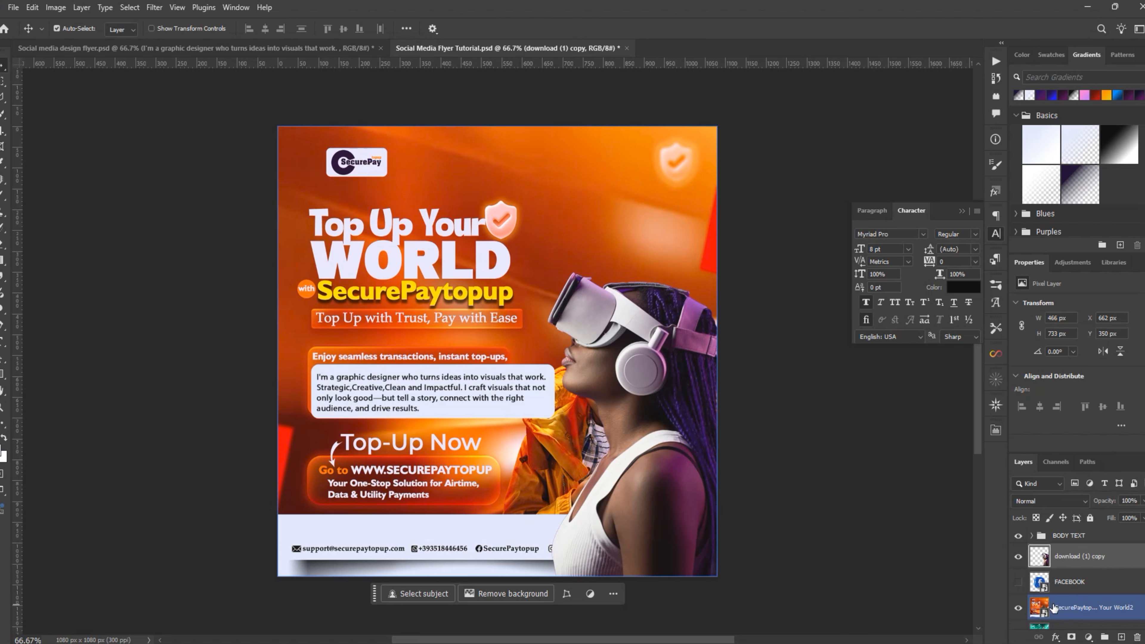
left_click(1018, 592)
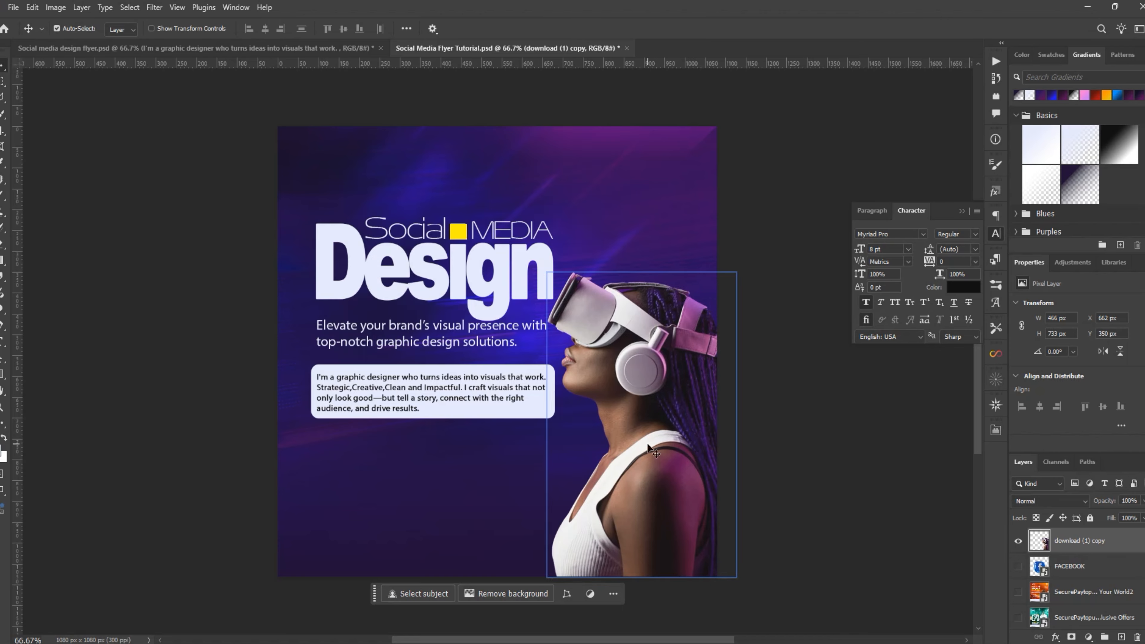
Put the download (1) copy layer in a group named IMAGE, save the document, and collapse the group.
key("ctrl+g")
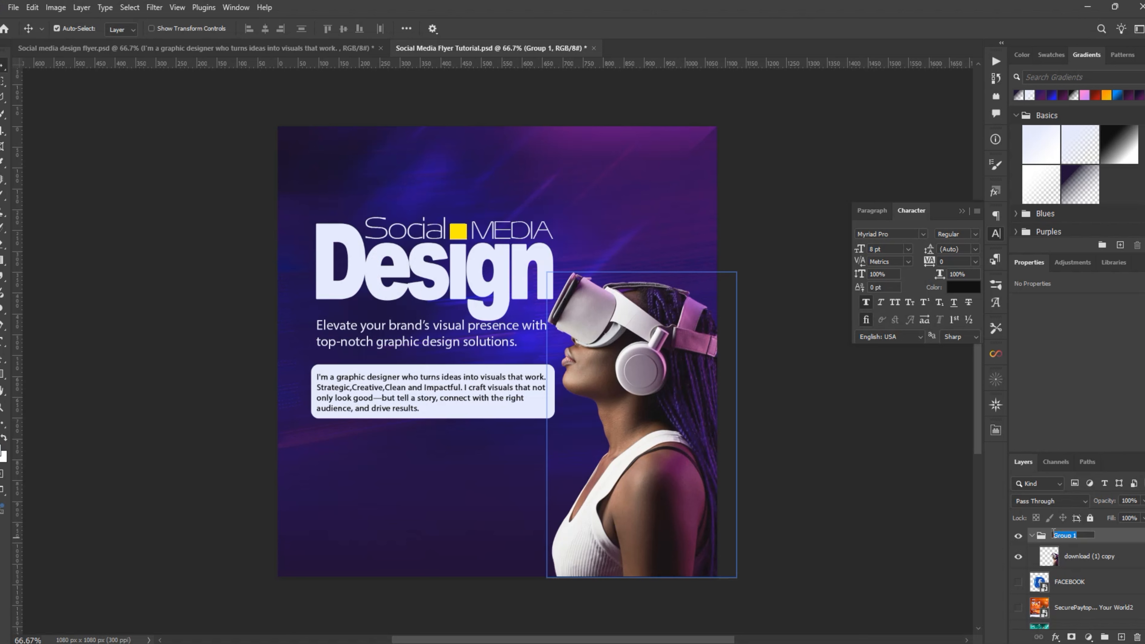
type("IMAGE")
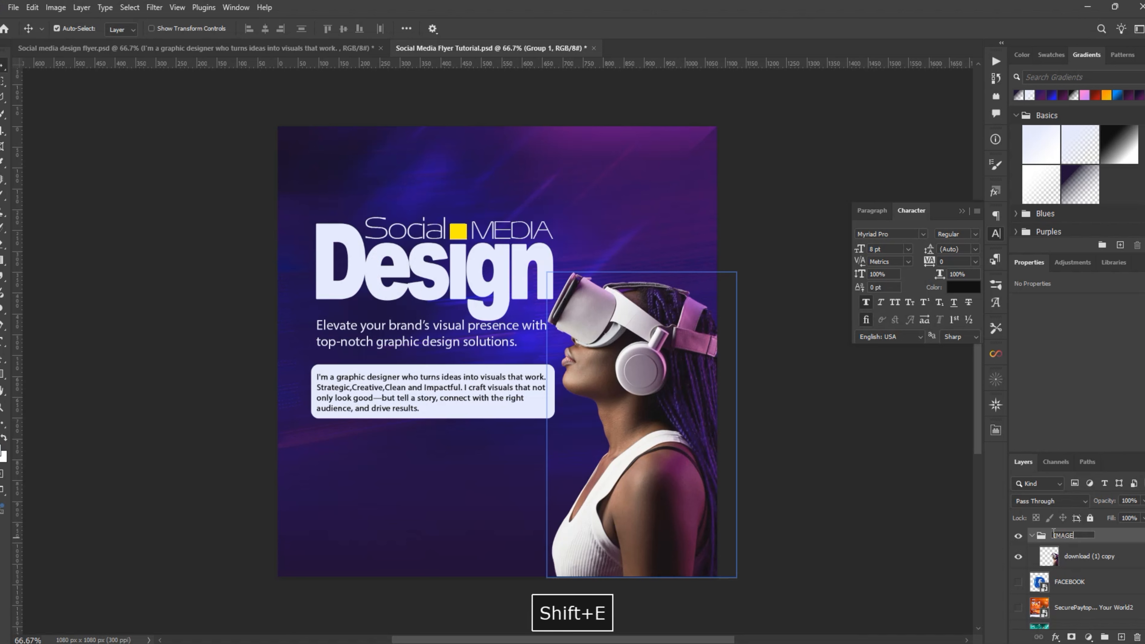
key("Return")
key("ctrl+s")
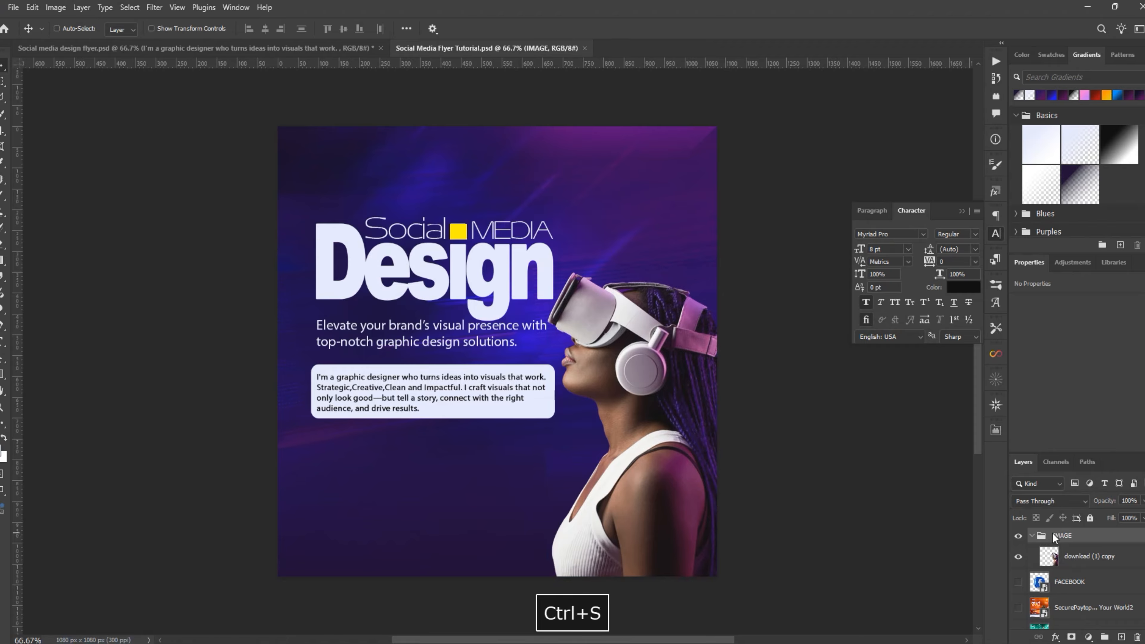
left_click(1032, 540)
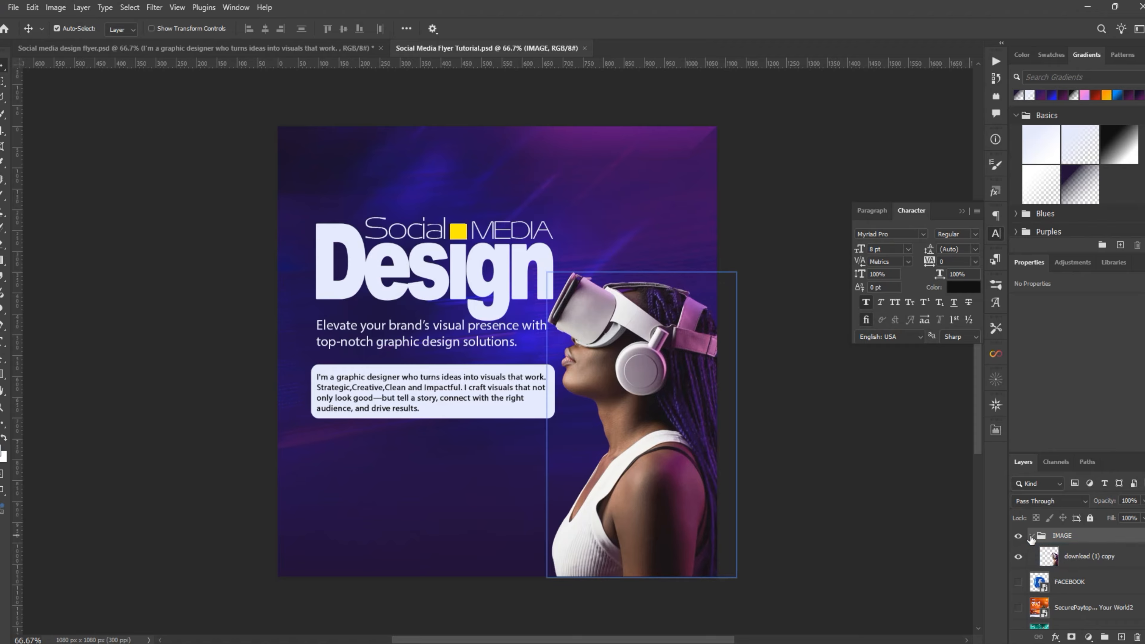
Show the three hidden SecurePaytopup flyer layers and select all three together.
scroll(1055, 591, "down", 2)
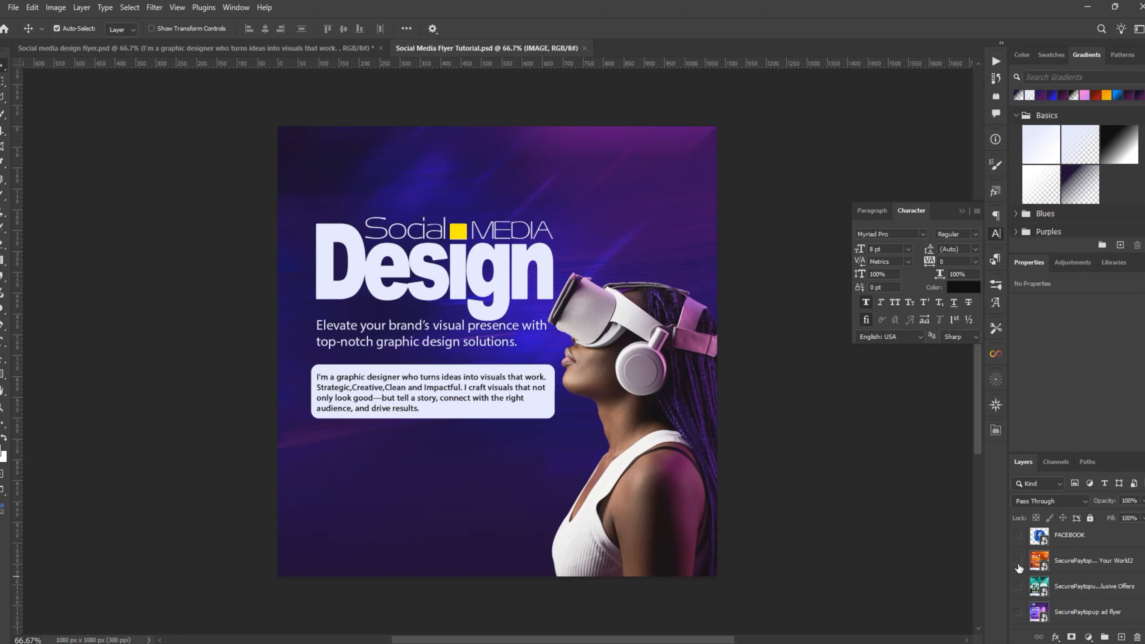
left_click(1018, 586)
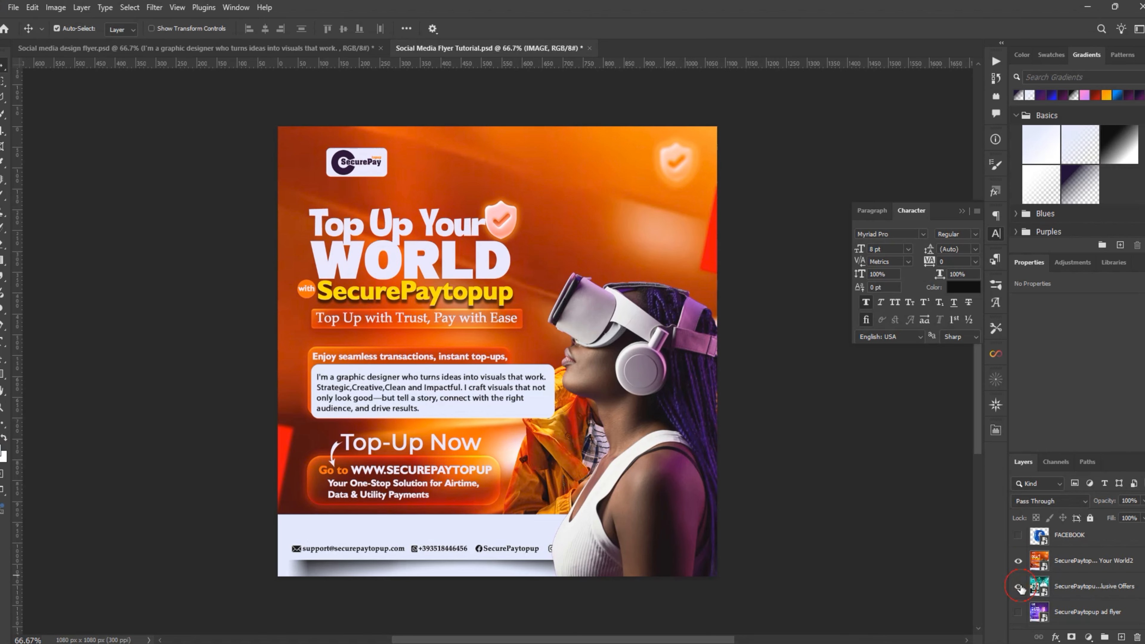
left_click(1018, 612)
left_click(1069, 569)
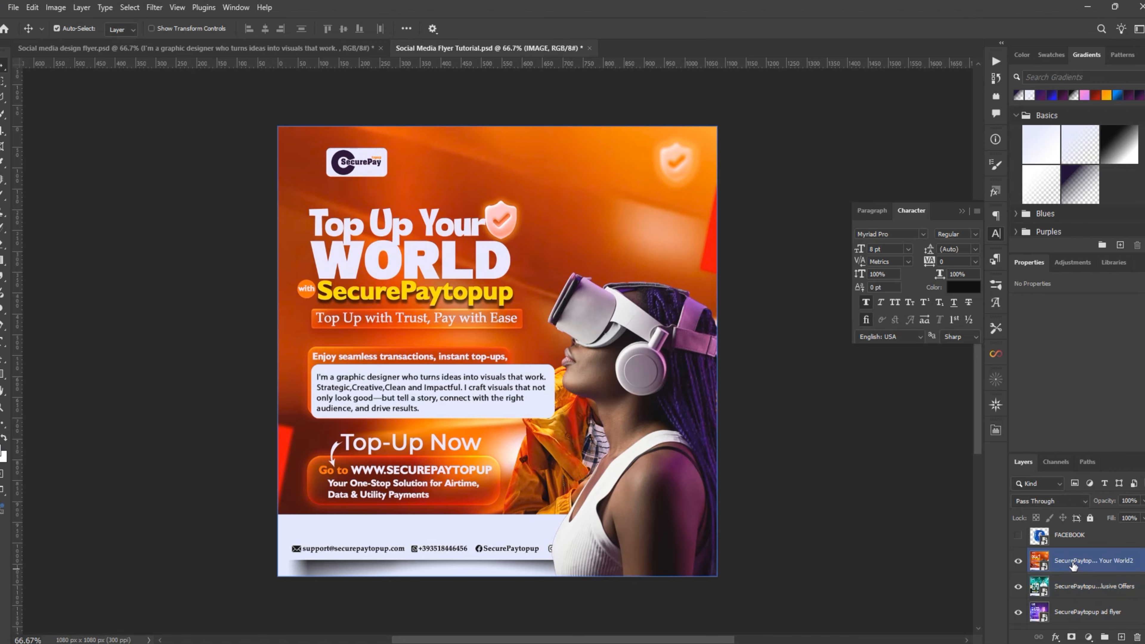
left_click(1068, 586, "ctrl")
left_click(1067, 611, "ctrl")
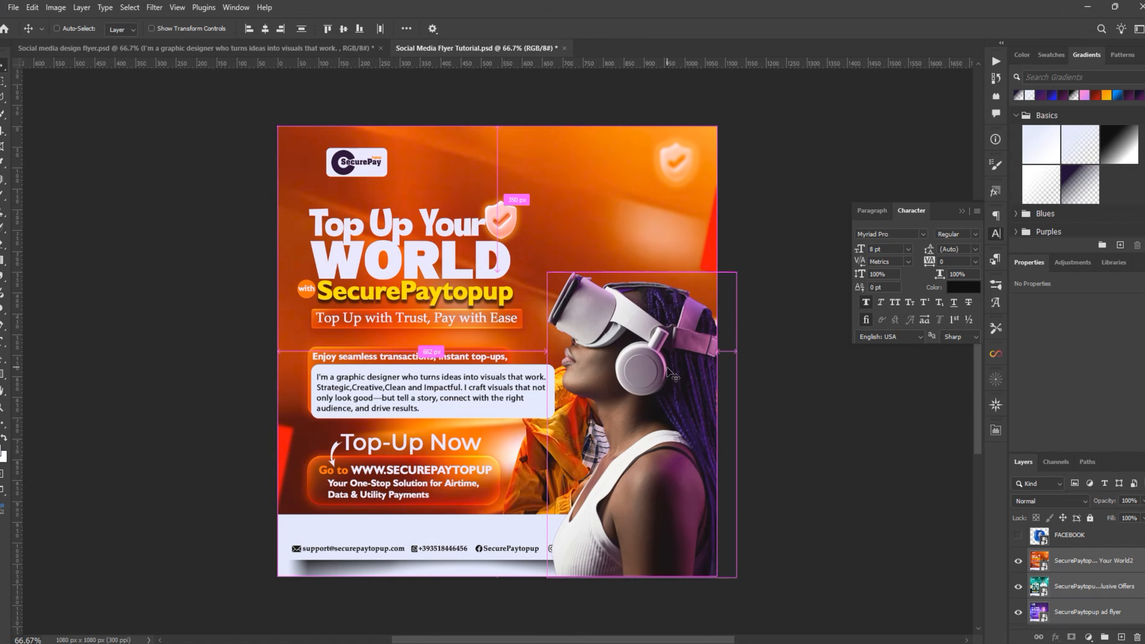
Scale the three selected flyers down to about 209 px square and place them below the left part of the body text box.
key("ctrl+t")
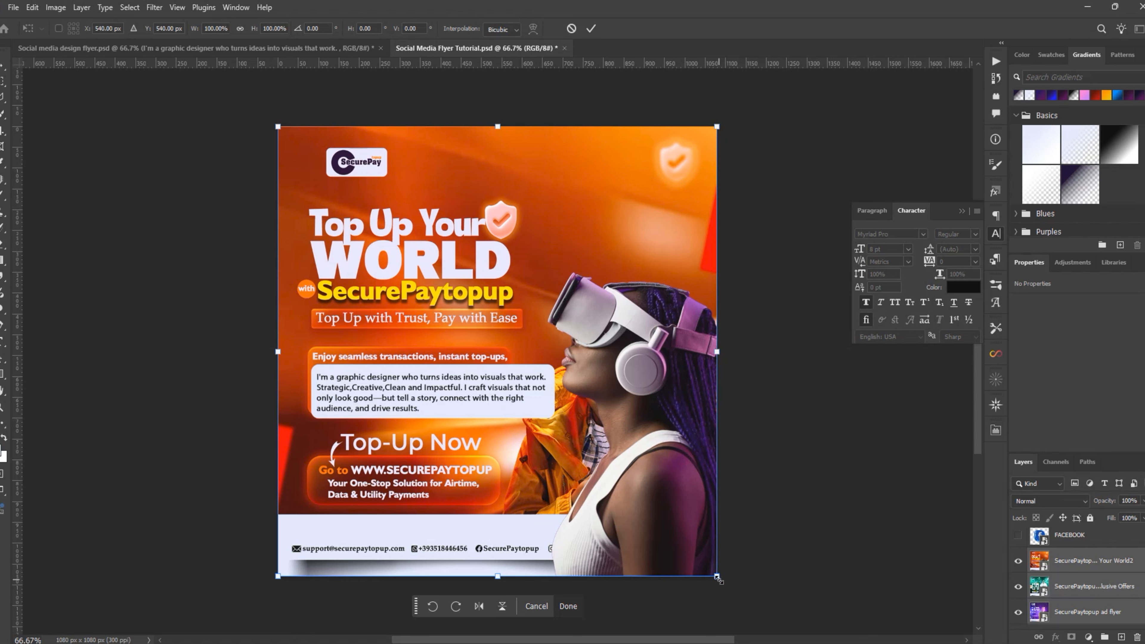
left_click_drag(718, 579, 567, 381)
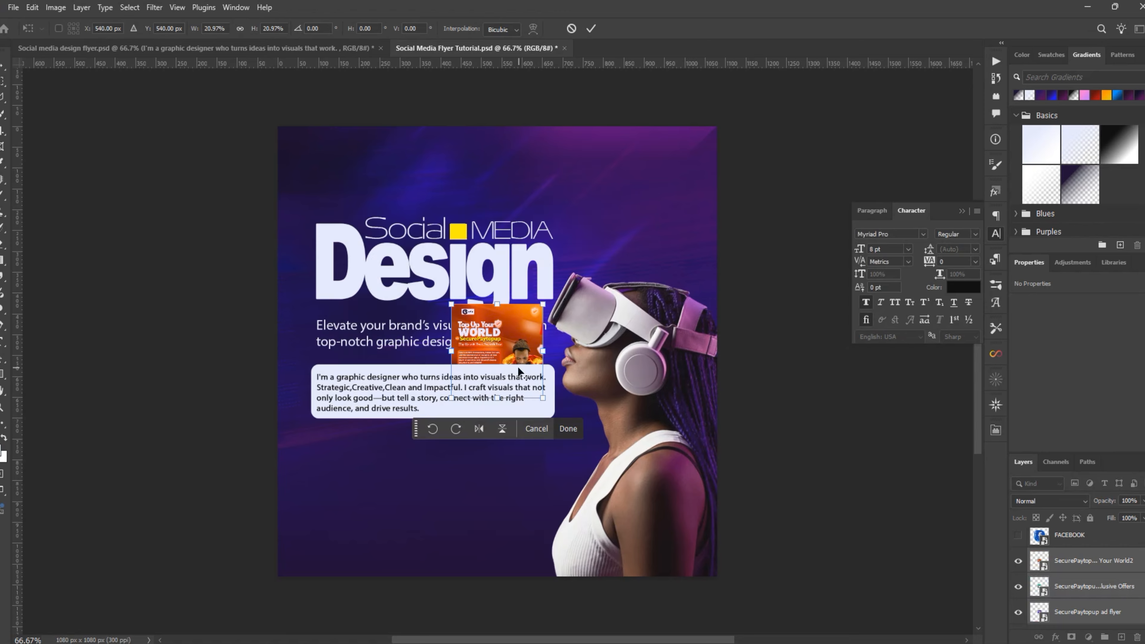
left_click_drag(486, 344, 376, 471)
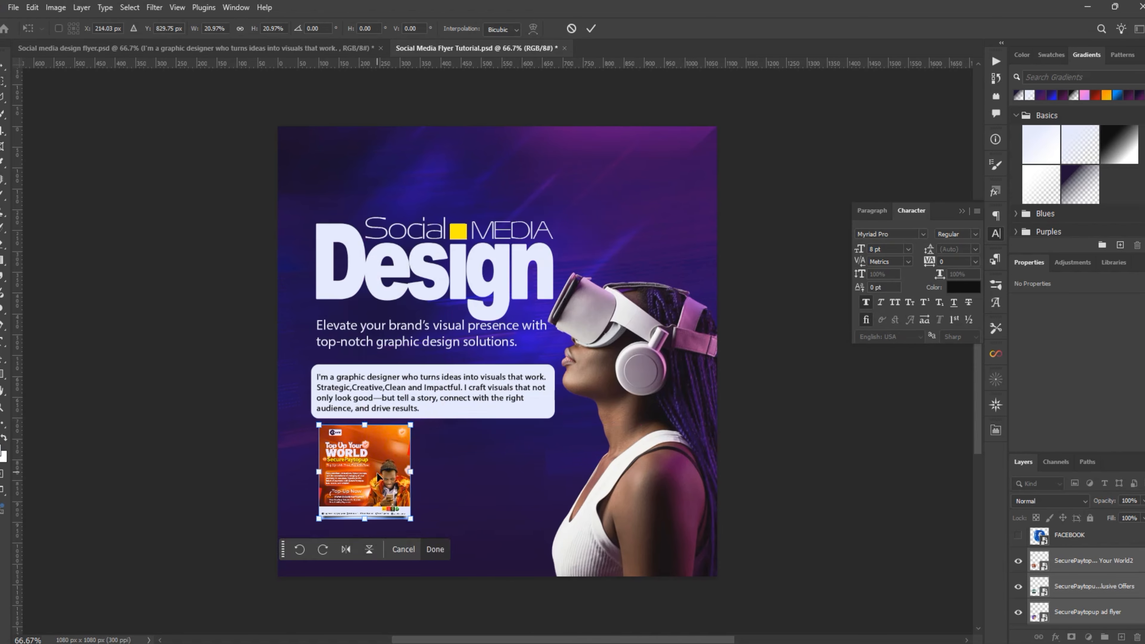
left_click_drag(411, 518, 403, 512)
left_click(591, 29)
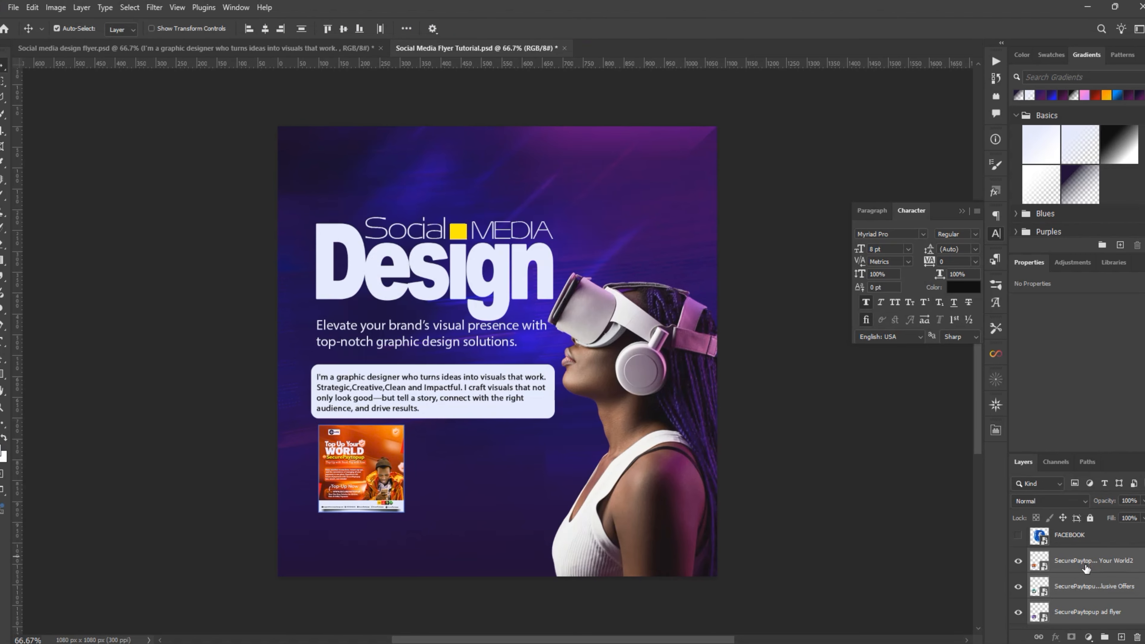
Move the three SecurePaytopup flyer layers into the IMAGE group, above the download (1) copy layer.
scroll(1085, 569, "up", 1)
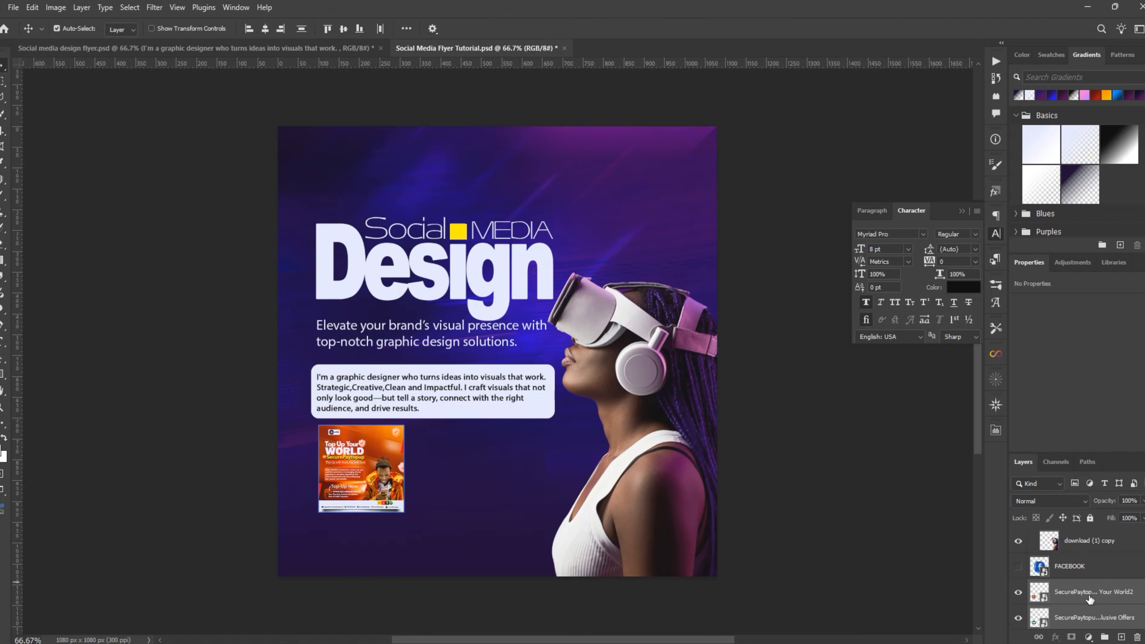
scroll(1087, 599, "up", 1)
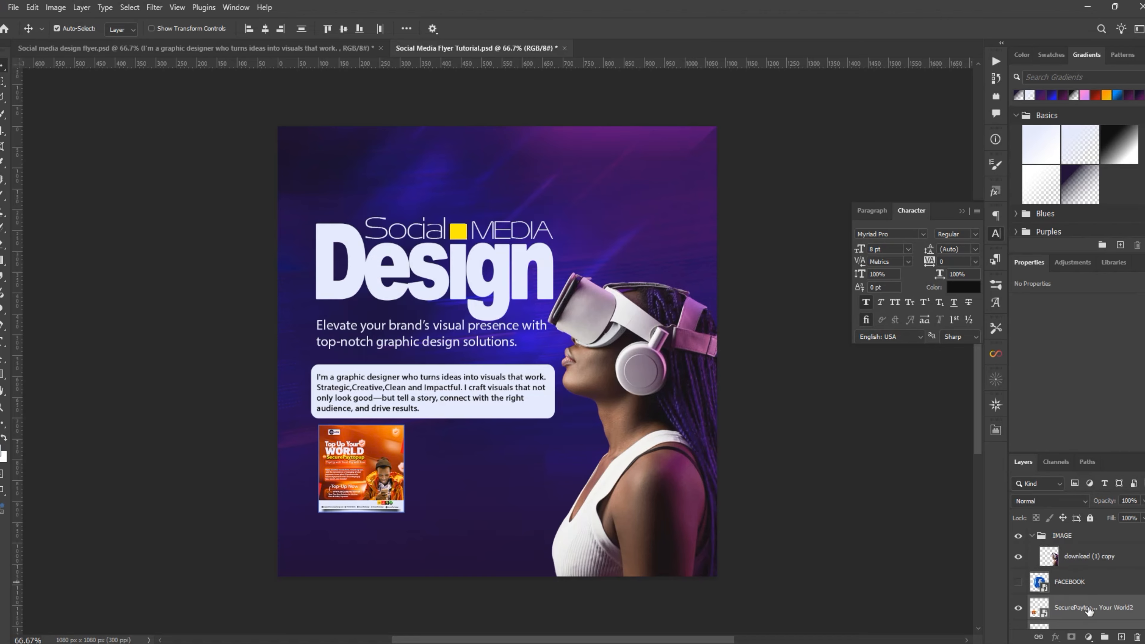
left_click_drag(1089, 610, 1090, 548)
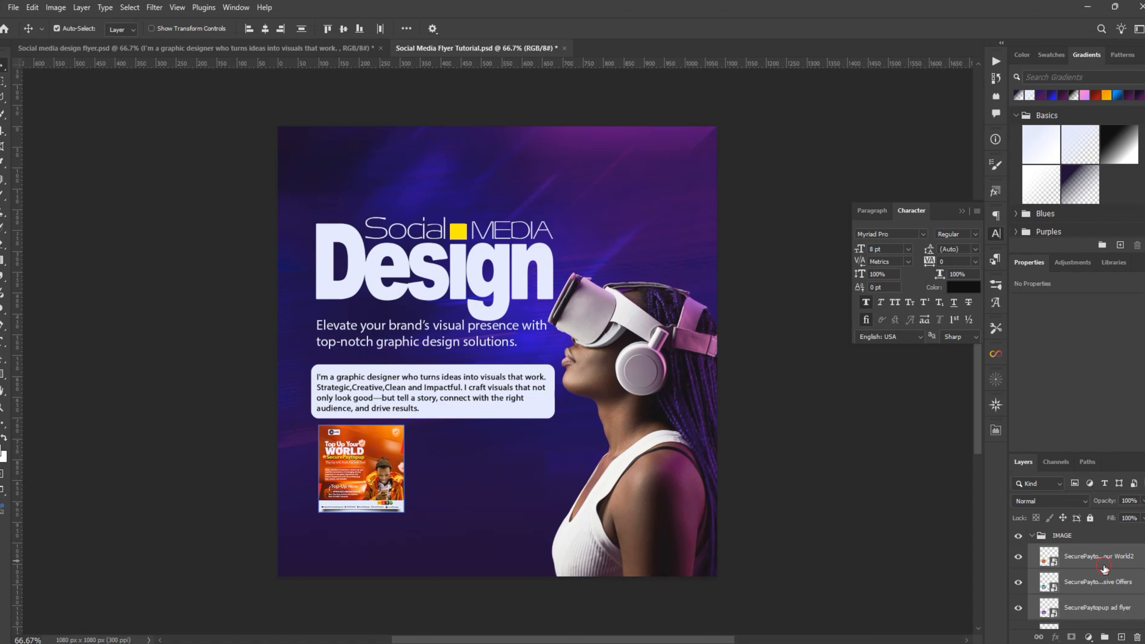
Check the thumbnail row in the reference flyer and move the orange flyer horizontally to X about 500 px, below the body text box's right end.
left_click(1104, 567)
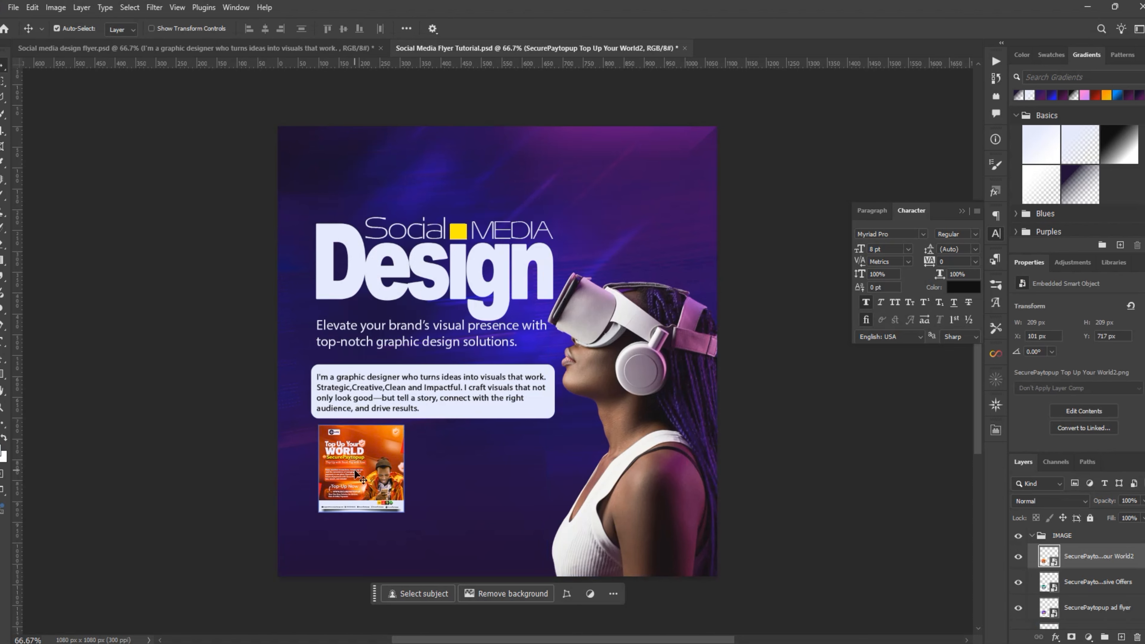
left_click(241, 48)
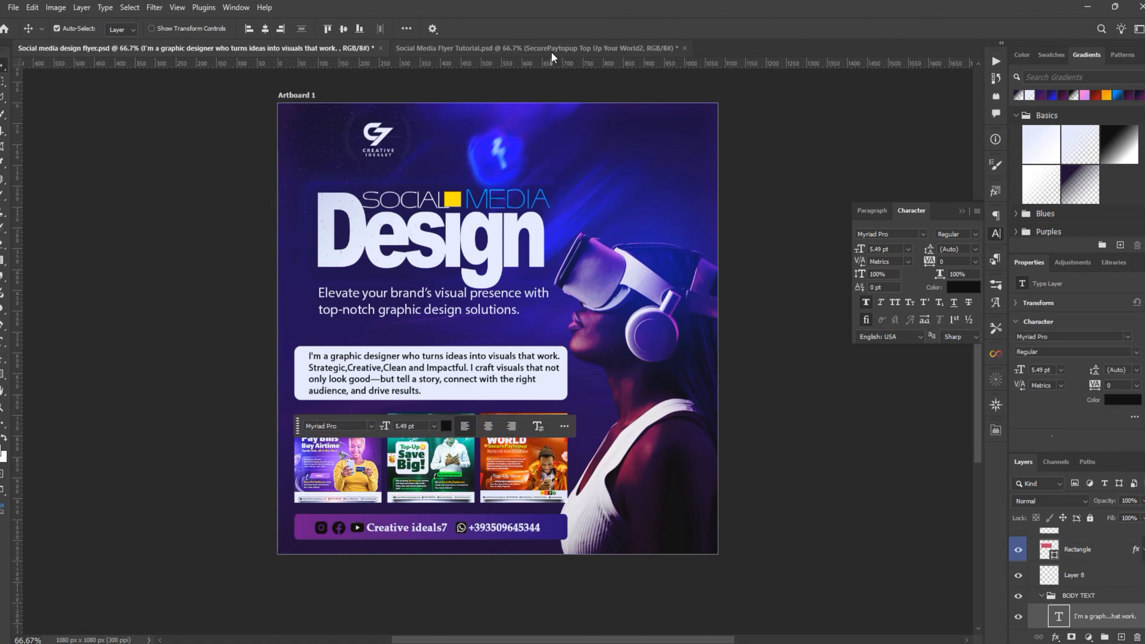
left_click(551, 51)
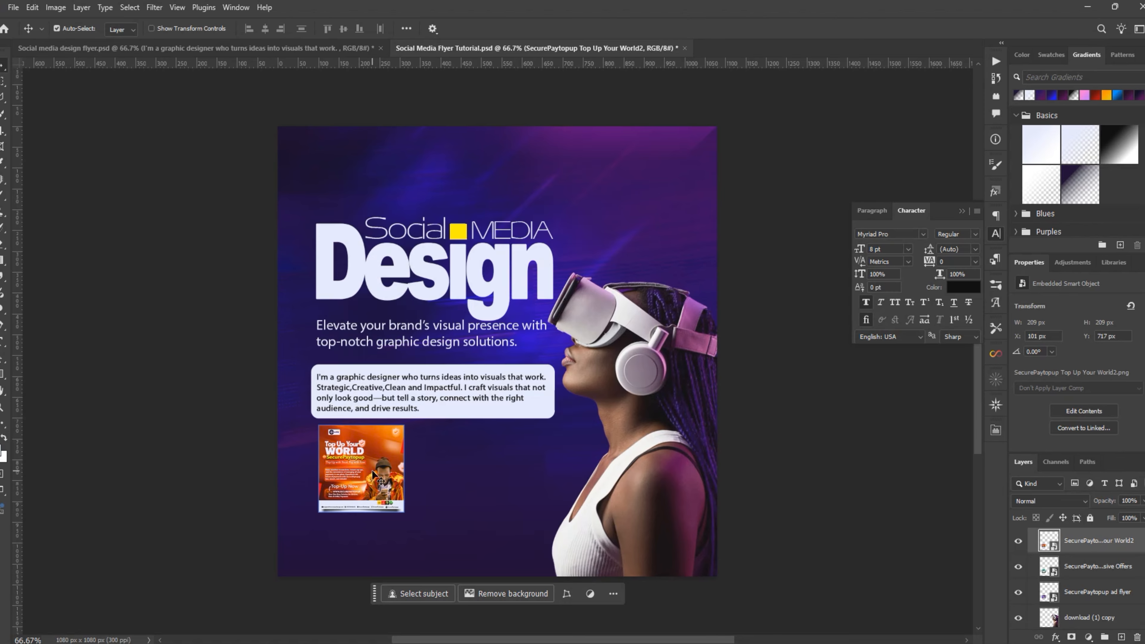
key("ctrl+t")
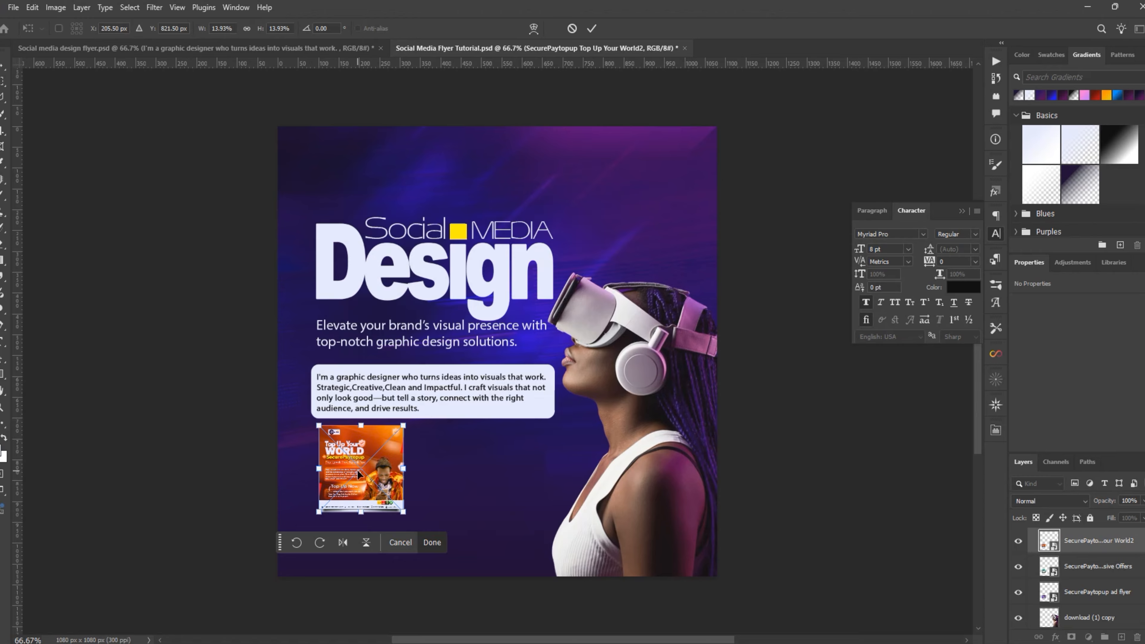
left_click_drag(357, 468, 520, 470)
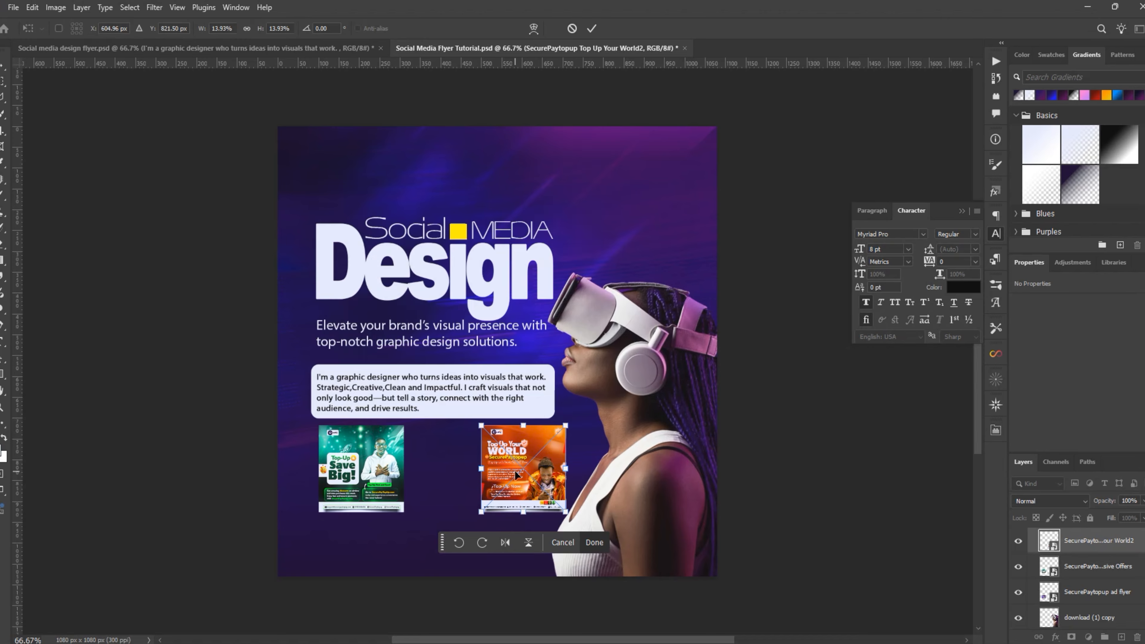
left_click(593, 32)
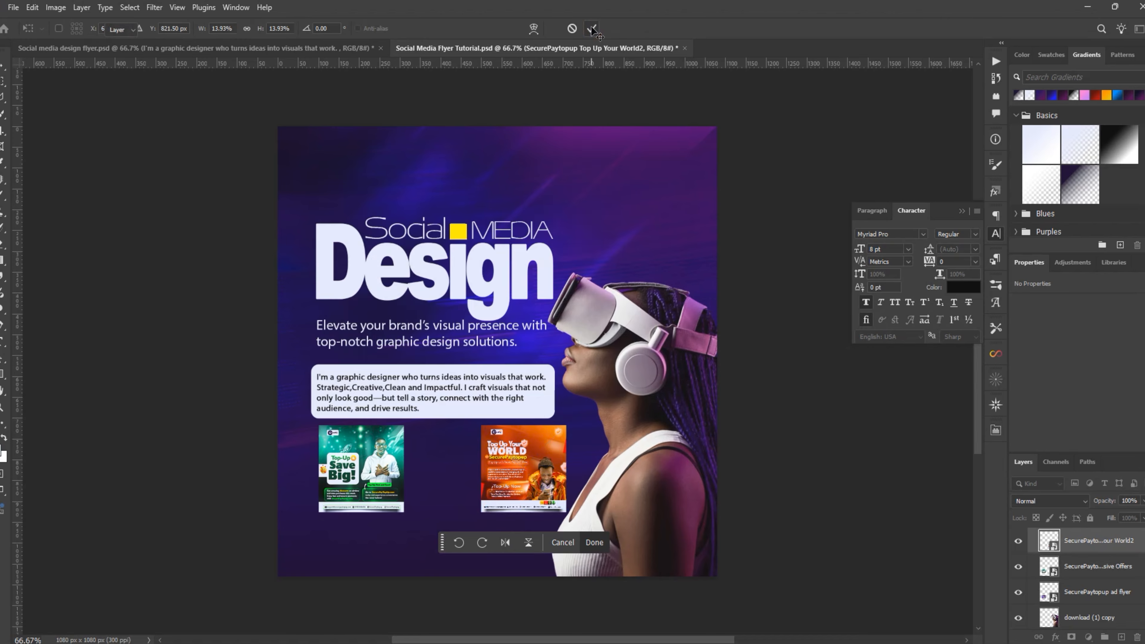
Nudge the green Exclusive Offers flyer left to X 83 px, in line with the body text box's left edge.
left_click(357, 477)
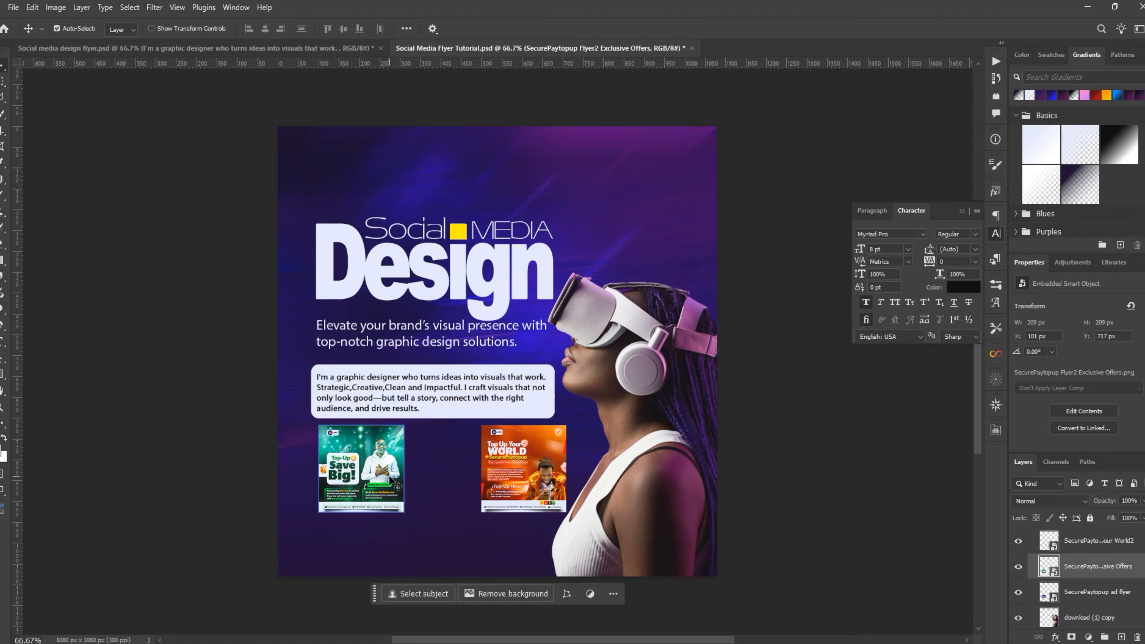
key("Left")
key("Left")
key("Left")
key("Left")
key("Left")
key("Left")
key("Left")
key("Left")
key("Left")
key("Left")
key("Left")
key("Left")
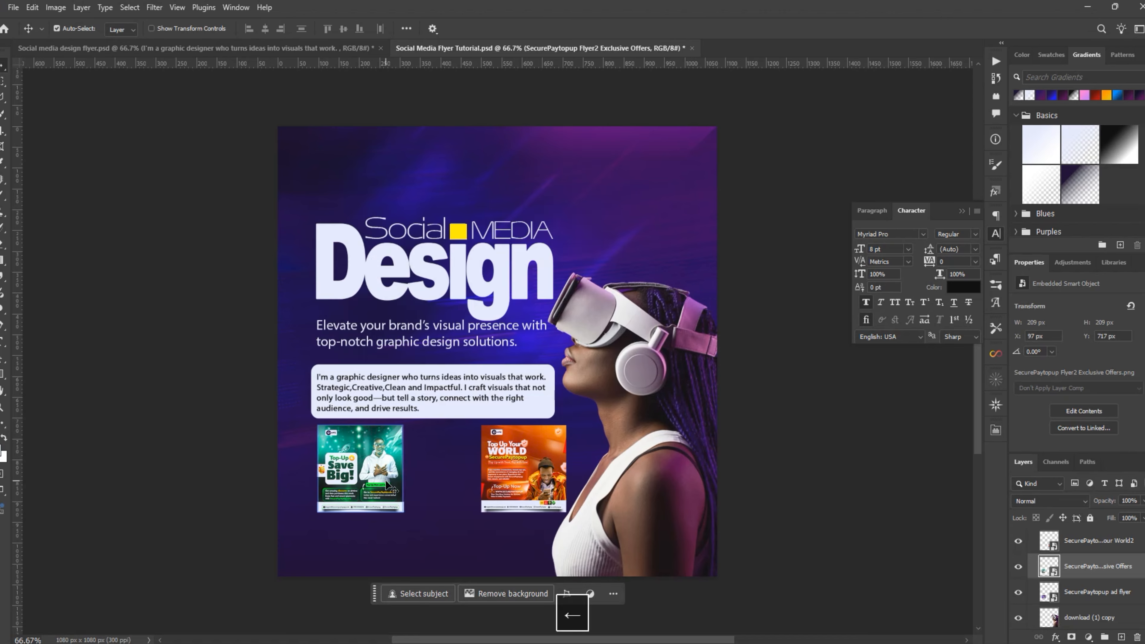
key("Left")
key("Left")
key("Left")
key("Left")
key("Left")
key("Left")
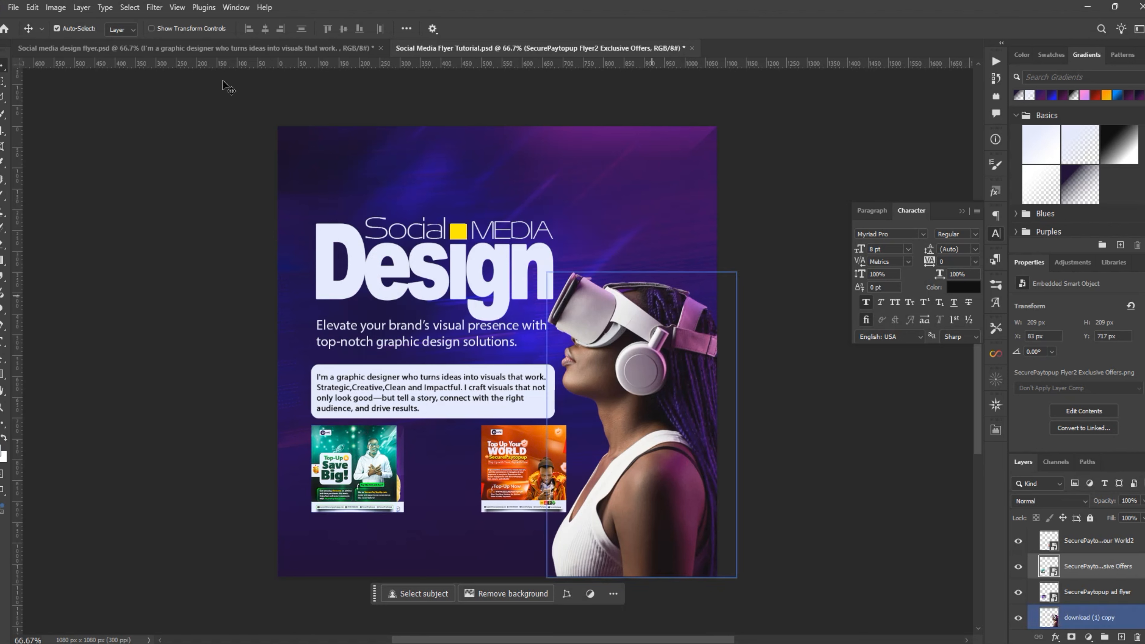
Align the purple SecurePaytopup ad flyer exactly with the green flyer at the left end of the row.
left_click(1095, 593)
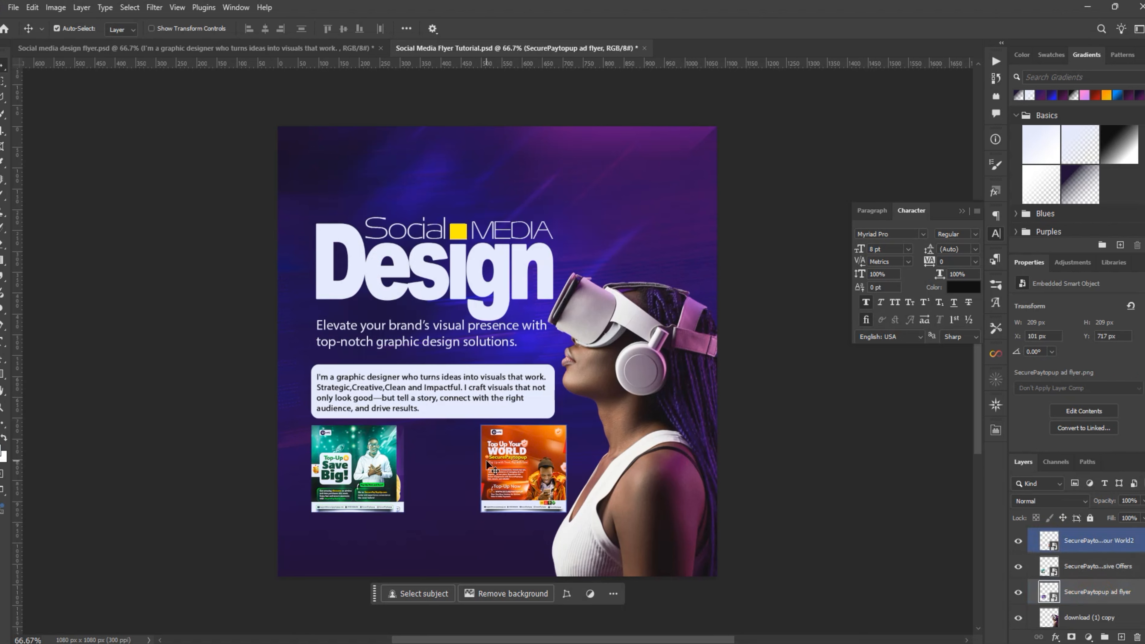
key("ctrl+t")
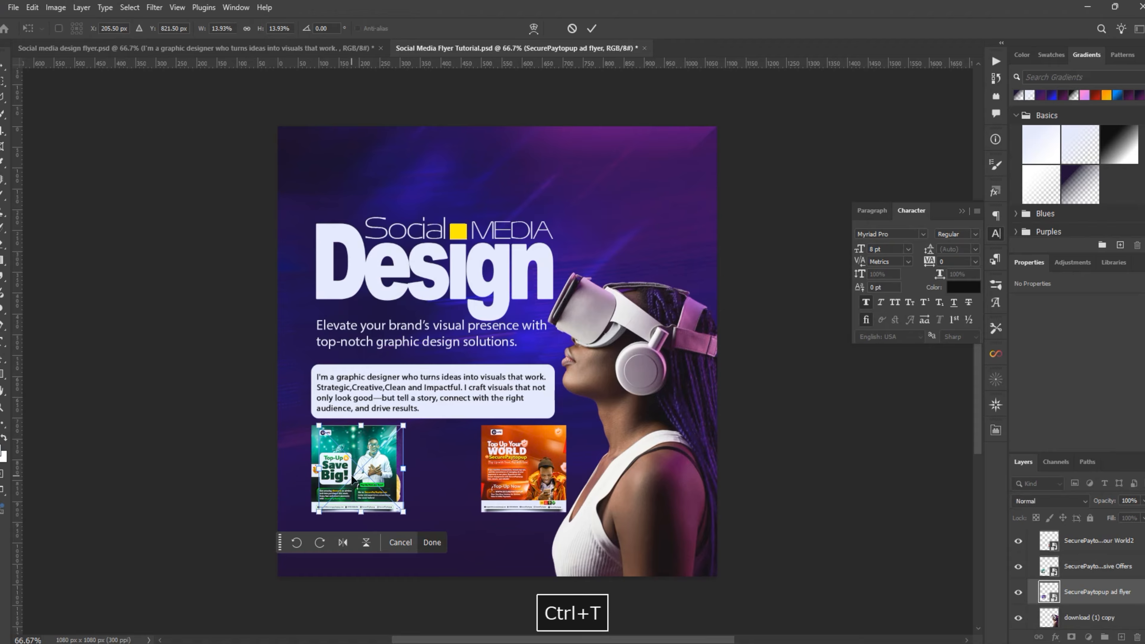
left_click_drag(355, 480, 436, 484)
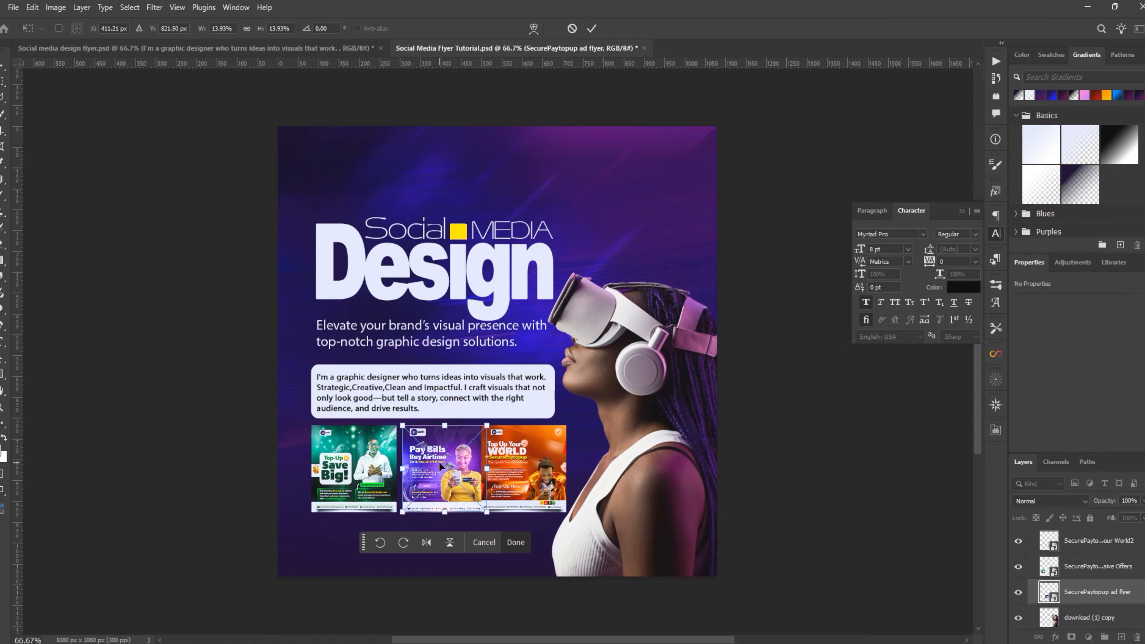
left_click_drag(446, 466, 358, 467)
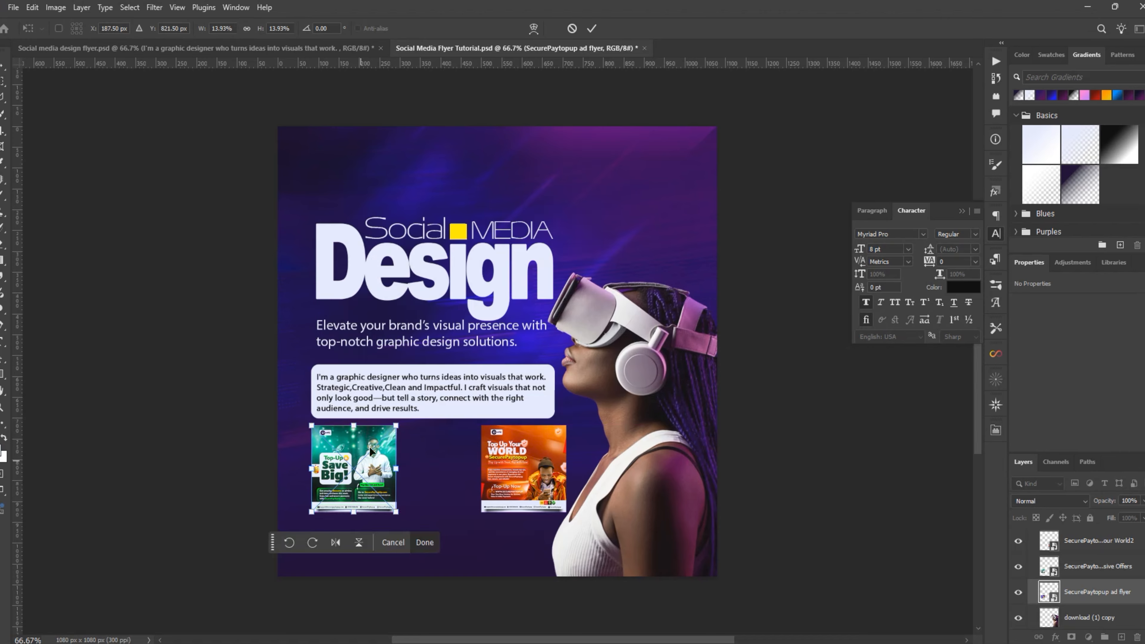
left_click(591, 29)
Move the green Exclusive Offers flyer to X 307 px, leaving a small gap beside the purple flyer.
left_click(1087, 567)
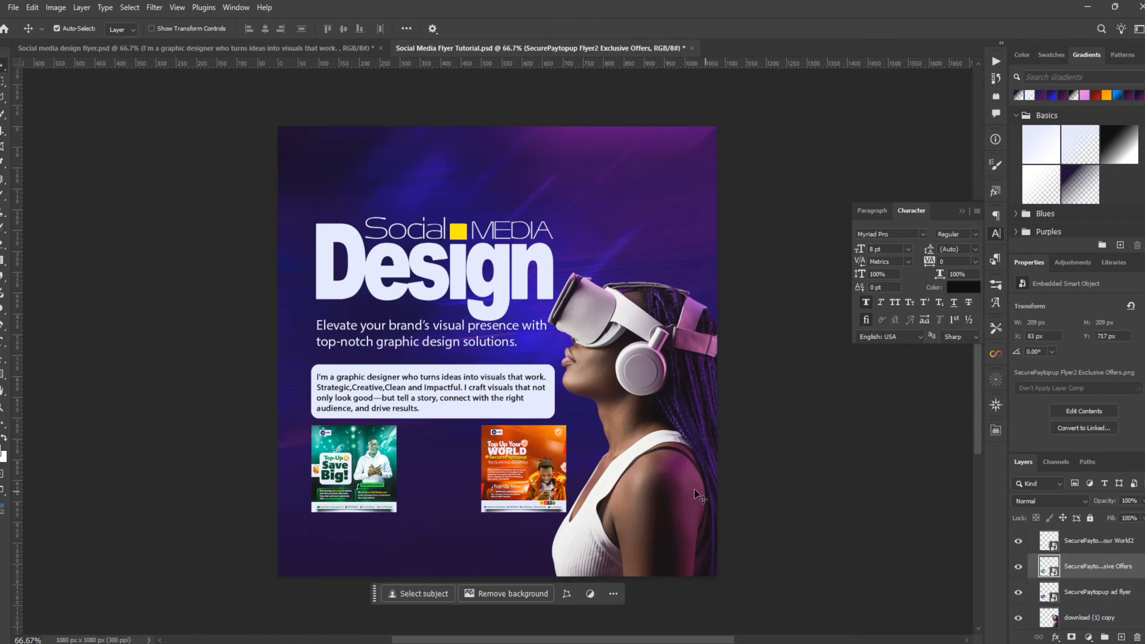
key("ctrl+t")
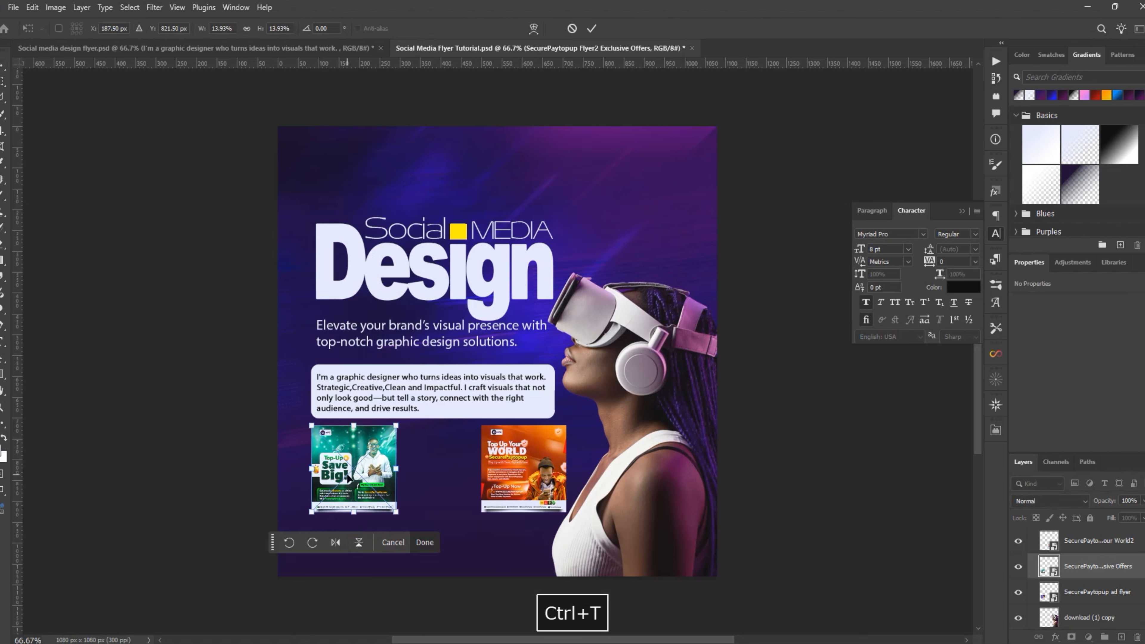
left_click_drag(347, 476, 423, 478)
left_click(592, 29)
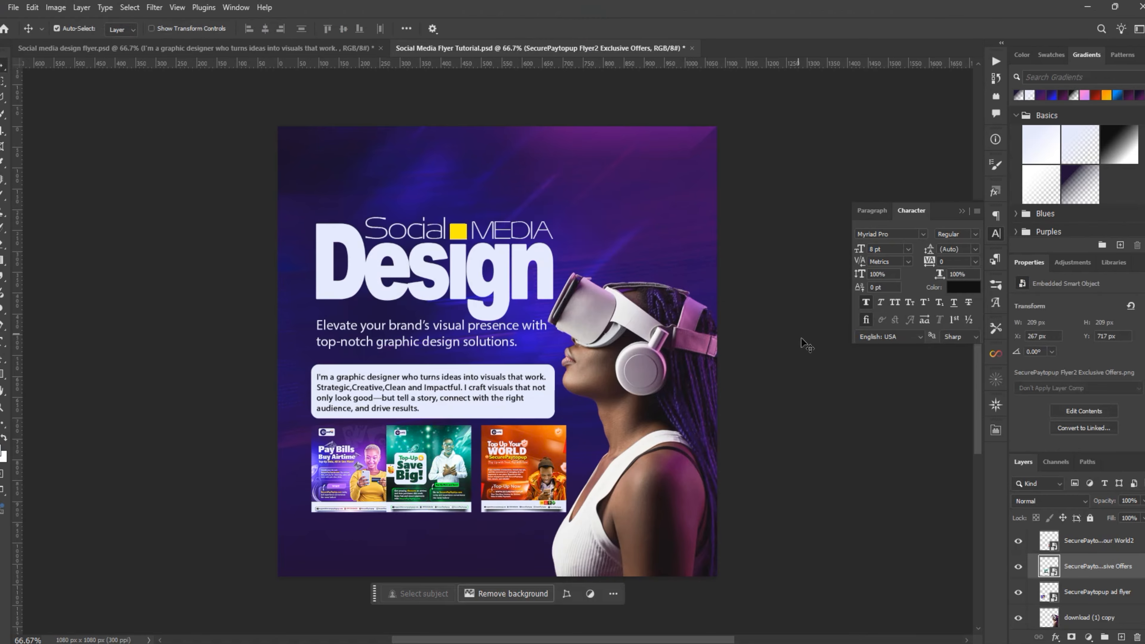
key("Right")
key("Right")
key("Right")
key("Right")
key("Right")
key("Right")
key("Right")
key("Right")
key("Right")
key("Right")
key("Right")
key("Right")
key("Right")
key("Right")
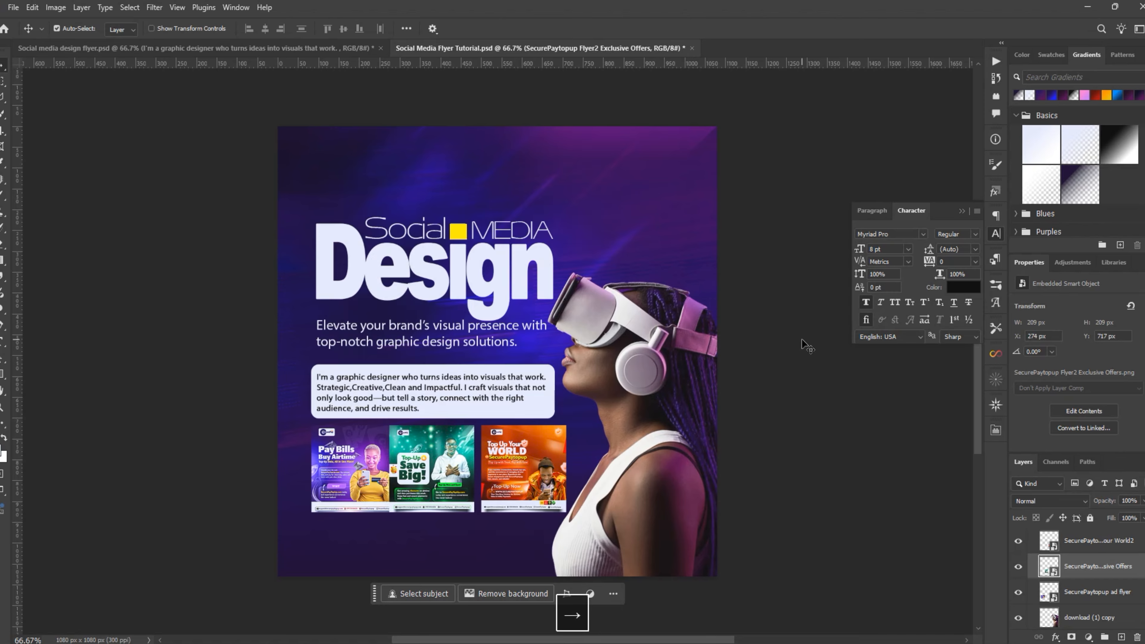
key("Right")
key("Right")
key("Right")
key("Right")
key("Right")
key("Right")
key("Right")
key("Right")
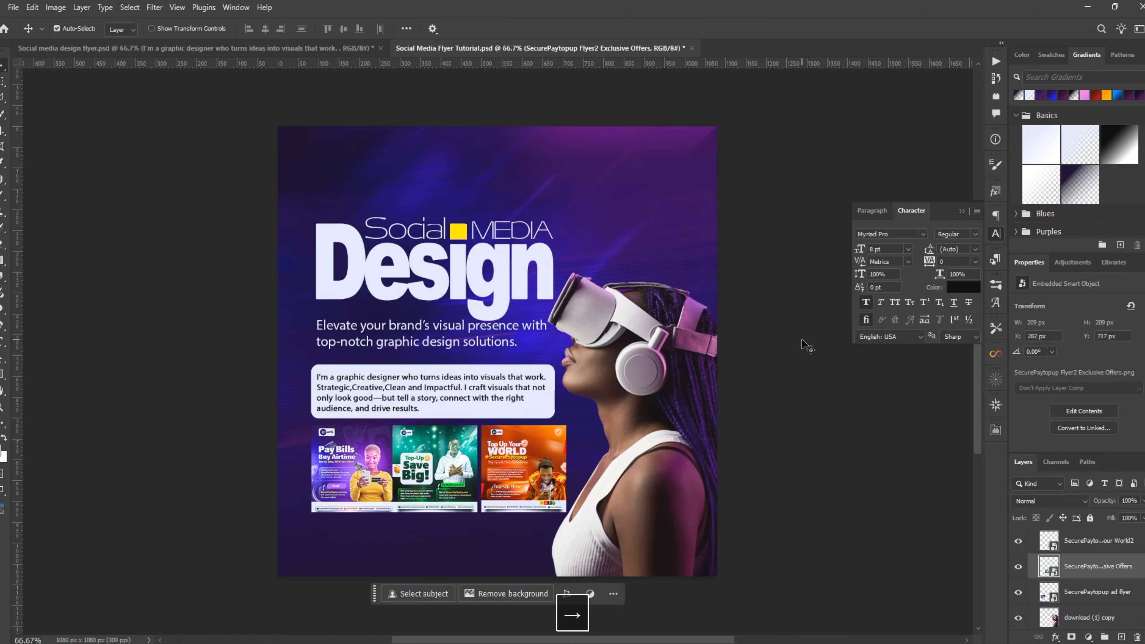
key("Right")
key("Right")
key("Right")
key("Right")
key("Right")
key("Right")
key("Right")
key("Right")
key("Right")
key("Right")
key("Right")
key("Right")
key("Right")
key("Right")
key("Right")
key("Right")
key("Right")
key("Right")
key("Right")
key("Right")
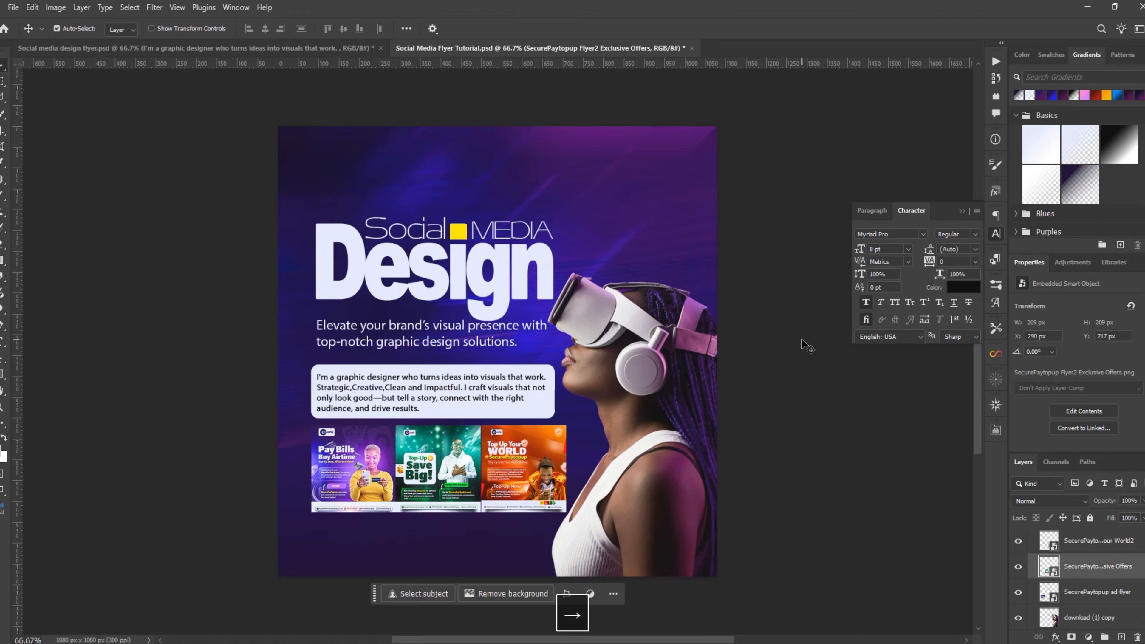
key("Right")
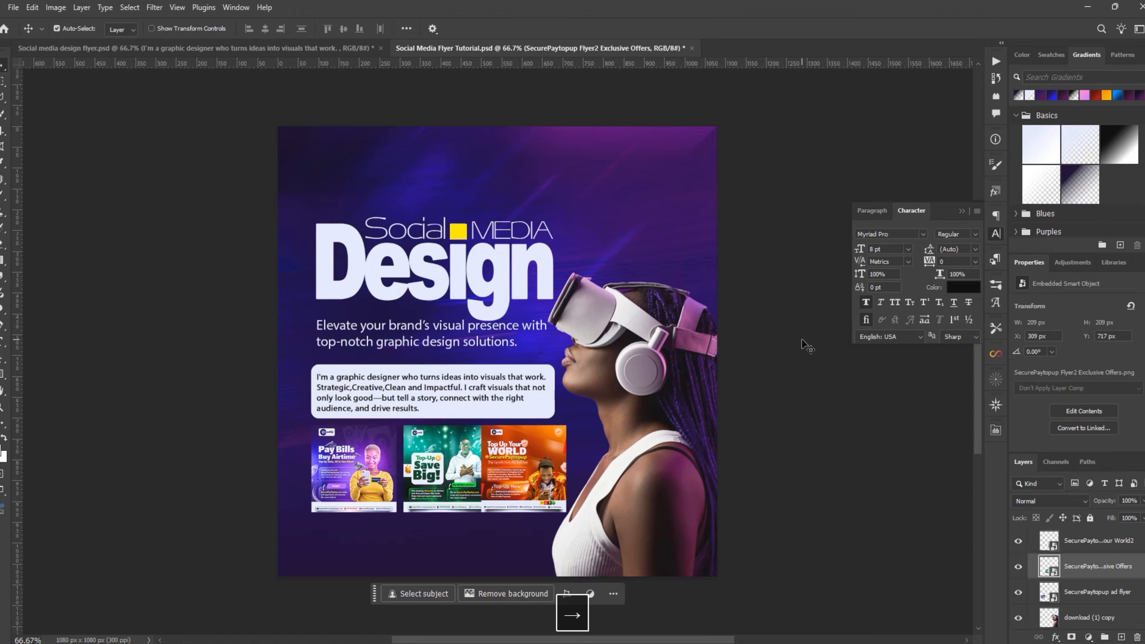
key("Left")
key("Left")
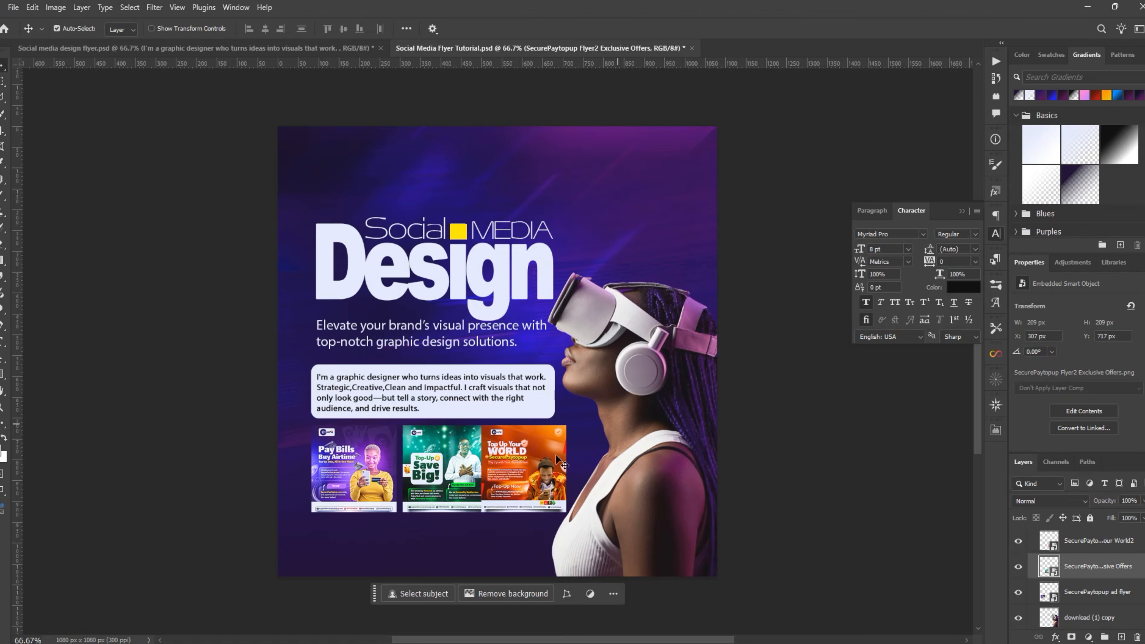
Nudge the orange Top Up Your World flyer right to X 531 px, spacing it evenly from the green flyer.
left_click(521, 462)
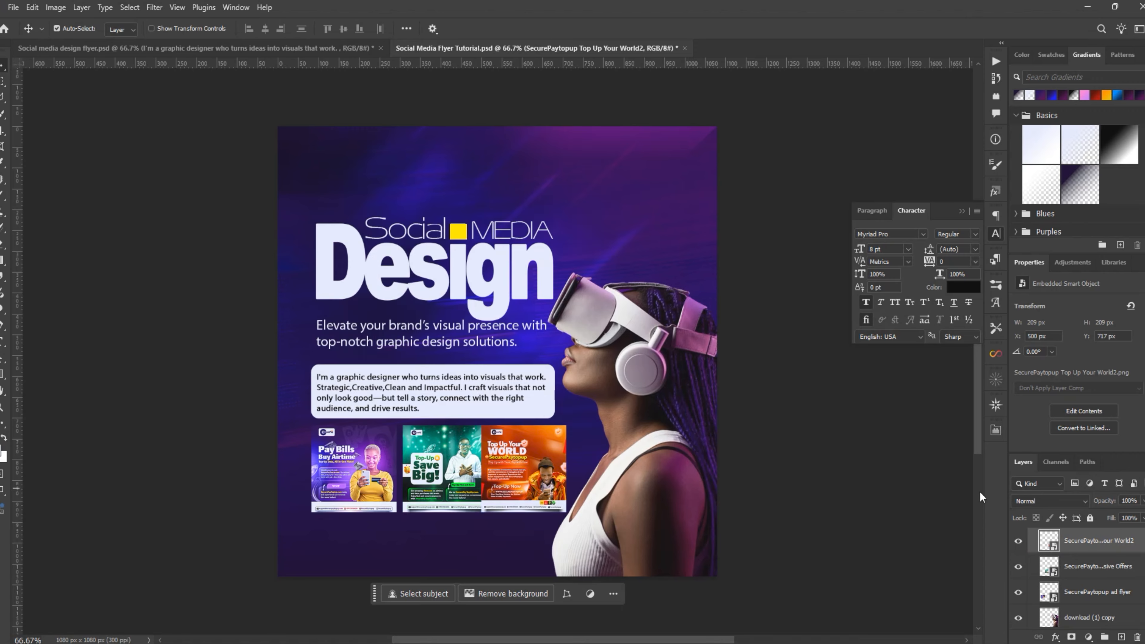
key("Right")
key("Right")
key("Right")
key("Right")
key("Right")
key("Right")
key("Right")
key("Right")
key("Right")
key("Right")
key("Right")
key("Right")
key("Right")
key("Right")
key("Right")
key("Right")
key("Right")
key("Right")
key("Right")
key("Right")
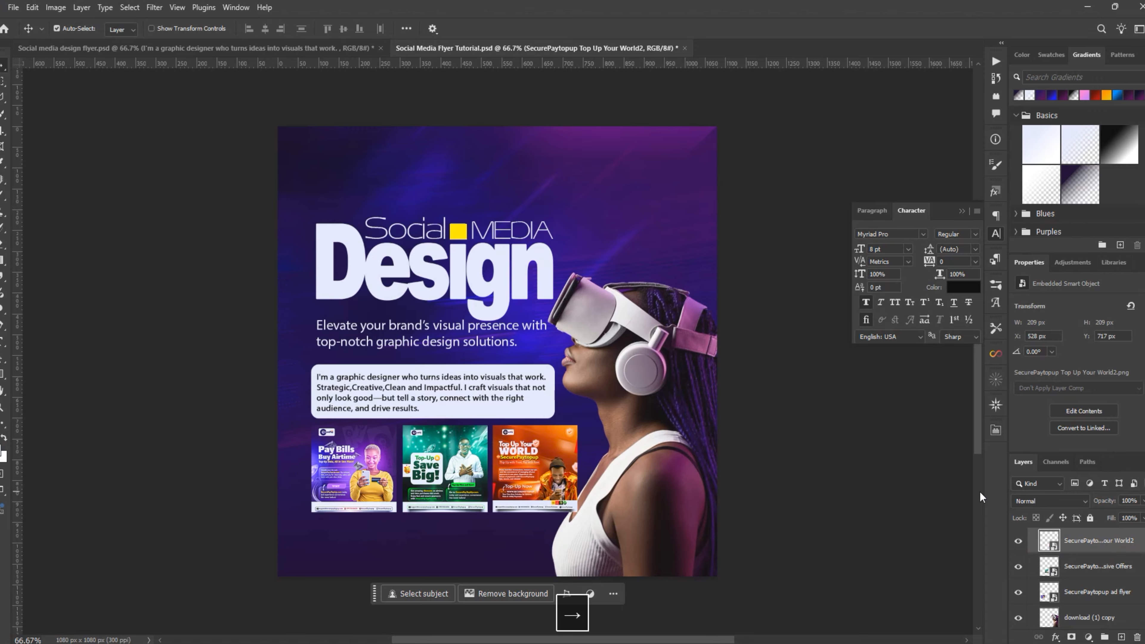
key("Right")
key("Right")
key("Right")
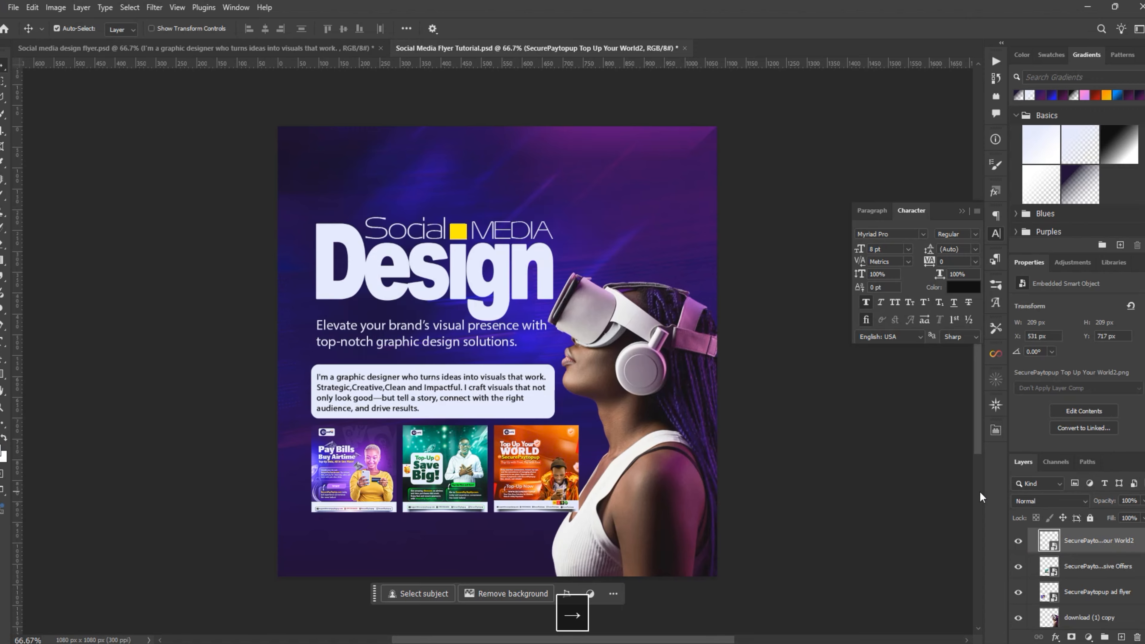
Scale the three sample flyers together to 90.36% so the row's right end meets the body text box's right edge.
left_click(1101, 569, "ctrl")
left_click(1099, 594, "ctrl")
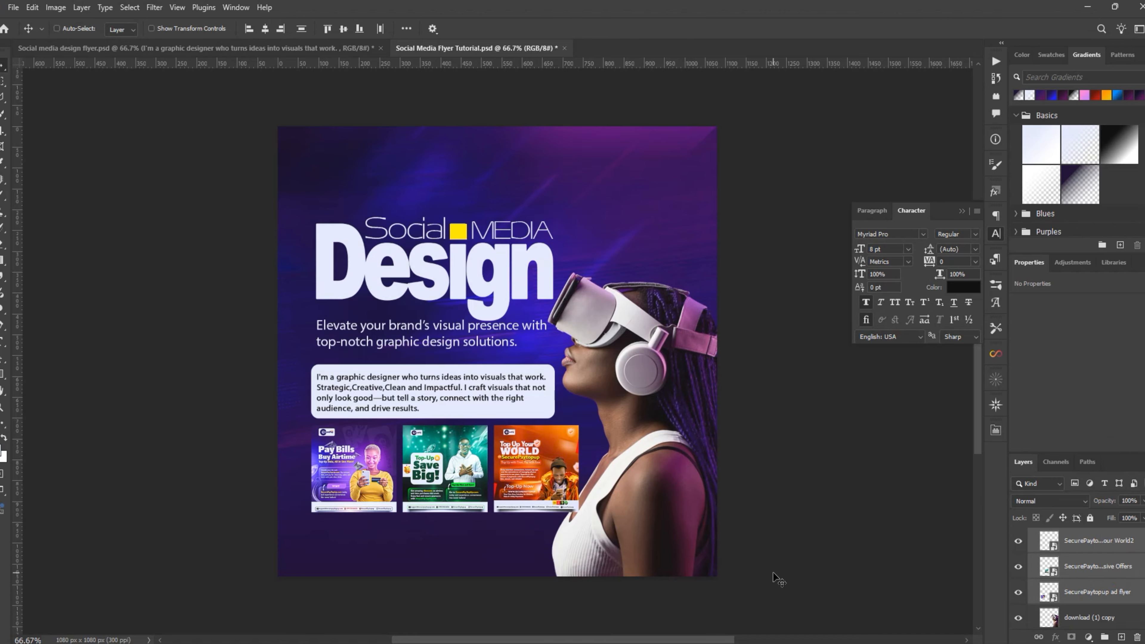
key("ctrl+t")
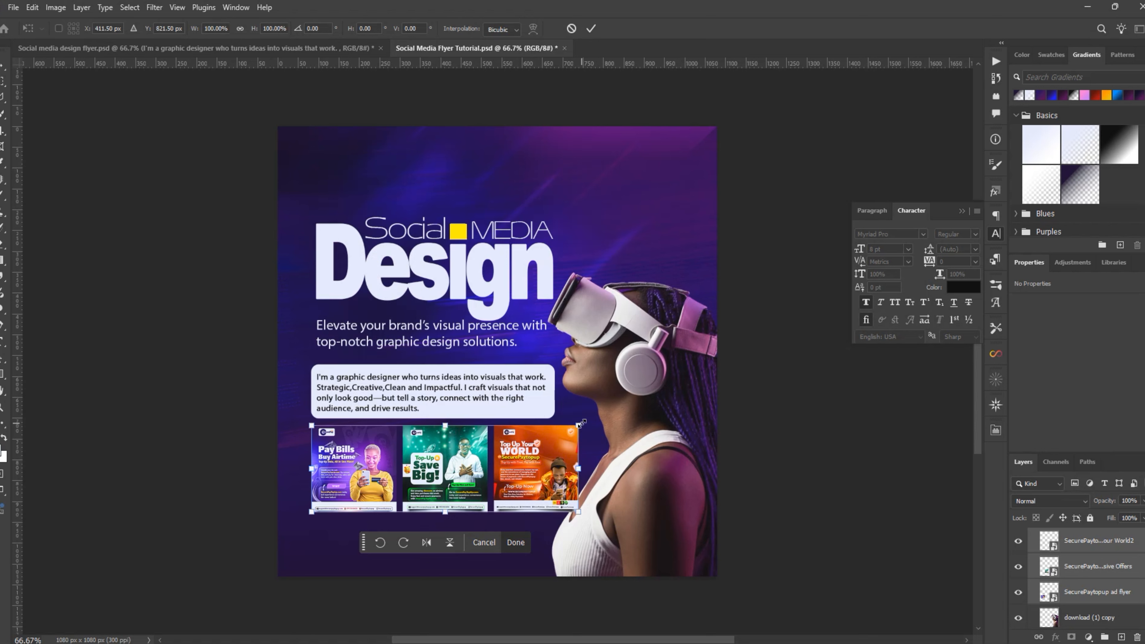
left_click_drag(579, 423, 556, 429)
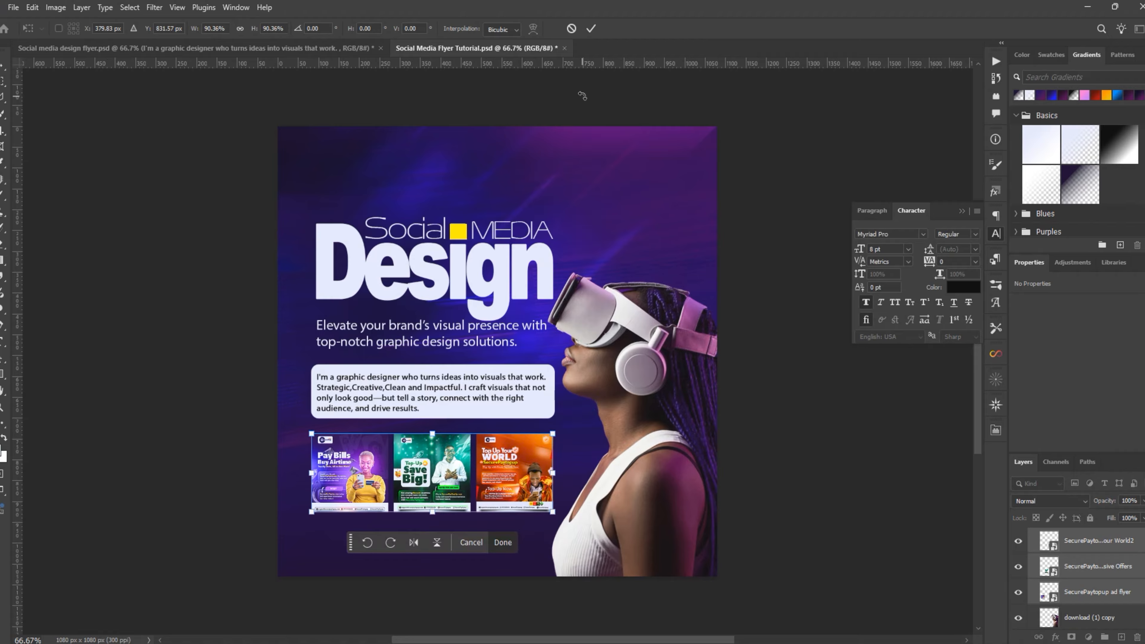
left_click(591, 29)
Nudge the three flyers up closer to the body text box and save the document.
key("Up")
key("Up")
key("Up")
key("Up")
key("Up")
key("Up")
key("Up")
key("Up")
key("Up")
key("Up")
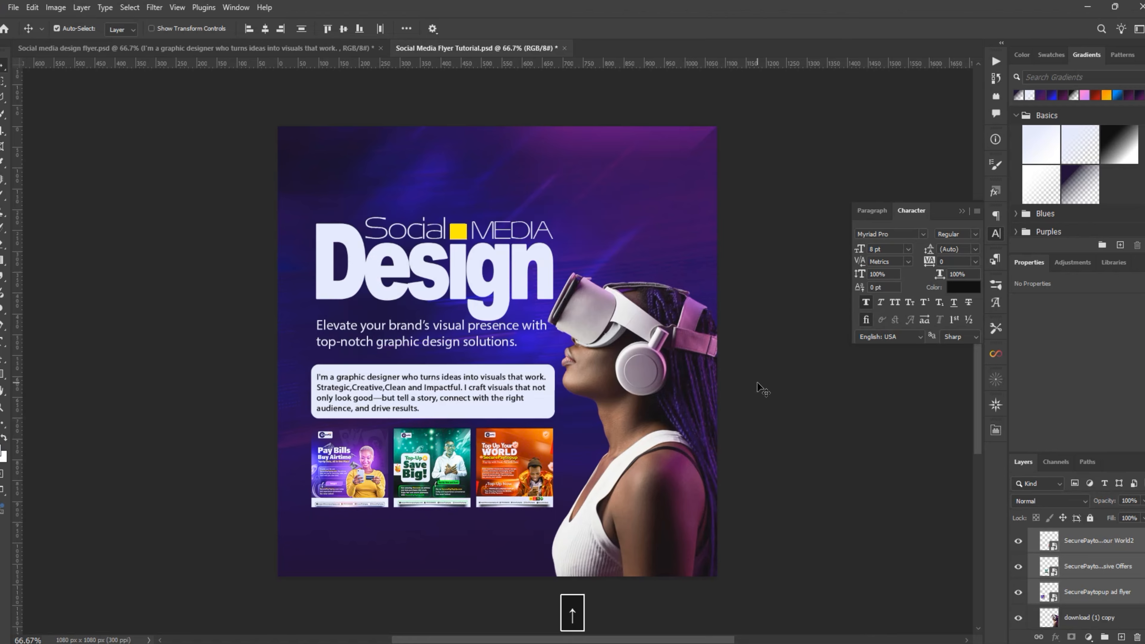
key("ctrl+s")
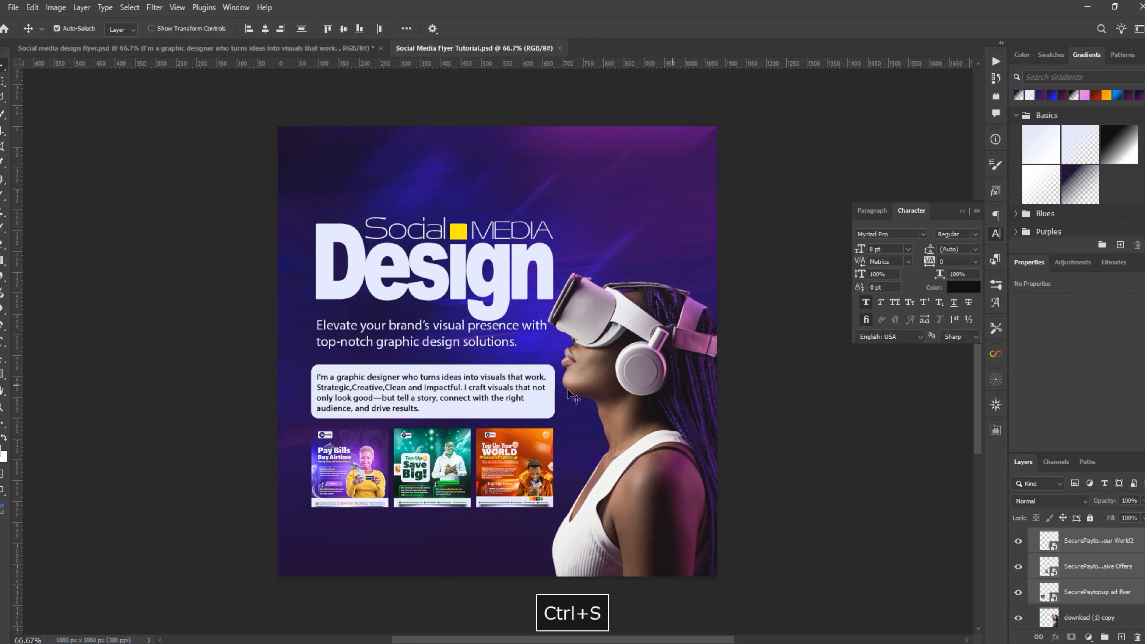
Collapse the BODY TEXT, TITLE and BG groups in Social media design flyer.psd.
scroll(508, 378, "down", 1)
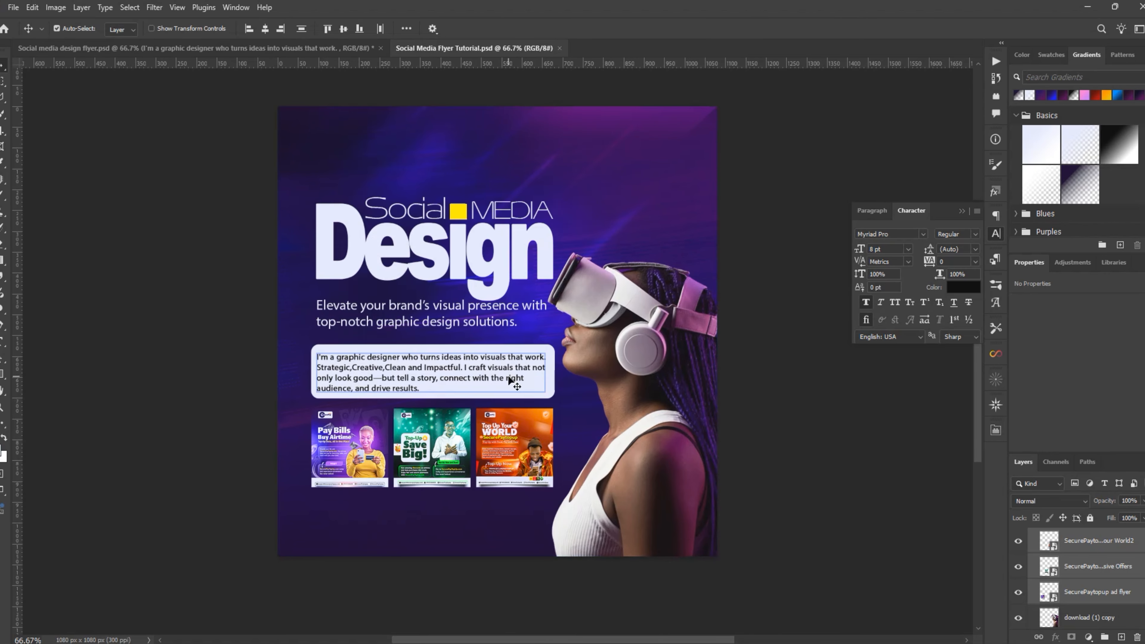
scroll(509, 378, "up", 1)
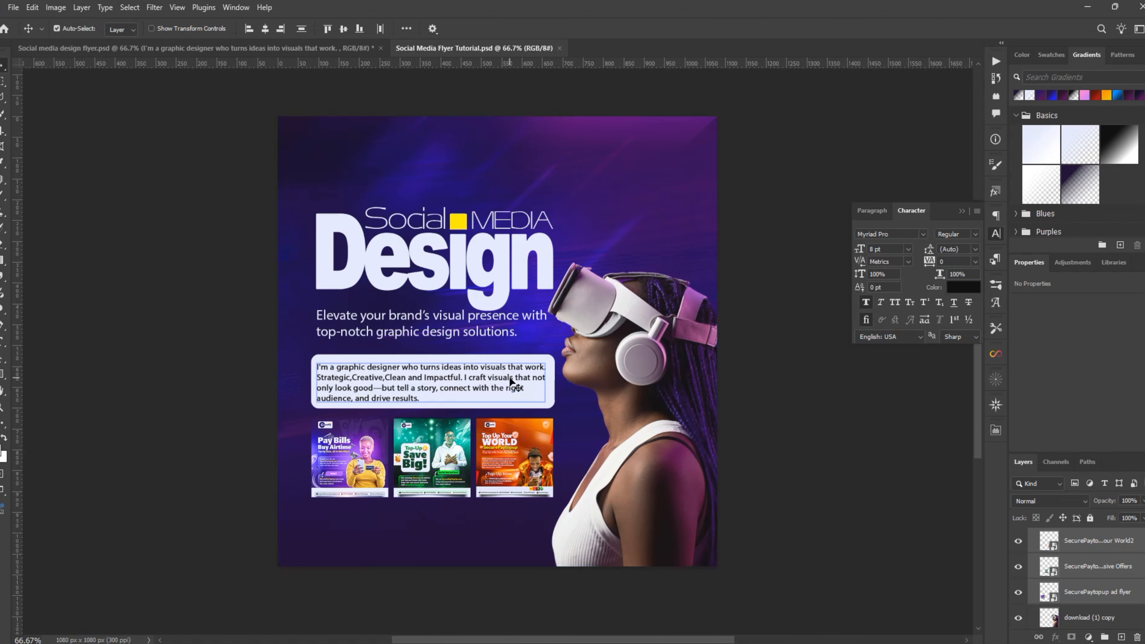
left_click(237, 44)
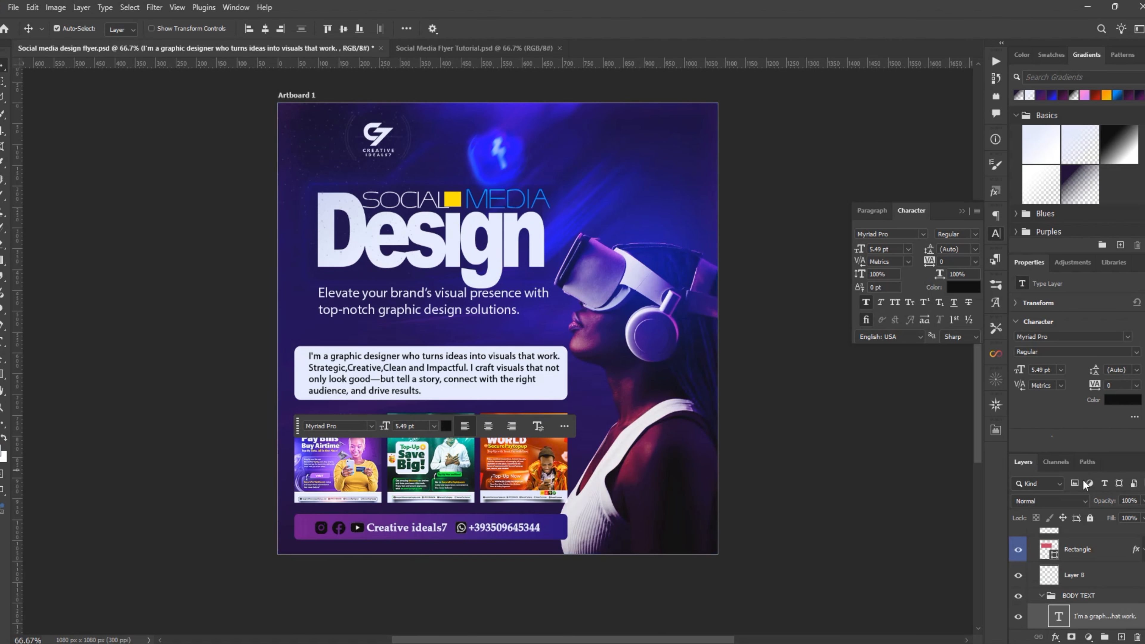
left_click(1044, 600)
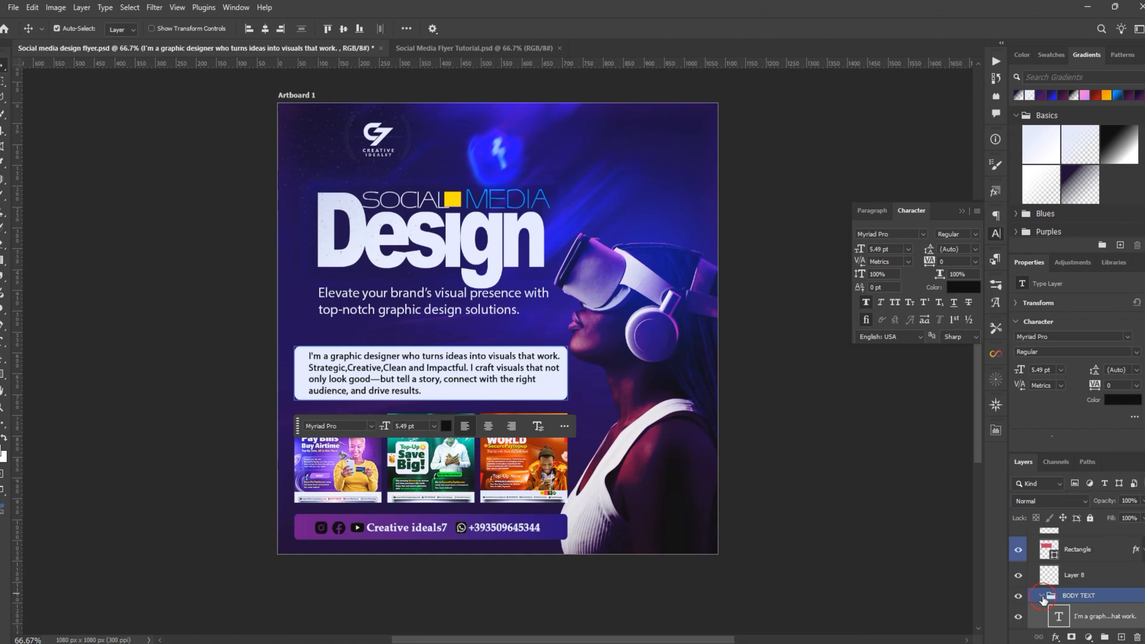
left_click(1042, 597)
left_click(1097, 580)
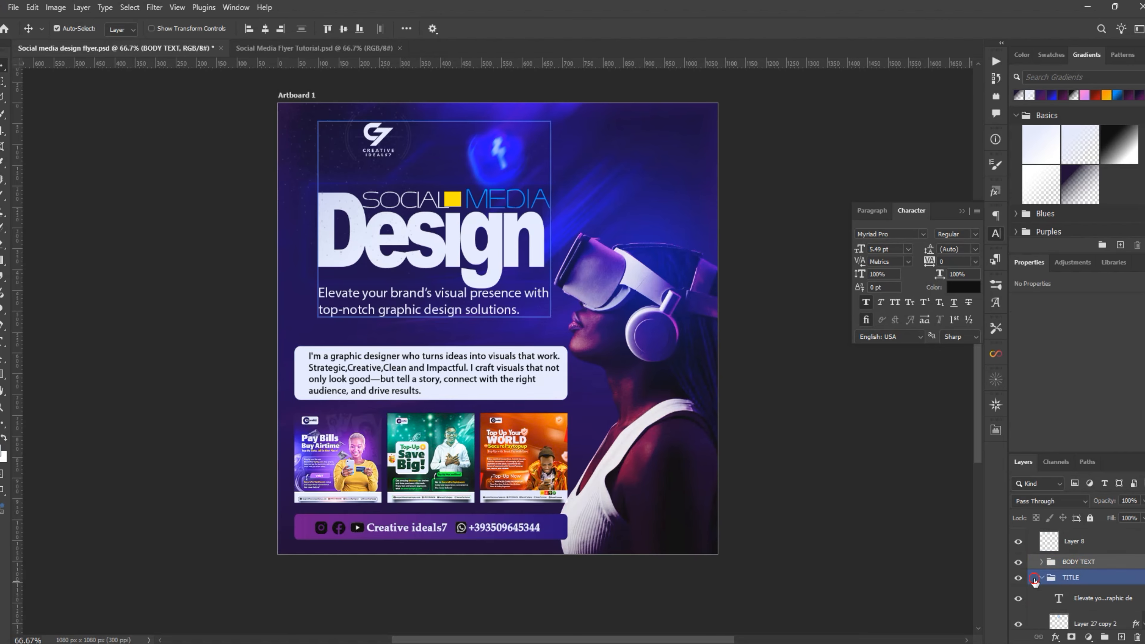
left_click(1035, 579)
scroll(1060, 582, "down", 5)
left_click(1061, 586)
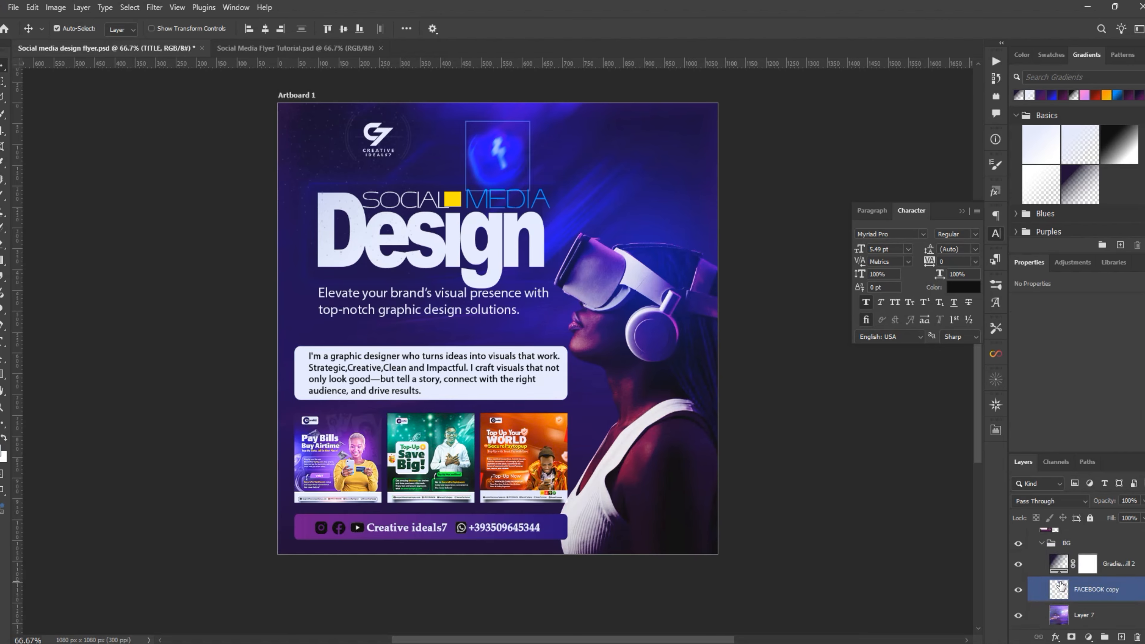
left_click(1042, 544)
Copy the LOGO group from Social media design flyer.psd into Social Media Flyer Tutorial.psd.
scroll(1058, 557, "up", 5)
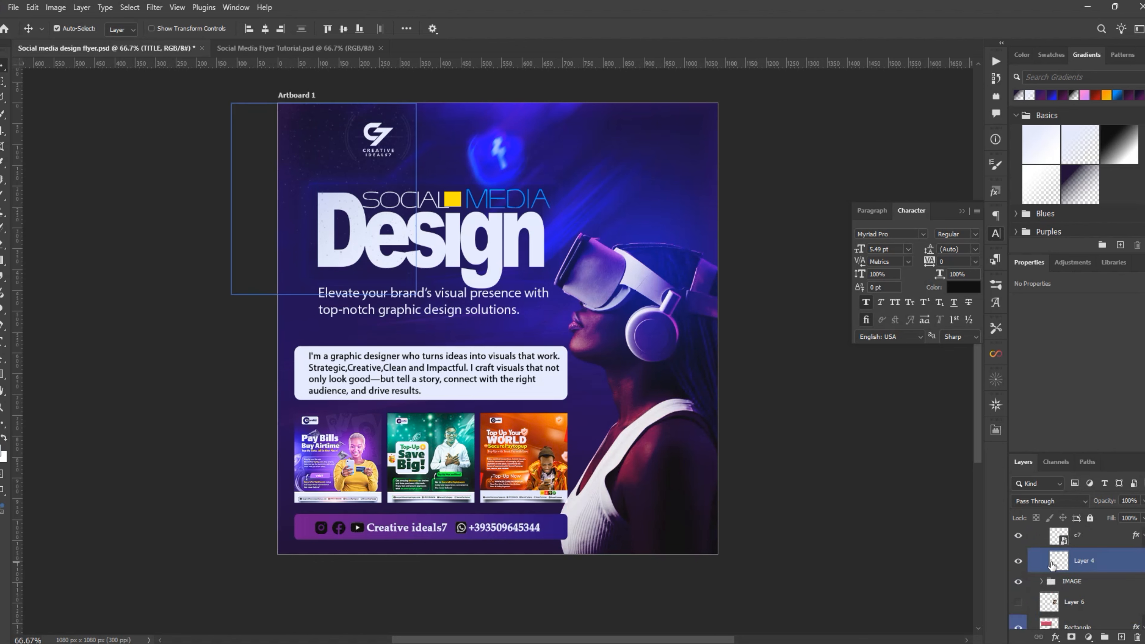
scroll(1052, 566, "up", 3)
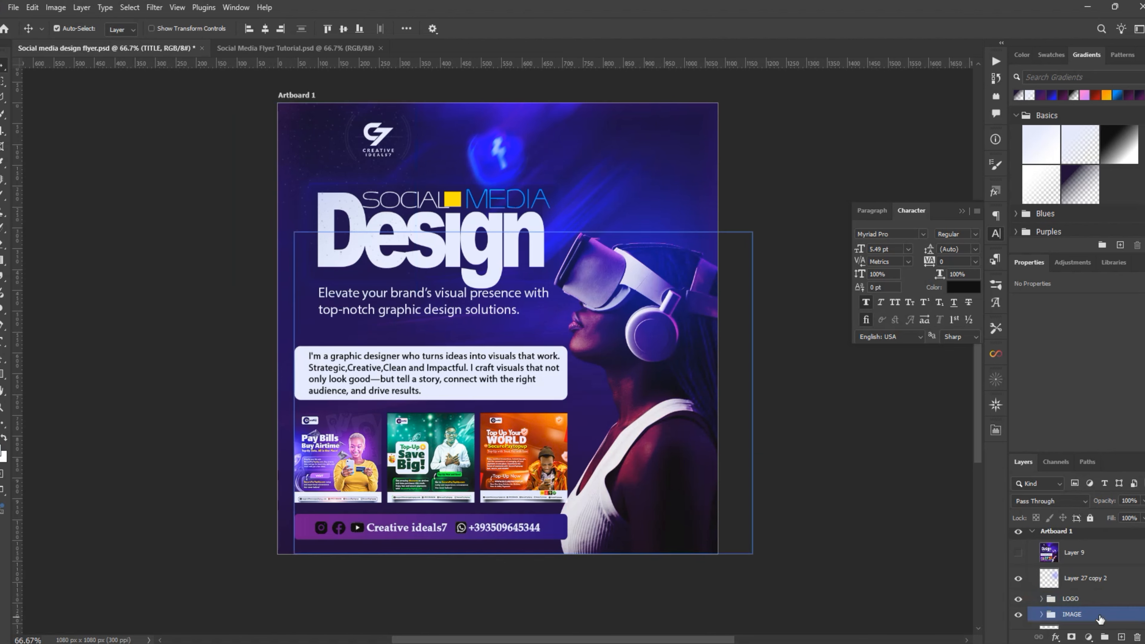
left_click(1078, 600)
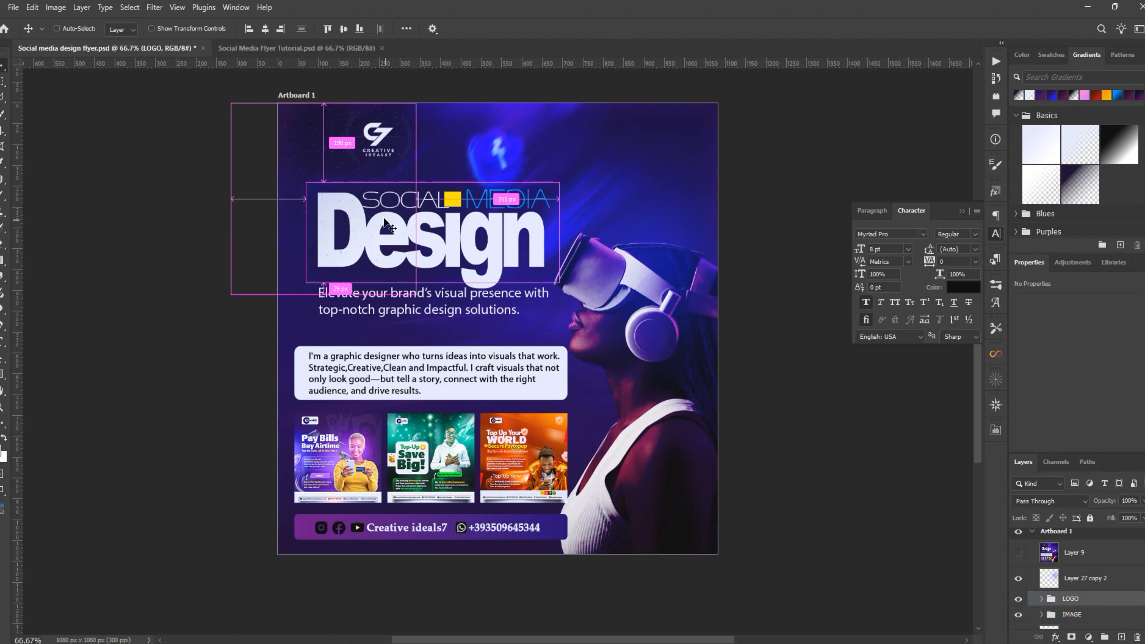
mouse_move(346, 180)
left_mouse_down()
mouse_move(319, 52)
mouse_move(371, 158)
mouse_move(367, 183)
left_mouse_up()
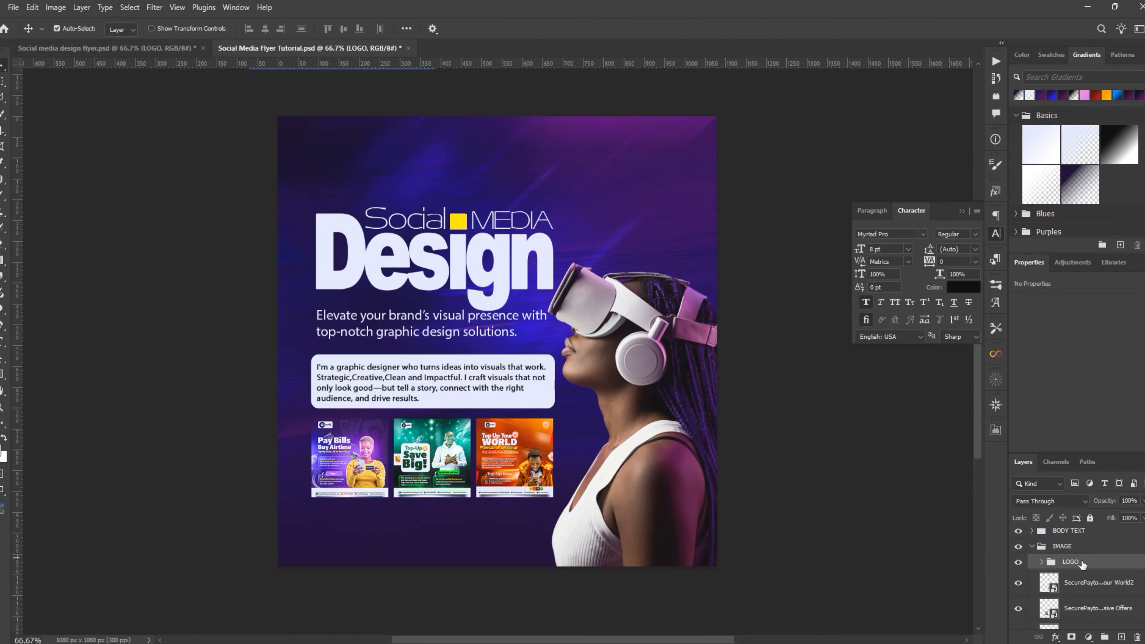
Move the LOGO group out of the IMAGE group to the top of the layer stack and place the logo above the title.
left_click_drag(1081, 561, 1078, 528)
key("ctrl")
left_click_drag(289, 181, 329, 427)
left_click_drag(440, 171, 426, 163)
mouse_move(1102, 538)
left_mouse_down()
mouse_move(1103, 550)
mouse_move(1100, 536)
left_mouse_up()
left_click(1032, 567)
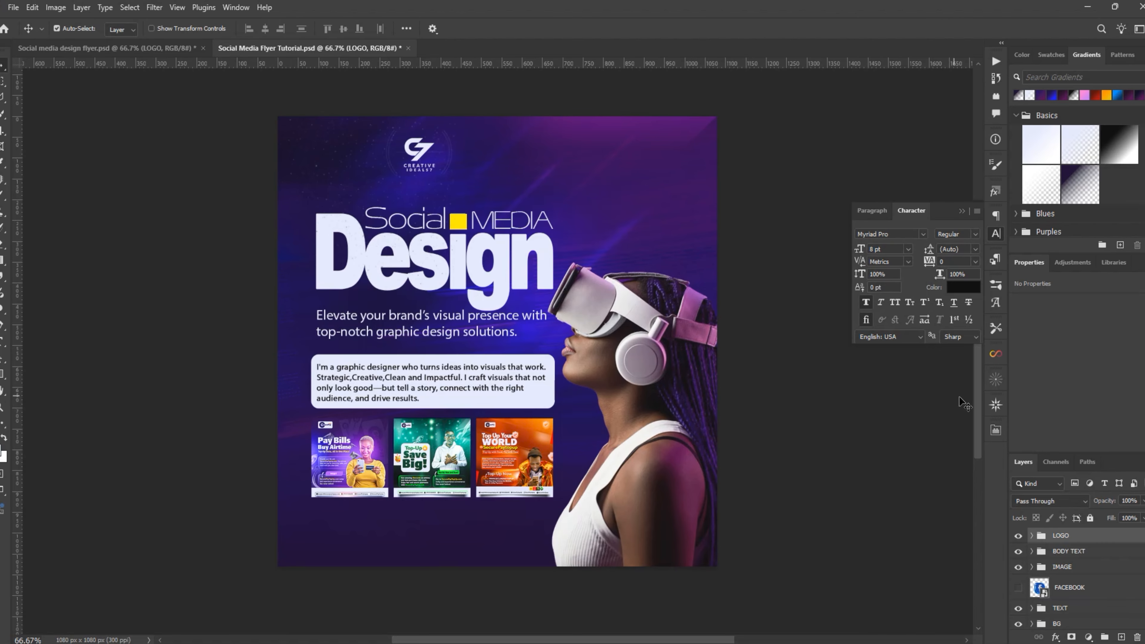
Try the LOGO group directly above the BG group, compare with the reference flyer, and return the group to the top of the stack.
left_click_drag(1119, 536, 1130, 594)
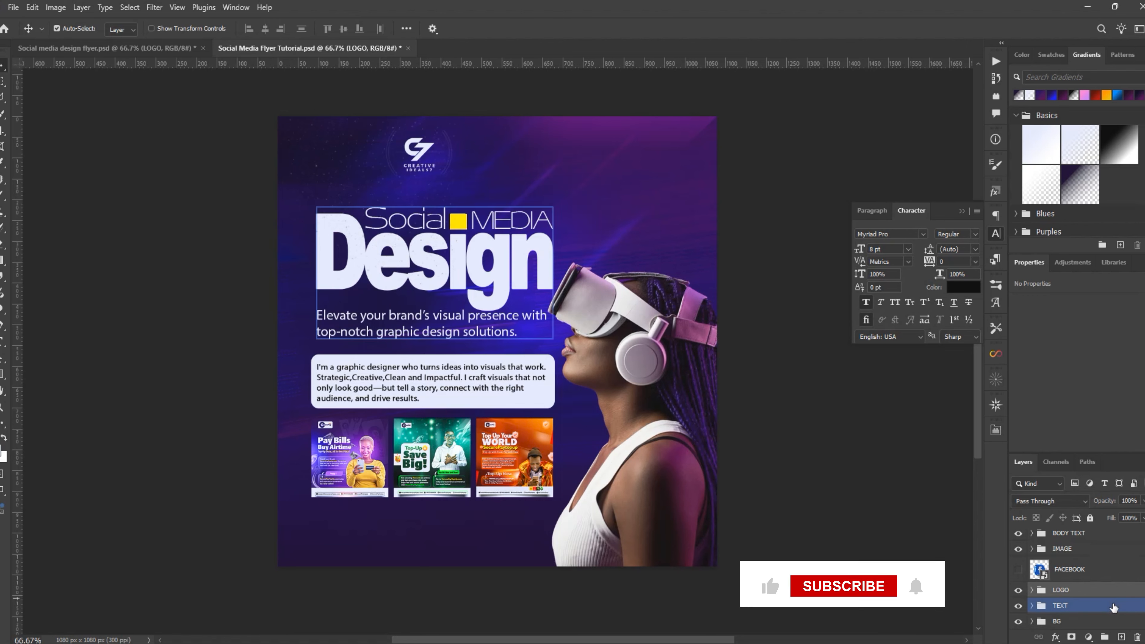
left_click_drag(1114, 589, 1116, 615)
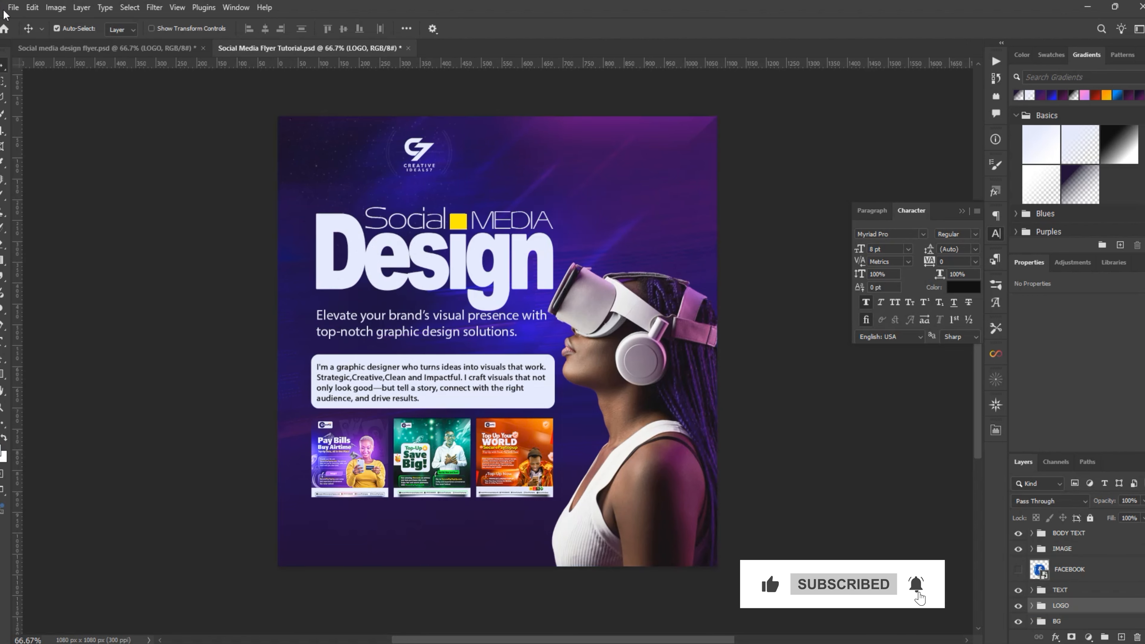
left_click(108, 48)
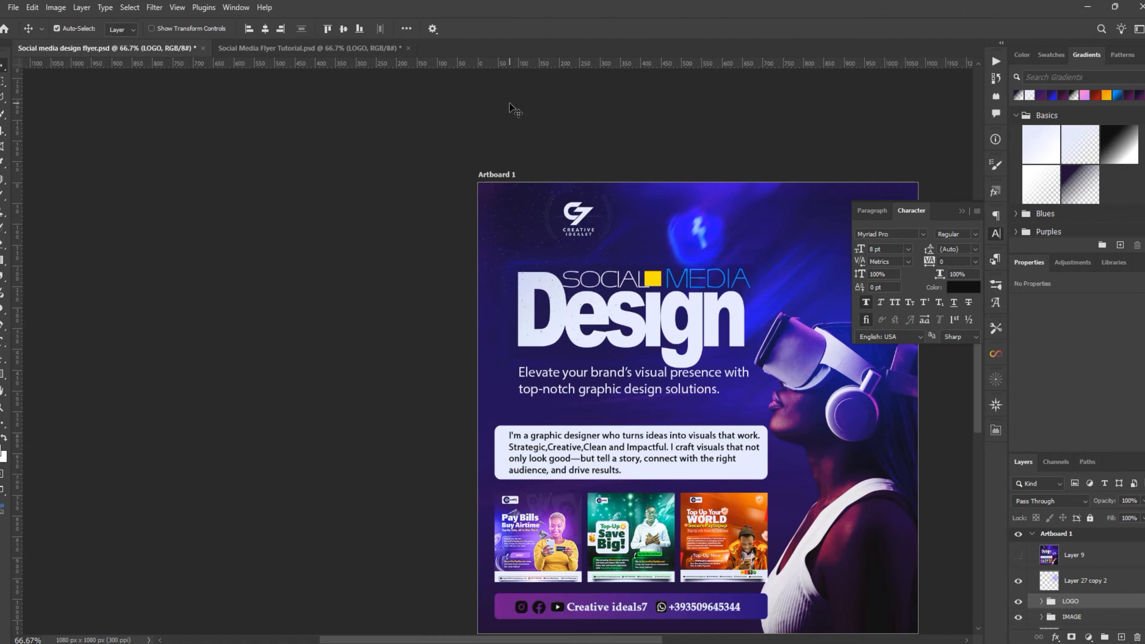
left_click(385, 48)
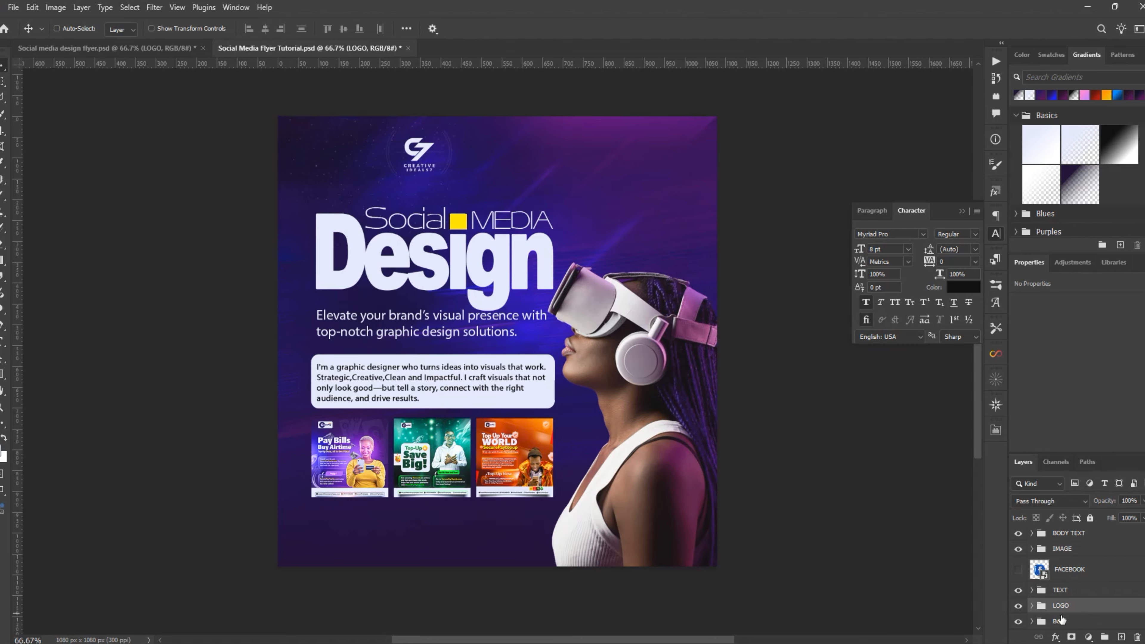
left_click_drag(1083, 611, 1085, 525)
key("ctrl")
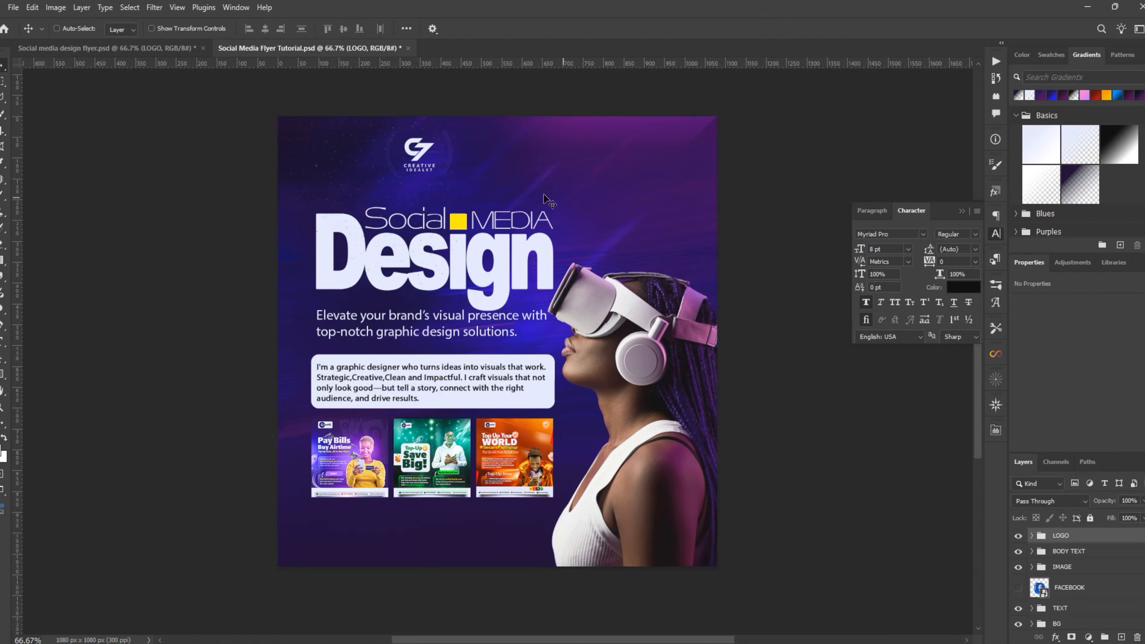
Transform the logo: nudge it up to Y 230.50 px and enlarge it to 110.85%.
key("ctrl+t")
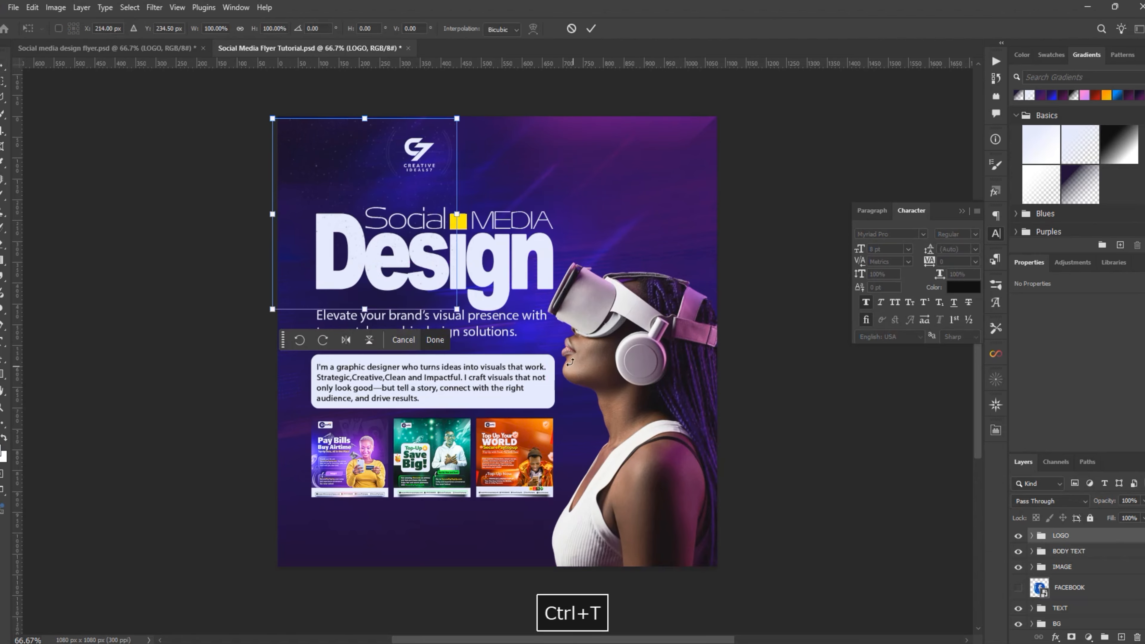
key("Up")
key("Up")
key("Up")
key("Up")
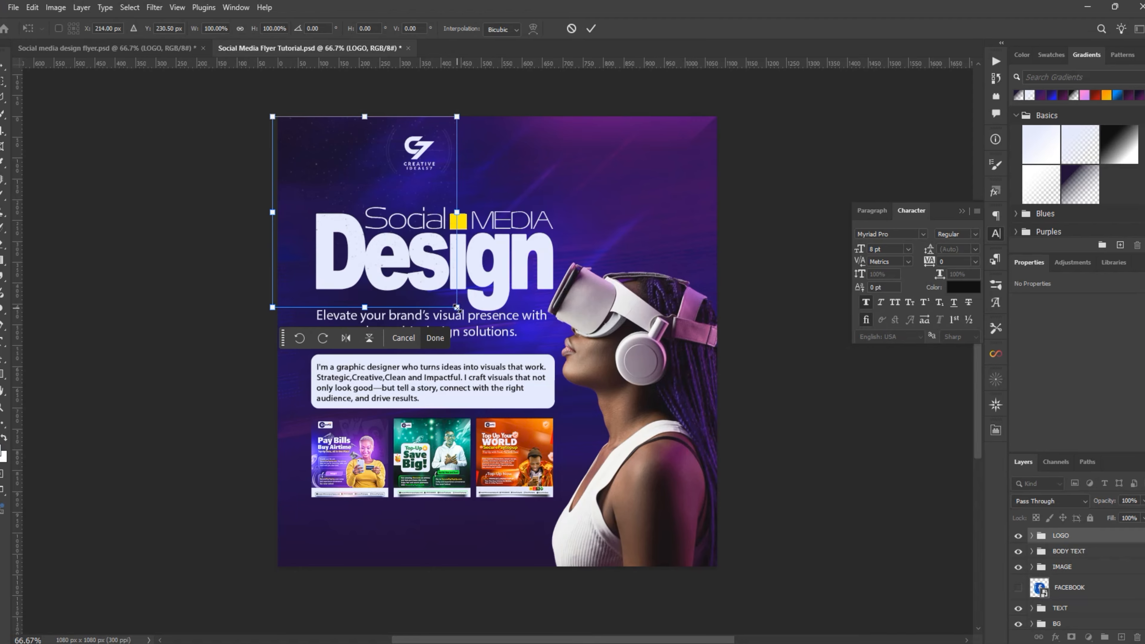
left_click_drag(456, 308, 467, 318)
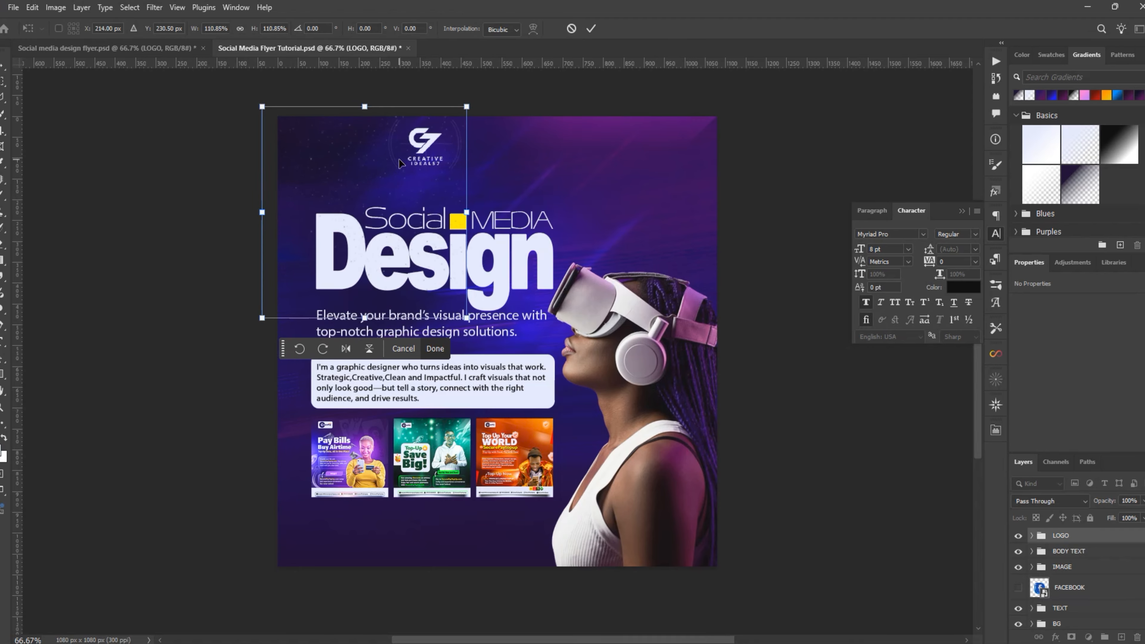
Reposition the logo above the title at X 161.50 px, Y 241.50 px, apply the transform and save the document.
left_click_drag(399, 162, 651, 170)
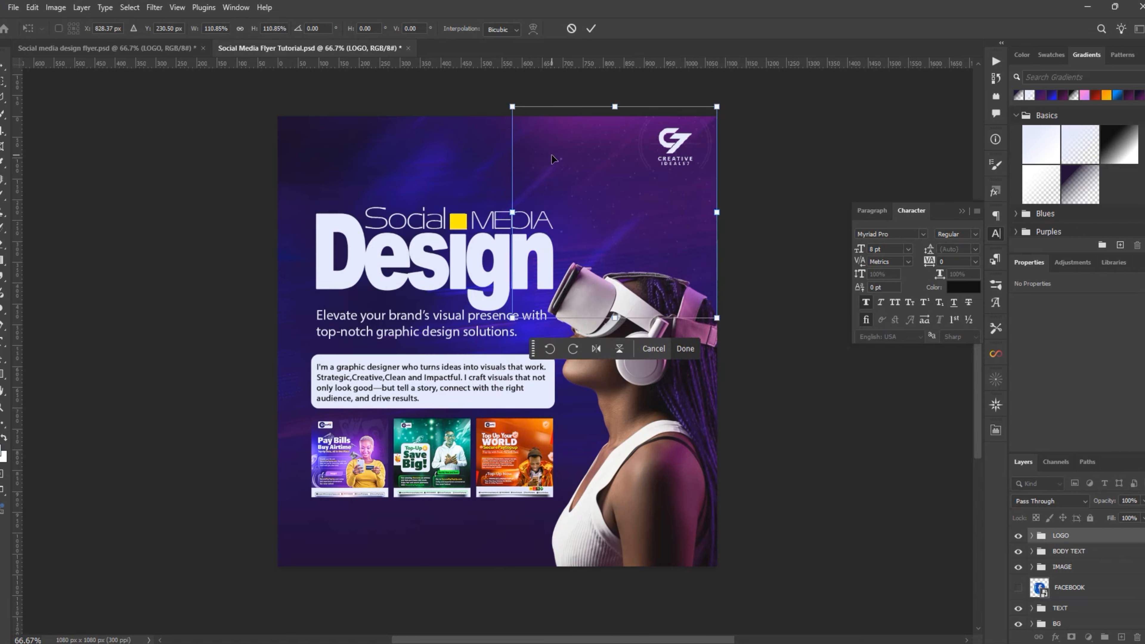
key("ctrl+z")
left_click_drag(421, 174, 402, 174)
key("Down")
key("Down")
key("Down")
key("Down")
key("Down")
key("Down")
key("Down")
key("Down")
key("Down")
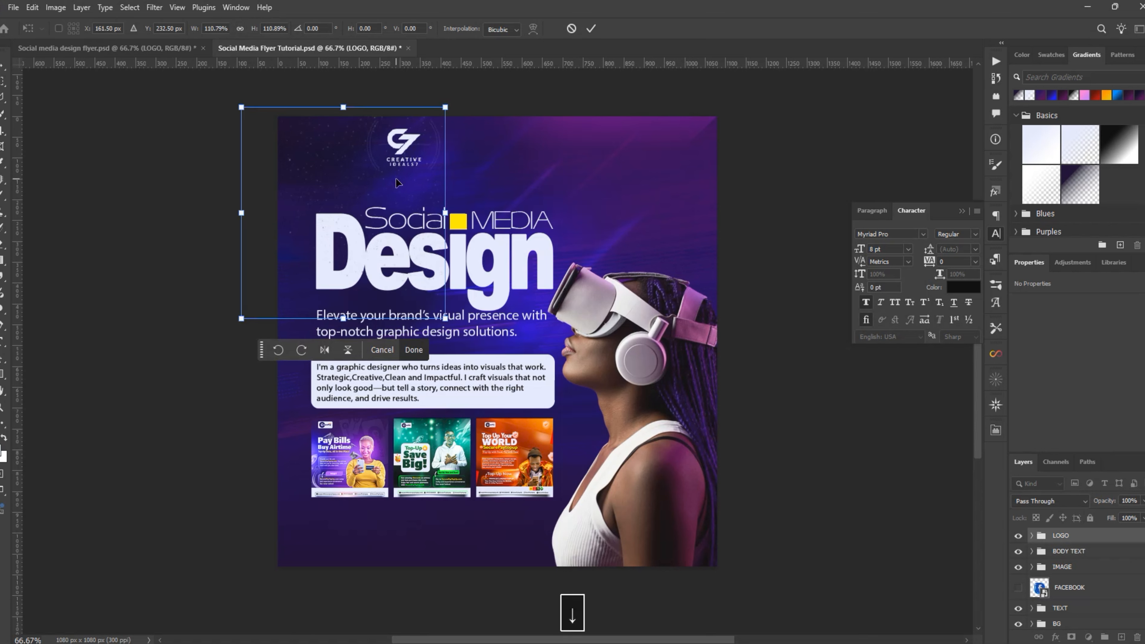
key("Down")
key("Down")
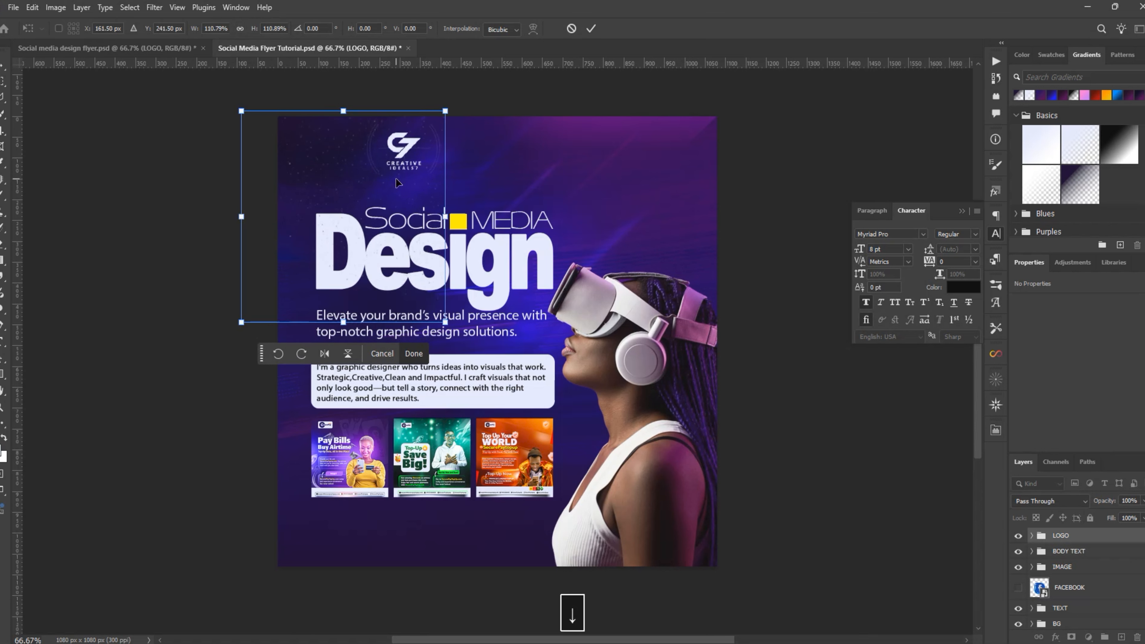
left_click(591, 28)
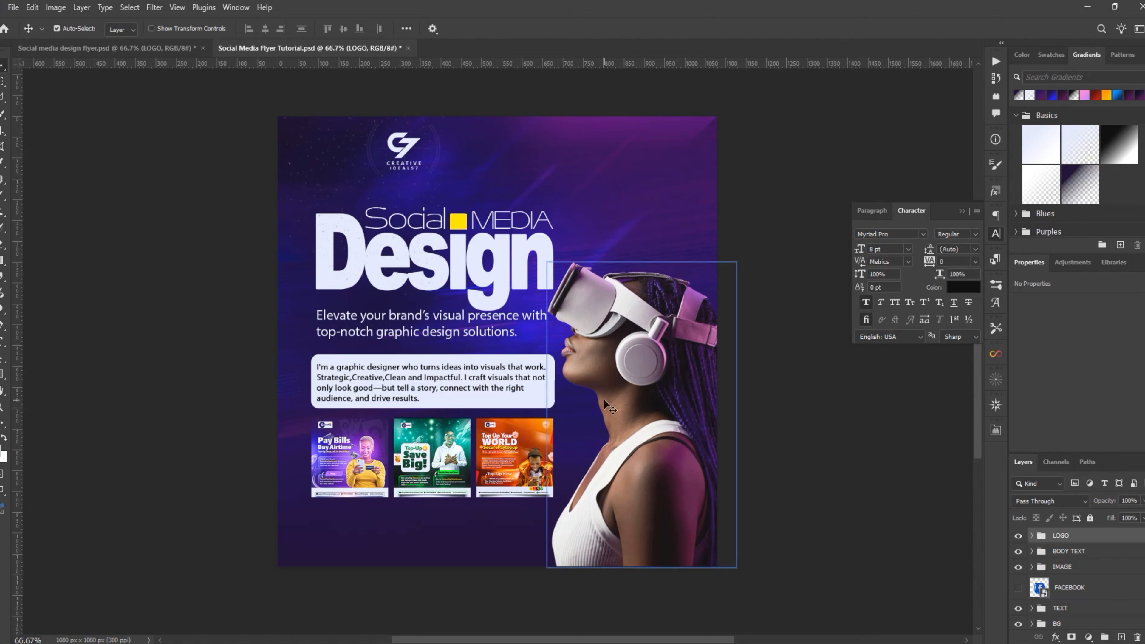
key("ctrl+s")
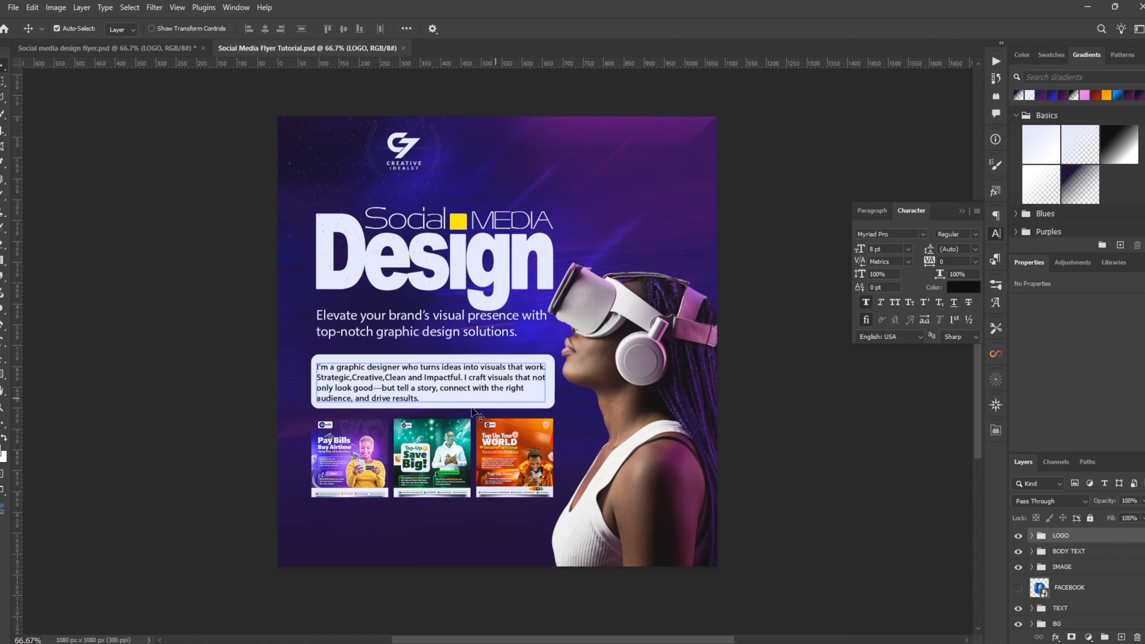
key("ctrl+s")
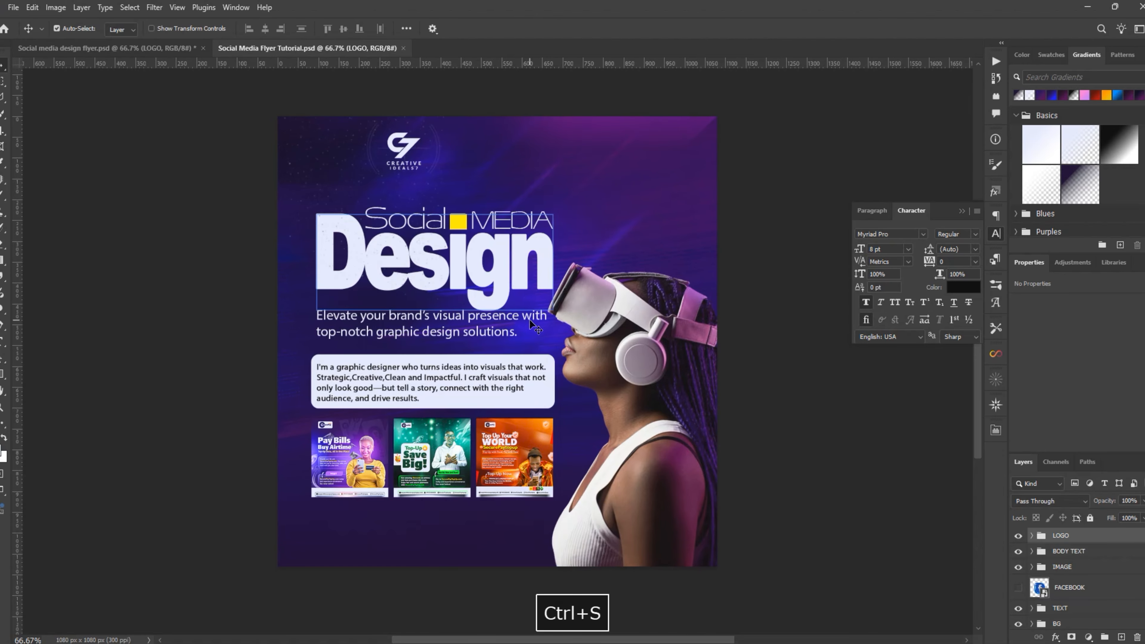
Check the reference flyer's contact bar and draw a matching rectangle about 582 × 47 px below the sample flyers in the tutorial document.
left_click(139, 47)
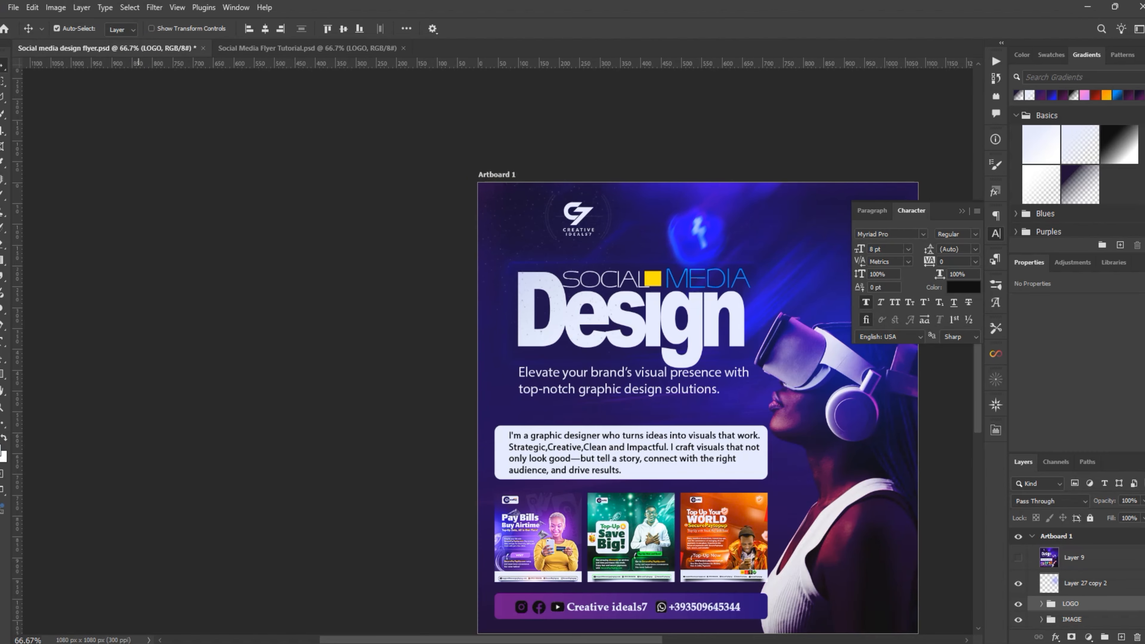
key("ctrl+0")
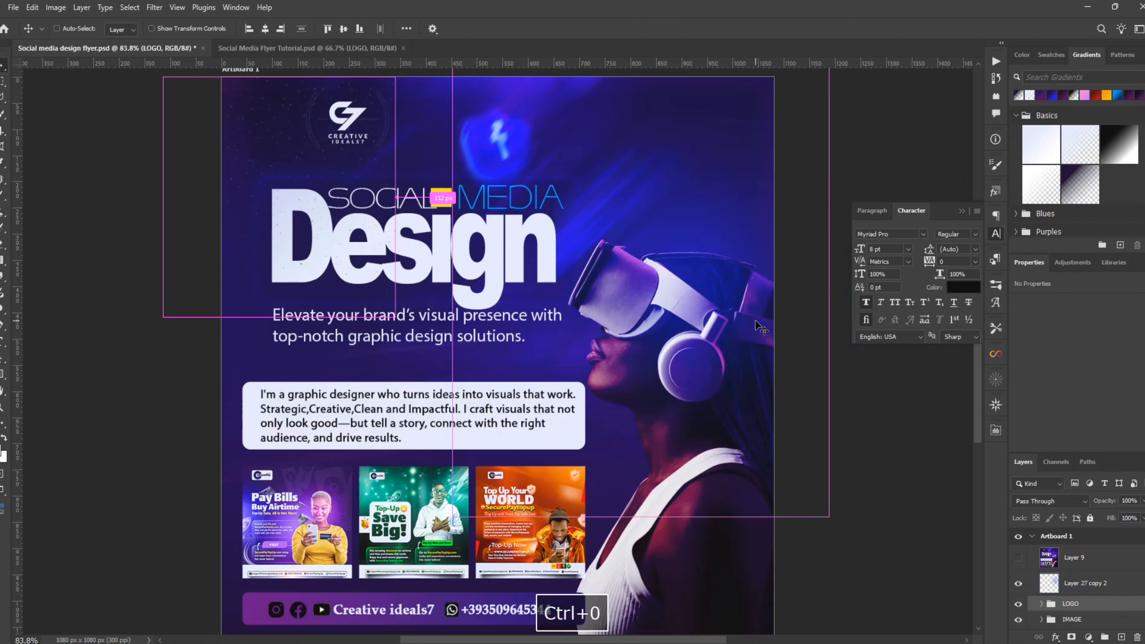
key("ctrl+minus")
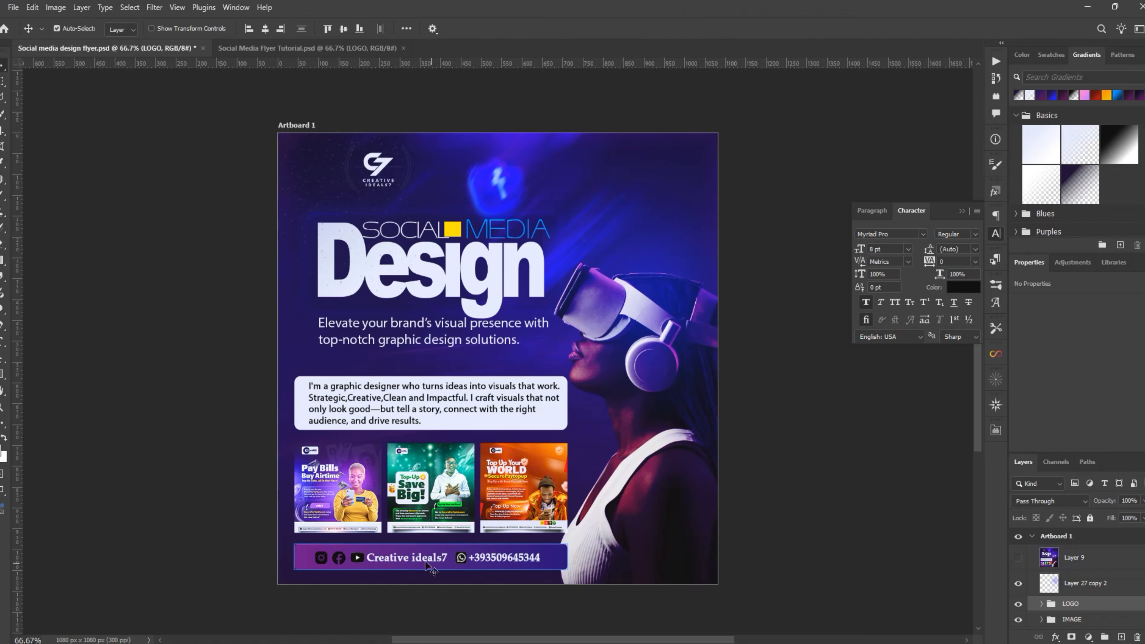
double_click(382, 560)
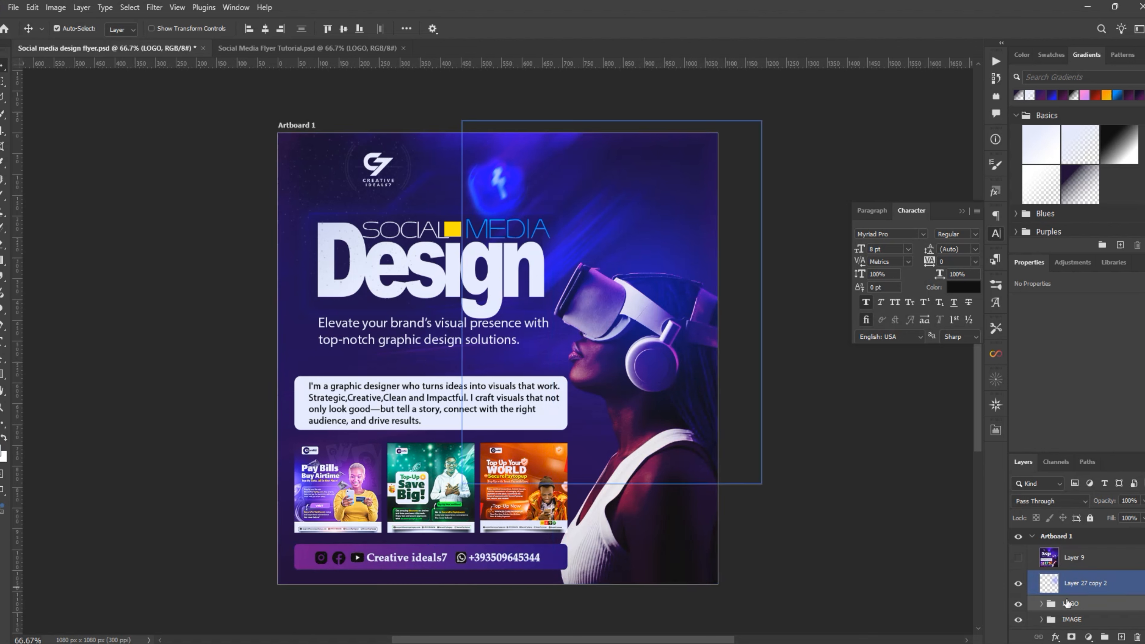
left_click(514, 561)
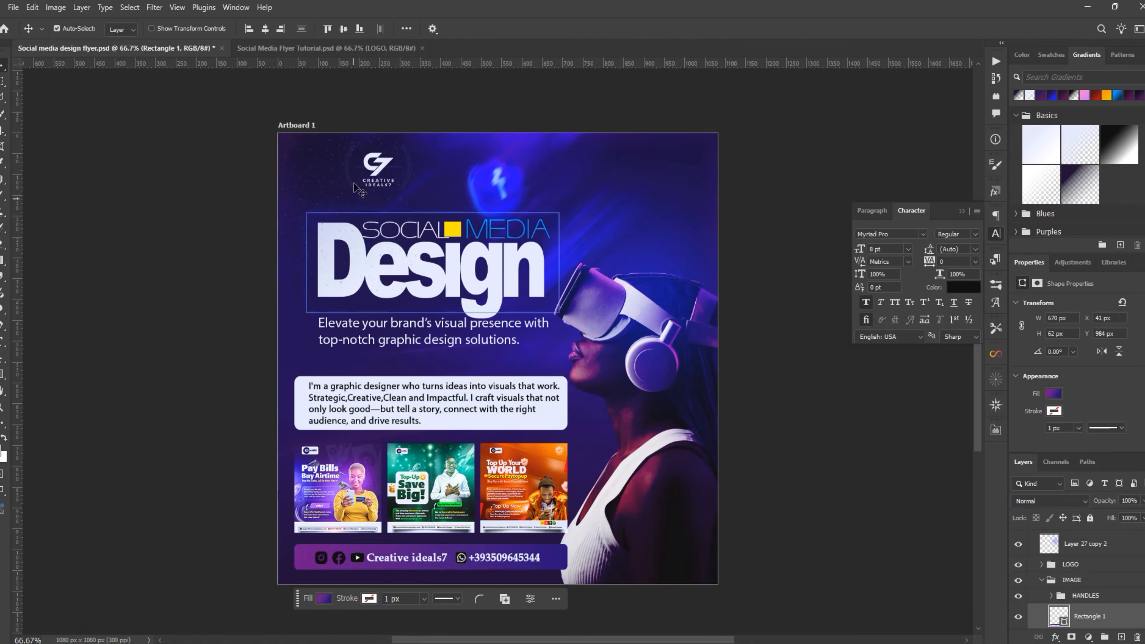
left_click(324, 48)
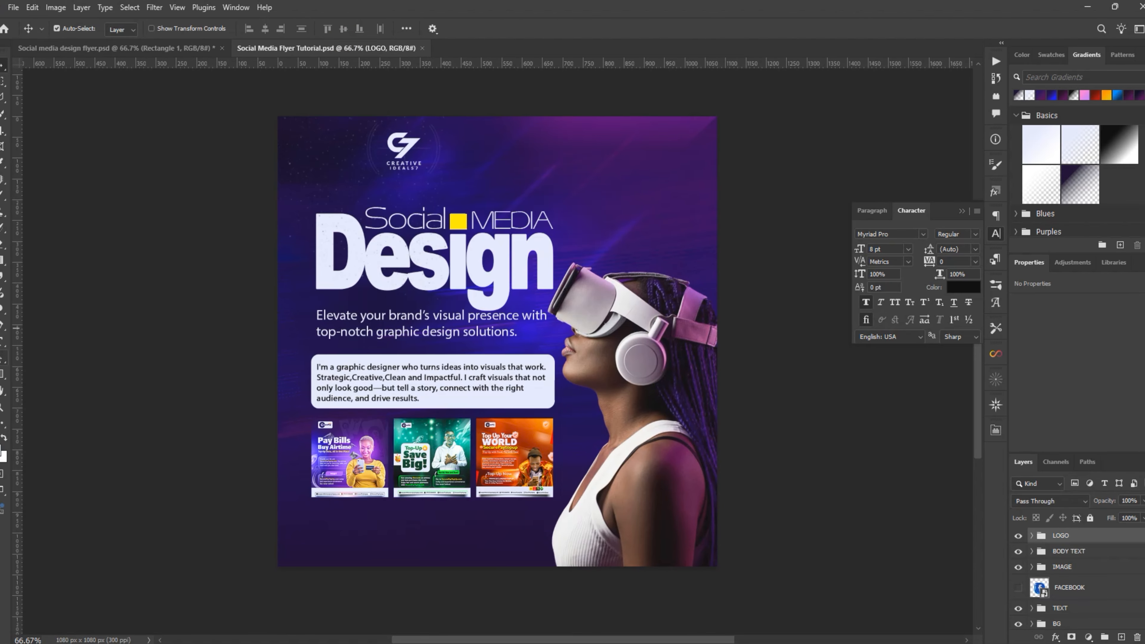
left_click(1, 380)
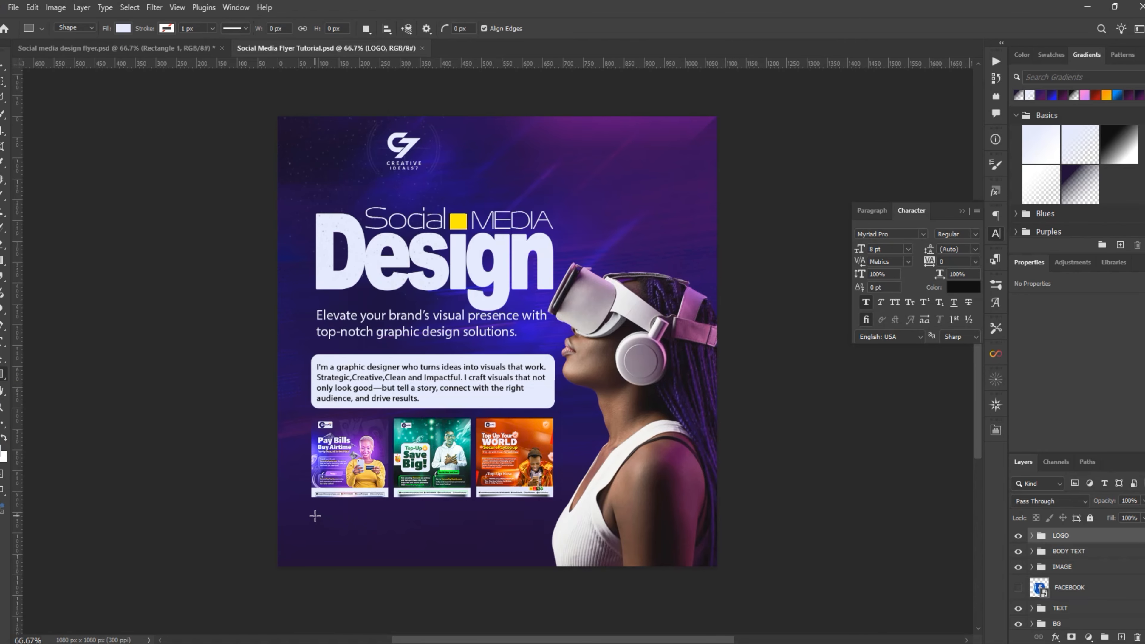
left_click_drag(315, 516, 551, 534)
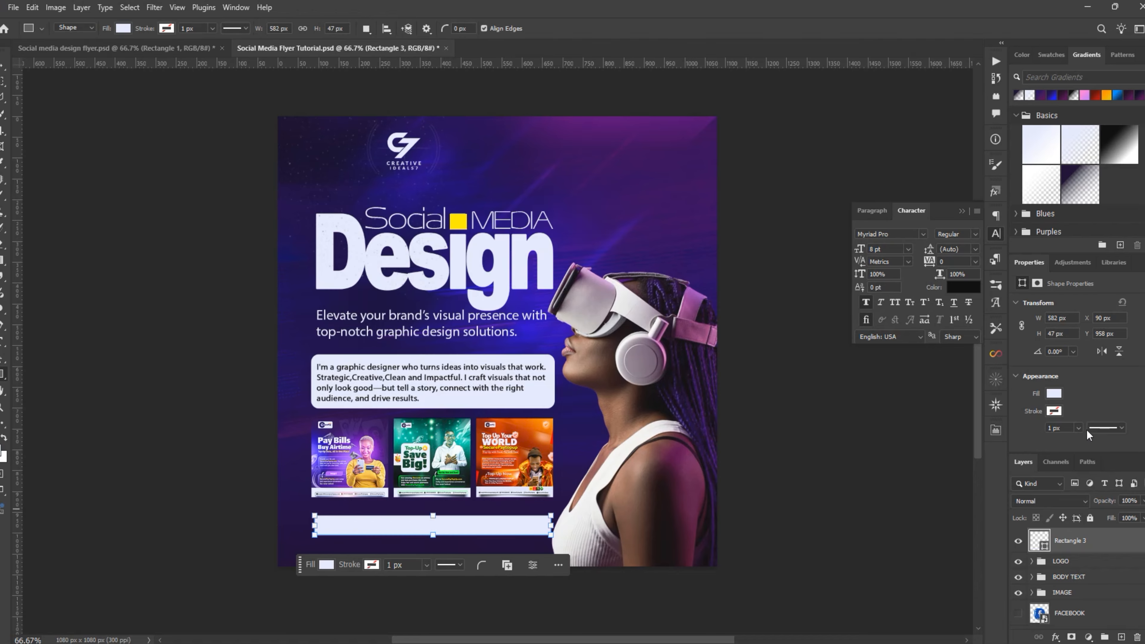
Round the new bar's corners to 8 px and move the bar into line with the first sample flyer's outer edge.
scroll(1084, 426, "down", 2)
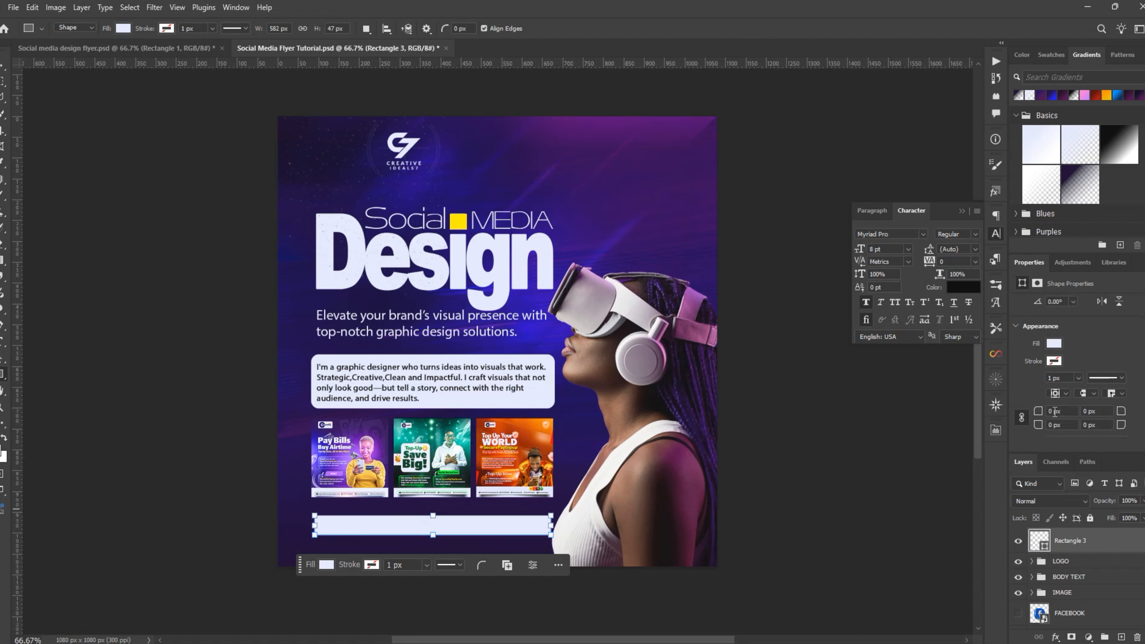
left_click(1045, 414)
left_click(2, 67)
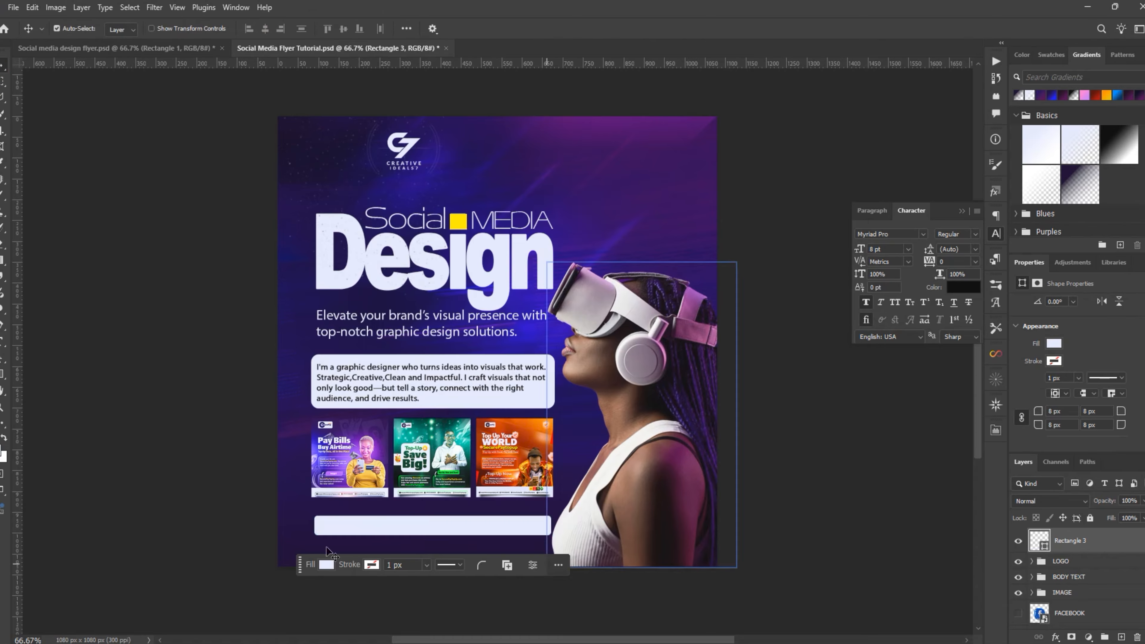
left_click(432, 526)
left_click_drag(431, 526, 428, 528)
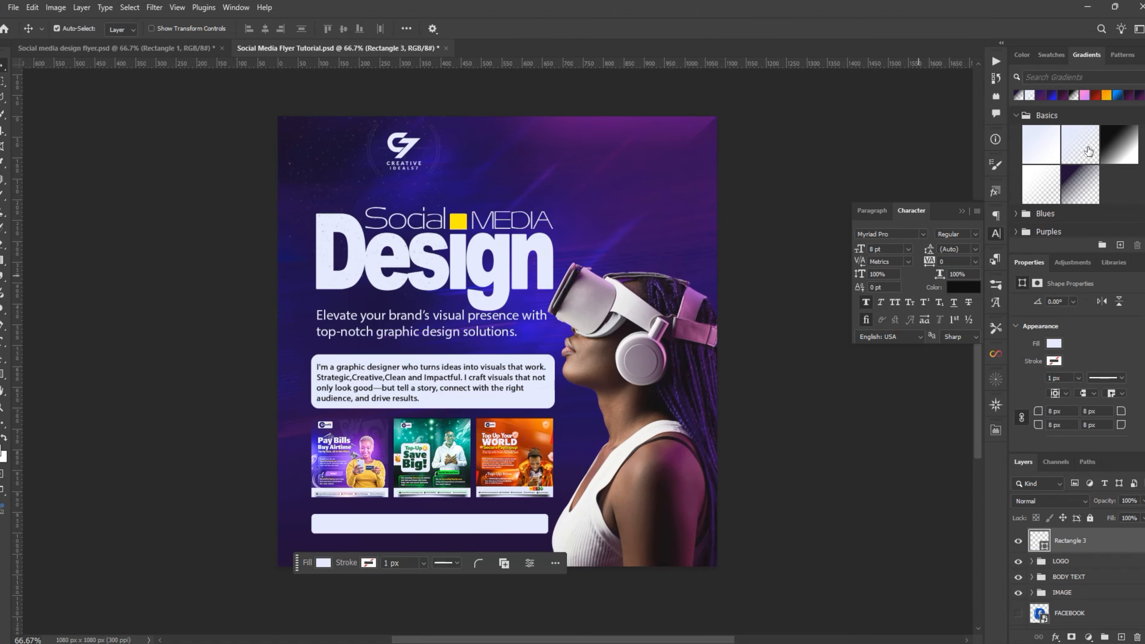
Fill the bar with the dark blue-to-purple gradient preset and set the gradient's angle to 0°.
left_click(1040, 95)
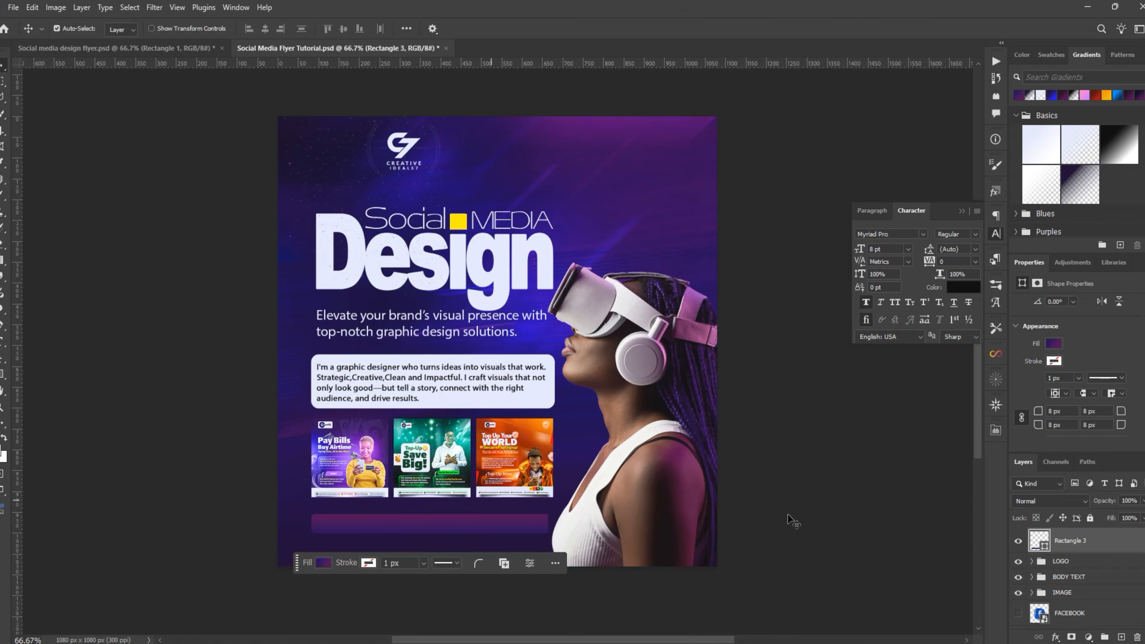
left_click(113, 47)
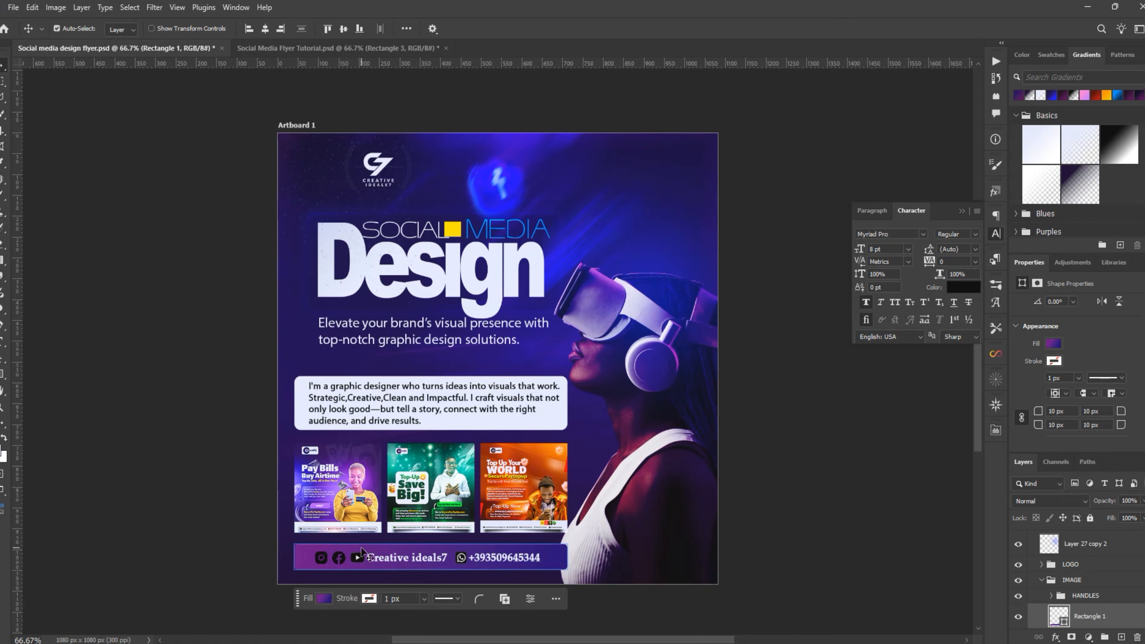
left_click(336, 48)
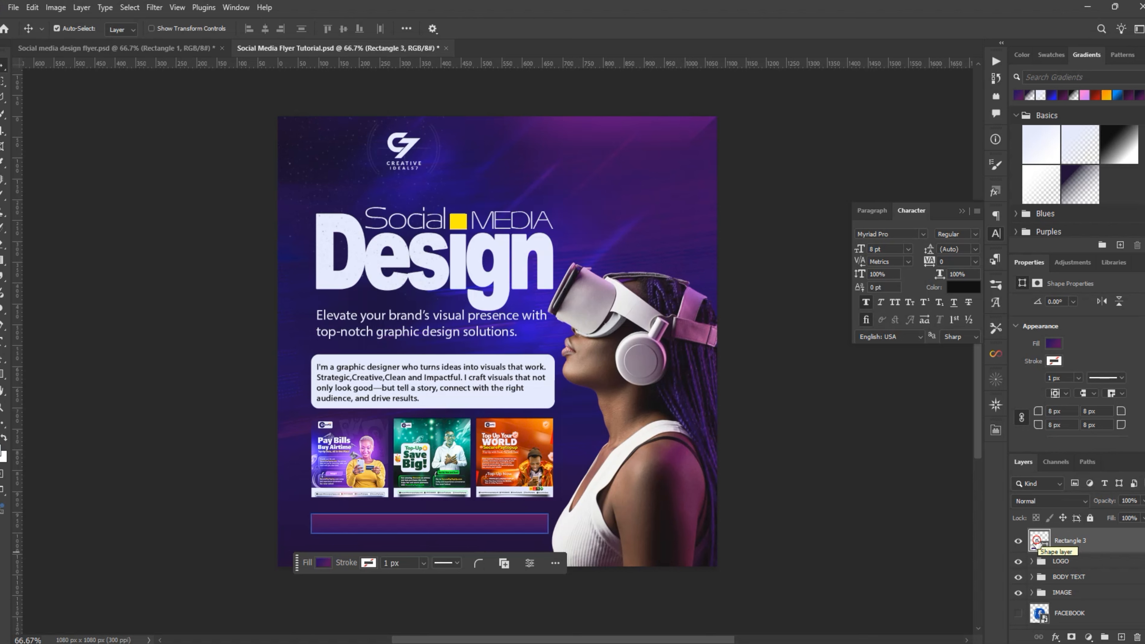
double_click(1036, 540)
left_click_drag(911, 250, 772, 255)
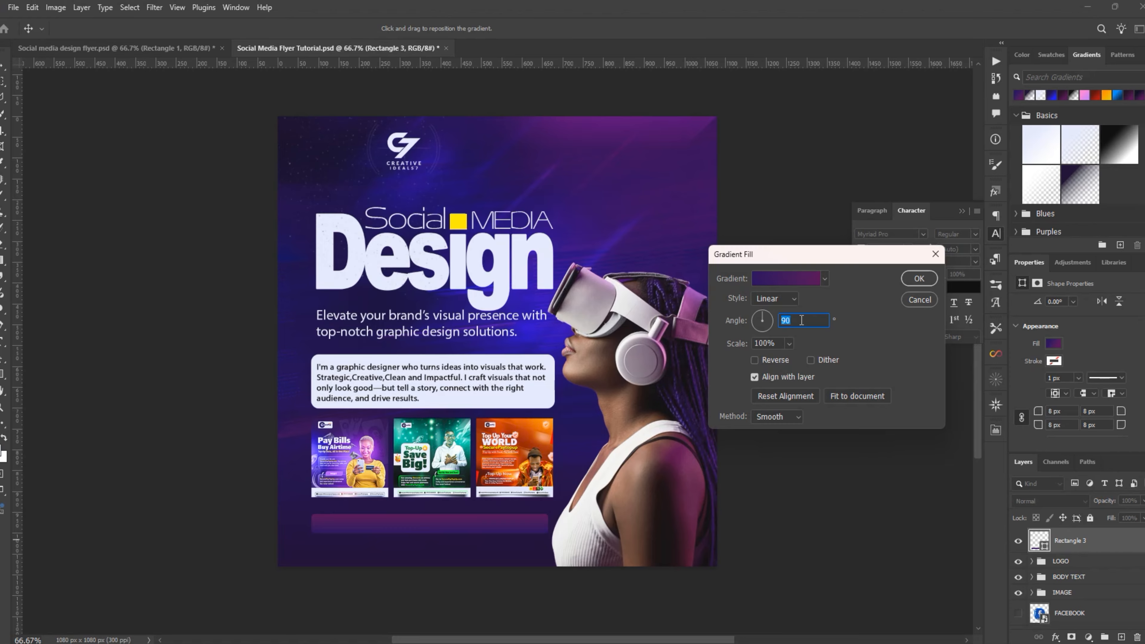
type("0")
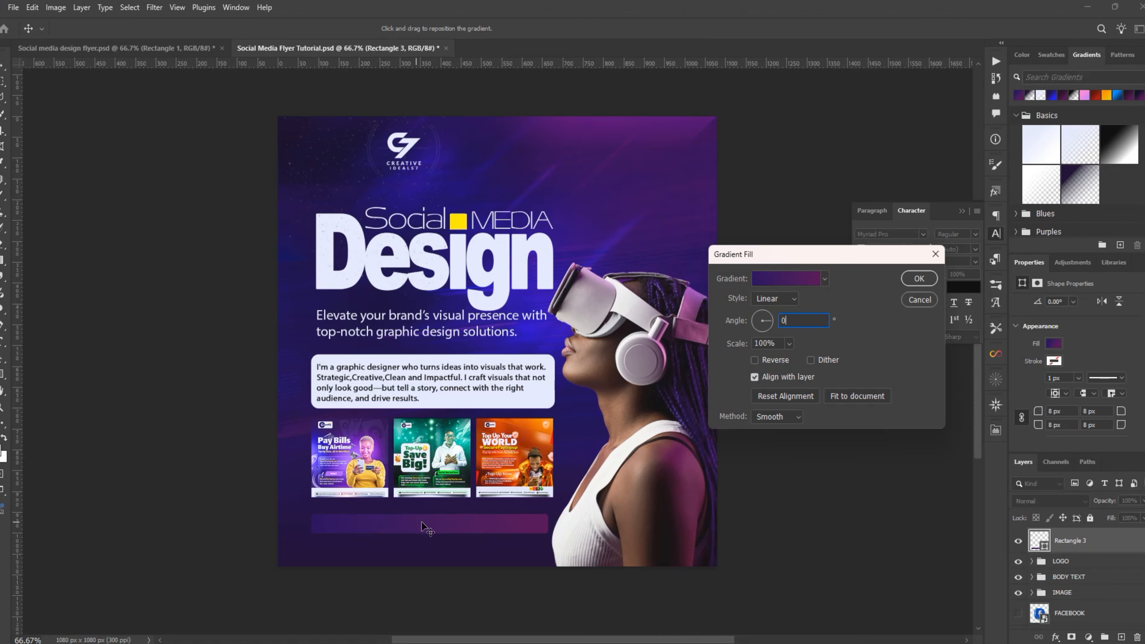
left_click(919, 278)
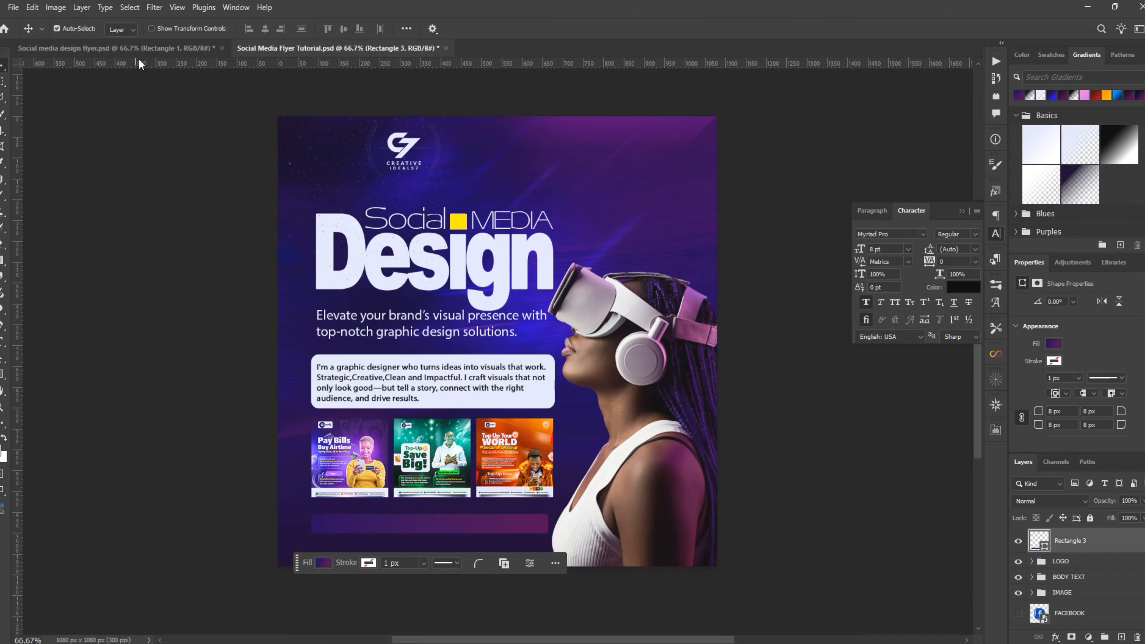
Compare the bar with the reference flyer, set its gradient angle to 177° and save the document.
left_click(145, 49)
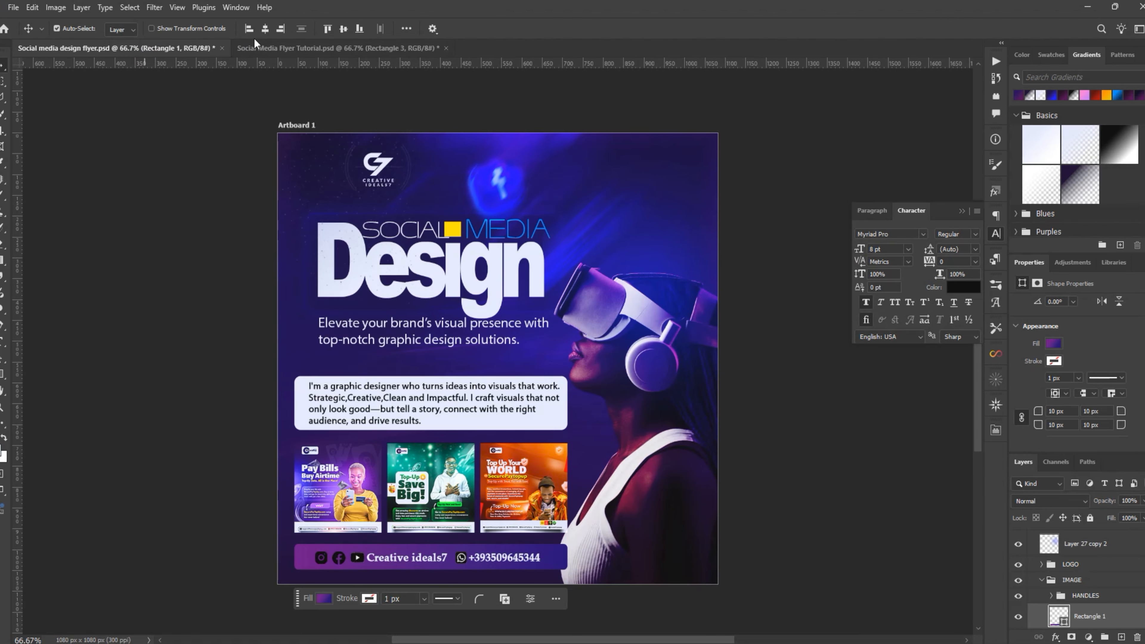
left_click(272, 47)
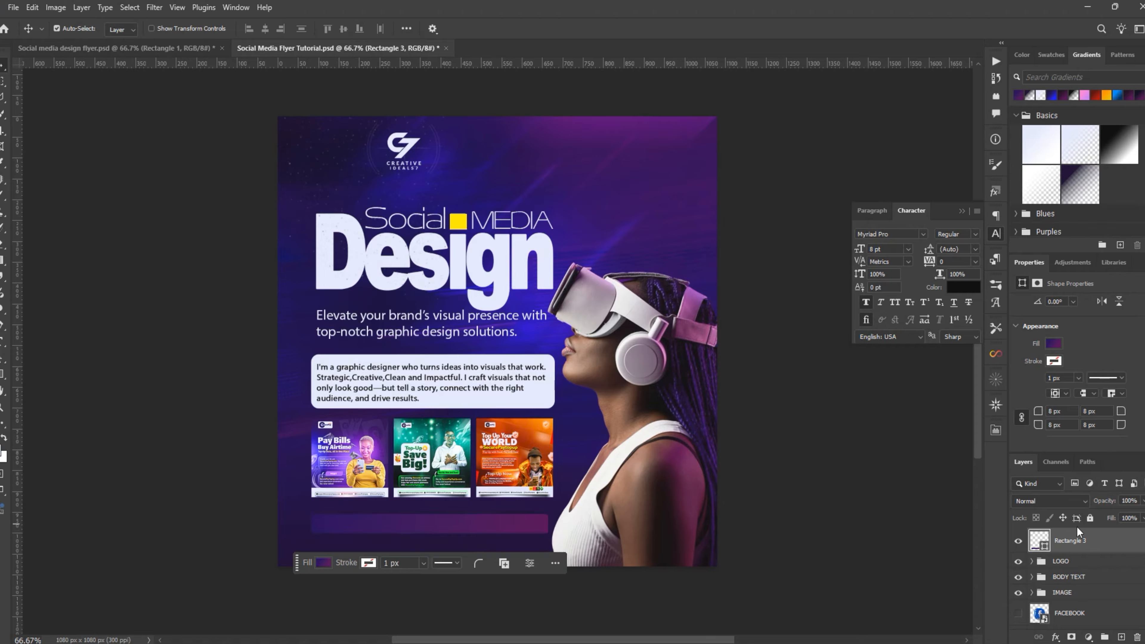
double_click(1038, 539)
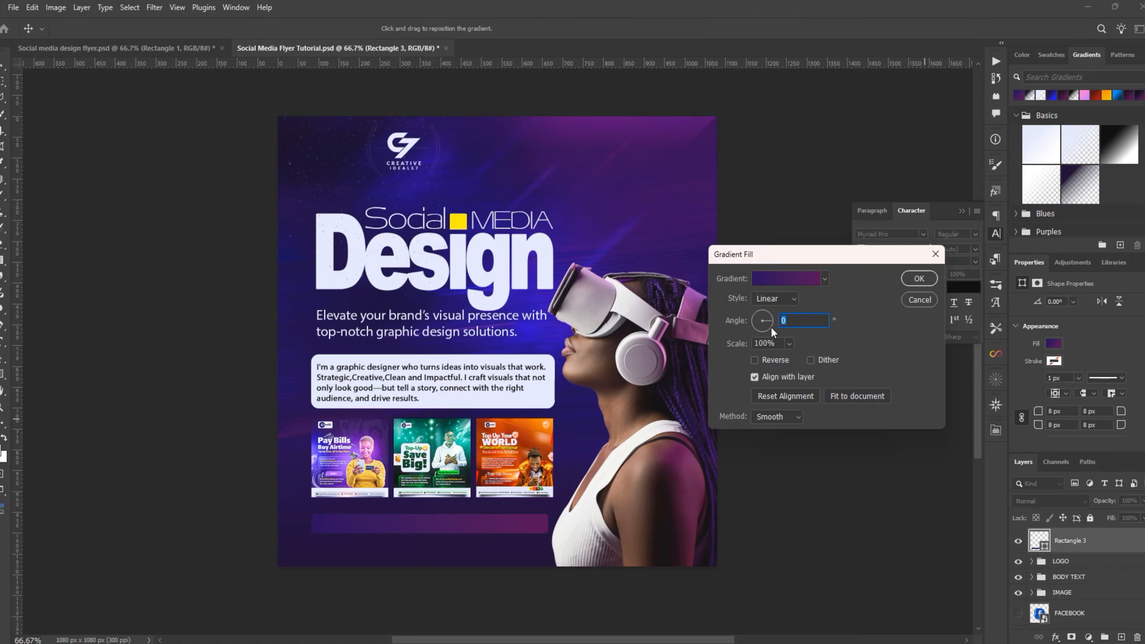
type("177")
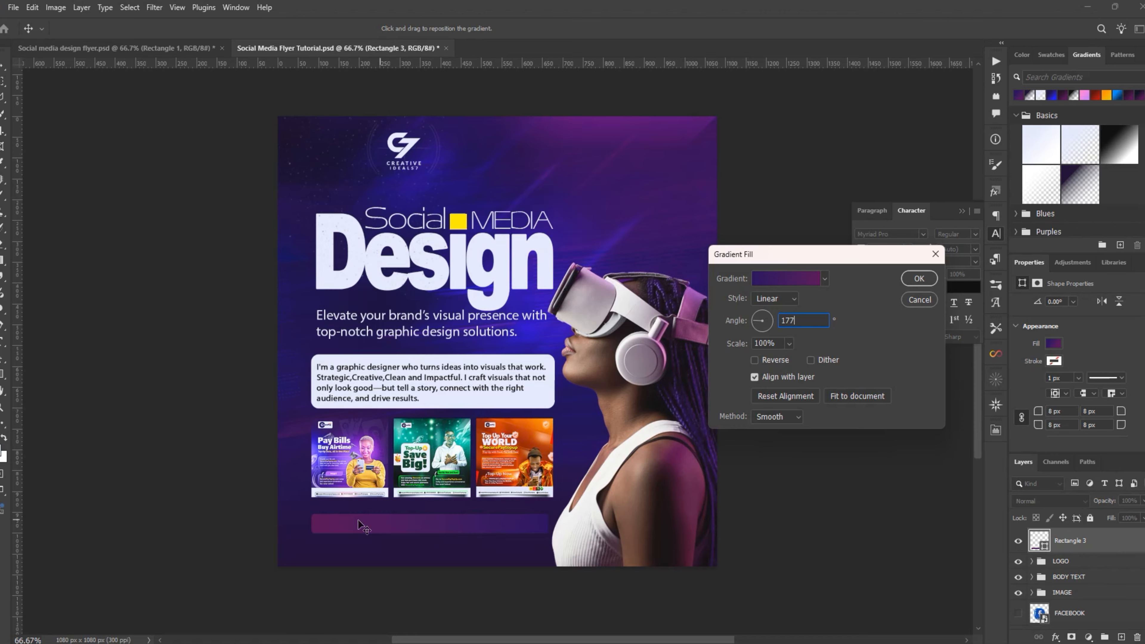
left_click(910, 278)
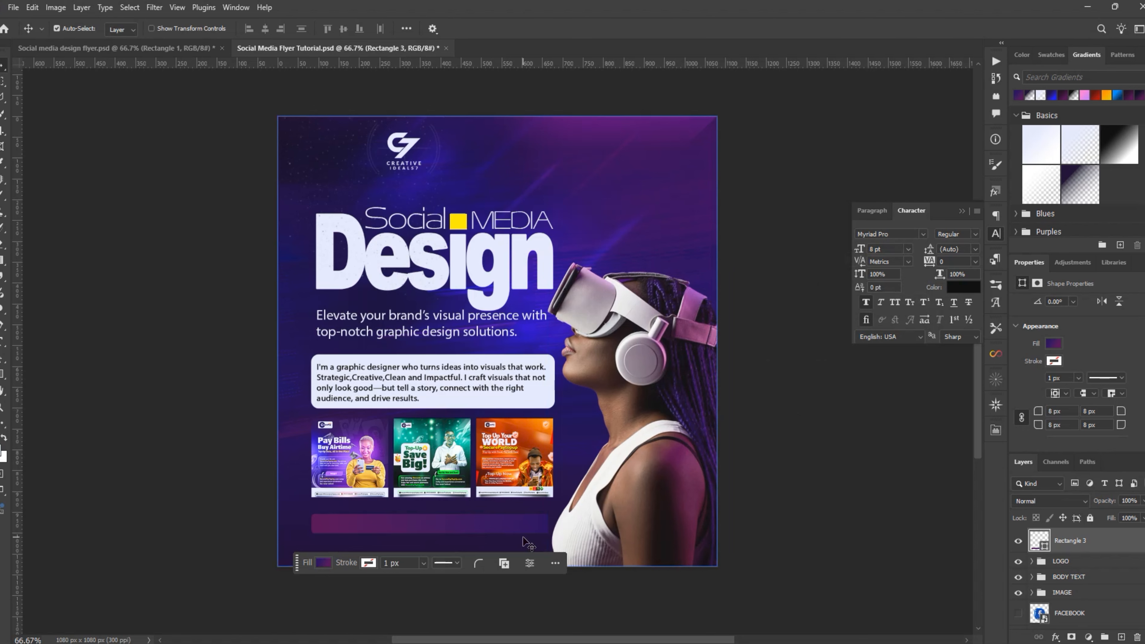
key("ctrl+s")
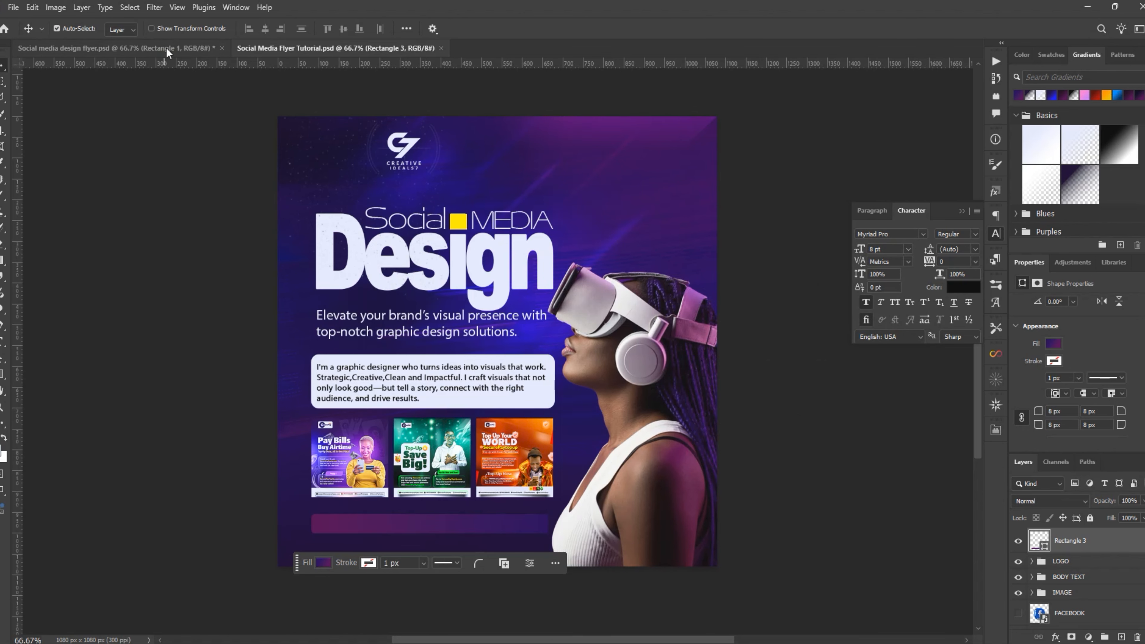
Bring the HANDLES group with the social icons and contact text from the reference flyer into the tutorial document.
left_click(167, 48)
left_click(364, 47)
left_click(175, 50)
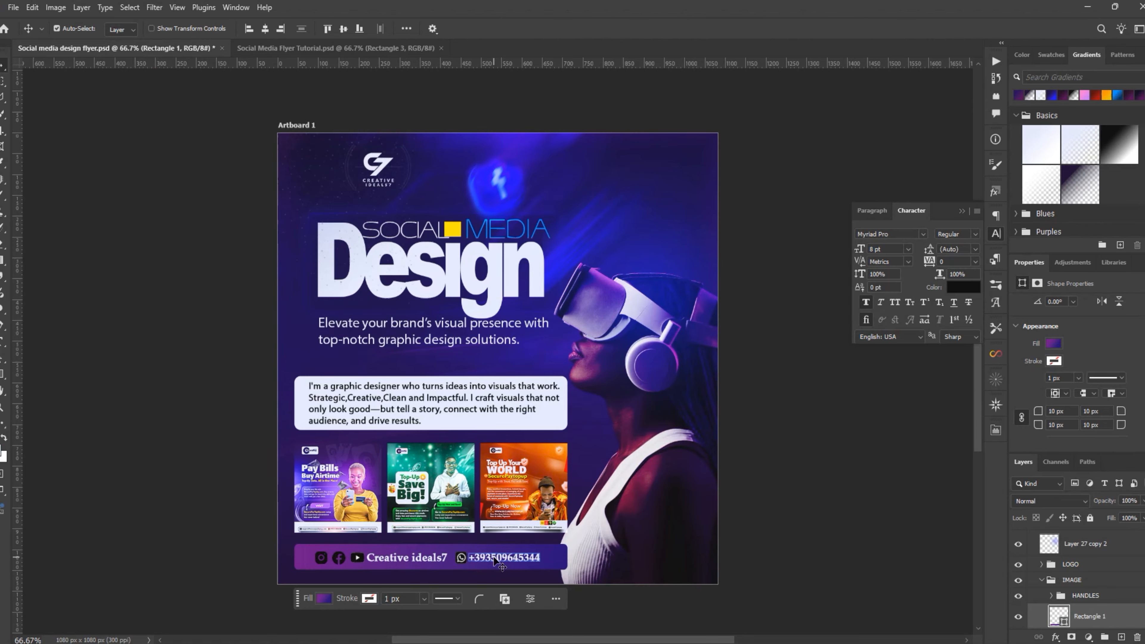
left_click(1020, 596)
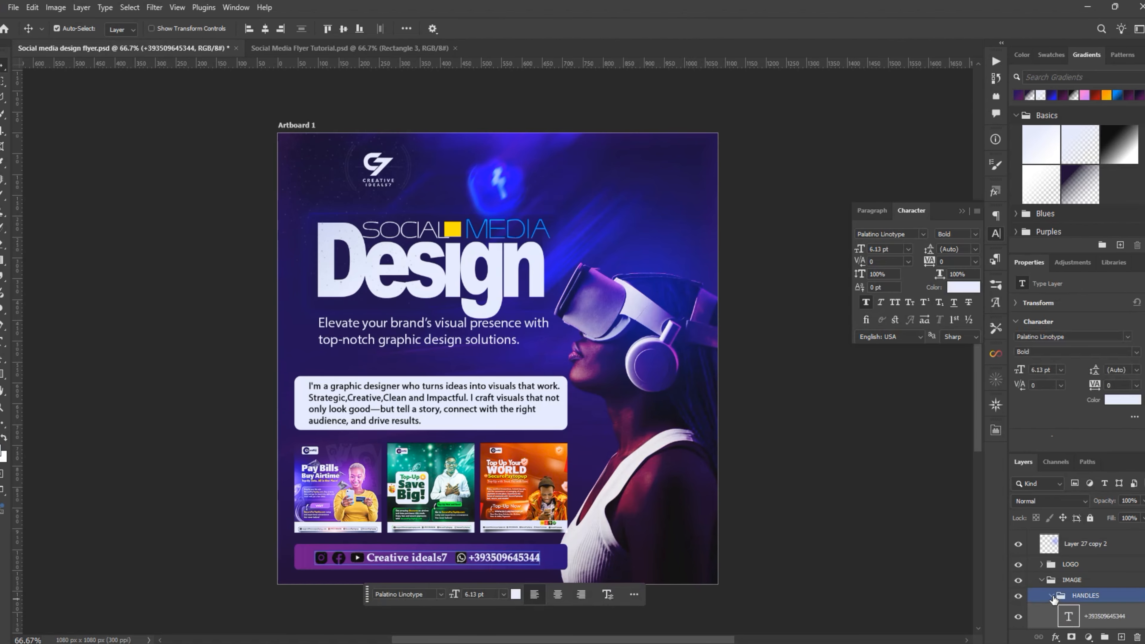
left_click(1018, 596)
left_click_drag(447, 452, 350, 50)
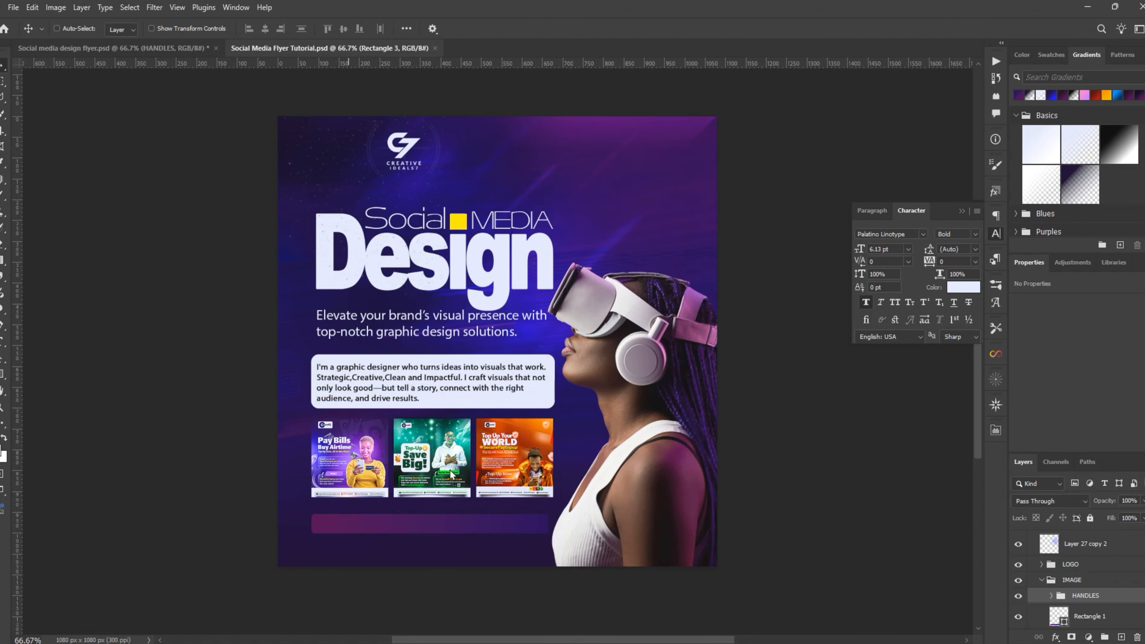
left_click_drag(446, 524, 435, 541)
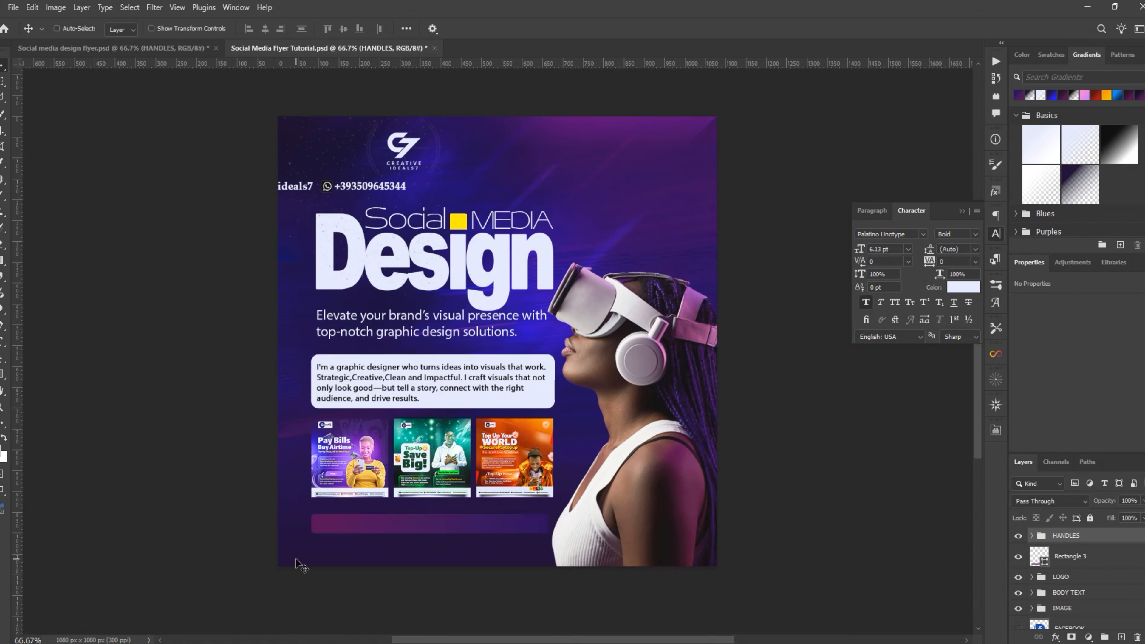
Move the HANDLES group onto the gradient bar, nudge it up and to the right until it sits centred, and save the document.
left_click_drag(457, 469, 533, 529)
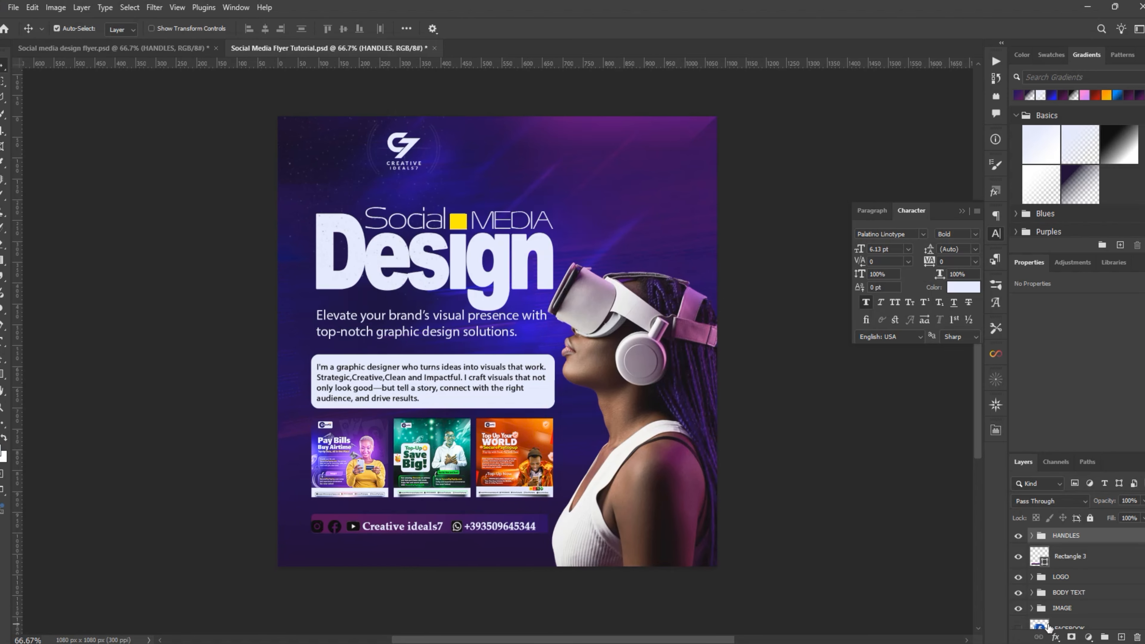
key("Up")
key("Up")
key("Up")
key("Right")
key("Right")
key("Right")
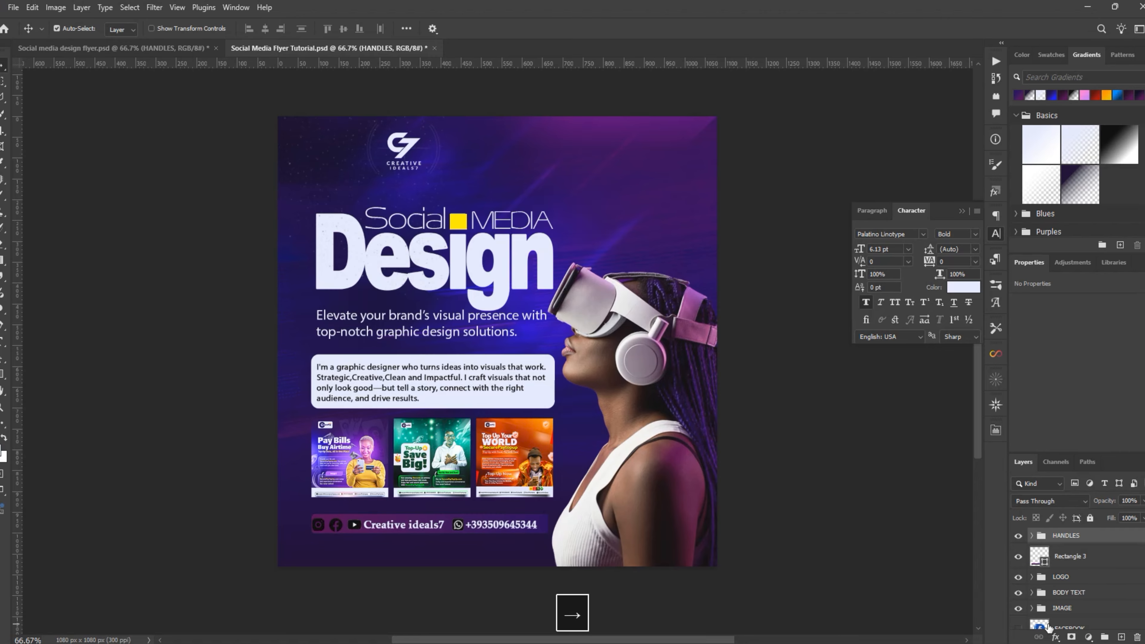
key("Right")
key("Right")
key("Right")
key("Right")
key("Right")
key("Right")
key("Right")
key("Right")
key("Right")
key("Right")
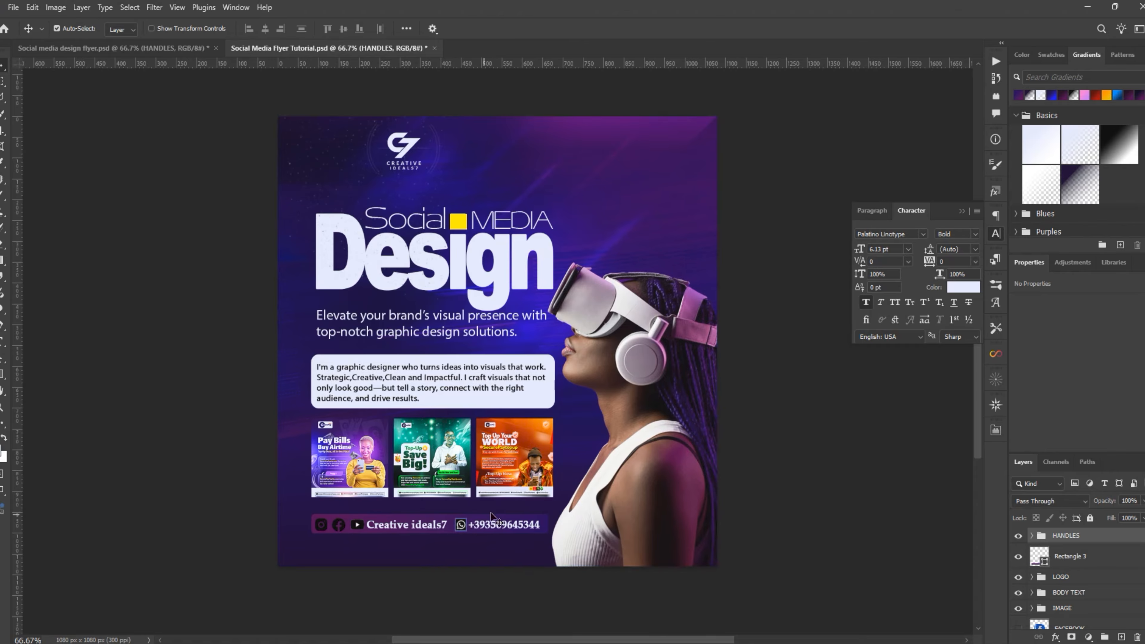
key("ctrl+s")
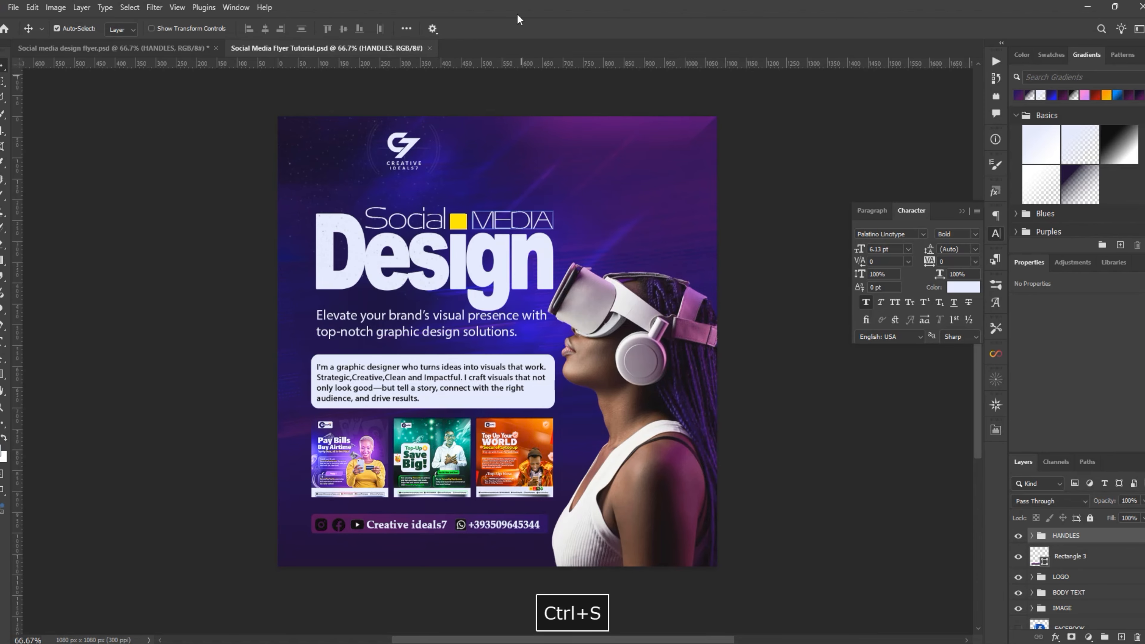
Compare the tutorial flyer with the reference flyer for remaining differences.
left_click(149, 44)
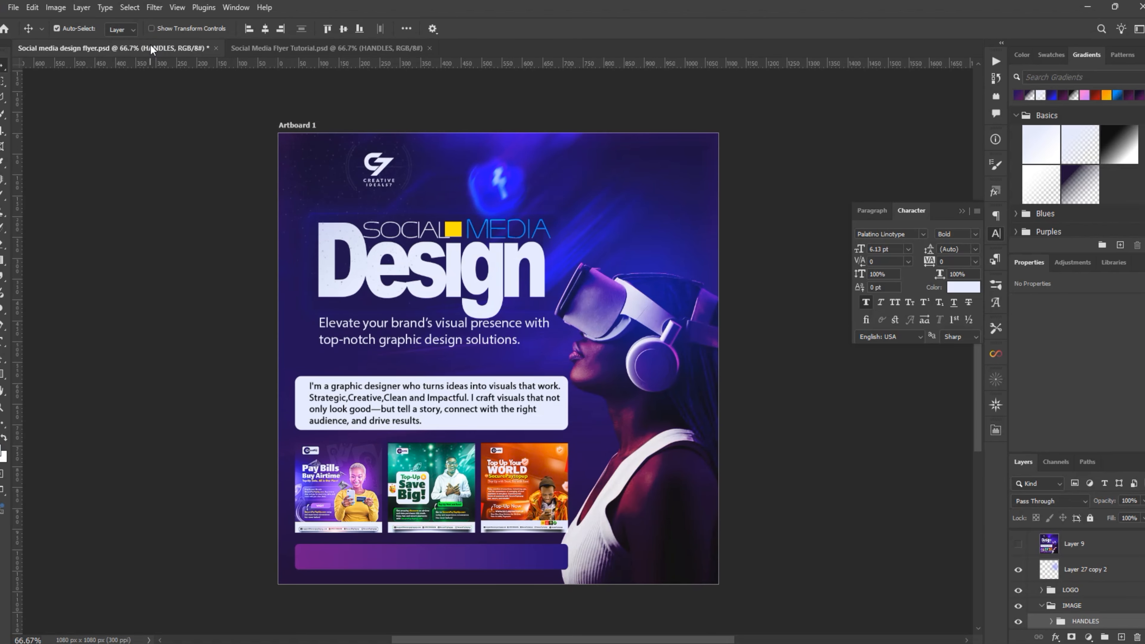
left_click(294, 49)
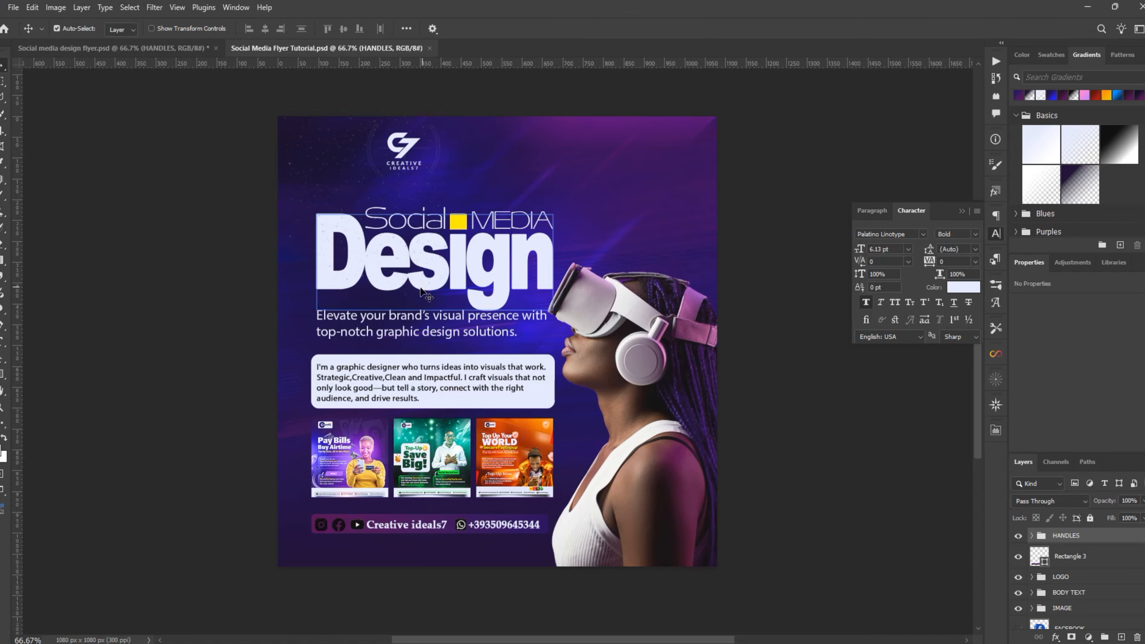
left_click(201, 48)
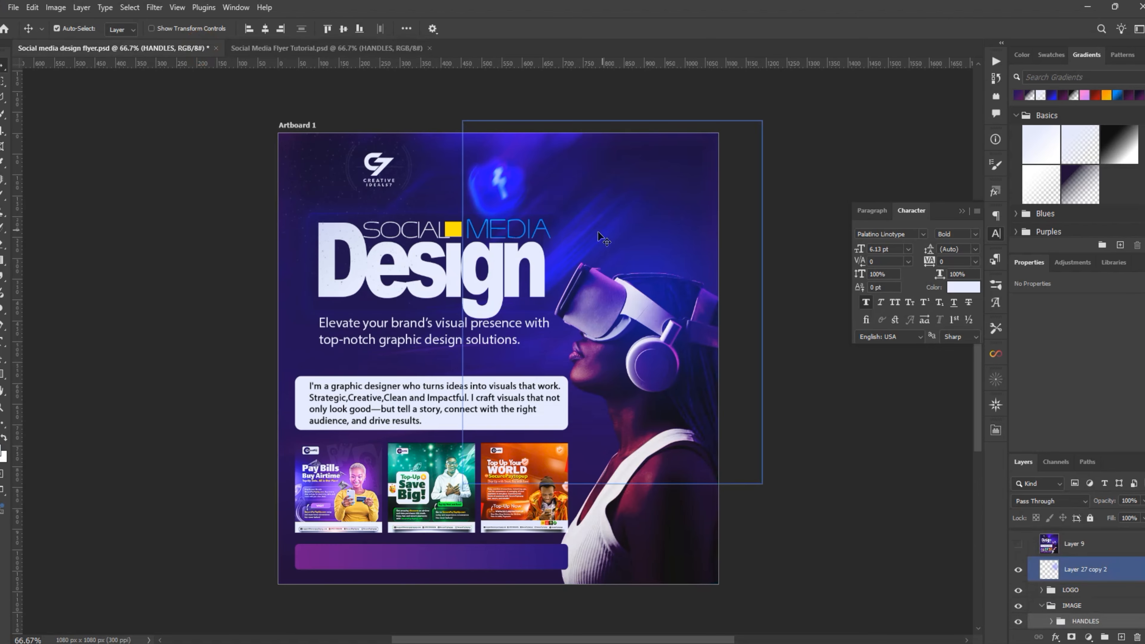
left_click(365, 99)
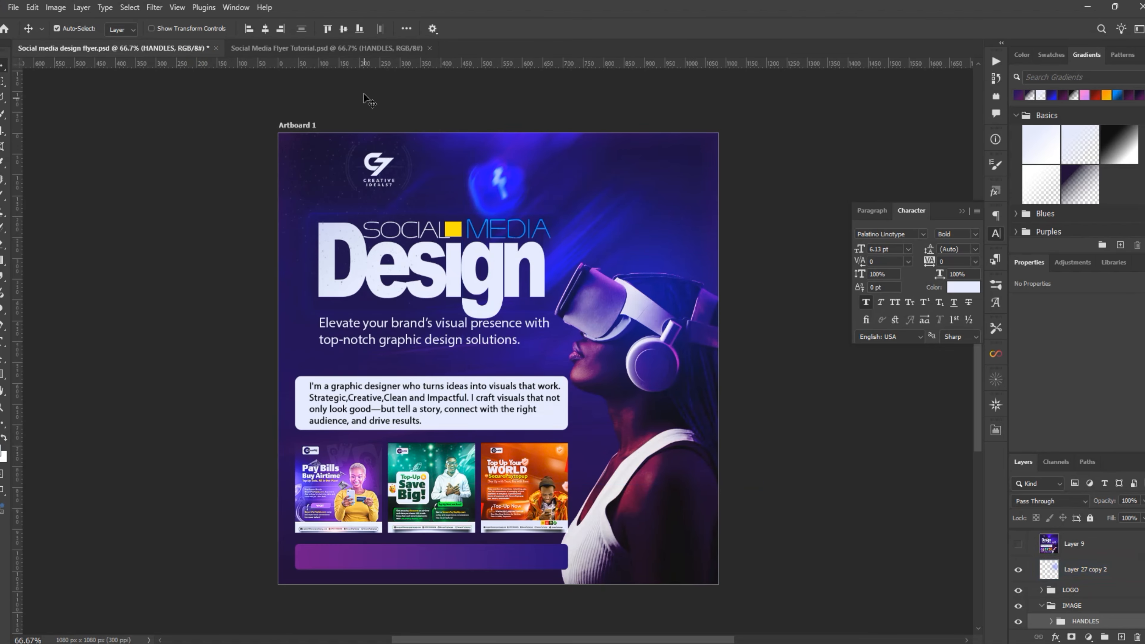
Show the FACEBOOK layer in the tutorial document, scale it to about 1.44% and place the icon just above the word MEDIA.
left_click(351, 54)
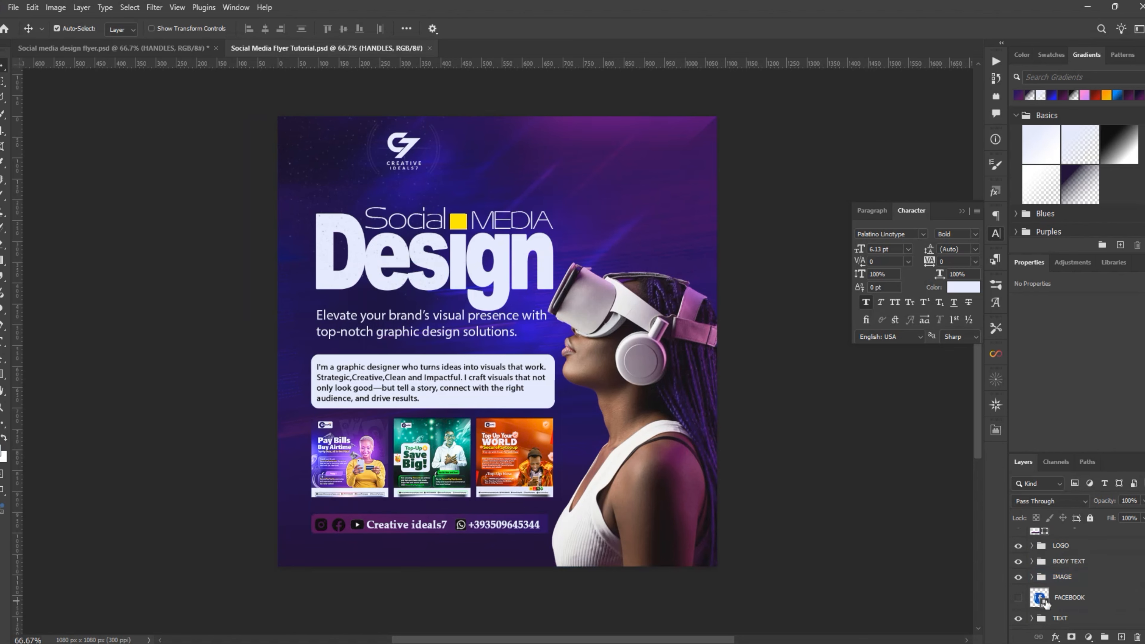
left_click(1019, 598)
left_click(1062, 607)
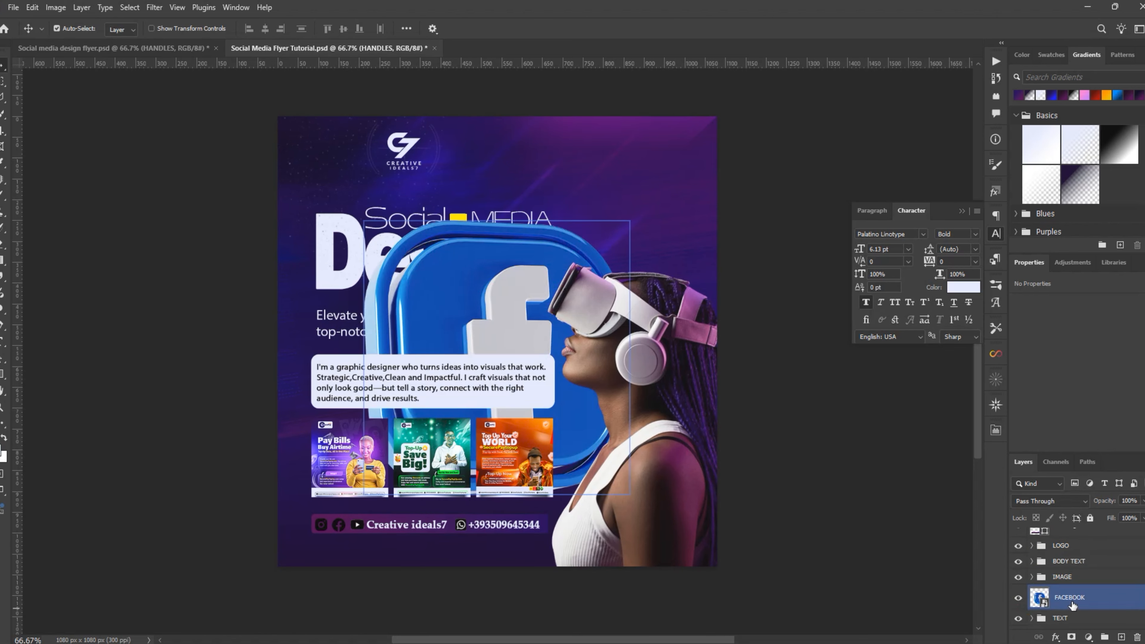
key("ctrl+t")
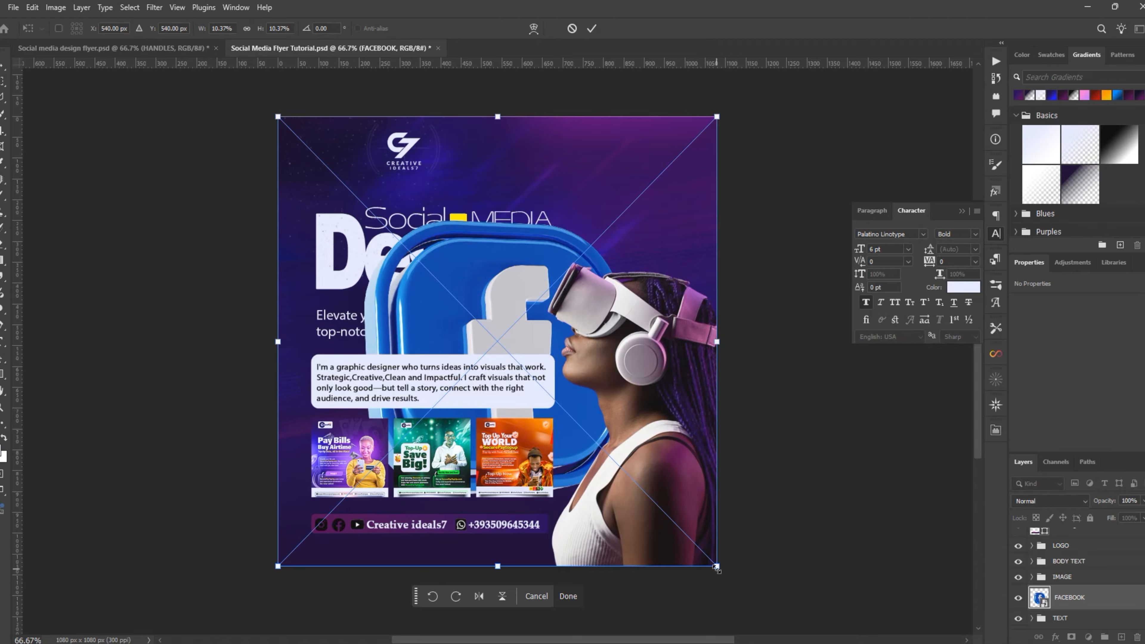
left_click_drag(716, 569, 501, 195)
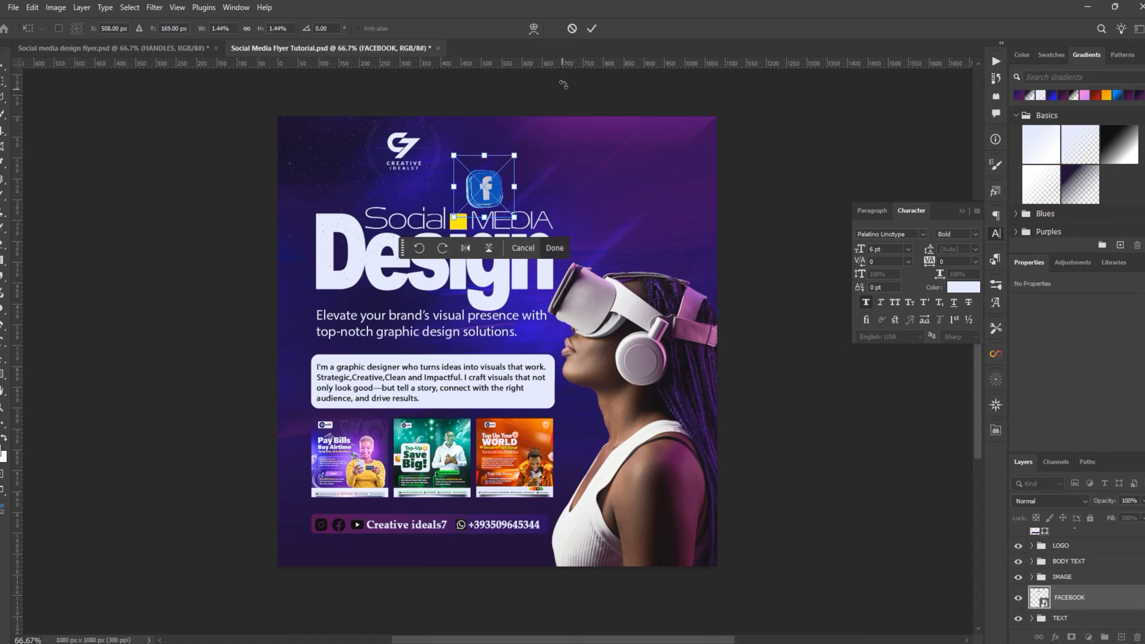
left_click(592, 28)
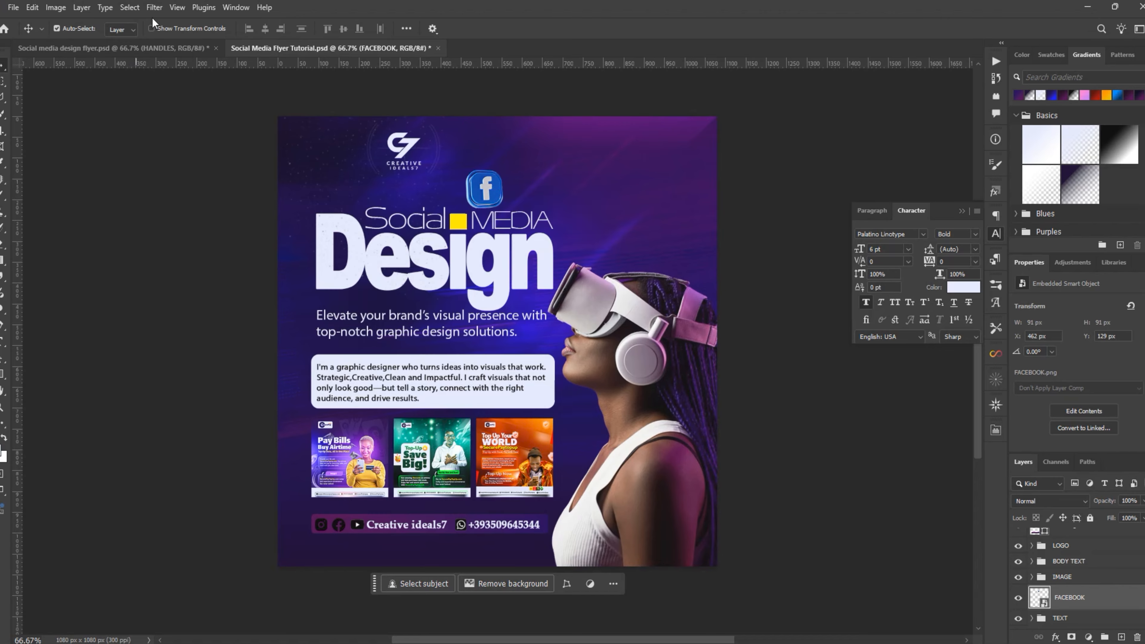
Apply a Motion Blur to the Facebook icon with an angle of 43° and a distance of 17 pixels.
left_click(155, 8)
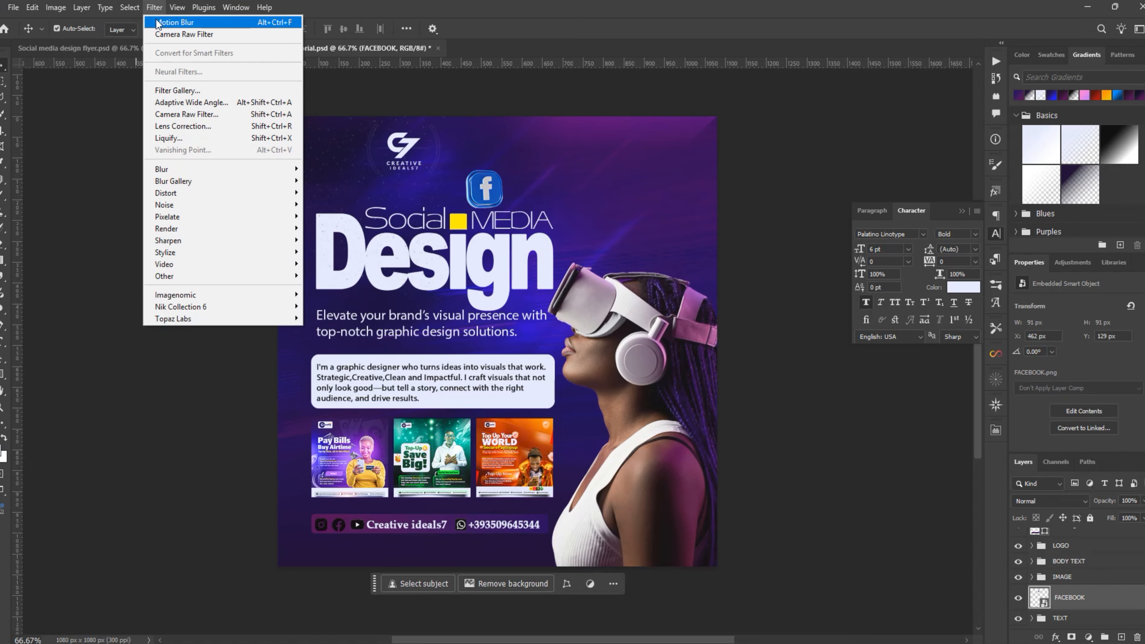
left_click(175, 23)
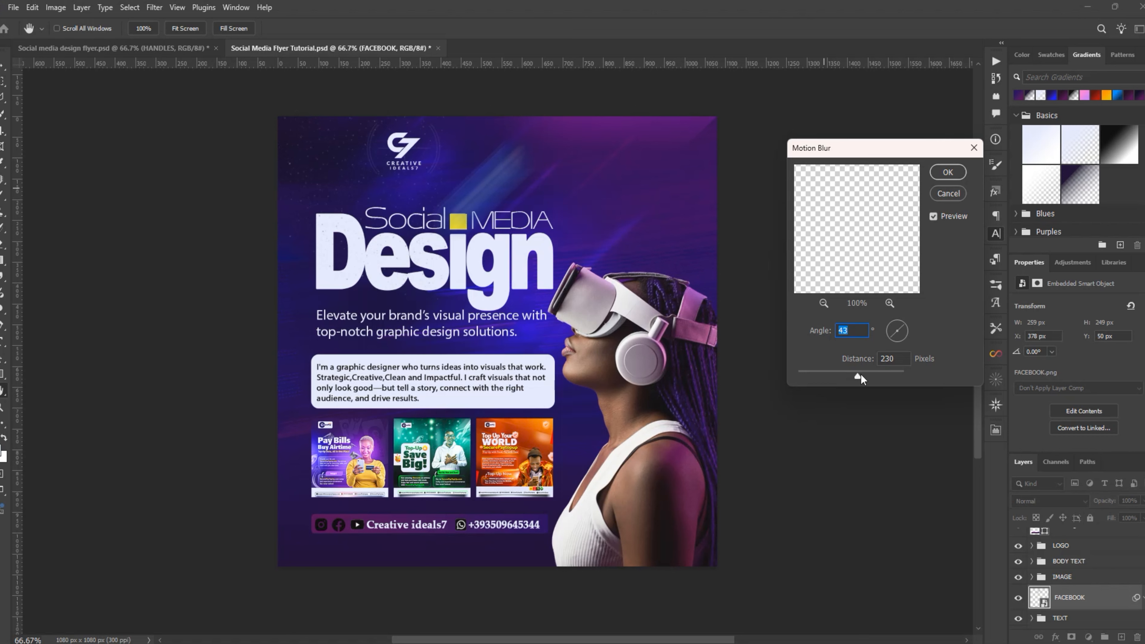
left_click_drag(858, 376, 807, 374)
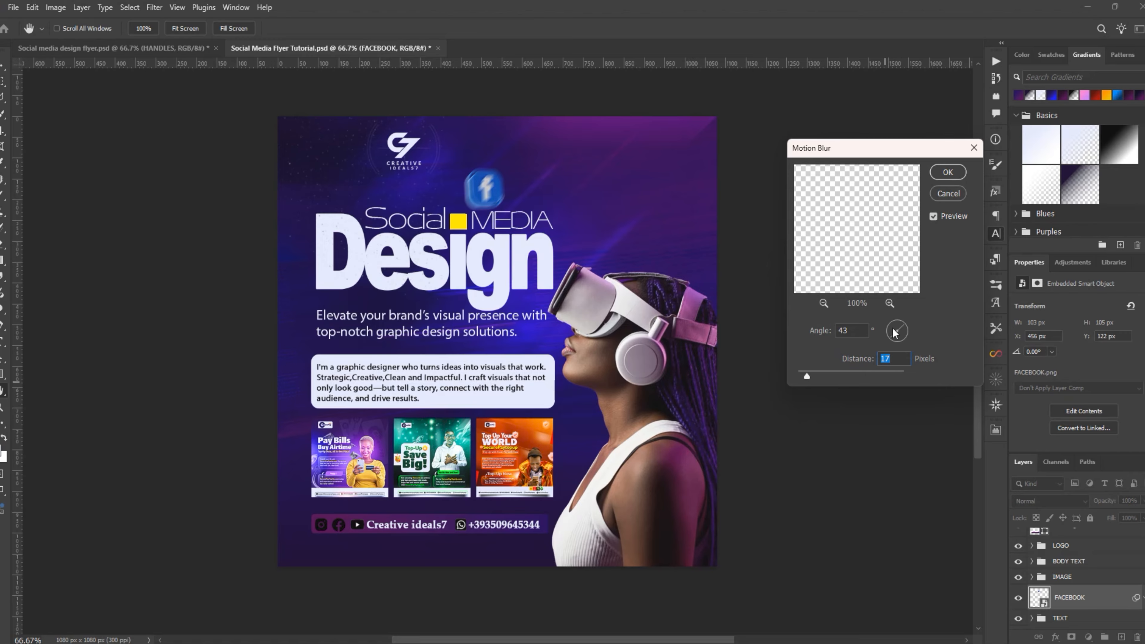
left_click(956, 174)
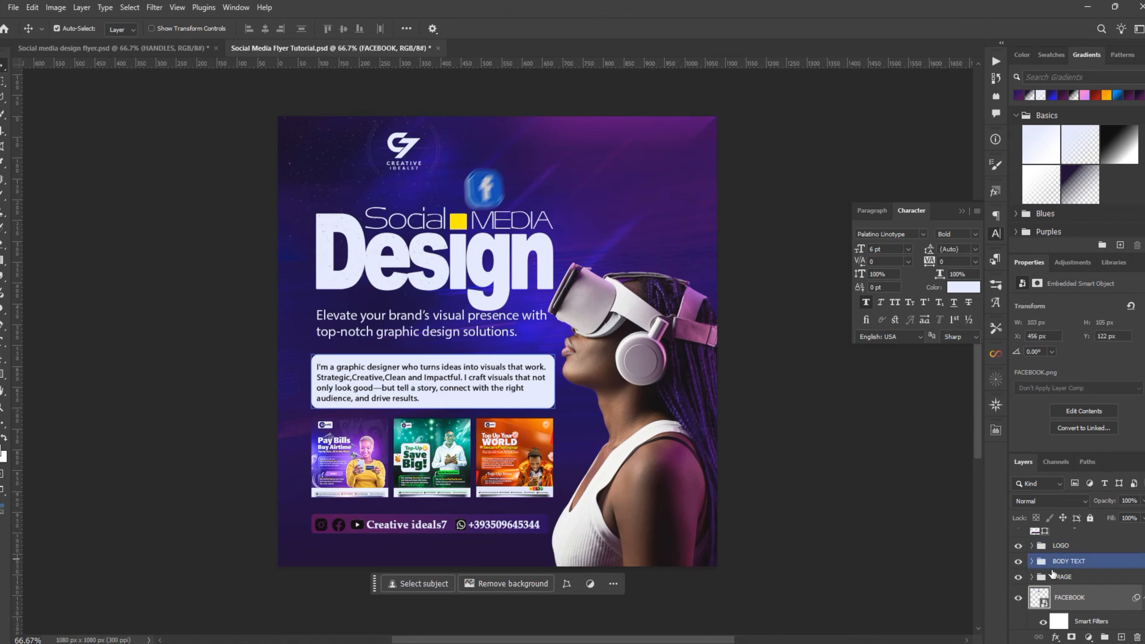
Set the Facebook icon's blend mode to Vivid Light, shift it slightly to the right and save the document.
left_click(1140, 597)
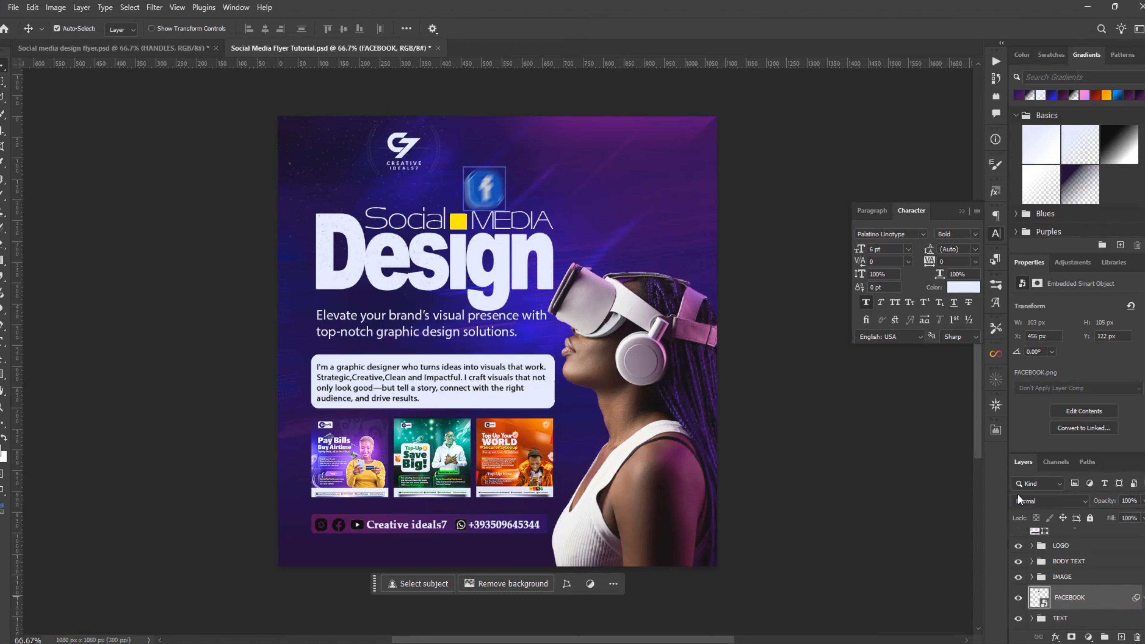
left_click(1055, 498)
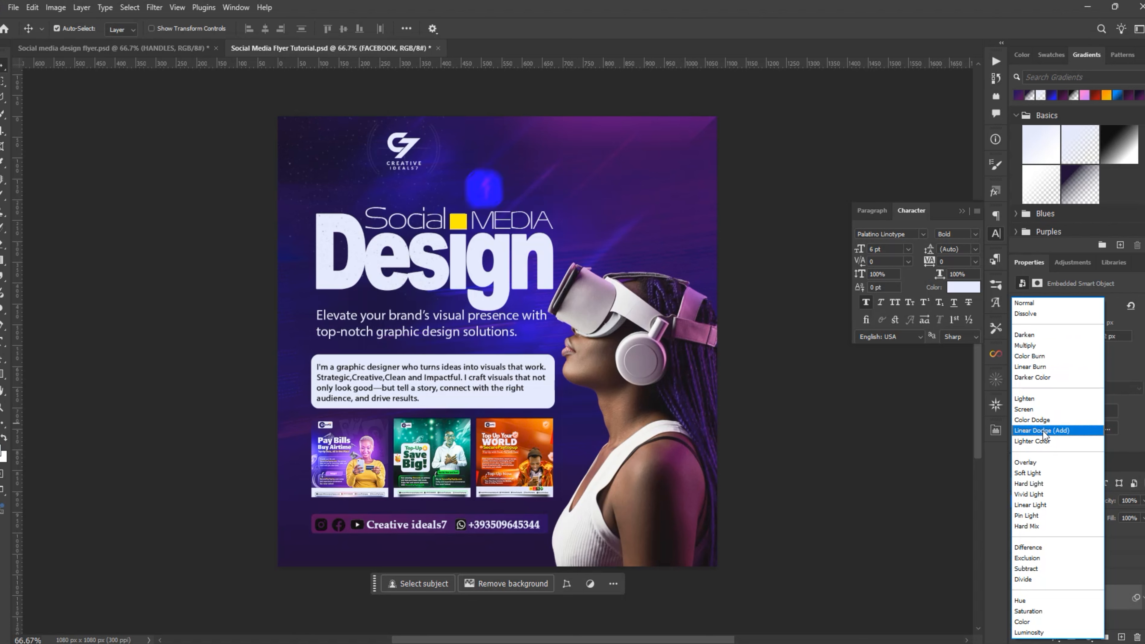
left_click(1046, 495)
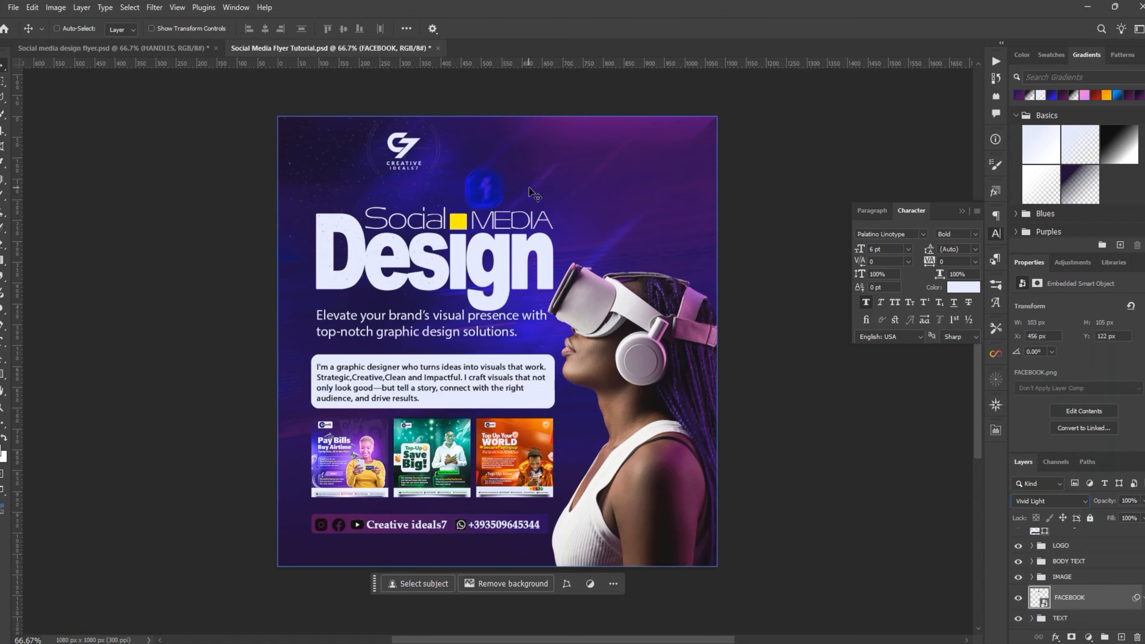
mouse_move(532, 187)
left_mouse_down()
mouse_move(602, 226)
mouse_move(538, 191)
mouse_move(317, 243)
mouse_move(512, 297)
mouse_move(548, 261)
mouse_move(555, 201)
mouse_move(533, 189)
left_mouse_up()
key("ctrl+s")
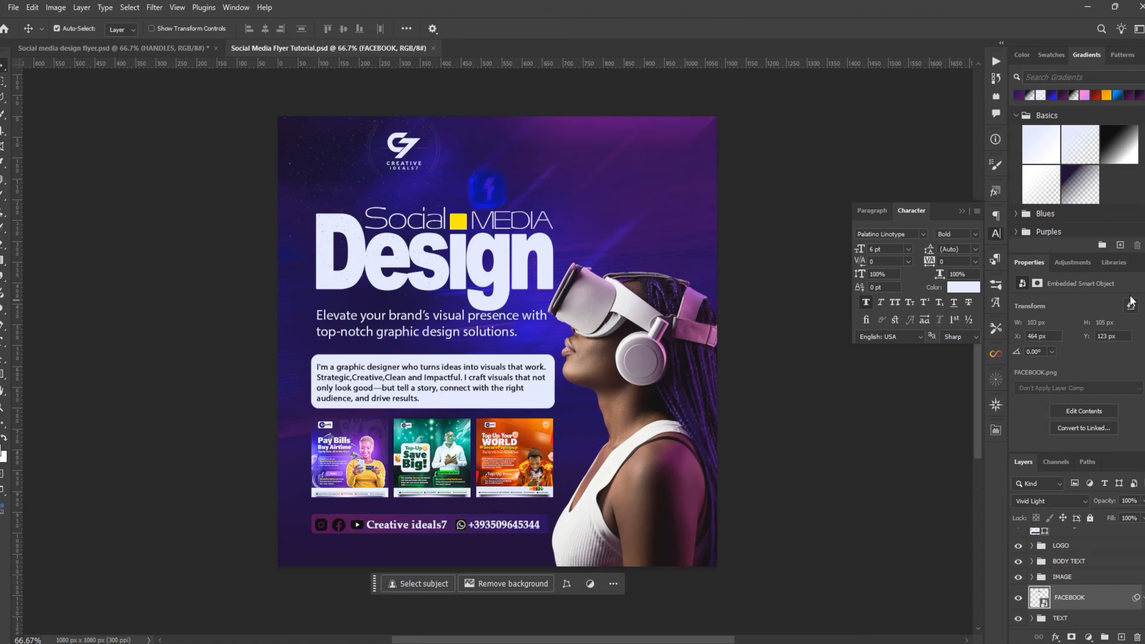
Shift the Layer 27 copy 2 glow down in the reference flyer and bring its blue light streak layer into the tutorial document.
scroll(545, 353, "down", 7)
scroll(545, 361, "up", 6)
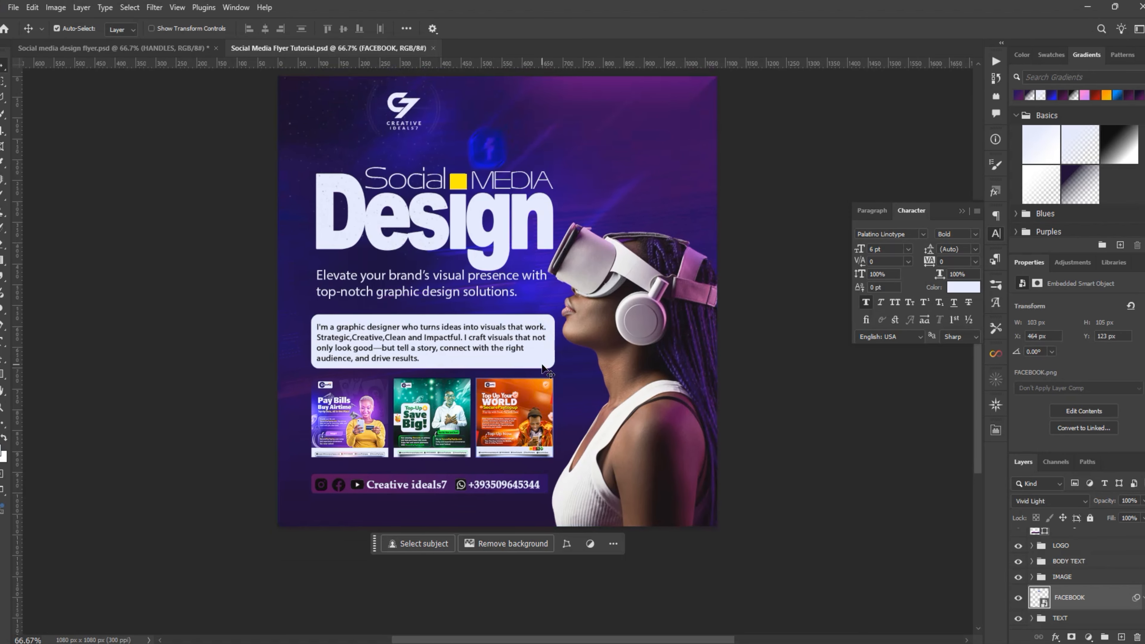
scroll(545, 366, "up", 3)
left_click(179, 48)
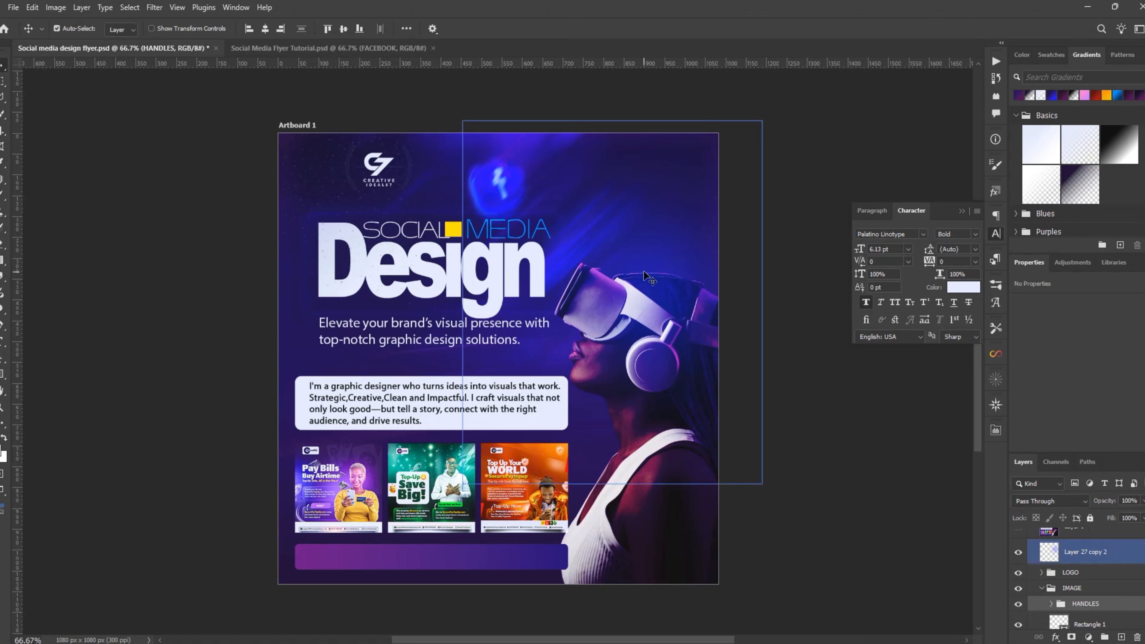
left_click(508, 227)
left_click_drag(574, 240, 577, 416)
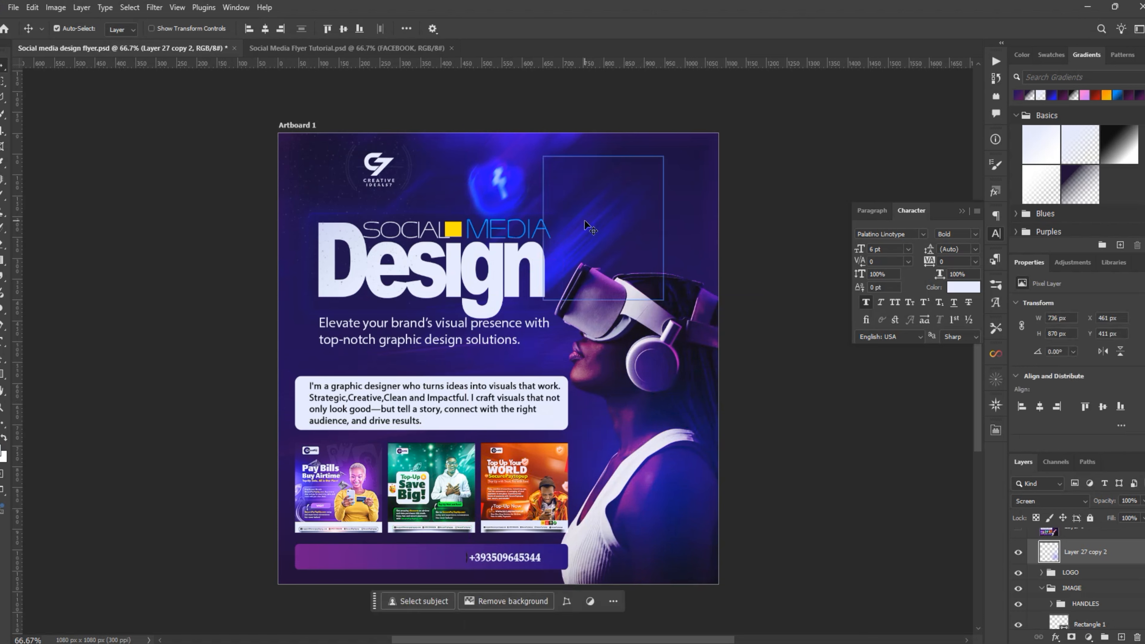
mouse_move(598, 233)
left_mouse_down()
mouse_move(613, 208)
mouse_move(622, 222)
mouse_move(606, 189)
mouse_move(316, 194)
mouse_move(332, 181)
mouse_move(326, 195)
mouse_move(623, 192)
mouse_move(641, 200)
mouse_move(625, 207)
mouse_move(627, 249)
mouse_move(578, 219)
mouse_move(579, 201)
mouse_move(392, 40)
mouse_move(516, 183)
left_mouse_up()
left_click_drag(607, 249, 607, 249)
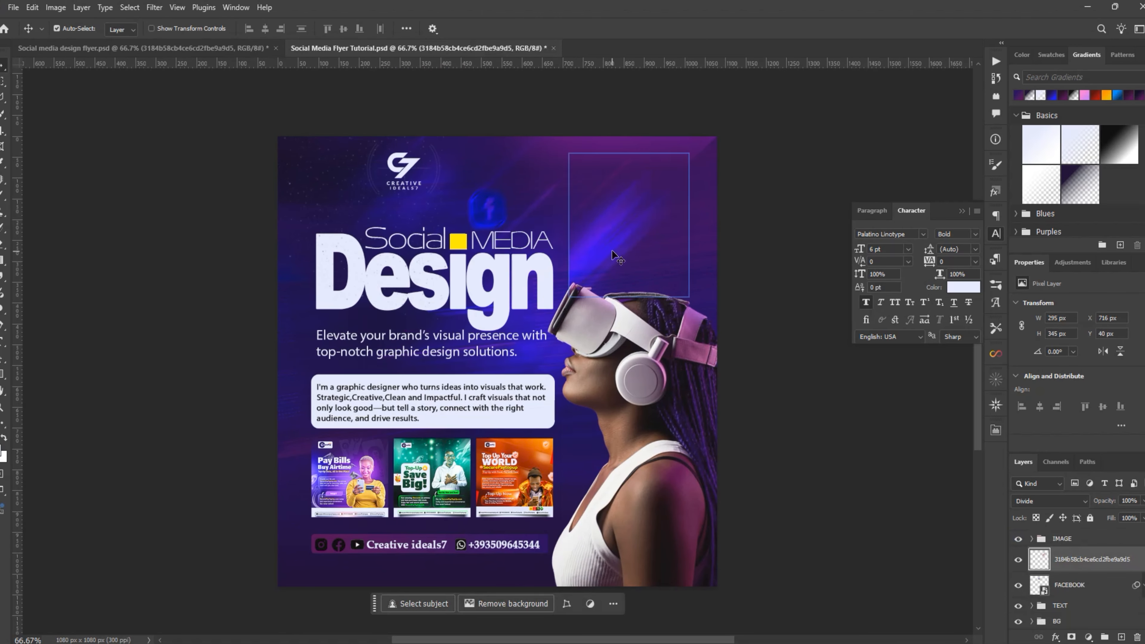
Move the blue light streak to about X 676 px, Y 55 px above the VR headset and save the document.
key("ctrl")
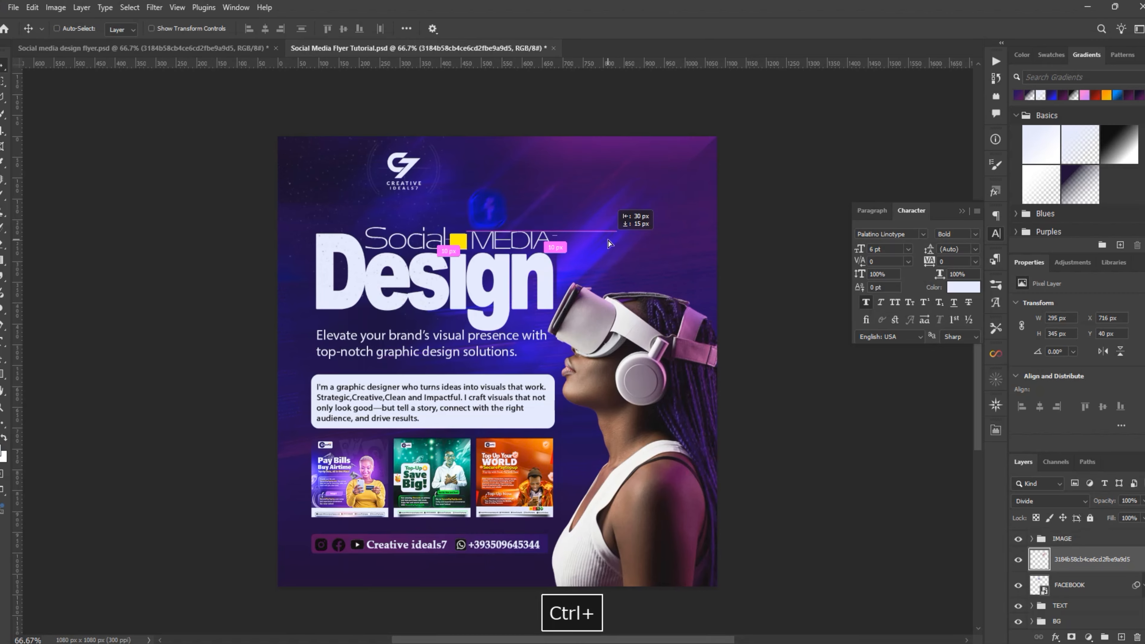
left_click_drag(603, 242, 604, 243)
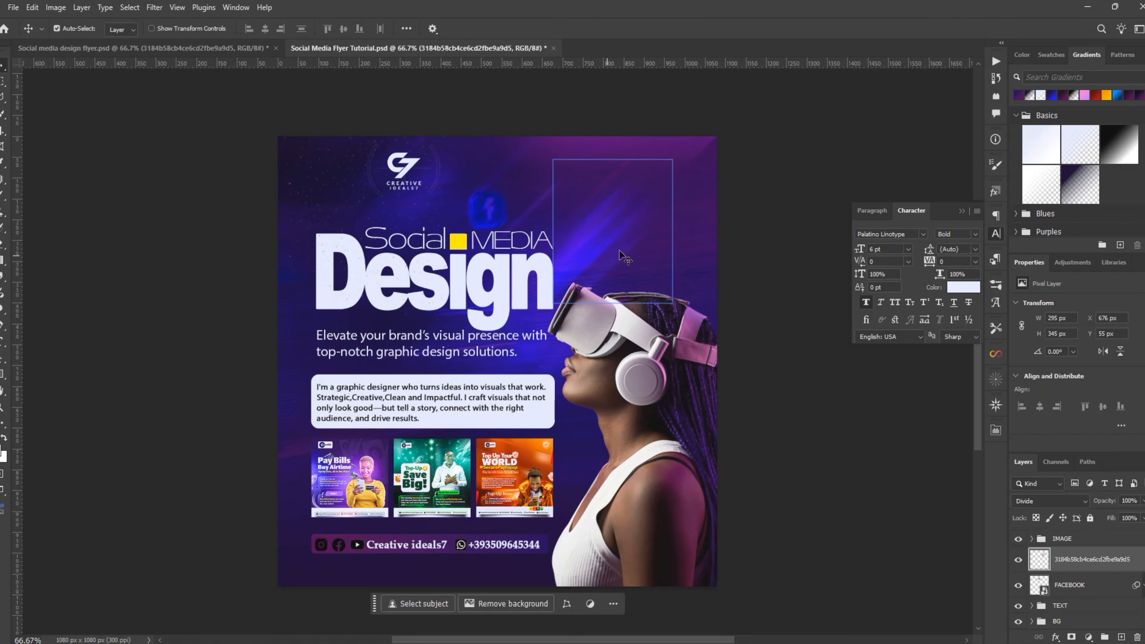
key("ctrl+s")
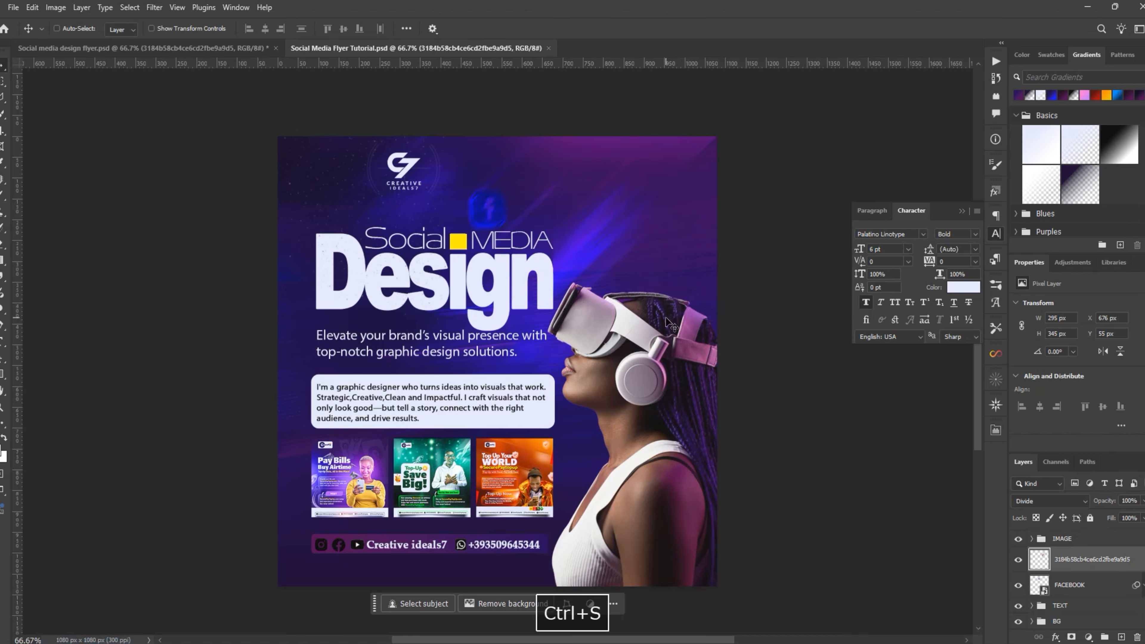
Hide the imported light streak, duplicate the FACEBOOK layer and move the copy above the VR headset at about X 764 px, Y 123 px.
left_click(1020, 560)
left_click(1070, 587)
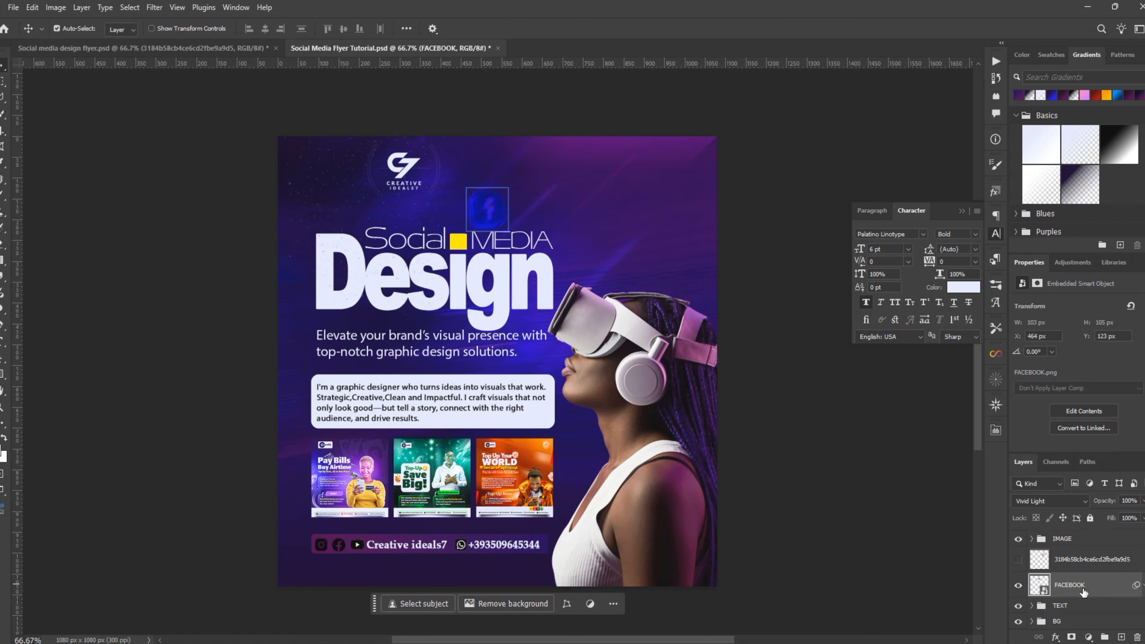
key("ctrl")
key("ctrl+j")
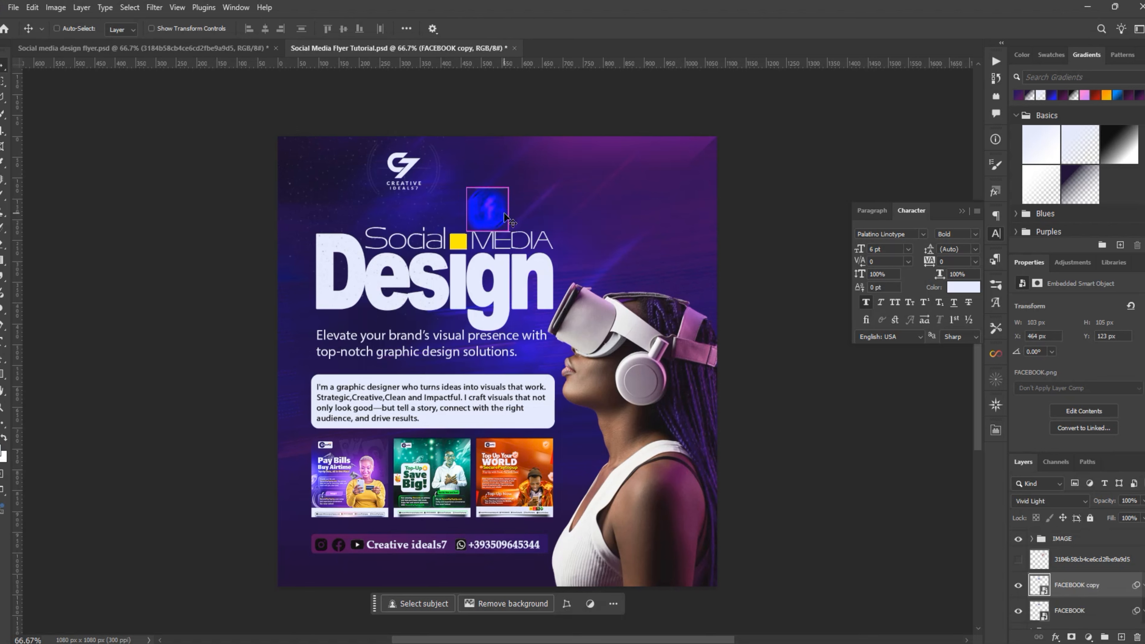
left_click_drag(505, 214, 628, 213)
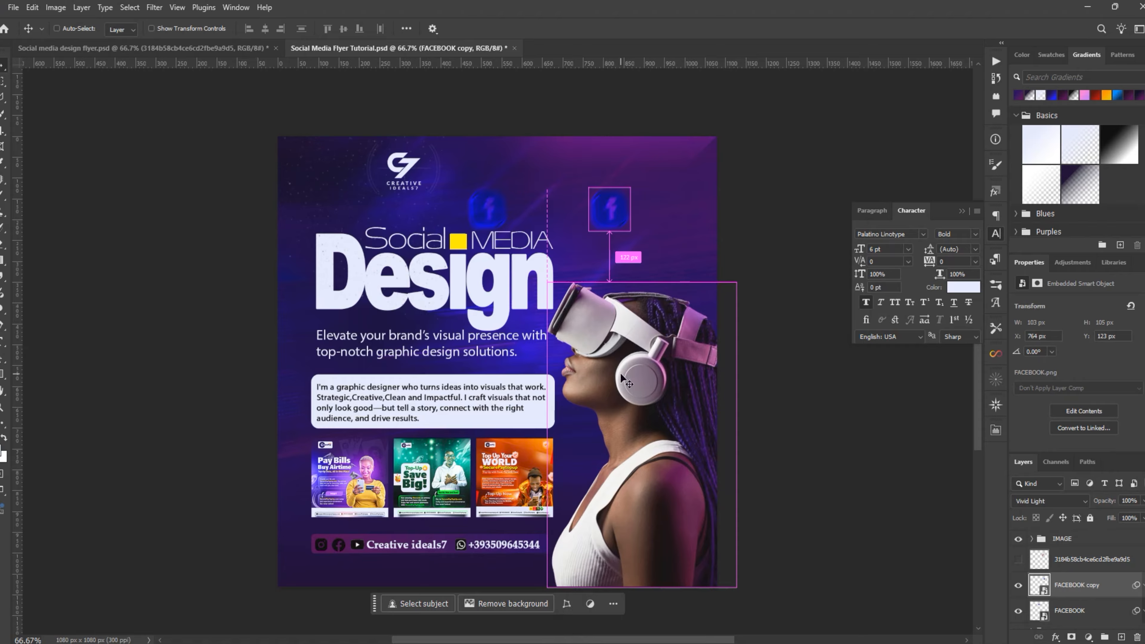
Enlarge the Facebook icon copy to about 2.47%, extending it down and to the right above the headset.
key("ctrl+t")
left_click(588, 258)
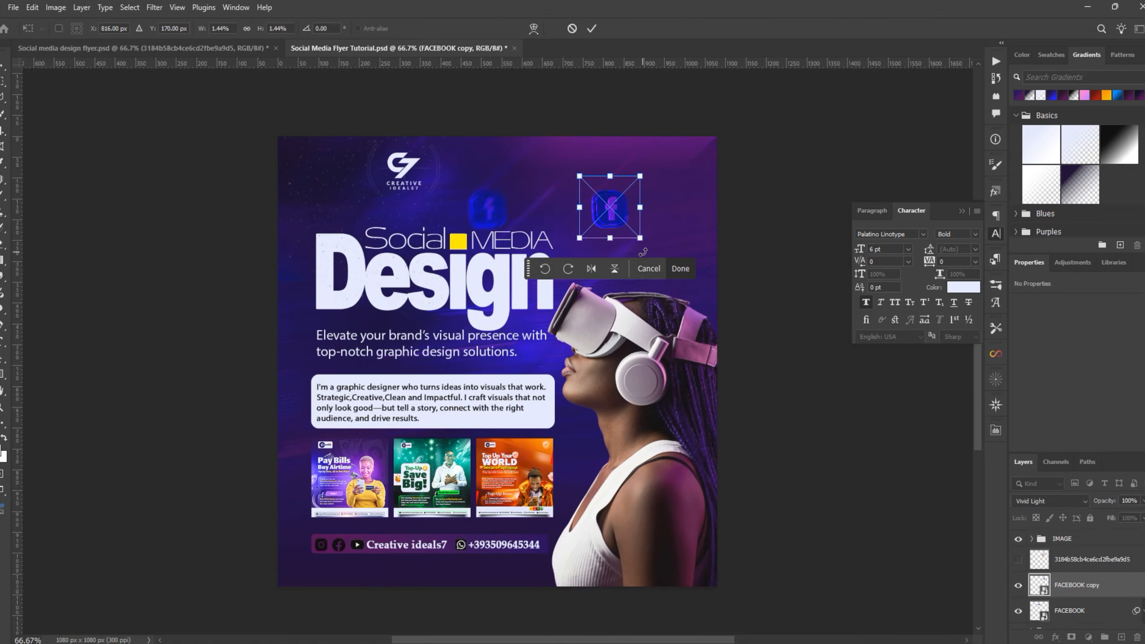
left_click_drag(659, 258, 687, 288)
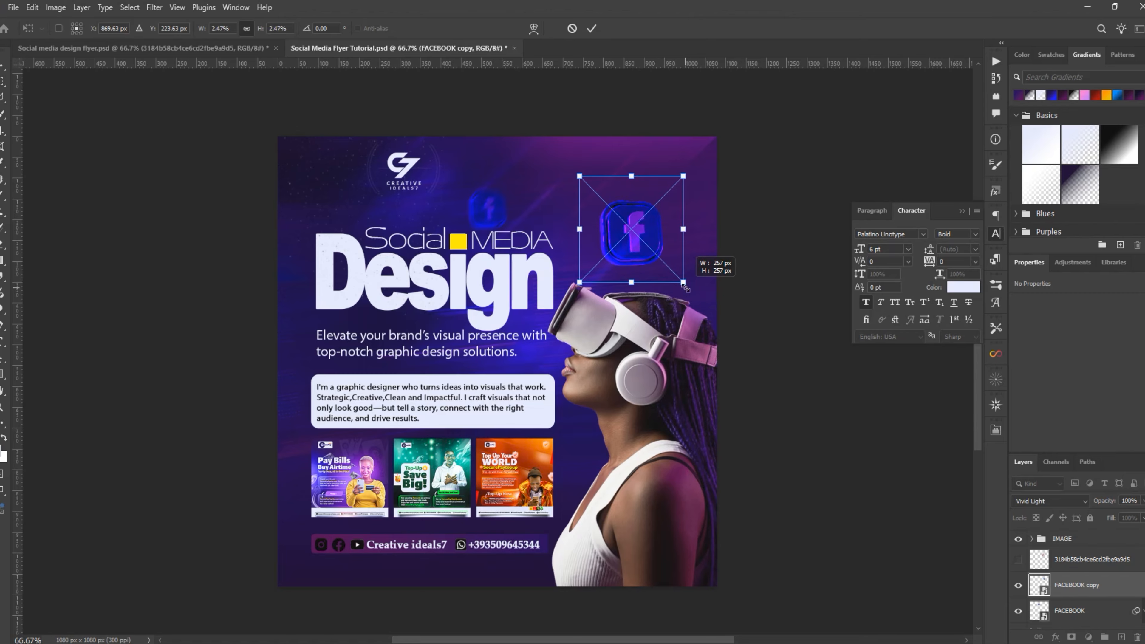
left_click(591, 29)
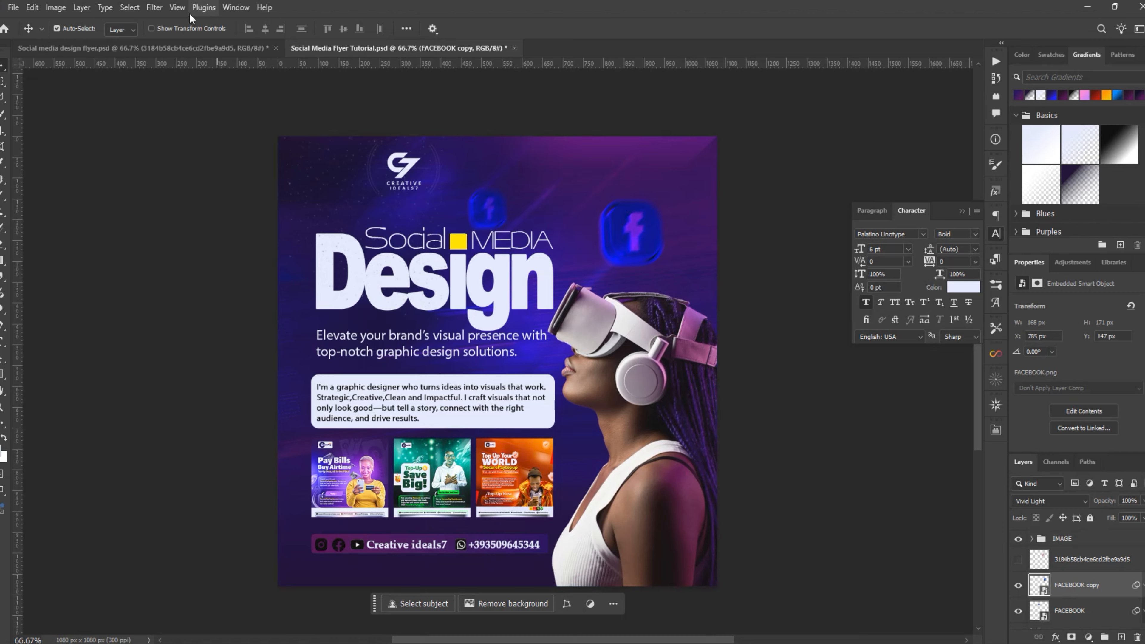
Apply a long-distance Motion Blur at 43° to the enlarged Facebook icon copy so it becomes a diagonal light streak.
left_click(158, 9)
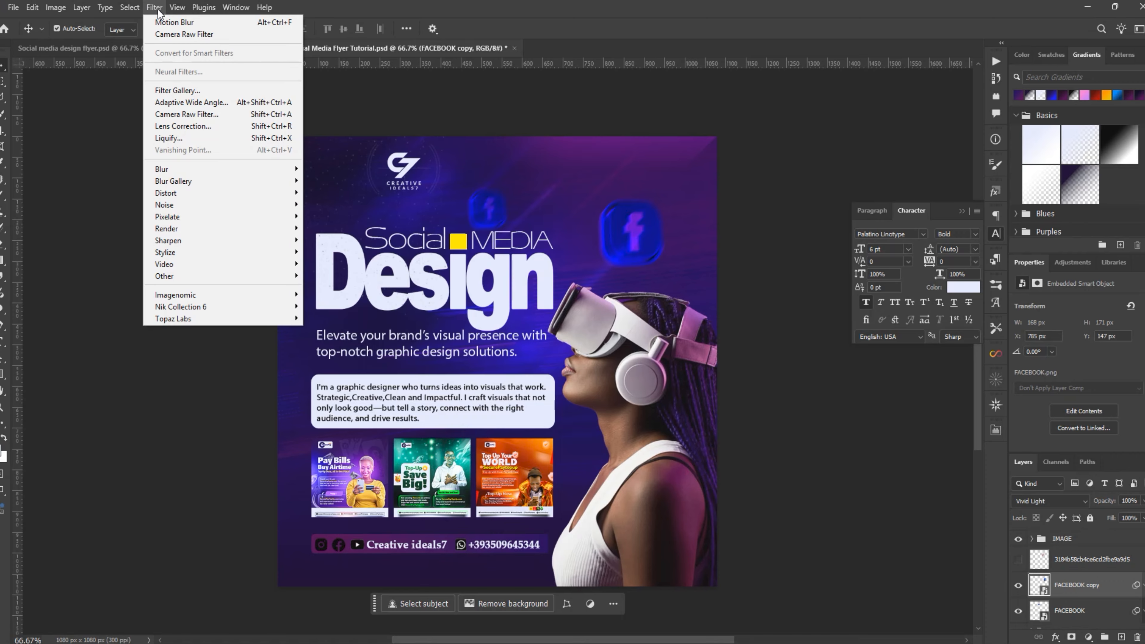
mouse_move(238, 170)
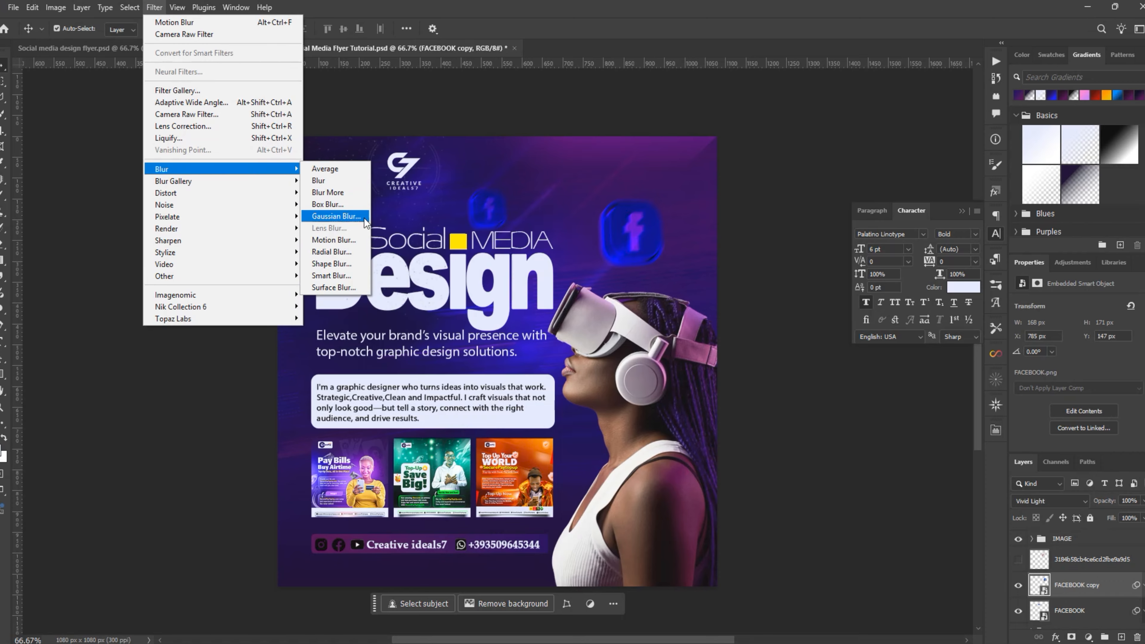
left_click(351, 240)
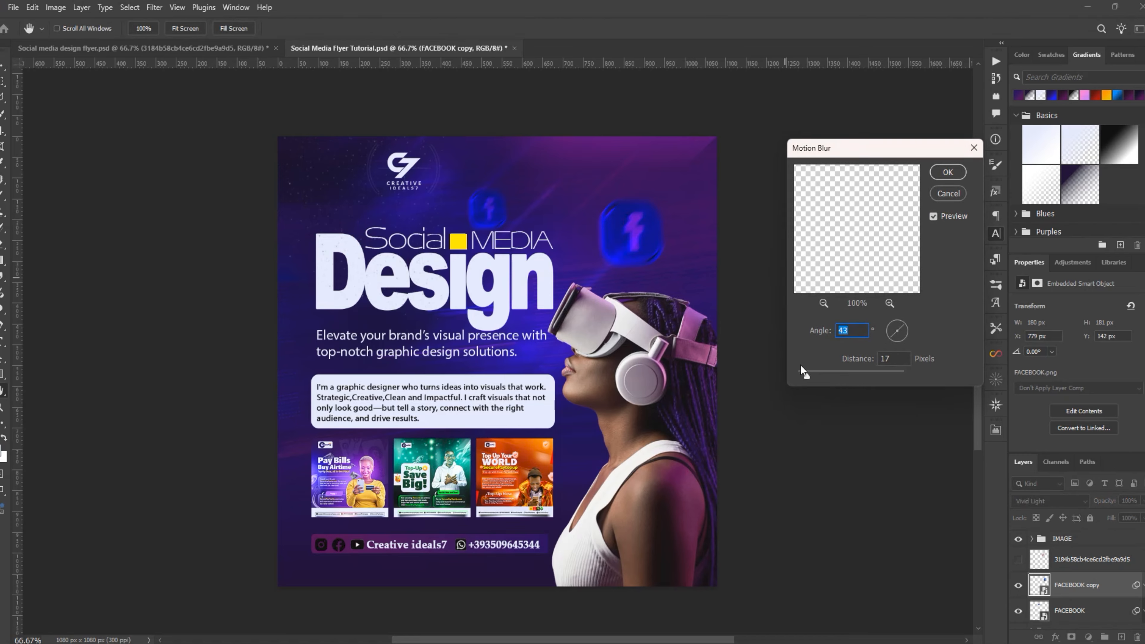
left_click_drag(805, 378, 861, 381)
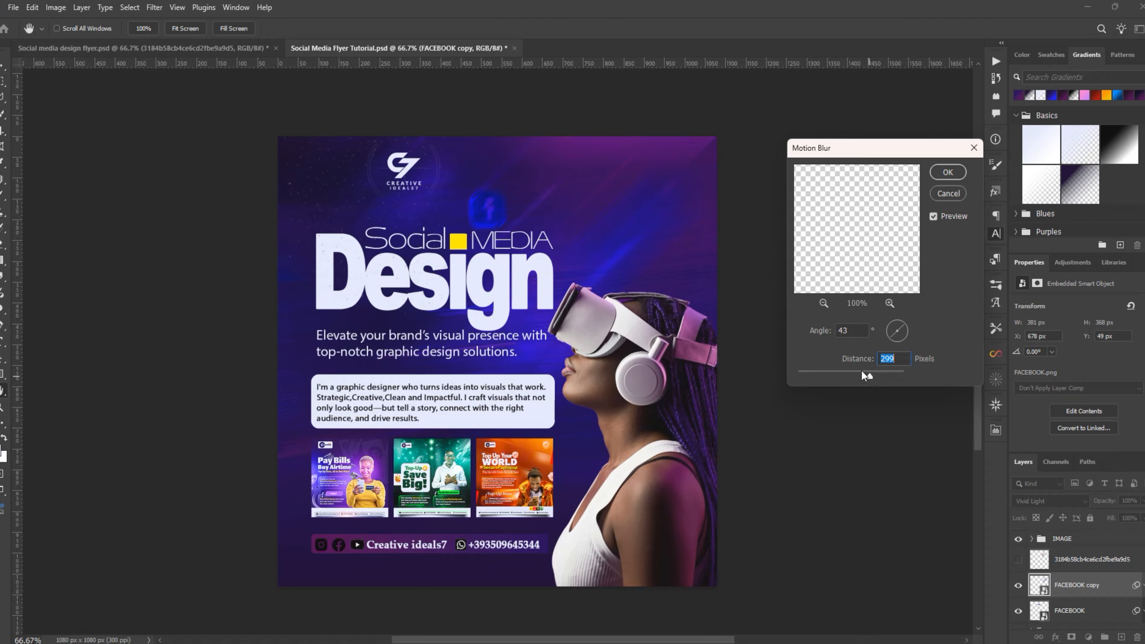
left_click_drag(870, 375, 857, 377)
left_click(947, 173)
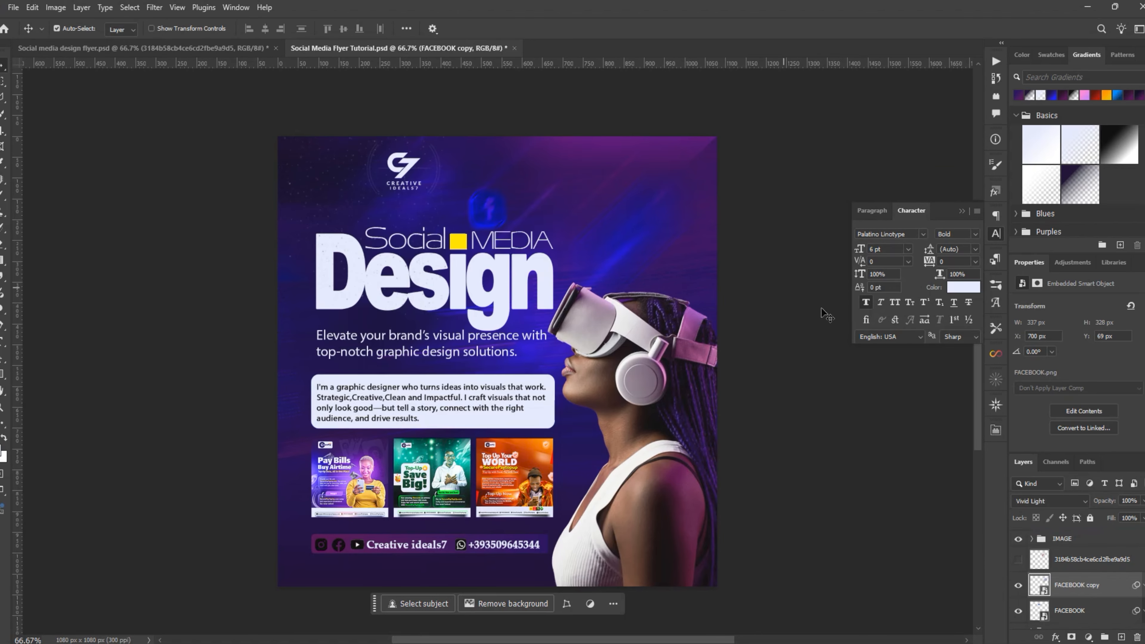
Set the blurred Facebook copy's blend mode to Pin Light and move it to about X 643 px, Y 78 px.
left_click(1043, 501)
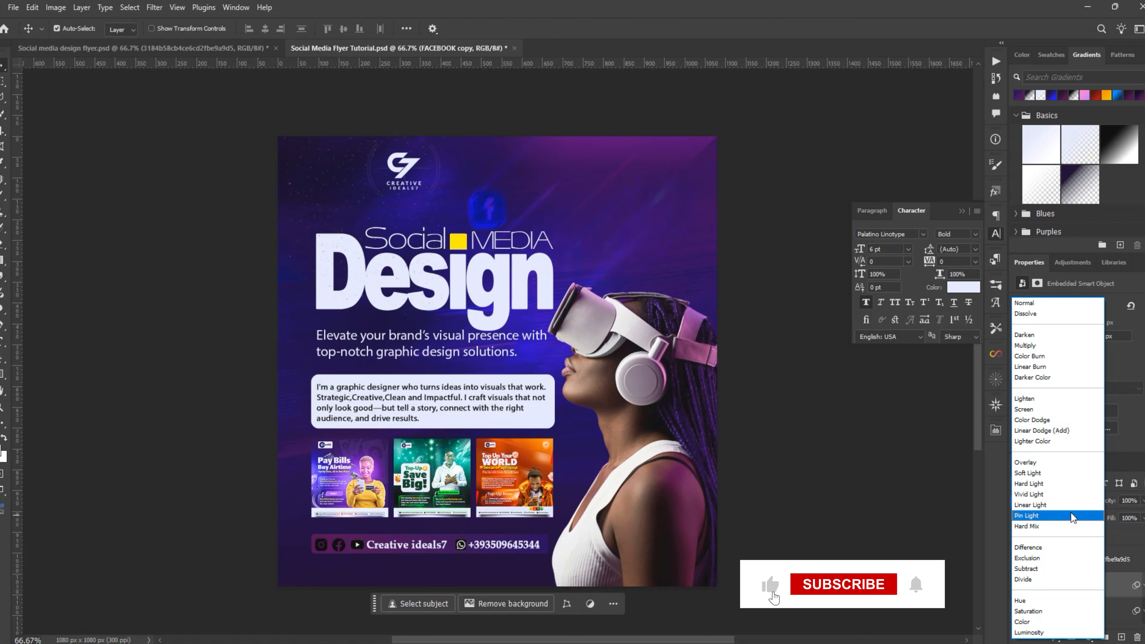
left_click(1037, 515)
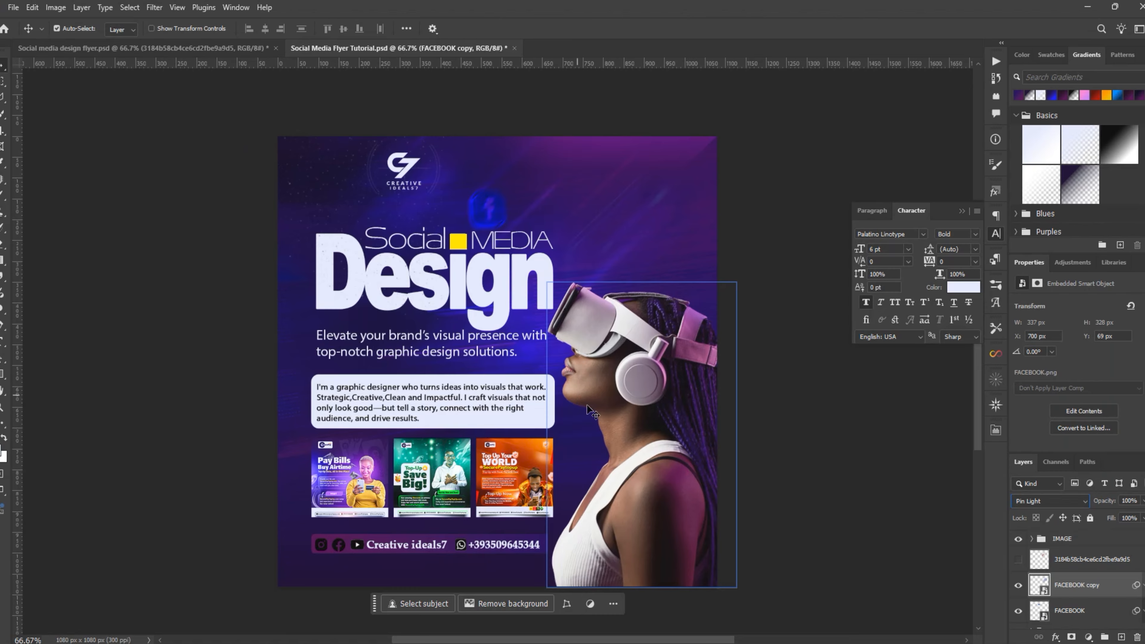
key("ctrl")
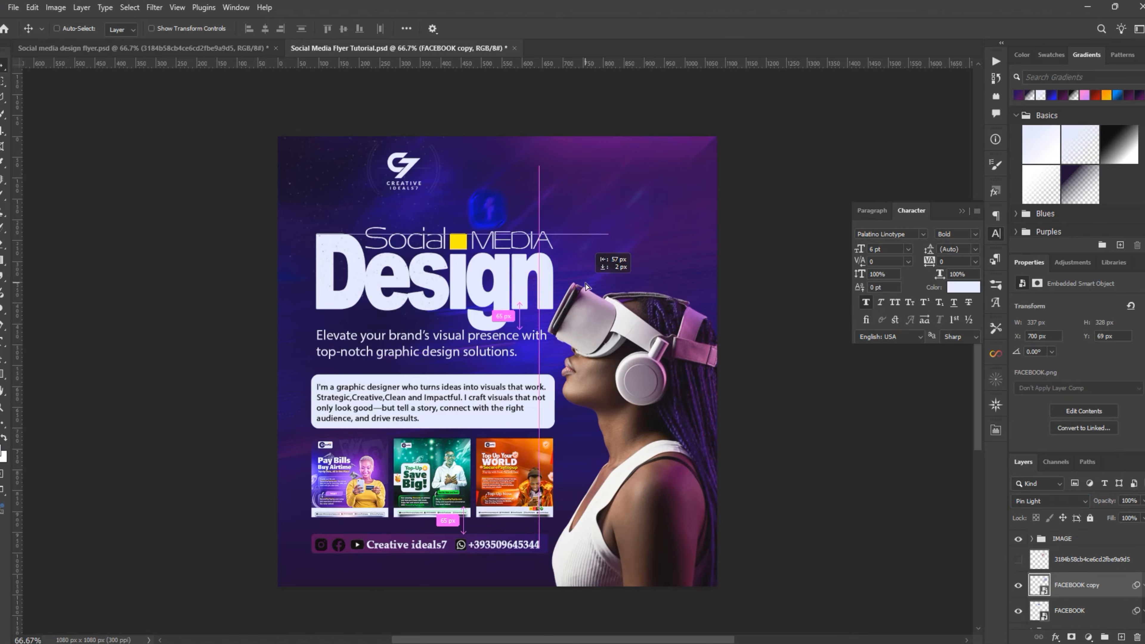
left_click_drag(586, 289, 586, 289)
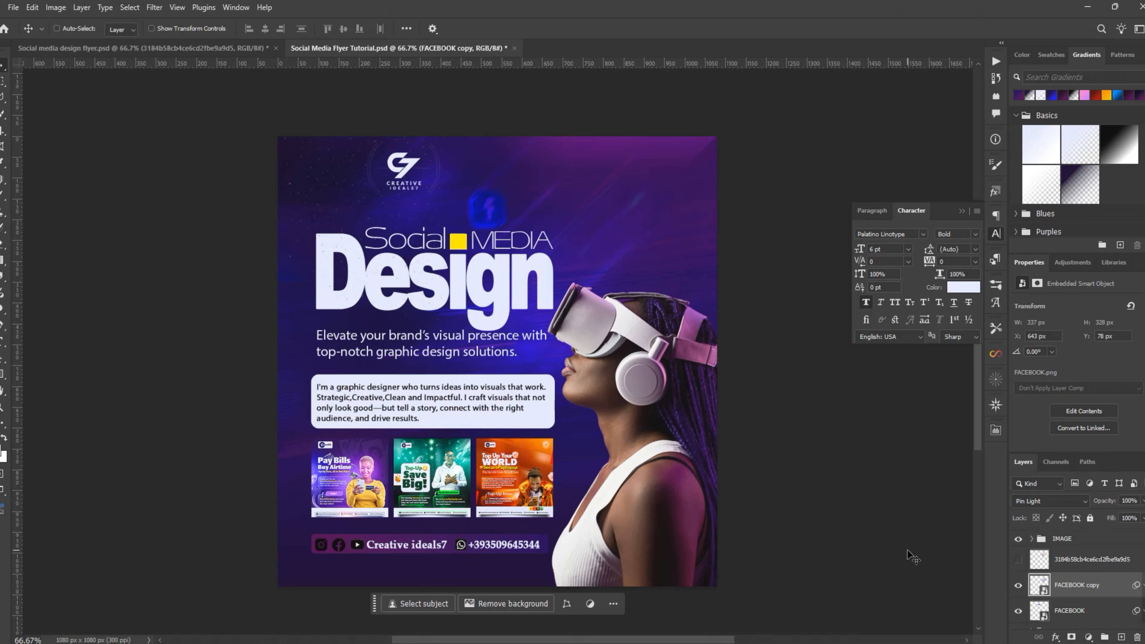
Duplicate the motion-blurred FACEBOOK copy layer and compare the result with the imported light streak shown and hidden.
key("ctrl+j")
left_click(1018, 560)
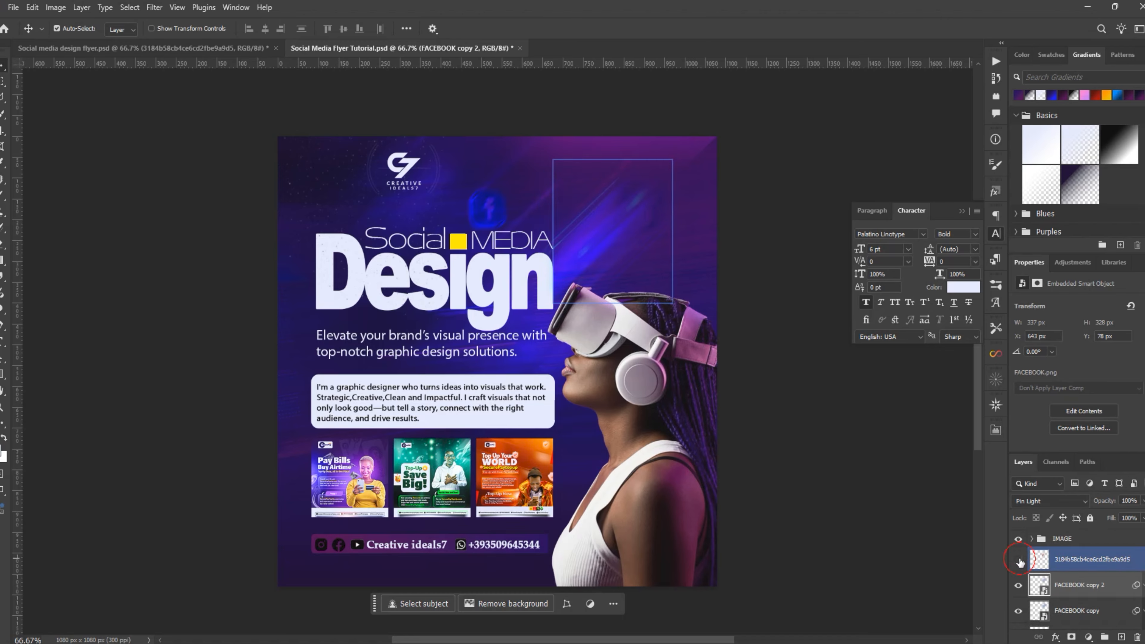
left_click(1019, 560)
Group the FACEBOOK layer and its two copies, name the group LIGHT, and save the document.
scroll(1077, 594, "down", 1)
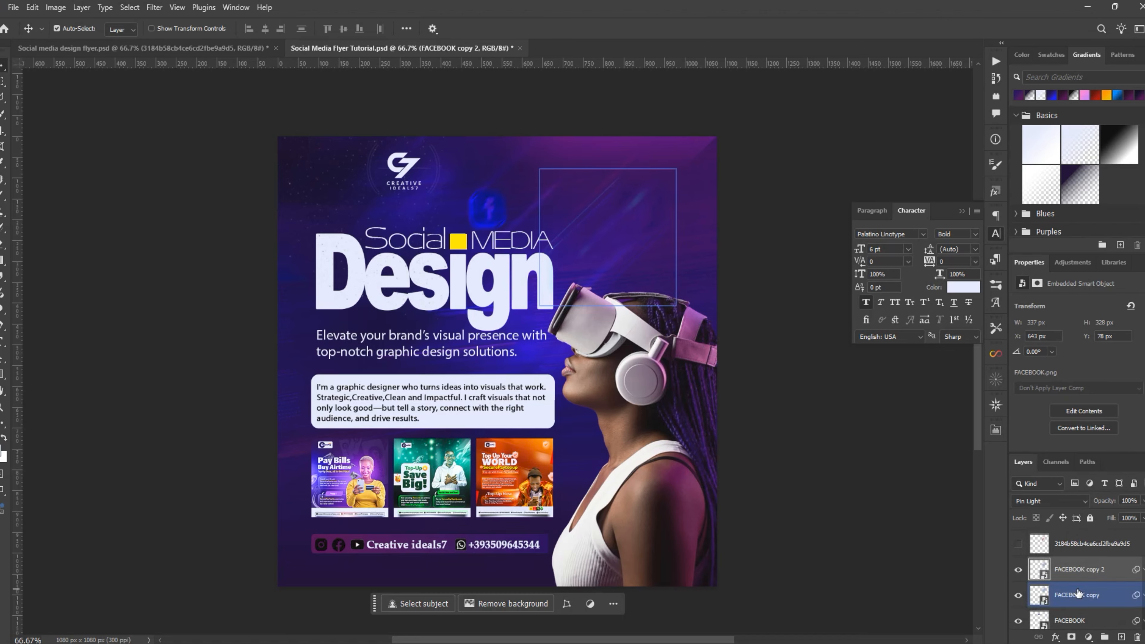
left_click(1092, 602, "ctrl")
scroll(1093, 604, "down", 1)
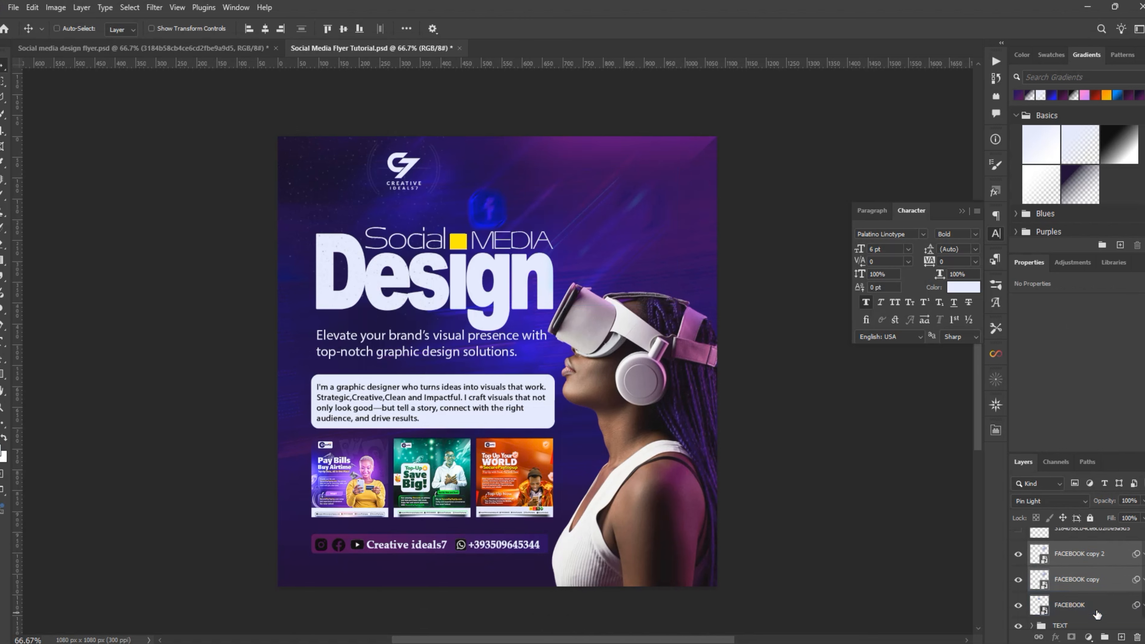
left_click(1096, 607, "ctrl")
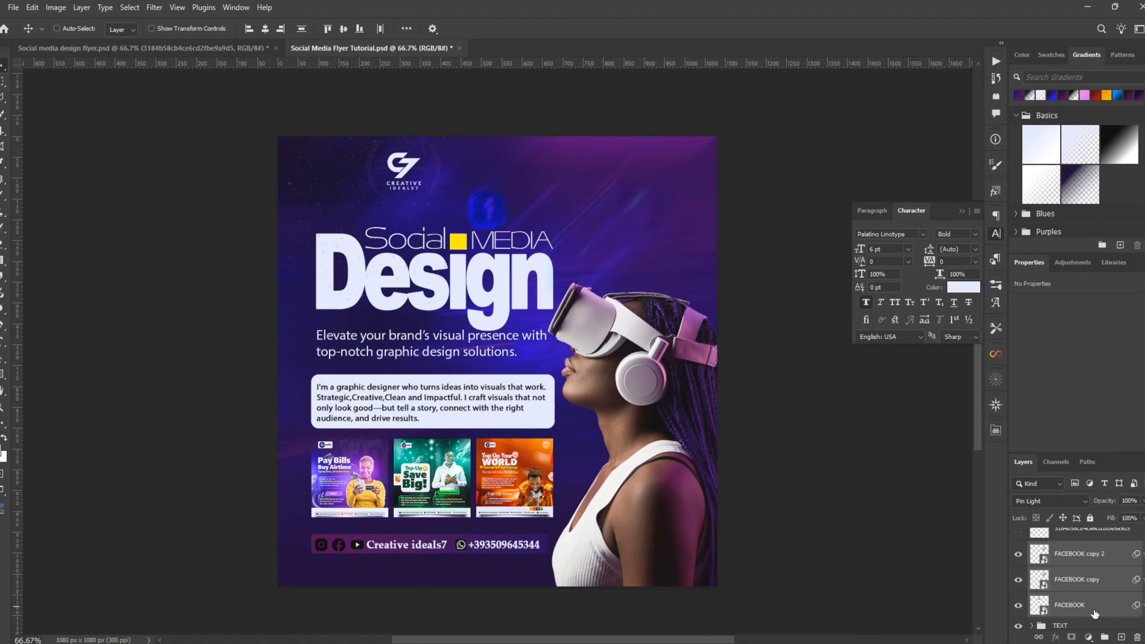
key("ctrl+g")
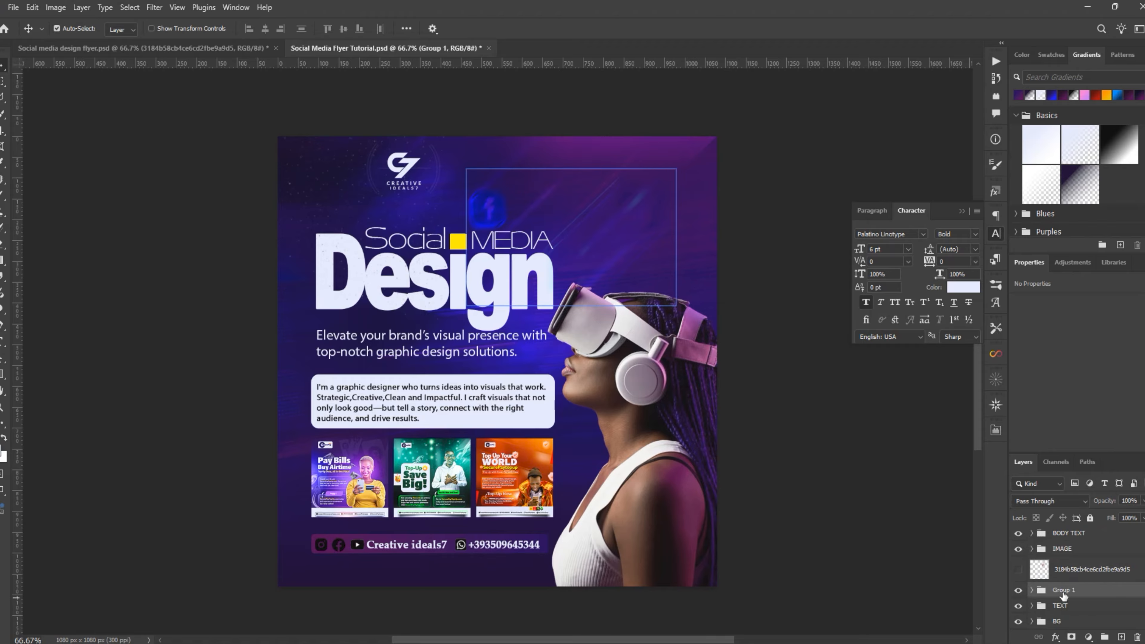
double_click(1061, 591)
type("LIGHT")
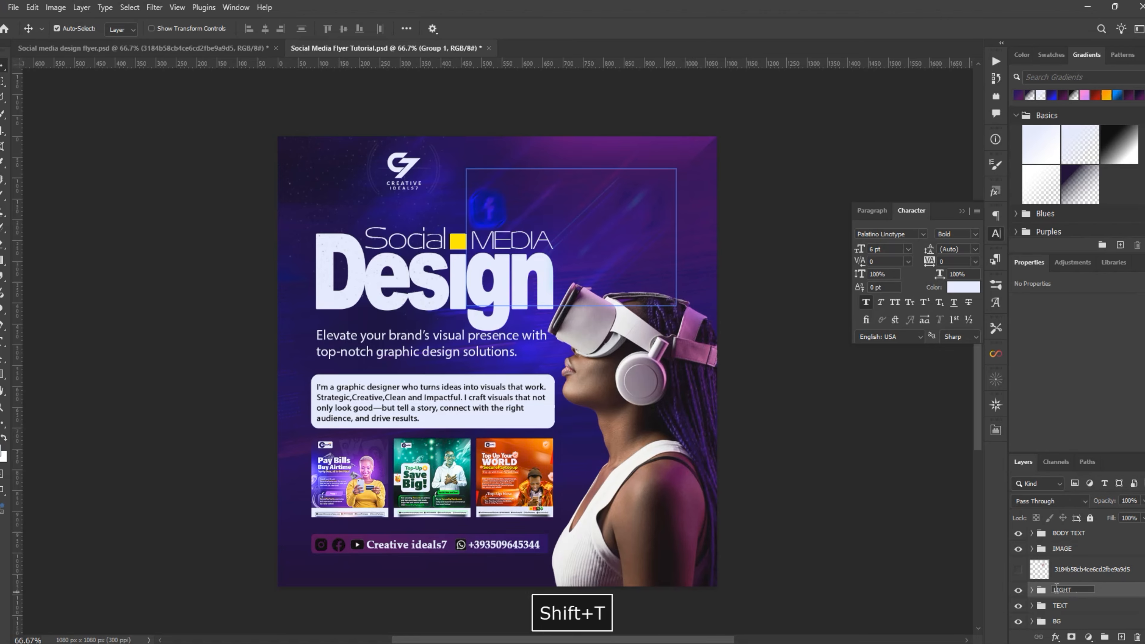
key("Return")
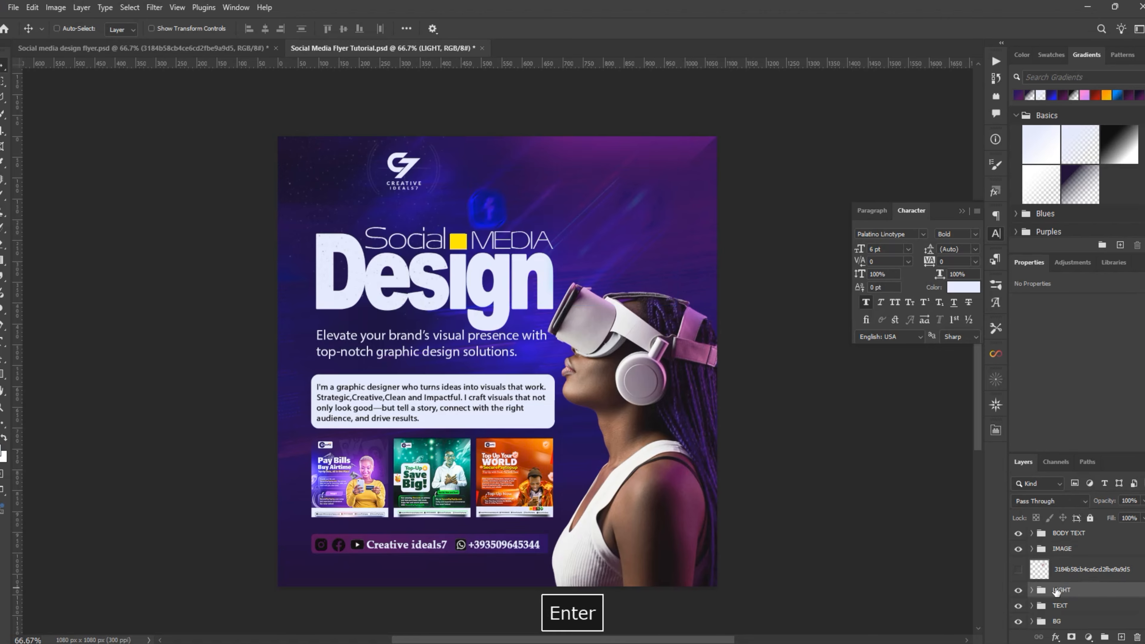
key("ctrl+s")
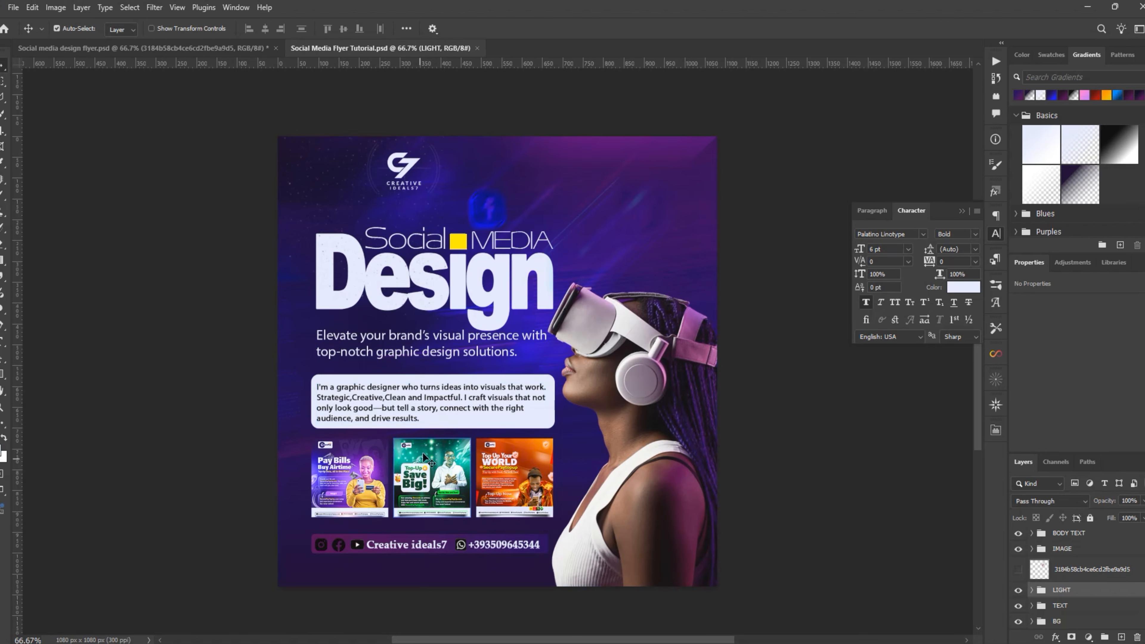
scroll(496, 439, "down", 2)
scroll(445, 438, "up", 1)
scroll(445, 439, "down", 3)
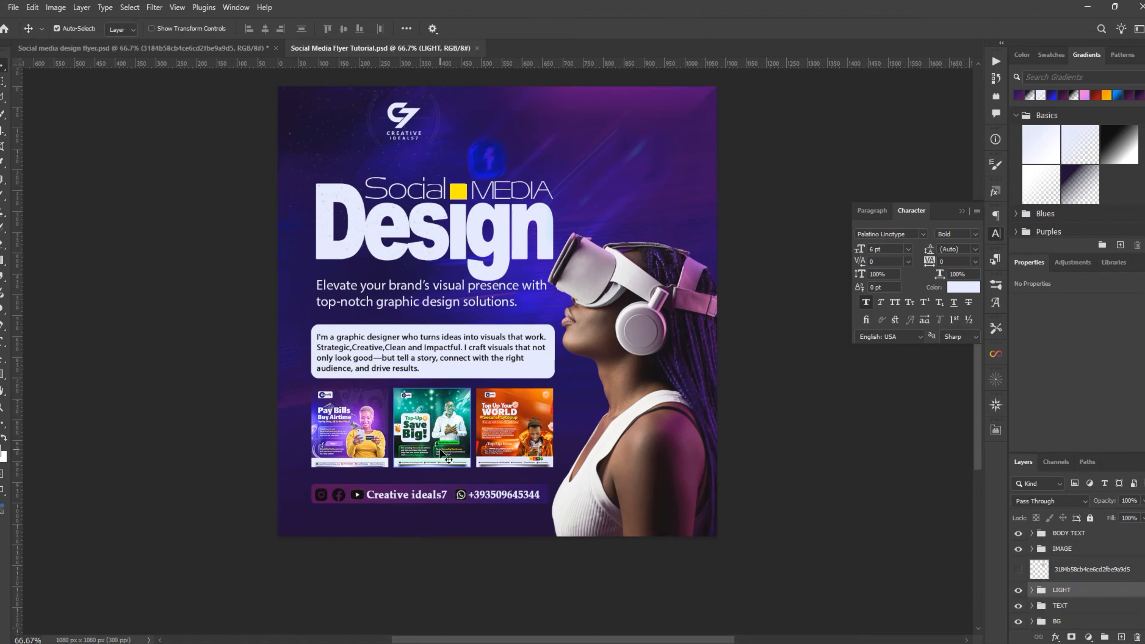
scroll(444, 438, "up", 2)
scroll(445, 437, "down", 3)
scroll(445, 438, "up", 3)
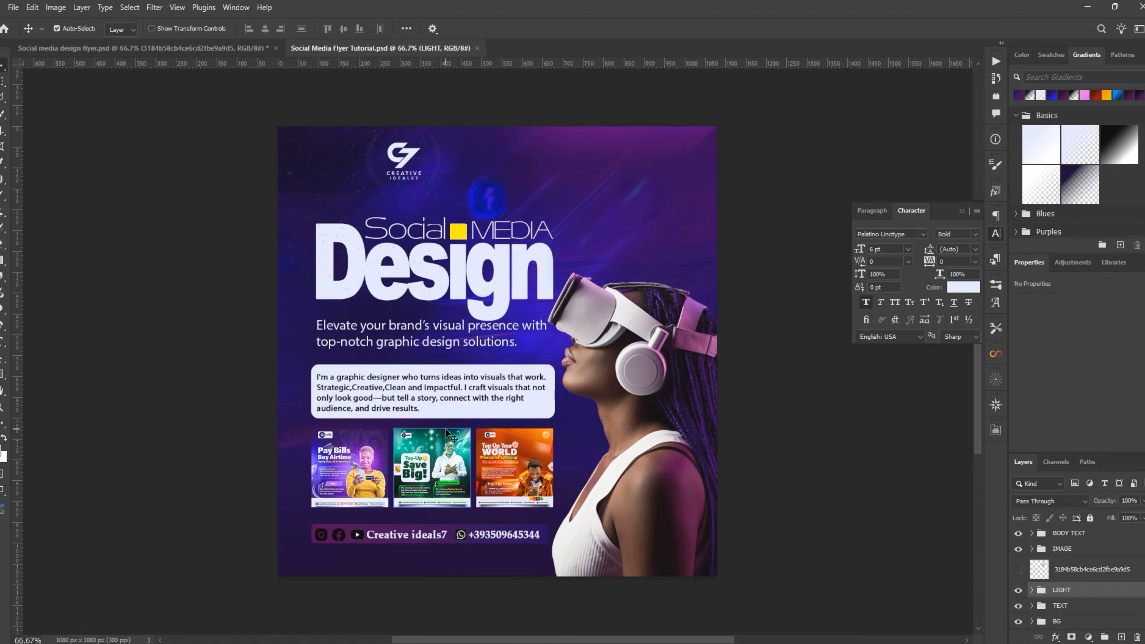
key("ctrl+s")
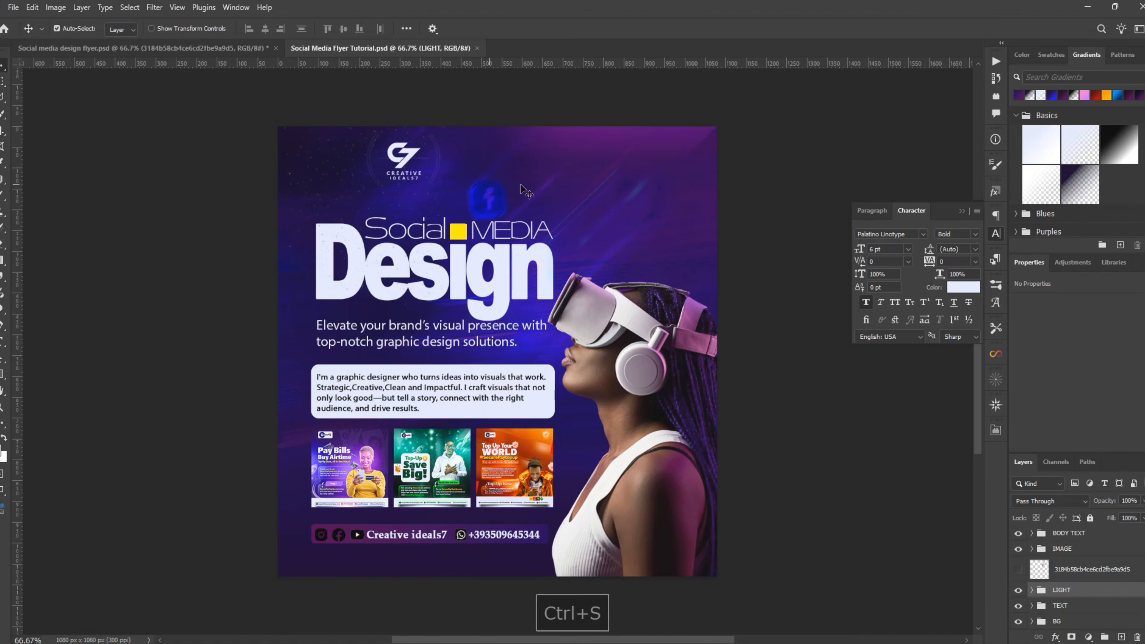
Copy the Layer 27 copy 2 glow from Social media design flyer.psd into Social Media Flyer Tutorial.psd, over the woman.
left_click(225, 45)
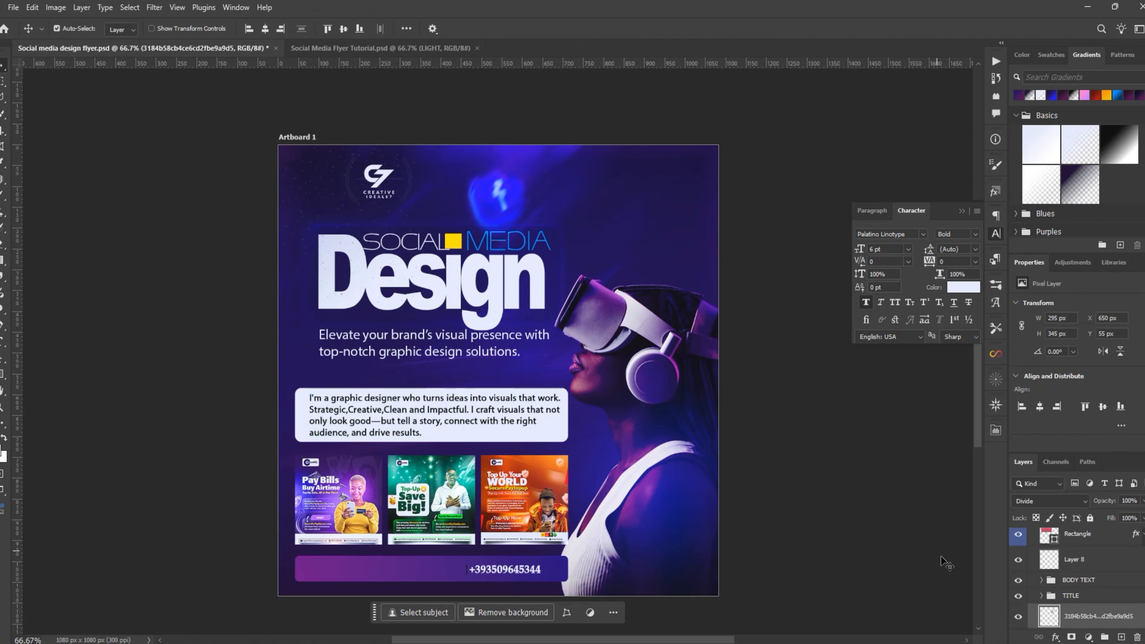
scroll(1074, 586, "up", 2)
left_click(1075, 586)
scroll(1074, 586, "up", 1)
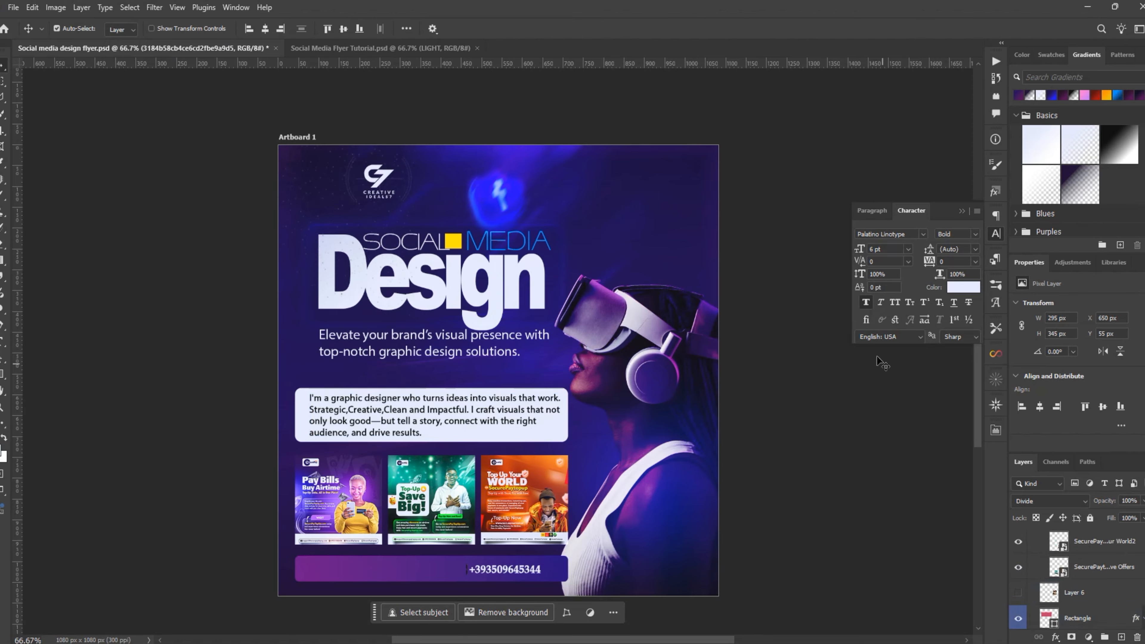
scroll(1118, 589, "up", 5)
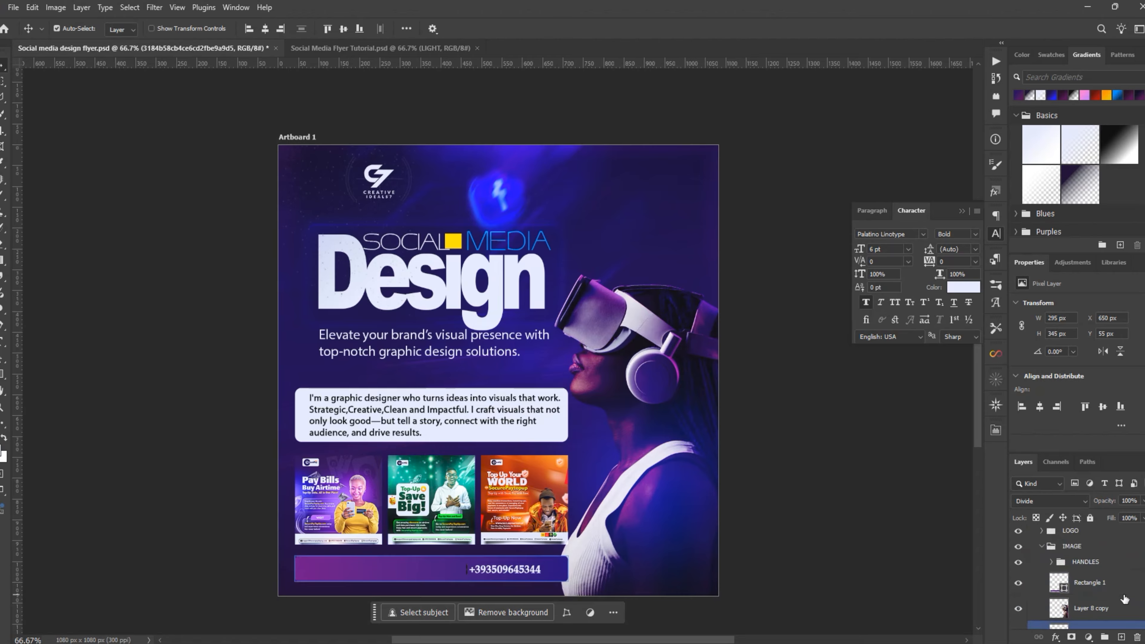
left_click(1110, 589)
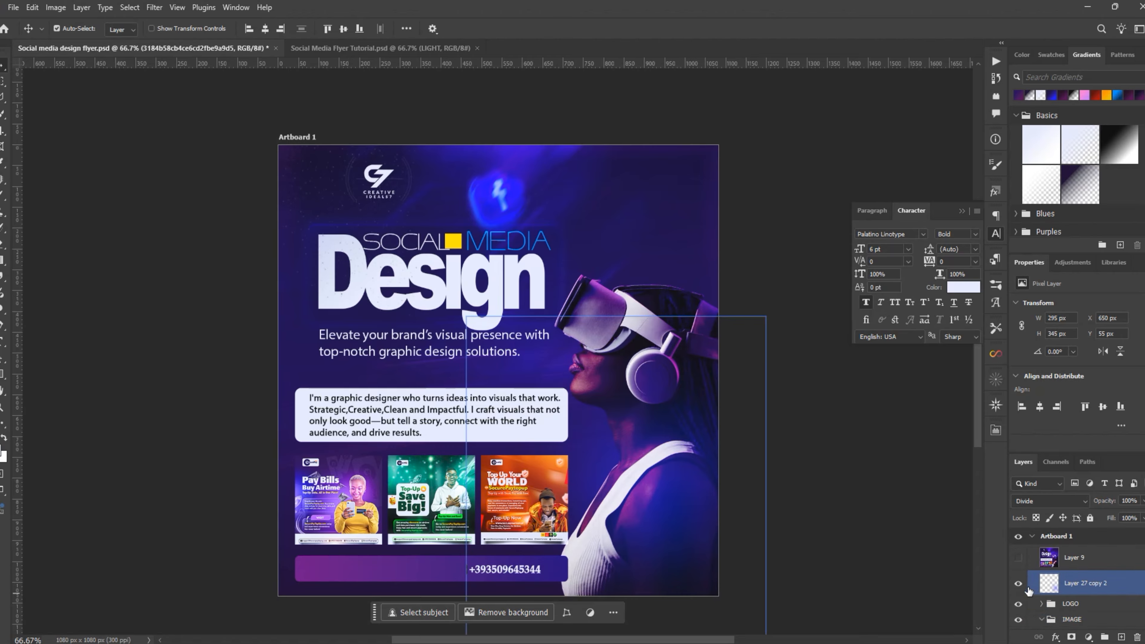
left_click_drag(669, 533, 292, 47)
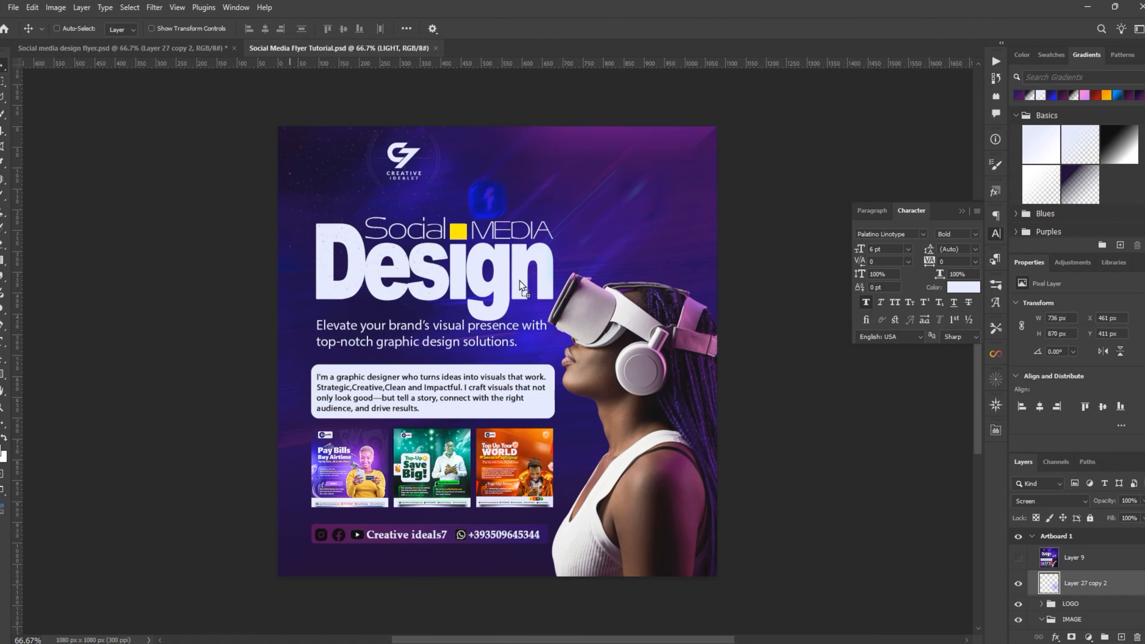
left_click_drag(519, 280, 631, 345)
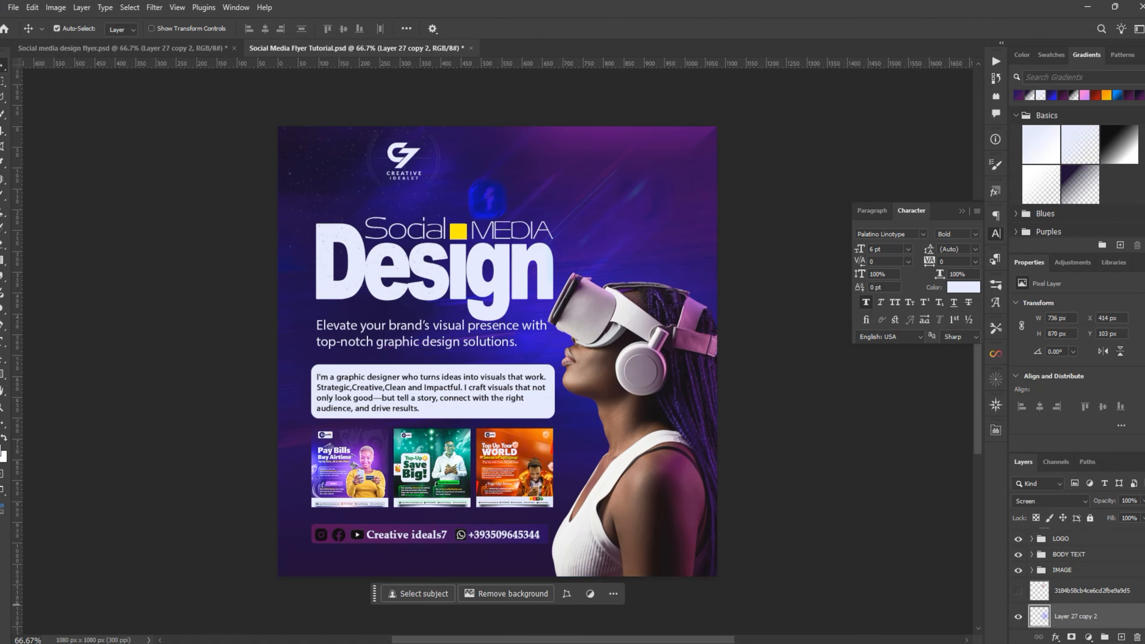
Place the imported glow layer above HANDLES in the layer order, at about X 411 px, Y 136 px, and hide it.
left_click_drag(1104, 625, 1104, 527)
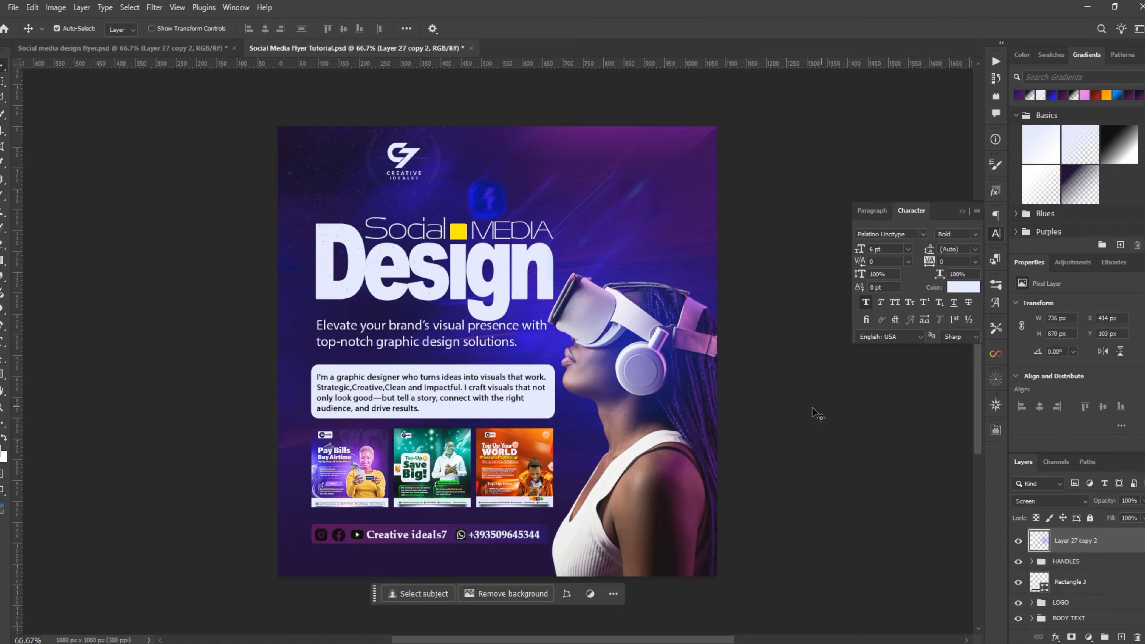
left_click_drag(629, 339, 624, 367)
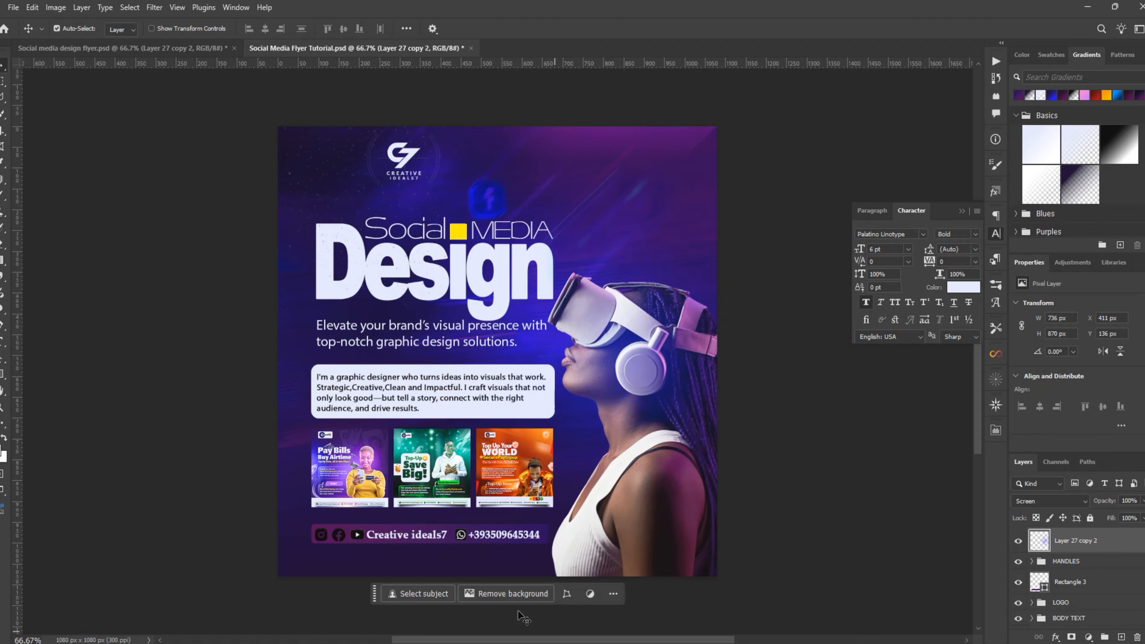
left_click(1018, 542)
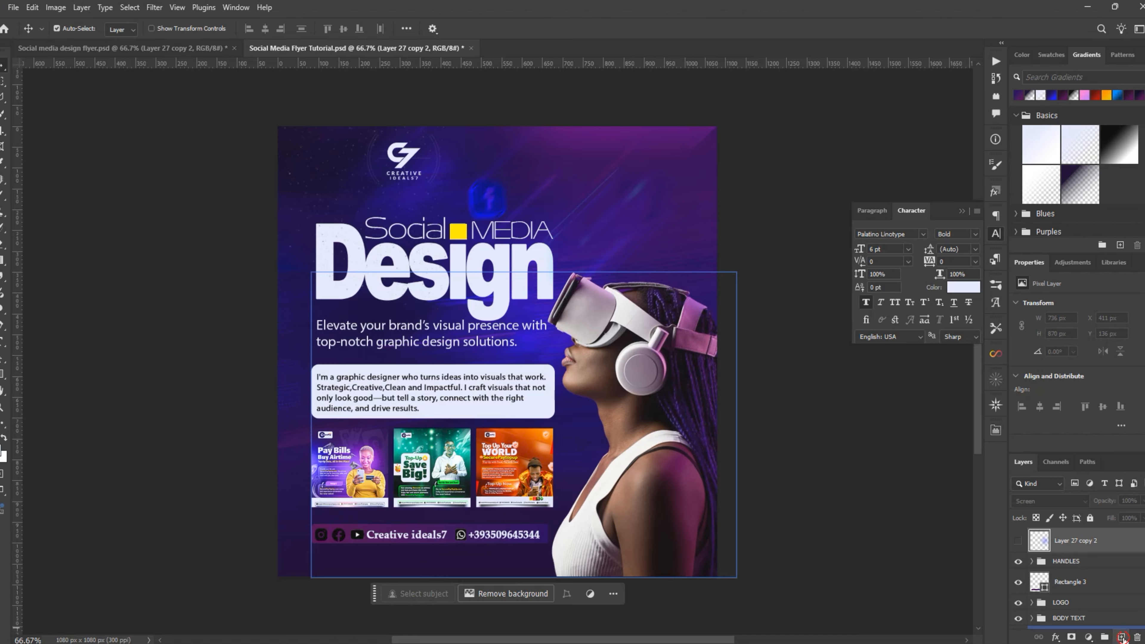
Add a new layer above the hidden glow and set up a 600 px Soft Round brush with 100% flow.
left_click(1122, 637)
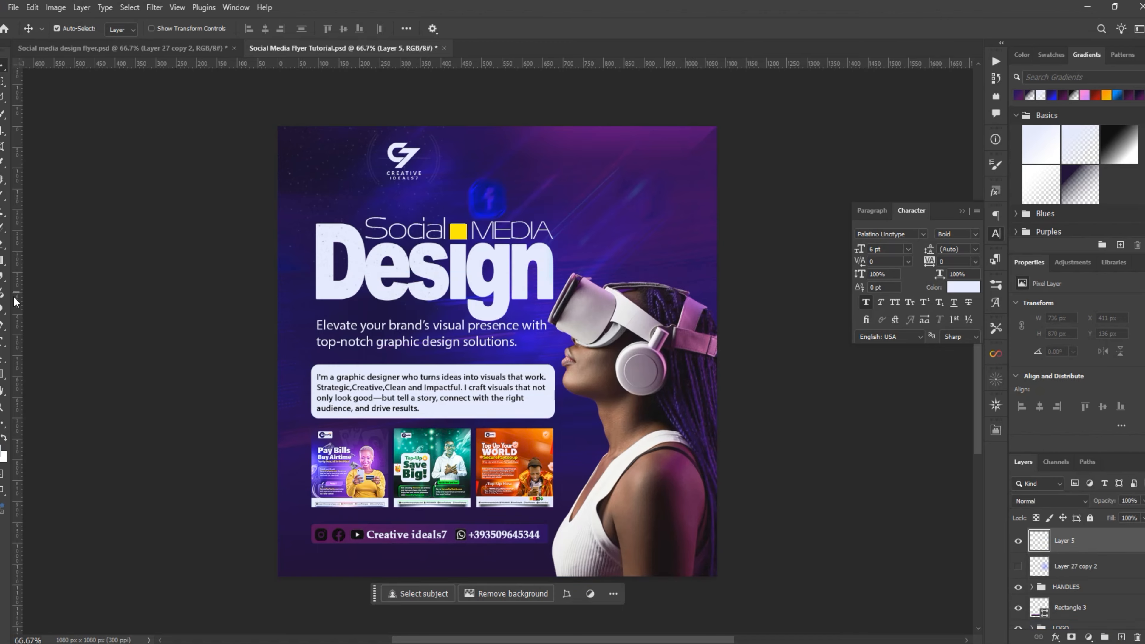
key("b")
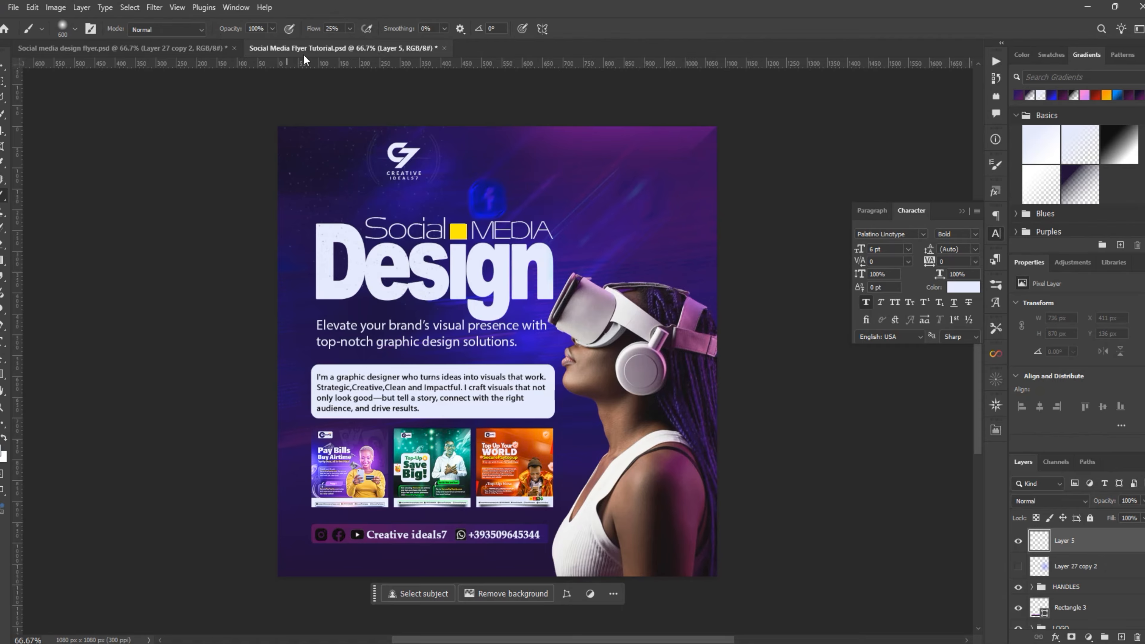
left_click_drag(311, 31, 502, 41)
left_click(75, 29)
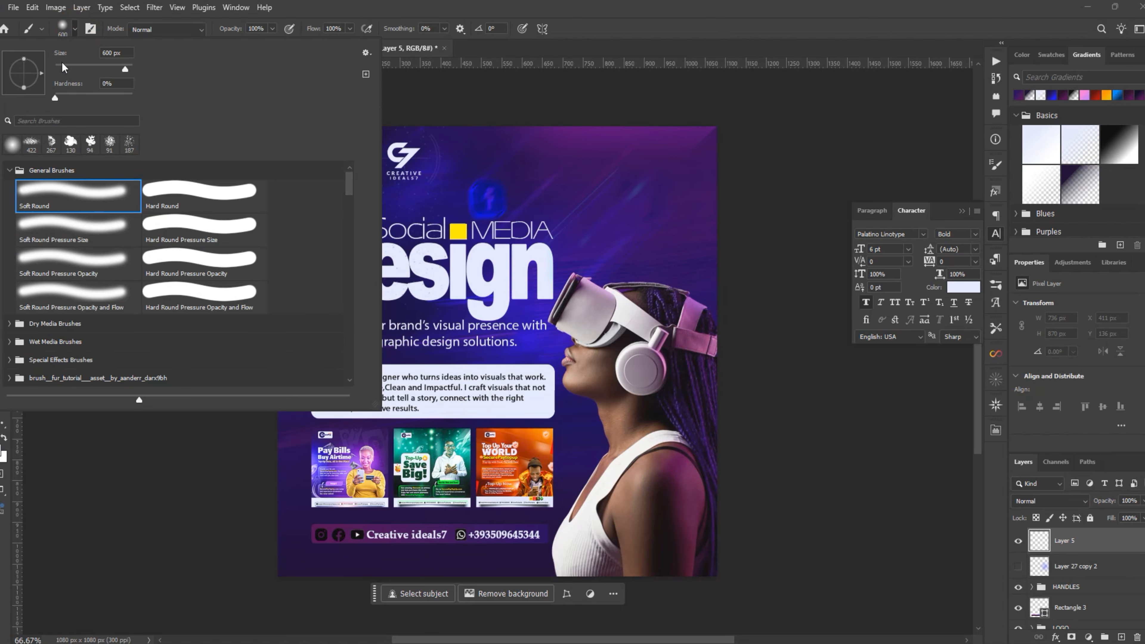
left_click(75, 29)
left_click(75, 29)
left_click(290, 14)
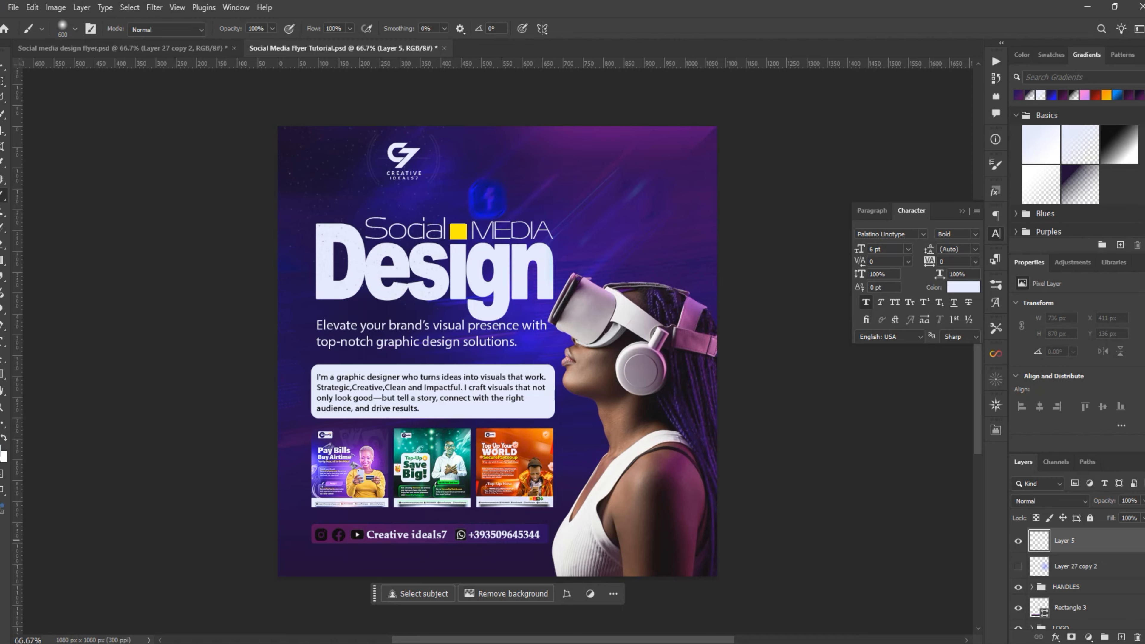
Sample the blue of the Facebook icon and brighten it to foreground colour 0300ff.
left_click(3, 453)
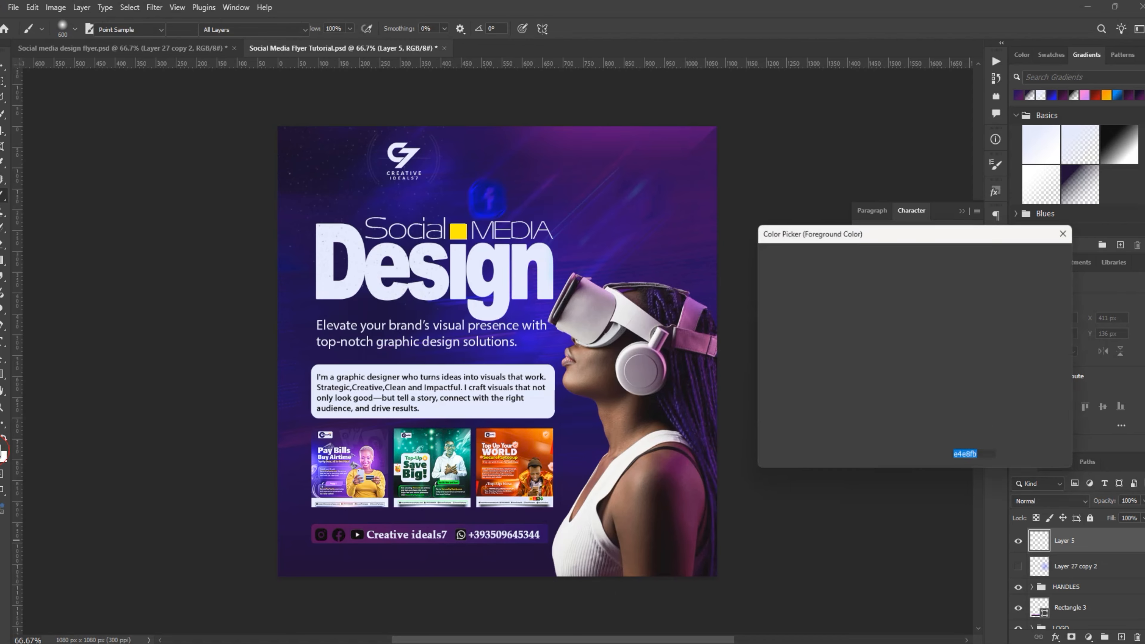
left_click(491, 212)
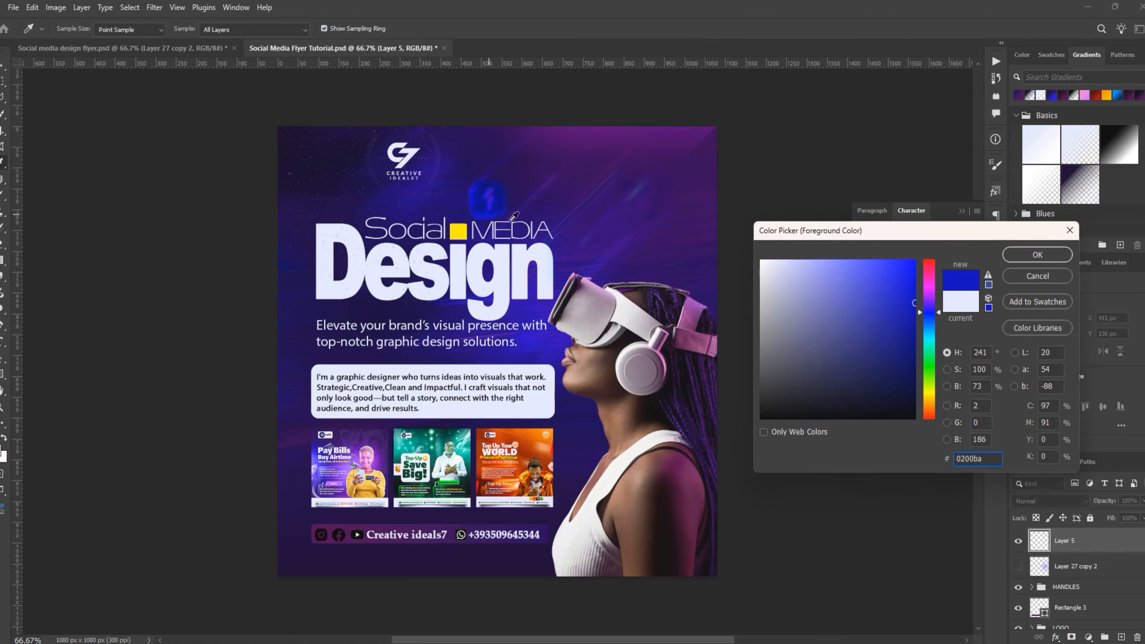
left_click_drag(907, 280, 937, 236)
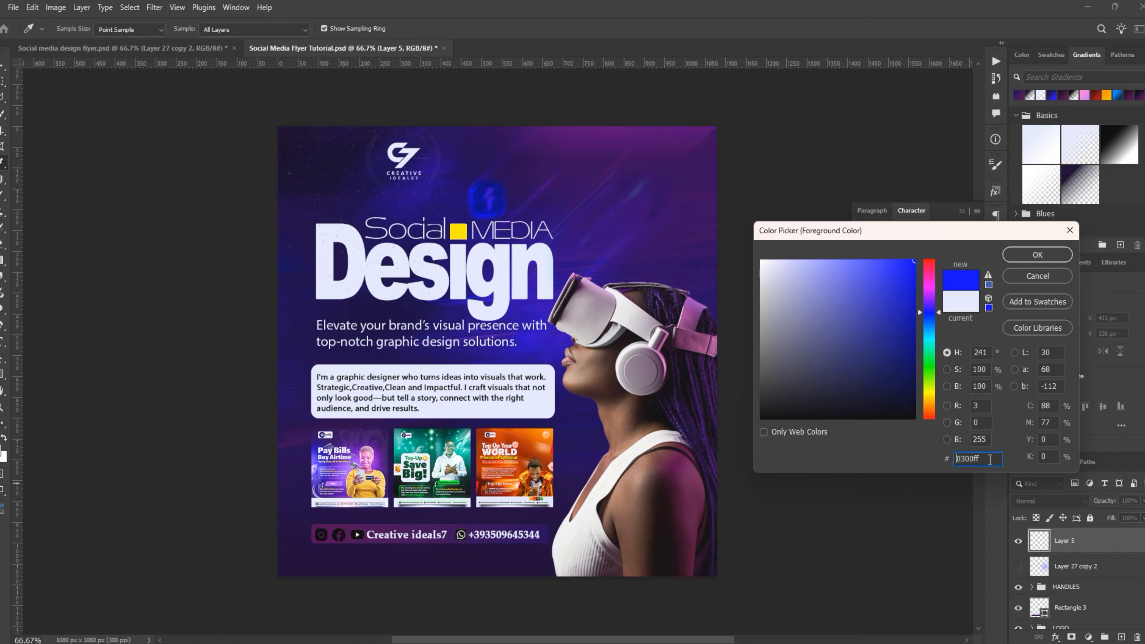
left_click_drag(986, 459, 938, 459)
left_click_drag(990, 458, 933, 458)
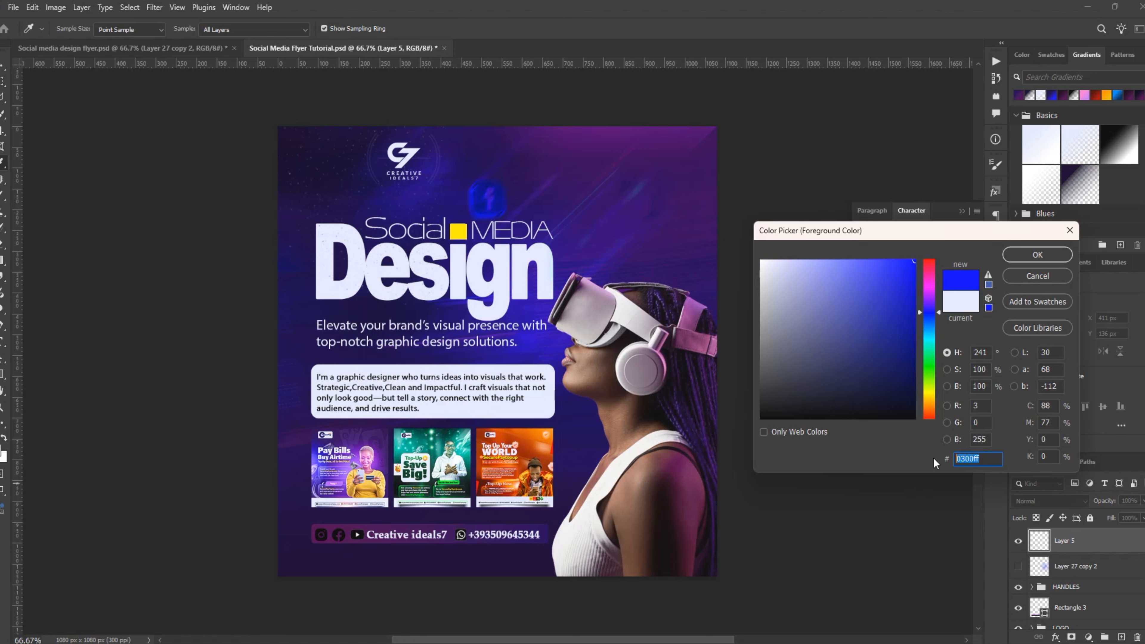
left_click(1022, 256)
Paint one soft blue spot on the new layer and move it over the headphones, at about X 488 px, Y 39 px.
key("b")
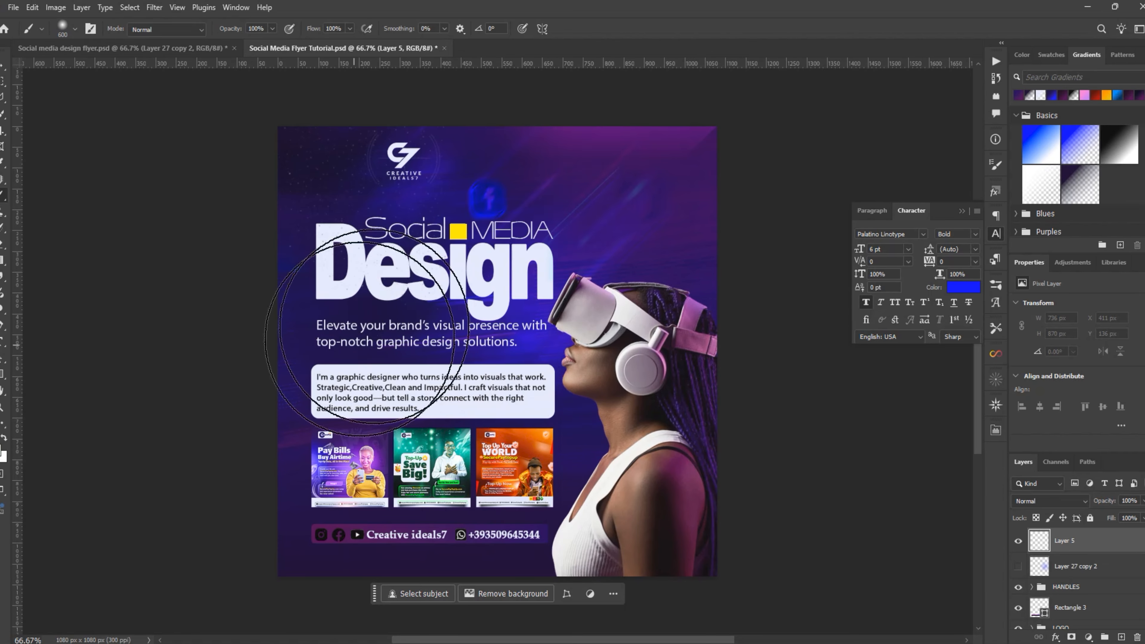
left_click(445, 341)
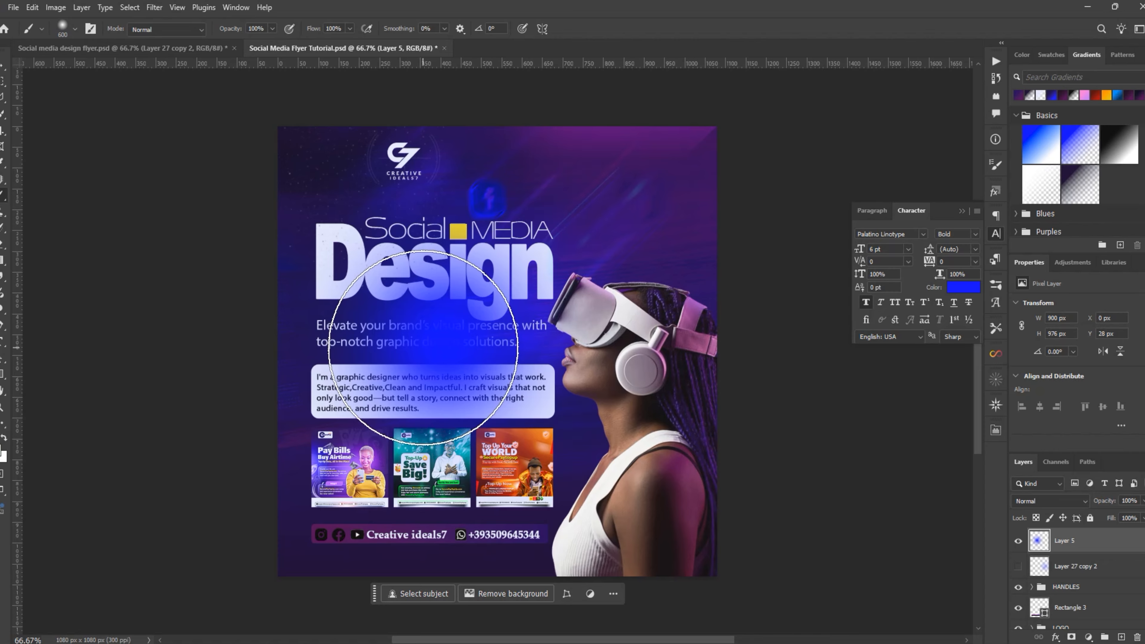
key("v")
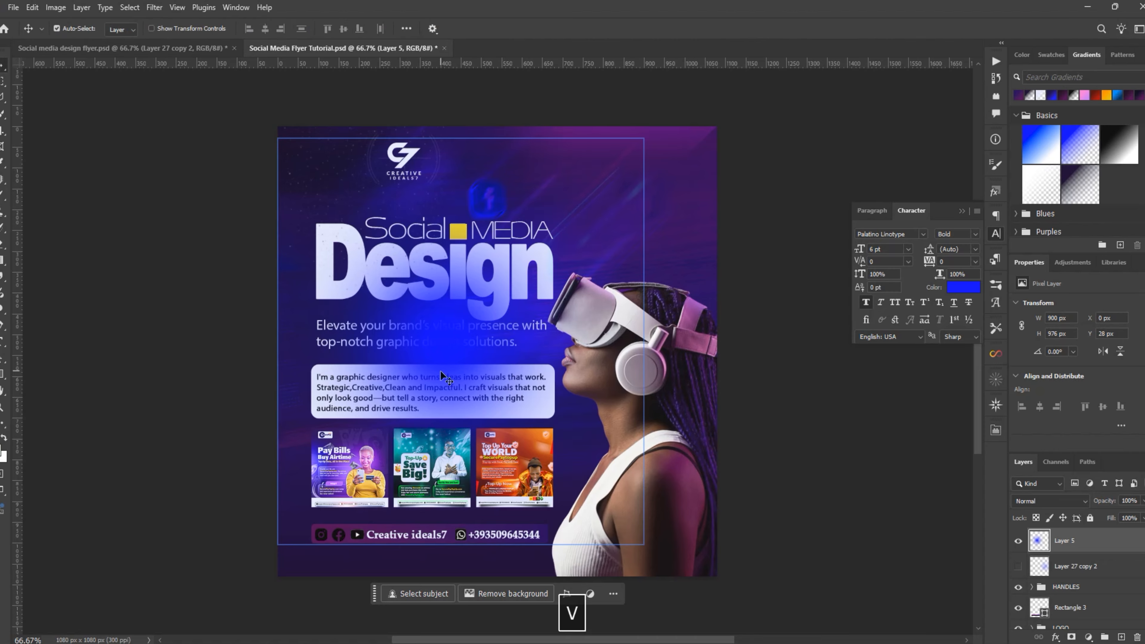
mouse_move(451, 359)
left_mouse_down()
mouse_move(621, 351)
mouse_move(646, 367)
mouse_move(641, 351)
mouse_move(652, 383)
left_mouse_up()
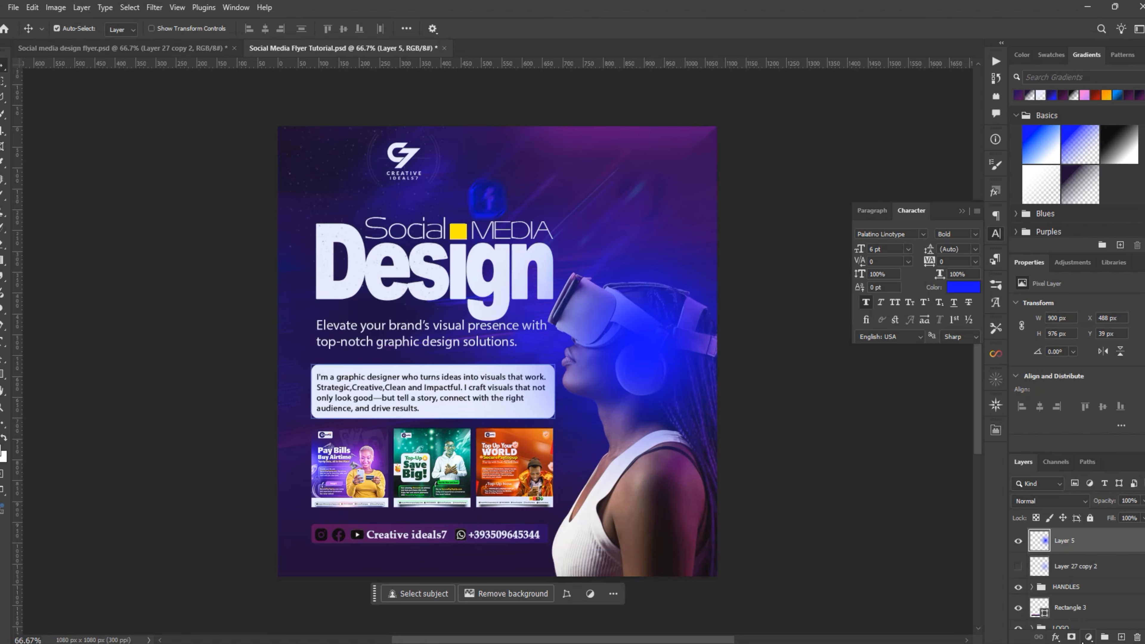
Set the blue glow layer's blend mode to Overlay and move it up above the headset, to about X 464 px, Y -404 px.
left_click(1055, 499)
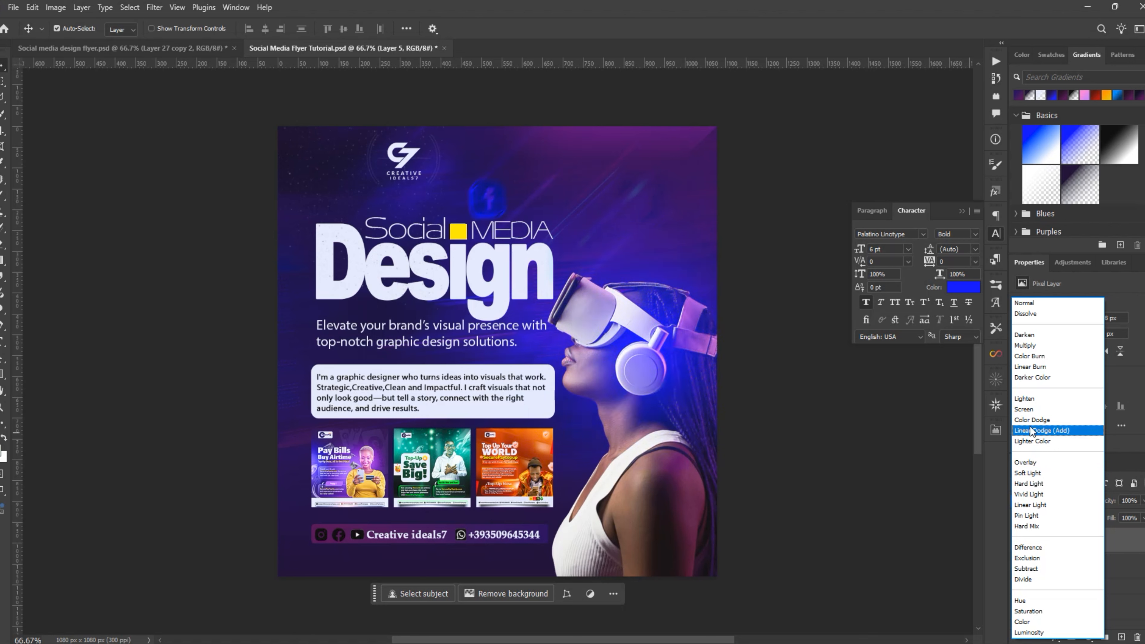
left_click(1033, 462)
left_click(1039, 588)
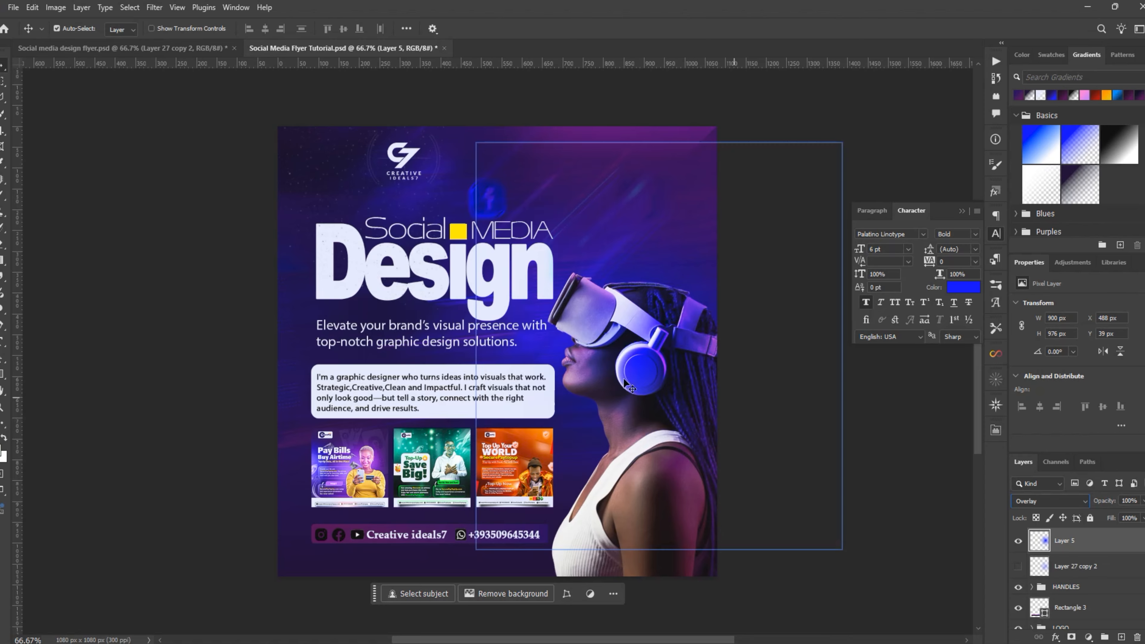
left_click_drag(650, 372, 635, 189, "ctrl")
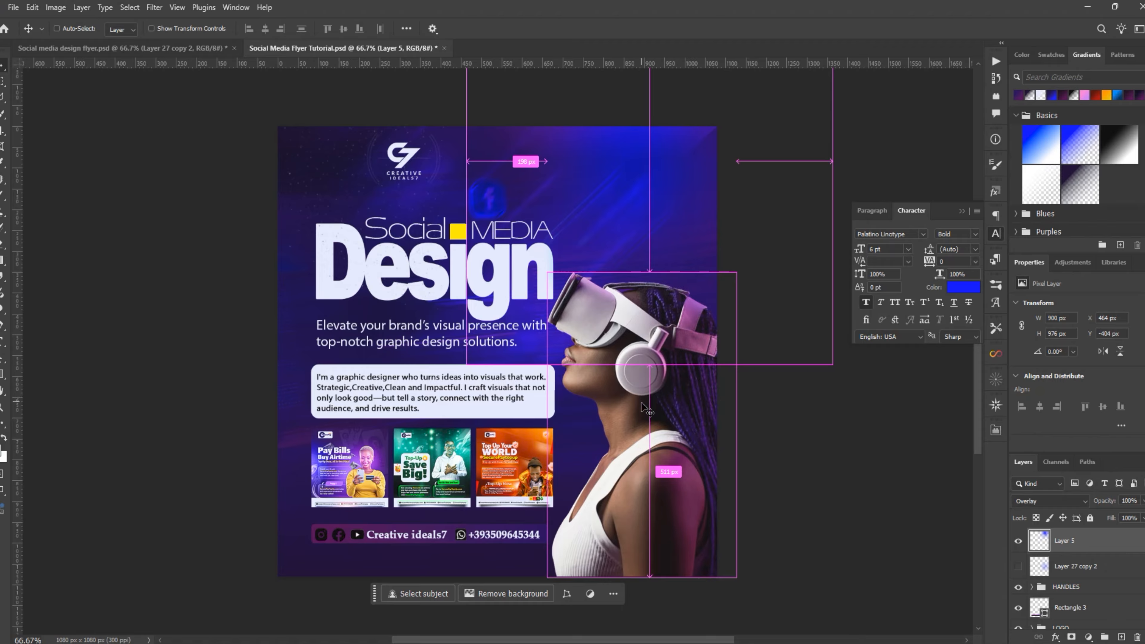
Place a duplicate of the blue glow over the headphones, scaled to about 71% at about X 567 px, Y 217 px, and save the flyer.
key("ctrl+j")
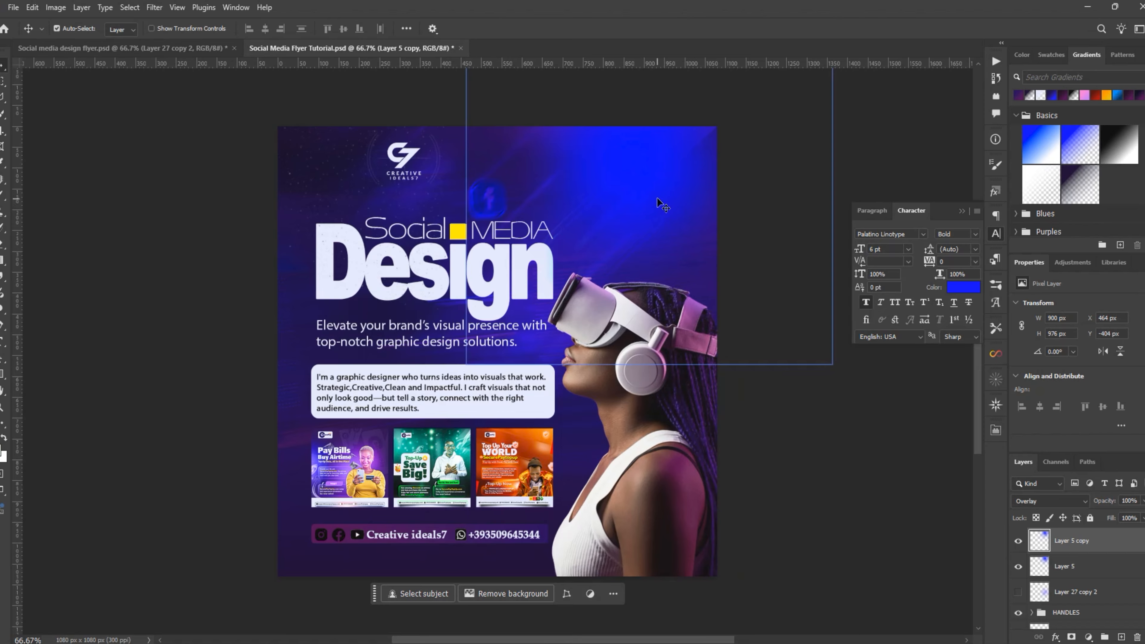
left_click_drag(657, 198, 661, 367, "ctrl+shift")
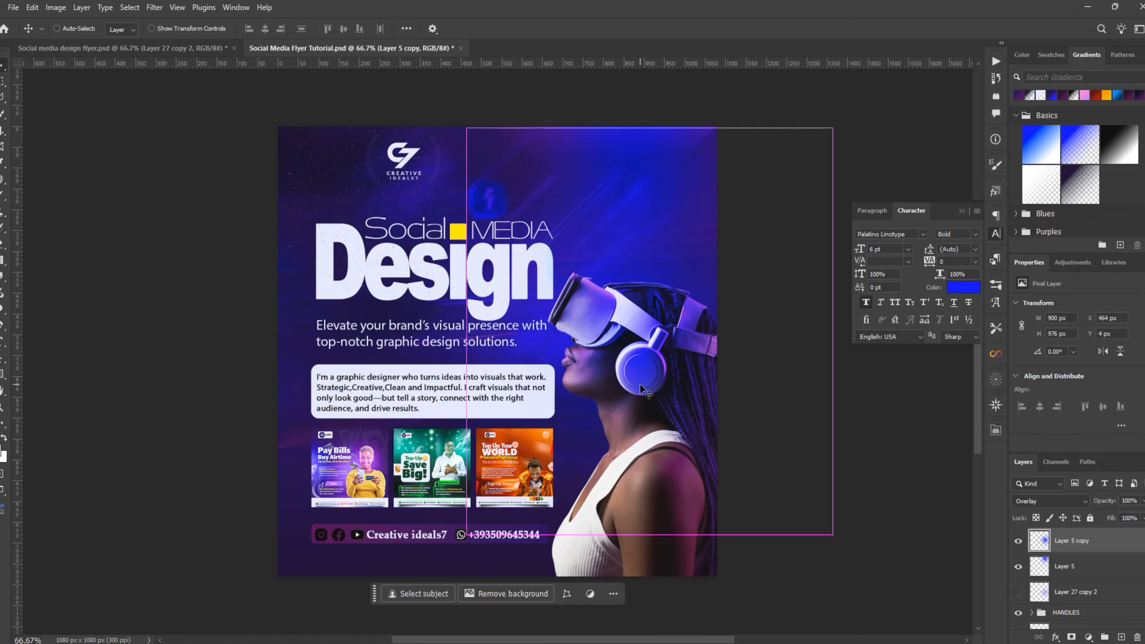
key("ctrl+t")
left_click_drag(833, 535, 775, 481, "alt+shift")
left_click_drag(682, 369, 671, 392)
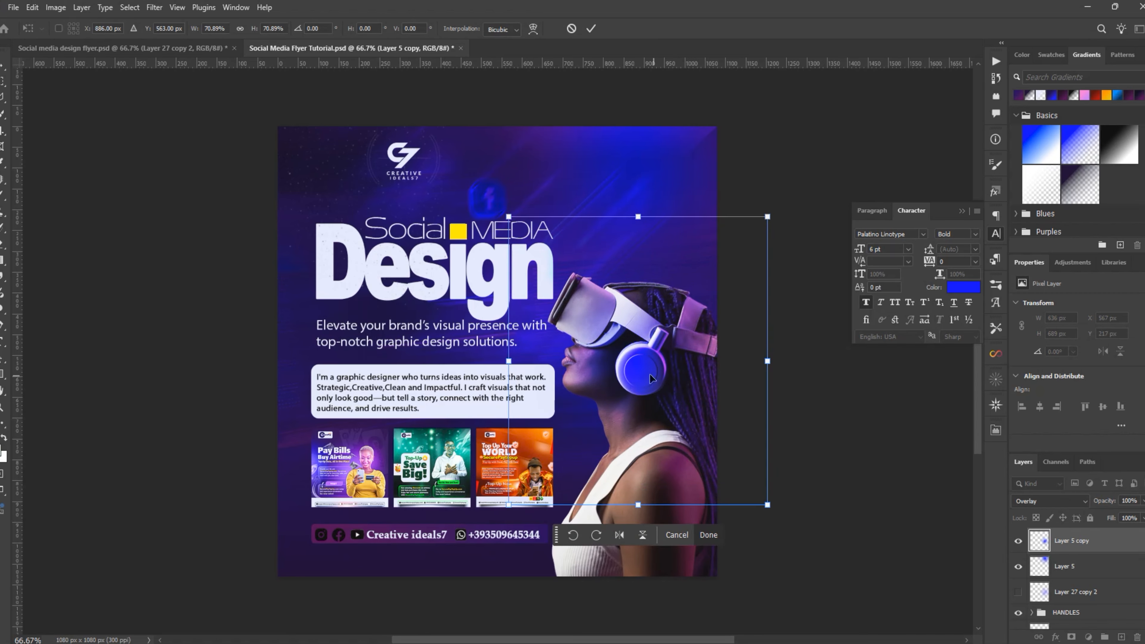
left_click(591, 28)
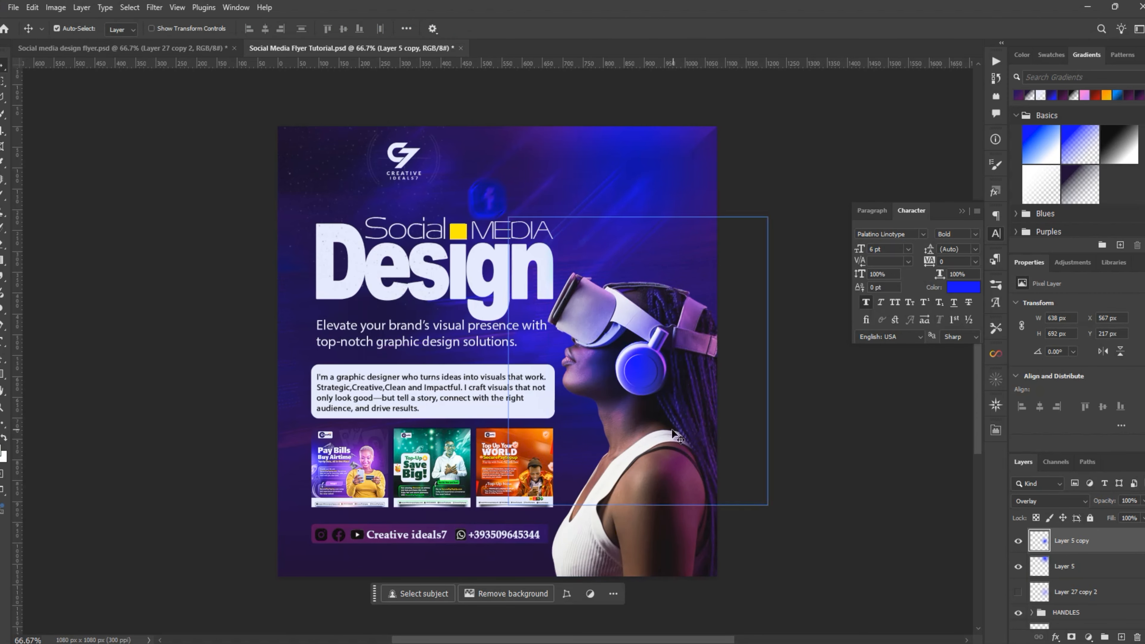
key("ctrl+s")
left_click(960, 212)
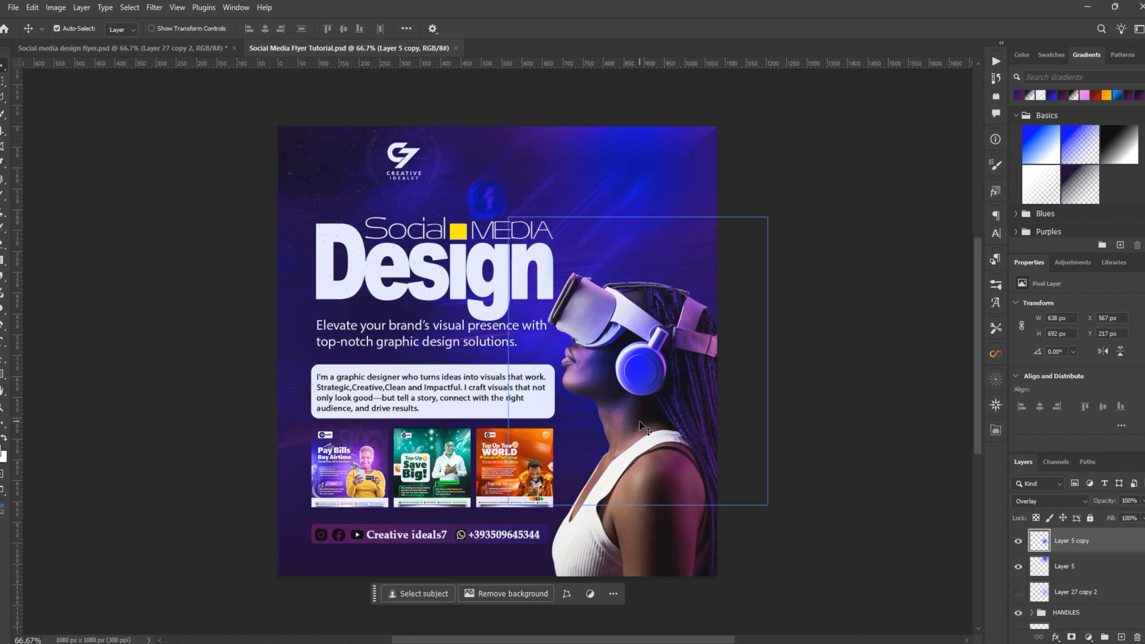
Shift the hue of the glow copy over the headphones to +34 with Hue/Saturation and save the flyer.
key("ctrl+u")
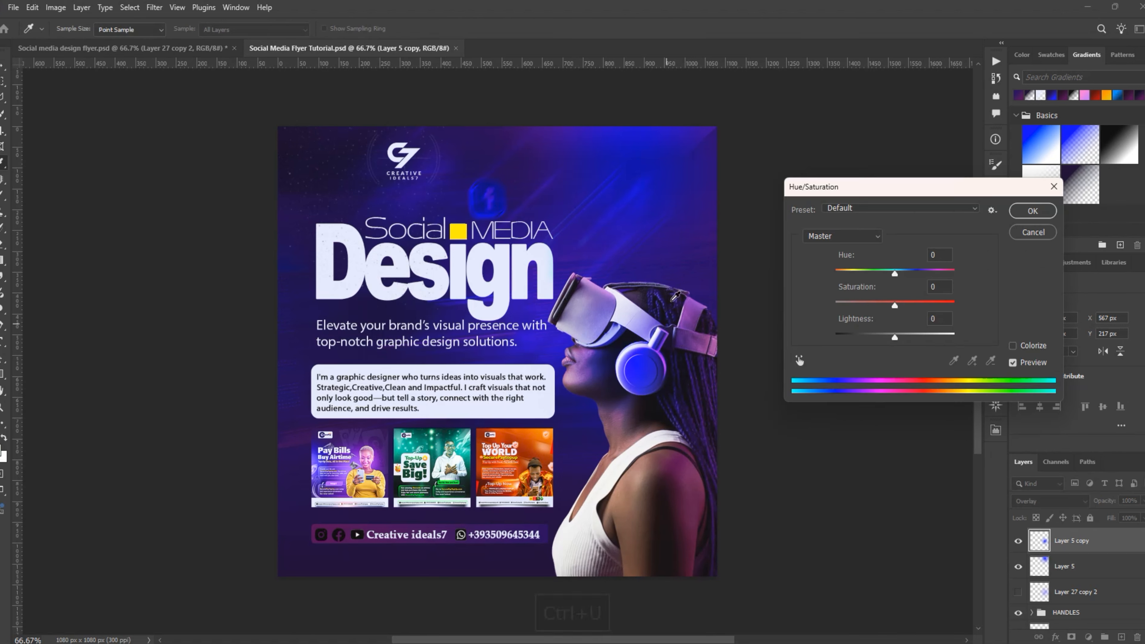
mouse_move(875, 191)
left_mouse_down()
mouse_move(800, 158)
mouse_move(807, 173)
mouse_move(868, 184)
mouse_move(867, 195)
left_mouse_up()
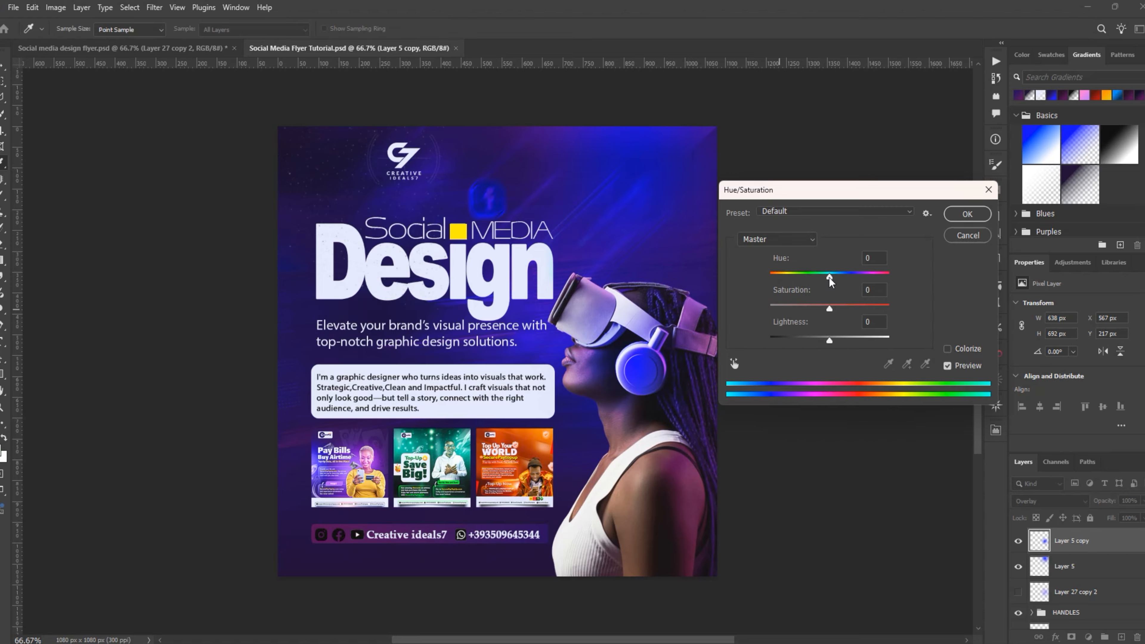
mouse_move(831, 281)
left_mouse_down()
mouse_move(774, 282)
mouse_move(886, 280)
mouse_move(769, 285)
mouse_move(874, 287)
mouse_move(851, 287)
left_mouse_up()
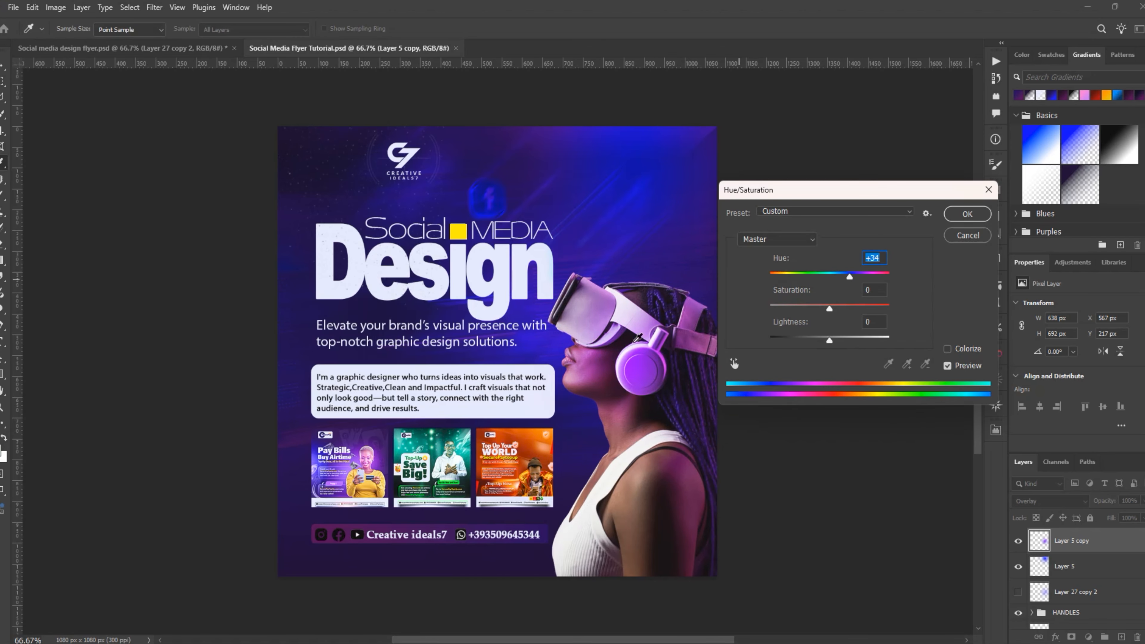
left_click(967, 214)
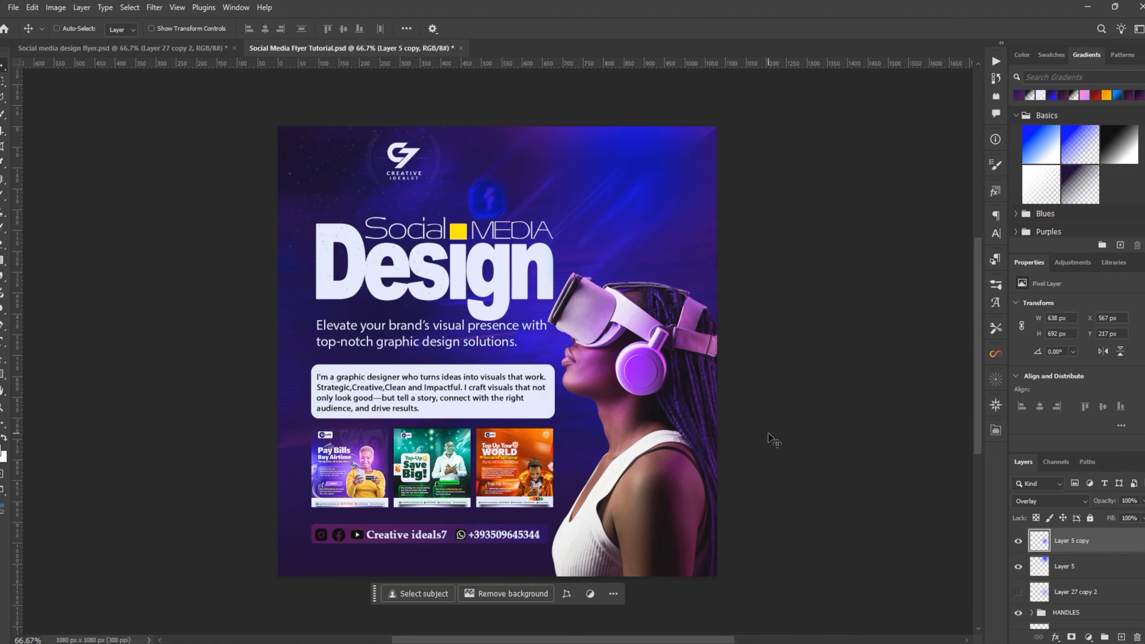
key("ctrl+s")
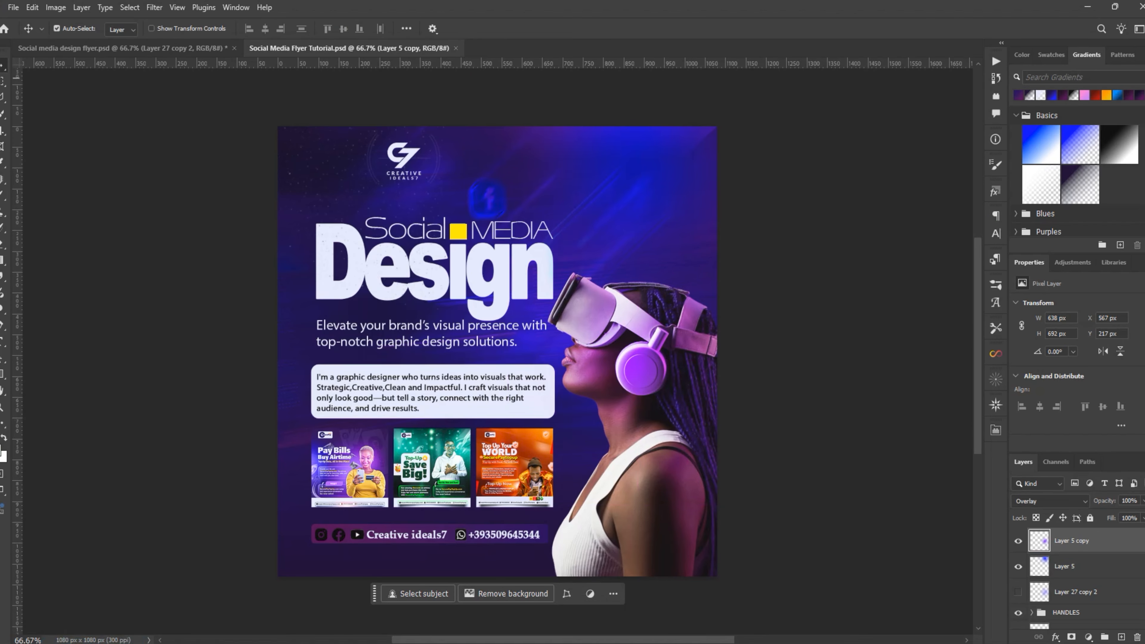